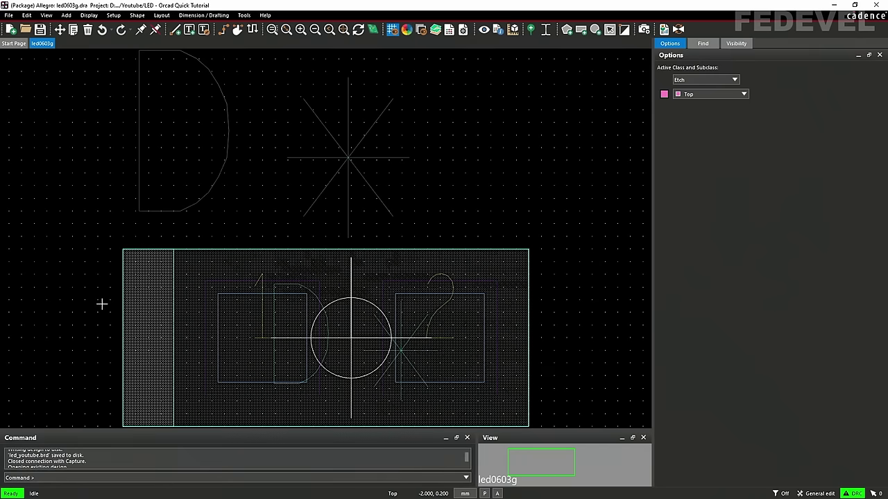
# Open the recent board design led_youtube.brd and inspect the full board in the 3D canvas from another angle
pyautogui.click(9, 15)
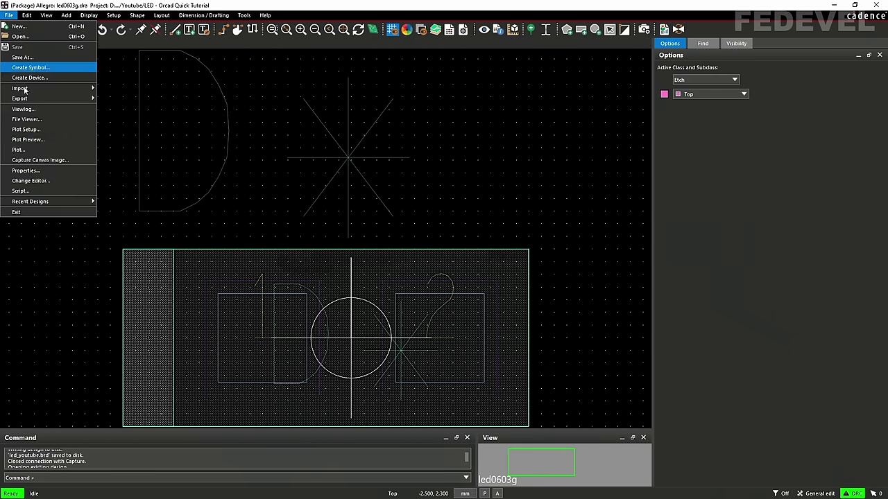
pyautogui.moveTo(40, 201)
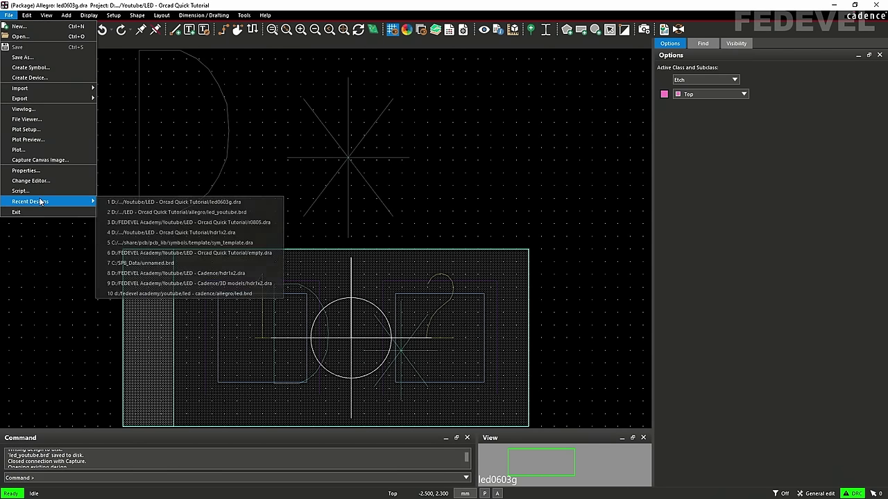
pyautogui.click(134, 212)
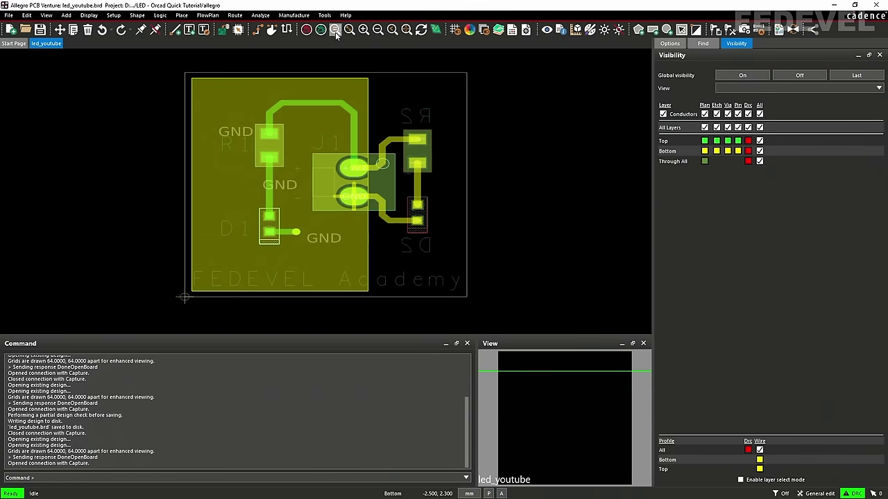
pyautogui.click(349, 30)
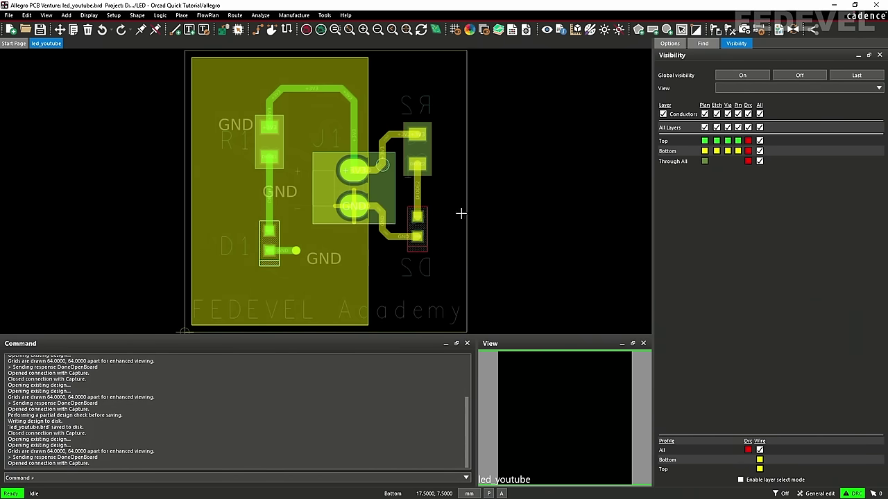
pyautogui.click(436, 30)
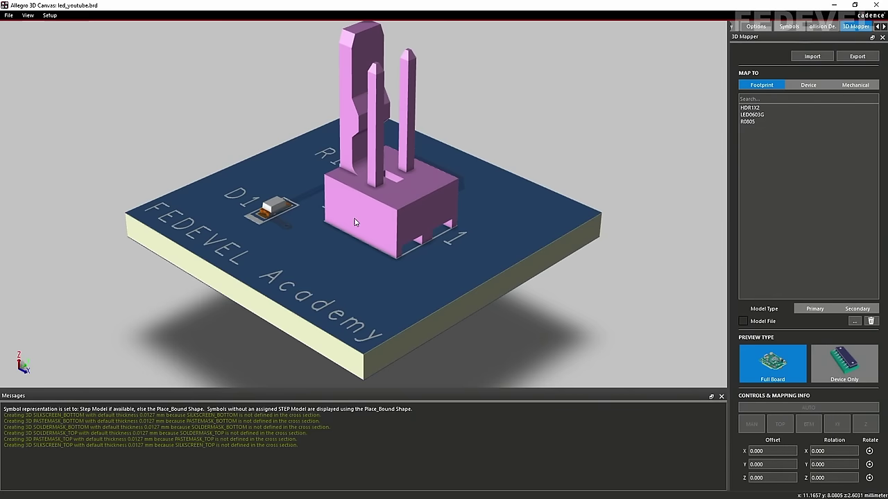
pyautogui.moveTo(347, 204); pyautogui.dragTo(590, 117)
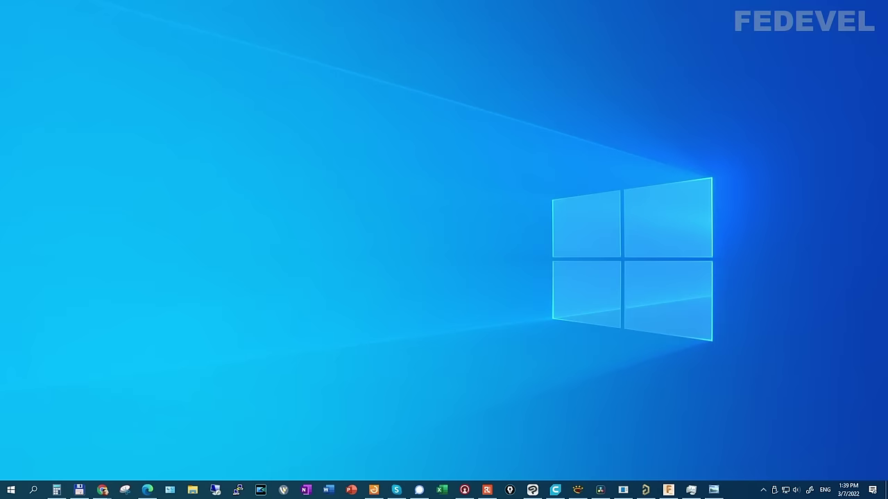
# Launch Capture CIS 17.4 from the Cadence PCB 17.4-2019 programs using the Allegro PCB Design CIS L suite
pyautogui.click(11, 490)
pyautogui.scroll(-3, 84, 368)
pyautogui.scroll(-4, 84, 366)
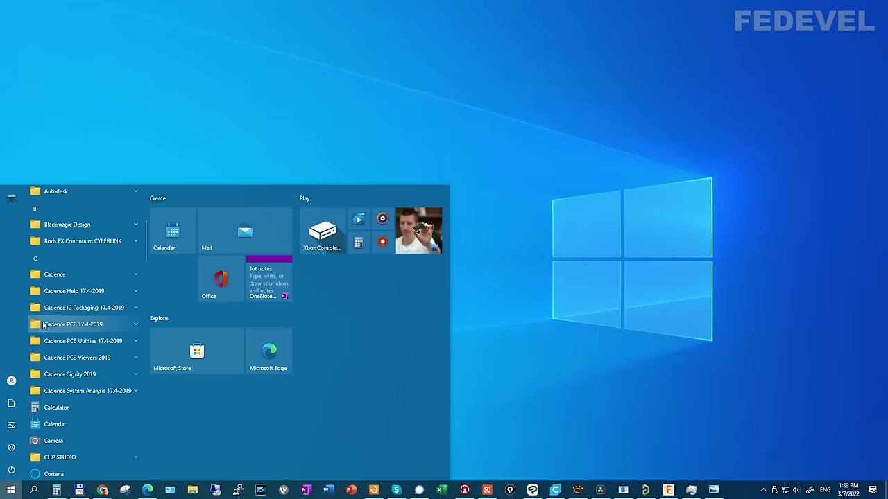
pyautogui.click(76, 326)
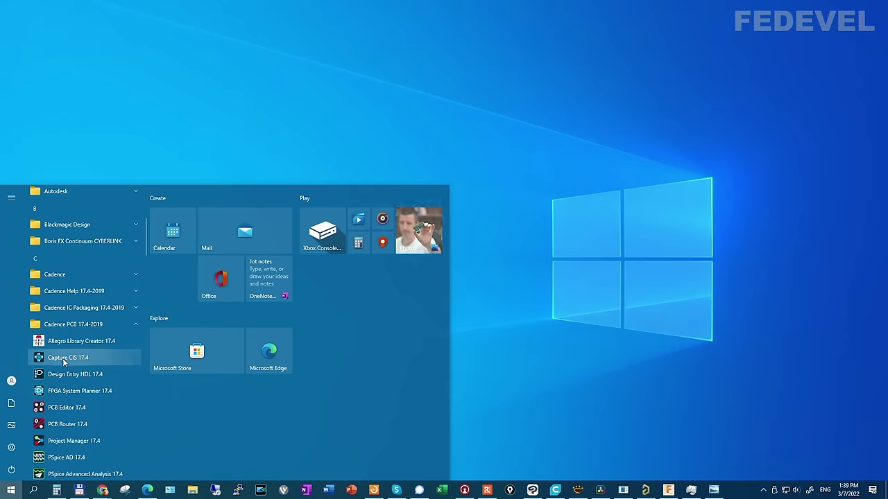
pyautogui.click(93, 360)
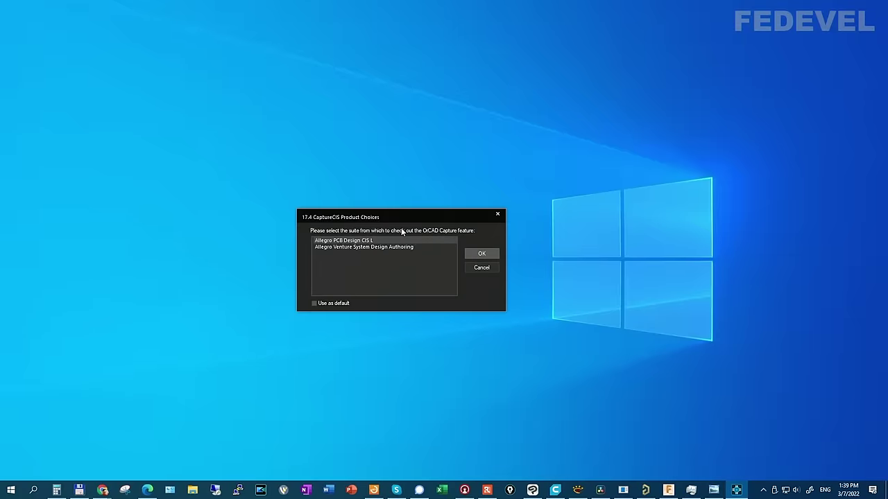
pyautogui.click(480, 254)
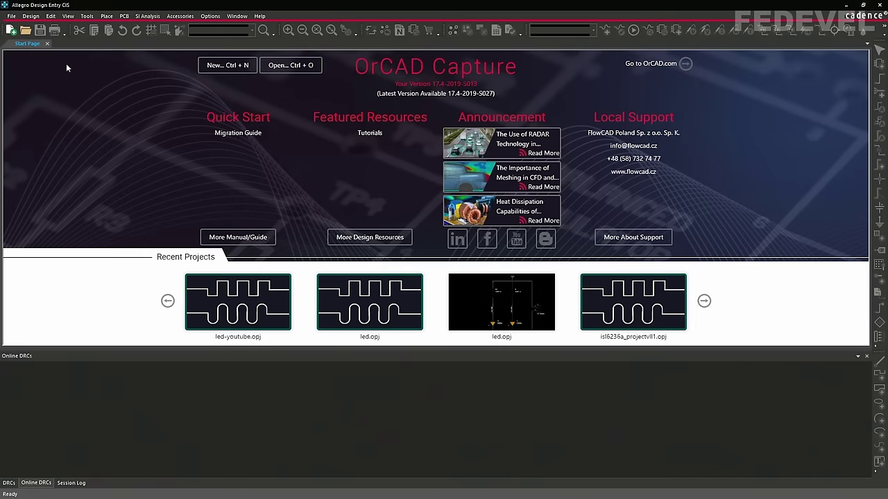
# Create a new project named LED_Youtube in the folder d:\FEDEVEL Academy\Youtube\LED - Orcad Quick Tutorial, without PSpice simulation
pyautogui.click(11, 16)
pyautogui.moveTo(18, 28)
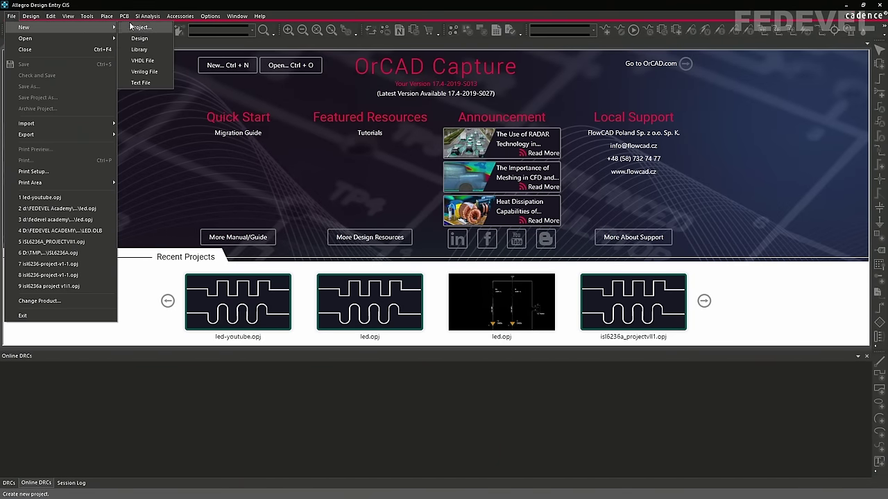
pyautogui.click(134, 27)
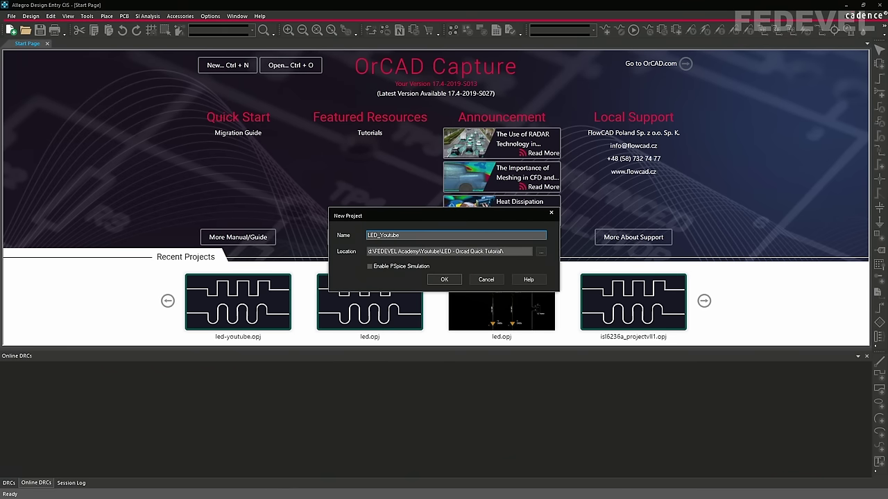
pyautogui.click(541, 251)
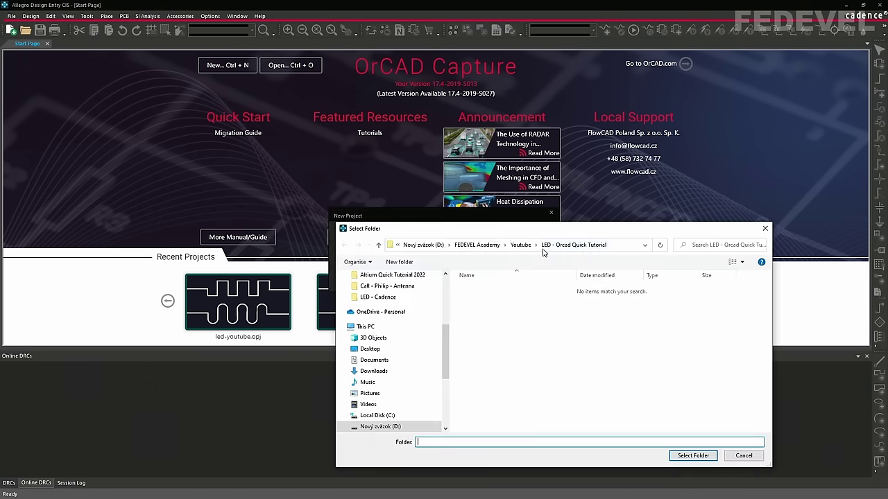
pyautogui.click(684, 457)
pyautogui.click(444, 280)
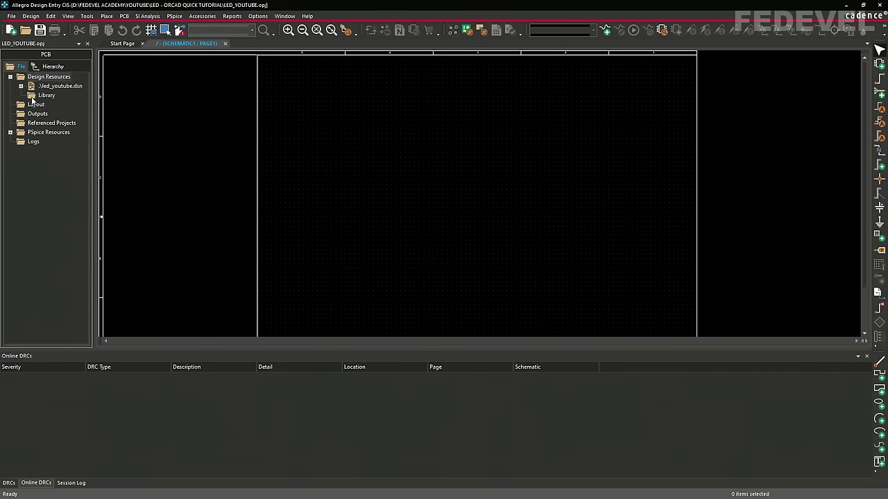
# Expand led_youtube.dsn in the project tree and rename schematic page PAGE1 as LED
pyautogui.click(22, 86)
pyautogui.click(31, 95)
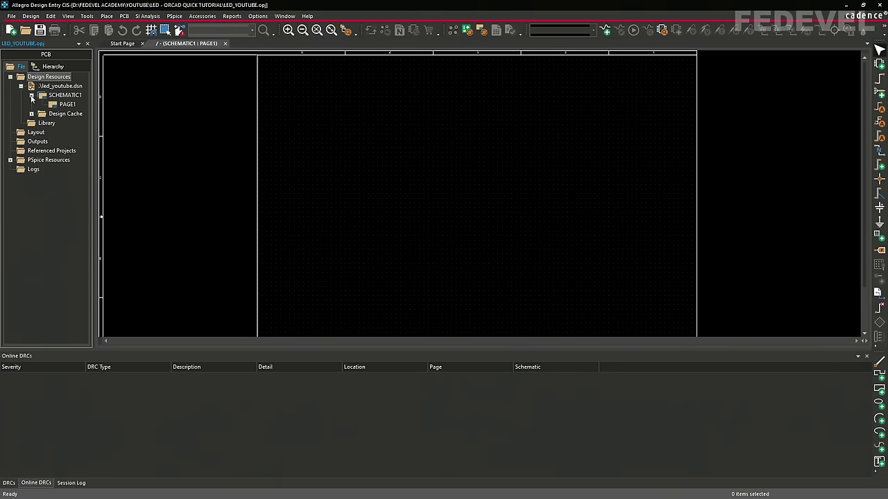
pyautogui.rightClick(67, 104)
pyautogui.click(111, 131)
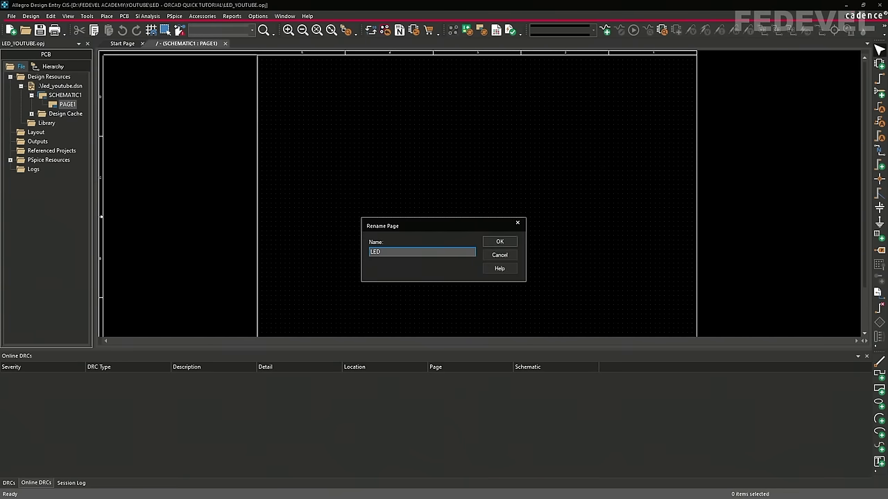
pyautogui.click(499, 242)
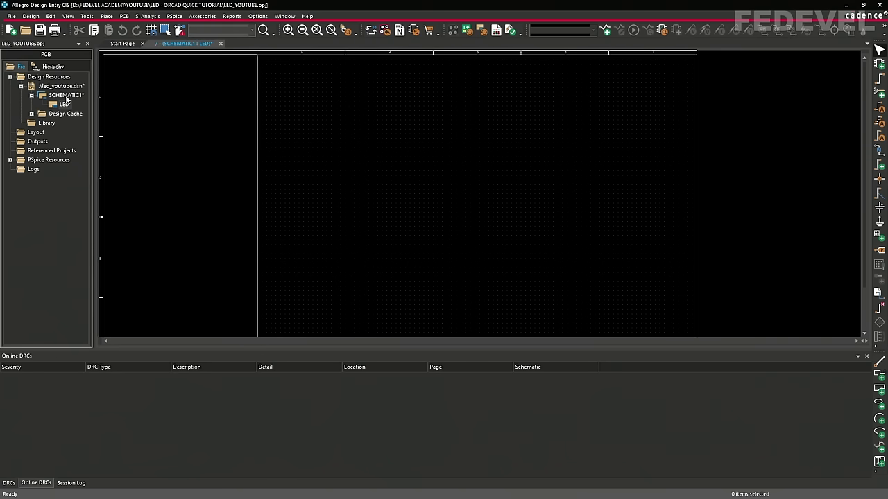
# Rename the schematic folder SCHEMATIC1 as LED Project
pyautogui.rightClick(66, 97)
pyautogui.click(111, 123)
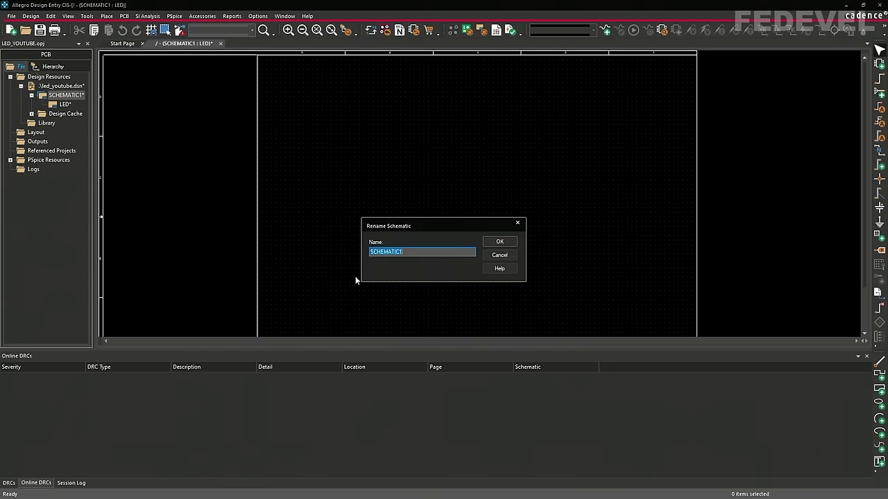
pyautogui.write('LED Project')
pyautogui.click(511, 241)
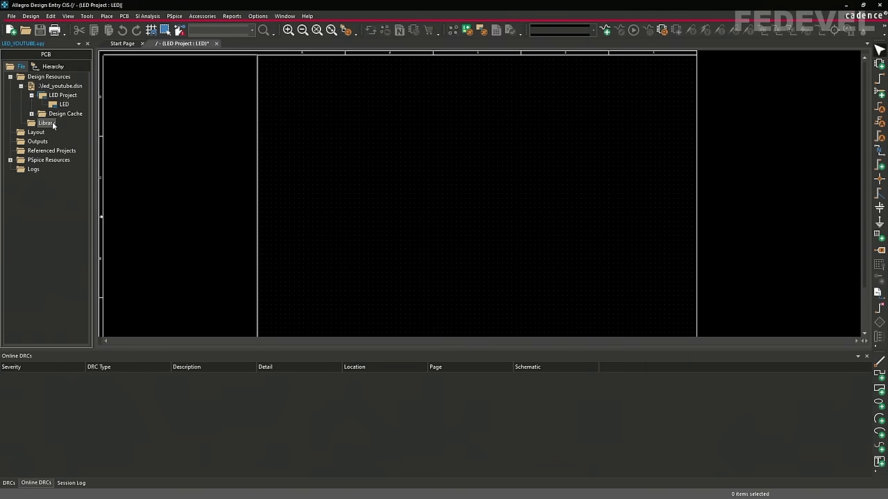
# Add a new library to the project and save it as LED_SchLib in the LED - Orcad Quick Tutorial folder
pyautogui.click(12, 16)
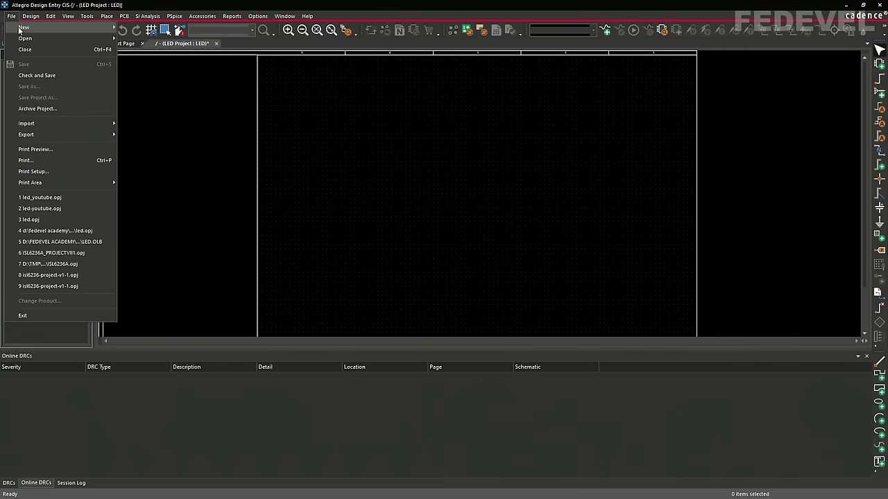
pyautogui.moveTo(104, 29)
pyautogui.click(154, 48)
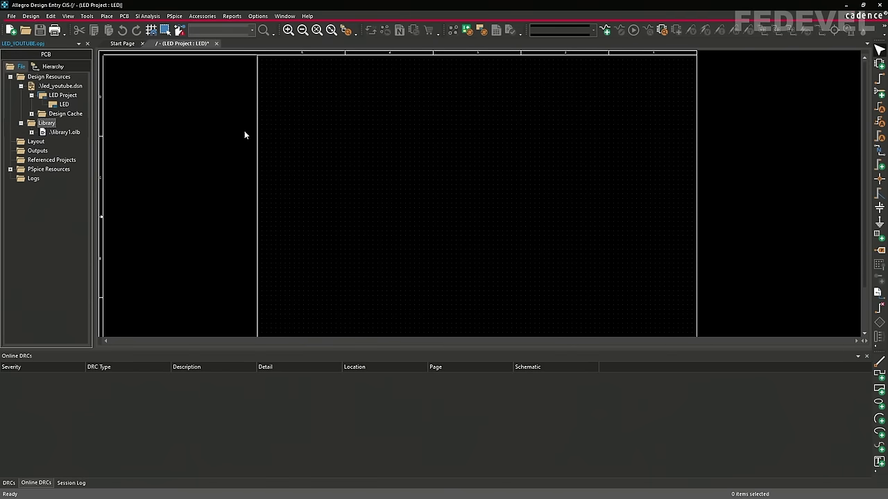
pyautogui.rightClick(62, 133)
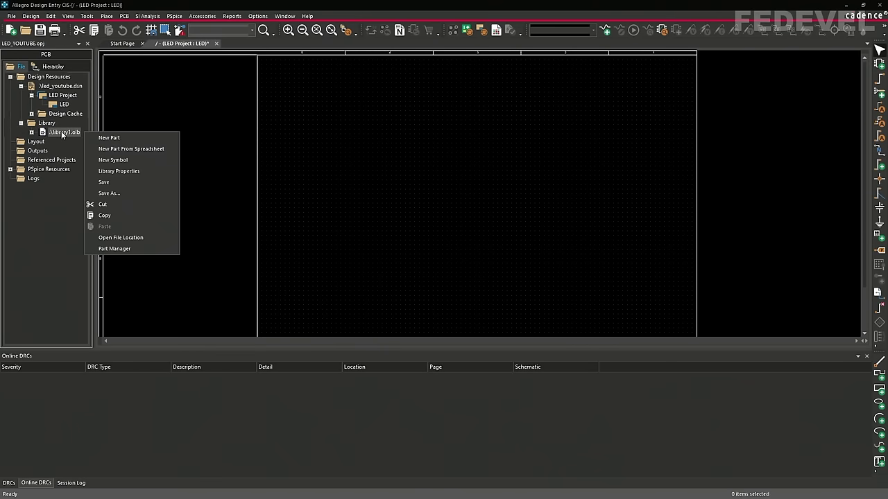
pyautogui.click(111, 192)
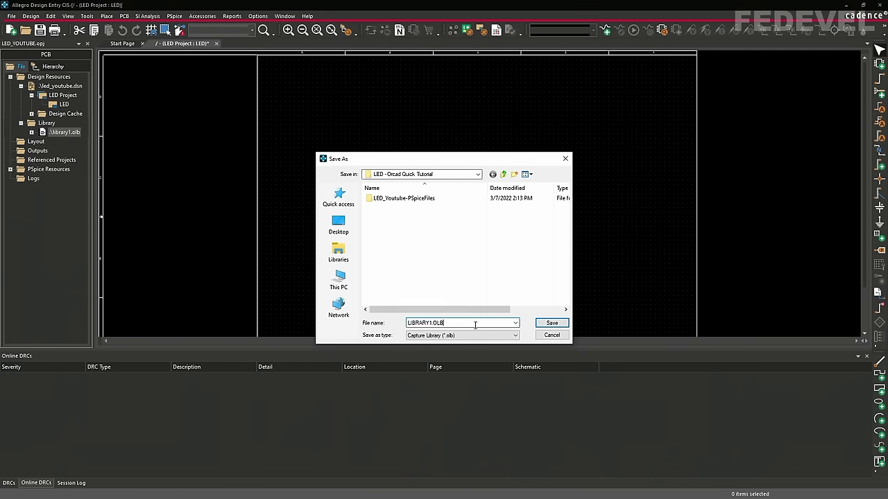
pyautogui.write('LED')
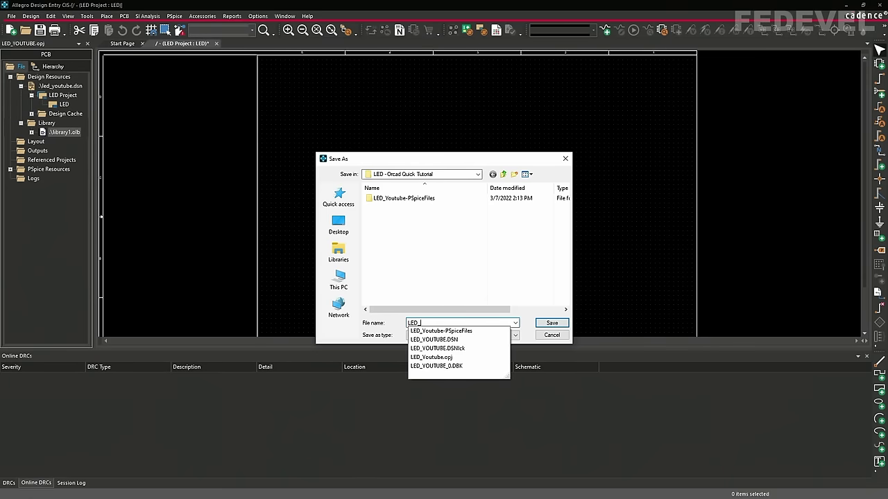
pyautogui.write('_SchLib')
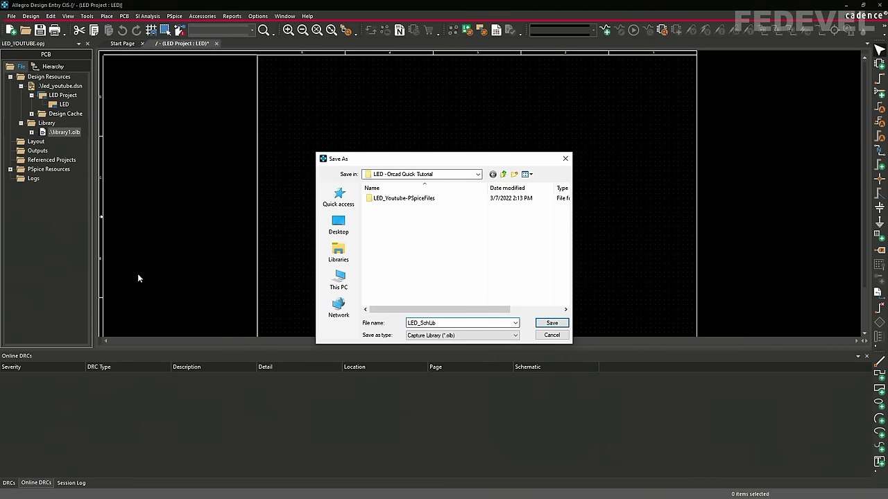
pyautogui.click(551, 322)
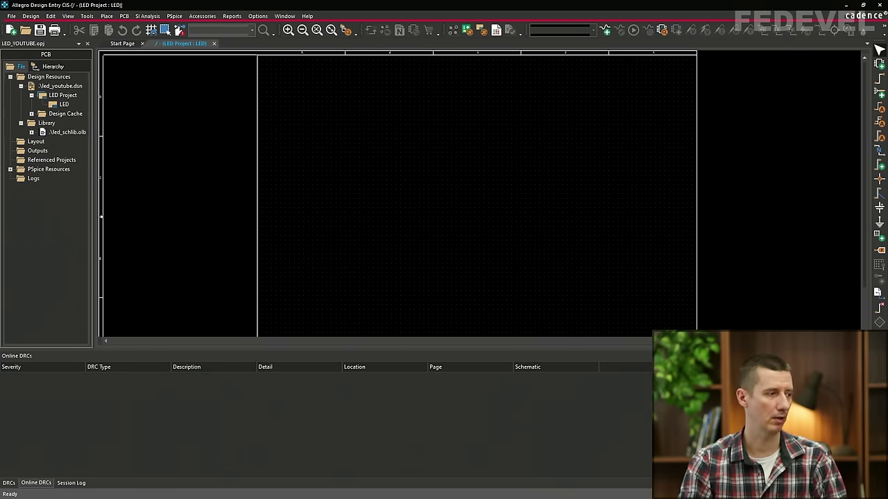
# Switch to the Chrome browser, search Google for digikey and open the DigiKey.sk website
pyautogui.hotkey('alt', 'Tab')
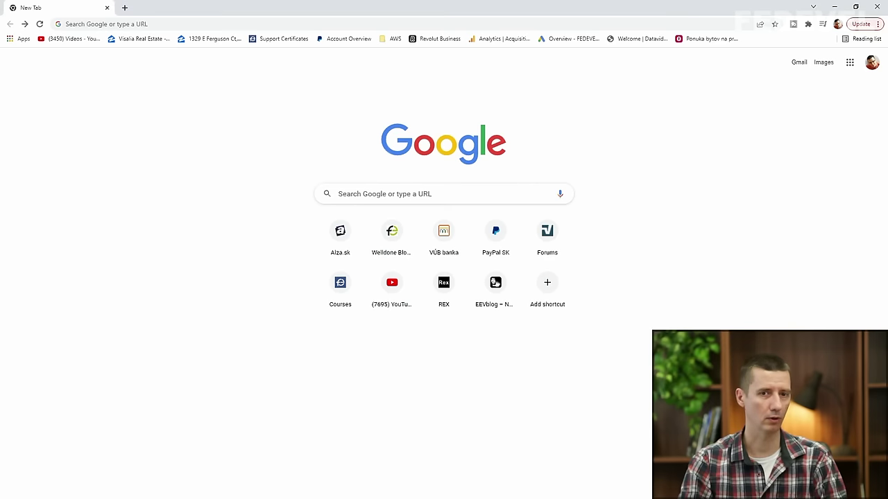
pyautogui.click(466, 193)
pyautogui.write('digikey')
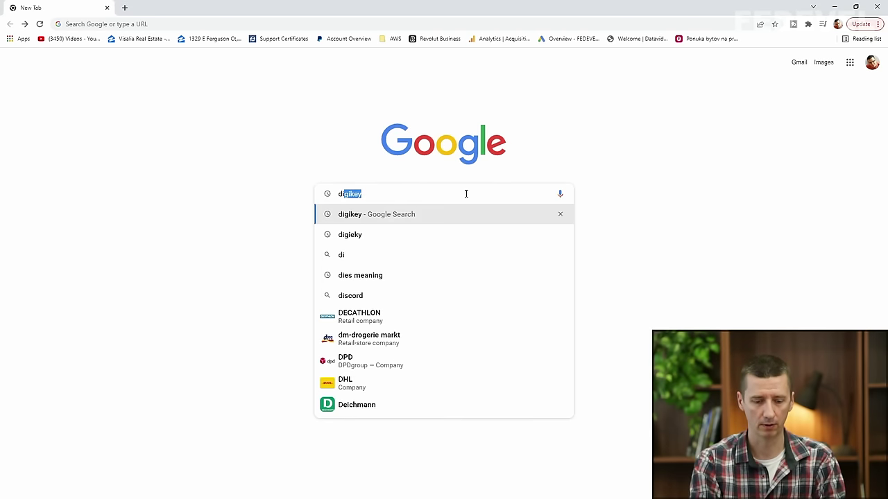
pyautogui.press('Return')
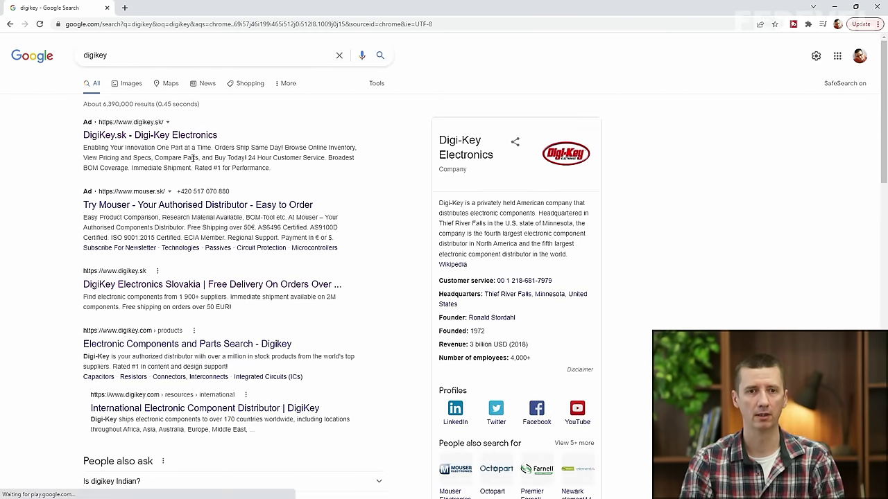
pyautogui.click(139, 136)
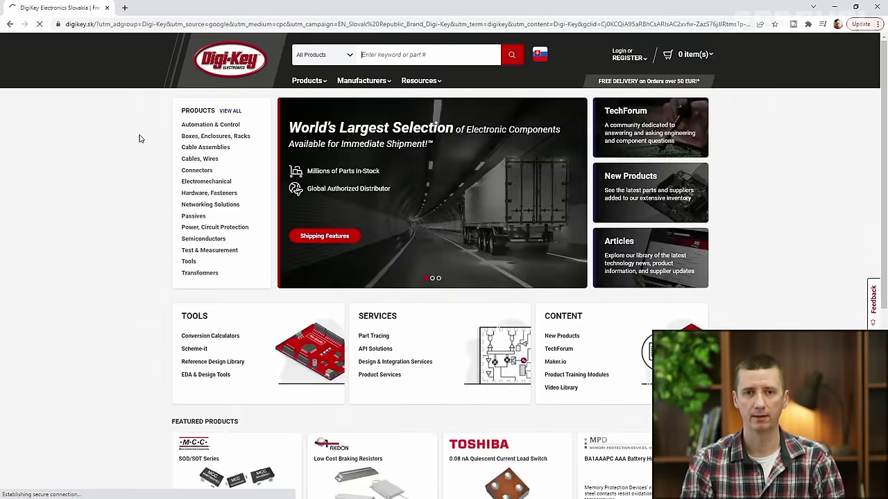
# Search DigiKey for "header 2.54mm" and open the category Rectangular Connectors - Headers, Male Pins
pyautogui.write('header 2.5')
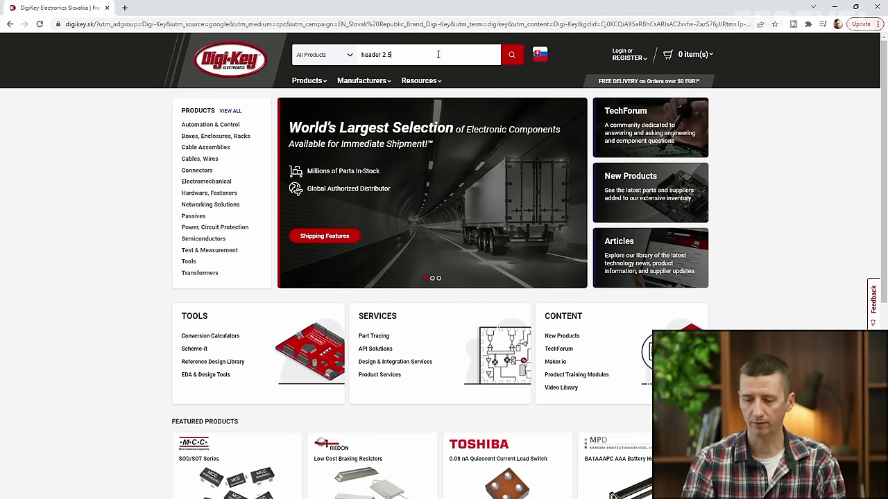
pyautogui.write('4mm')
pyautogui.press('Return')
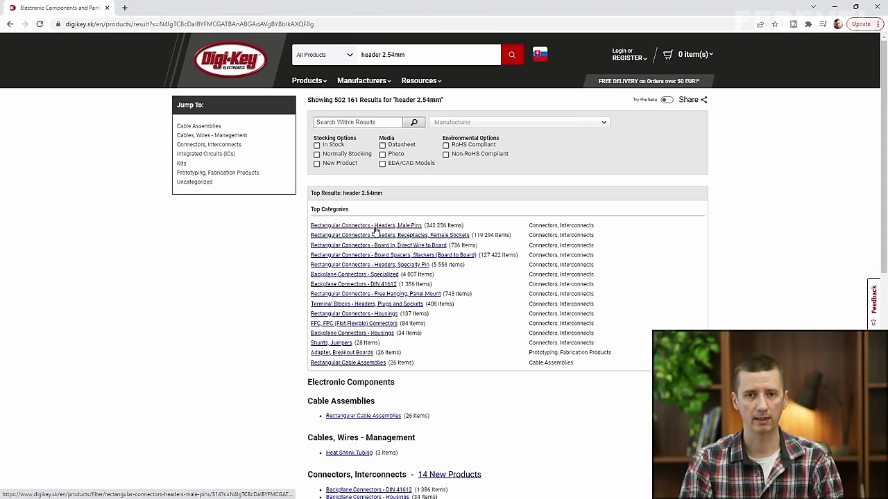
pyautogui.click(378, 227)
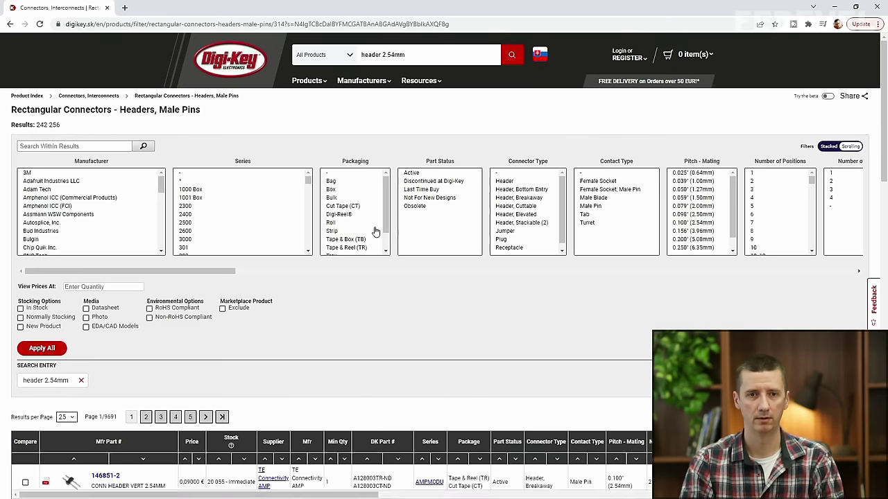
# Filter the headers to manufacturer Molex, in-stock parts and parts with EDA/CAD models
pyautogui.scroll(-2, 69, 199)
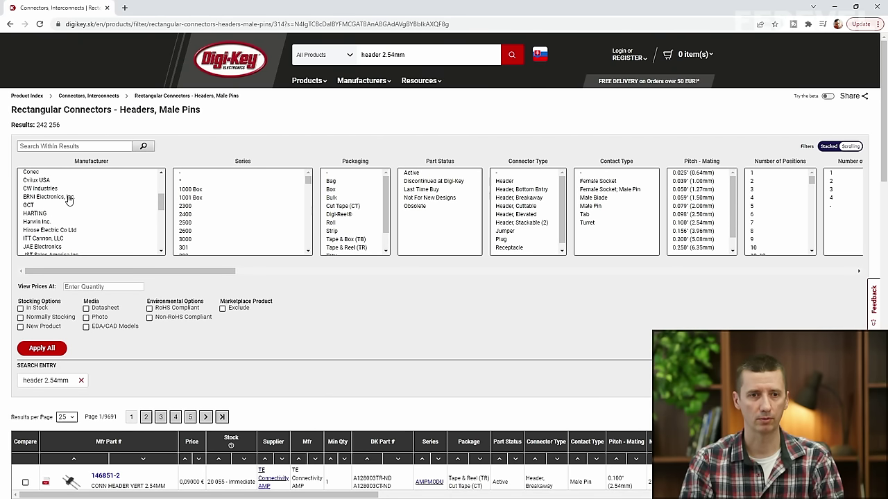
pyautogui.scroll(-2, 69, 199)
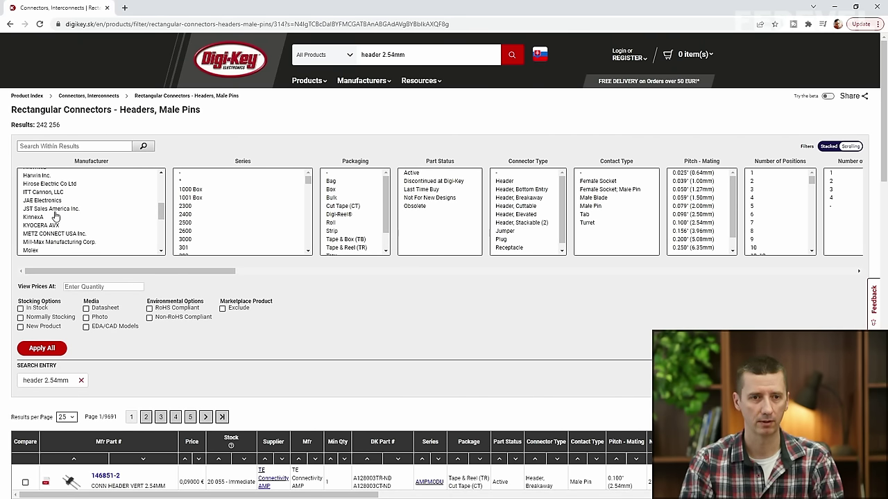
pyautogui.click(35, 250)
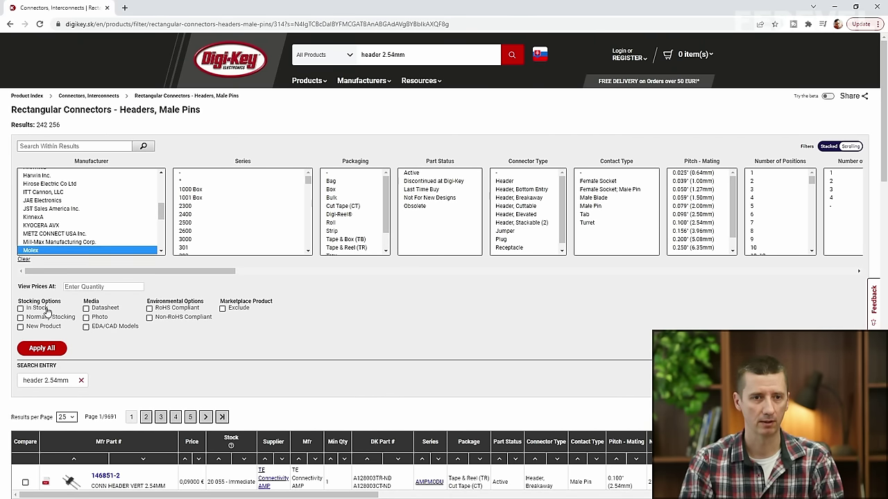
pyautogui.click(20, 308)
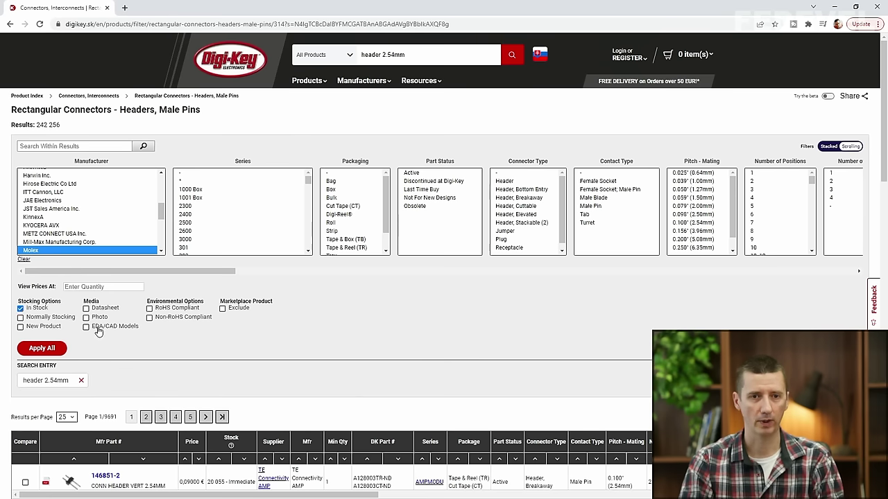
pyautogui.click(98, 329)
pyautogui.click(40, 349)
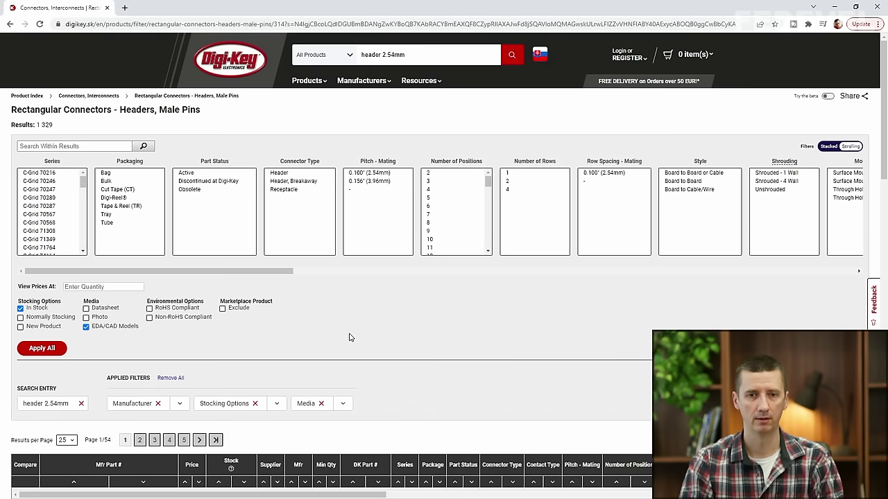
# Filter the results to 2 positions, 1 row, Board to Cable/Wire style and Through Hole mounting
pyautogui.click(445, 173)
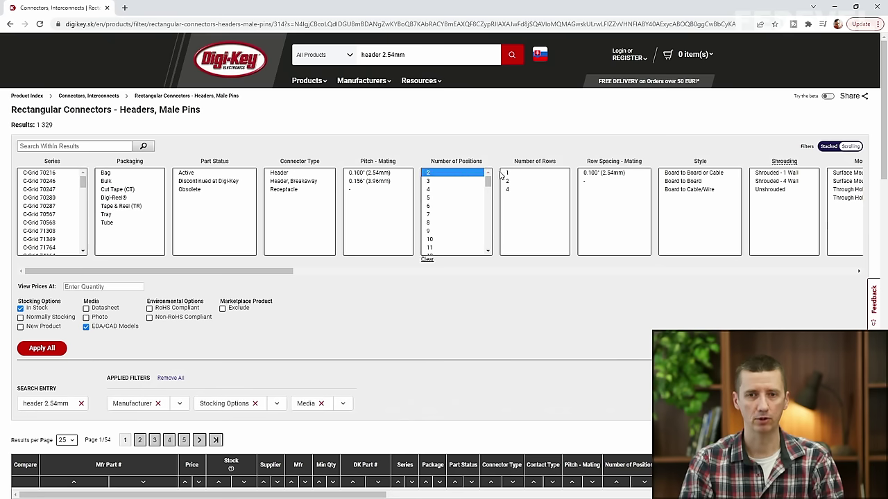
pyautogui.click(508, 174)
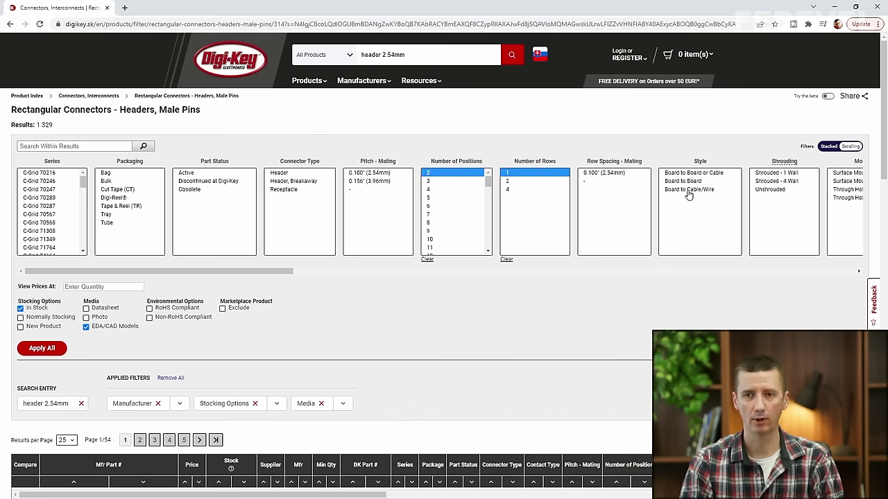
pyautogui.click(688, 190)
pyautogui.click(797, 190)
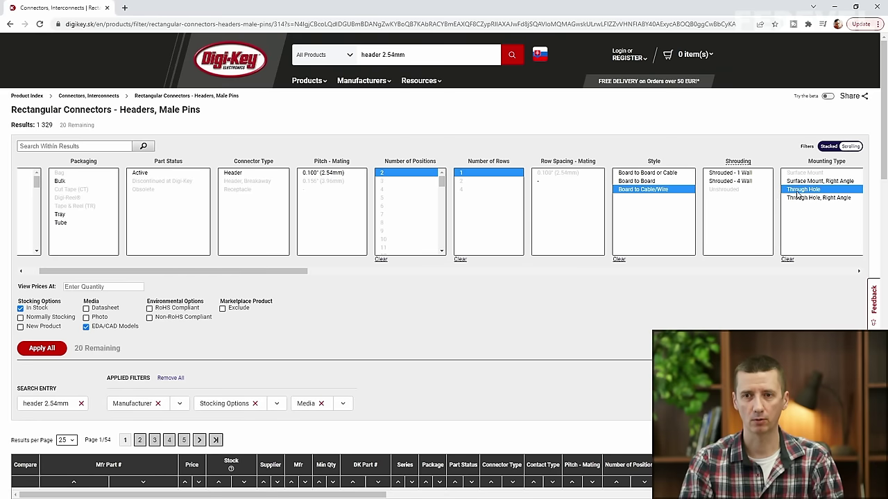
pyautogui.click(60, 352)
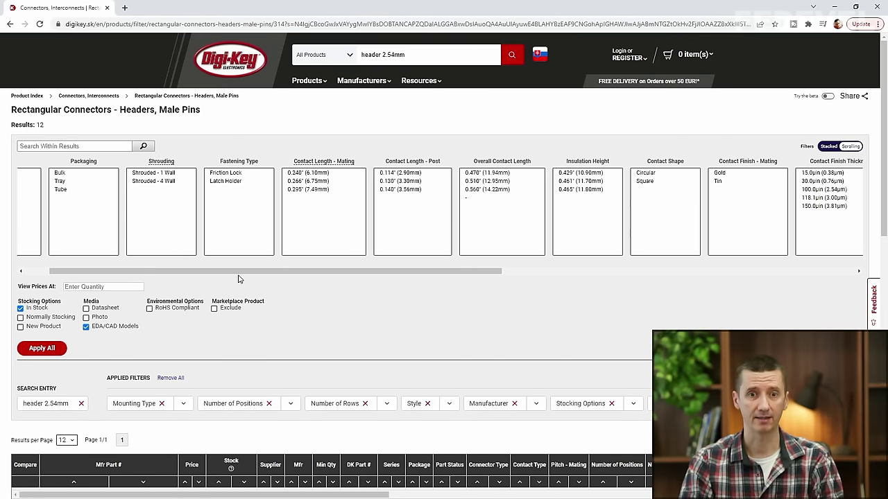
pyautogui.scroll(-7, 238, 278)
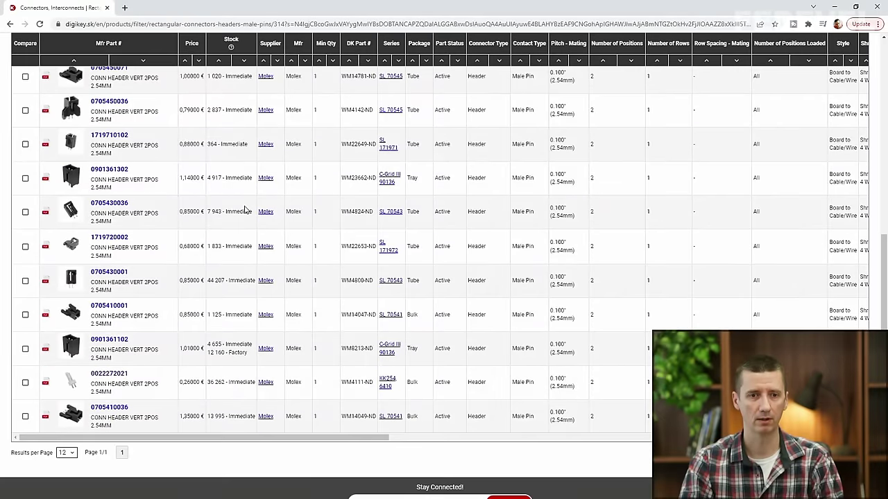
pyautogui.scroll(-1, 244, 209)
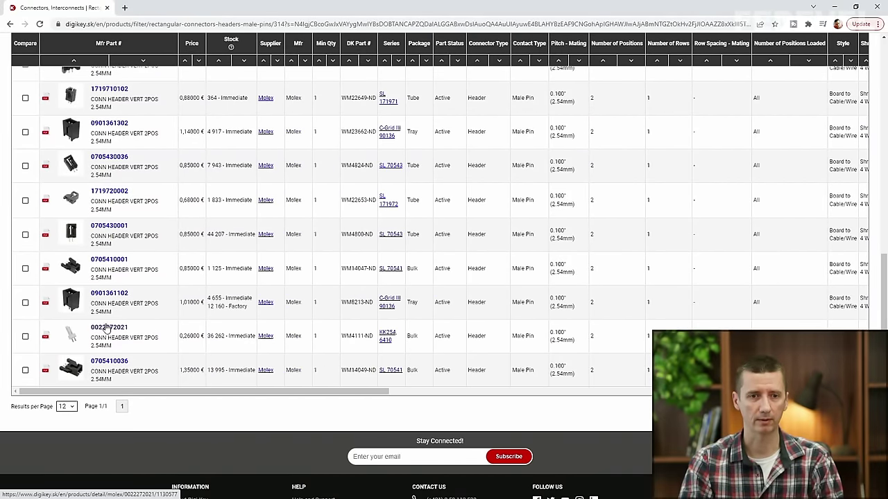
pyautogui.click(104, 328)
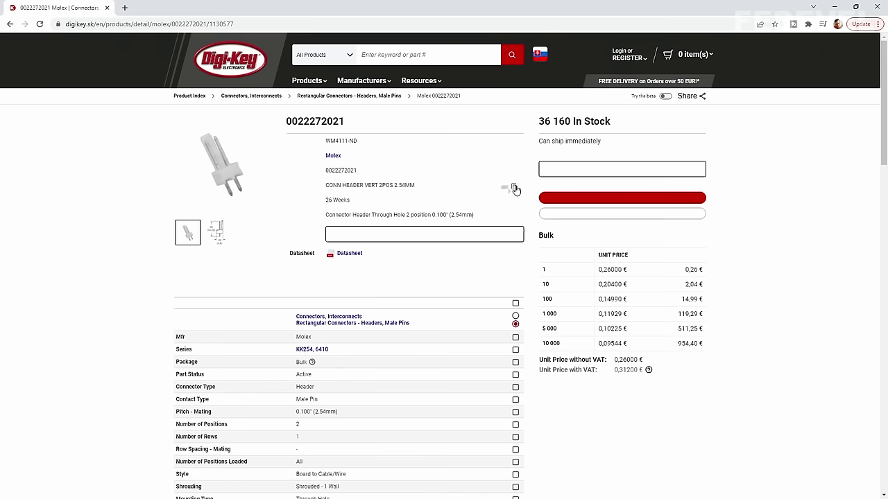
# Switch to OrCAD Capture and create a part in led_schlib.olb named CONN HEADER VERT 2POS 2.54MM with reference prefix J
pyautogui.hotkey('alt', 'Tab')
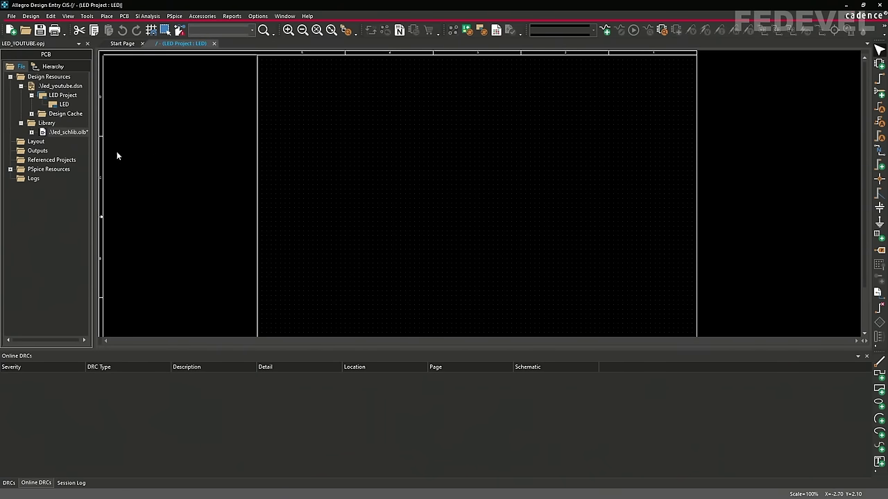
pyautogui.rightClick(67, 131)
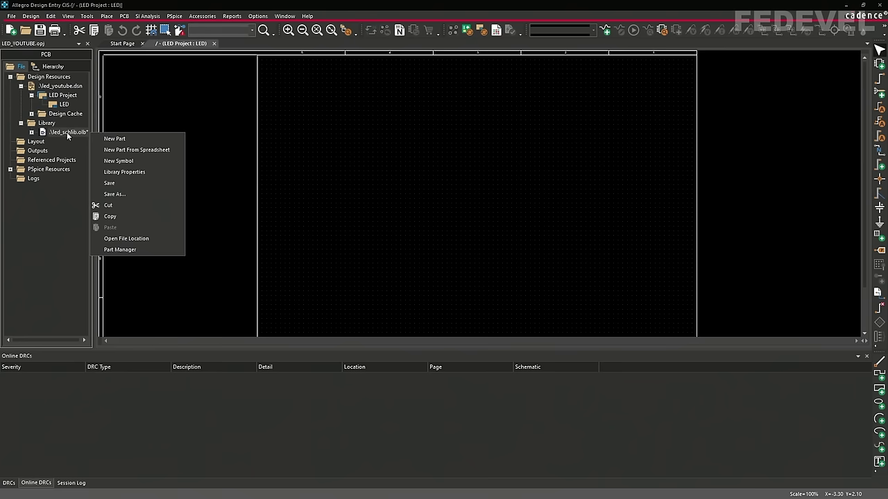
pyautogui.click(139, 139)
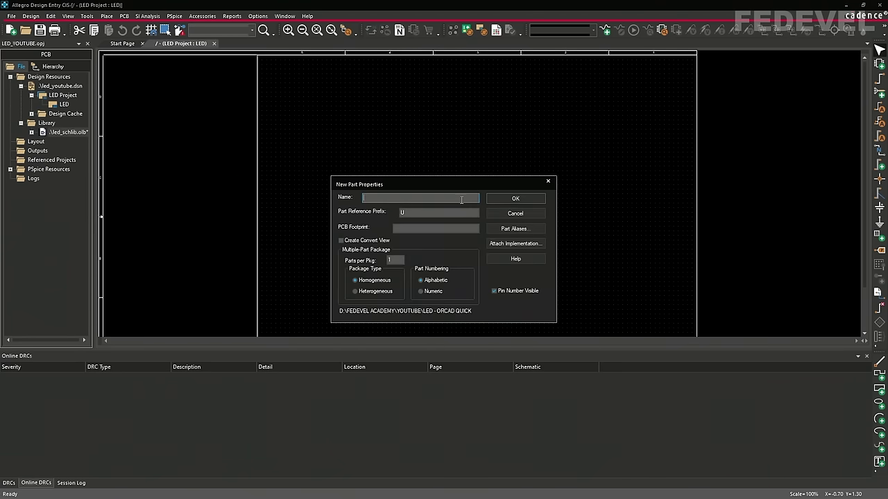
pyautogui.rightClick(373, 198)
pyautogui.click(396, 238)
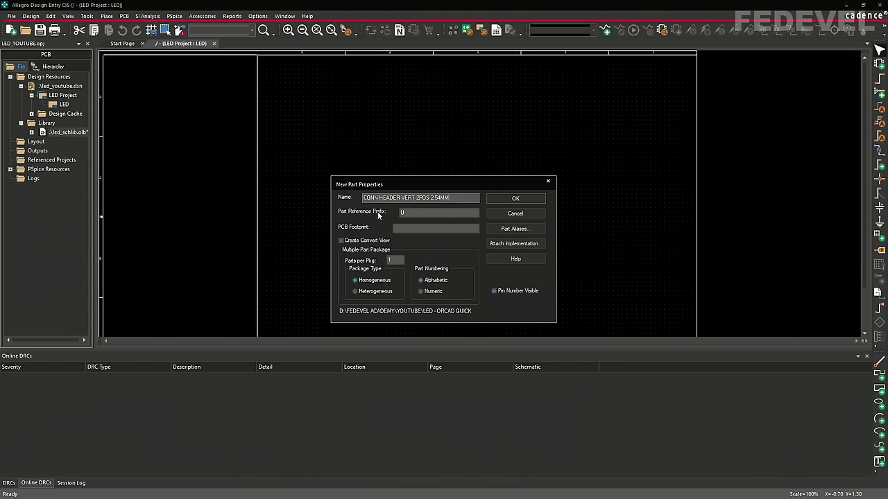
pyautogui.press('Tab')
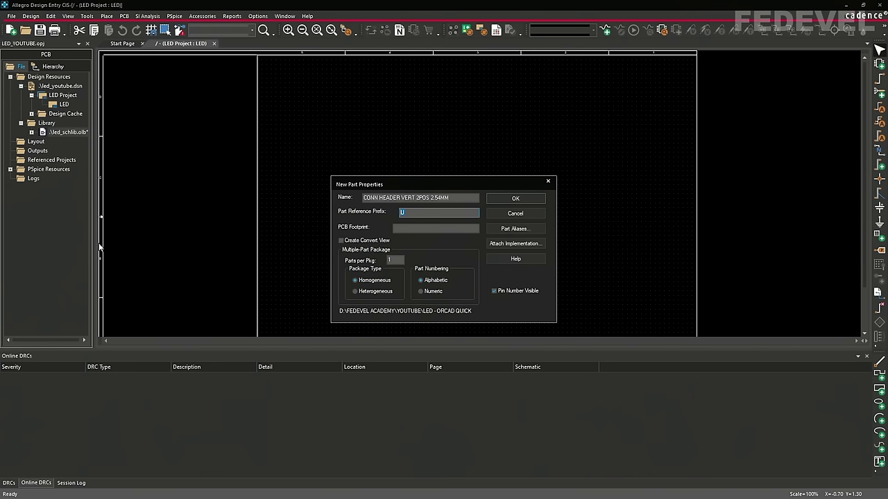
pyautogui.write('J')
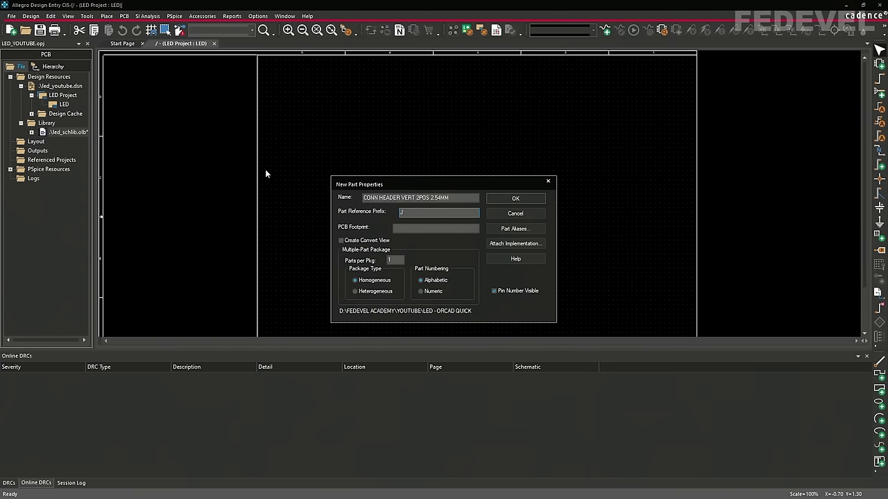
pyautogui.click(516, 198)
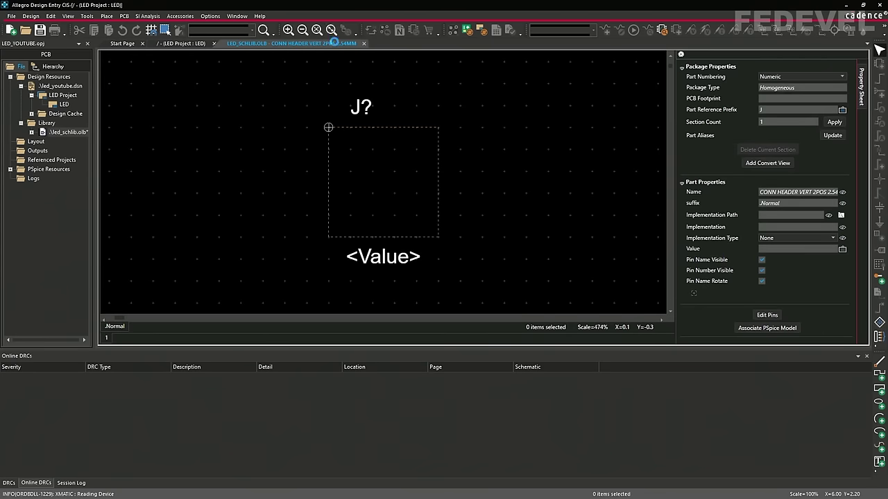
# Place two pins named + and numbered 1 and 2 on the left edge of the part body, two grid units apart
pyautogui.click(332, 31)
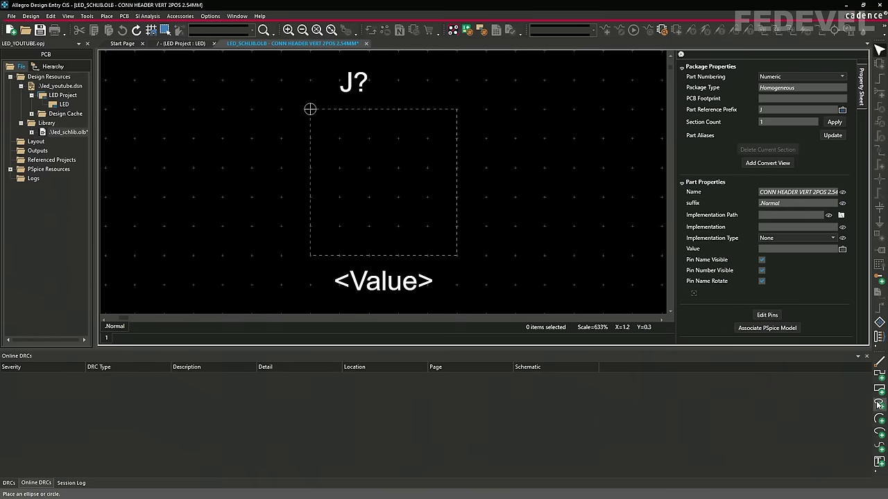
pyautogui.click(107, 16)
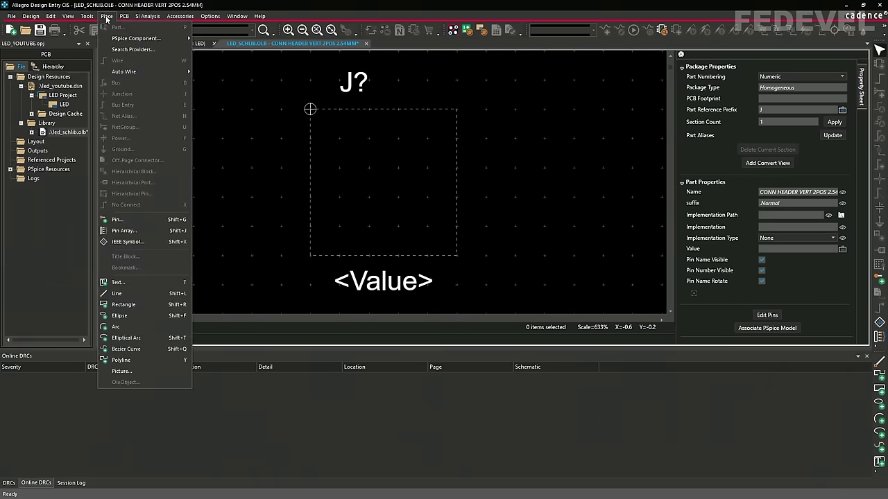
pyautogui.click(144, 219)
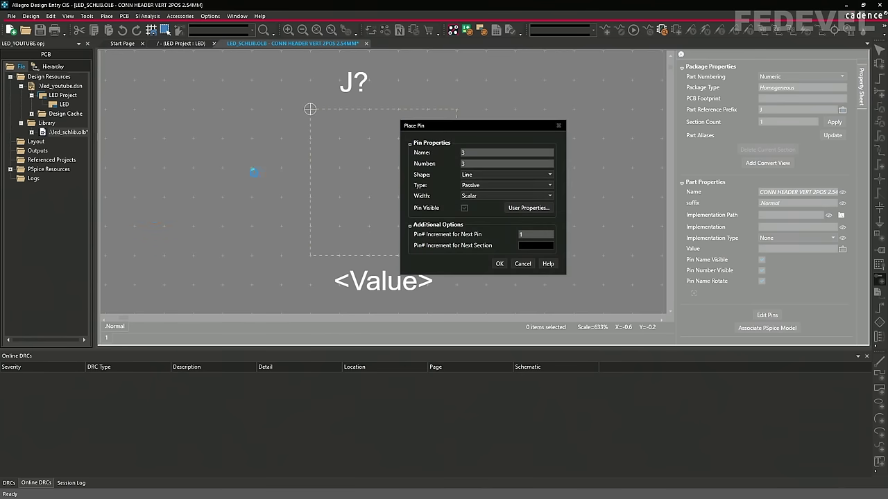
pyautogui.doubleClick(475, 153)
pyautogui.press('Tab')
pyautogui.write('1')
pyautogui.click(499, 264)
pyautogui.click(250, 137)
pyautogui.press('Escape')
pyautogui.click(251, 196)
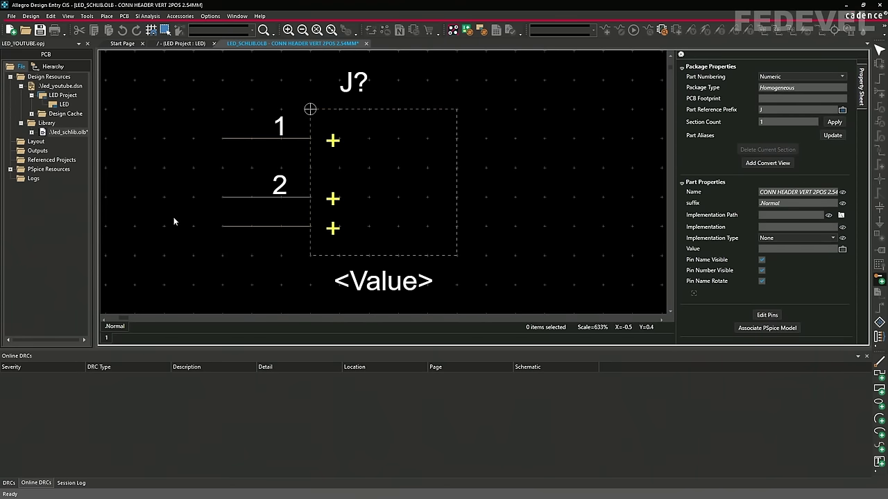
pyautogui.press('Escape')
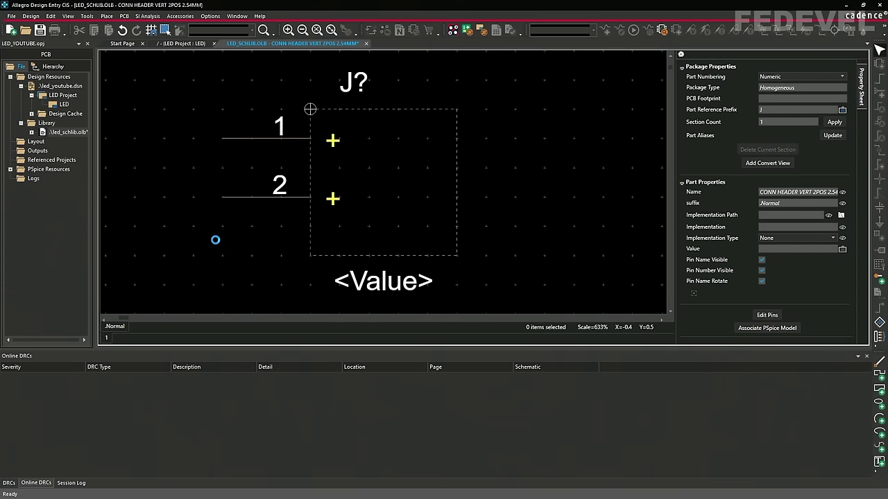
# Rename pin 2 of the header symbol as -
pyautogui.click(249, 197)
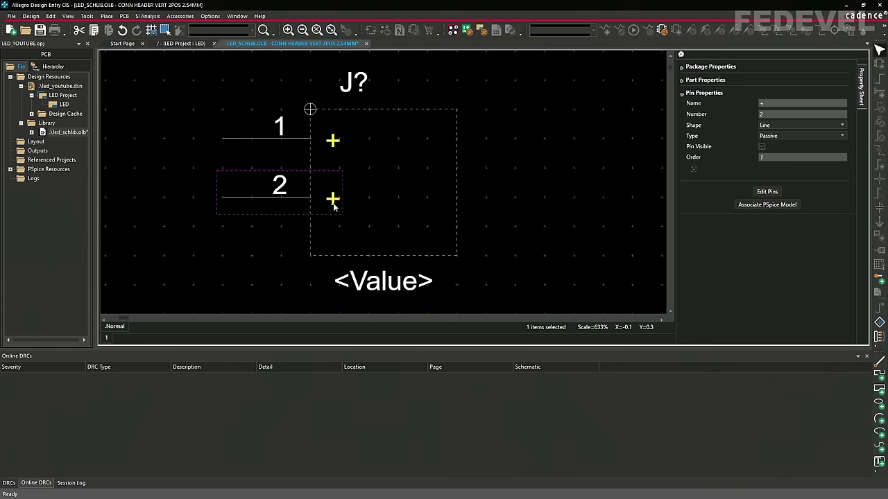
pyautogui.click(775, 104)
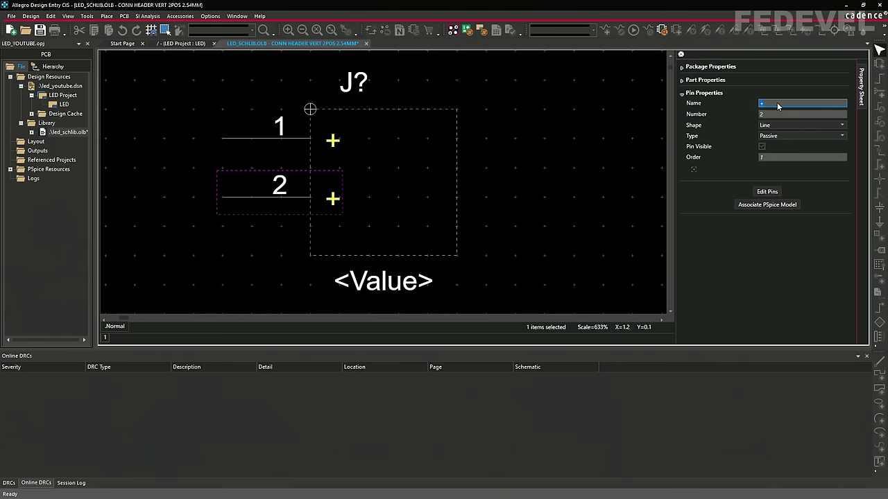
pyautogui.click(538, 143)
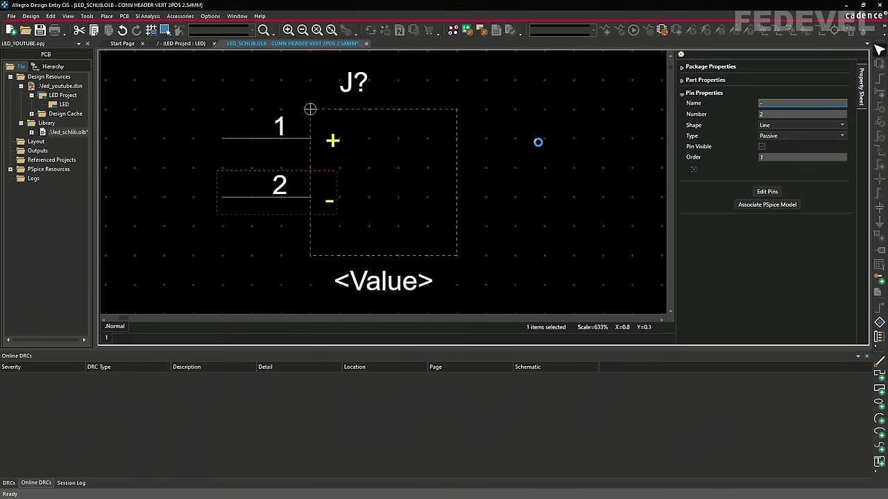
# Draw a rectangle 2 by 4 grid units from the origin around the pin names and shrink the part's dashed boundary to match it
pyautogui.click(106, 15)
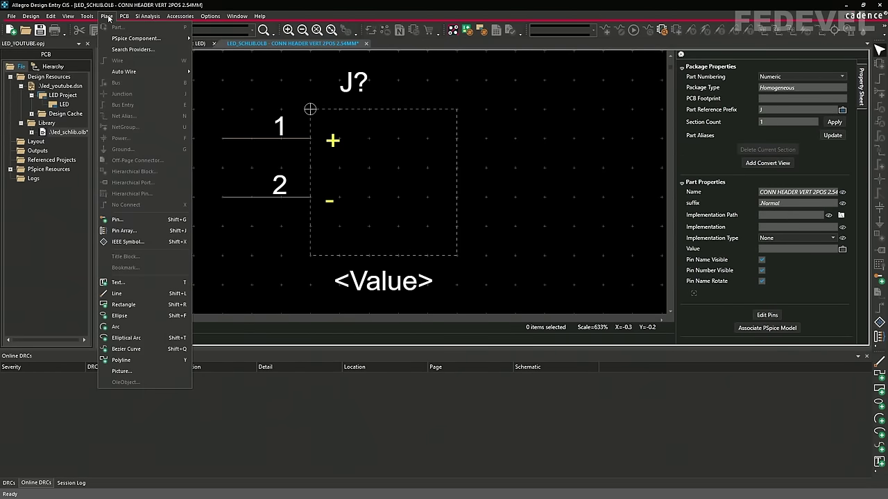
pyautogui.click(121, 305)
pyautogui.moveTo(310, 108); pyautogui.dragTo(368, 225)
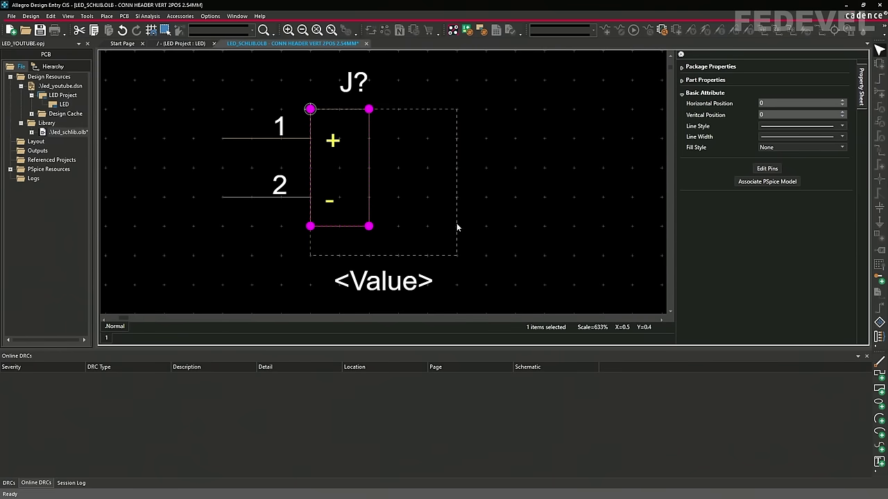
pyautogui.click(489, 277)
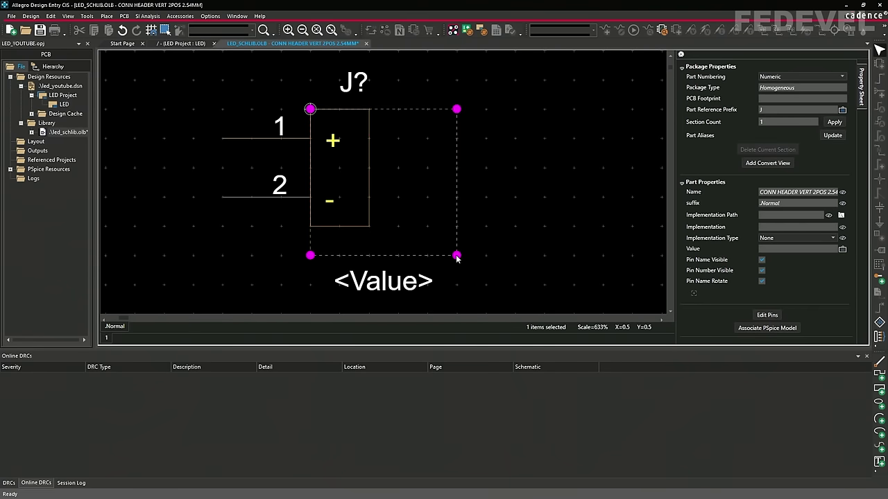
pyautogui.moveTo(456, 257); pyautogui.dragTo(369, 227)
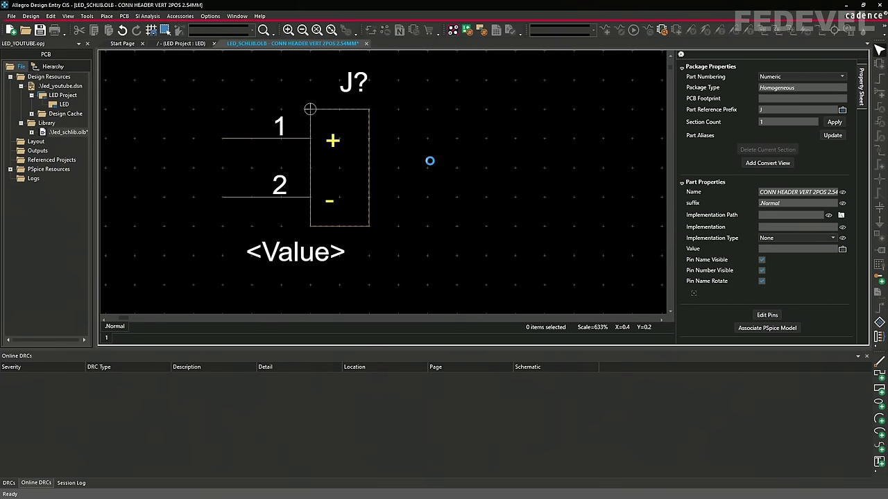
# Move the <Value> text to about X 0, Y 40, just below the header symbol's rectangle
pyautogui.keyDown('ctrl'); pyautogui.scroll(-2, 430, 165); pyautogui.keyUp('ctrl')
pyautogui.keyDown('ctrl'); pyautogui.scroll(2, 430, 161); pyautogui.keyUp('ctrl')
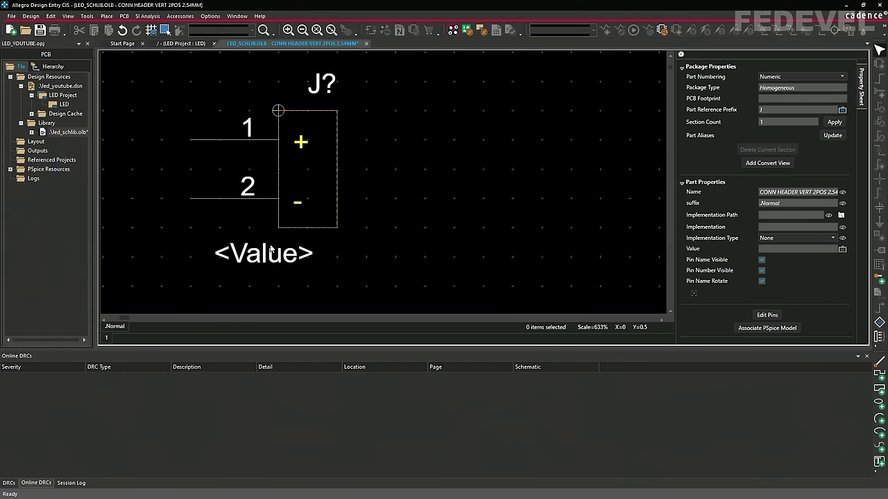
pyautogui.keyDown('ctrl'); pyautogui.scroll(1, 267, 248); pyautogui.keyUp('ctrl')
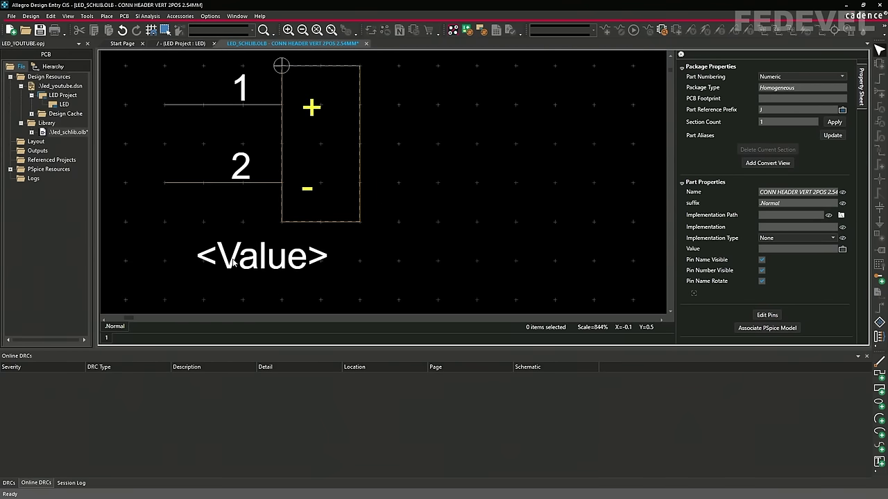
pyautogui.moveTo(262, 251); pyautogui.dragTo(343, 239)
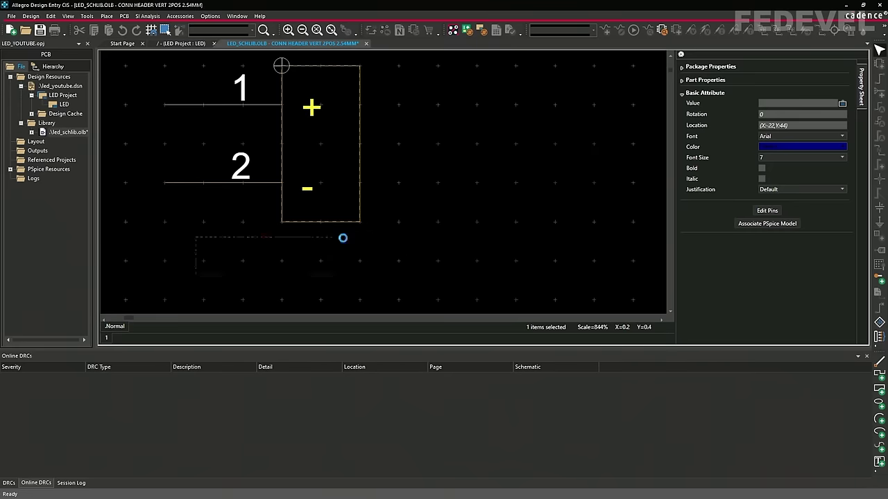
pyautogui.scroll(3, 360, 205)
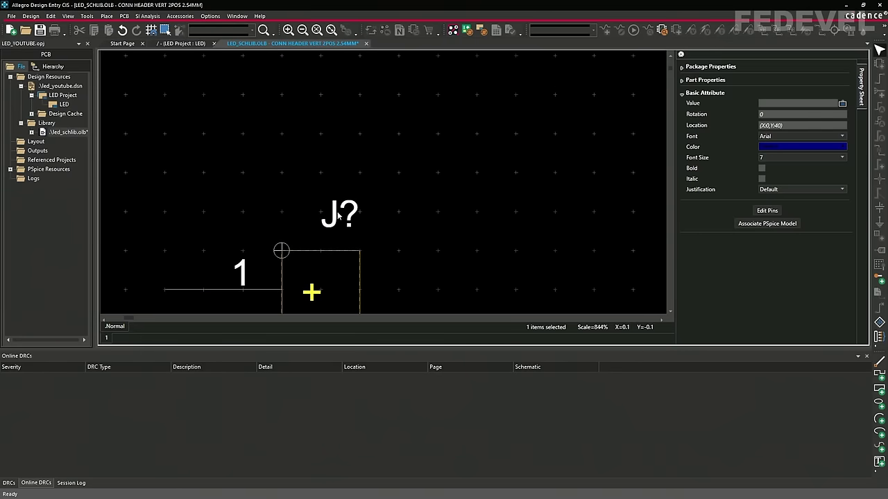
# Move the J? reference text to about X 0, Y -10, just above the header symbol's rectangle, and save the part
pyautogui.moveTo(332, 217); pyautogui.dragTo(289, 232)
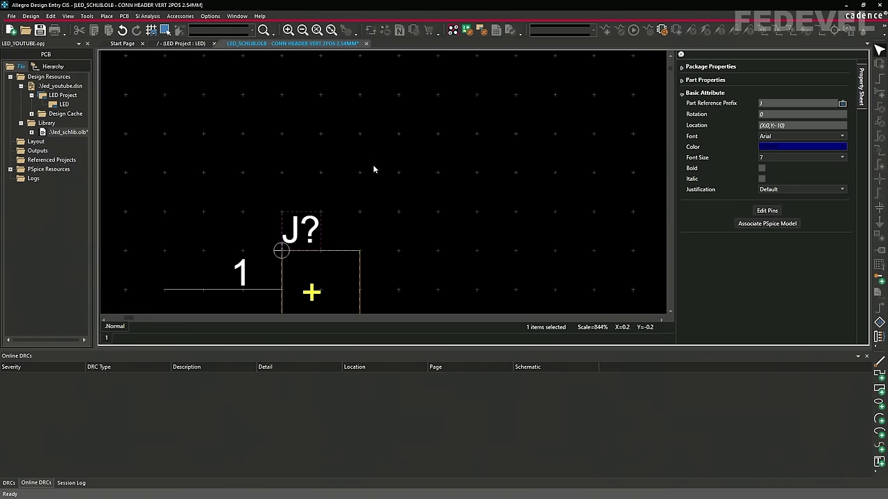
pyautogui.click(367, 132)
pyautogui.click(331, 30)
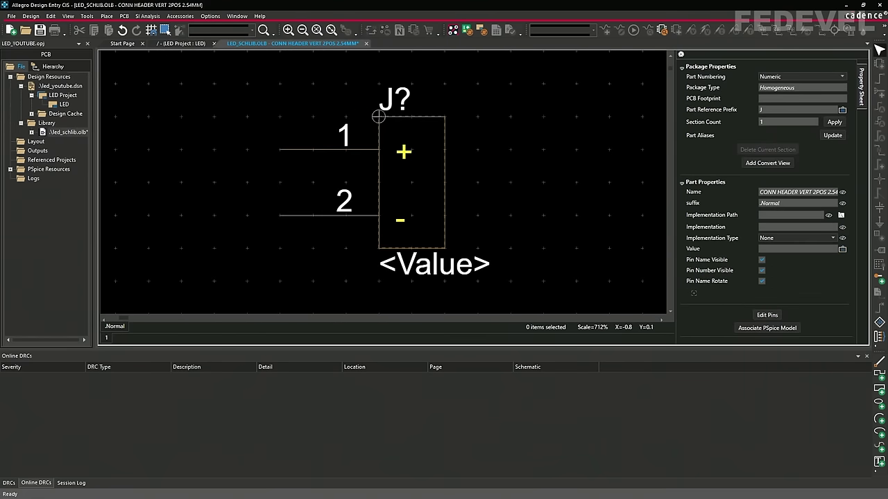
pyautogui.hotkey('ctrl', 's')
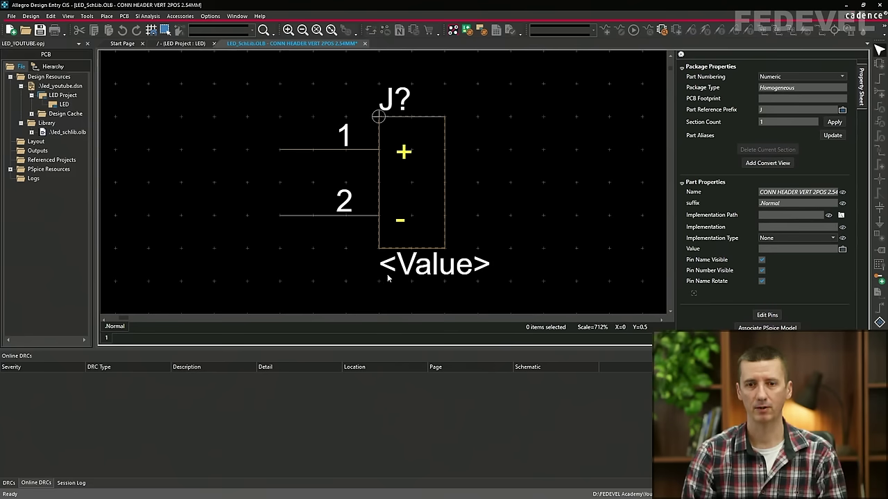
# Set the header symbol's Value to 1x2 Header
pyautogui.click(431, 271)
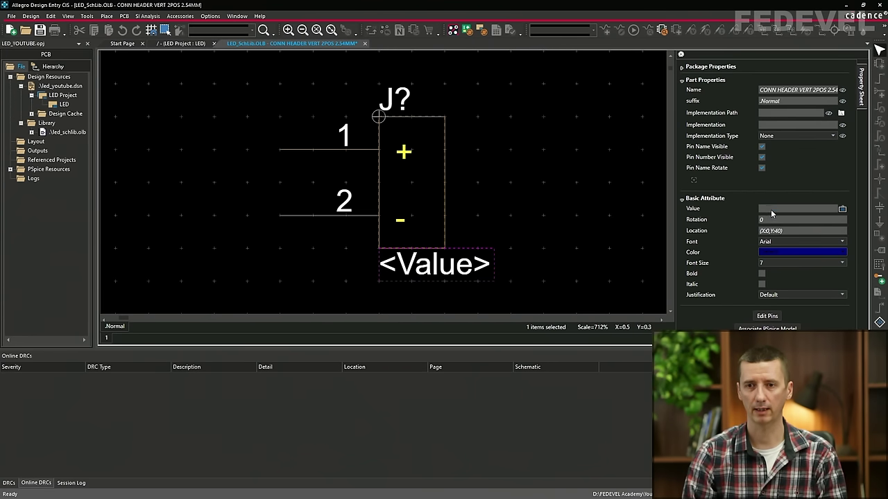
pyautogui.click(771, 208)
pyautogui.write('1x')
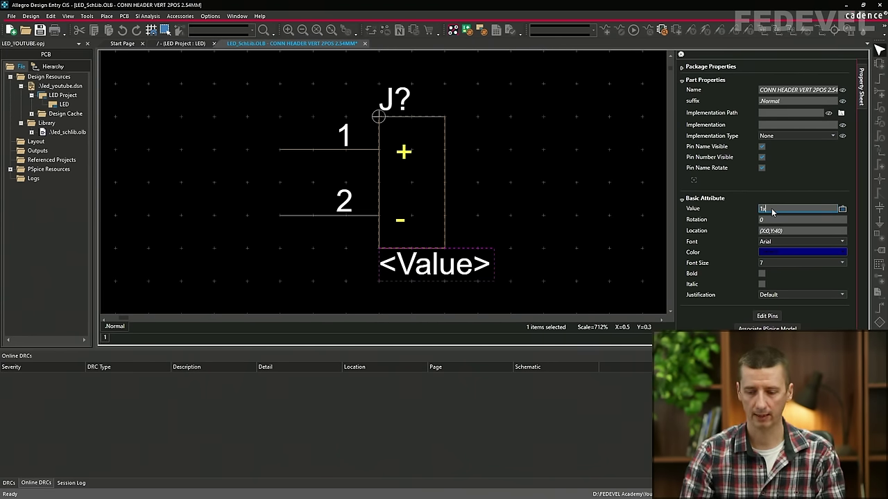
pyautogui.write('2 Header')
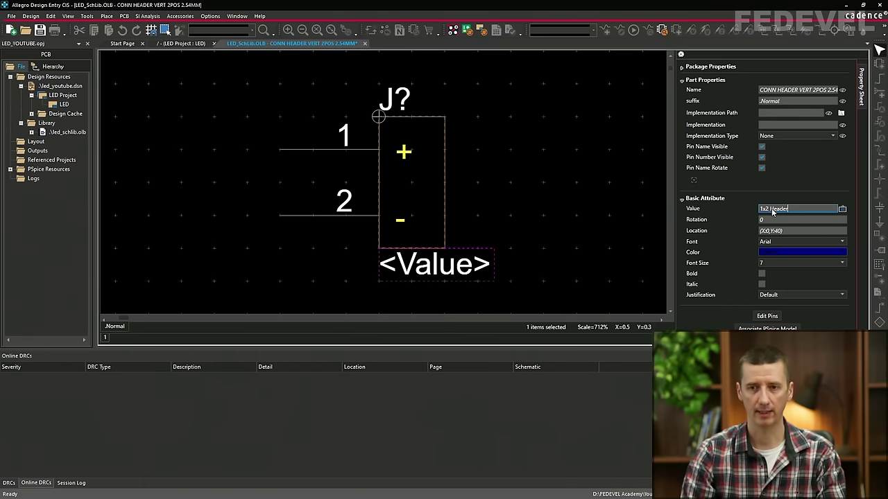
pyautogui.press('Return')
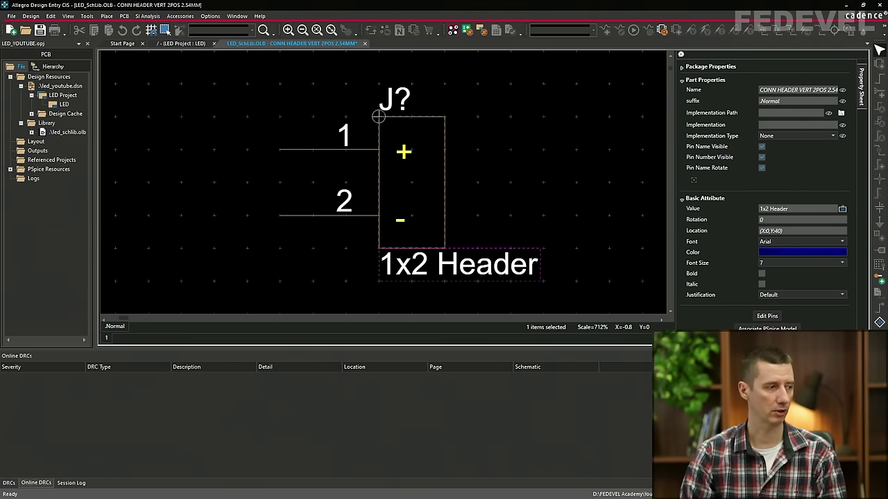
pyautogui.hotkey('alt', 'Tab')
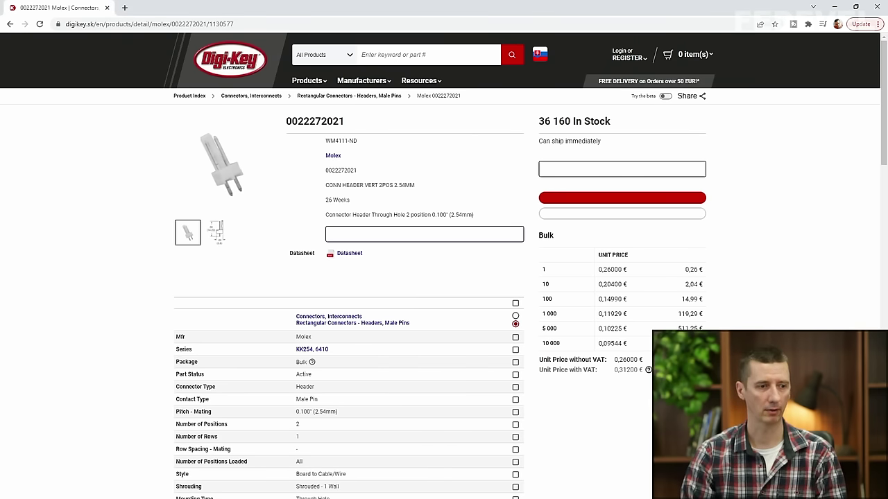
pyautogui.hotkey('alt', 'Tab')
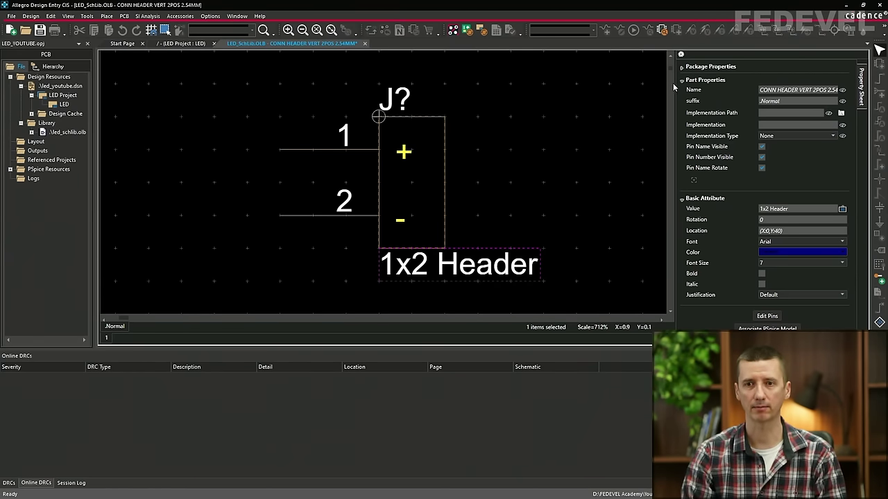
pyautogui.click(693, 181)
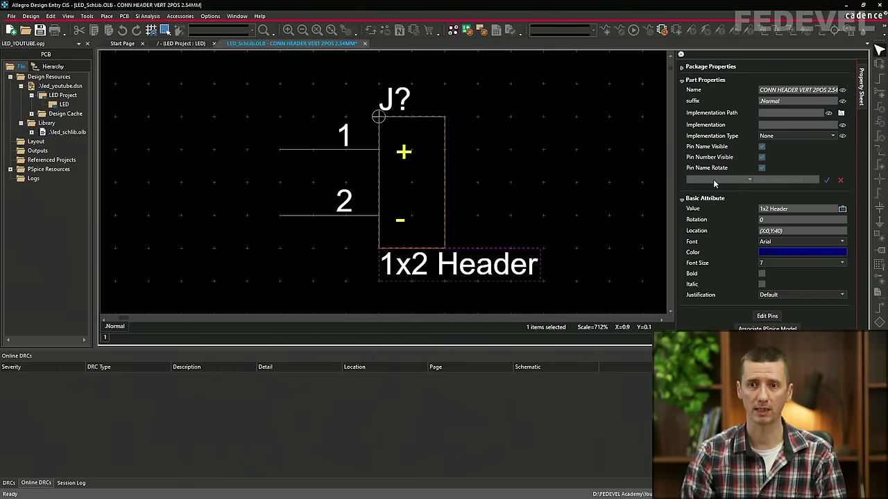
pyautogui.click(713, 178)
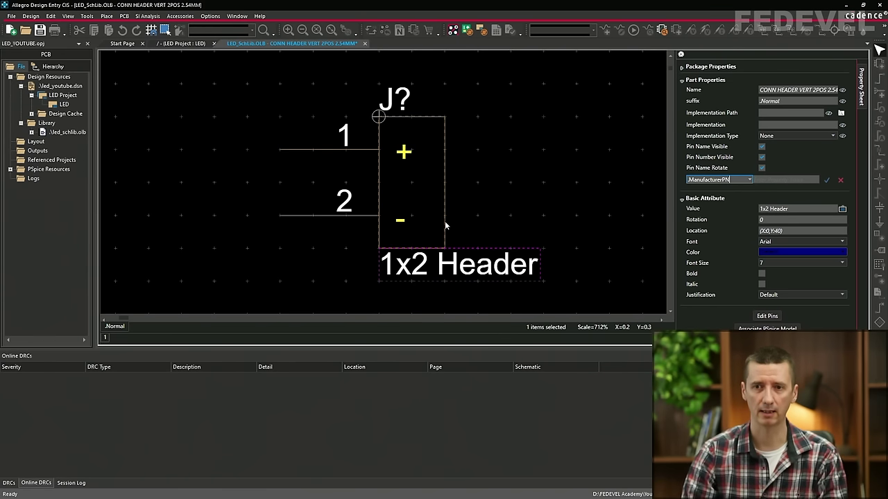
pyautogui.click(784, 181)
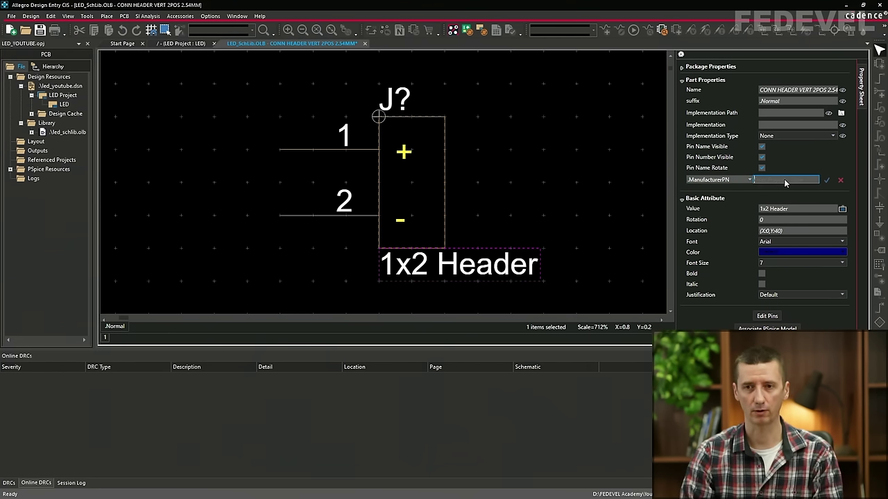
pyautogui.hotkey('ctrl', 'v')
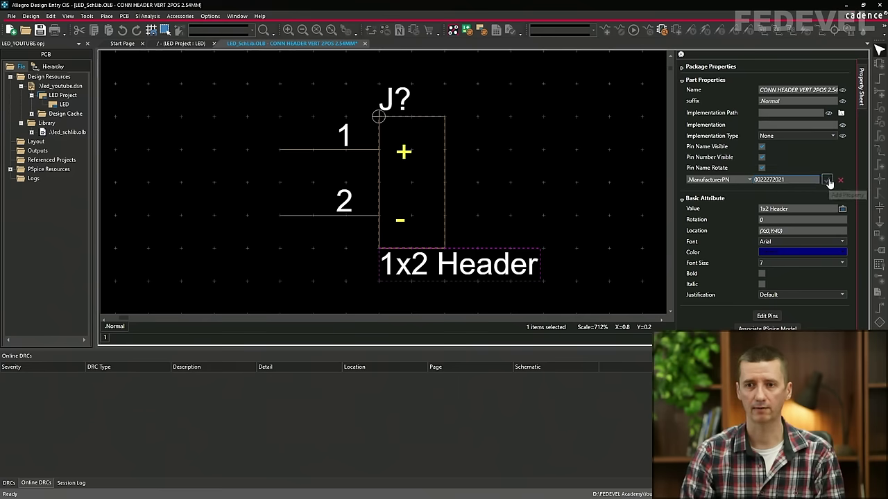
pyautogui.click(827, 180)
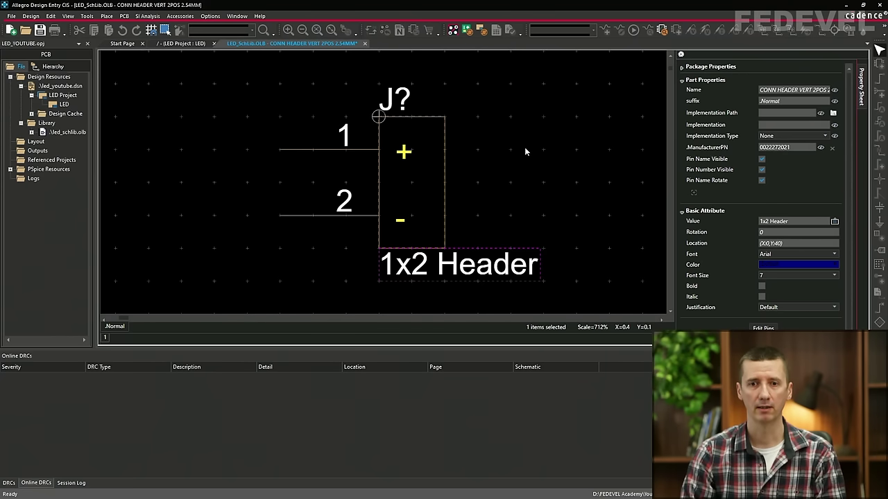
# Save the finished header symbol and expand led_schlib.olb in the project tree to list its parts
pyautogui.click(470, 160)
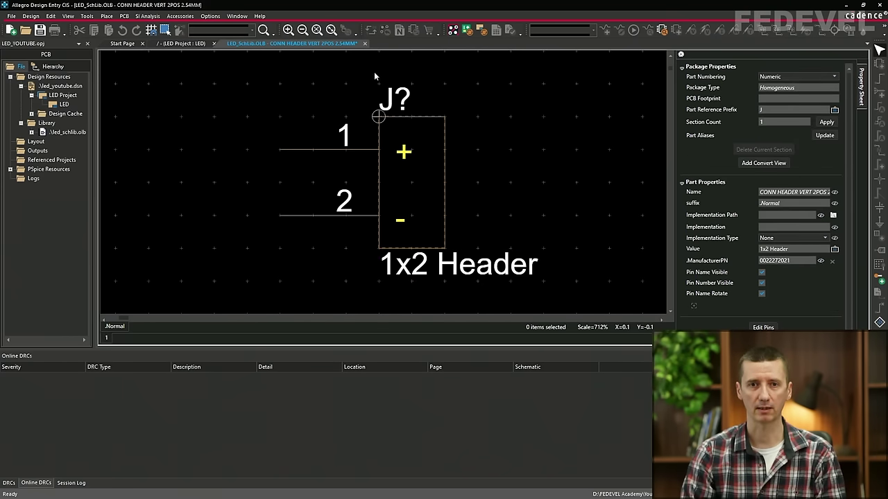
pyautogui.click(332, 30)
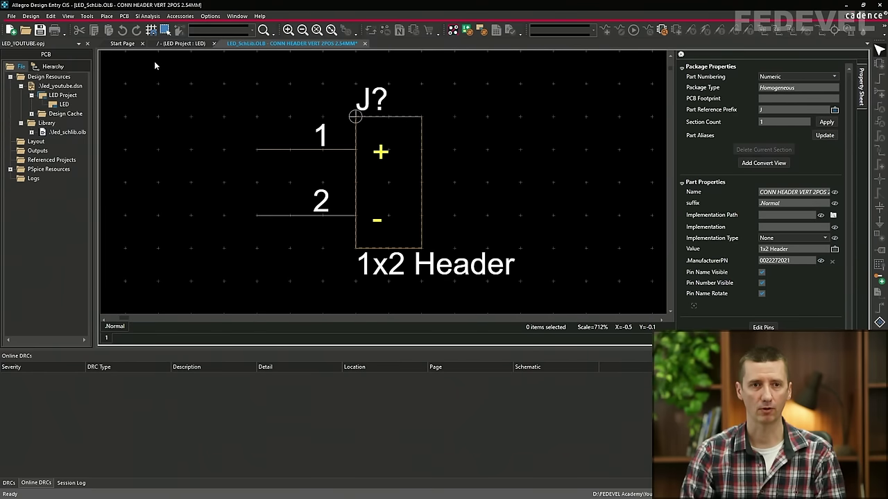
pyautogui.click(39, 31)
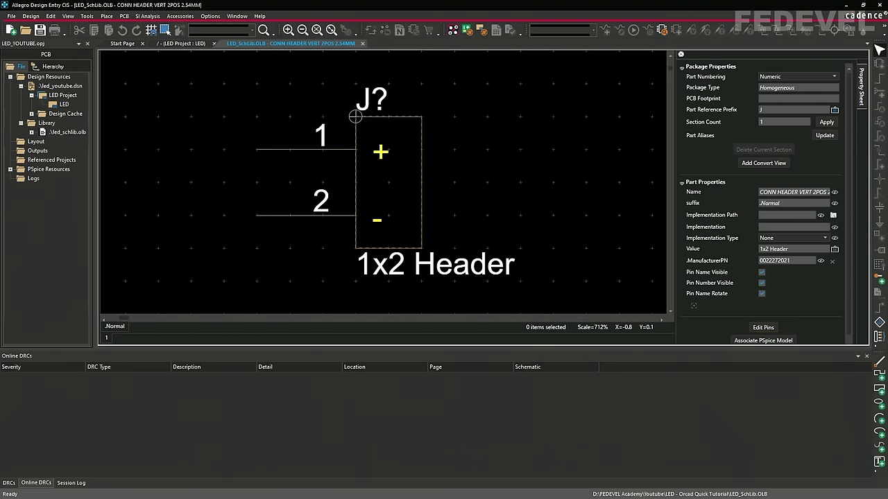
pyautogui.click(31, 131)
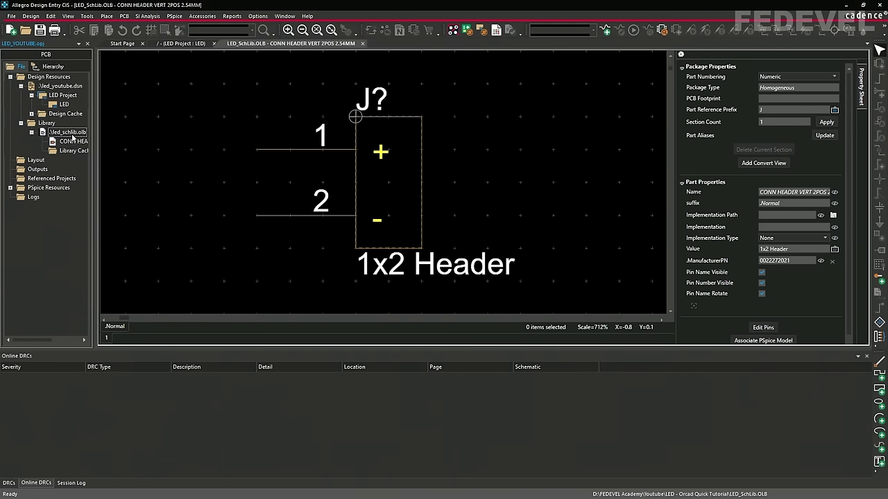
pyautogui.click(163, 158)
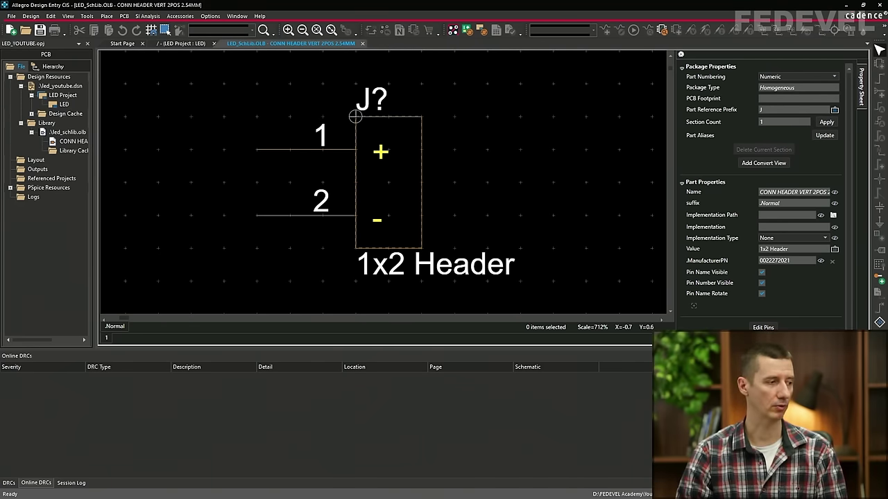
# Switch to the browser, open the DigiKey home page in a second tab and search for "resistor 360r 0805"
pyautogui.hotkey('alt', 'Tab')
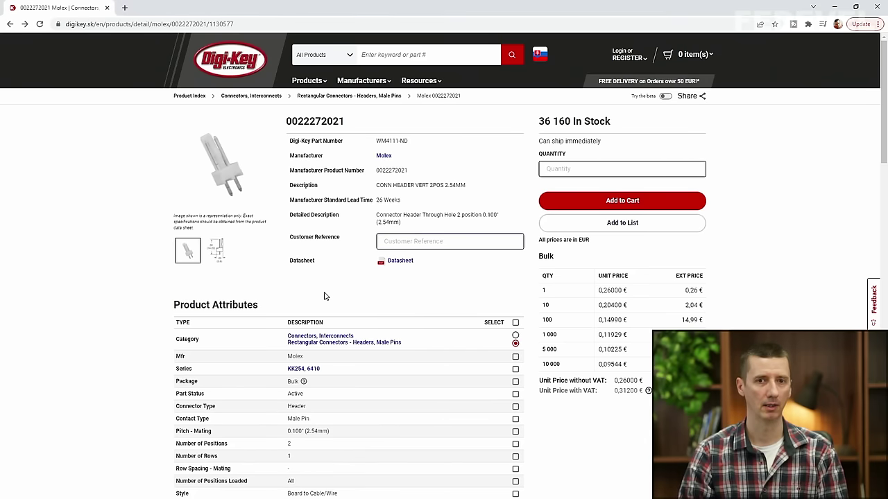
pyautogui.rightClick(248, 67)
pyautogui.press('Escape')
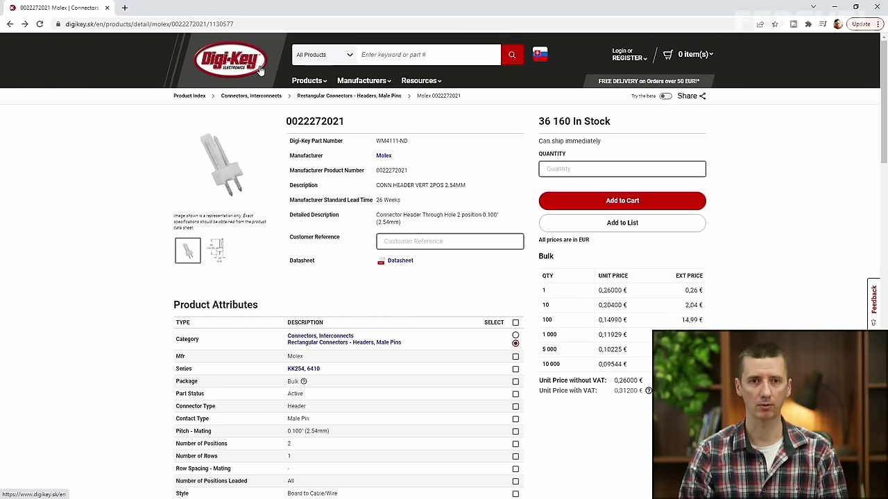
pyautogui.hotkey('ctrl', 'Tab')
pyautogui.click(397, 55)
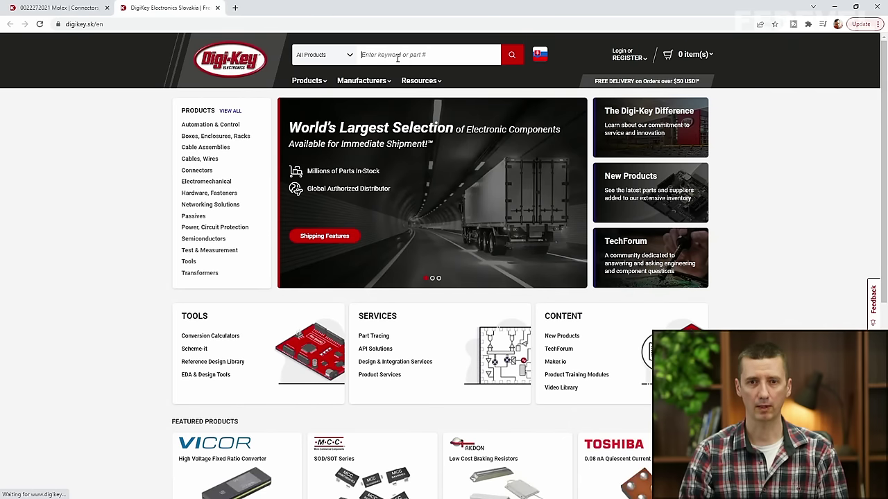
pyautogui.write('resistor 360r')
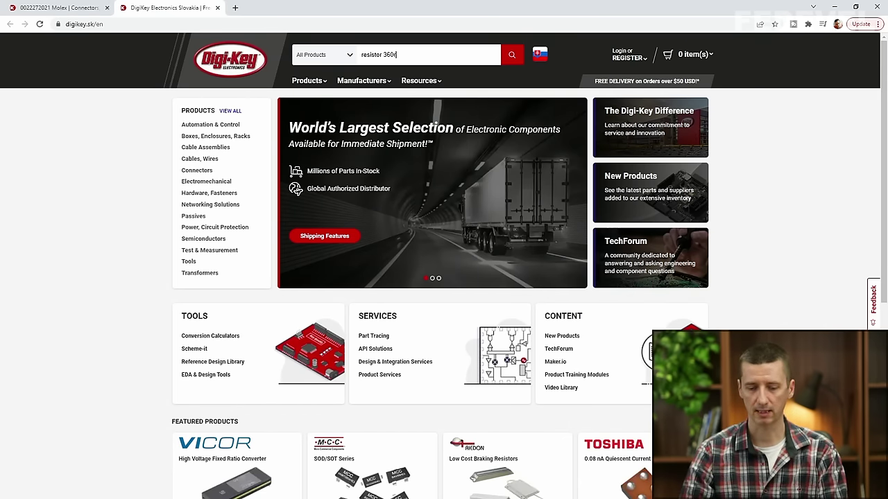
pyautogui.write(' 0805')
pyautogui.press('Return')
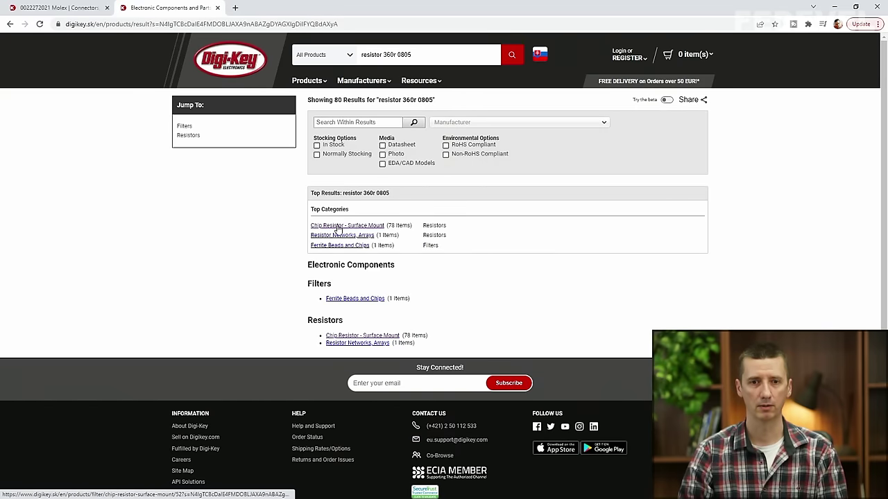
# Filter the surface-mount chip resistors to YAGEO, ±1% tolerance, in stock, with EDA/CAD models, and pick a resistor from the results
pyautogui.click(323, 230)
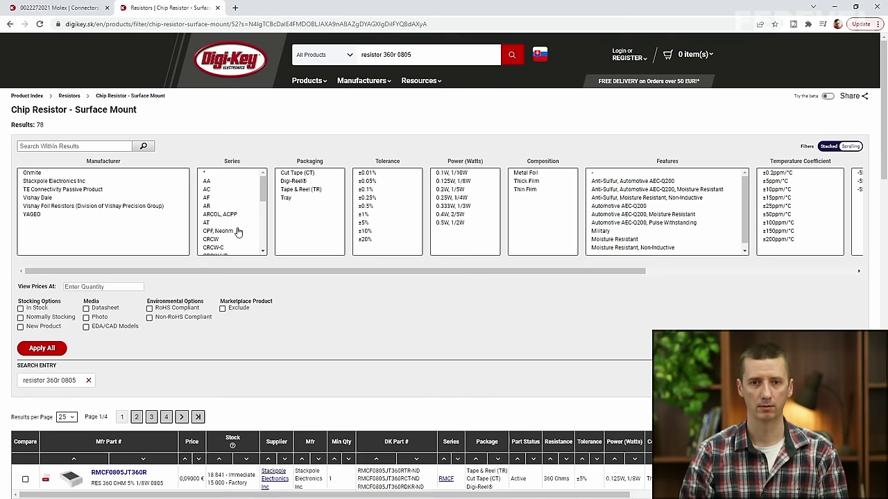
pyautogui.click(62, 214)
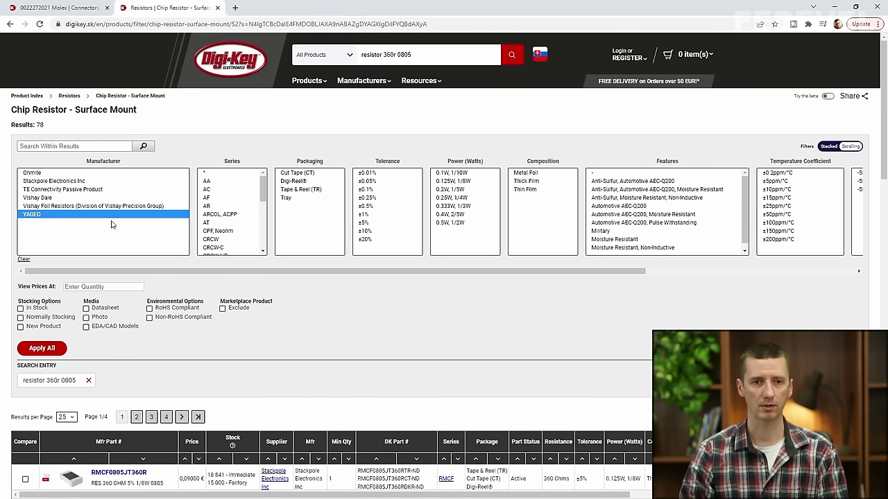
pyautogui.click(364, 214)
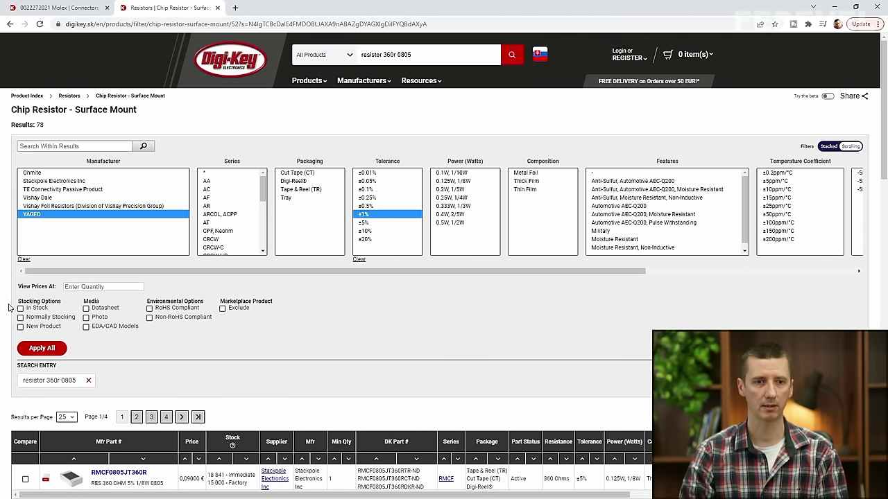
pyautogui.click(21, 308)
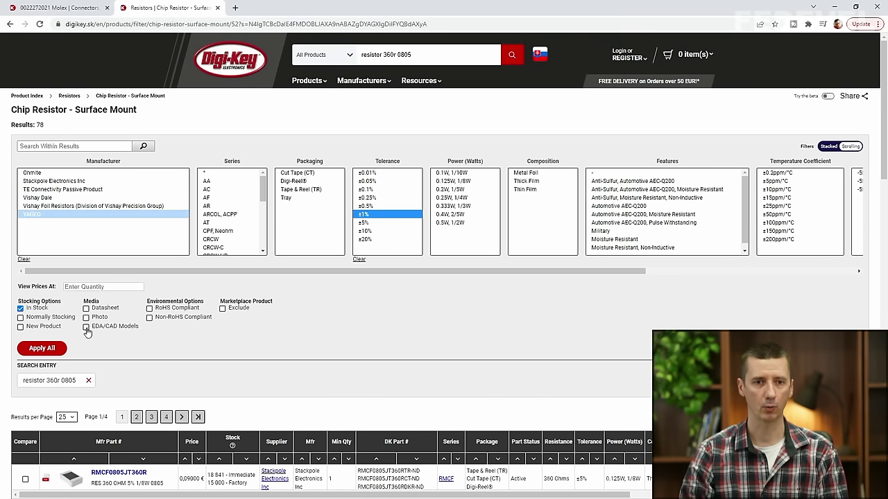
pyautogui.click(86, 327)
pyautogui.click(40, 350)
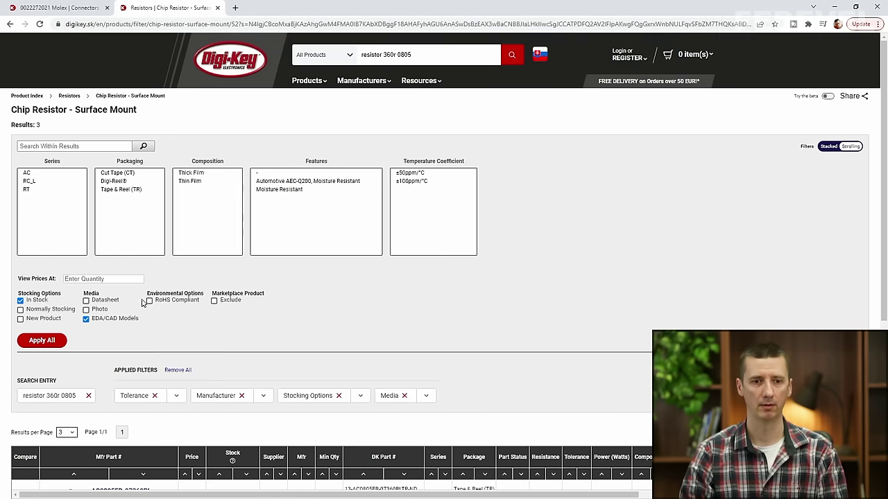
pyautogui.scroll(-3, 143, 303)
pyautogui.click(119, 260)
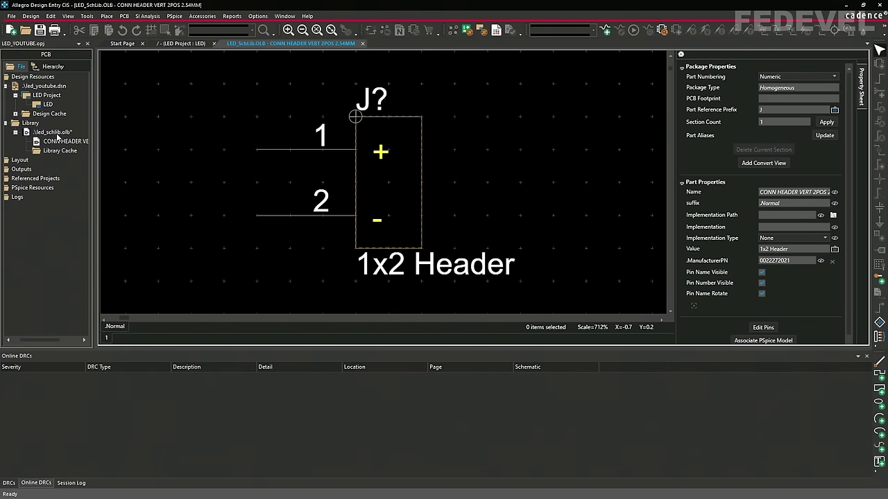
# Back in OrCAD Capture, create a new part in led_schlib.olb named RES SMD 360 OHM 1% 1/8W 0805 with reference prefix R
pyautogui.rightClick(58, 134)
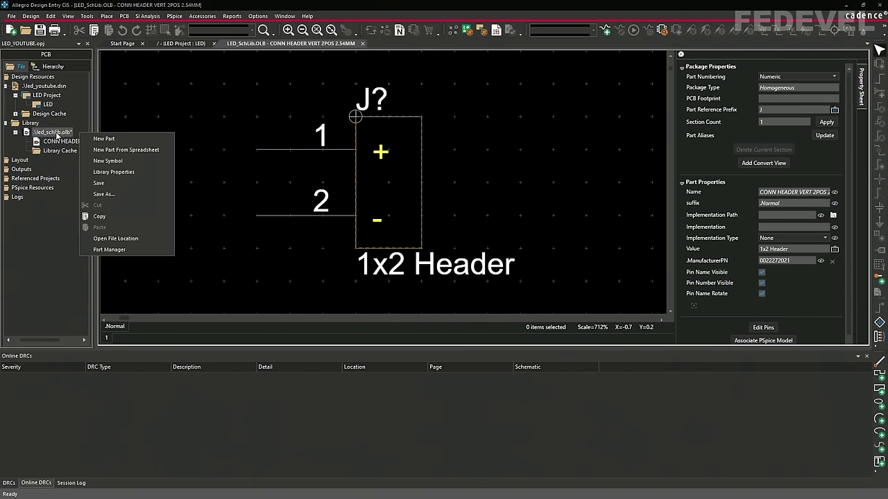
pyautogui.click(140, 146)
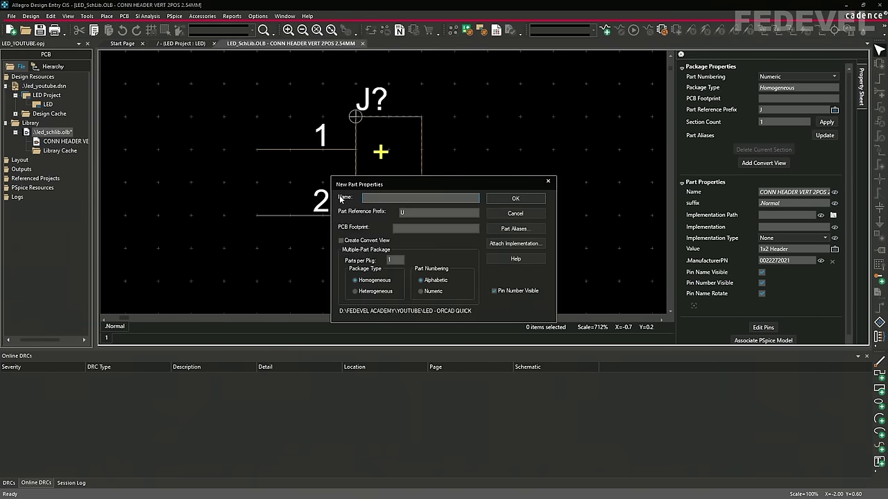
pyautogui.rightClick(384, 197)
pyautogui.click(407, 231)
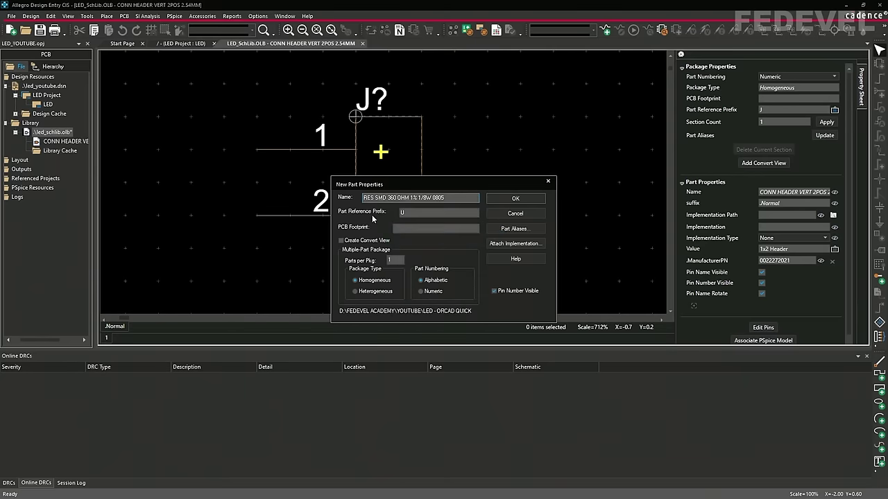
pyautogui.press('Tab')
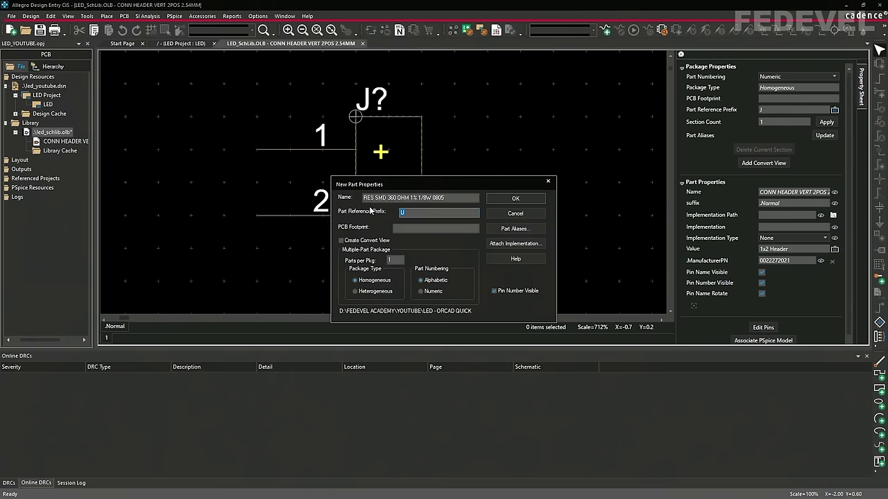
pyautogui.click(498, 199)
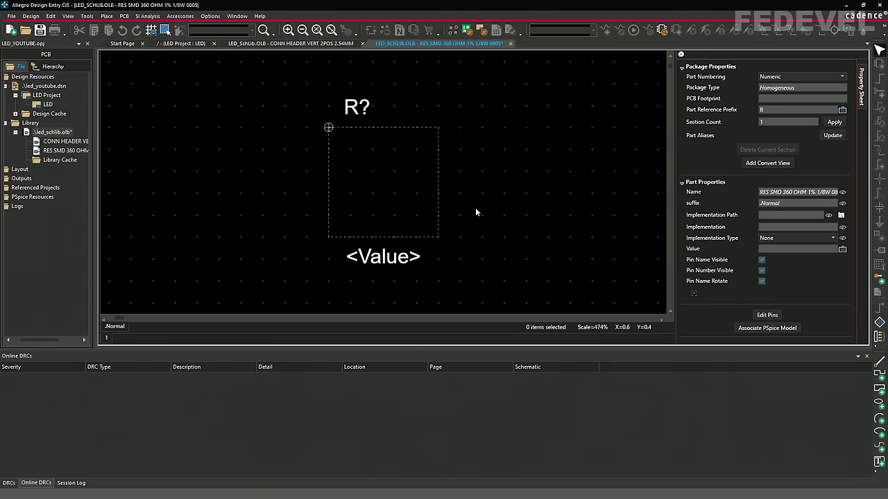
# Place pin 1 on the left edge of the resistor body and pin 2 opposite it on the right edge
pyautogui.click(332, 30)
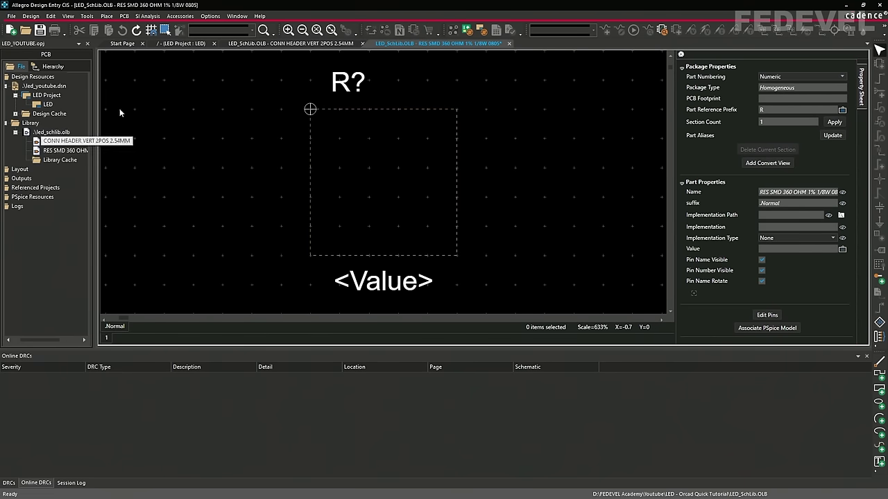
pyautogui.click(106, 16)
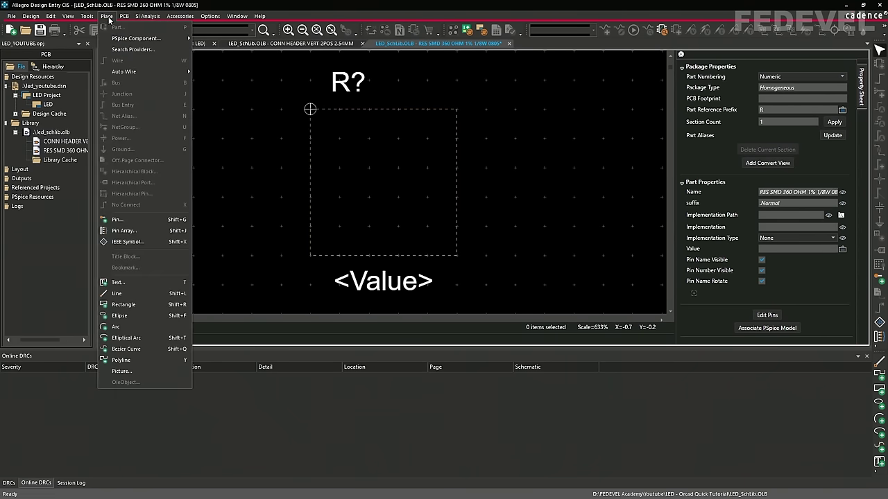
pyautogui.click(136, 219)
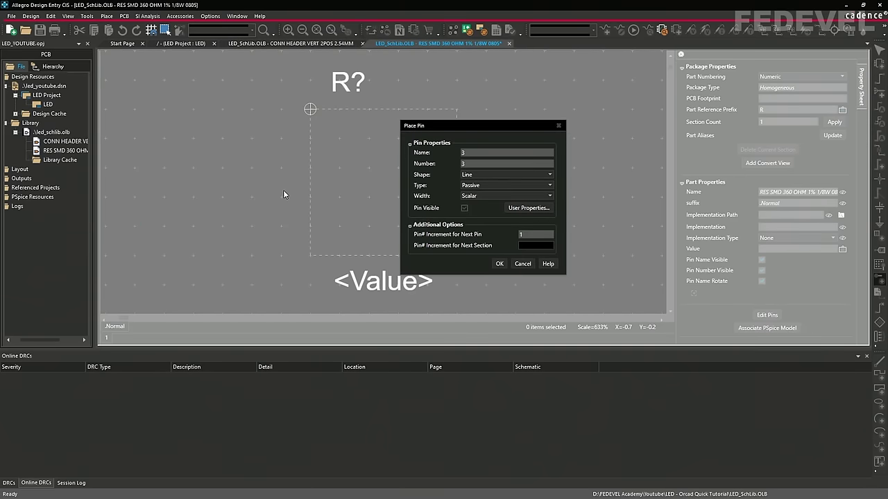
pyautogui.press('Tab')
pyautogui.write('1')
pyautogui.click(498, 263)
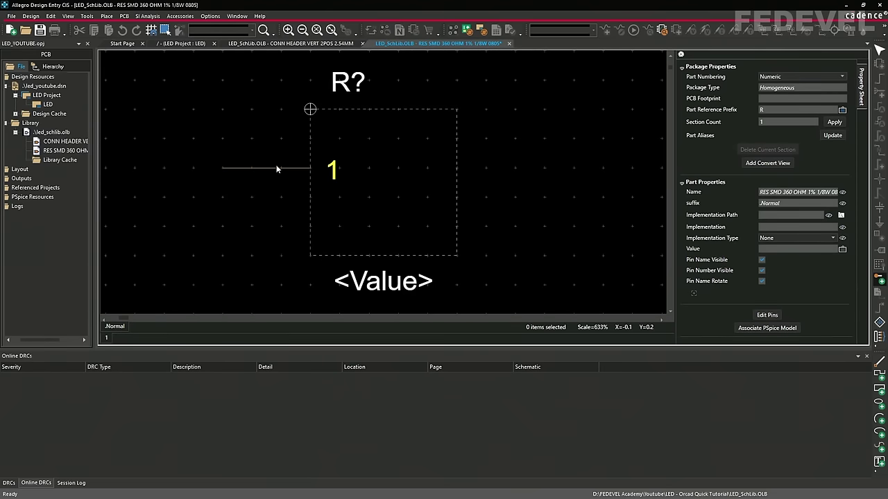
pyautogui.click(273, 165)
pyautogui.click(502, 168)
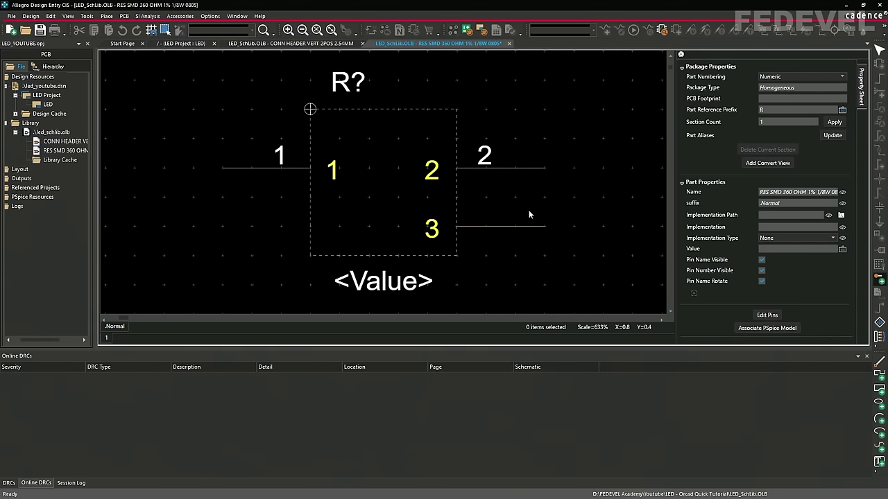
pyautogui.press('Escape')
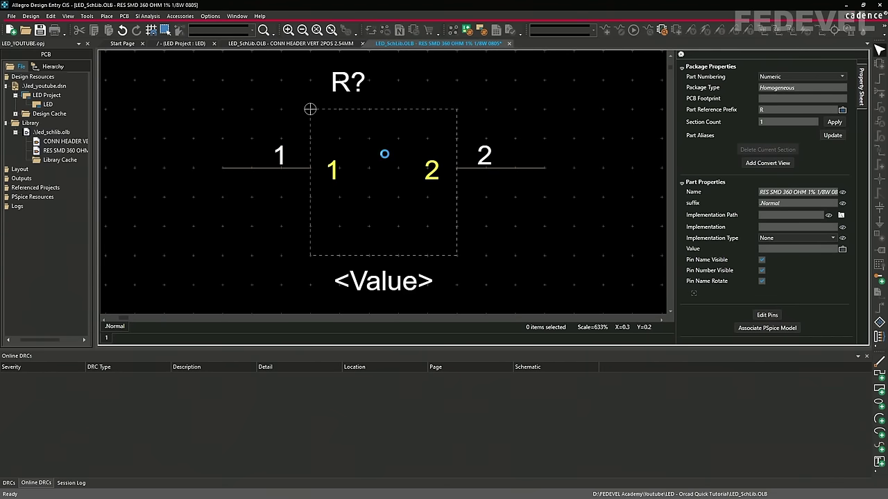
# Turn off grid snapping and draw a zigzag resistor line with three upper and two lower peaks from pin 1 to pin 2
pyautogui.keyDown('ctrl'); pyautogui.scroll(4, 385, 159); pyautogui.keyUp('ctrl')
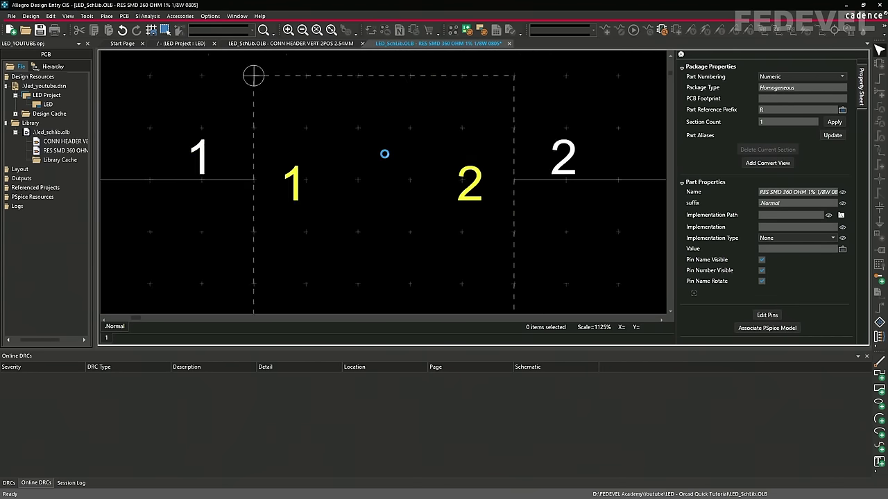
pyautogui.click(150, 31)
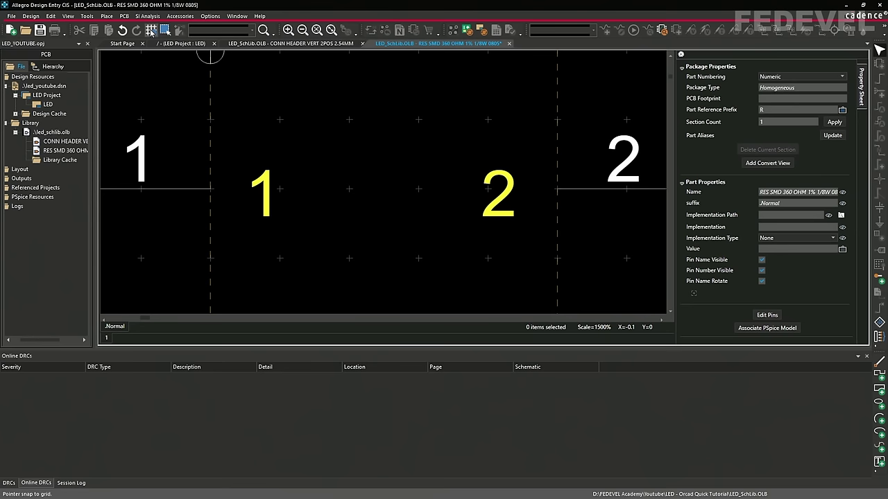
pyautogui.click(106, 15)
pyautogui.click(135, 294)
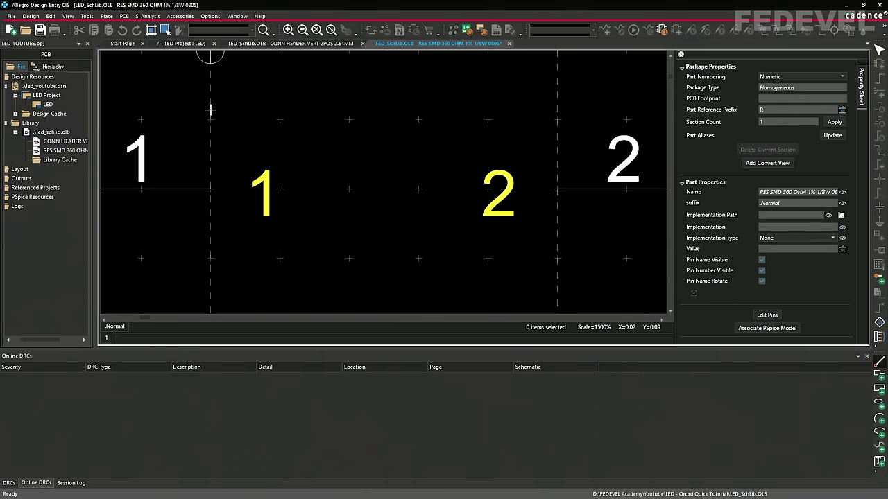
pyautogui.click(210, 188)
pyautogui.click(211, 187)
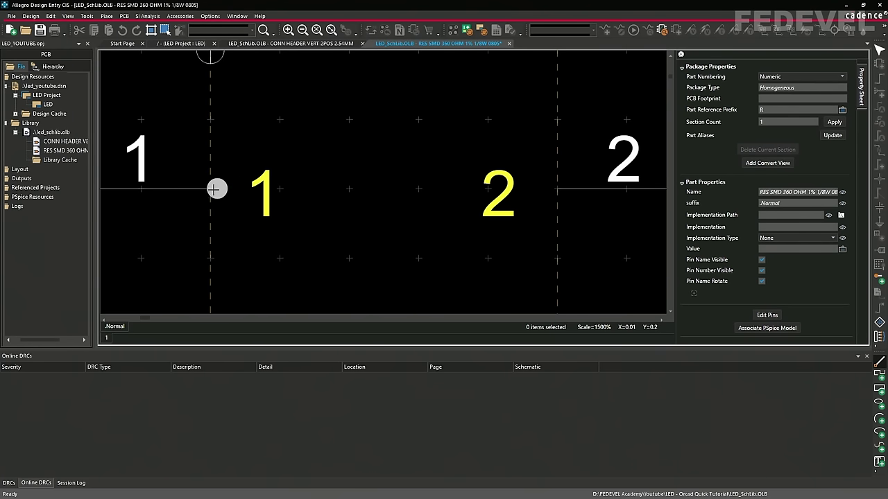
pyautogui.click(246, 157)
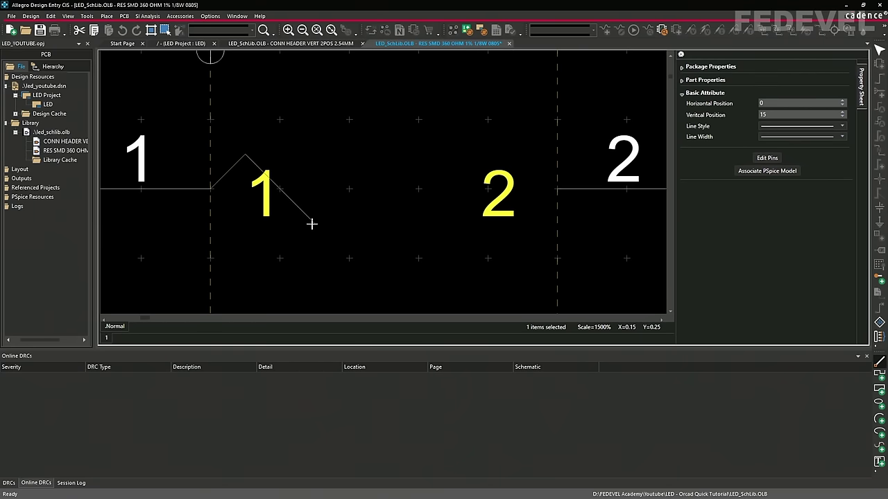
pyautogui.click(313, 223)
pyautogui.click(384, 157)
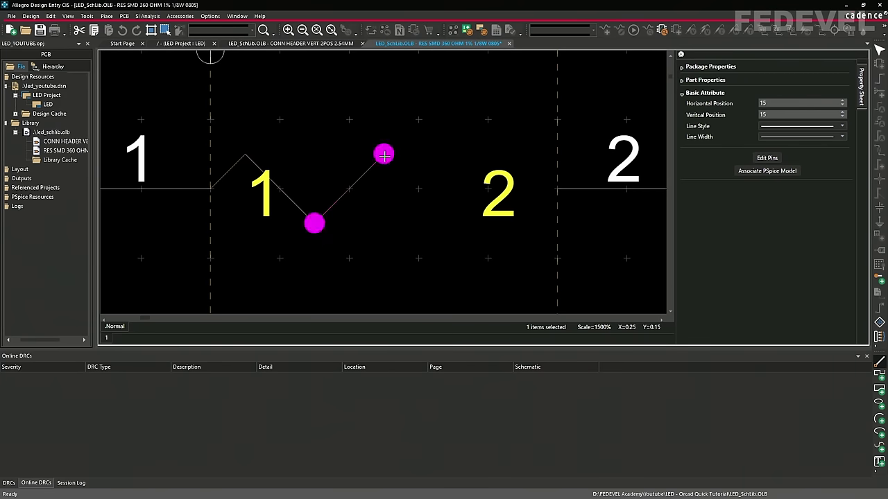
pyautogui.click(454, 224)
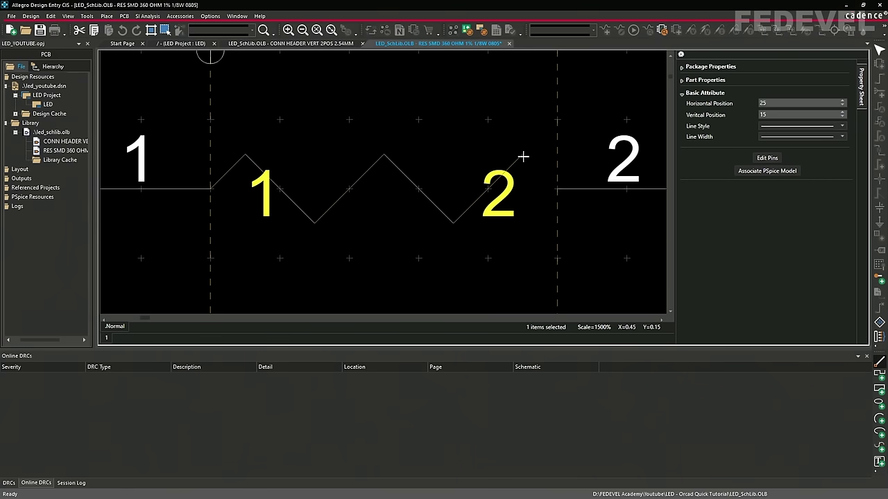
pyautogui.click(522, 158)
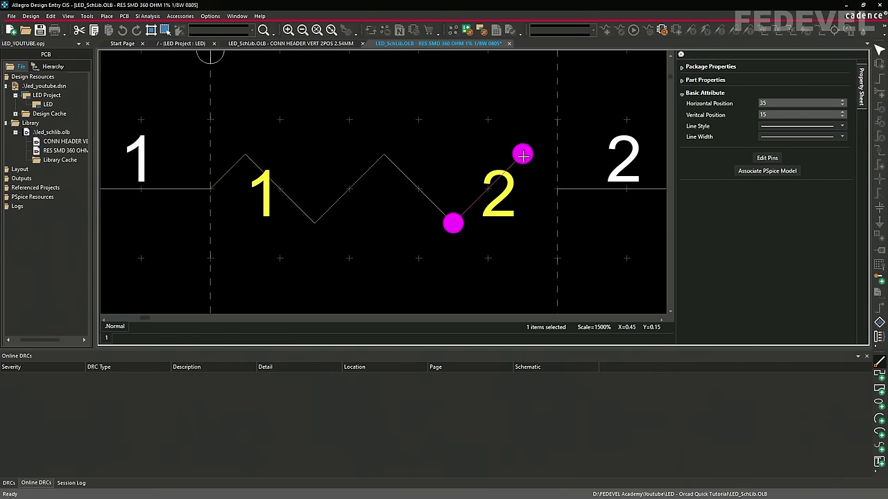
pyautogui.click(555, 187)
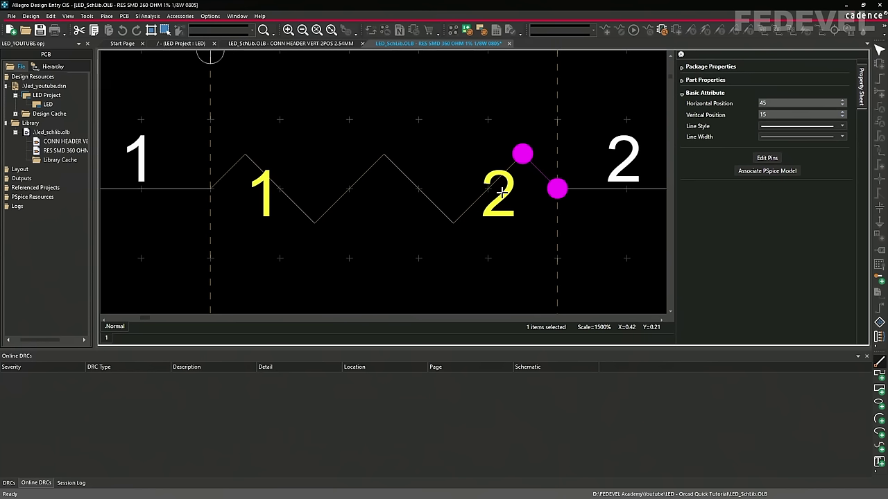
pyautogui.press('Escape')
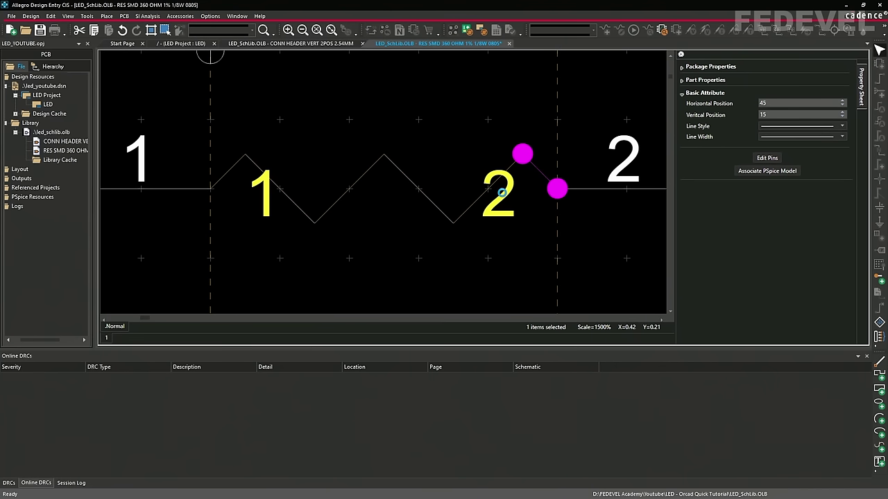
# Turn grid snapping back on and hide the resistor's pin names and pin numbers
pyautogui.click(160, 85)
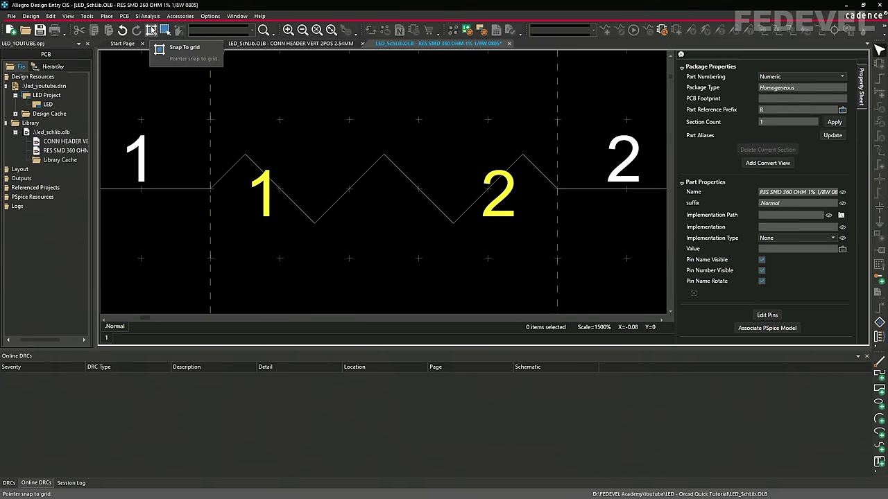
pyautogui.click(152, 32)
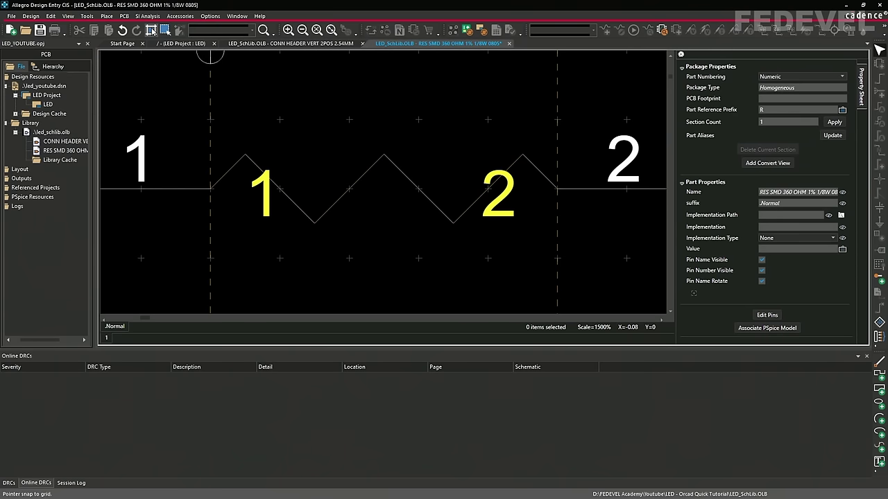
pyautogui.click(331, 32)
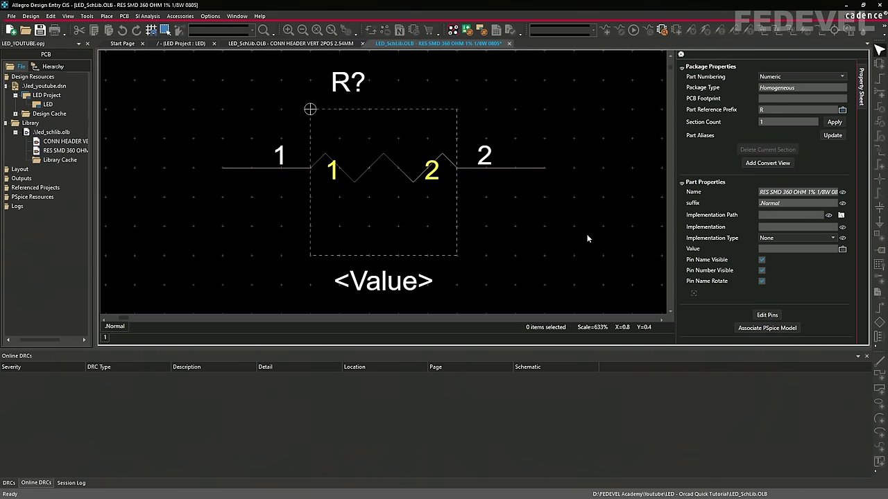
pyautogui.click(762, 259)
pyautogui.click(761, 270)
pyautogui.click(410, 112)
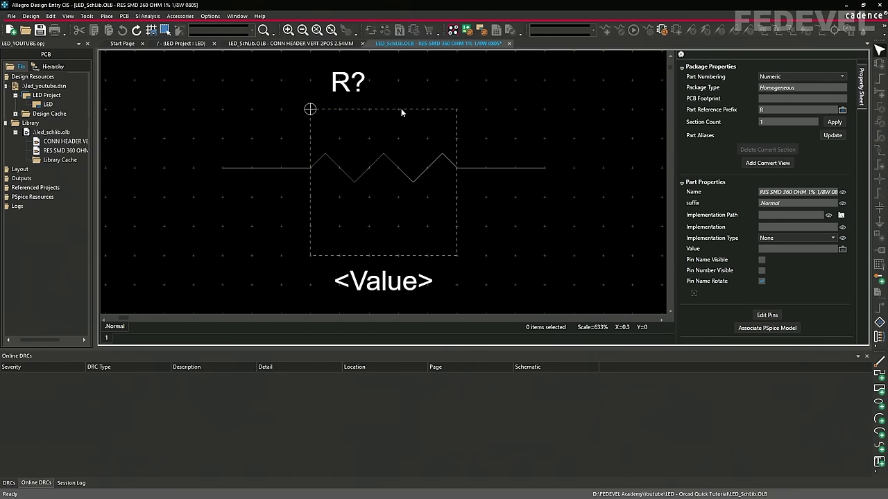
# Shrink the body outline to two grid units high around the zigzag and move pin 2 back in line with the zigzag's end
pyautogui.click(401, 109)
pyautogui.moveTo(456, 109); pyautogui.dragTo(457, 138)
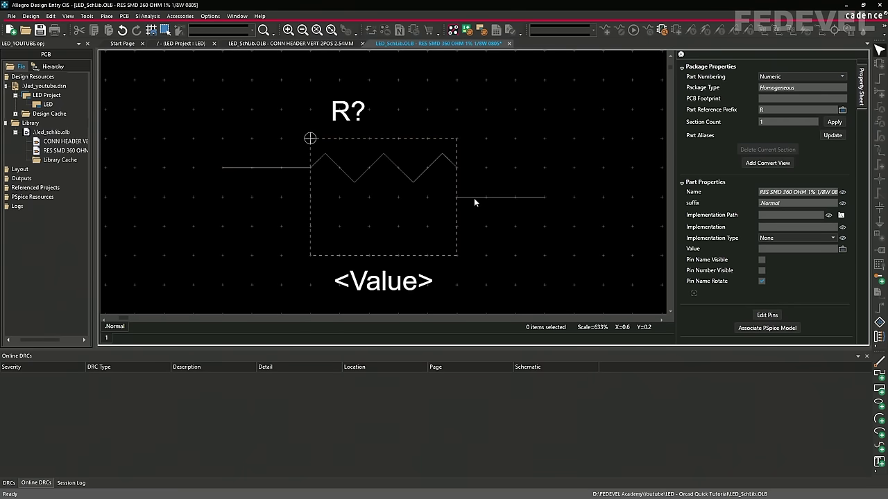
pyautogui.moveTo(472, 197); pyautogui.dragTo(474, 168)
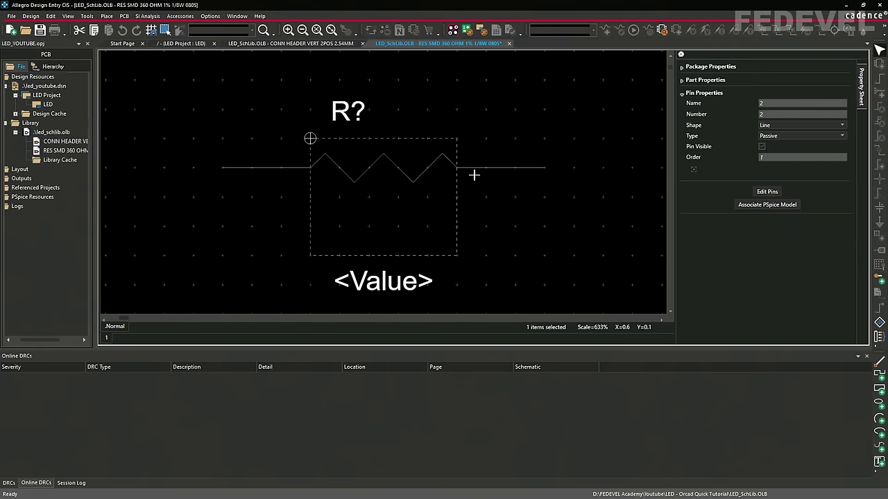
pyautogui.click(437, 254)
pyautogui.moveTo(457, 255); pyautogui.dragTo(456, 197)
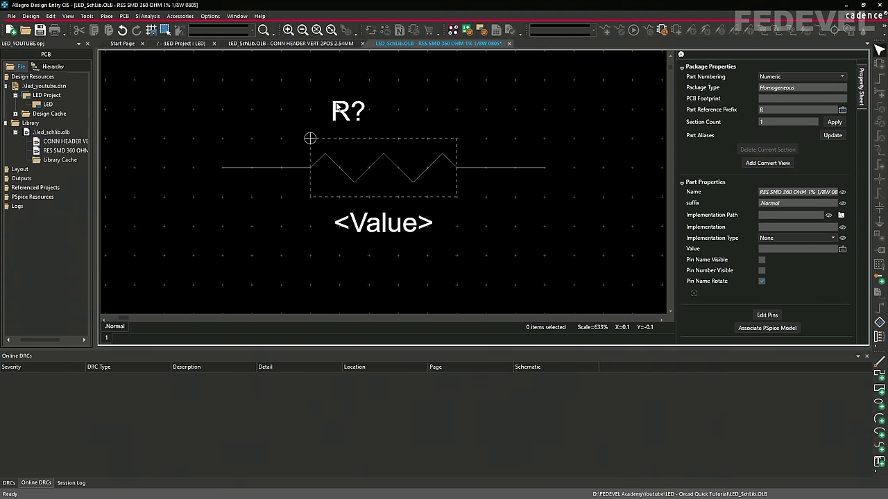
# Align the reference and value texts with the body's left edge, close to the outline, and set the value to 360R 1%
pyautogui.moveTo(336, 108); pyautogui.dragTo(314, 117)
pyautogui.moveTo(353, 211)
pyautogui.mouseDown()
pyautogui.moveTo(342, 194)
pyautogui.moveTo(338, 213)
pyautogui.mouseUp()
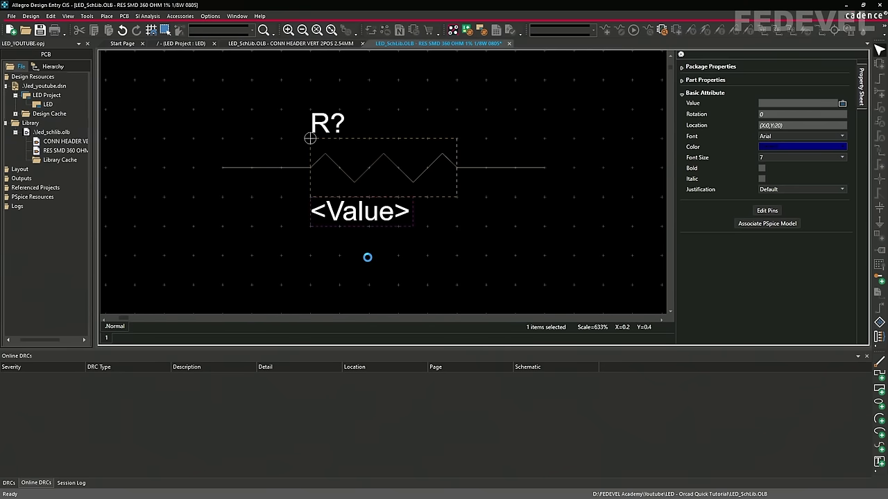
pyautogui.click(779, 107)
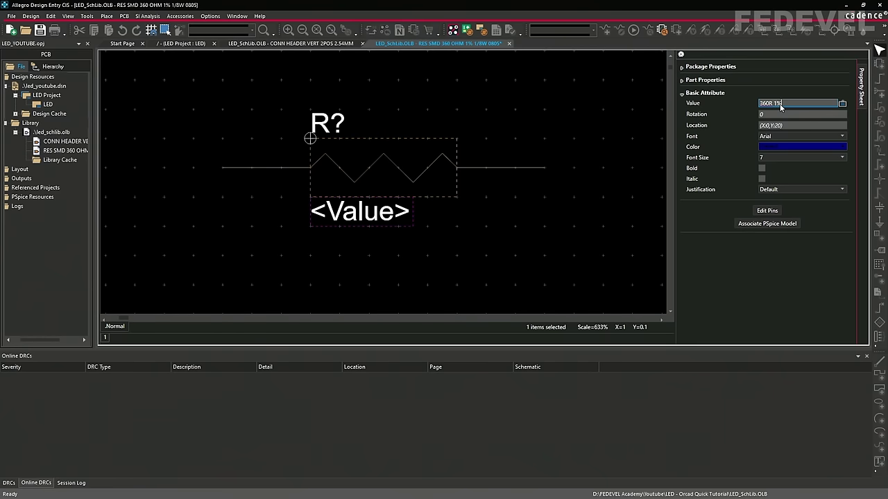
pyautogui.write('360R 1%')
pyautogui.click(504, 96)
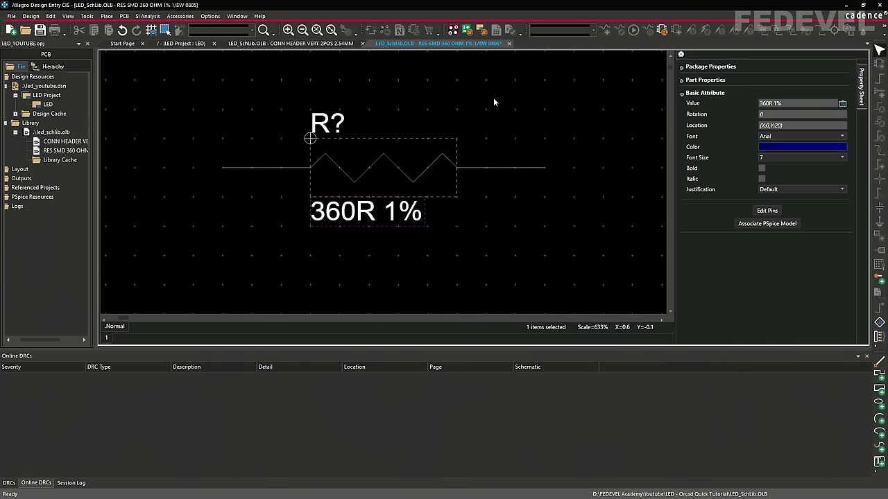
pyautogui.click(494, 102)
pyautogui.click(331, 31)
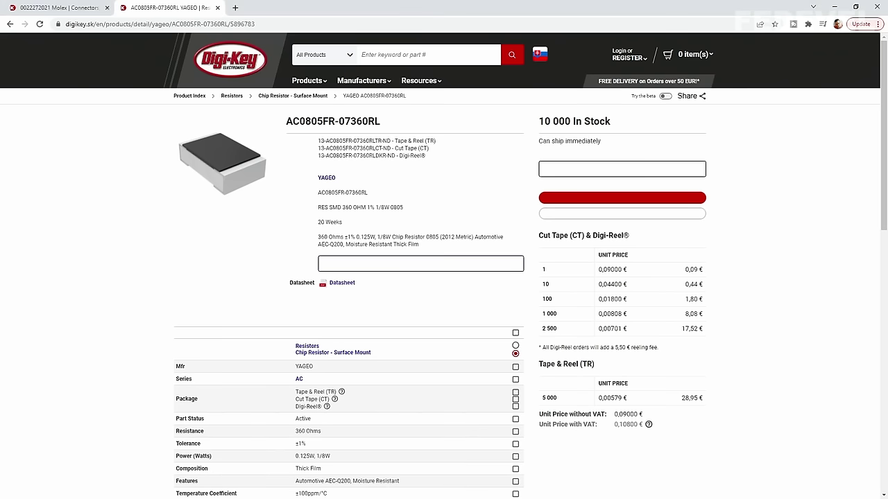
# Copy the manufacturer part number from the DigiKey page, add it as part property .ManufacturerPN with value AC0805FR-07360RL, and save the part
pyautogui.moveTo(398, 192)
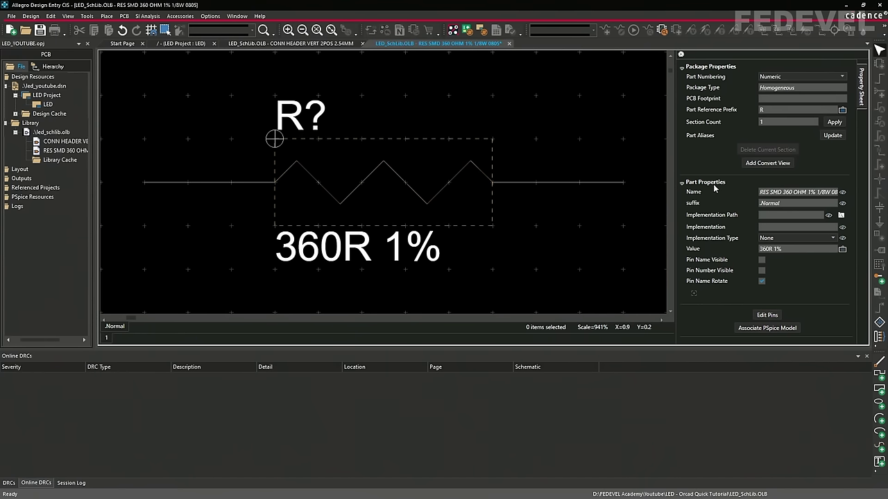
pyautogui.click(693, 295)
pyautogui.click(693, 295)
pyautogui.click(701, 293)
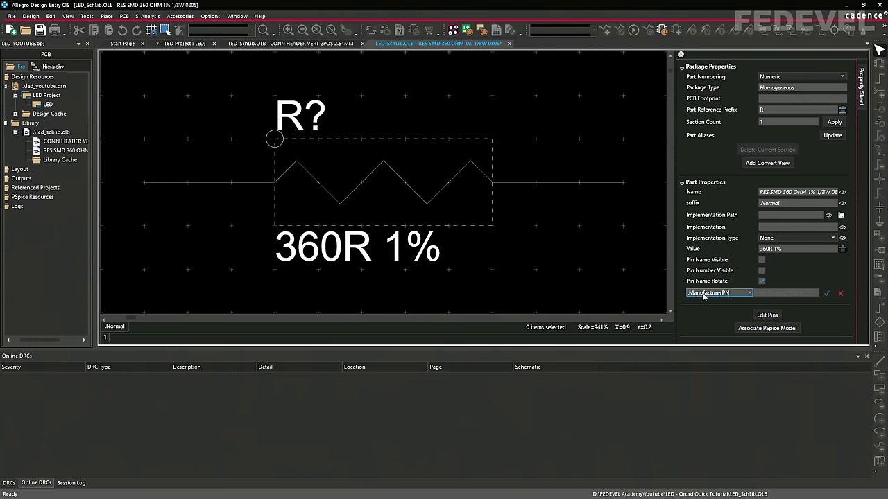
pyautogui.click(784, 293)
pyautogui.hotkey('ctrl', 'v')
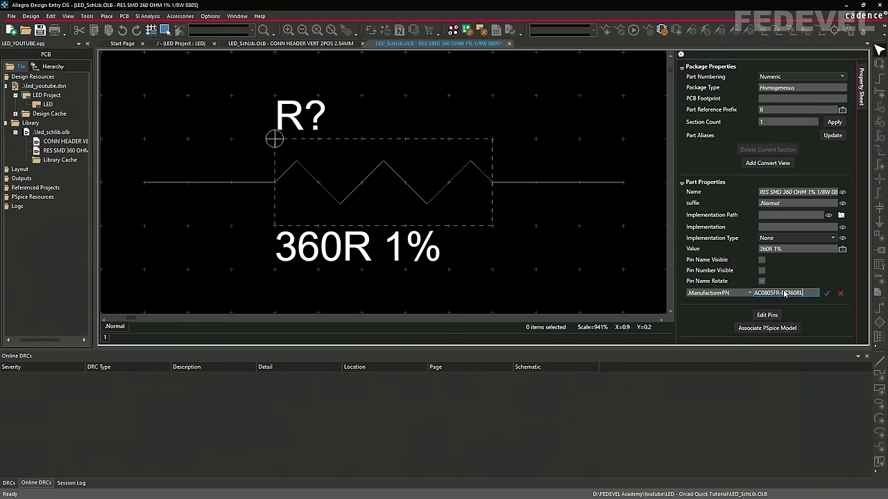
pyautogui.click(825, 294)
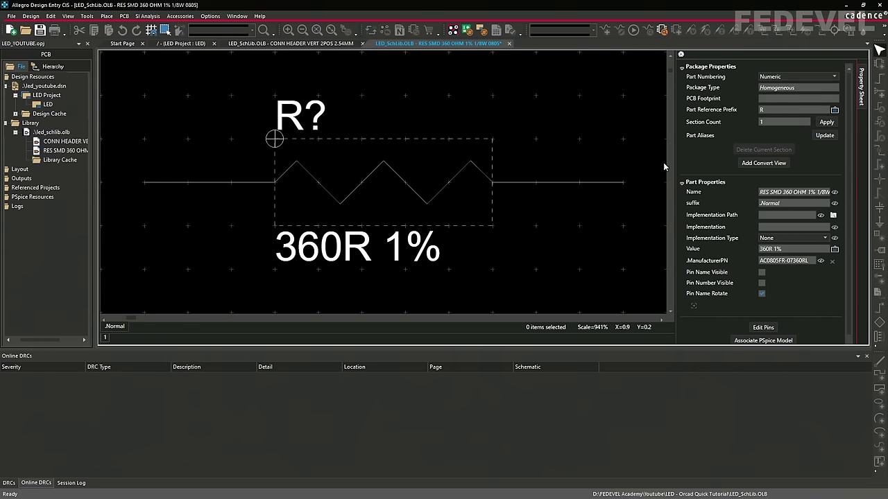
pyautogui.hotkey('ctrl', 's')
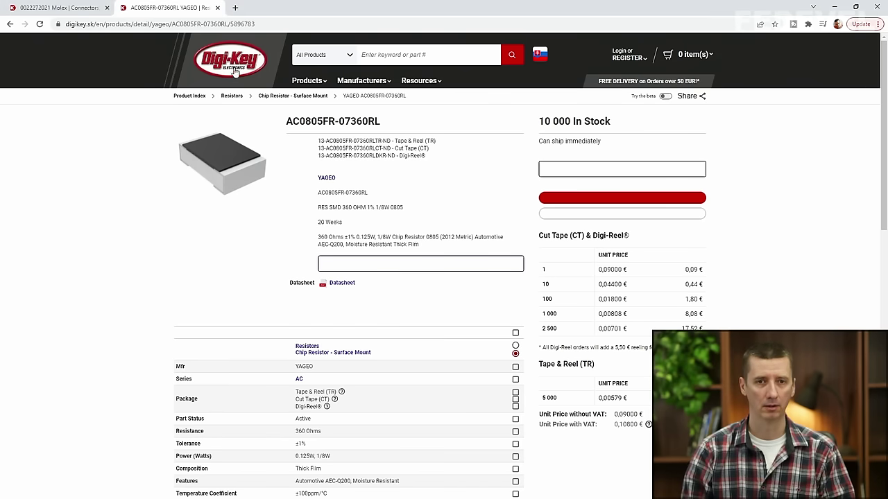
# In the browser, open the DigiKey home page in a new tab and search for "led 0603"
pyautogui.rightClick(234, 66)
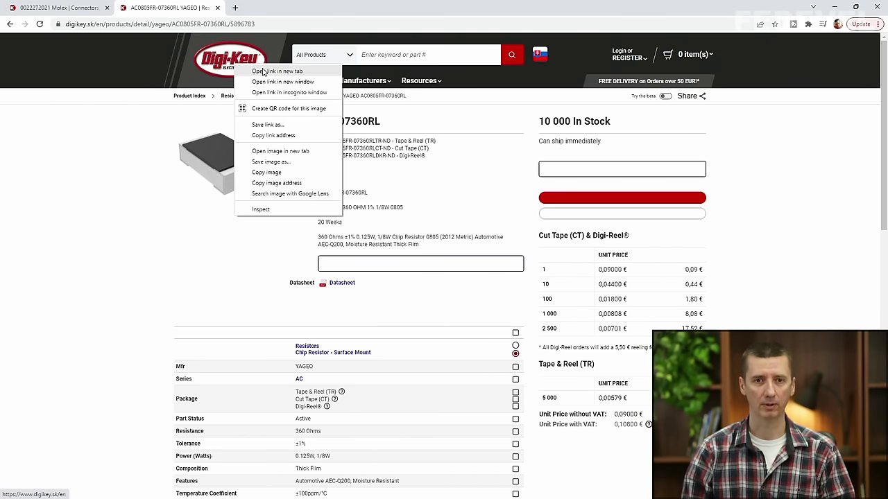
pyautogui.click(262, 72)
pyautogui.click(284, 8)
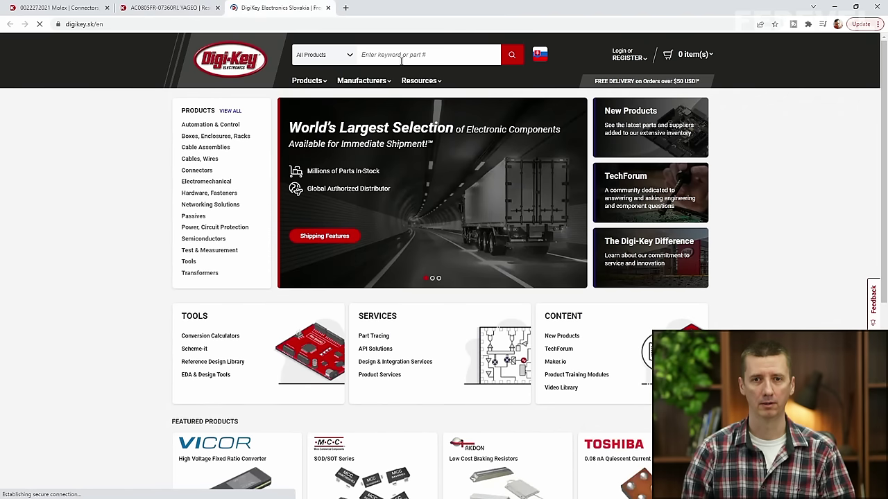
pyautogui.write('led 0603')
pyautogui.press('Return')
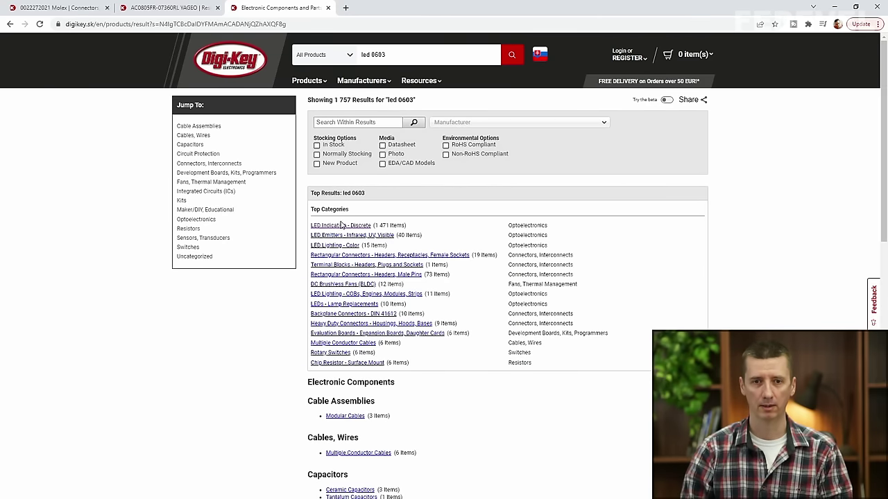
# In the LED Indication - Discrete category, filter for in-stock green LEDs from Visual Communications Company - VCC with EDA/CAD models
pyautogui.click(339, 226)
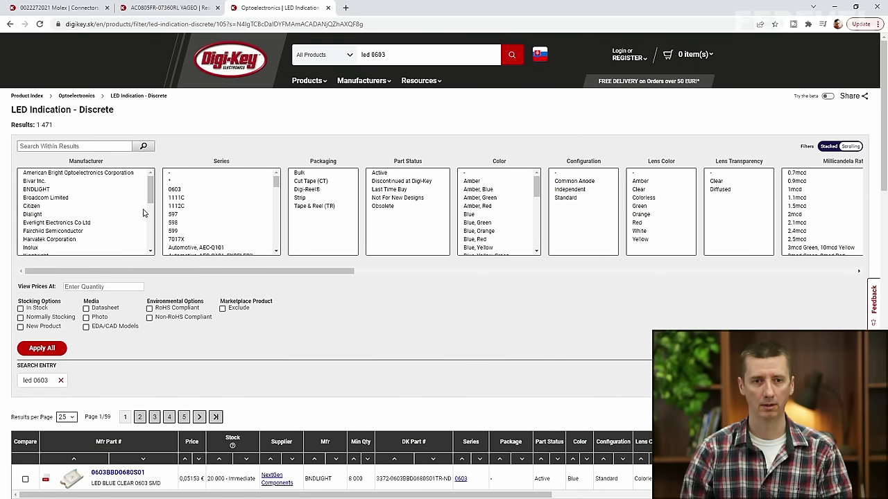
pyautogui.scroll(-10, 105, 211)
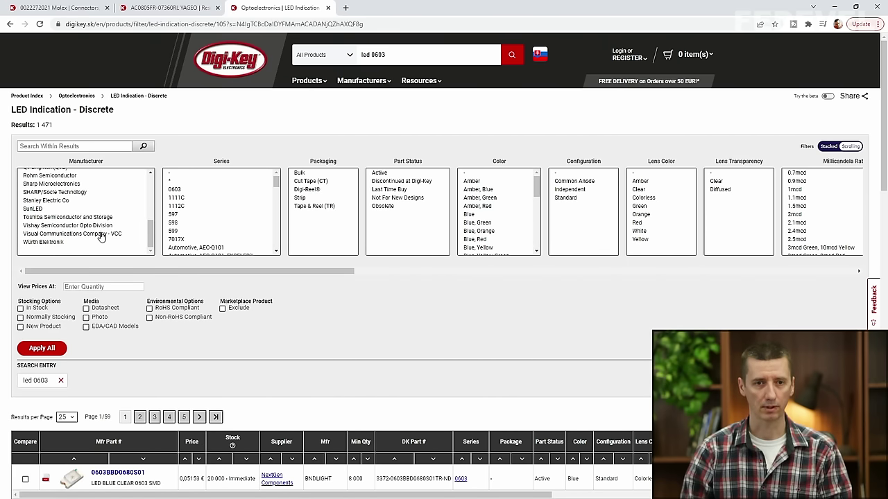
pyautogui.click(102, 233)
pyautogui.click(21, 308)
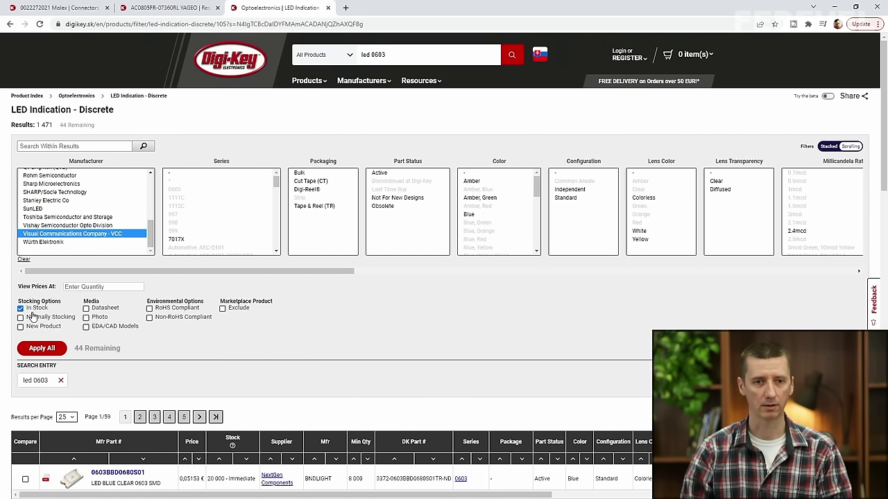
pyautogui.click(86, 328)
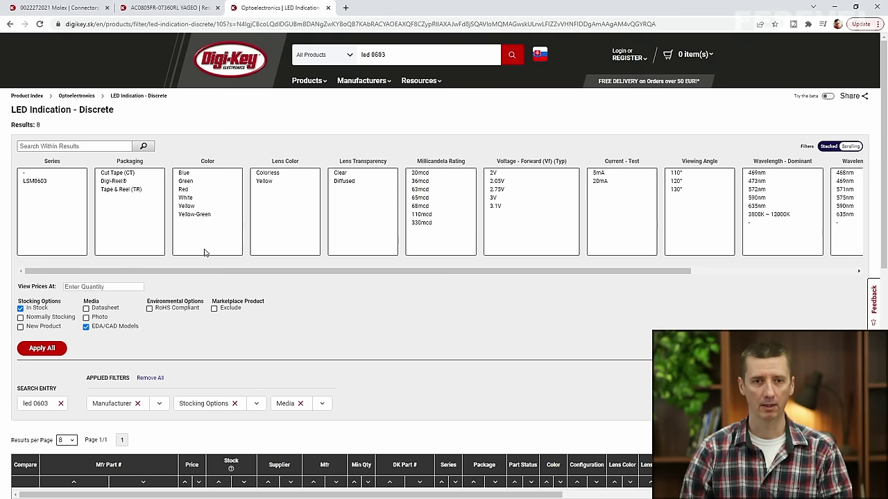
pyautogui.click(191, 181)
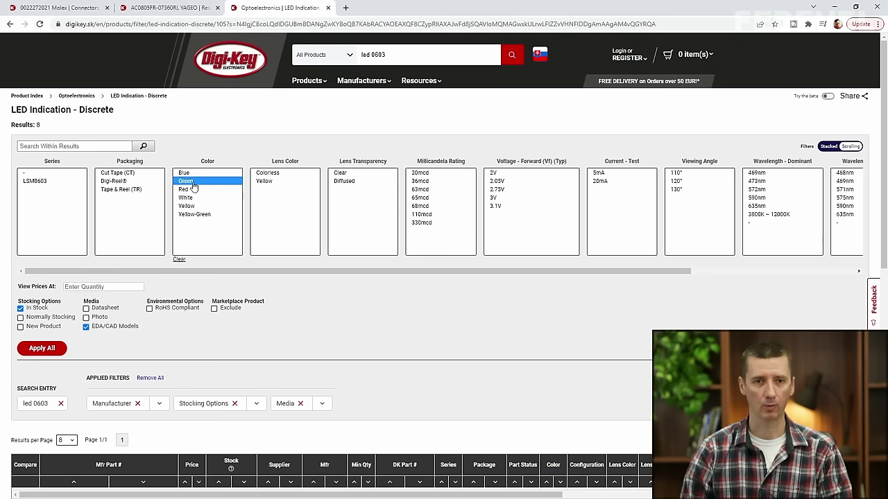
pyautogui.click(42, 348)
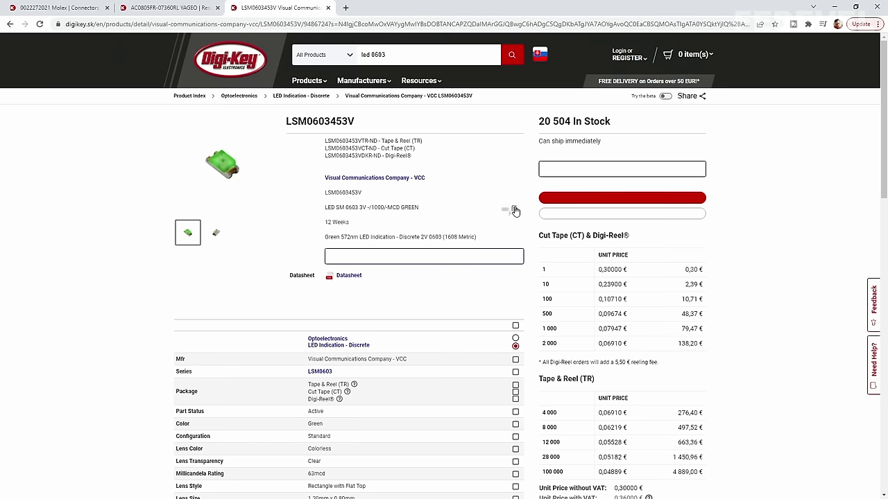
# Switch to OrCAD Capture, start a new part in led_schlib.olb and paste the LED description copied from DigiKey as its name
pyautogui.hotkey('alt', 'Tab')
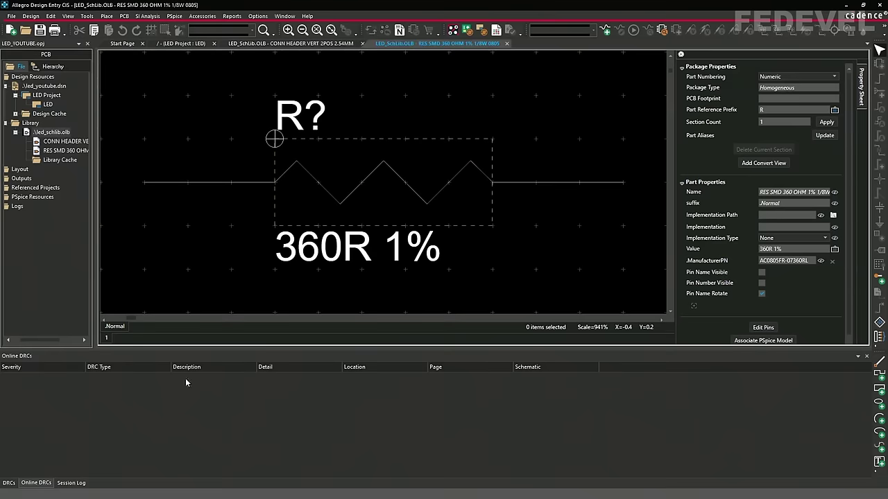
pyautogui.rightClick(61, 132)
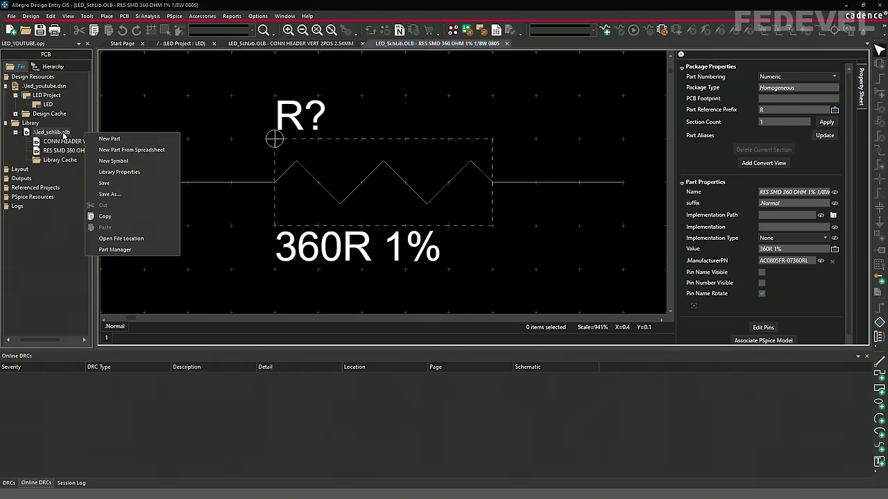
pyautogui.click(144, 141)
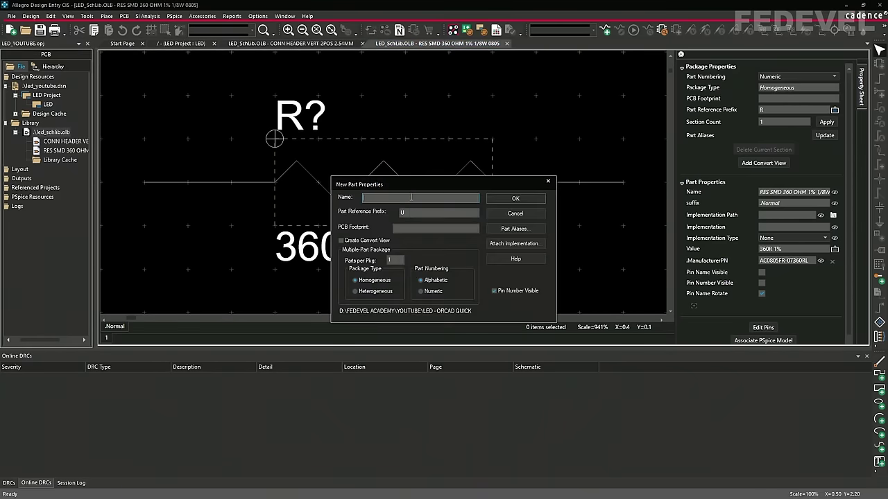
pyautogui.rightClick(412, 199)
pyautogui.click(431, 237)
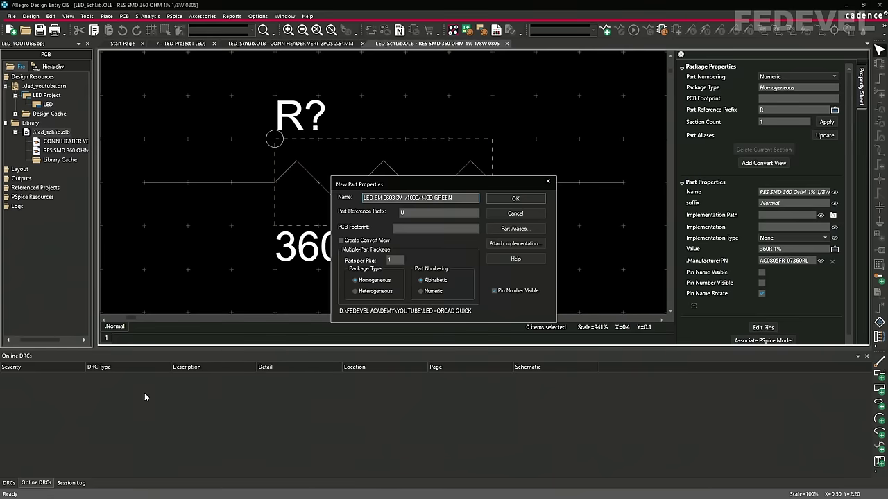
# Shorten the part name to LED SM 0603 3V GREEN, set the reference prefix to D and create the part
pyautogui.press('BackSpace')
pyautogui.press('BackSpace')
pyautogui.press('BackSpace')
pyautogui.press('BackSpace')
pyautogui.press('BackSpace')
pyautogui.press('BackSpace')
pyautogui.press('BackSpace')
pyautogui.press('BackSpace')
pyautogui.press('BackSpace')
pyautogui.press('BackSpace')
pyautogui.press('BackSpace')
pyautogui.press('BackSpace')
pyautogui.doubleClick(427, 213)
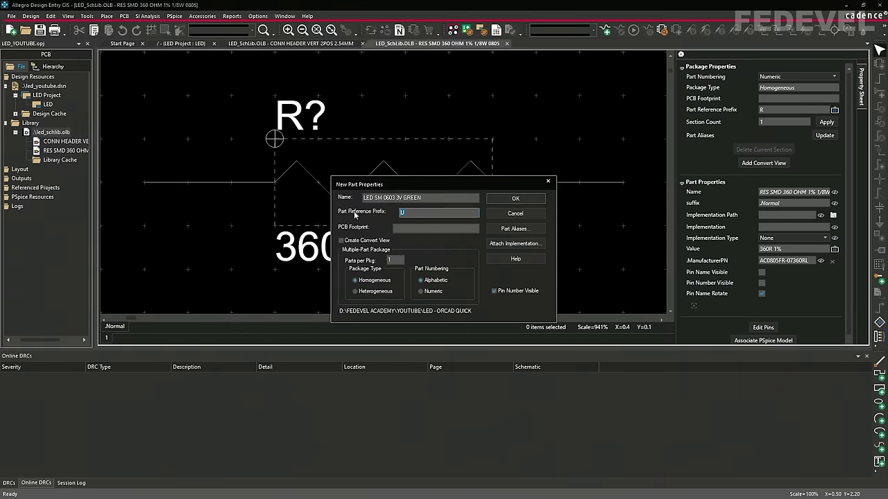
pyautogui.click(527, 199)
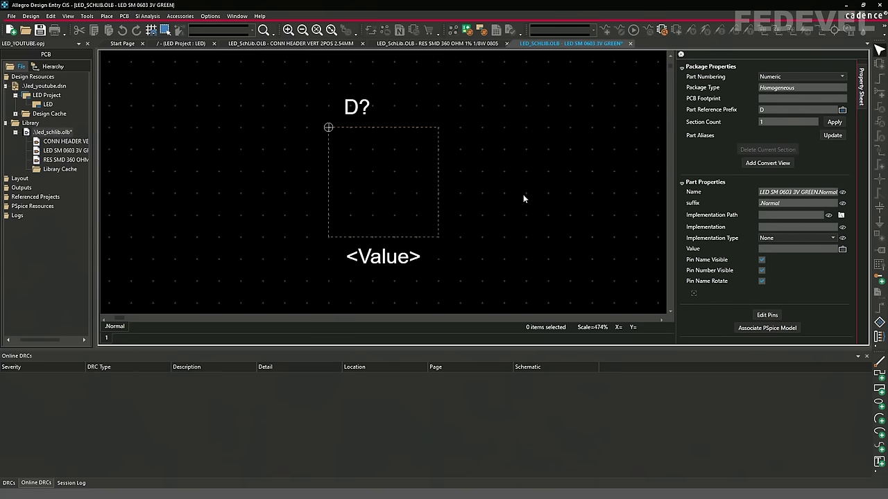
# Place passive pin C with number 1 on the body's left edge and pin 2 opposite it on the right edge
pyautogui.click(331, 29)
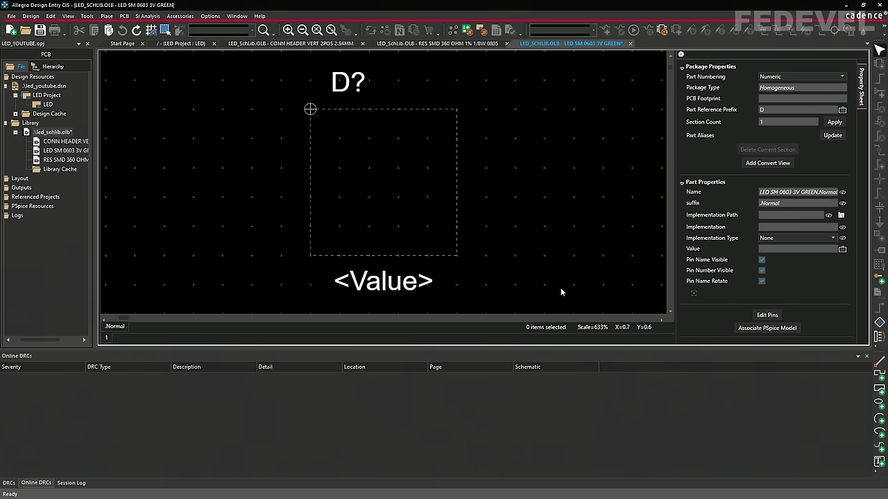
pyautogui.click(879, 279)
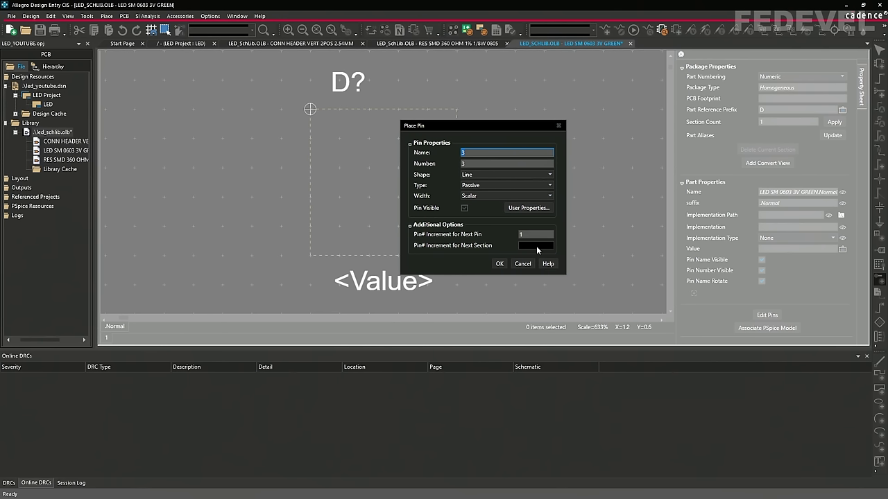
pyautogui.write('C')
pyautogui.press('Tab')
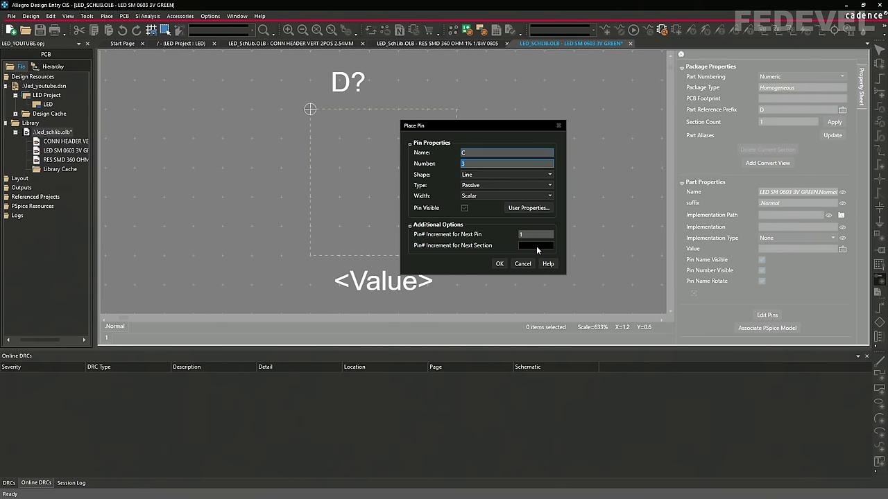
pyautogui.write('1')
pyautogui.click(499, 263)
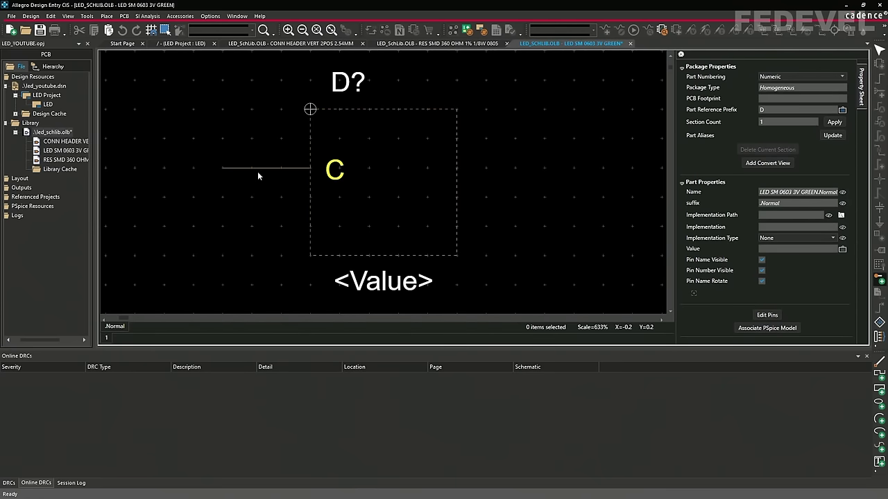
pyautogui.click(257, 170)
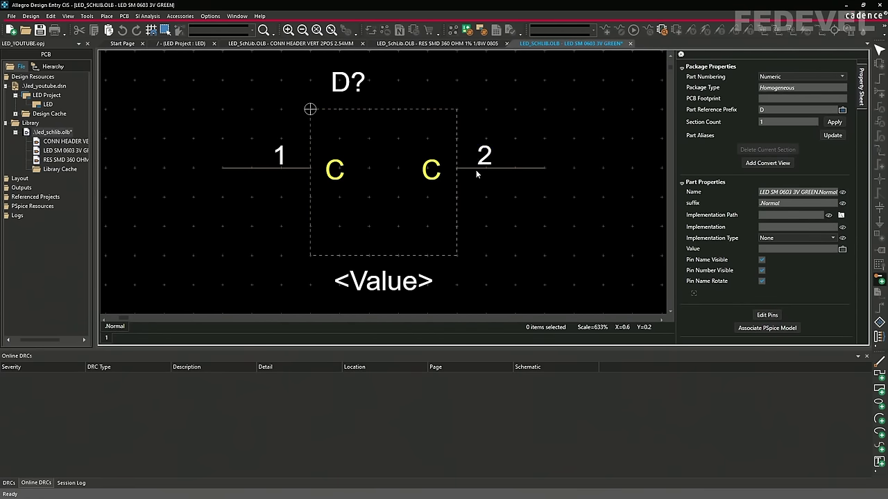
pyautogui.click(476, 174)
pyautogui.press('Escape')
# Rename pin 2 to A
pyautogui.click(518, 167)
pyautogui.click(786, 103)
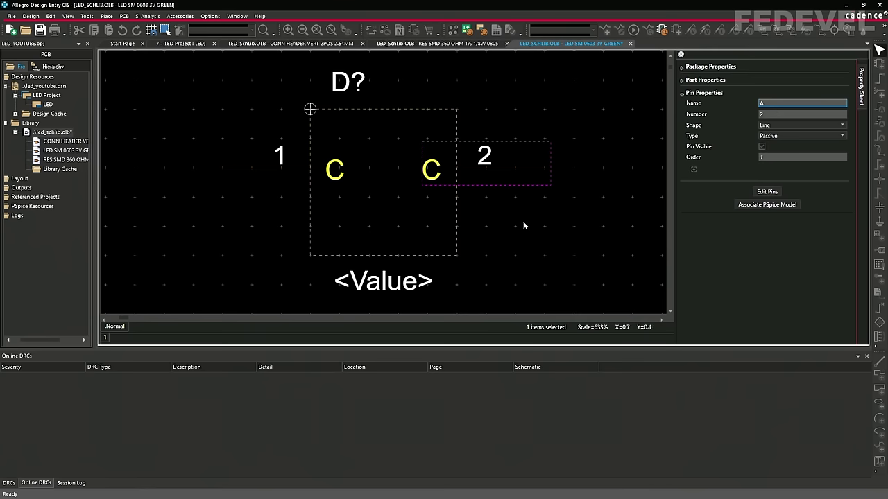
pyautogui.click(382, 184)
# Enlarge the body outline to six by ten grid units and move both pins down to its mid-height
pyautogui.keyDown('ctrl'); pyautogui.scroll(-2, 330, 137); pyautogui.keyUp('ctrl')
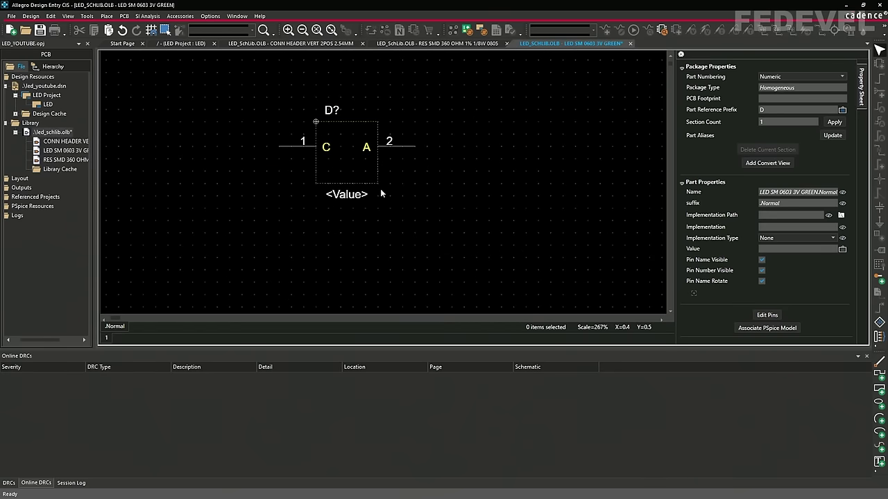
pyautogui.click(381, 189)
pyautogui.moveTo(377, 183); pyautogui.dragTo(390, 245)
pyautogui.moveTo(299, 149); pyautogui.dragTo(292, 182)
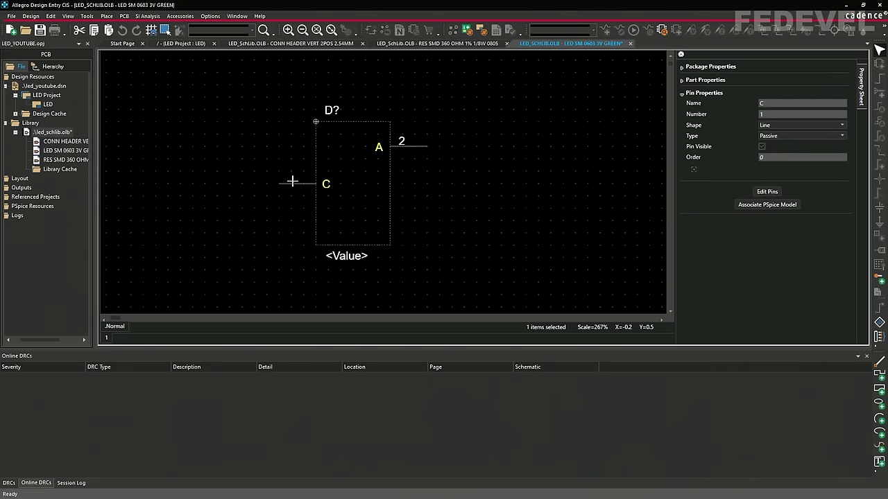
pyautogui.moveTo(424, 146); pyautogui.dragTo(418, 183)
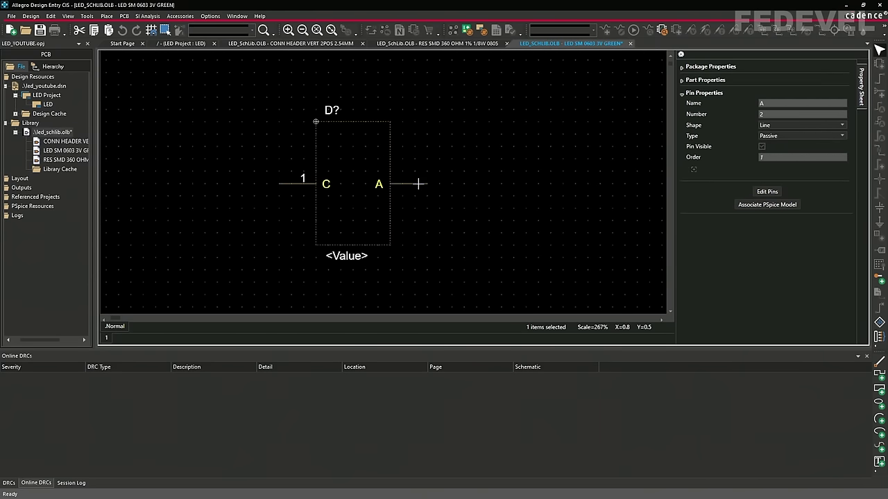
pyautogui.click(498, 107)
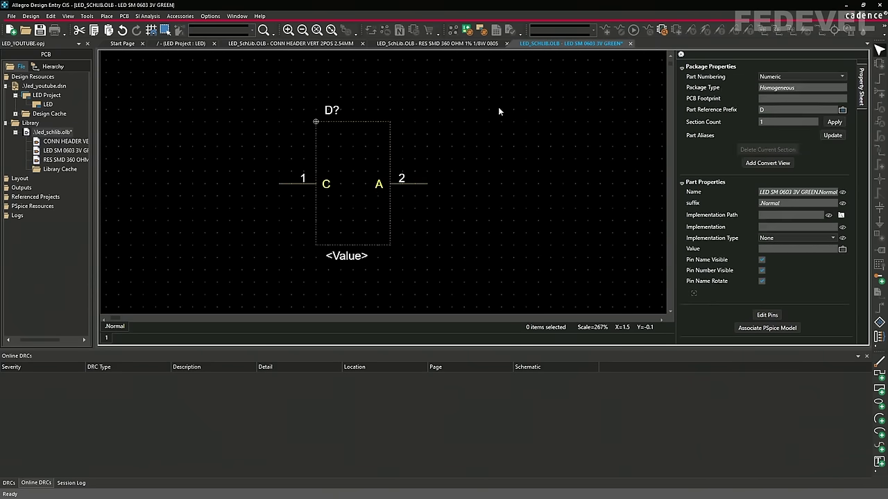
# Turn off grid snapping and draw a vertical line three grid units high beside the C label, centred on the pins
pyautogui.click(154, 31)
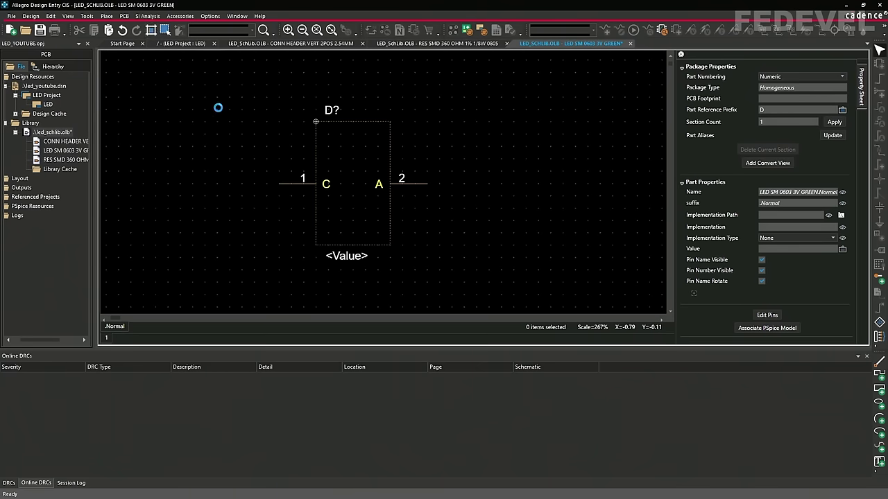
pyautogui.keyDown('ctrl'); pyautogui.scroll(1, 357, 190); pyautogui.keyUp('ctrl')
pyautogui.keyDown('ctrl'); pyautogui.scroll(4, 358, 191); pyautogui.keyUp('ctrl')
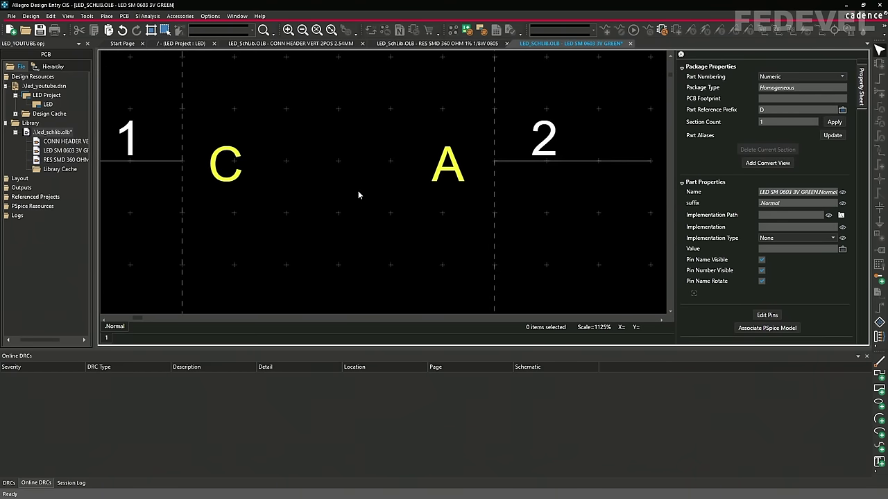
pyautogui.click(878, 362)
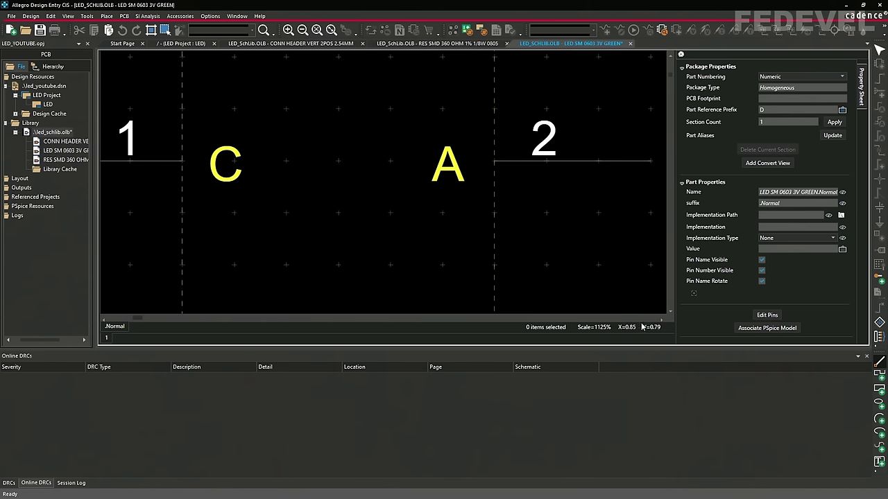
pyautogui.click(286, 81)
pyautogui.click(286, 238)
pyautogui.press('Escape')
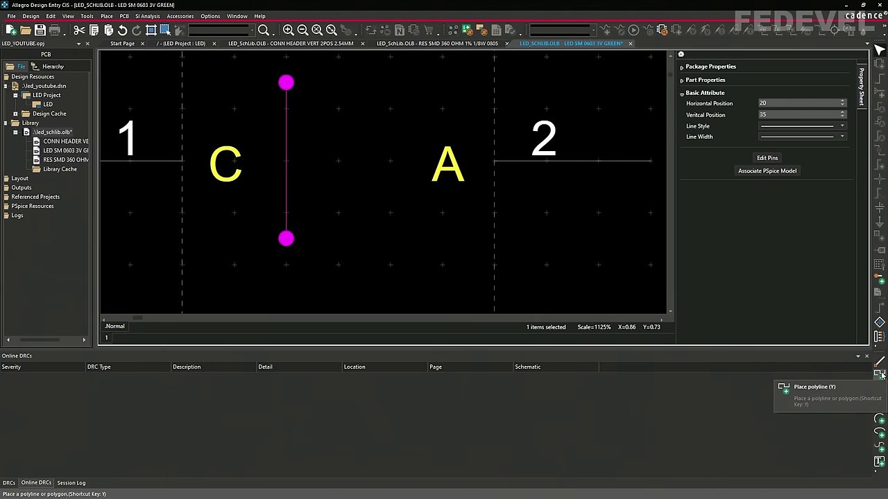
# Draw a closed triangle with its tip on the vertical line's midpoint and a three-unit-high base two grid units towards pin A
pyautogui.click(879, 375)
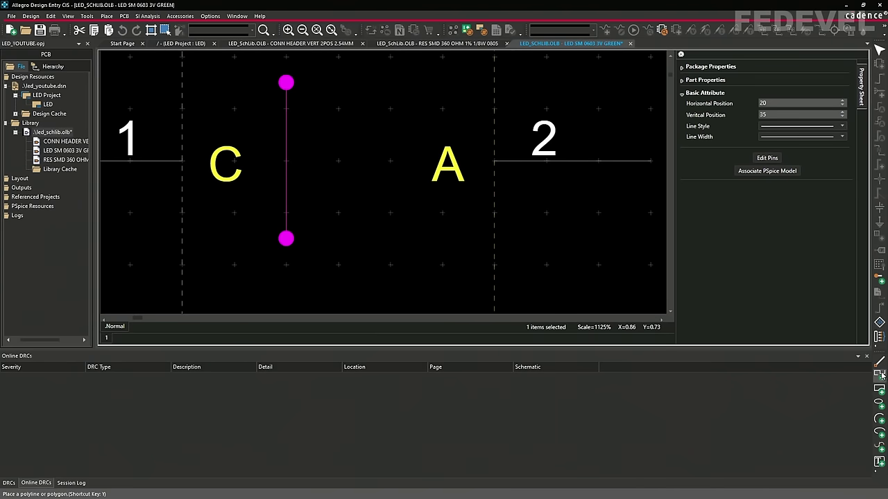
pyautogui.click(286, 160)
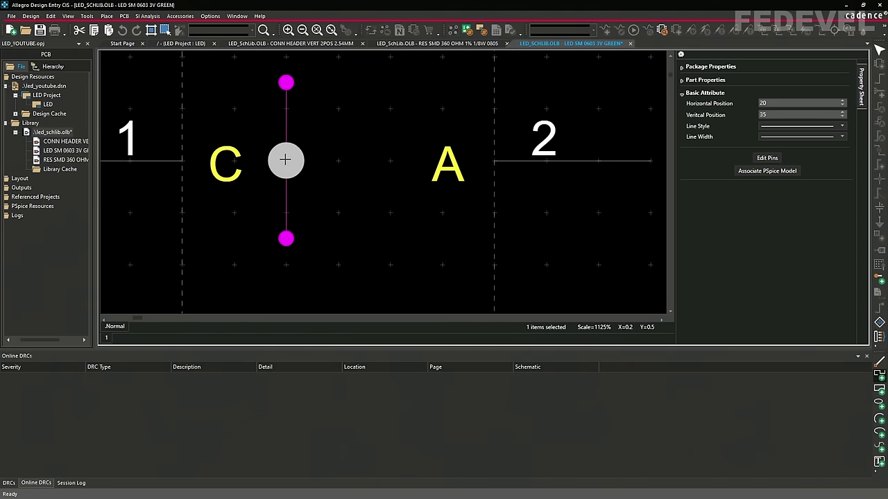
pyautogui.keyDown('shift'); pyautogui.click(389, 82); pyautogui.keyUp('shift')
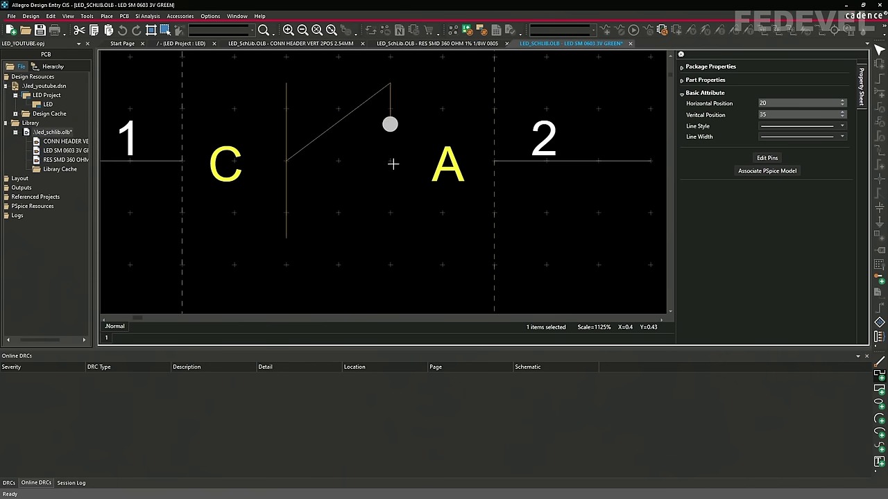
pyautogui.click(390, 239)
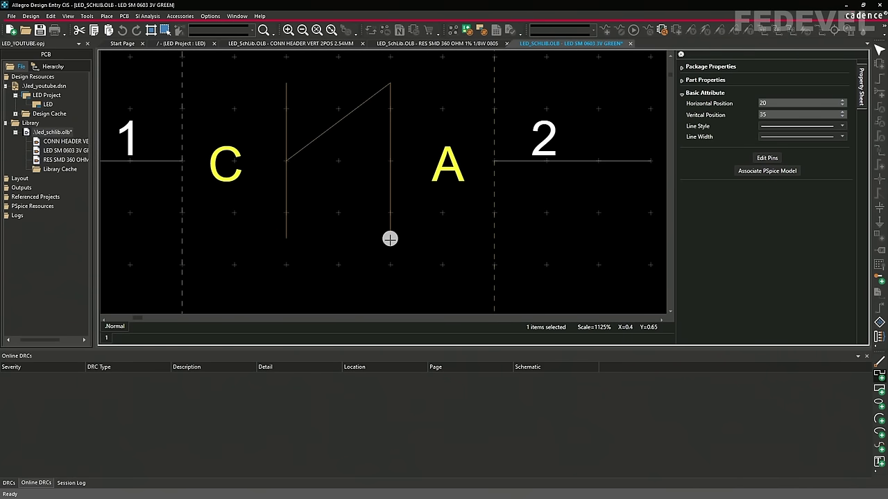
pyautogui.click(285, 160)
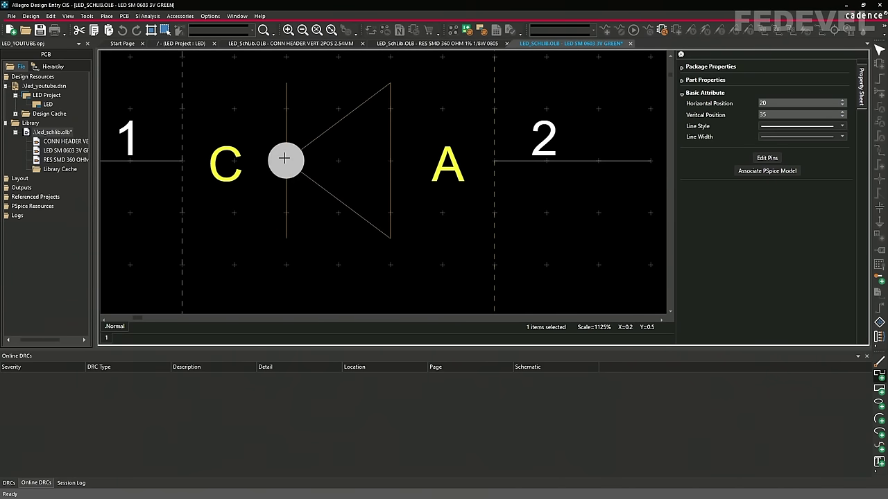
pyautogui.doubleClick(334, 158)
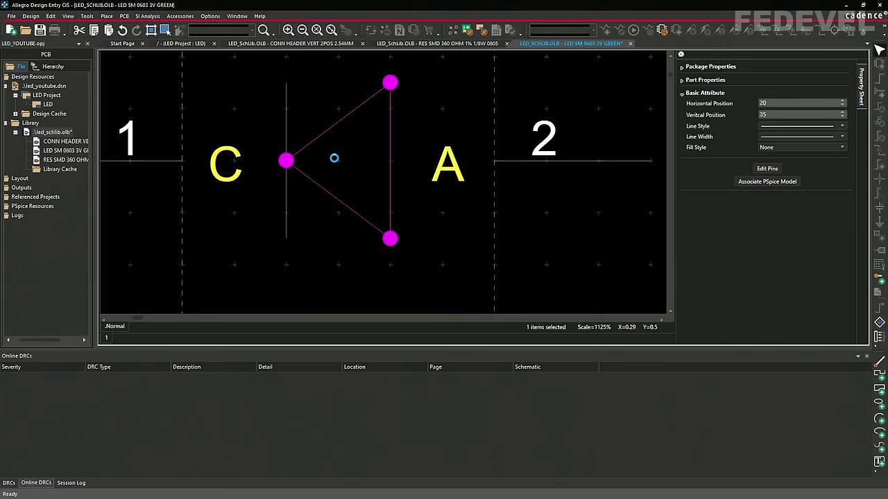
# Set the triangle's fill style to Solid
pyautogui.click(777, 148)
pyautogui.click(769, 214)
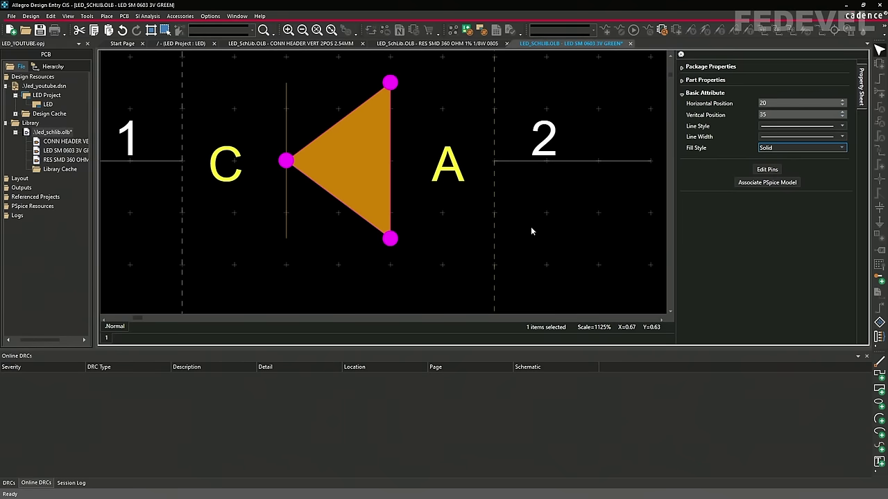
pyautogui.click(566, 258)
# Draw a small closed arrowhead triangle about 0.4 grid unit long above the C label, pointing diagonally up and away from the LED triangle
pyautogui.scroll(2, 552, 253)
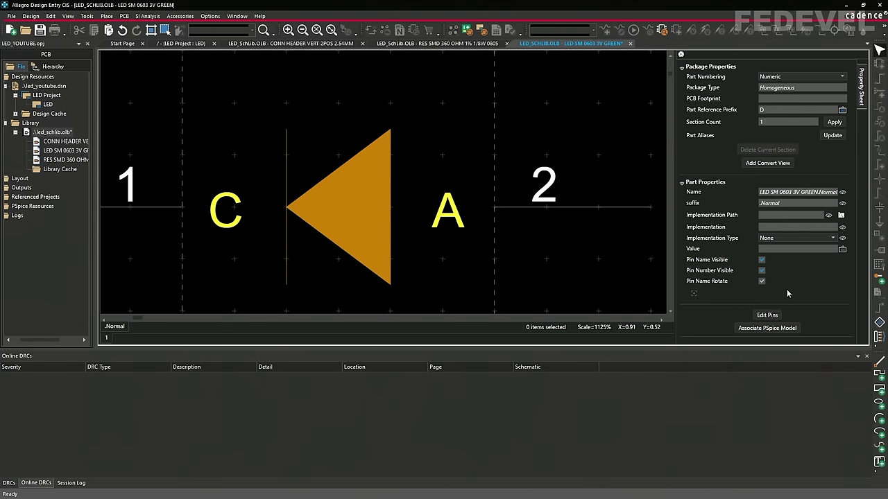
pyautogui.click(878, 376)
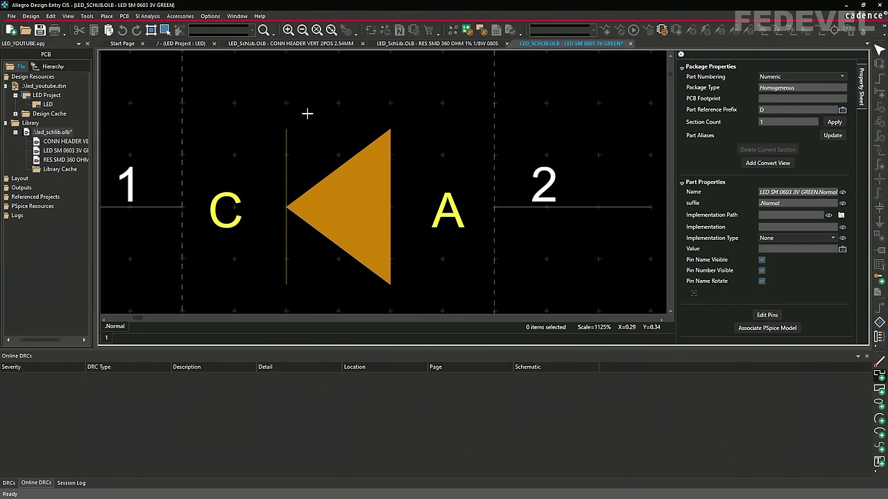
pyautogui.keyDown('ctrl'); pyautogui.scroll(2, 218, 87); pyautogui.keyUp('ctrl')
pyautogui.click(233, 112)
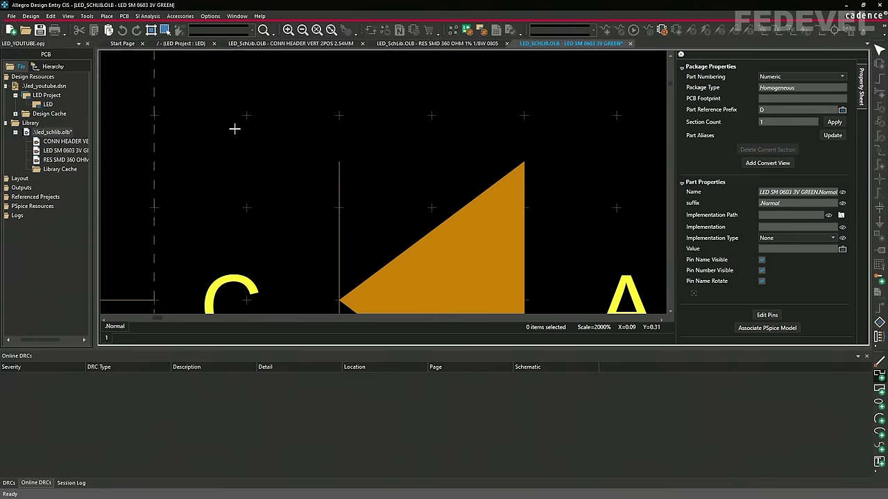
pyautogui.click(246, 106)
pyautogui.click(256, 104)
pyautogui.click(220, 84)
pyautogui.click(237, 124)
pyautogui.press('Escape')
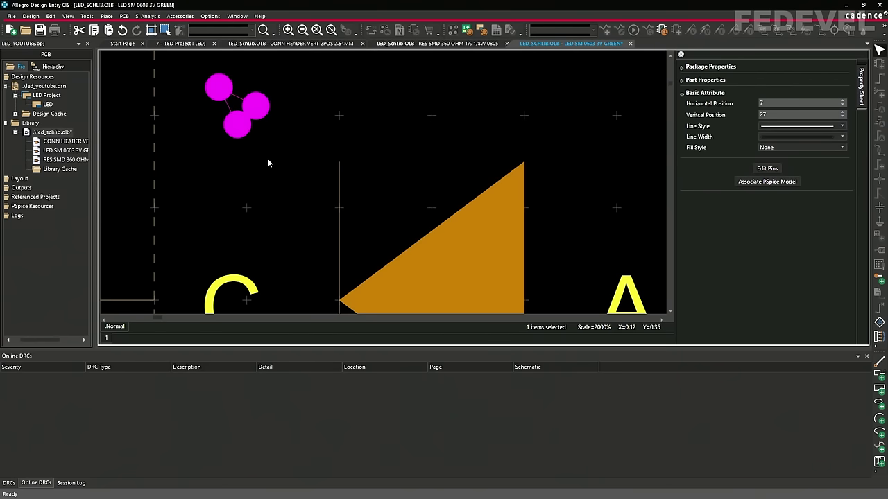
pyautogui.click(422, 102)
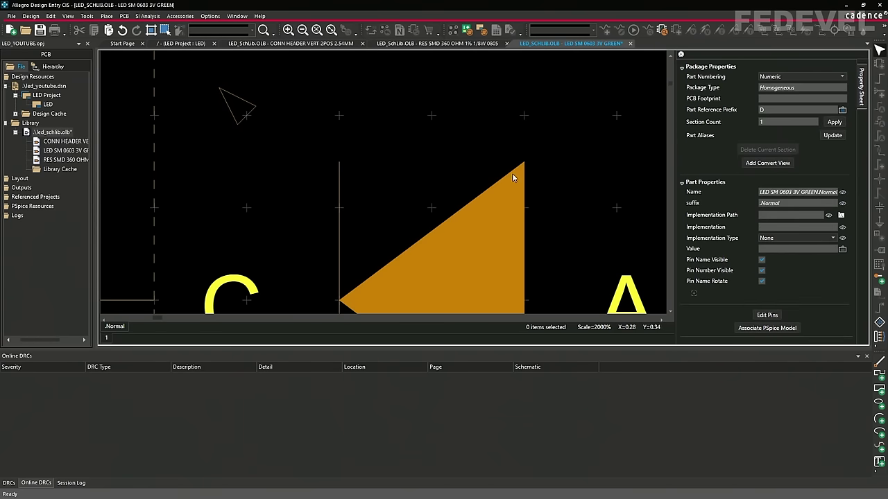
# Draw a diagonal line about one grid unit long from the arrowhead's base down towards the LED triangle
pyautogui.click(878, 361)
pyautogui.click(246, 117)
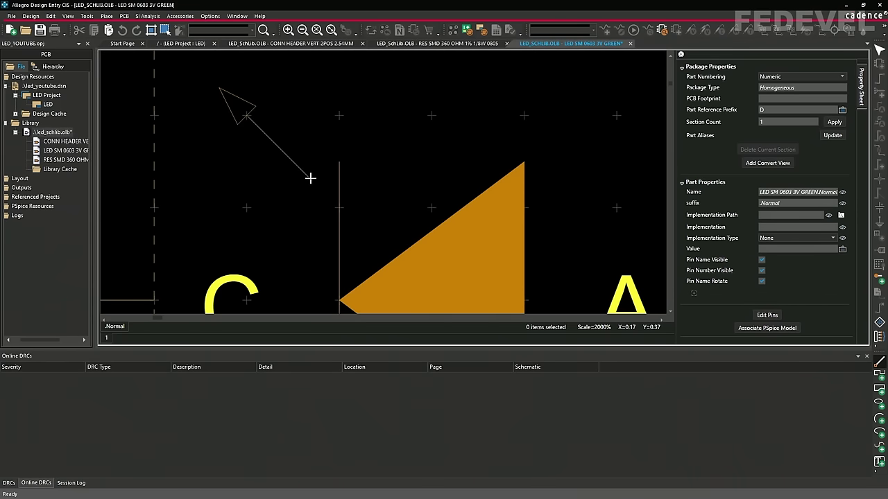
pyautogui.click(310, 179)
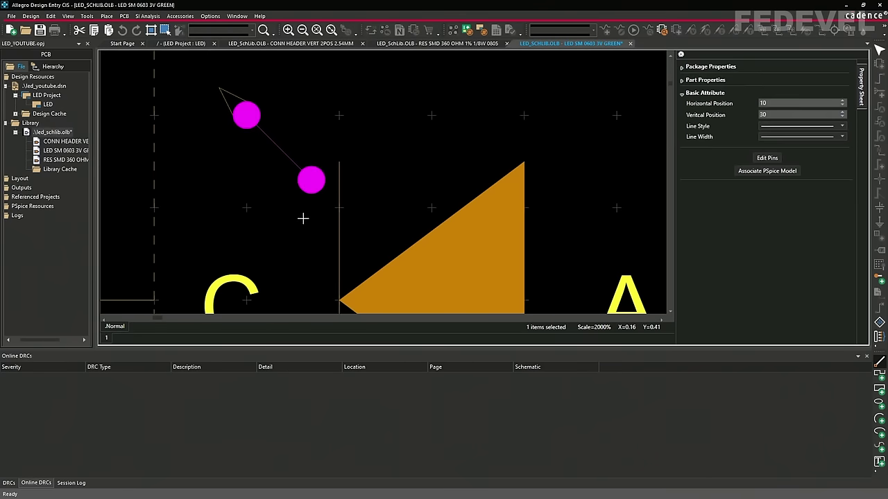
pyautogui.press('Escape')
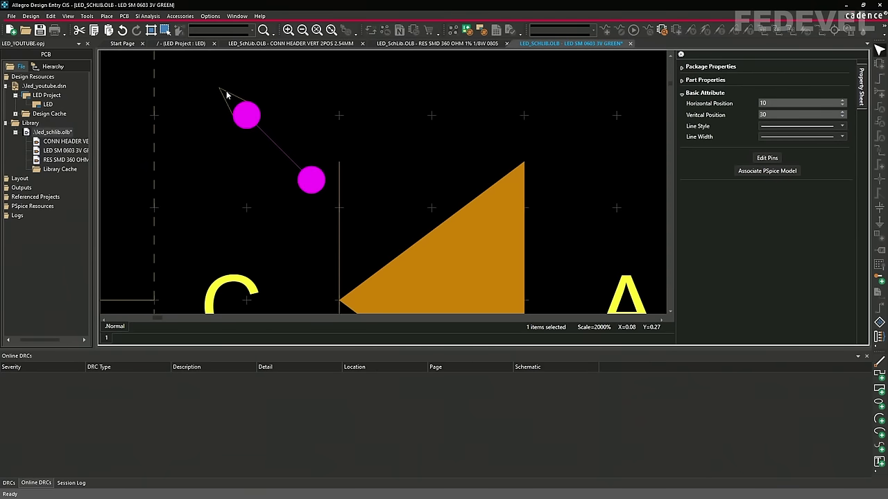
# Set the small arrowhead's fill style to Solid
pyautogui.click(267, 102)
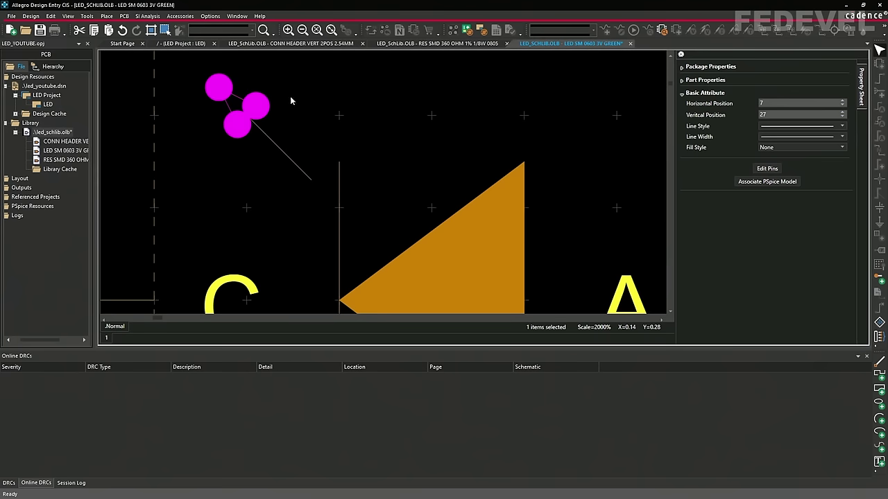
pyautogui.click(768, 149)
pyautogui.click(769, 214)
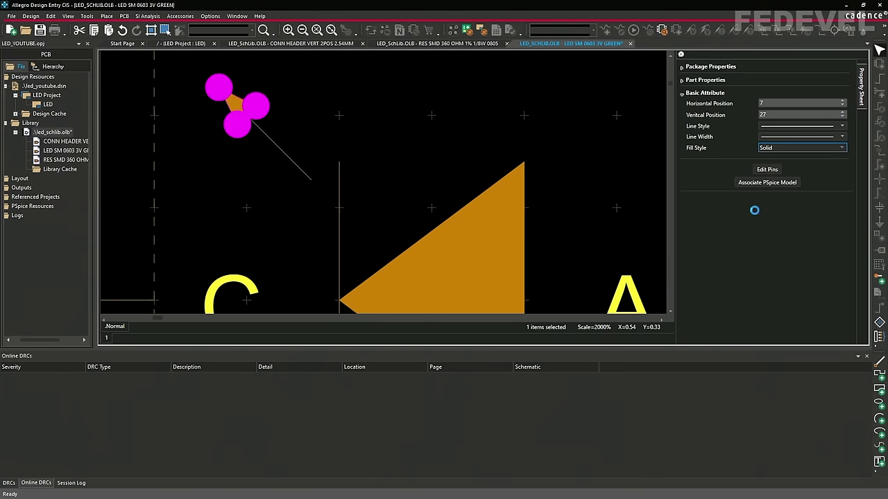
pyautogui.click(298, 110)
pyautogui.scroll(-1, 270, 170)
pyautogui.scroll(1, 270, 171)
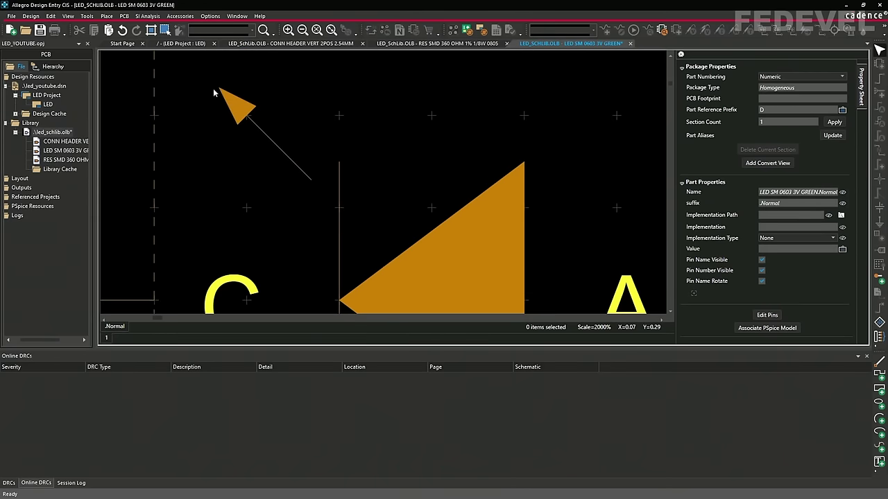
# Move the whole arrow above the LED's vertical line and paste a parallel copy about 0.3 grid unit up and to its right
pyautogui.moveTo(192, 69); pyautogui.dragTo(321, 198)
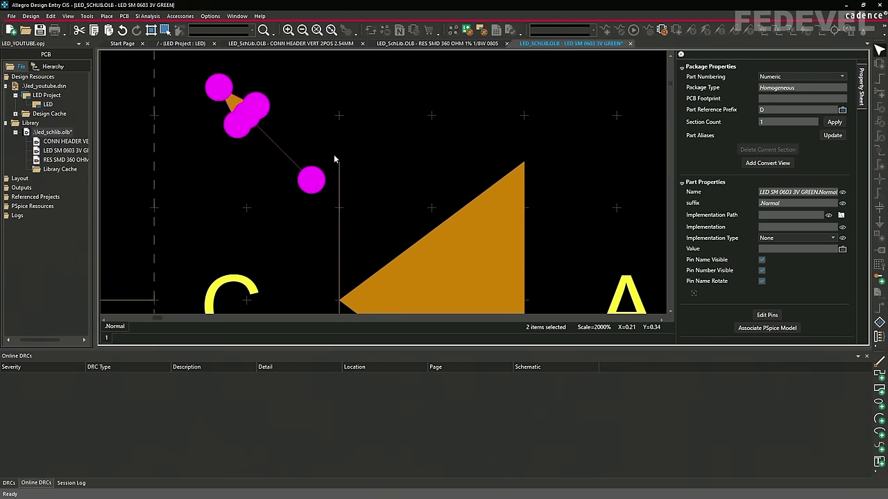
pyautogui.keyDown('ctrl'); pyautogui.scroll(-2, 307, 161); pyautogui.keyUp('ctrl')
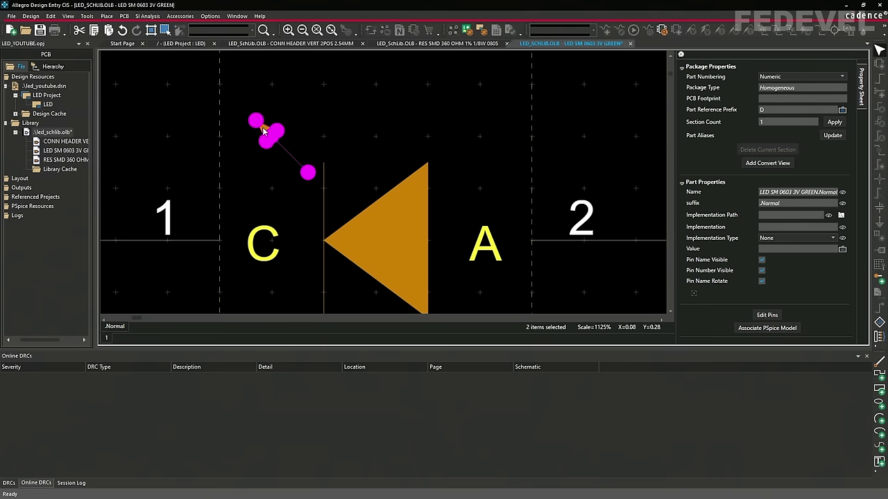
pyautogui.moveTo(288, 125); pyautogui.dragTo(324, 132)
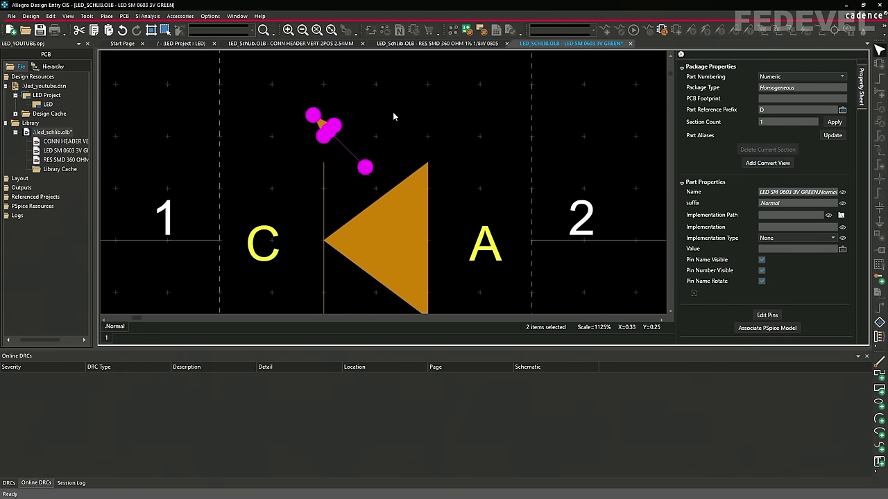
pyautogui.hotkey('ctrl', 'v')
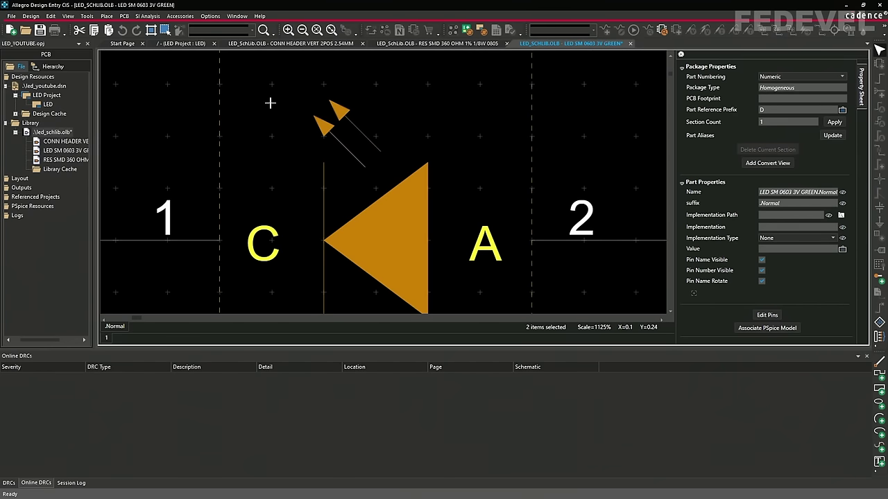
pyautogui.click(270, 102)
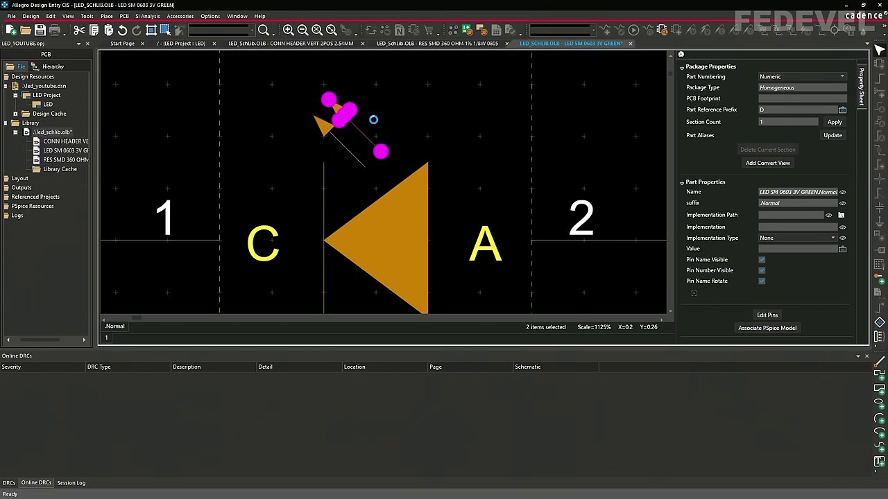
pyautogui.click(612, 126)
# Hide the pin names and pin numbers of the LED part
pyautogui.click(332, 30)
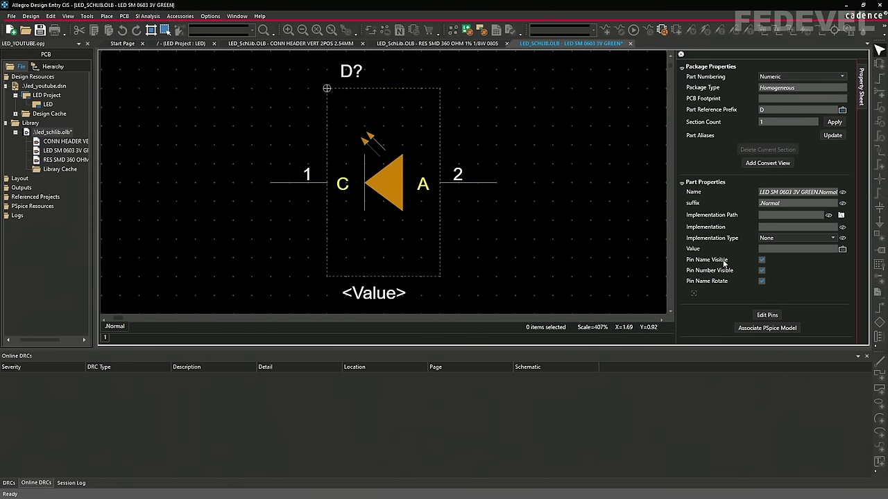
pyautogui.click(761, 259)
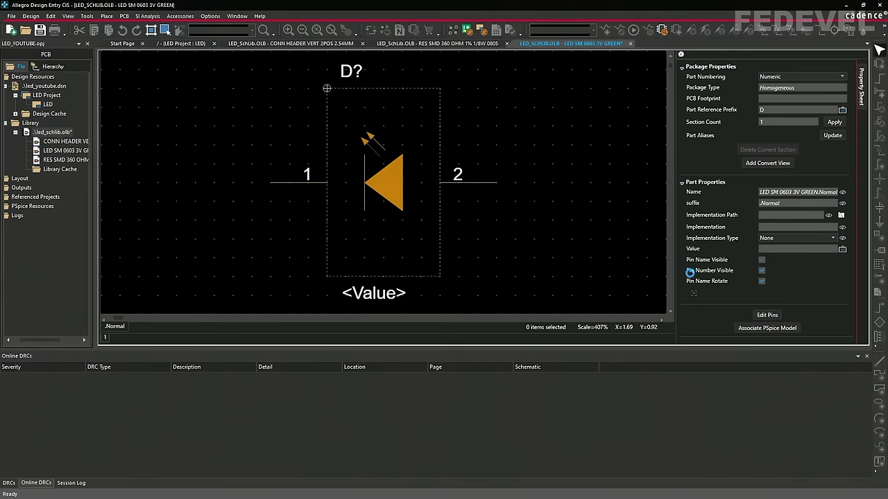
pyautogui.click(761, 270)
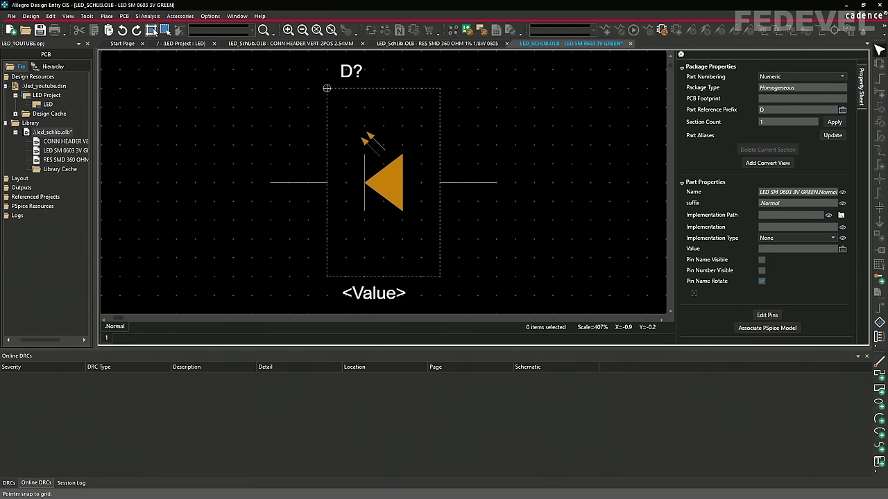
# Turn grid snapping on and draw one-unit horizontal lead lines outward from the vertical line's midpoint and the triangle's base
pyautogui.click(154, 31)
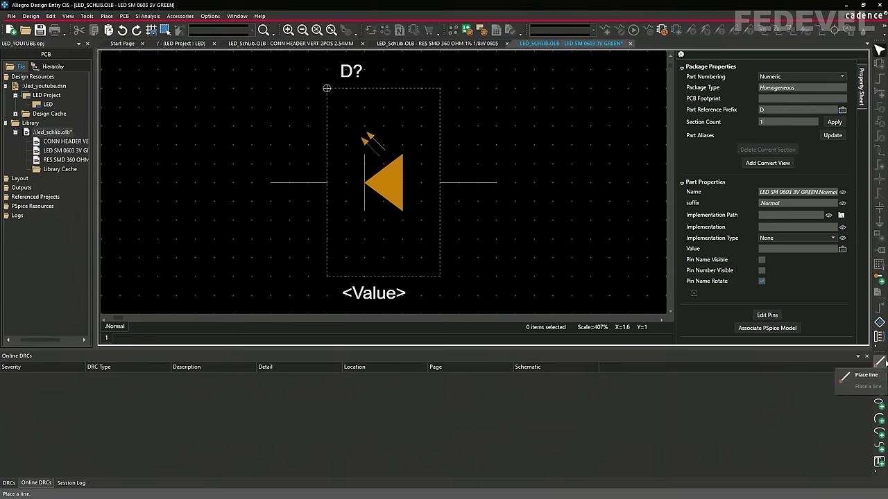
pyautogui.click(879, 361)
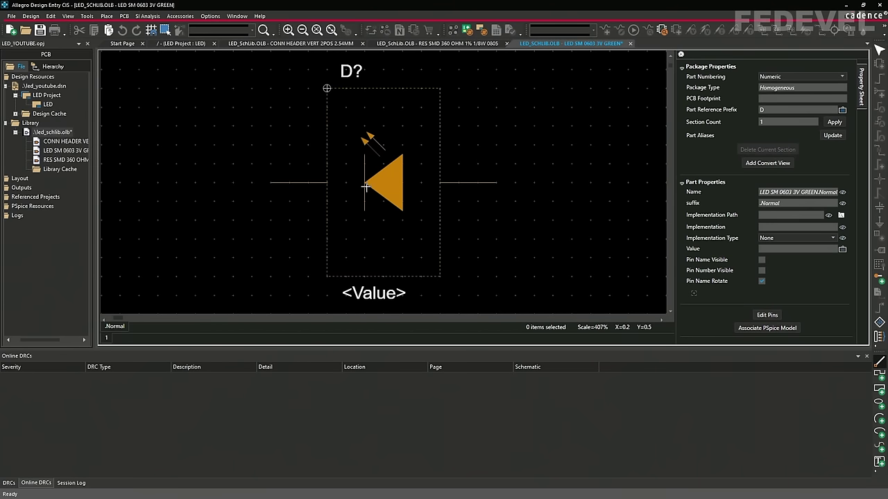
pyautogui.click(345, 182)
pyautogui.click(364, 183)
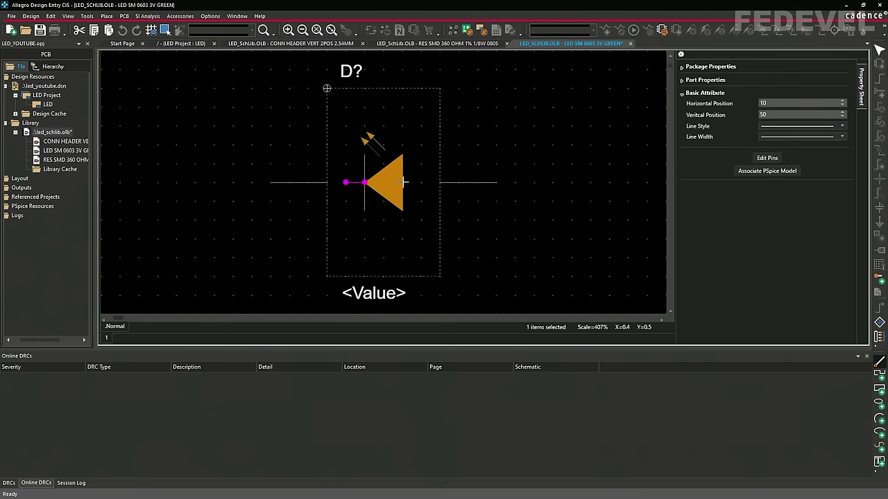
pyautogui.click(402, 182)
pyautogui.click(421, 182)
pyautogui.press('Escape')
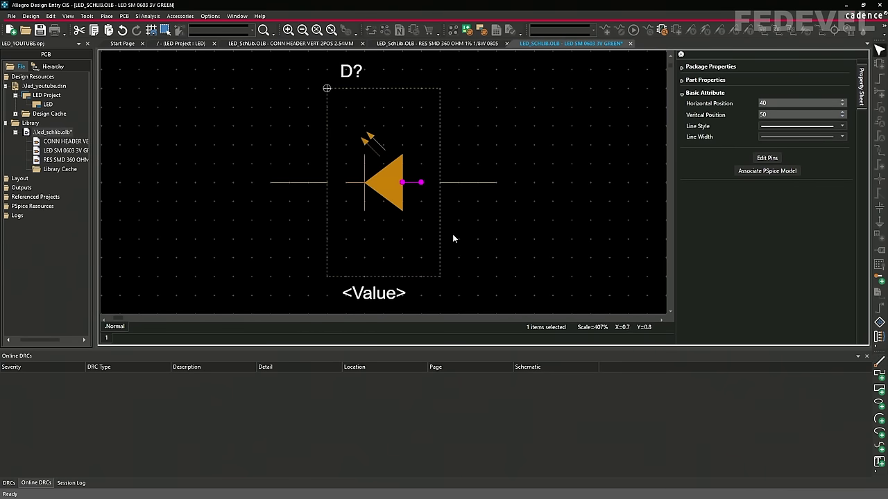
# Shrink the body outline to four by five grid units around the LED drawing and move pin 2 back in line with the leads
pyautogui.click(440, 276)
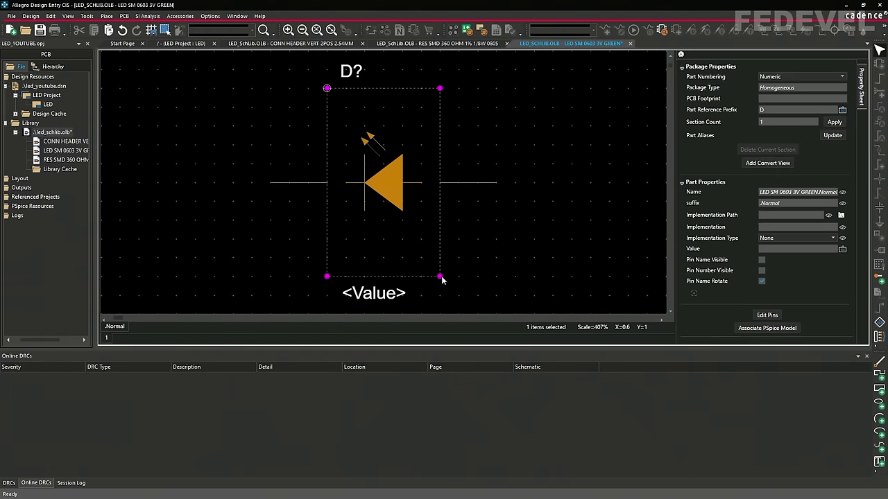
pyautogui.moveTo(439, 276); pyautogui.dragTo(421, 220)
pyautogui.click(344, 88)
pyautogui.moveTo(327, 89); pyautogui.dragTo(345, 127)
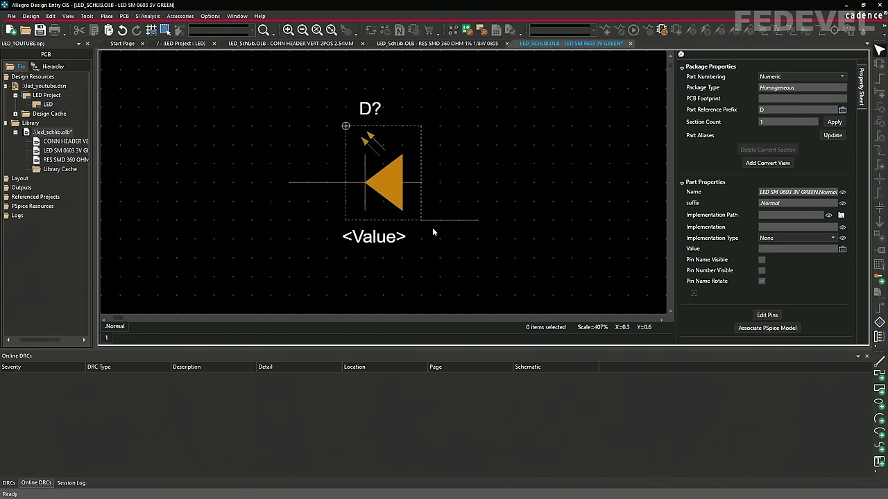
pyautogui.moveTo(445, 221); pyautogui.dragTo(447, 181)
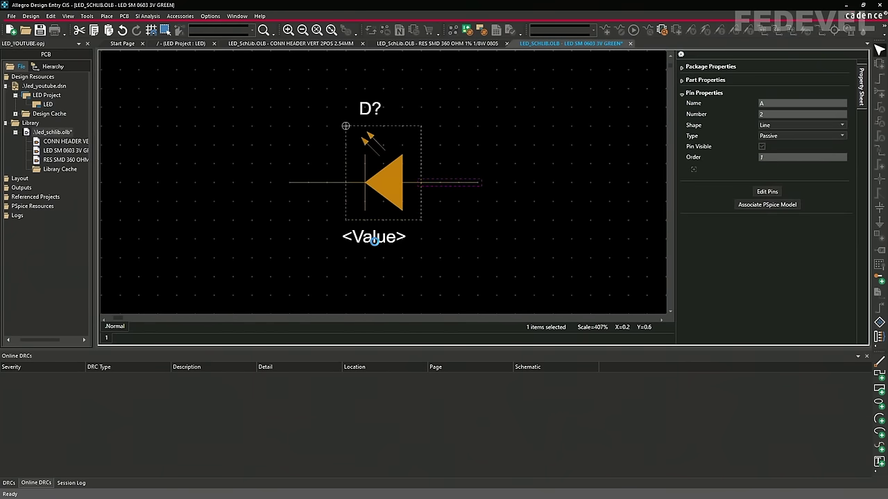
# Place the value label directly below the outline and the reference designator directly above the outline's origin corner
pyautogui.moveTo(364, 240)
pyautogui.mouseDown()
pyautogui.moveTo(372, 230)
pyautogui.moveTo(364, 230)
pyautogui.mouseUp()
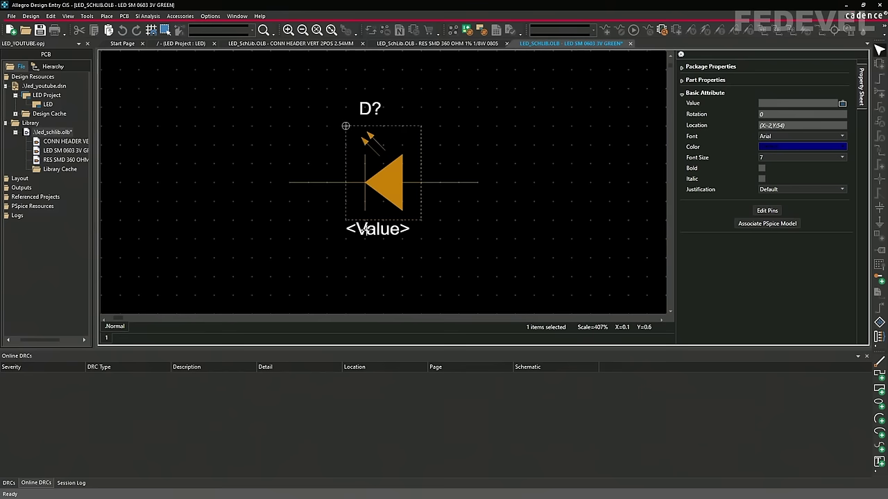
pyautogui.moveTo(366, 116)
pyautogui.mouseDown()
pyautogui.moveTo(352, 110)
pyautogui.moveTo(355, 117)
pyautogui.mouseUp()
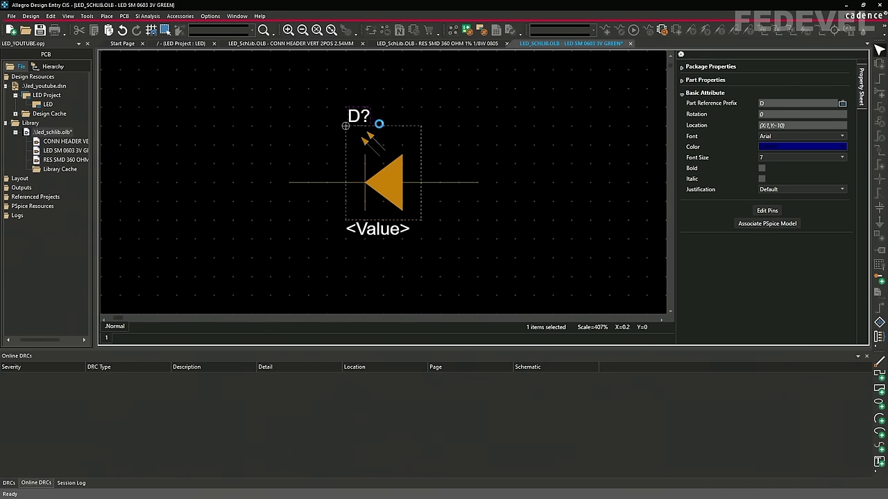
pyautogui.keyDown('ctrl'); pyautogui.scroll(3, 361, 119); pyautogui.keyUp('ctrl')
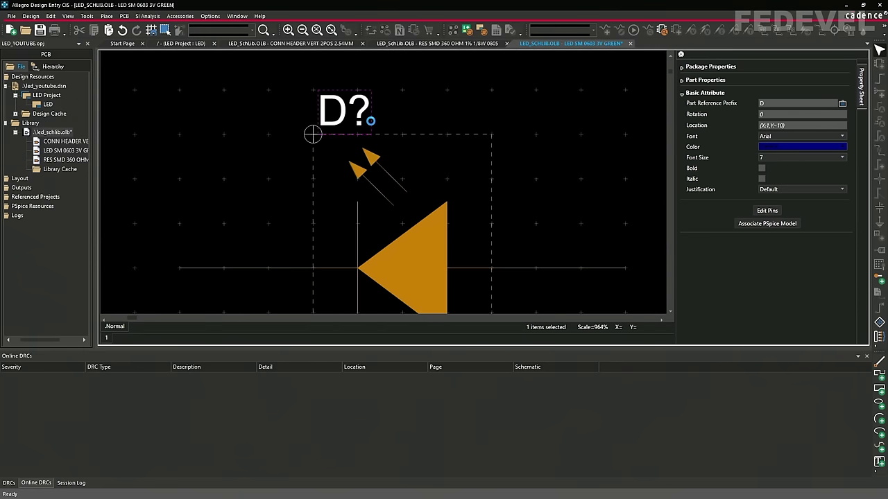
pyautogui.moveTo(346, 119); pyautogui.dragTo(340, 115)
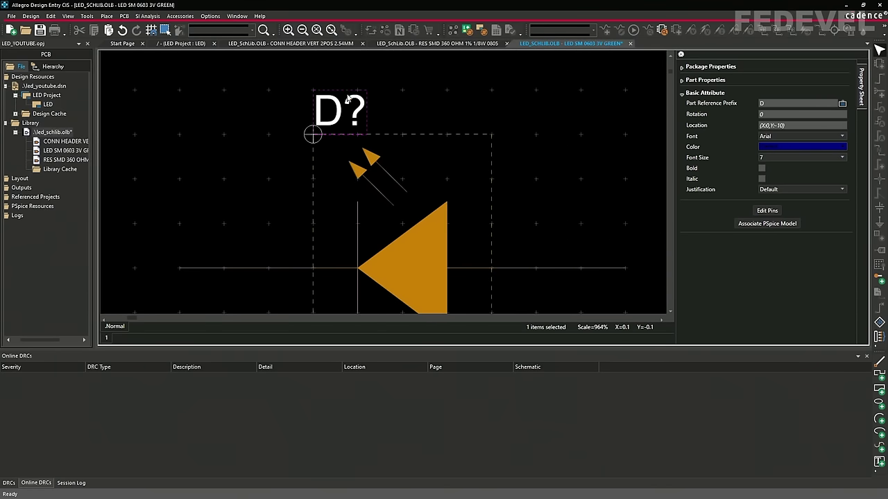
pyautogui.scroll(-3, 347, 104)
pyautogui.scroll(3, 346, 97)
pyautogui.click(354, 198)
pyautogui.click(232, 174)
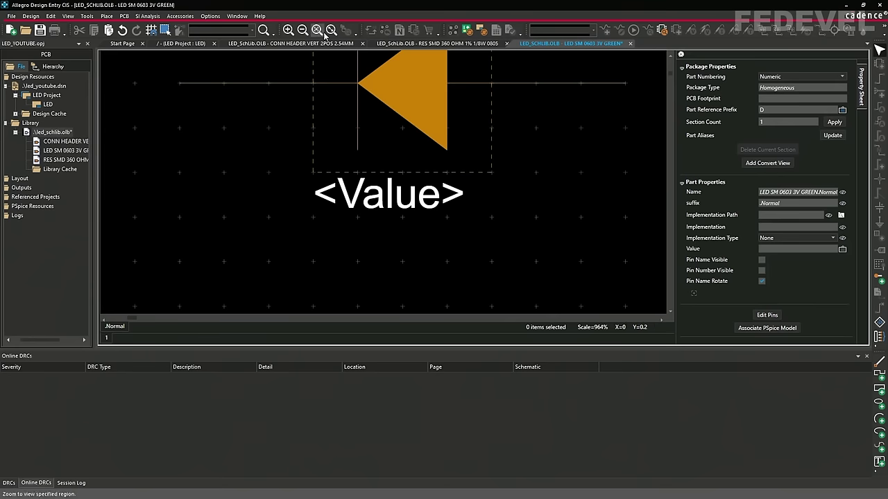
pyautogui.click(331, 30)
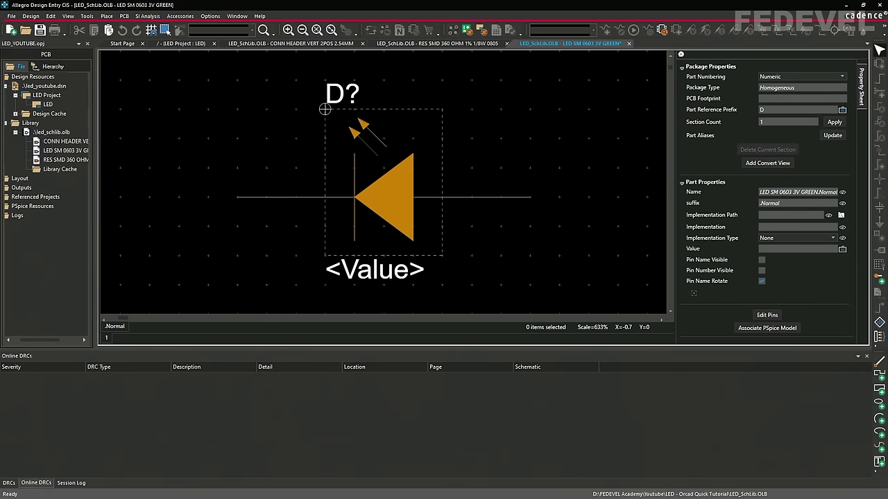
# Copy the part number LSM0603453V from the Digi-Key page and add it to the LED part as a .ManufacturerPN property
pyautogui.hotkey('alt', 'Tab')
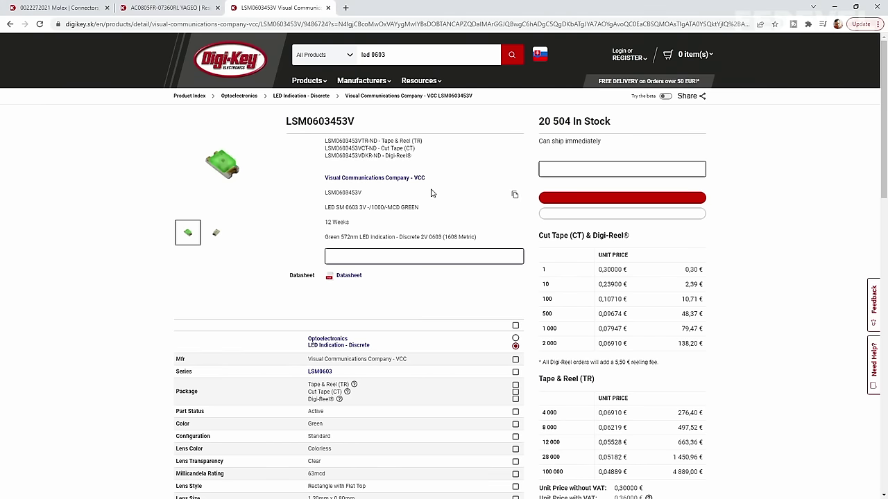
pyautogui.click(514, 195)
pyautogui.hotkey('alt', 'Tab')
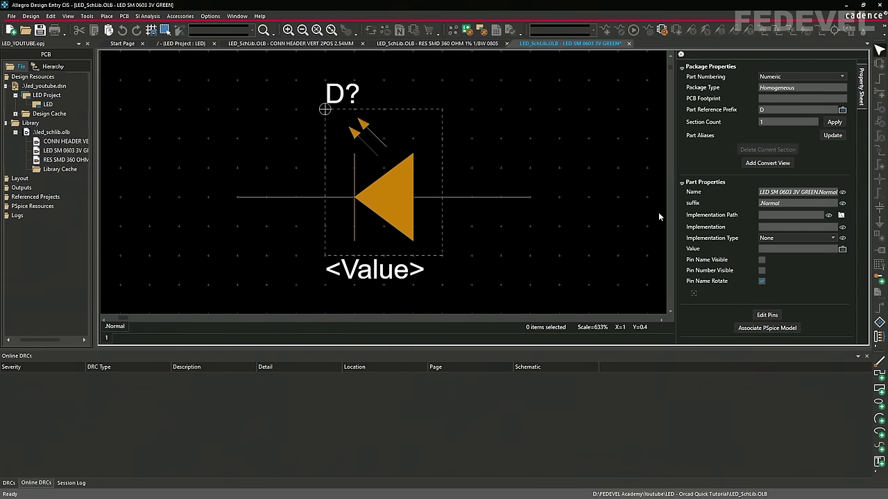
pyautogui.click(693, 293)
pyautogui.click(716, 294)
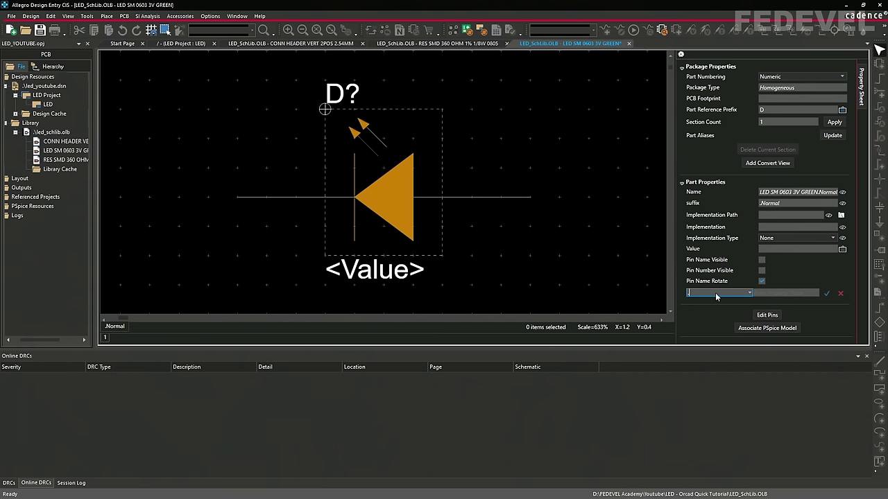
pyautogui.write('.ManufacturerPN')
pyautogui.click(779, 294)
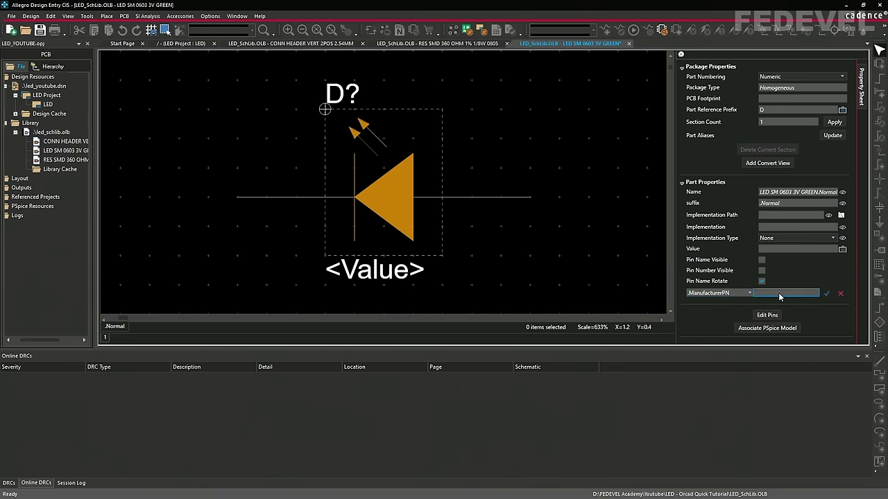
pyautogui.click(827, 293)
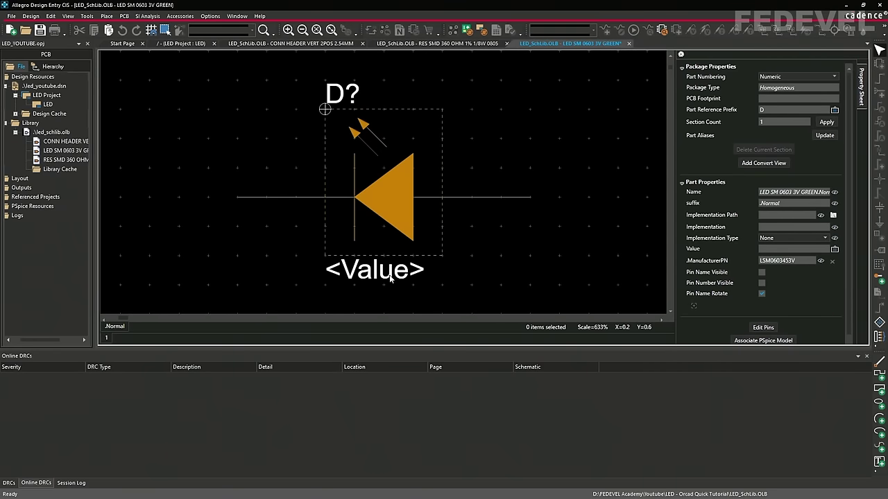
# Set the LED part's value to Red
pyautogui.click(423, 276)
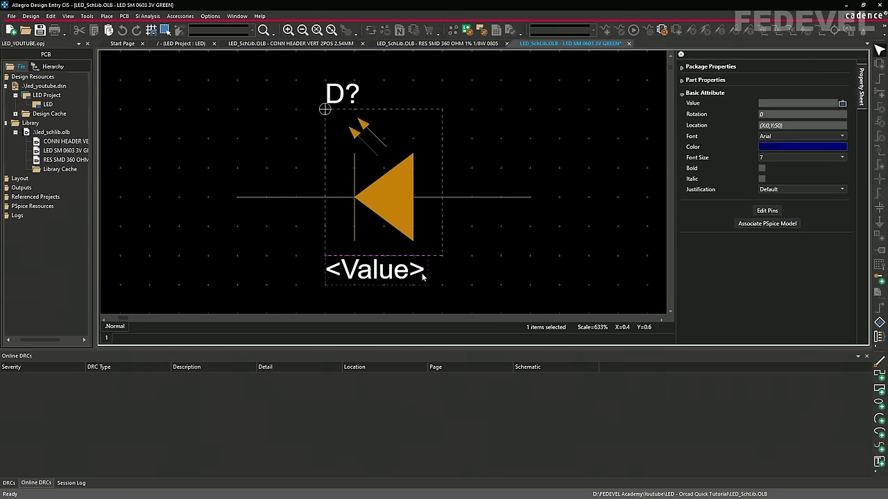
pyautogui.click(772, 103)
pyautogui.write('Red')
pyautogui.press('Return')
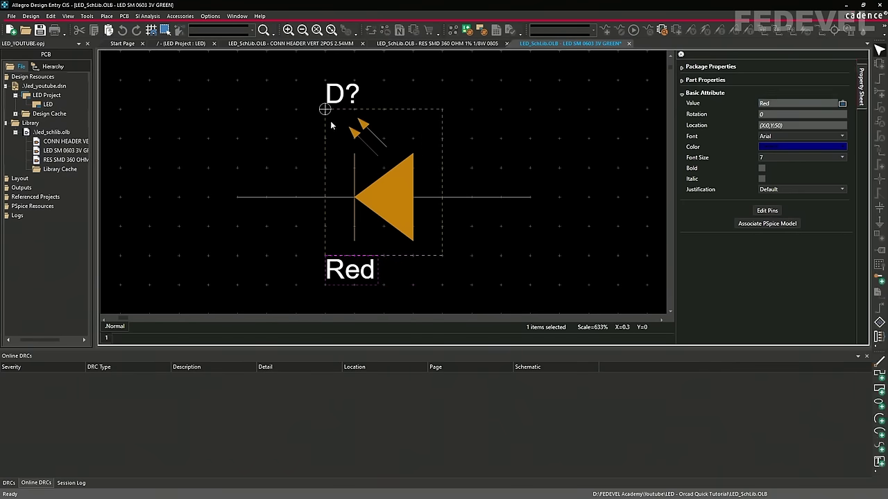
pyautogui.click(499, 248)
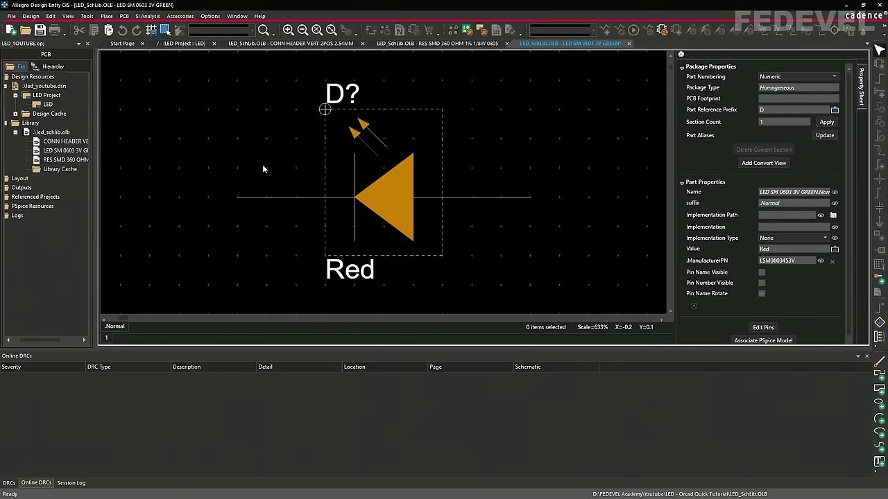
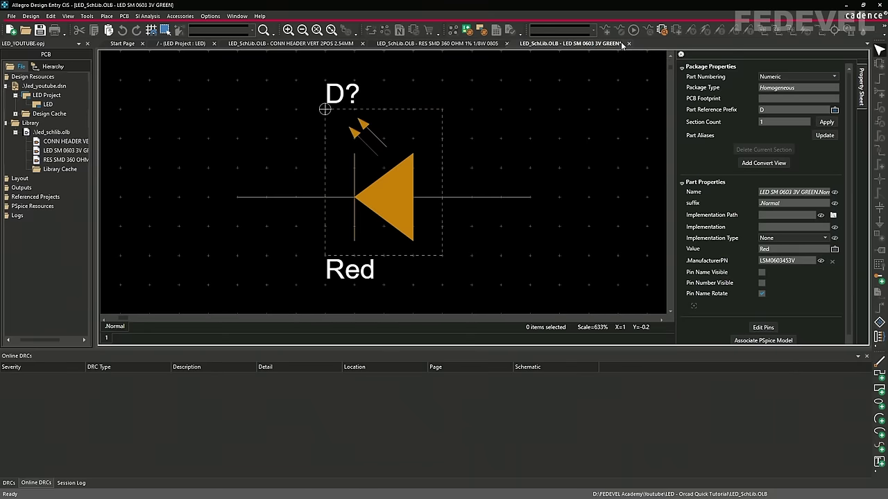
# Save the LED part and the led_schlib.olb library
pyautogui.click(40, 31)
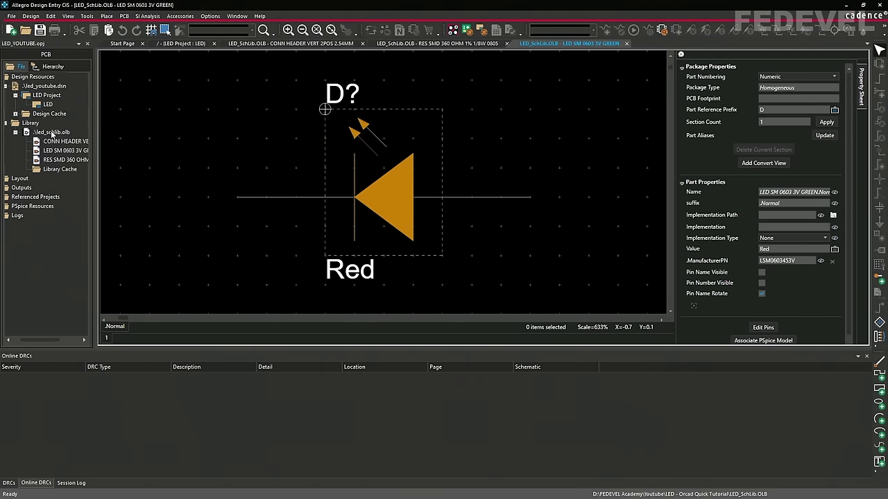
pyautogui.click(52, 132)
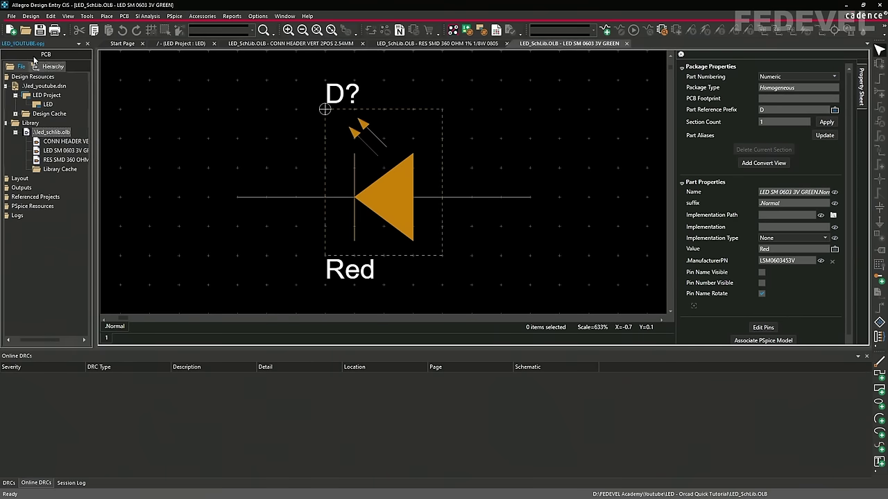
pyautogui.click(40, 31)
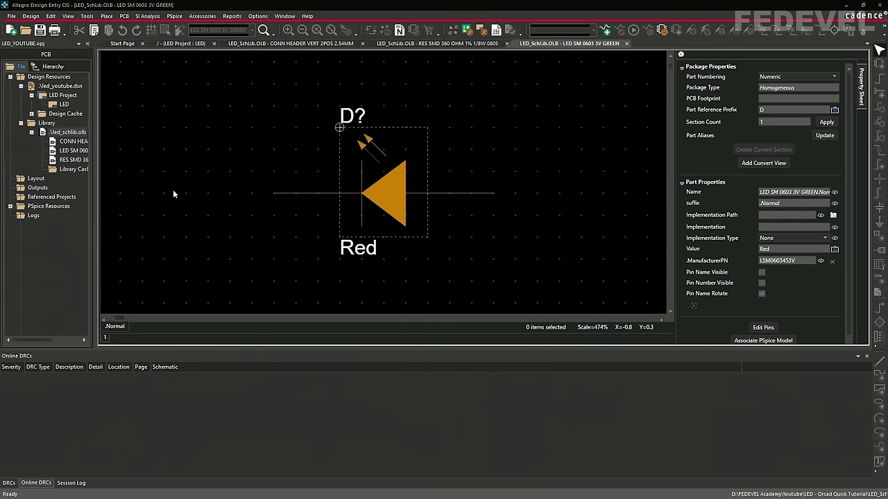
# Open the LED schematic page and place CONN HEADER VERT 2POS 2.54MM from LED_SCHLIB just right of the sheet's centre
pyautogui.doubleClick(65, 105)
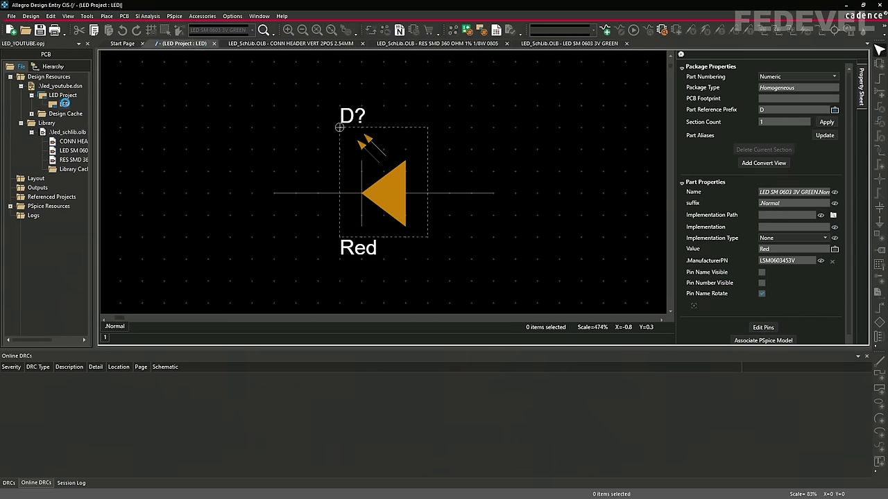
pyautogui.click(108, 17)
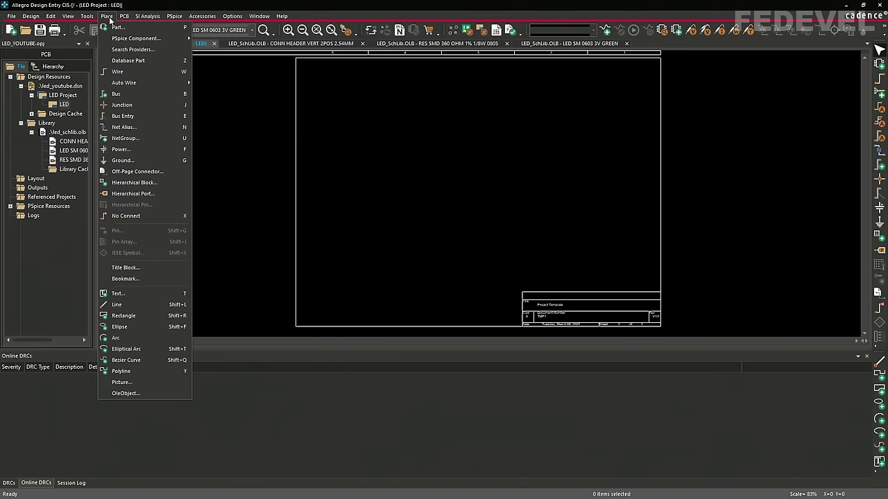
pyautogui.click(116, 27)
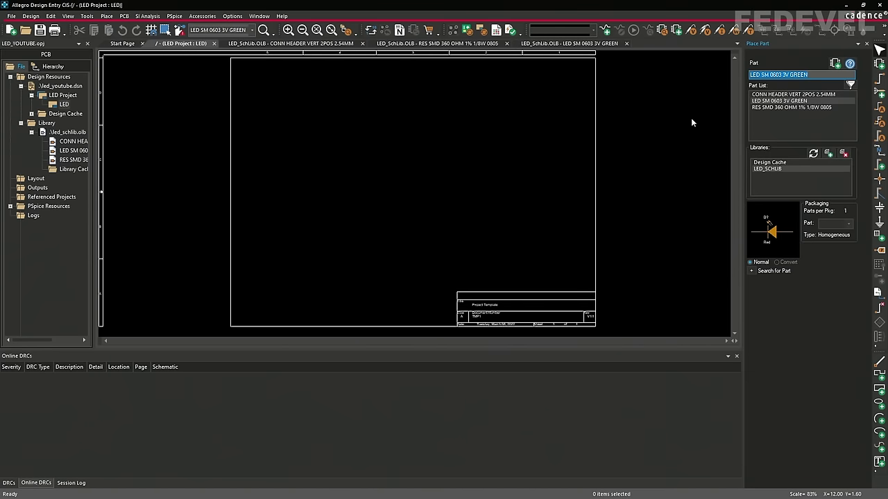
pyautogui.click(769, 169)
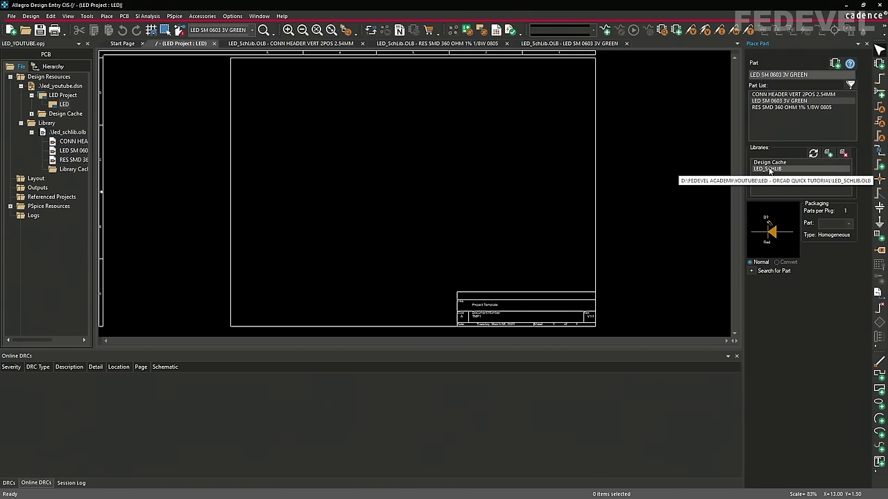
pyautogui.doubleClick(785, 96)
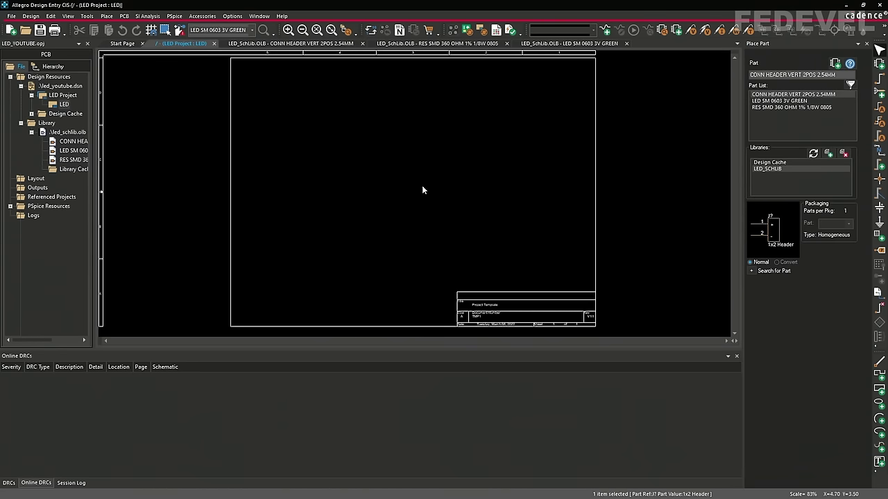
pyautogui.click(446, 176)
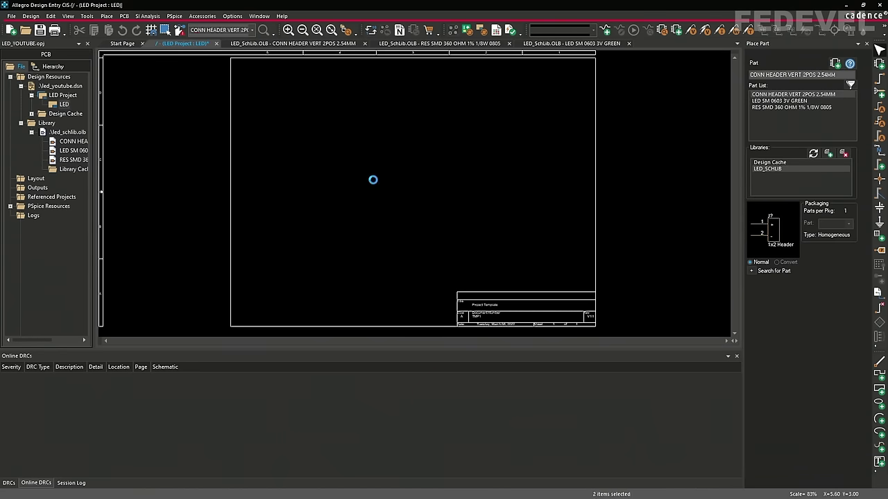
pyautogui.press('Escape')
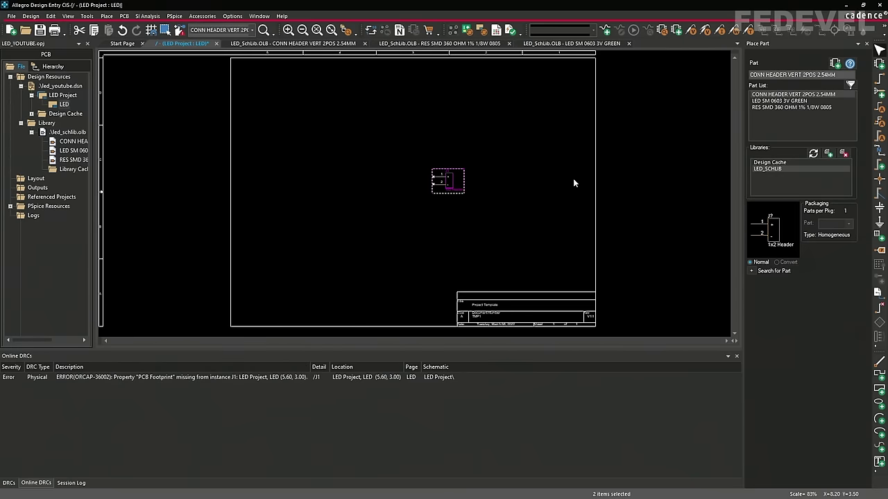
# Place RES SMD 360 OHM 1% 1/8W 0805 rotated to vertical, above and to the left of the header
pyautogui.doubleClick(772, 108)
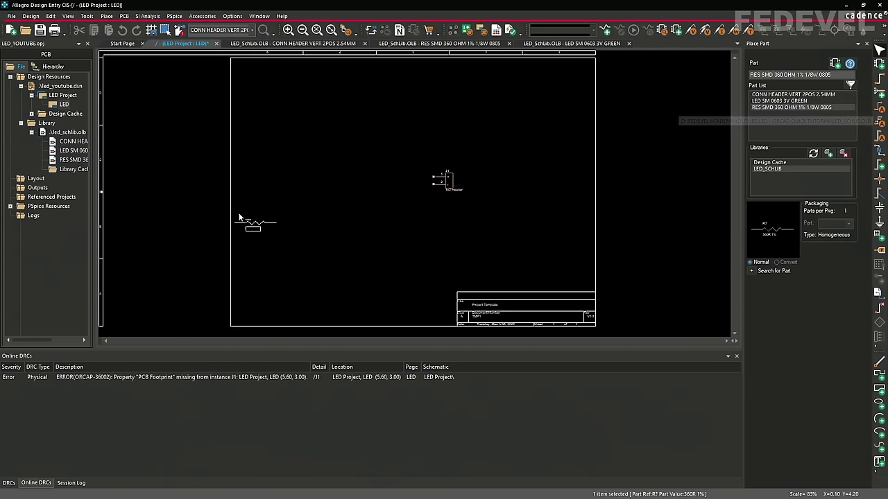
pyautogui.press('r')
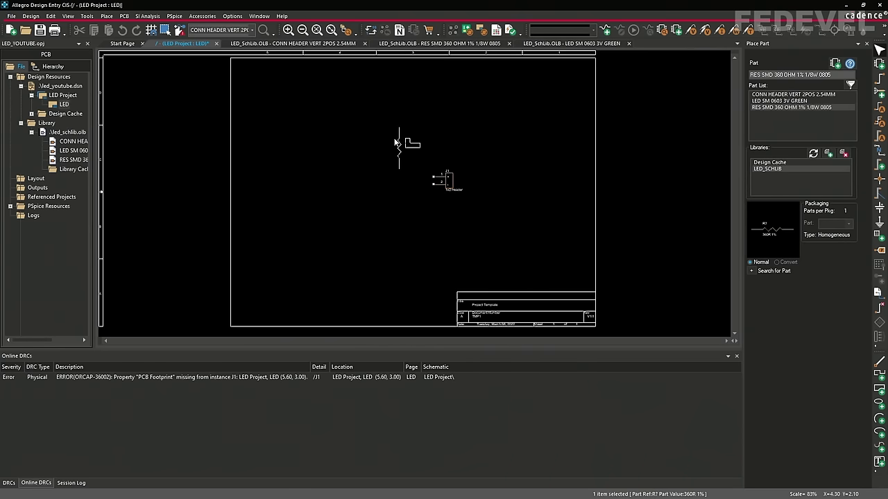
pyautogui.click(394, 142)
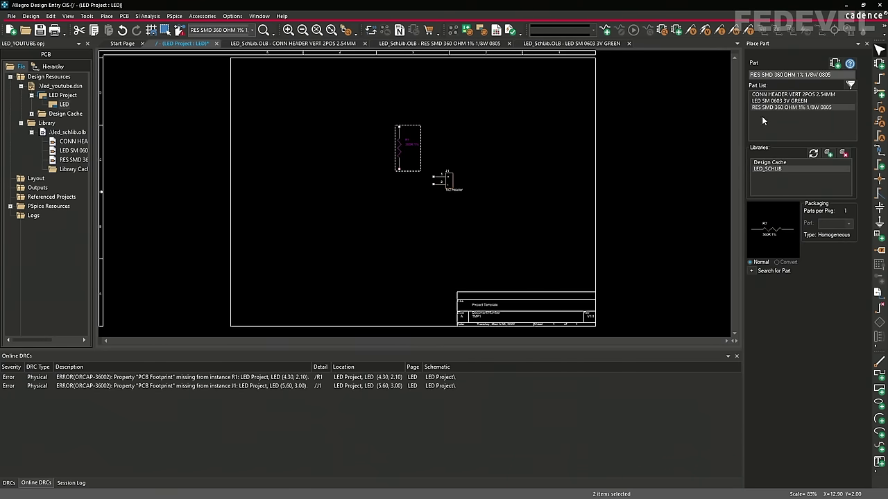
# Place LED SM 0603 3V GREEN rotated to vertical, directly below the resistor and in line with it
pyautogui.doubleClick(779, 100)
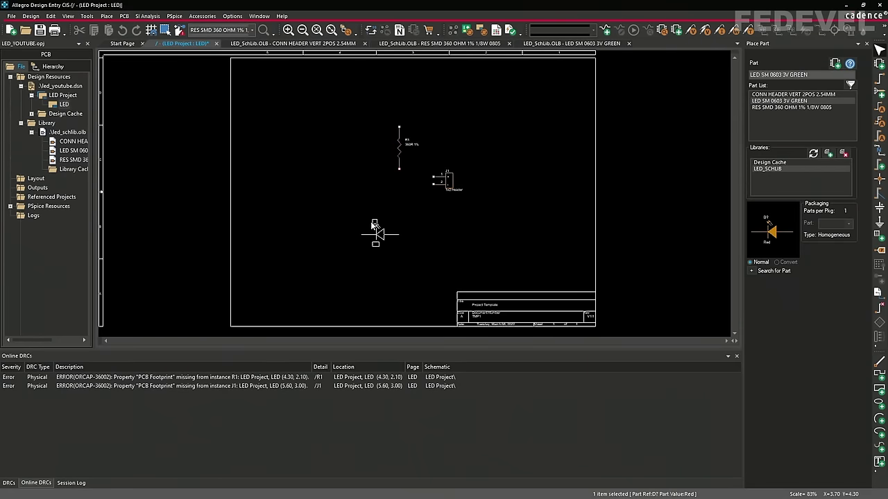
pyautogui.press('r')
pyautogui.click(387, 206)
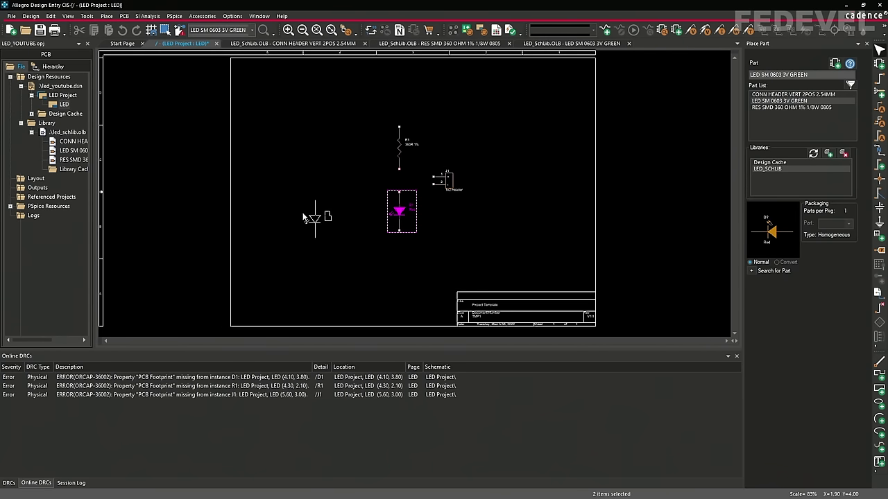
pyautogui.press('Escape')
pyautogui.click(314, 131)
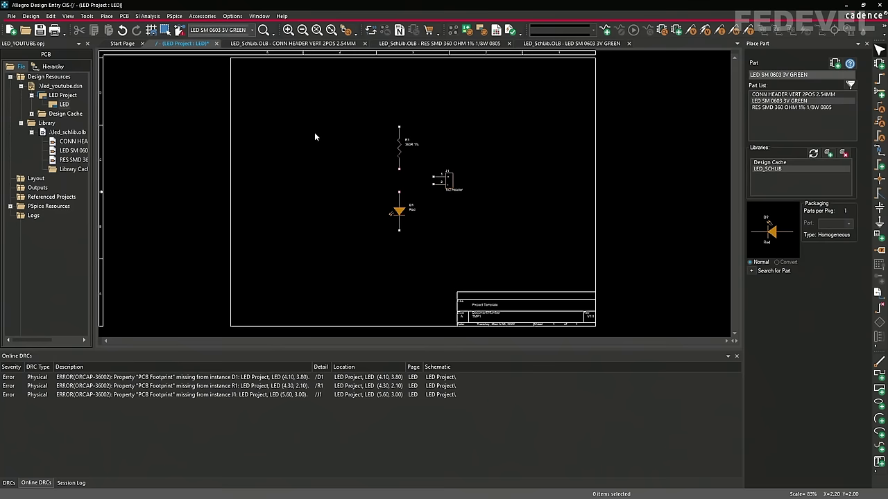
# Wire header pin 1 up and across to the upper end of resistor R1
pyautogui.click(331, 30)
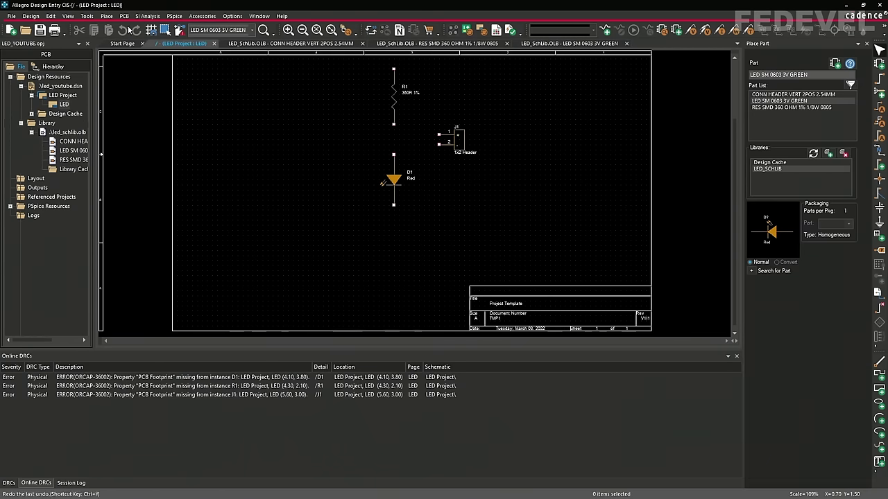
pyautogui.click(106, 16)
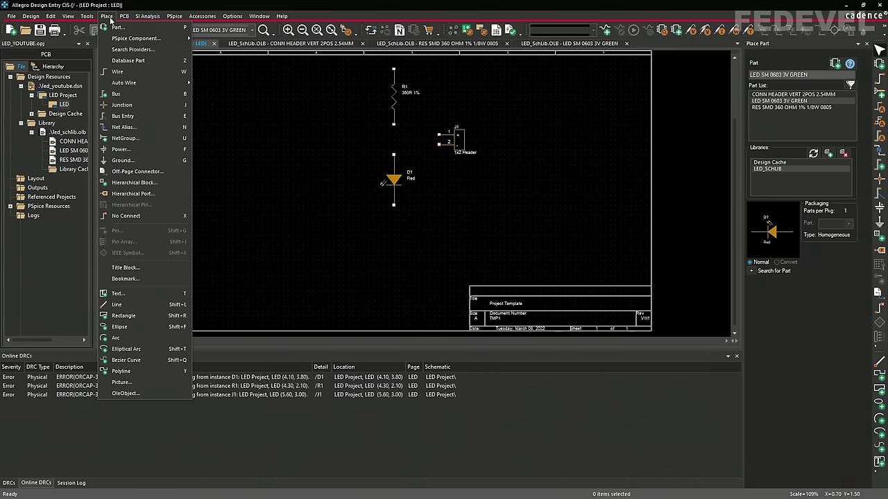
pyautogui.click(115, 72)
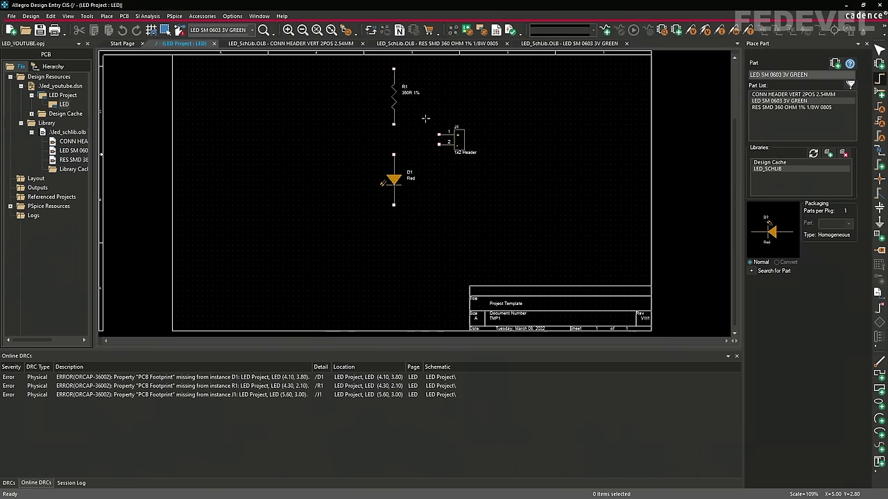
pyautogui.press('i')
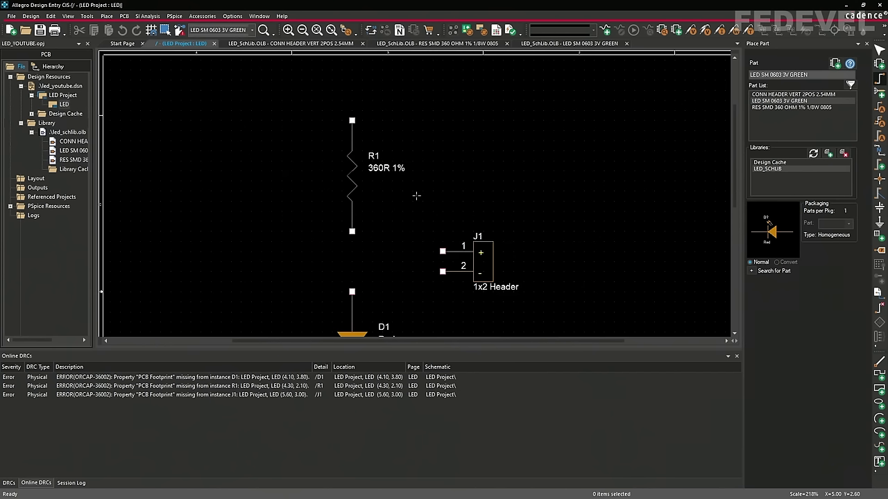
pyautogui.click(443, 251)
pyautogui.click(441, 109)
pyautogui.click(353, 108)
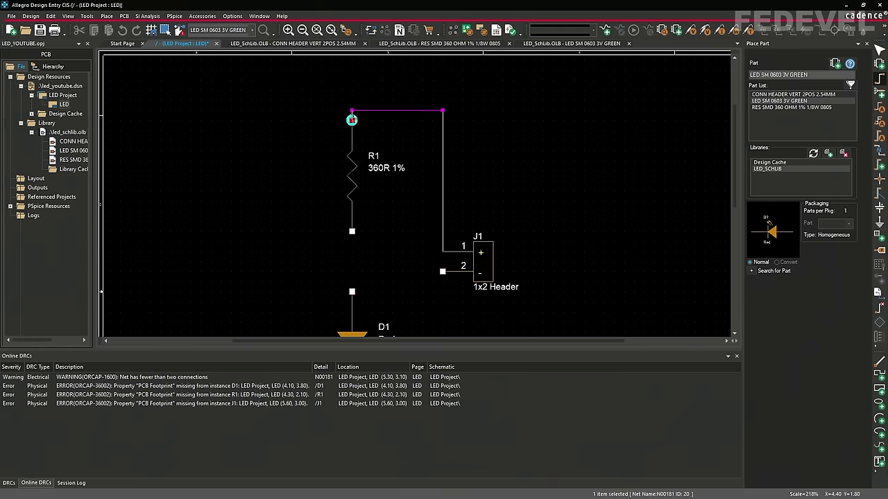
pyautogui.click(352, 120)
# Wire the lower end of R1 to the upper end of D1, and header pin 2 to the lower end of D1
pyautogui.click(352, 231)
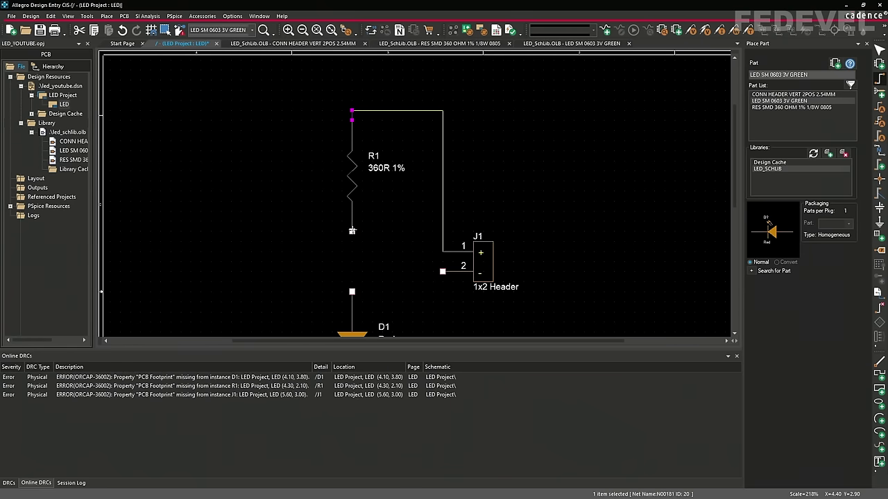
pyautogui.click(352, 292)
pyautogui.scroll(-4, 339, 176)
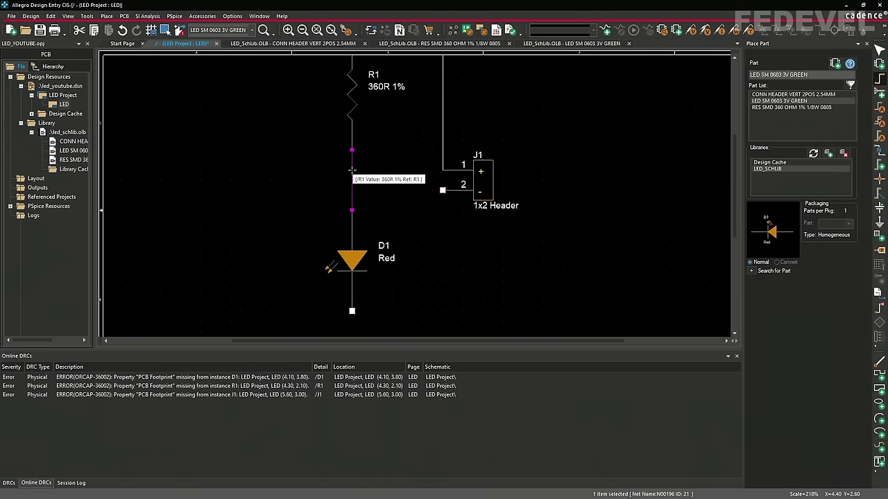
pyautogui.click(443, 180)
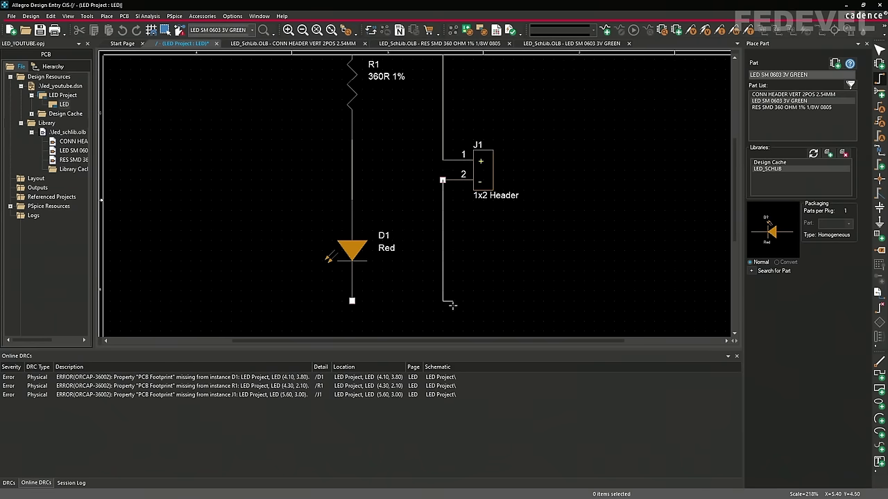
pyautogui.click(351, 310)
pyautogui.scroll(2, 372, 174)
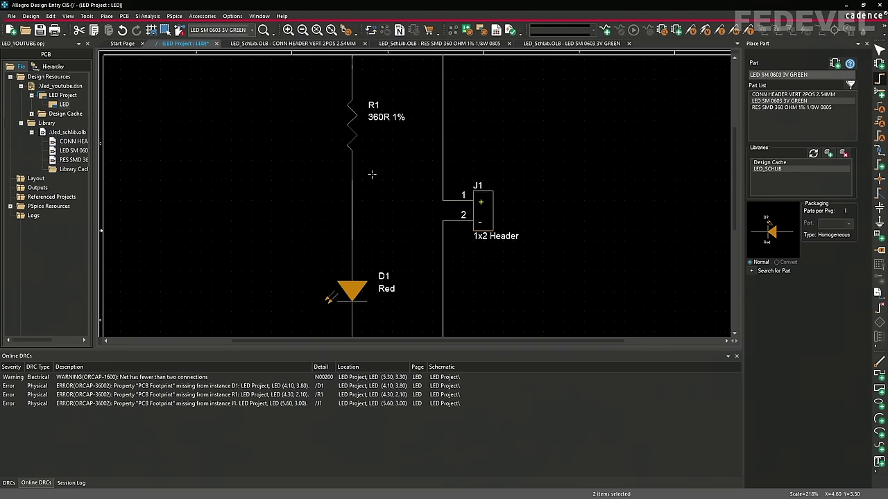
pyautogui.scroll(2, 371, 174)
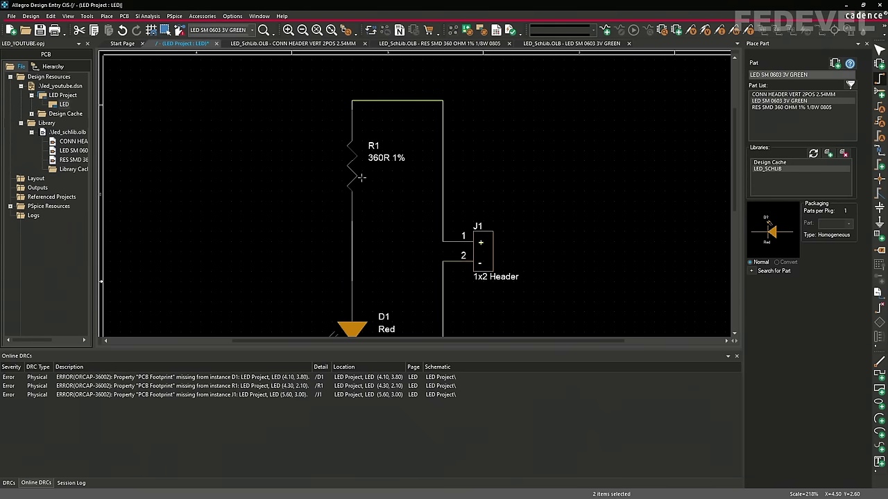
# Draw a short wire stub upward from the corner above R1 and another downward from the corner below D1
pyautogui.click(350, 90)
pyautogui.click(350, 91)
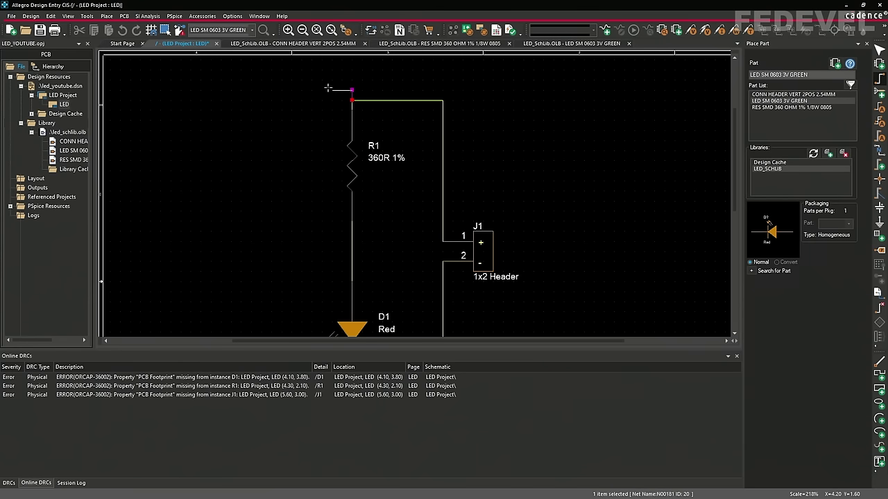
pyautogui.scroll(-6, 328, 108)
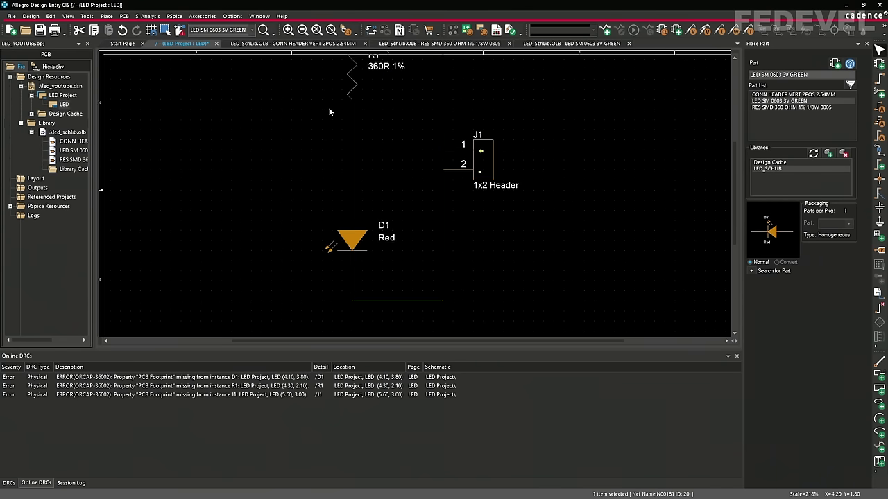
pyautogui.scroll(-1, 329, 107)
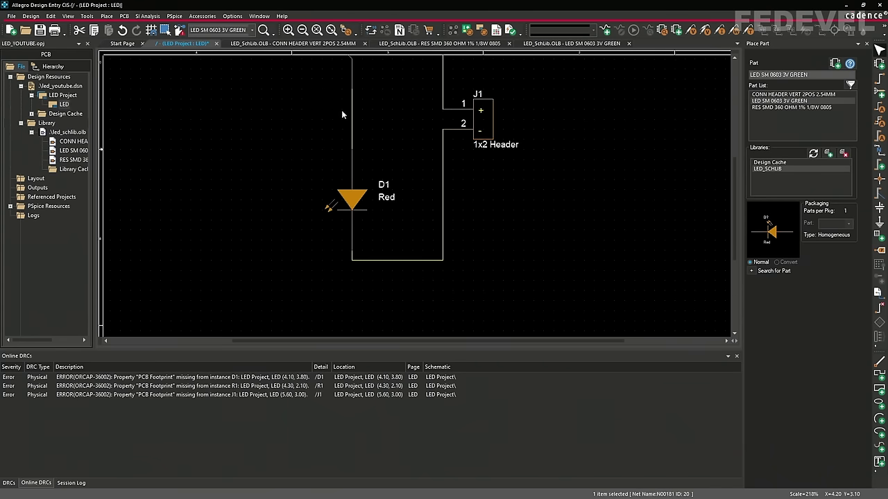
pyautogui.click(878, 81)
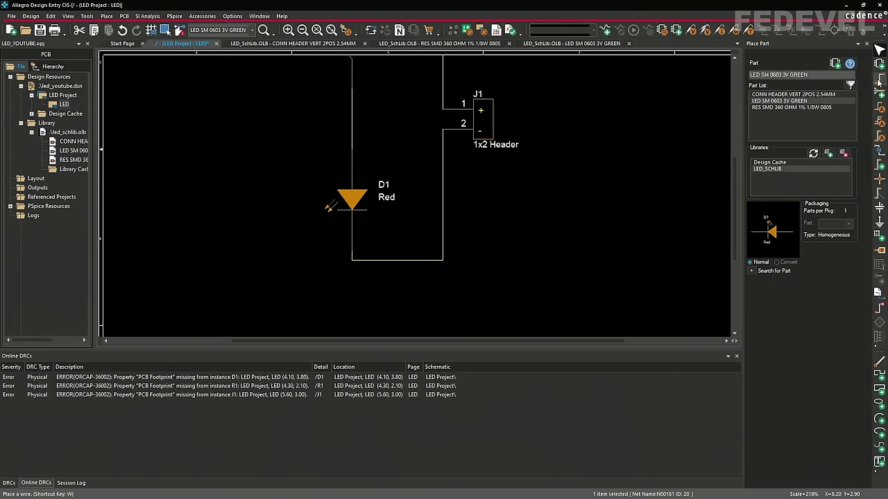
pyautogui.click(354, 272)
pyautogui.click(354, 272)
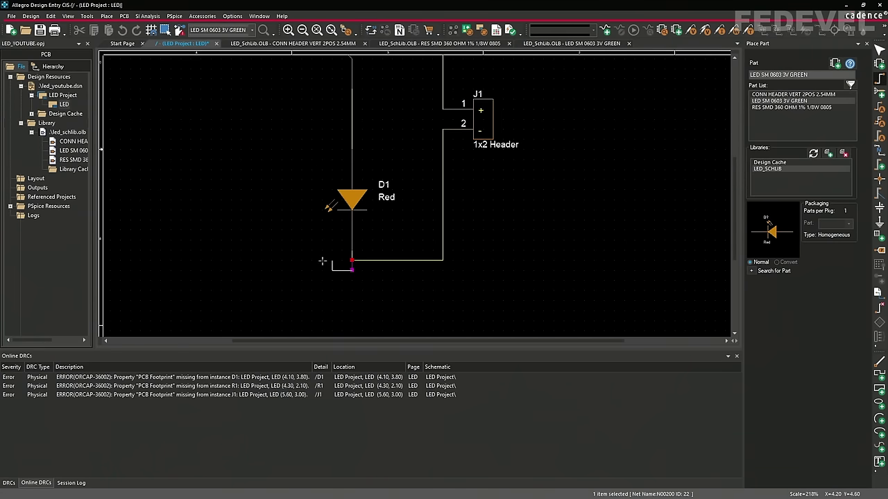
pyautogui.press('Escape')
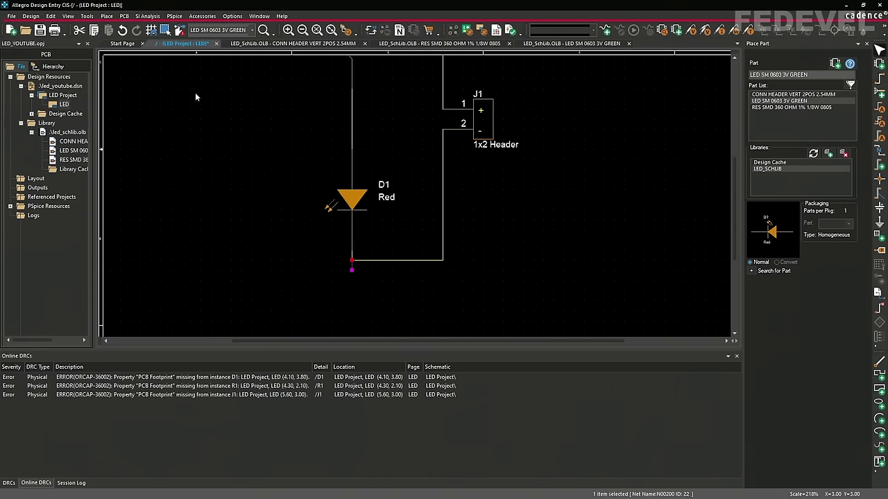
# Place a VCC_BAR power symbol from CAPSYM on the end of the wire stub above R1
pyautogui.click(107, 16)
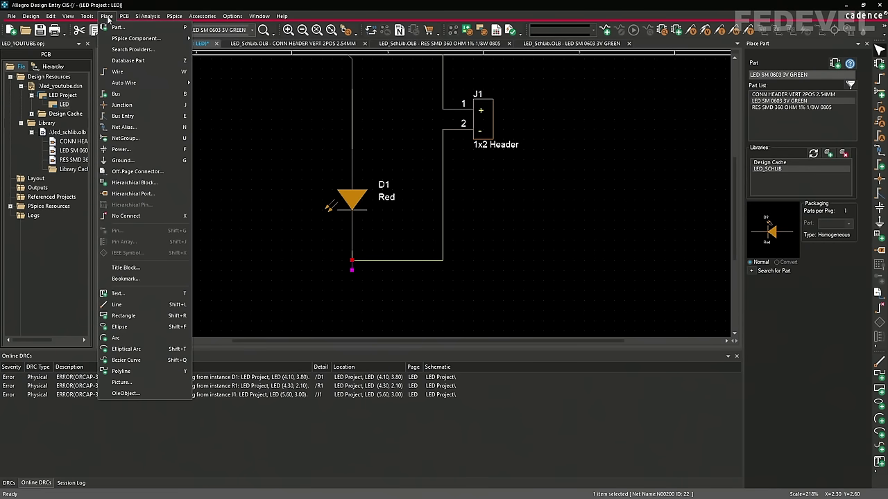
pyautogui.click(137, 150)
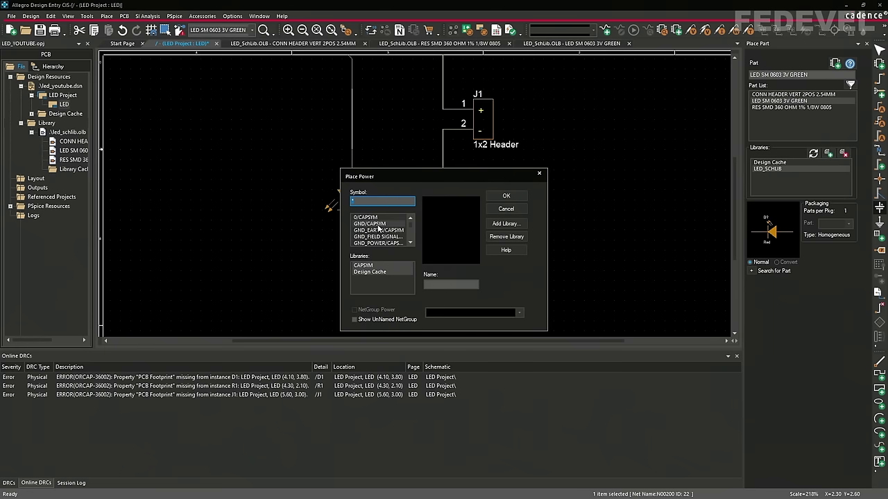
pyautogui.scroll(-1, 378, 227)
pyautogui.scroll(-1, 382, 233)
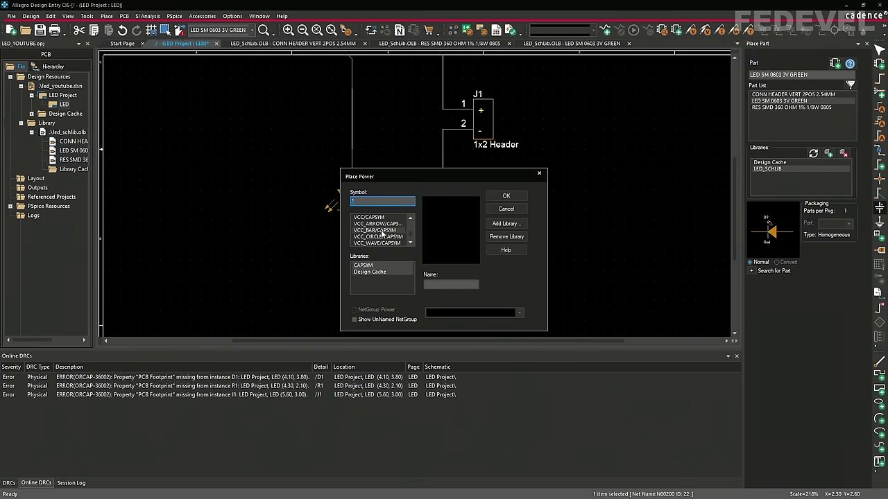
pyautogui.click(382, 230)
pyautogui.click(505, 195)
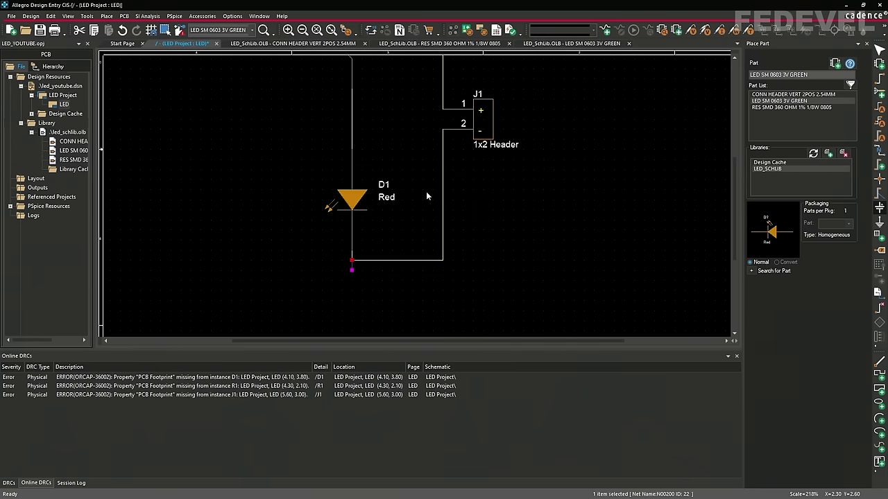
pyautogui.scroll(1, 416, 195)
pyautogui.scroll(4, 404, 170)
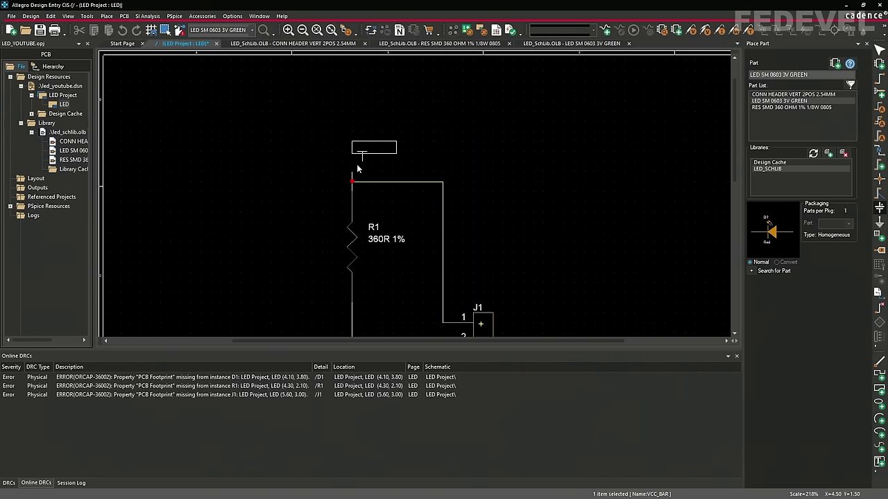
pyautogui.click(352, 170)
pyautogui.press('Escape')
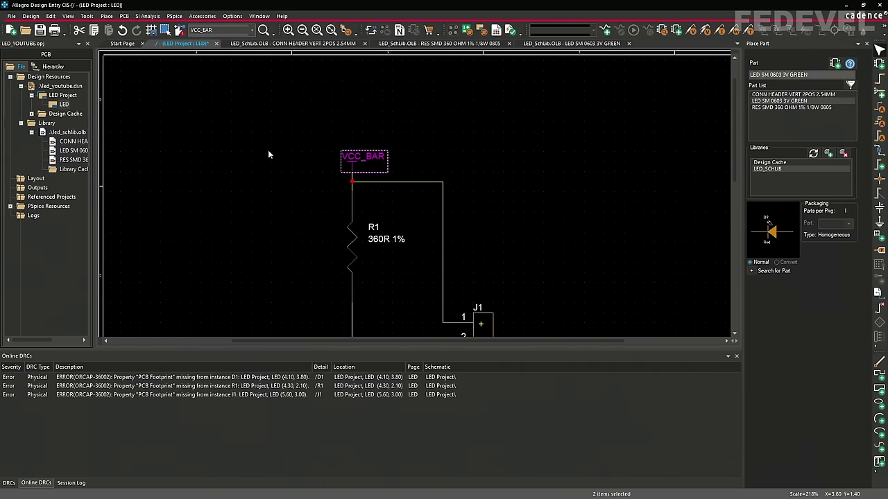
# Rename the power symbol above R1 to +3V3
pyautogui.doubleClick(362, 158)
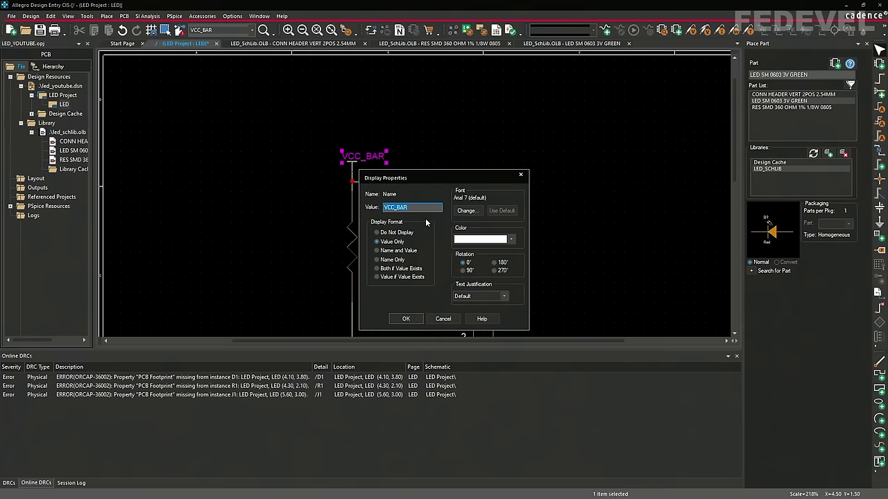
pyautogui.write('+3V3')
pyautogui.click(407, 319)
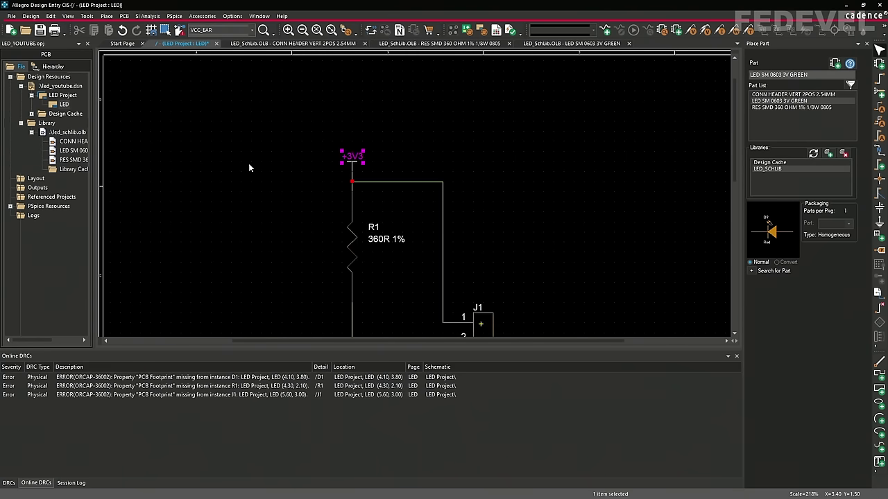
# Place a GND ground symbol from CAPSYM on the end of the wire stub below D1
pyautogui.click(106, 16)
pyautogui.click(123, 160)
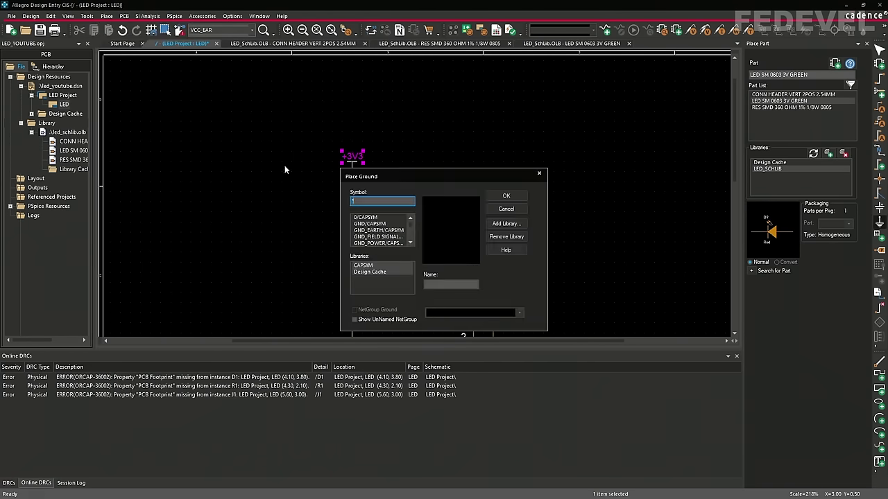
pyautogui.click(374, 224)
pyautogui.click(506, 196)
pyautogui.scroll(-3, 315, 169)
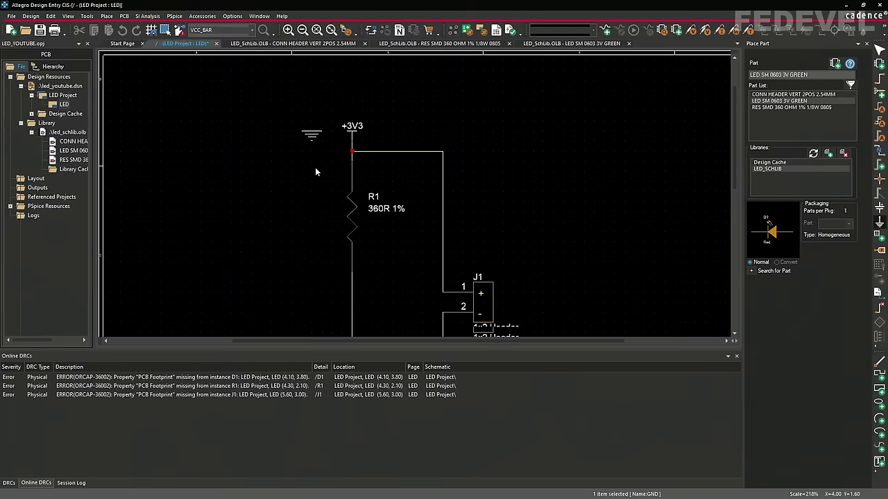
pyautogui.scroll(-4, 314, 172)
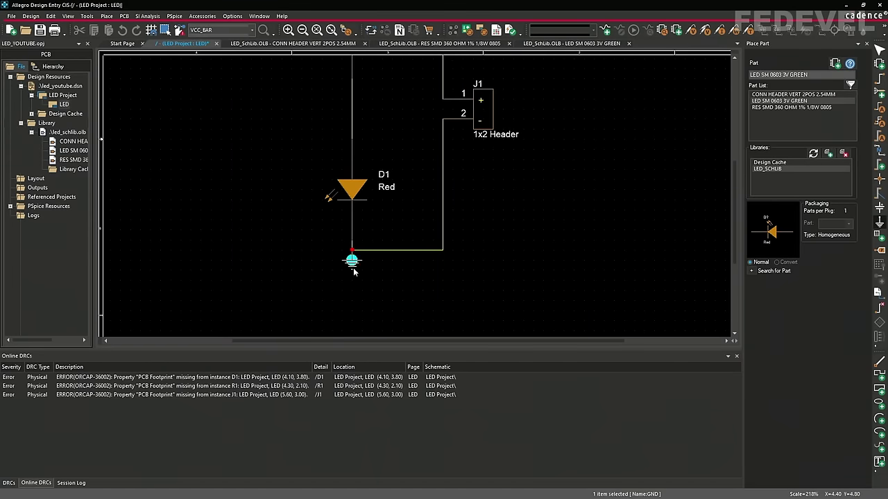
pyautogui.click(353, 271)
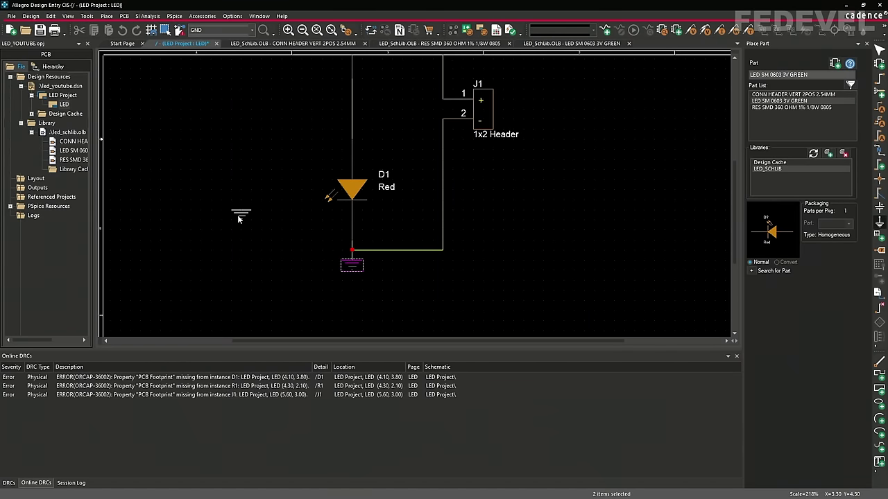
pyautogui.press('Escape')
pyautogui.click(301, 100)
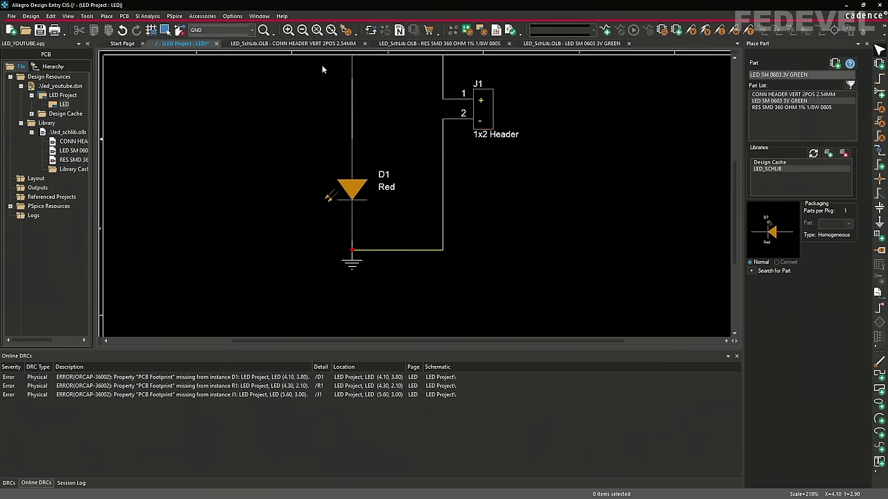
# Place a net alias, rotated to vertical, on the wire between R1 and D1
pyautogui.click(330, 30)
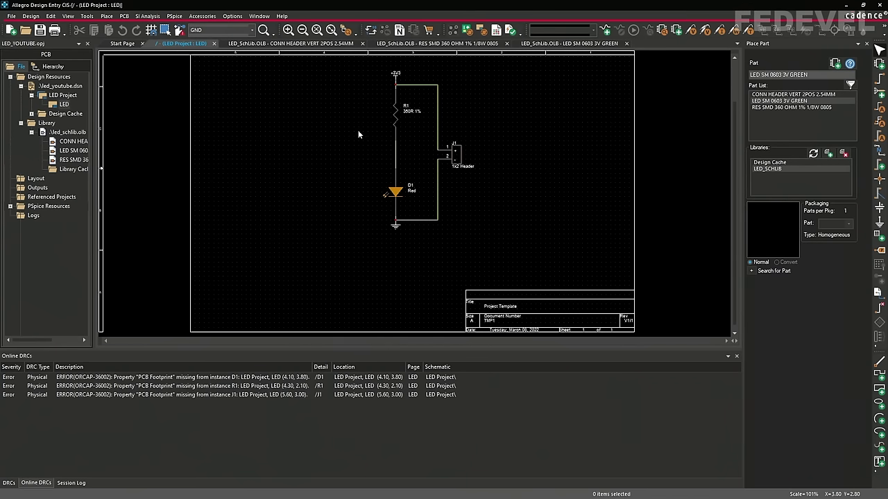
pyautogui.click(107, 16)
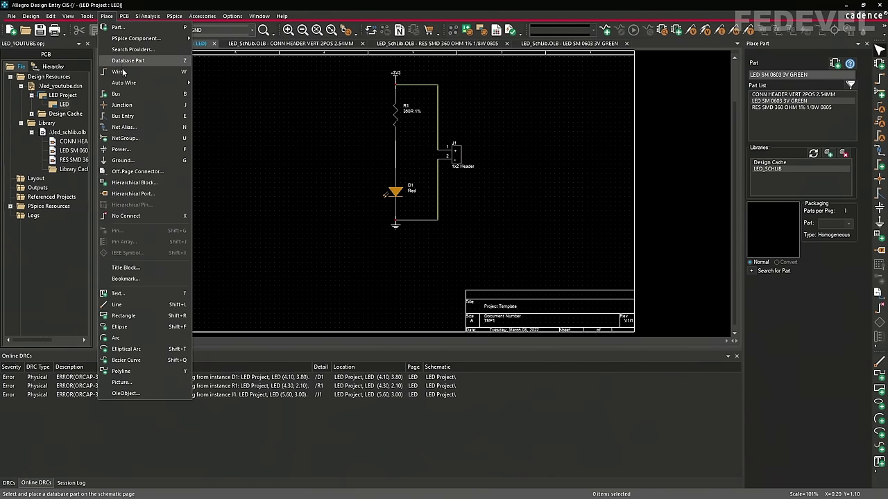
pyautogui.click(124, 128)
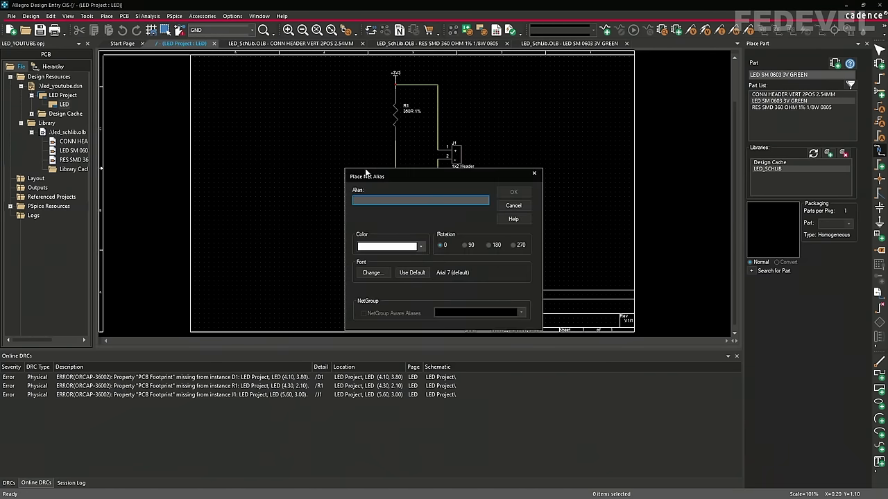
pyautogui.write('DI0')
pyautogui.click(513, 192)
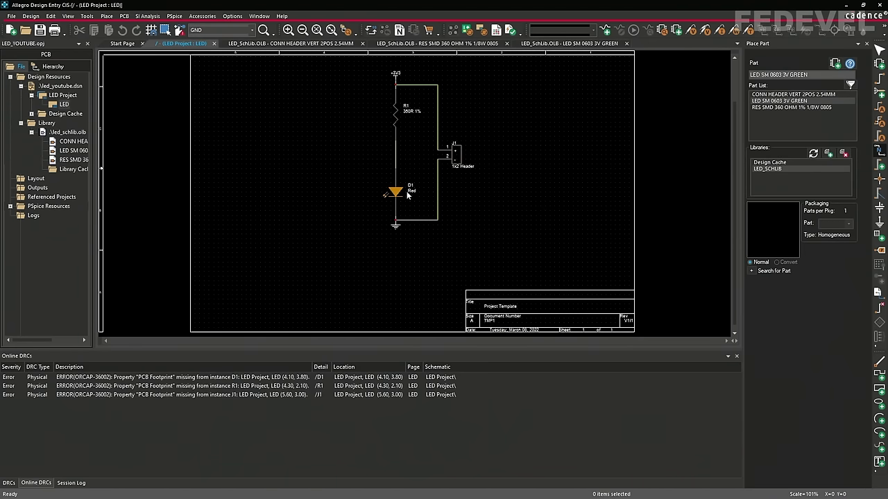
pyautogui.press('r')
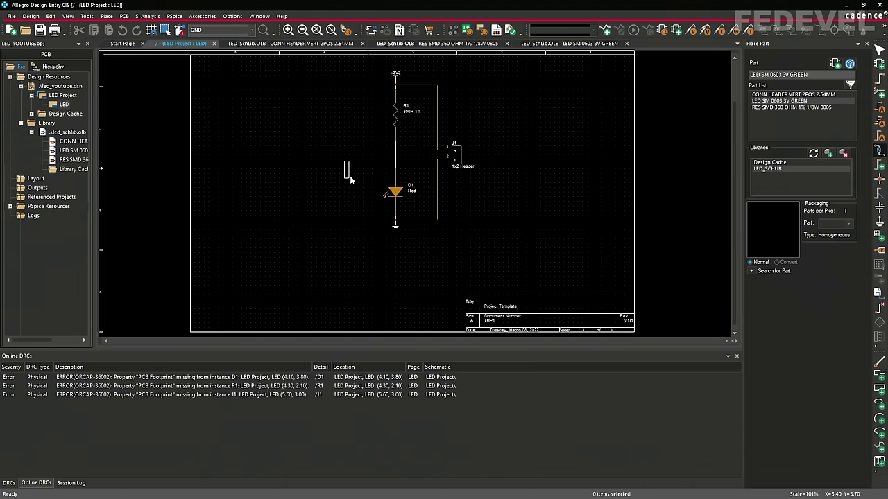
pyautogui.click(395, 167)
pyautogui.press('Escape')
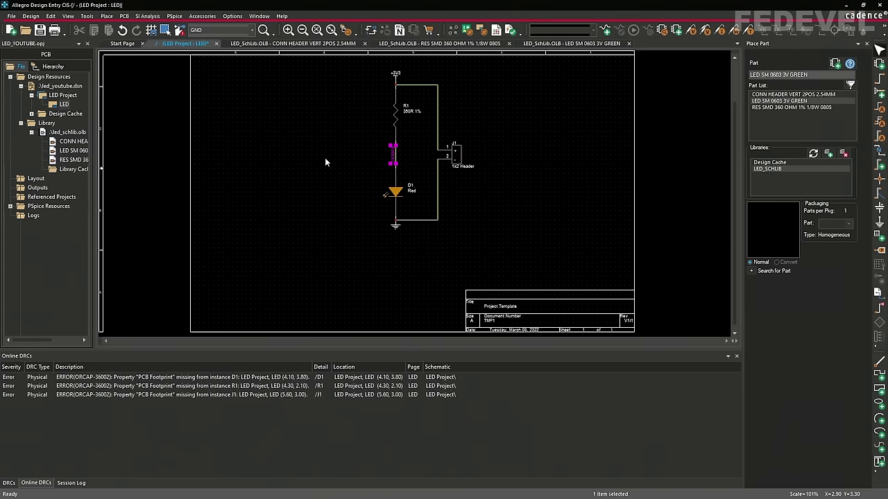
pyautogui.click(325, 157)
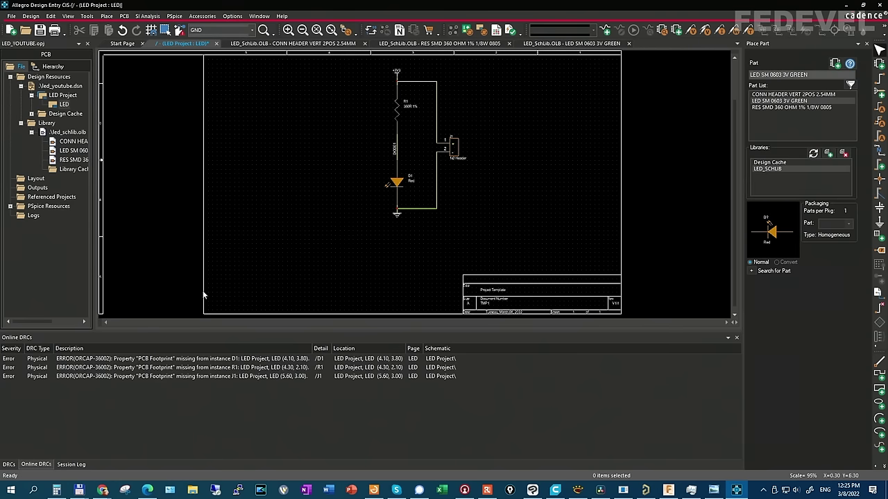
# Launch Padstack Editor 17.4 from the Cadence PCB Utilities 17.4-2019 group
pyautogui.click(11, 490)
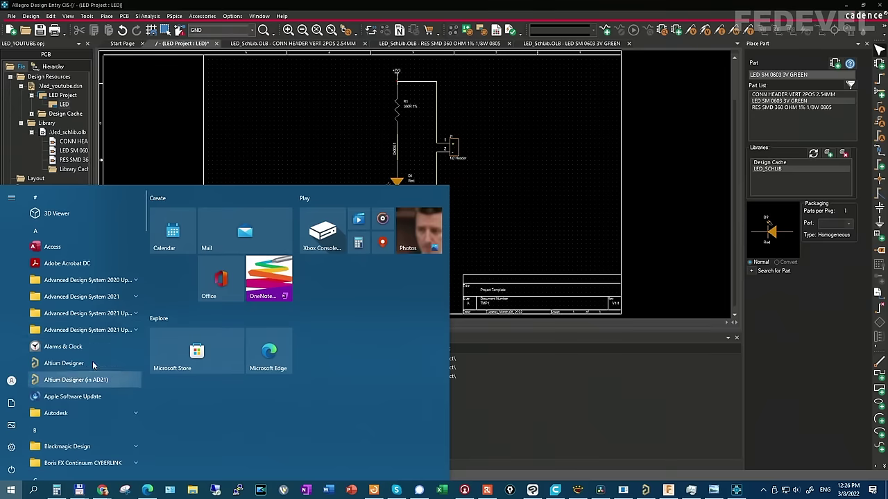
pyautogui.scroll(-5, 83, 333)
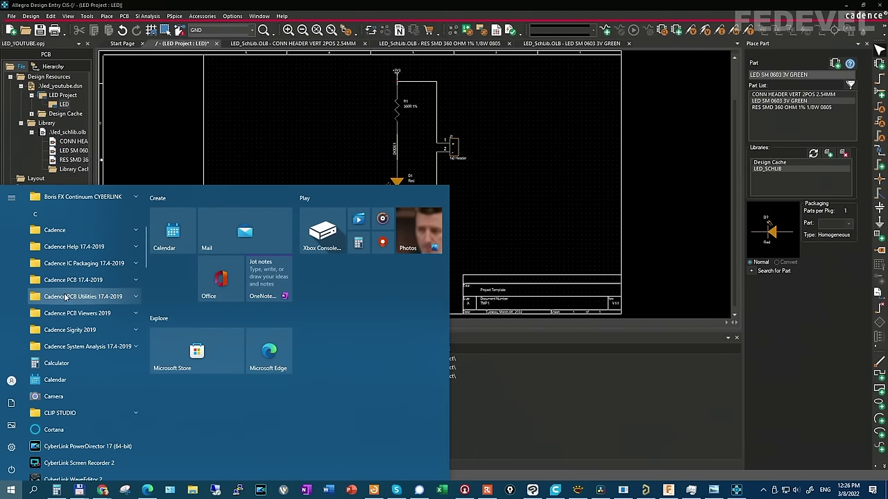
pyautogui.click(99, 297)
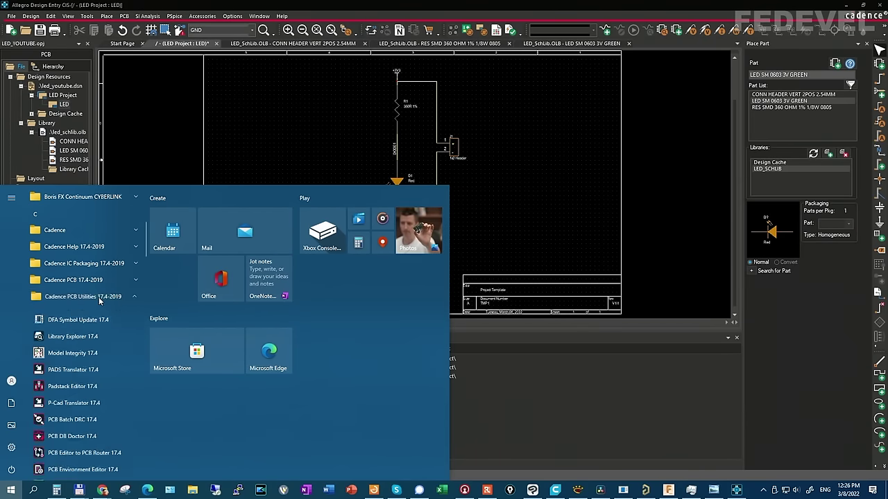
pyautogui.scroll(-3, 97, 317)
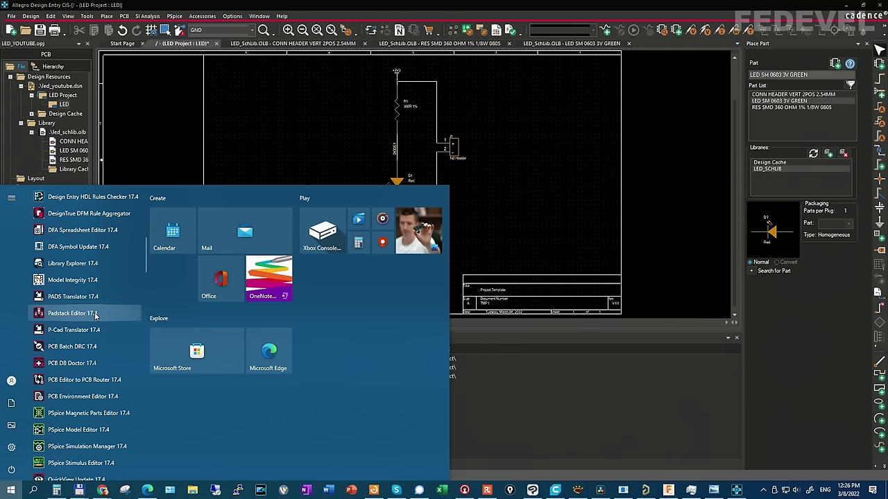
pyautogui.click(111, 313)
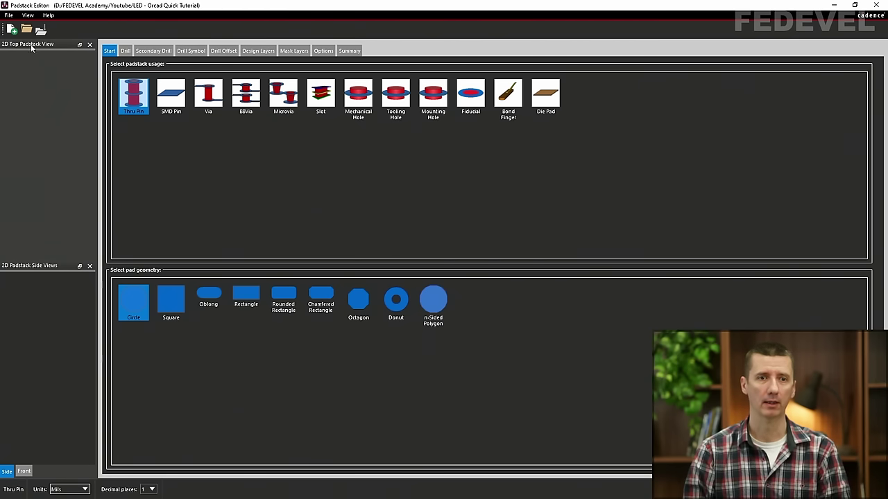
# Create a new padstack named thru_pin in the LED - Orcad Quick Tutorial folder with Thru Pin usage
pyautogui.click(9, 15)
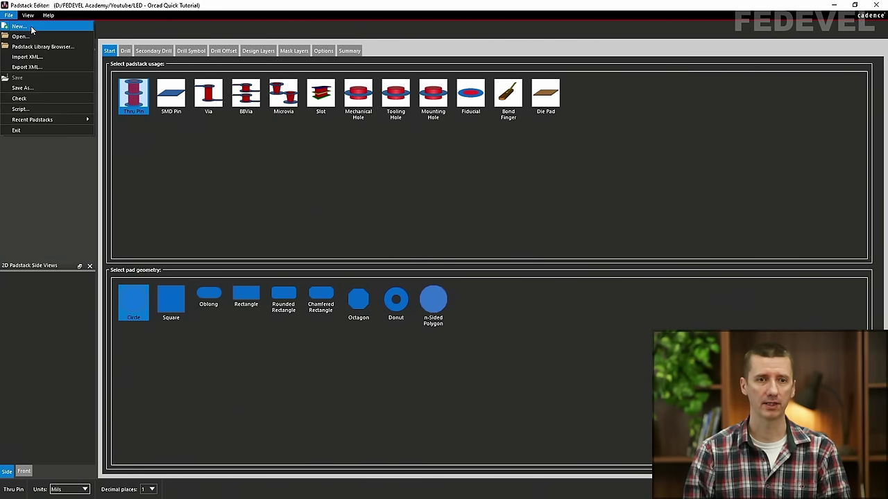
pyautogui.click(31, 29)
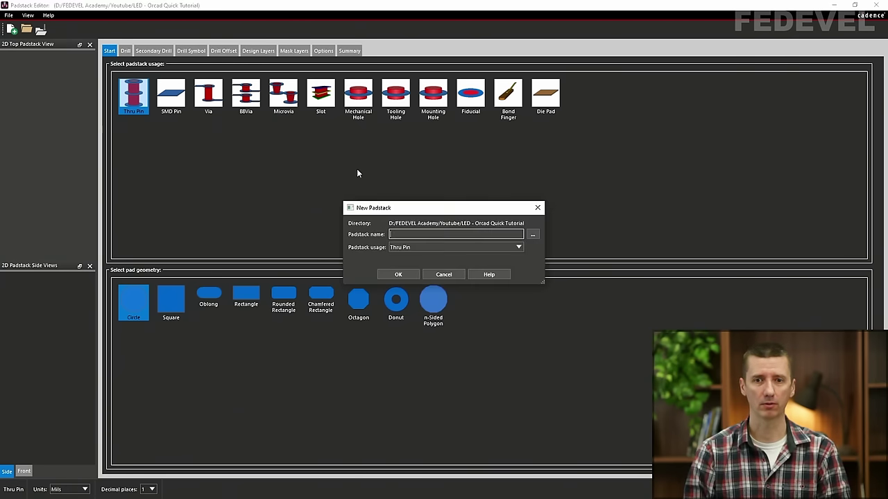
pyautogui.click(533, 237)
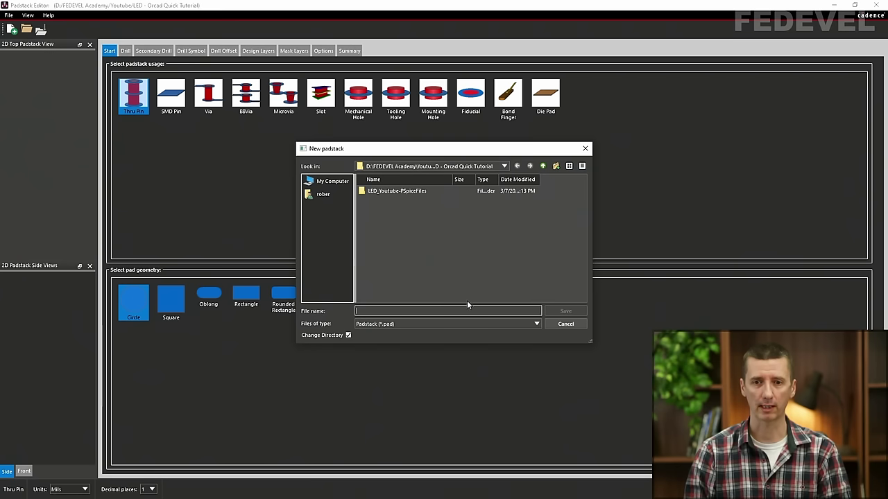
pyautogui.write('thr')
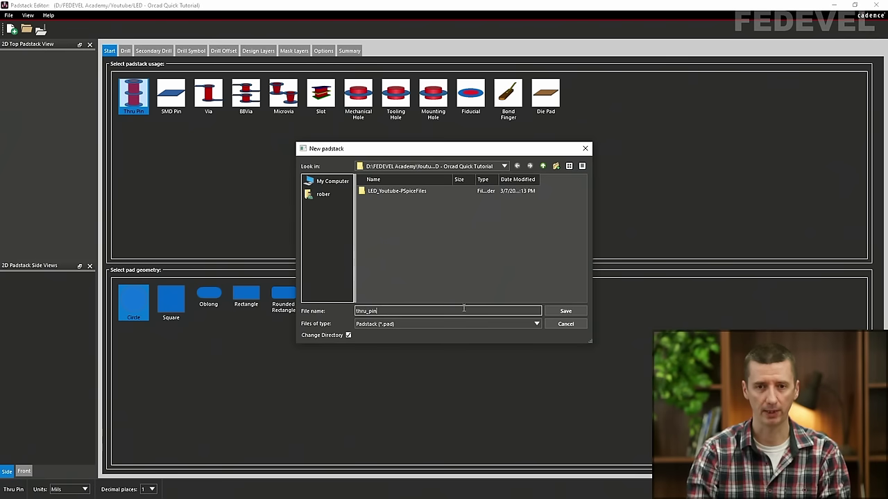
pyautogui.write('u_pin')
pyautogui.click(566, 311)
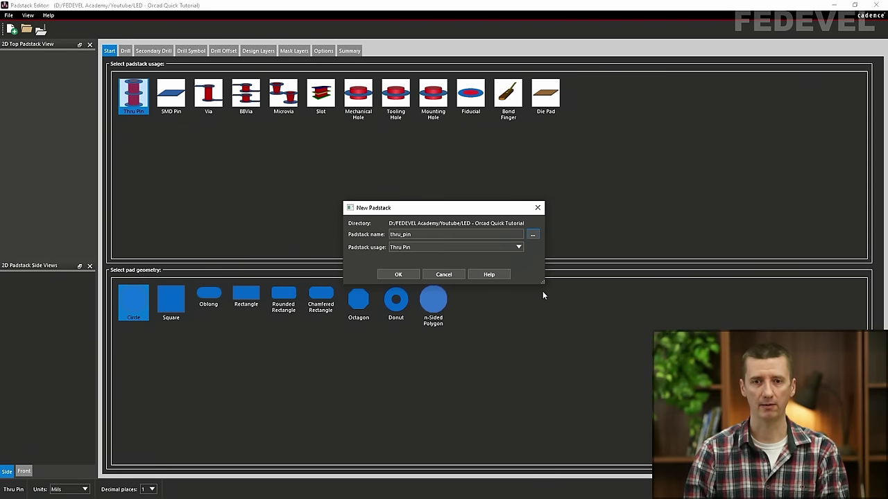
pyautogui.click(441, 248)
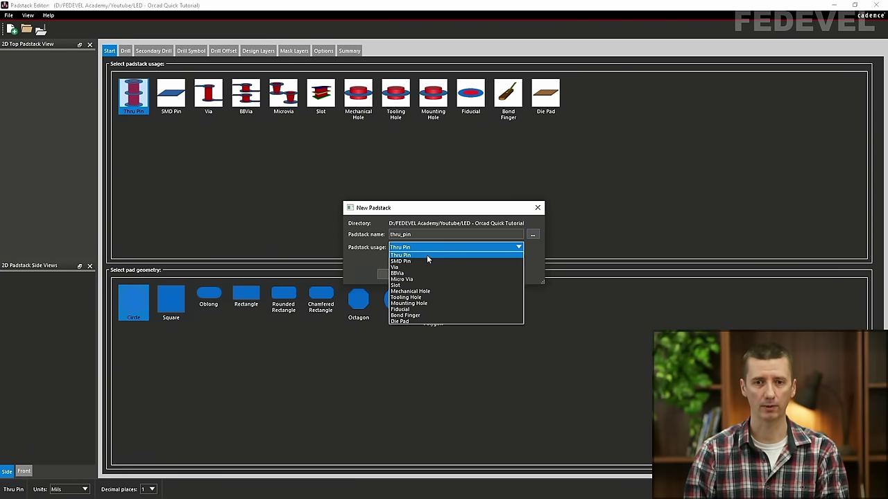
pyautogui.click(427, 254)
pyautogui.click(398, 272)
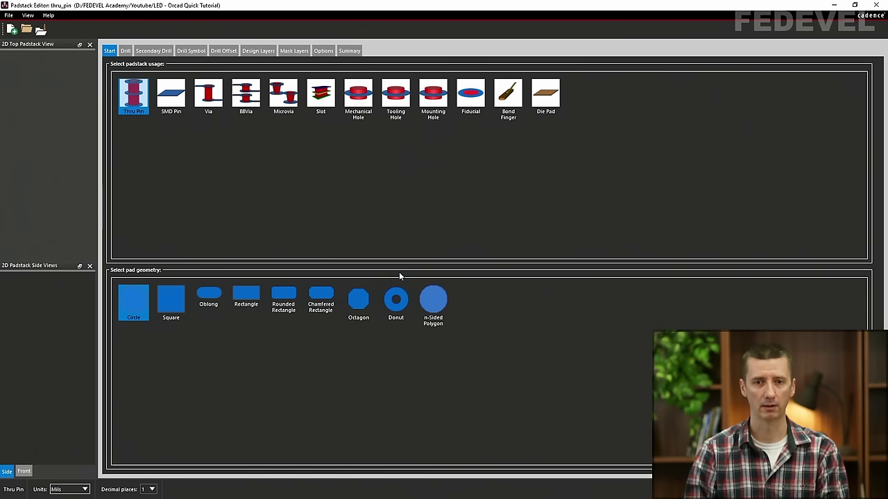
# Change the padstack units to Millimeter and accept the loss of accuracy
pyautogui.click(73, 490)
pyautogui.click(73, 473)
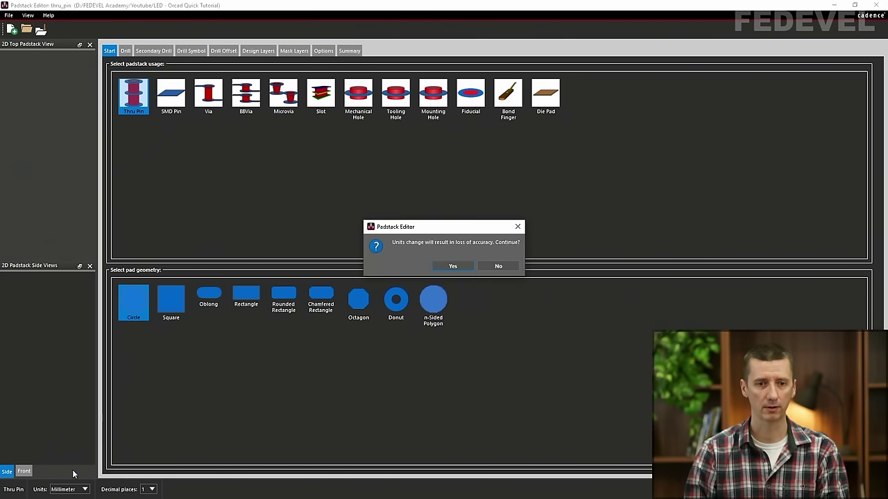
pyautogui.click(450, 266)
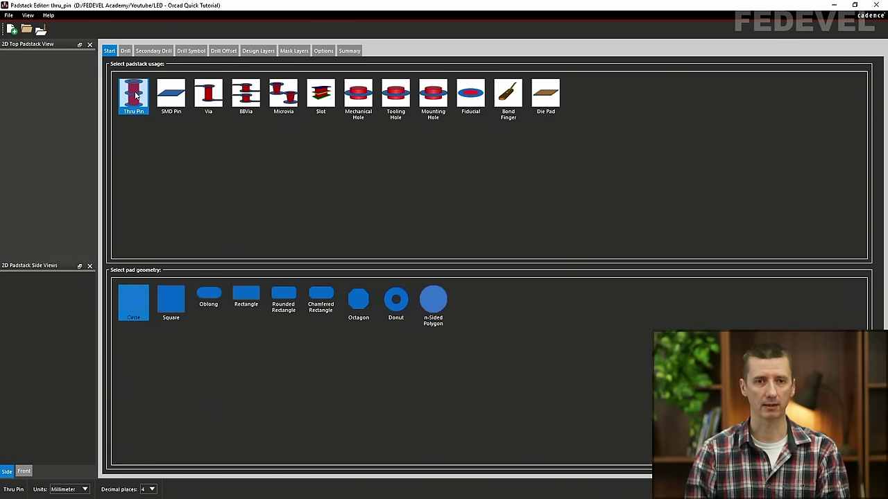
pyautogui.click(126, 52)
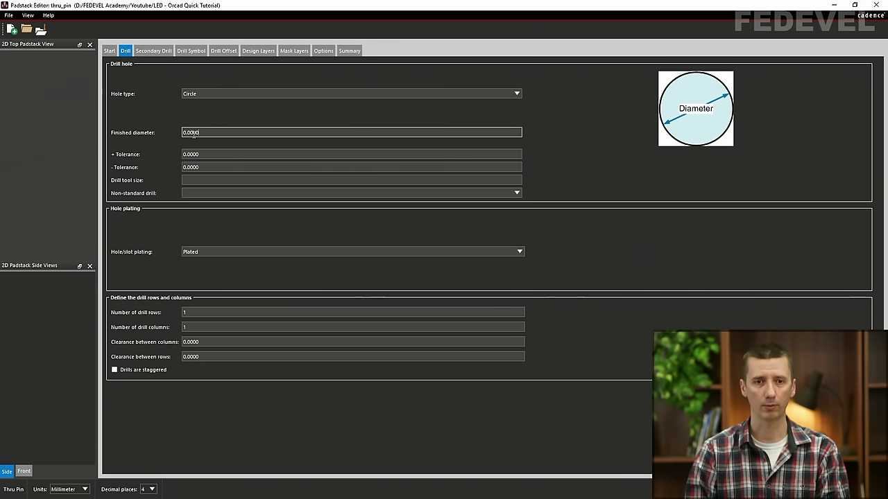
pyautogui.doubleClick(194, 133)
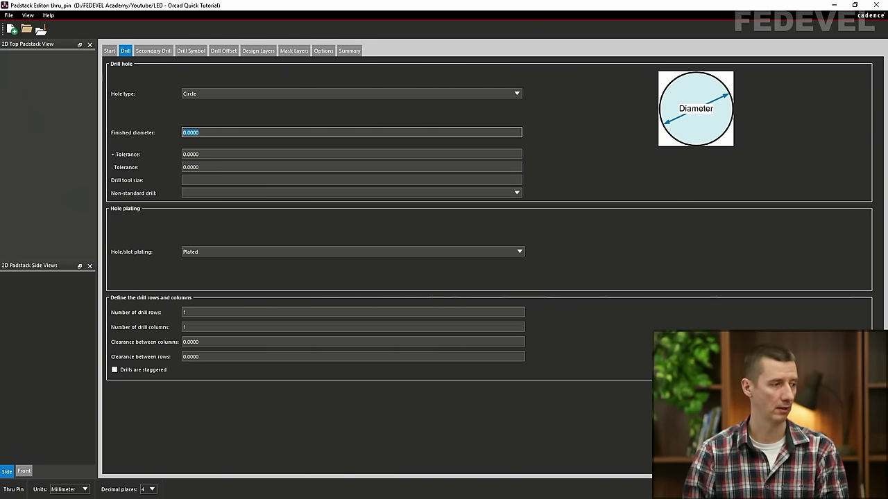
pyautogui.hotkey('alt', 'Tab')
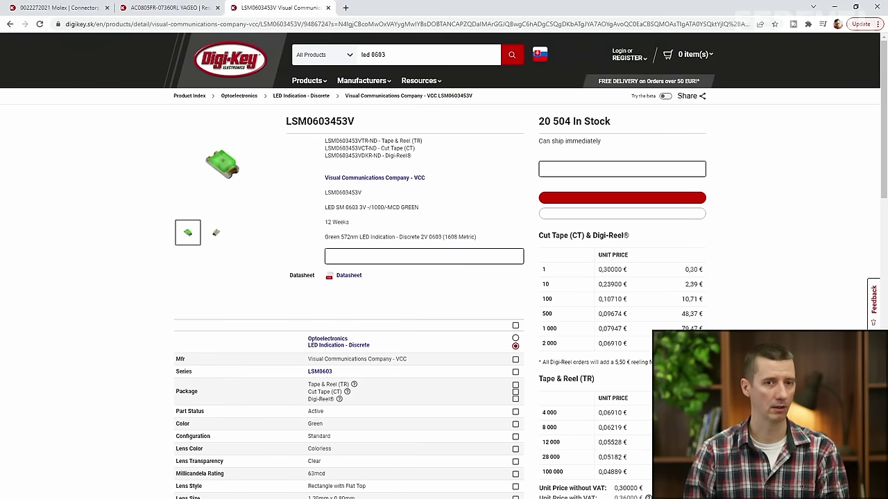
pyautogui.click(73, 9)
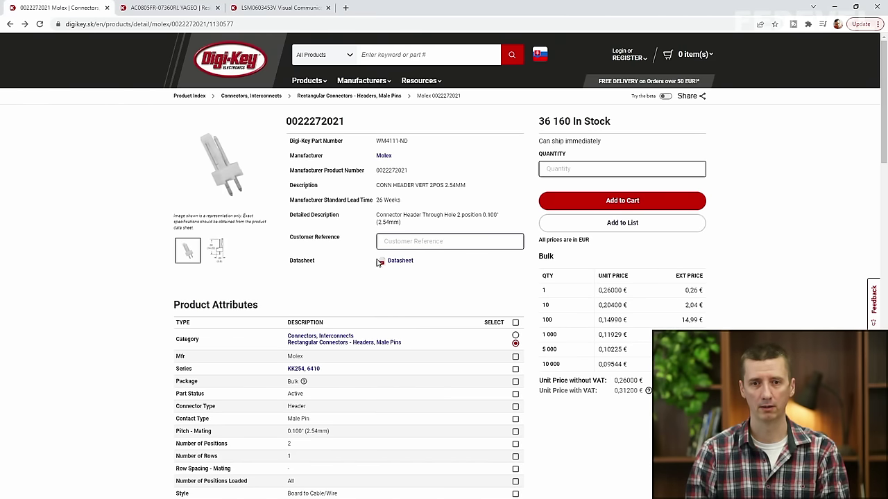
pyautogui.click(398, 261)
pyautogui.scroll(-3, 253, 162)
pyautogui.scroll(-2, 253, 162)
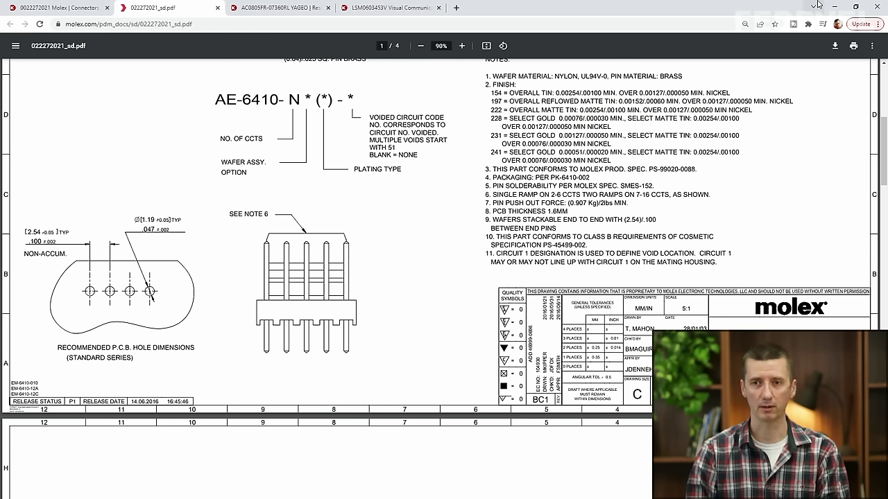
pyautogui.click(838, 7)
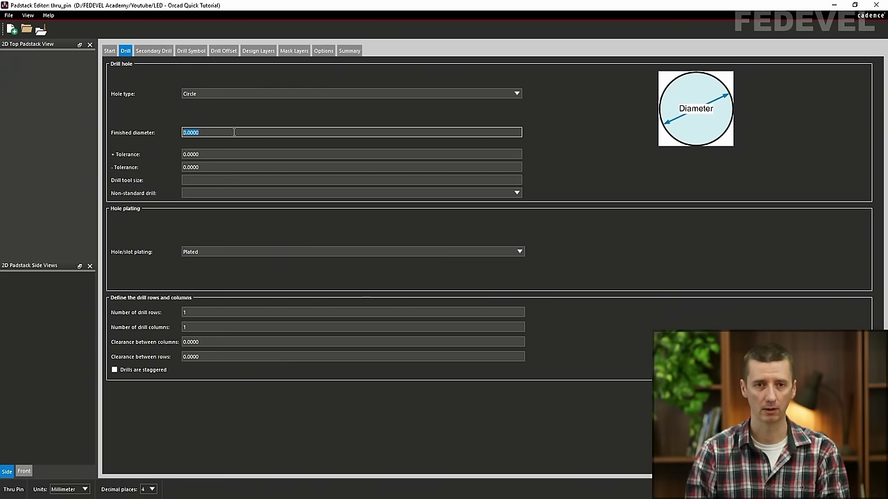
pyautogui.write('1.2')
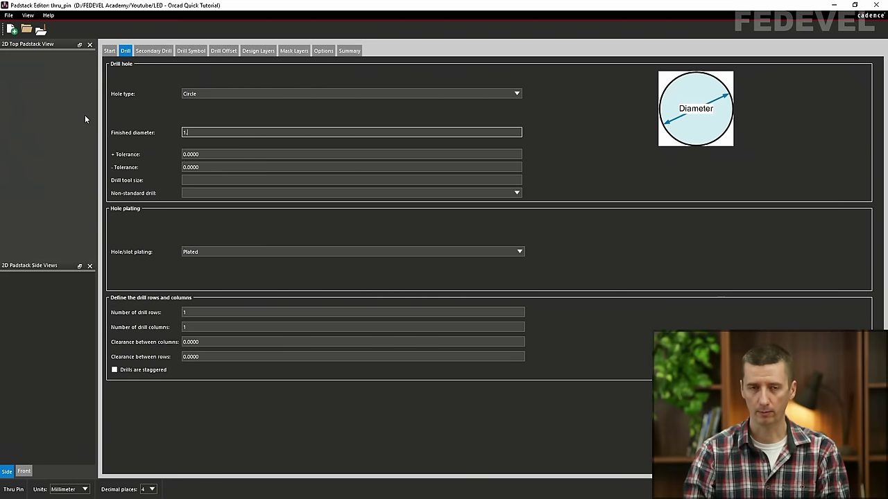
# Define the drill symbol as a Circle figure with a diameter of 1.2 mm
pyautogui.click(150, 53)
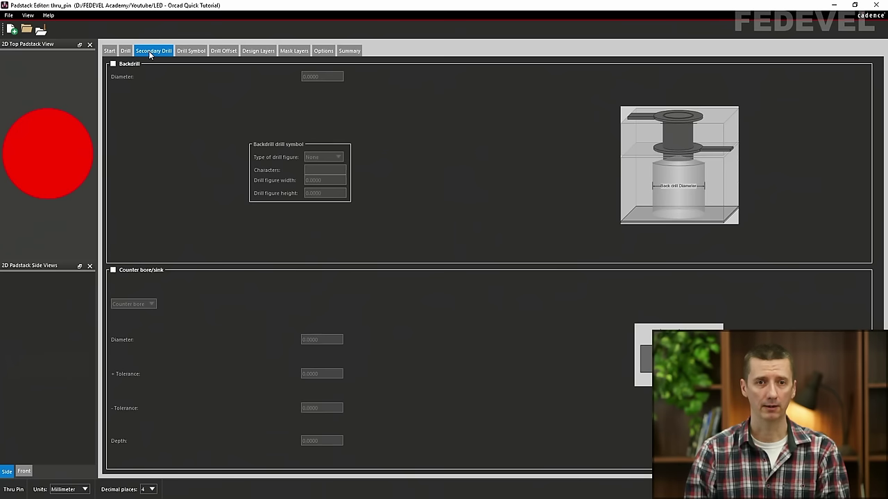
pyautogui.click(193, 50)
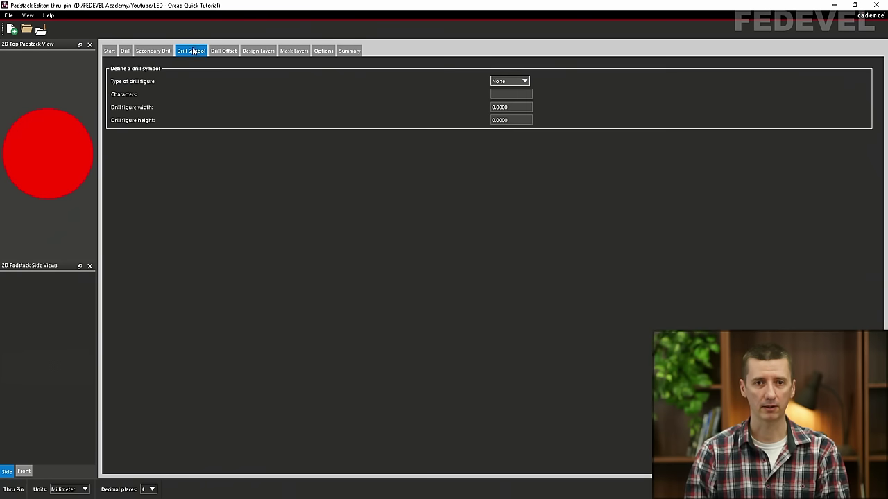
pyautogui.click(516, 82)
pyautogui.click(500, 95)
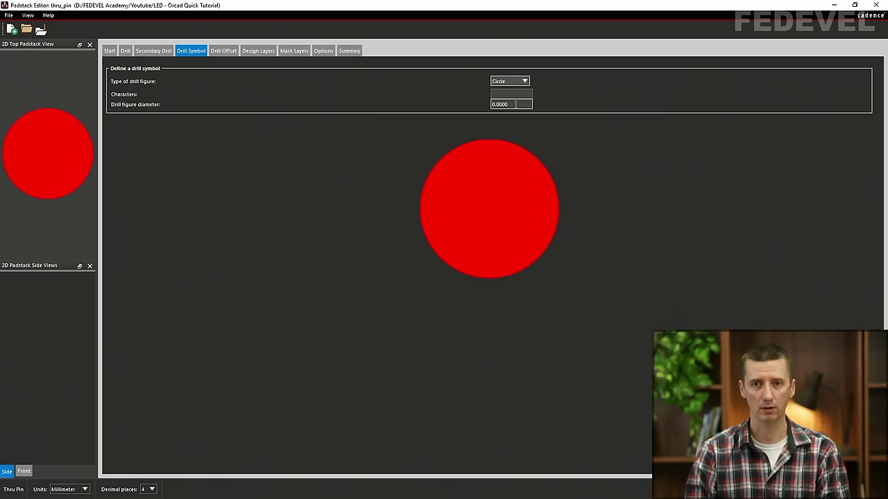
pyautogui.press('Tab')
pyautogui.write('1.2')
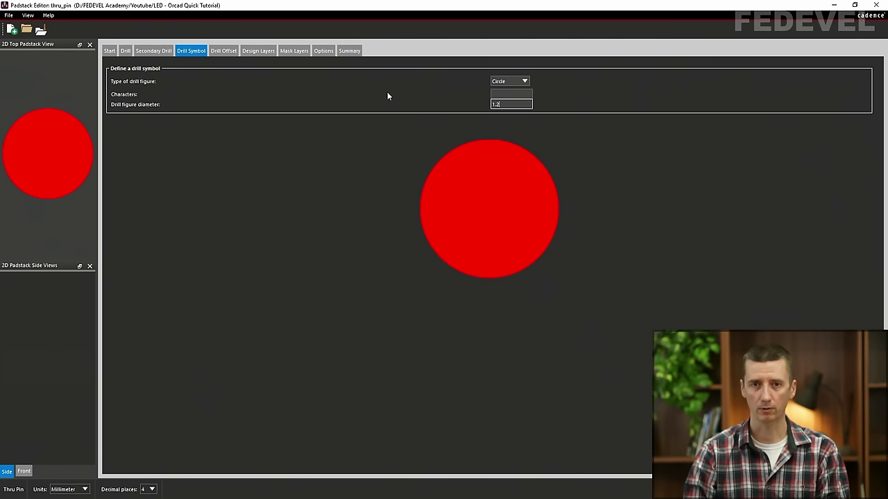
# Define the regular pad on BEGIN LAYER as an Oblong 2 mm wide and 1.6 mm high
pyautogui.click(224, 52)
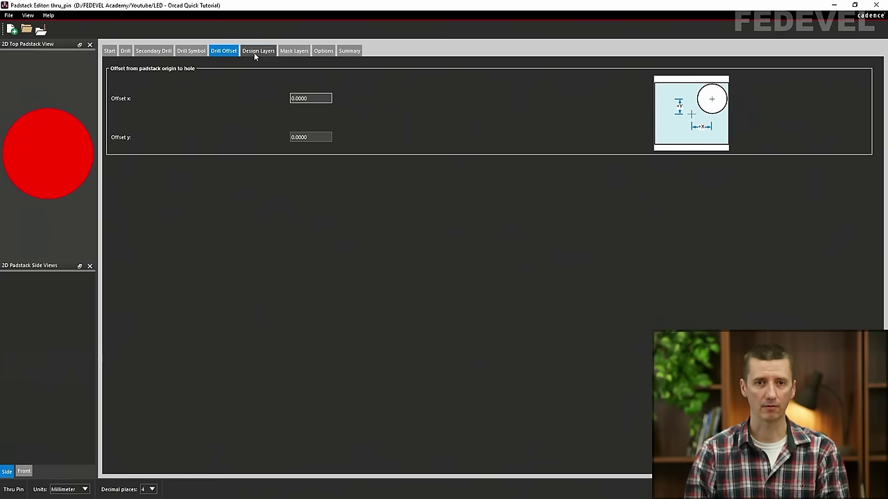
pyautogui.click(254, 52)
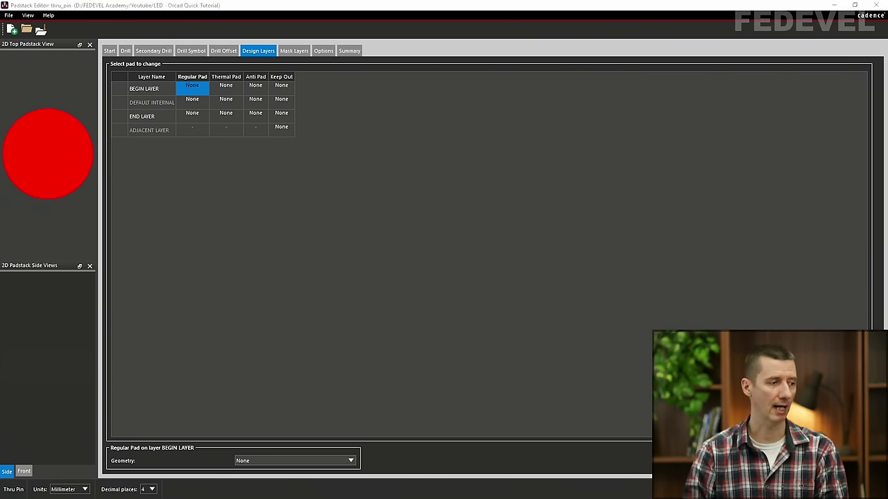
pyautogui.hotkey('alt', 'Tab')
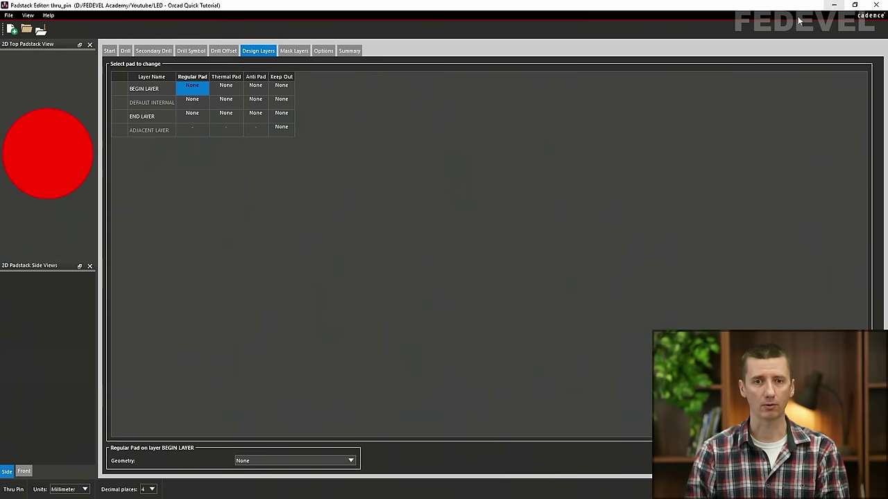
pyautogui.click(834, 7)
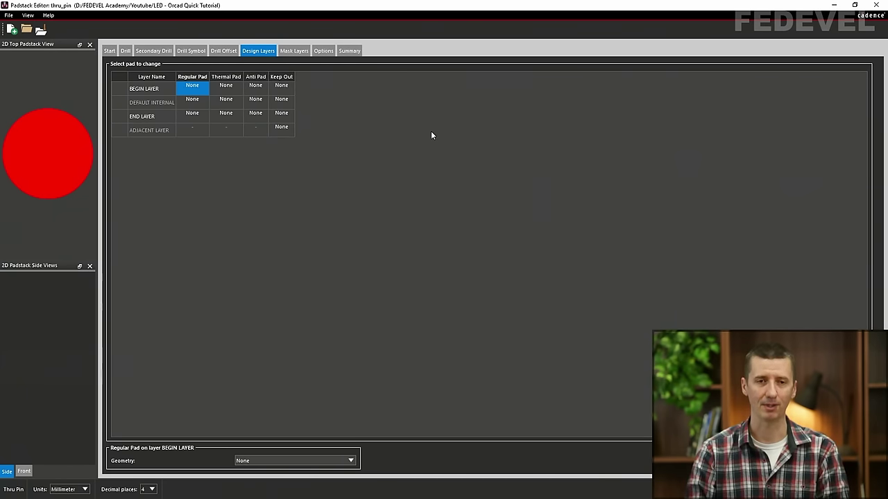
pyautogui.scroll(-1, 312, 461)
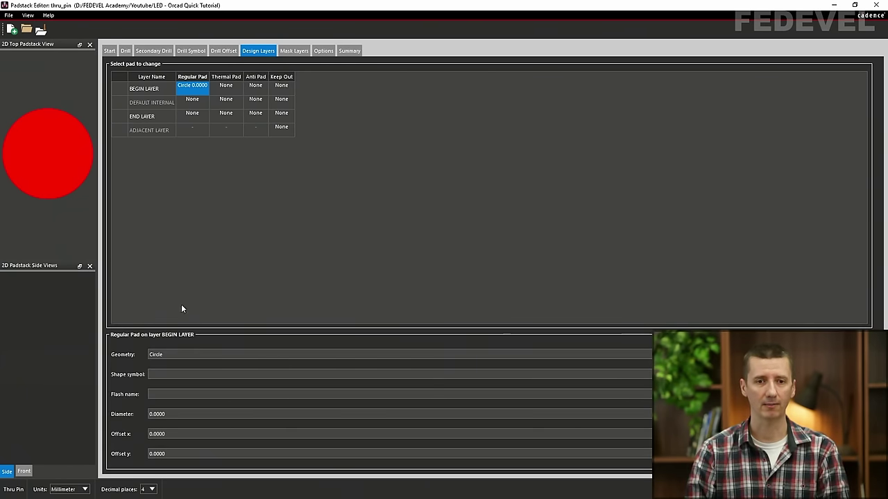
pyautogui.click(175, 357)
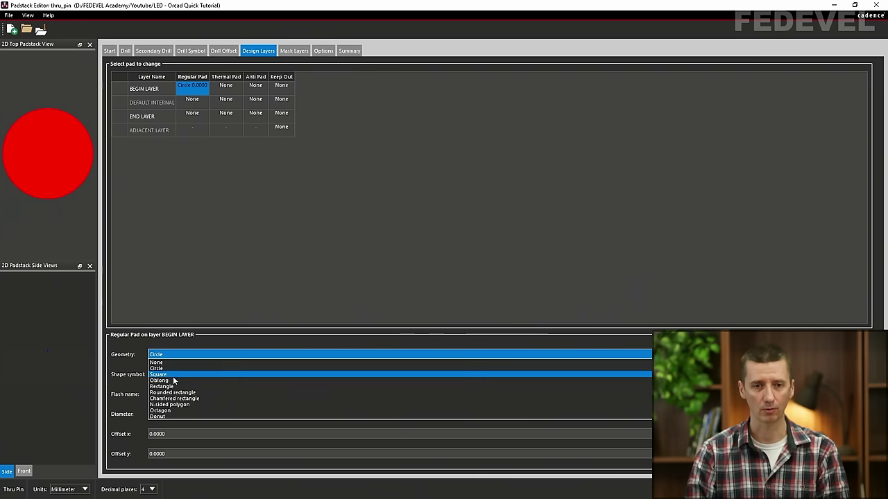
pyautogui.click(175, 380)
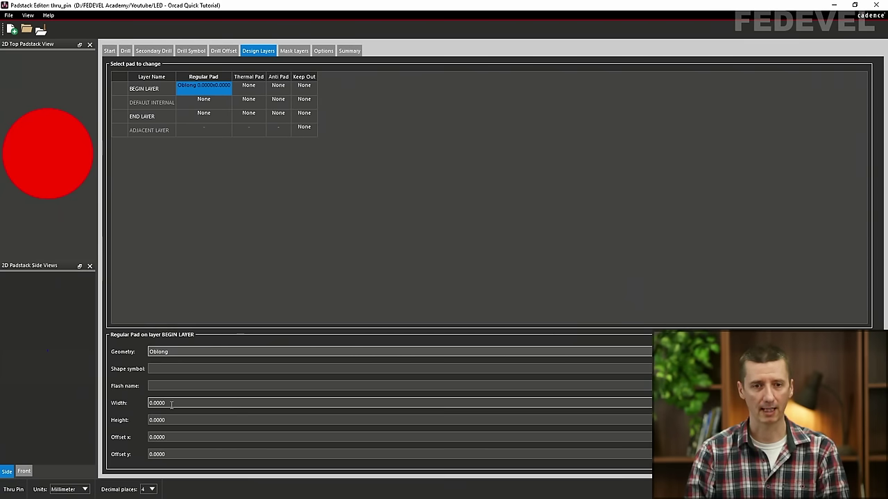
pyautogui.doubleClick(186, 403)
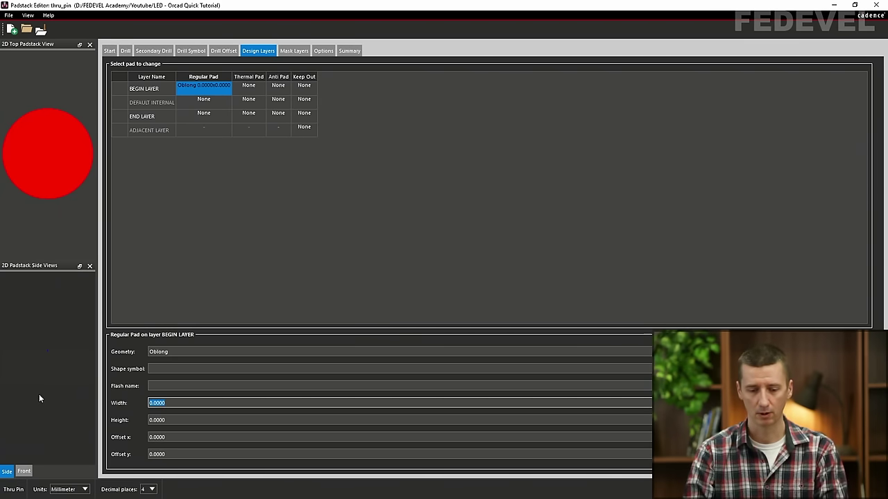
pyautogui.write('2')
pyautogui.press('Tab')
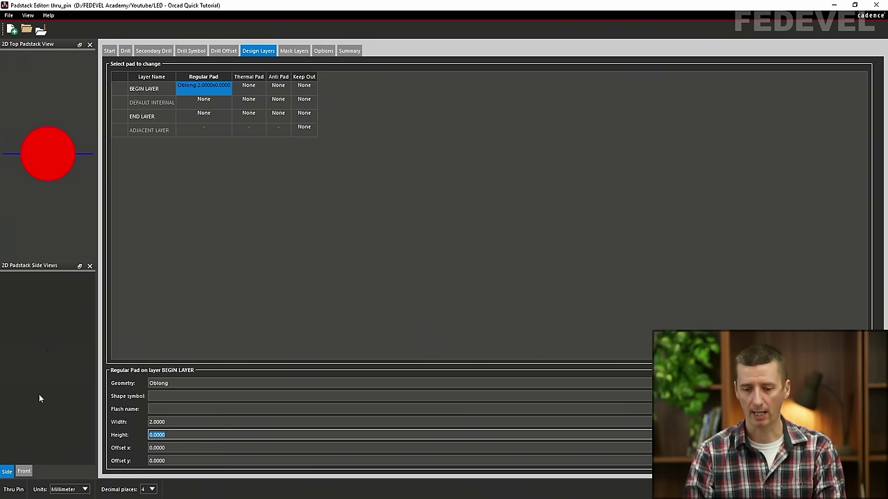
pyautogui.write('1.6')
pyautogui.press('Tab')
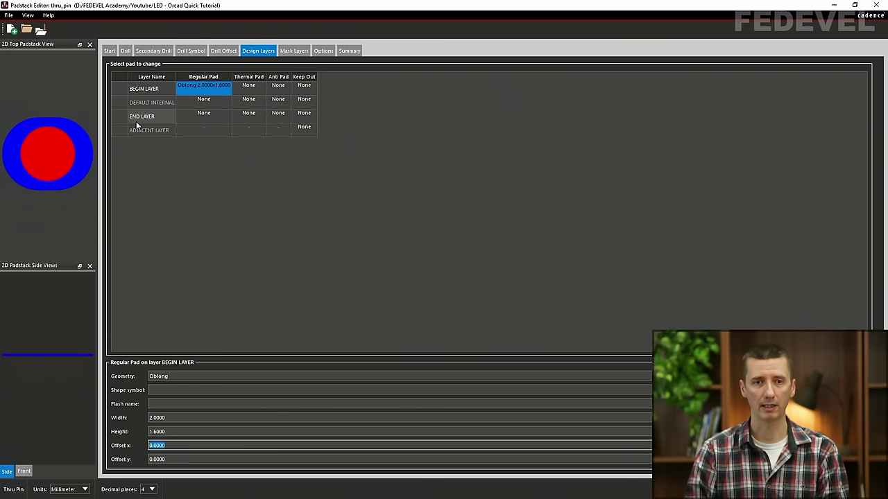
# Copy the BEGIN LAYER regular pad to the DEFAULT INTERNAL and END LAYER regular pads
pyautogui.click(200, 94)
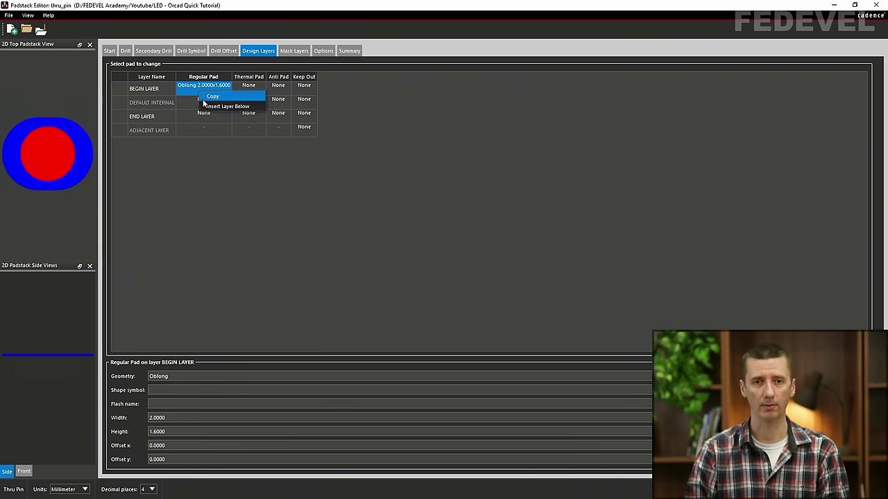
pyautogui.rightClick(192, 104)
pyautogui.click(193, 116)
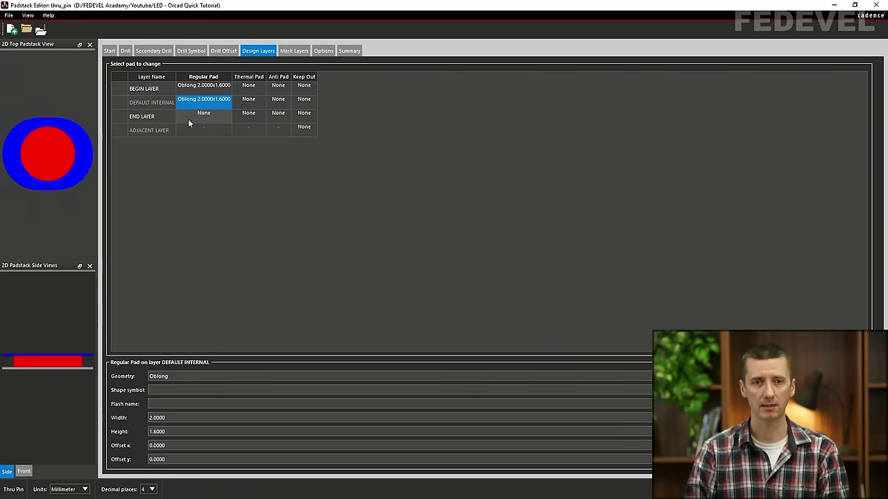
pyautogui.rightClick(184, 119)
pyautogui.click(199, 136)
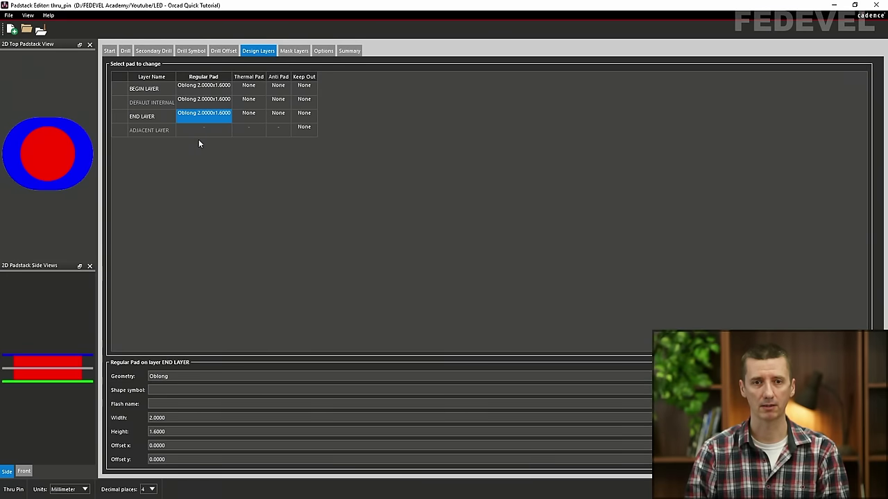
# Define the SOLDERMASK_TOP pad as an Oblong 2.2 mm wide and 1.8 mm high
pyautogui.click(294, 51)
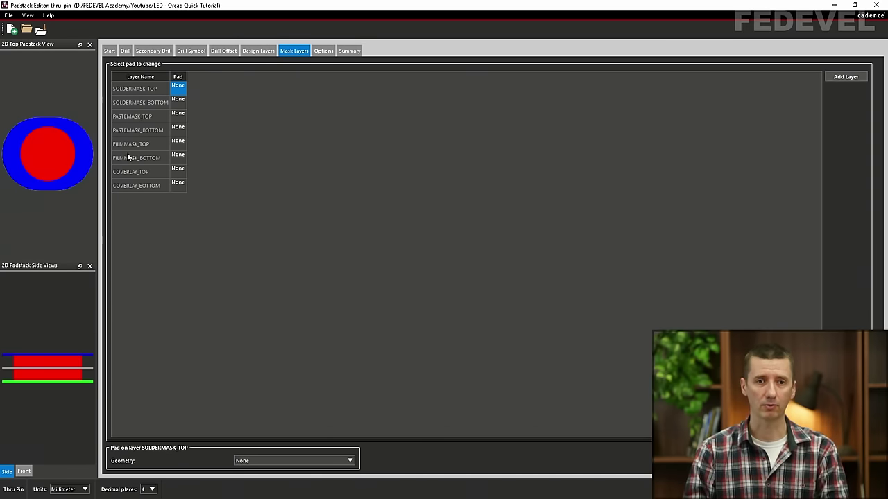
pyautogui.click(183, 88)
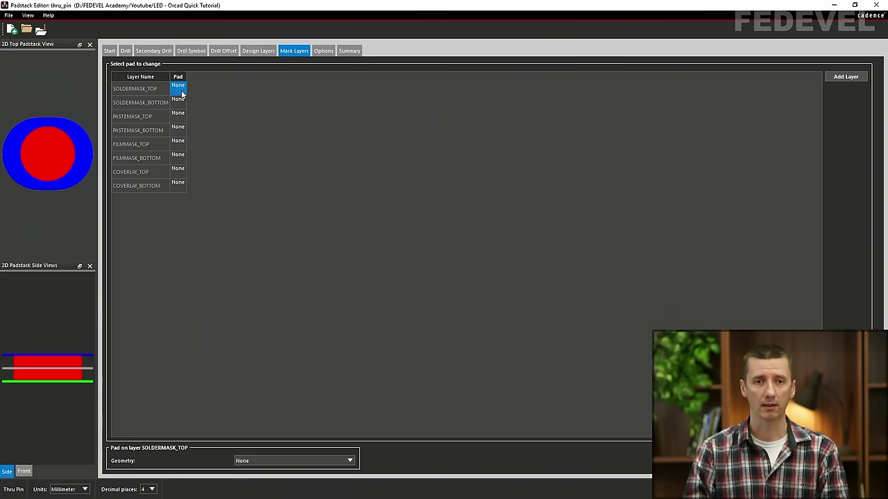
pyautogui.click(185, 99)
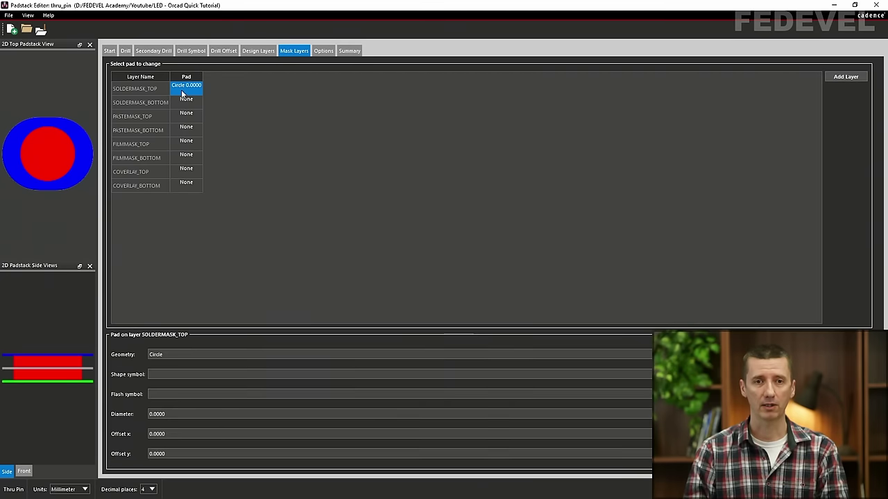
pyautogui.click(172, 355)
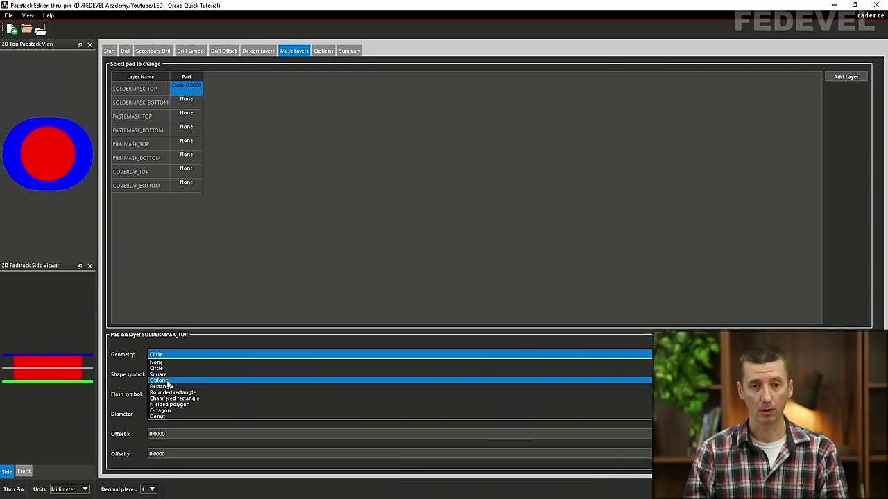
pyautogui.click(170, 381)
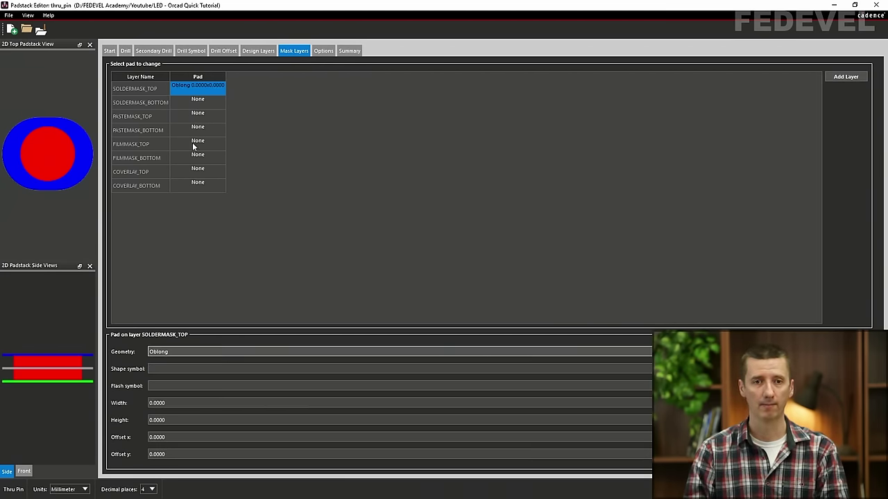
pyautogui.click(177, 405)
pyautogui.doubleClick(177, 404)
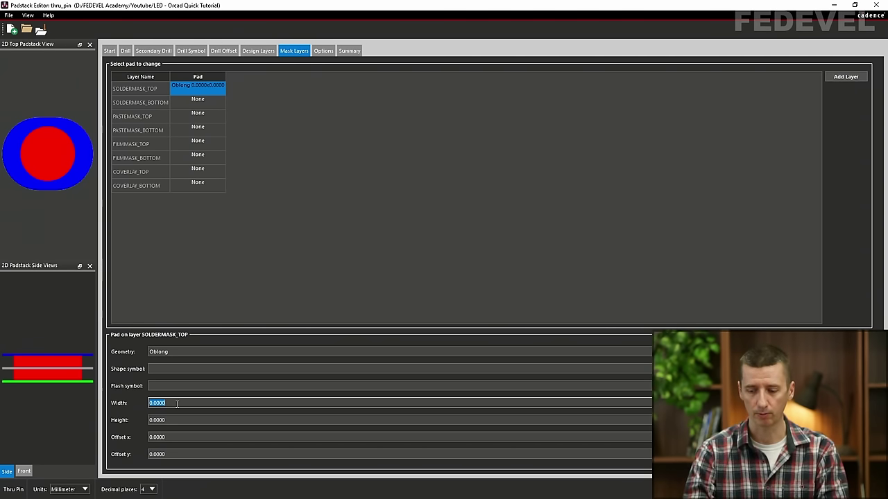
pyautogui.write('2.2')
pyautogui.press('Tab')
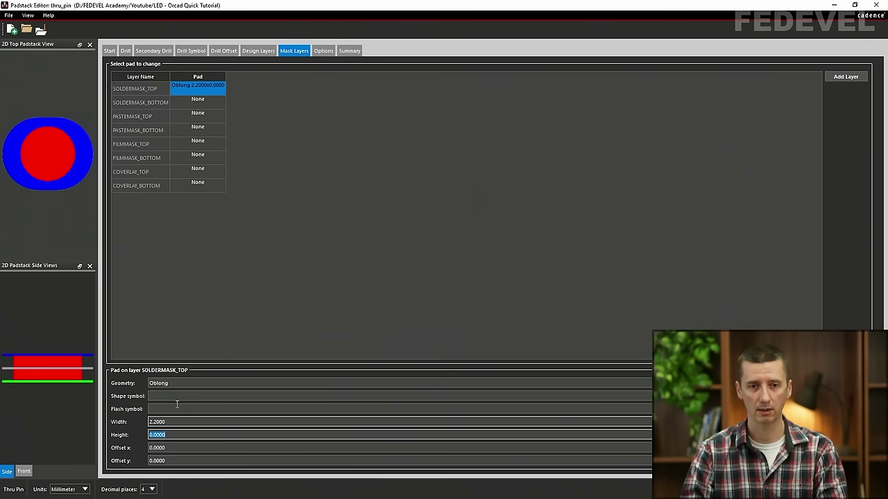
pyautogui.write('1.8')
pyautogui.press('Tab')
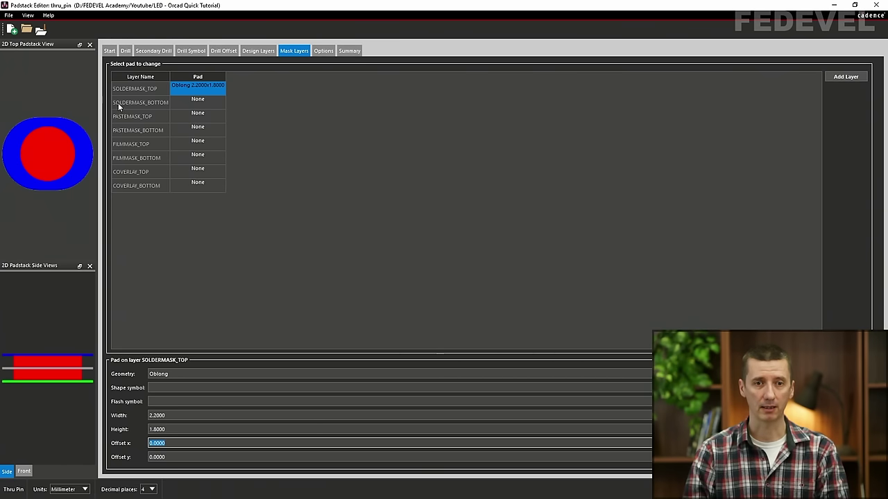
# Copy the SOLDERMASK_TOP pad definition to SOLDERMASK_BOTTOM
pyautogui.rightClick(205, 87)
pyautogui.click(210, 94)
pyautogui.rightClick(187, 101)
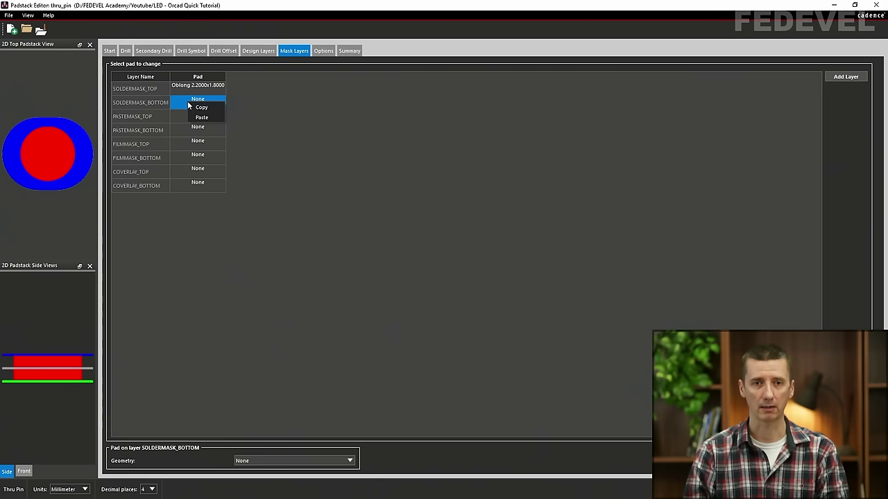
pyautogui.click(199, 118)
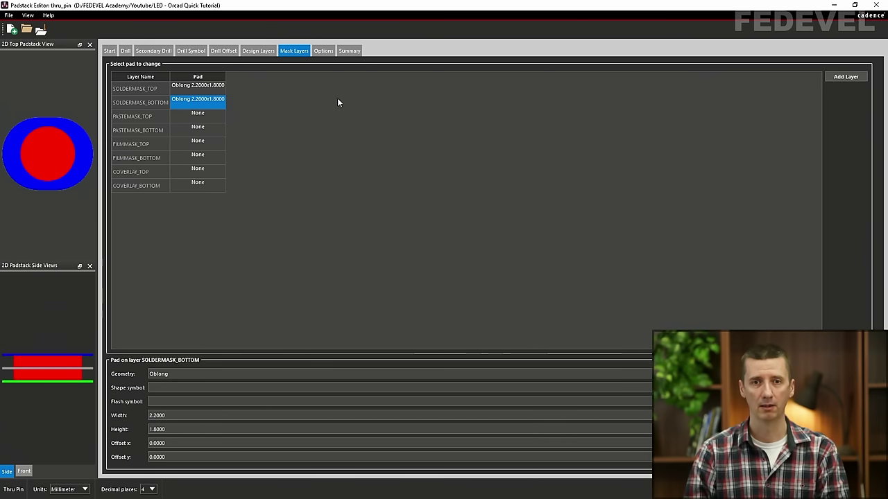
# Review the usage options and summary of the thru_pin padstack, and save it
pyautogui.click(325, 51)
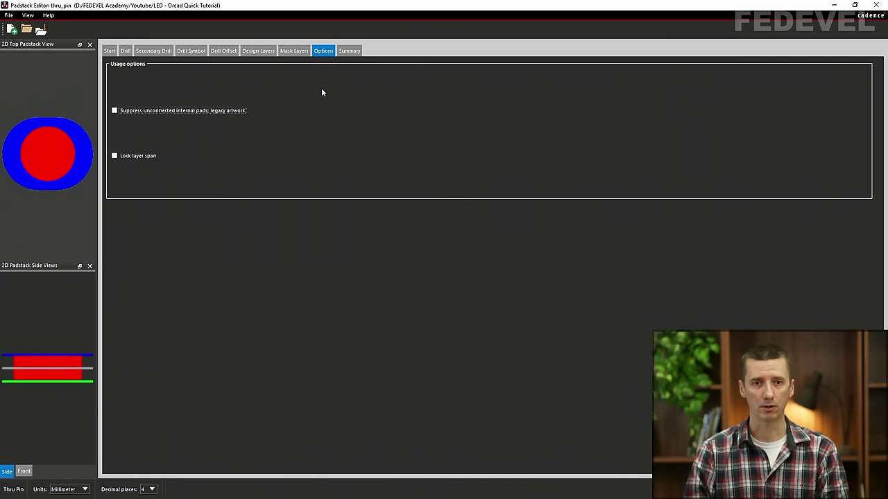
pyautogui.click(350, 51)
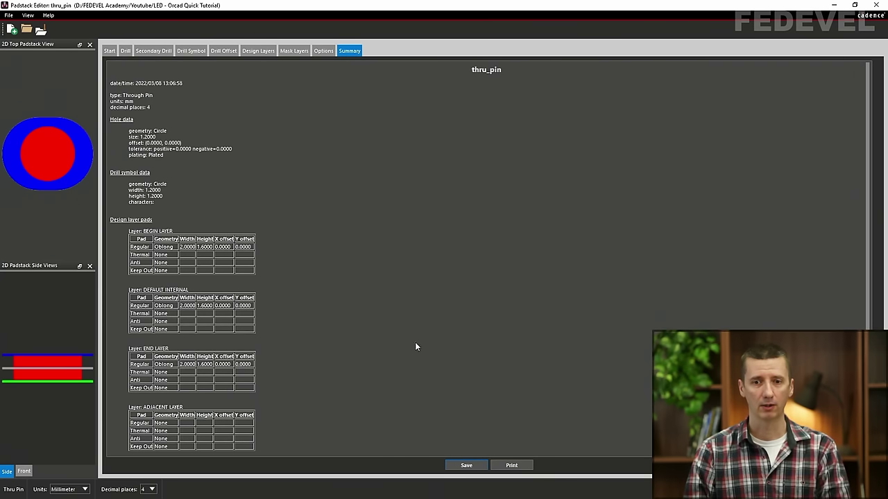
pyautogui.click(475, 465)
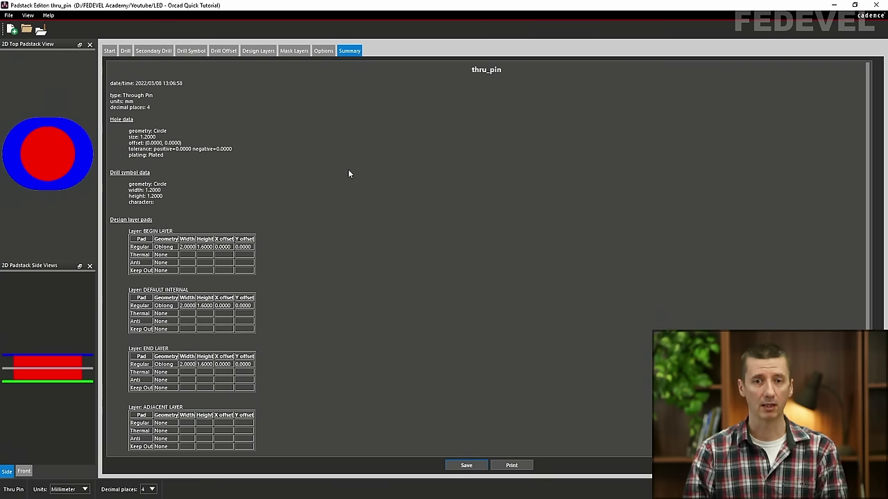
pyautogui.click(9, 15)
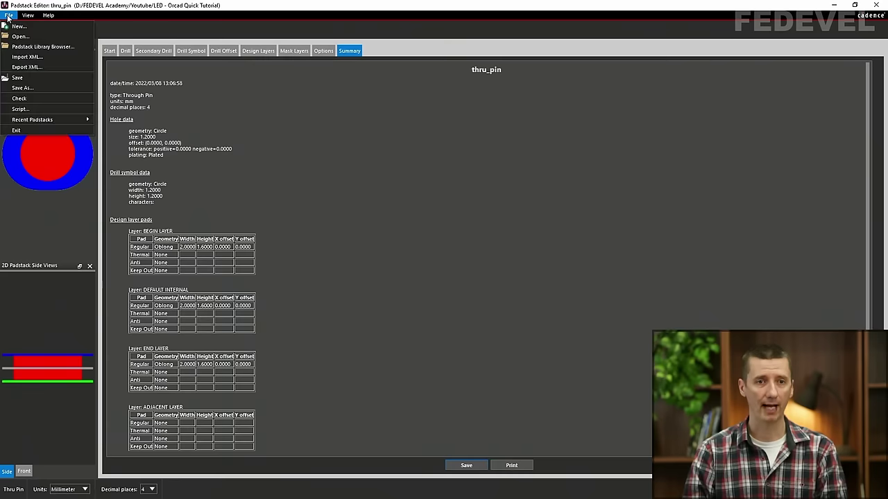
pyautogui.click(42, 78)
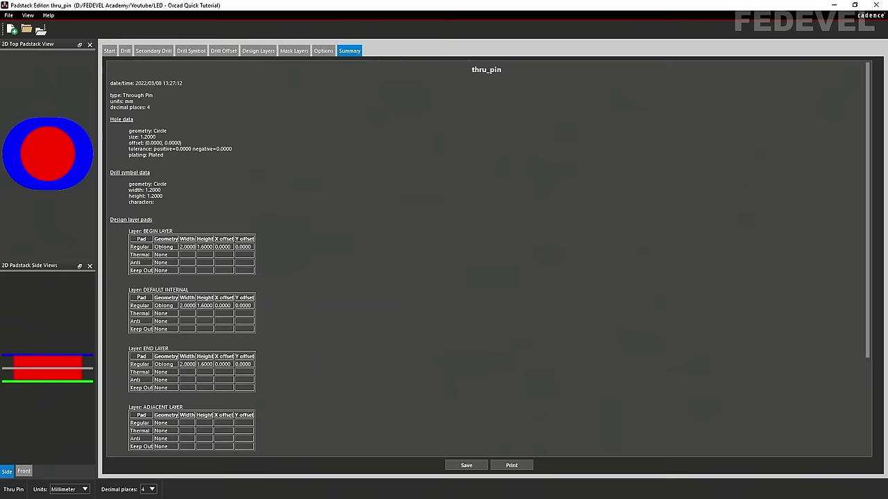
# Create a new SMD Pin padstack named res_pin with Rectangle pad geometry
pyautogui.click(9, 15)
pyautogui.click(19, 25)
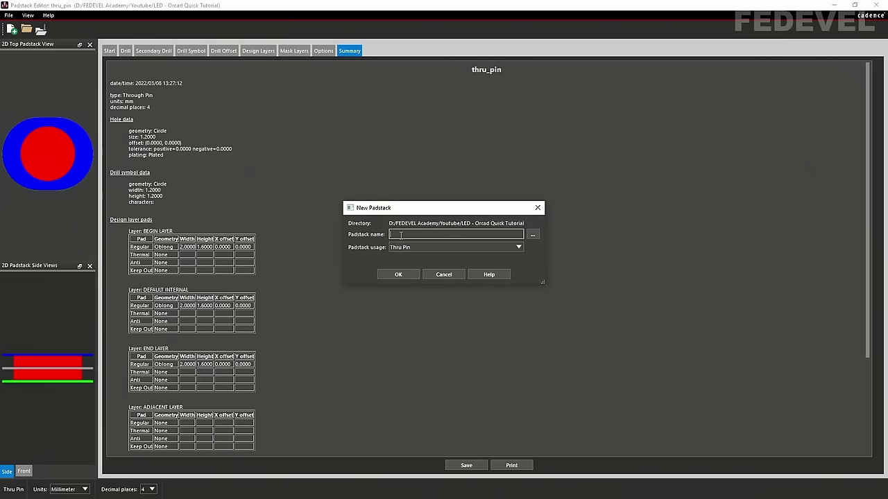
pyautogui.write('res_pin')
pyautogui.click(409, 248)
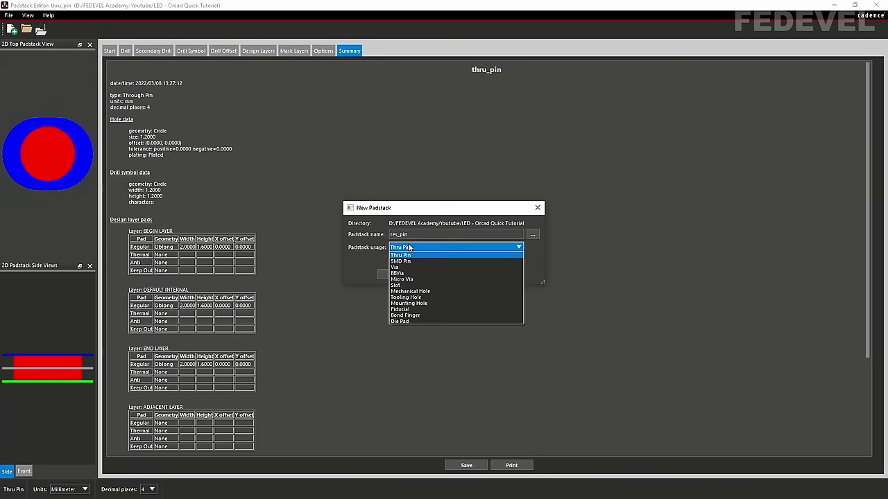
pyautogui.click(407, 260)
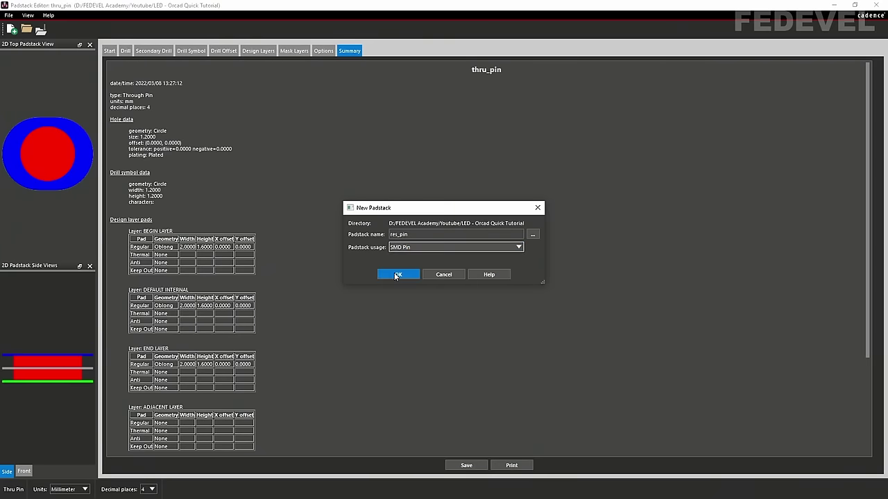
pyautogui.click(396, 274)
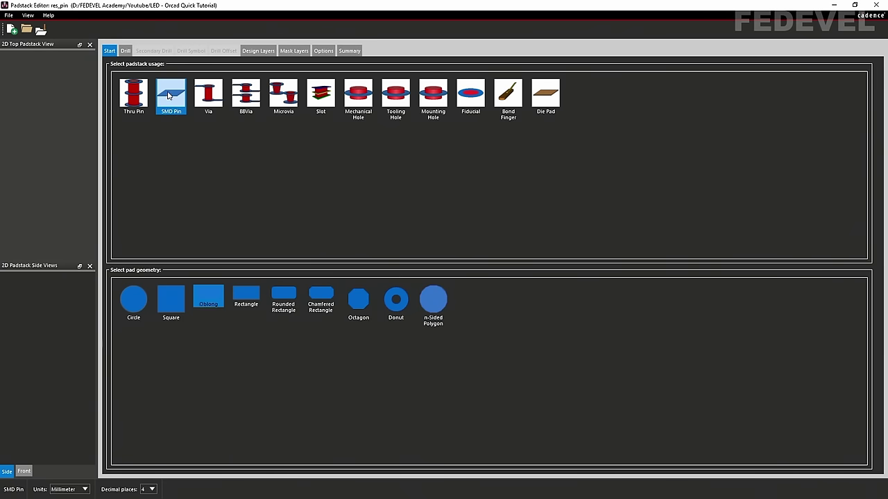
pyautogui.click(245, 292)
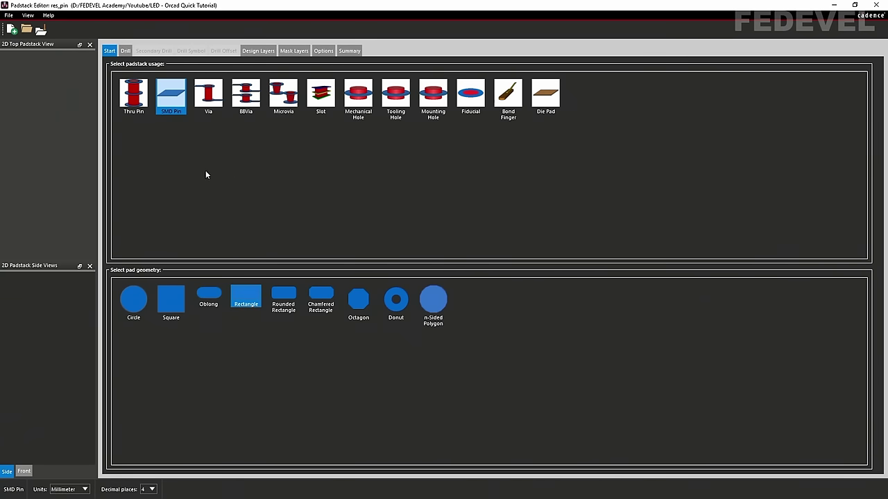
# Check the res_pin drill and design layer settings, then switch to the browser and open the AC0805FR-07360RL resistor's datasheet
pyautogui.click(125, 51)
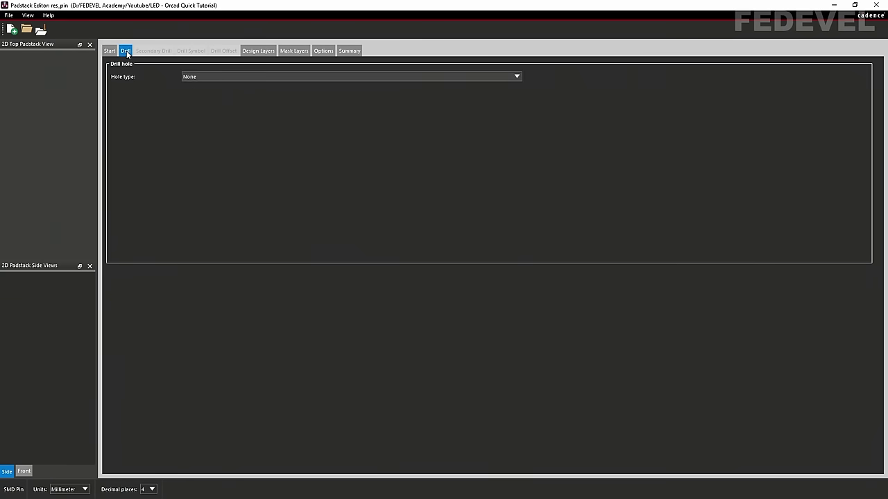
pyautogui.click(252, 51)
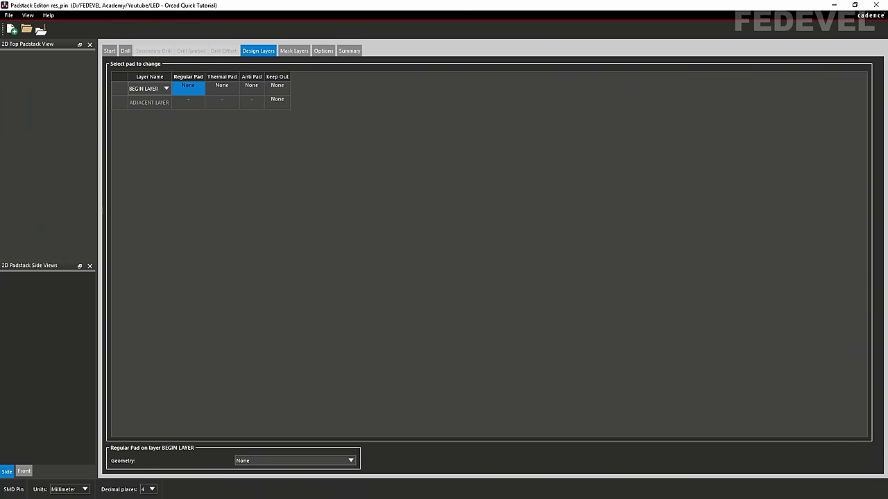
pyautogui.hotkey('alt', 'Tab')
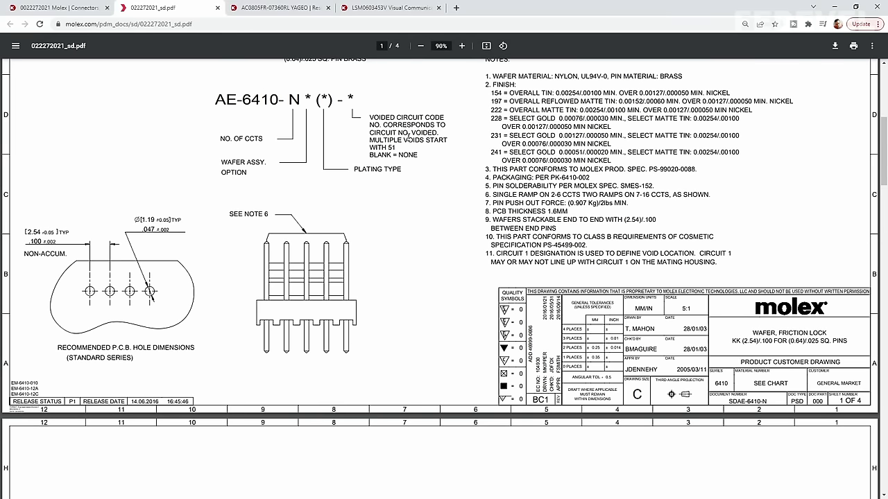
pyautogui.click(284, 8)
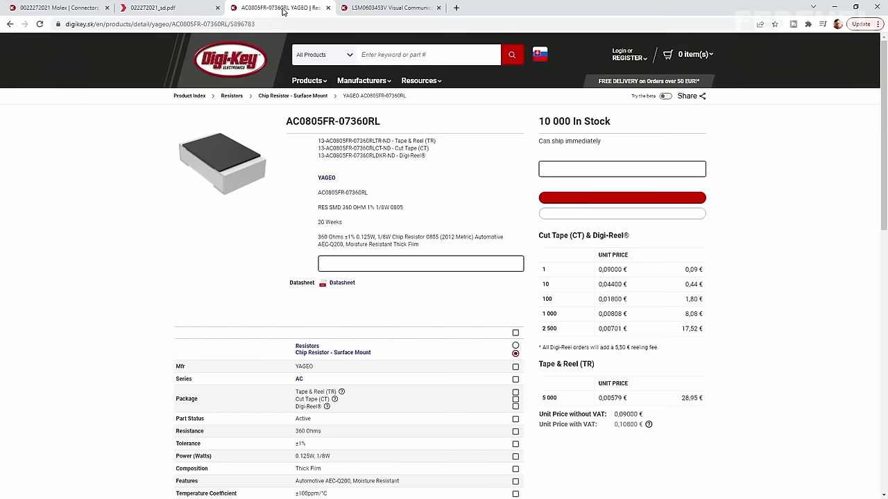
pyautogui.click(342, 283)
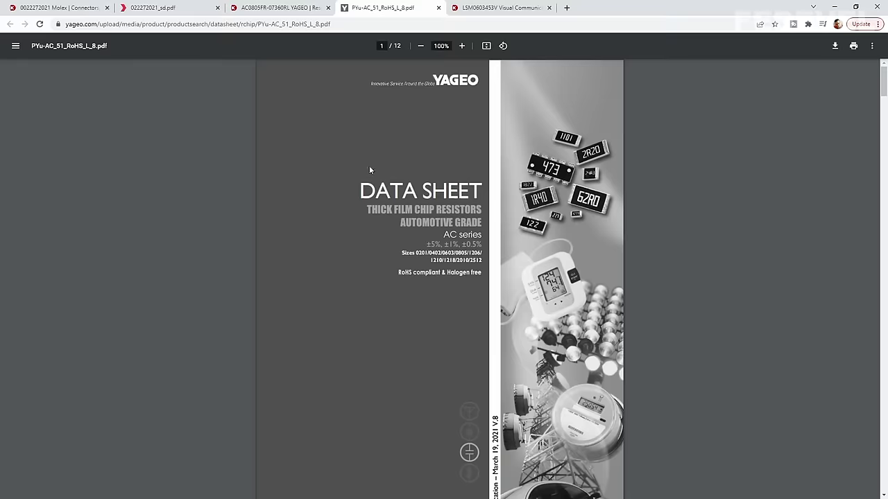
# Find the footprint section in the resistor datasheet, search Google for its "Chip resistors mounting" reference, and open YAGEO's mounting data sheet
pyautogui.scroll(-20, 376, 202)
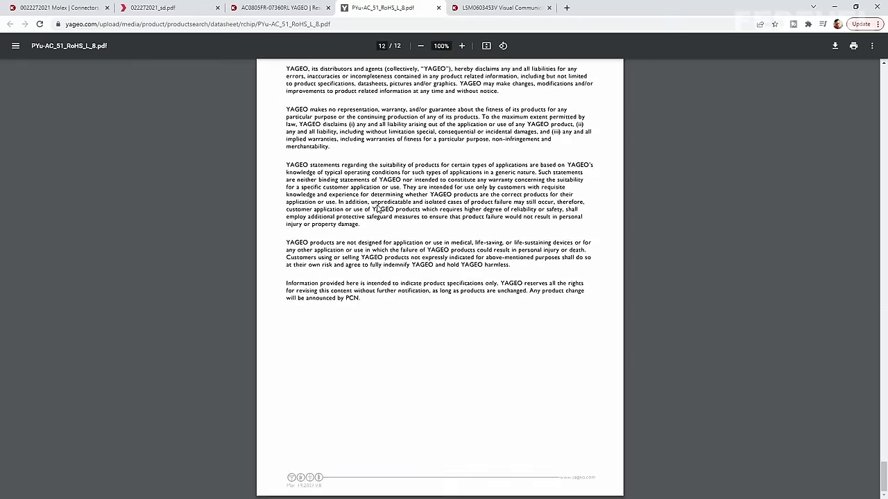
pyautogui.scroll(4, 378, 209)
pyautogui.scroll(9, 378, 209)
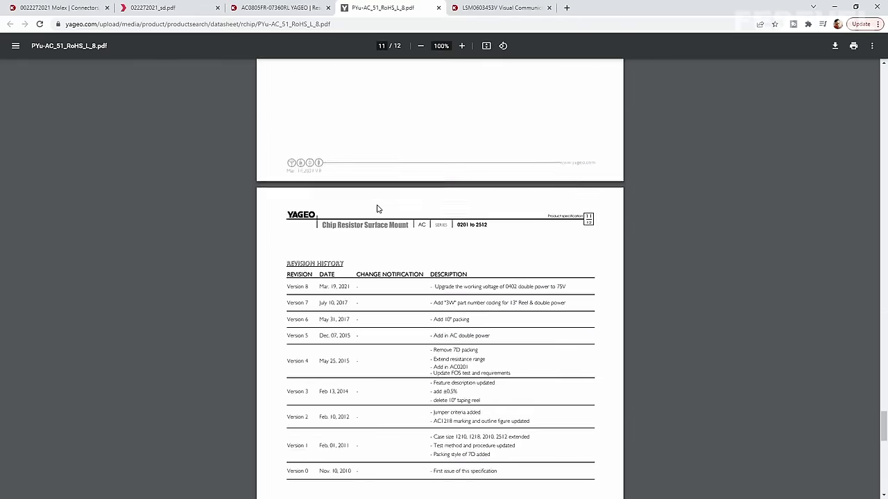
pyautogui.scroll(10, 378, 209)
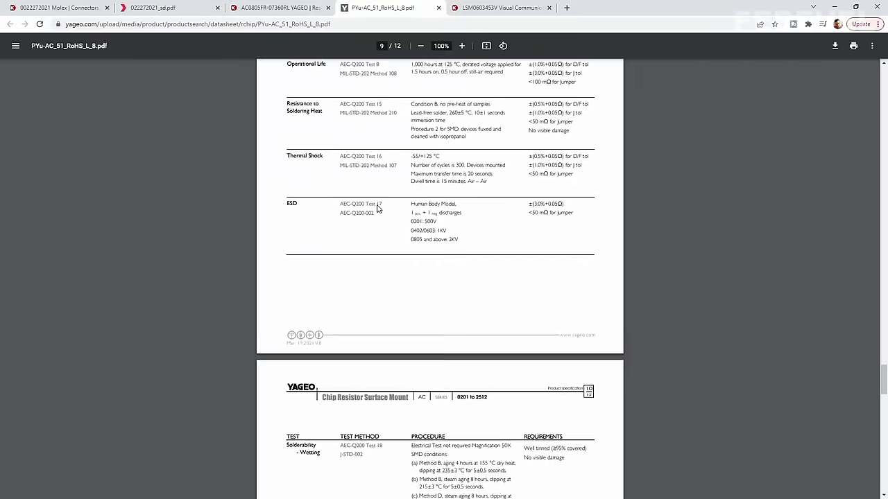
pyautogui.scroll(9, 378, 208)
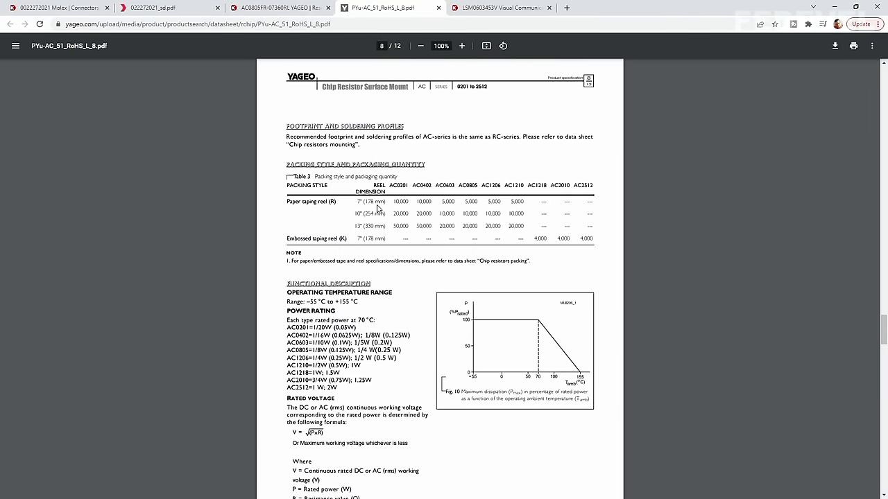
pyautogui.scroll(-1, 378, 209)
pyautogui.moveTo(287, 144); pyautogui.dragTo(354, 143)
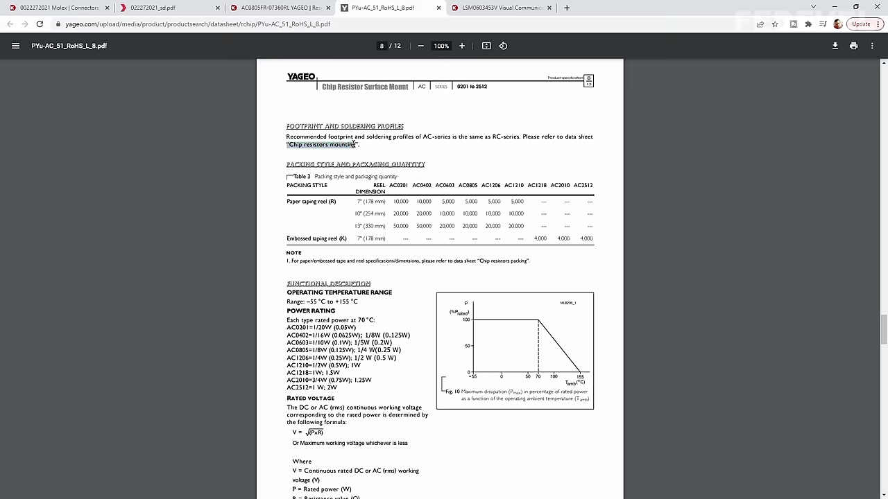
pyautogui.rightClick(341, 147)
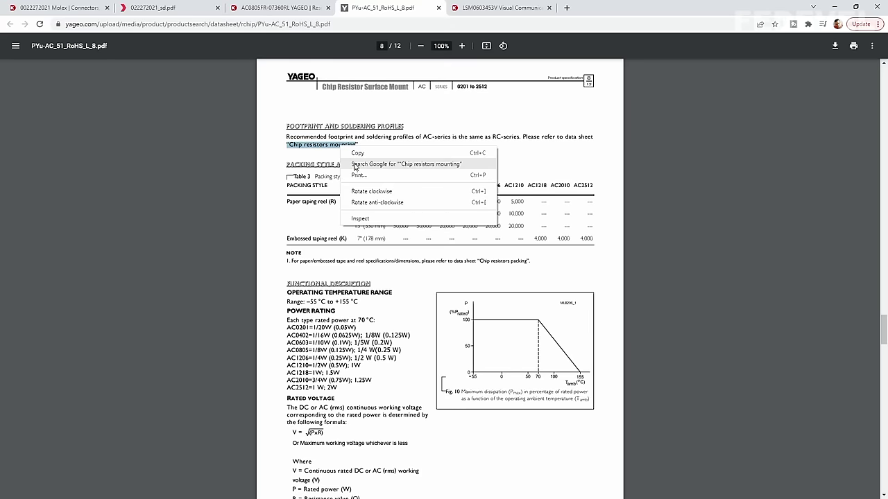
pyautogui.click(354, 161)
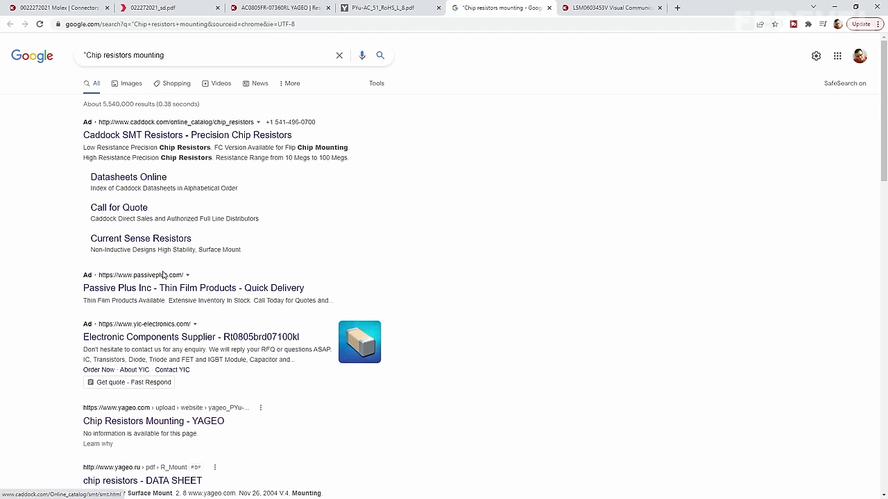
pyautogui.click(148, 422)
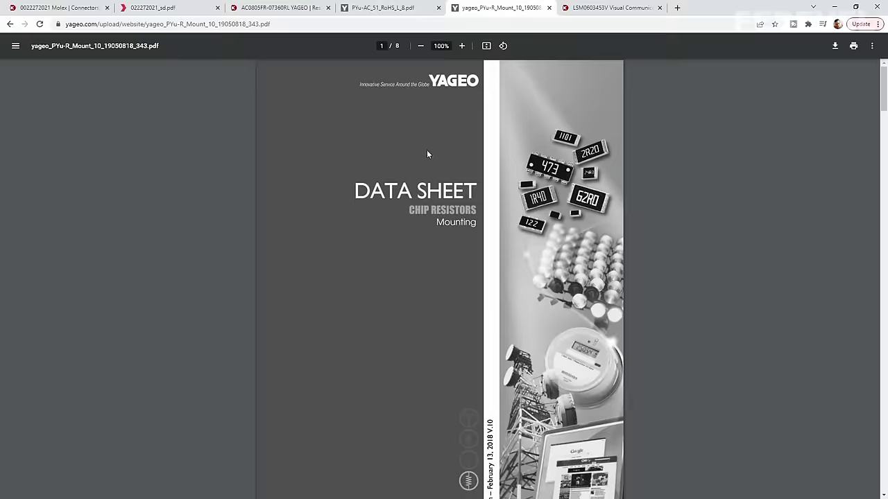
# Look up the 0805 reflow soldering footprint dimensions in the mounting data sheet and return to Padstack Editor
pyautogui.scroll(-18, 426, 154)
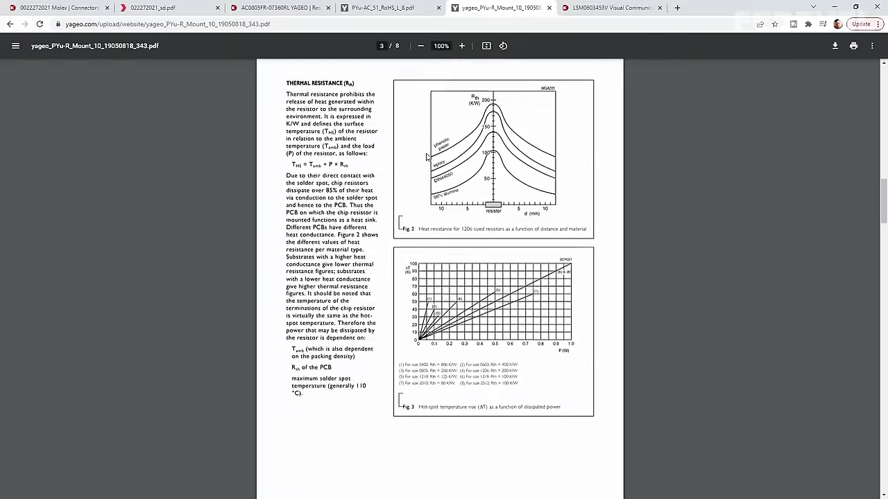
pyautogui.scroll(-5, 427, 156)
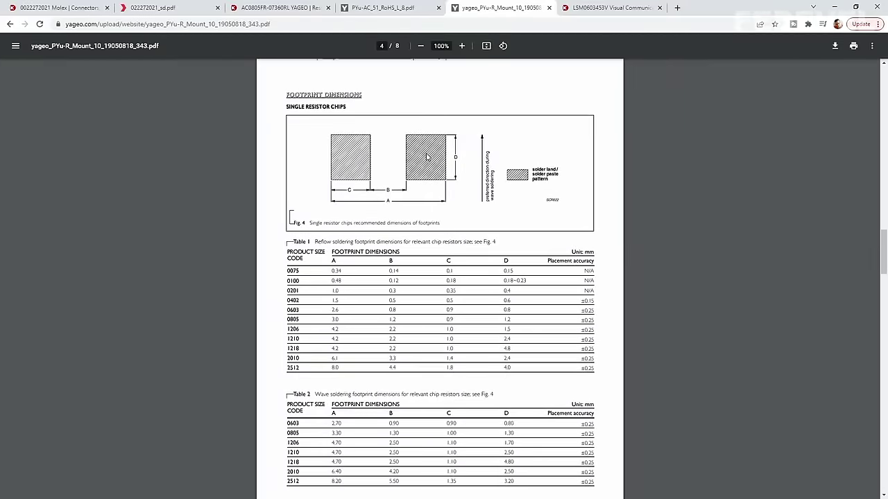
pyautogui.scroll(1, 411, 200)
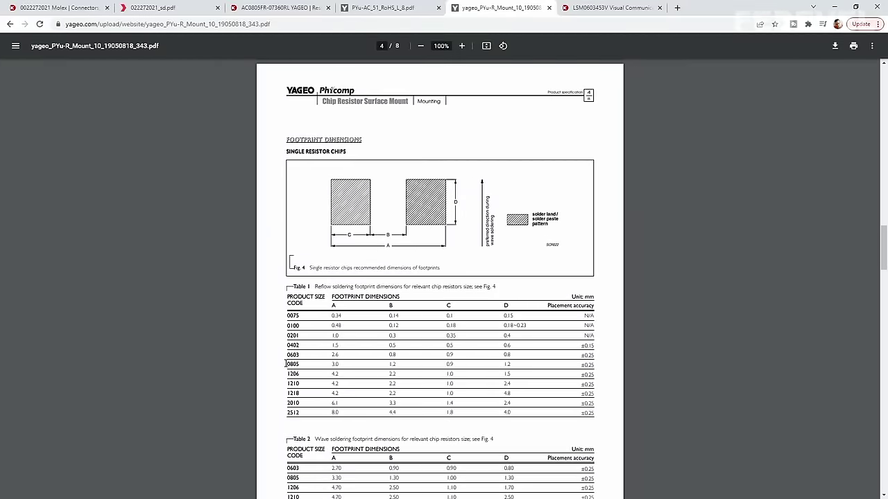
pyautogui.moveTo(386, 365); pyautogui.dragTo(518, 367)
pyautogui.click(832, 5)
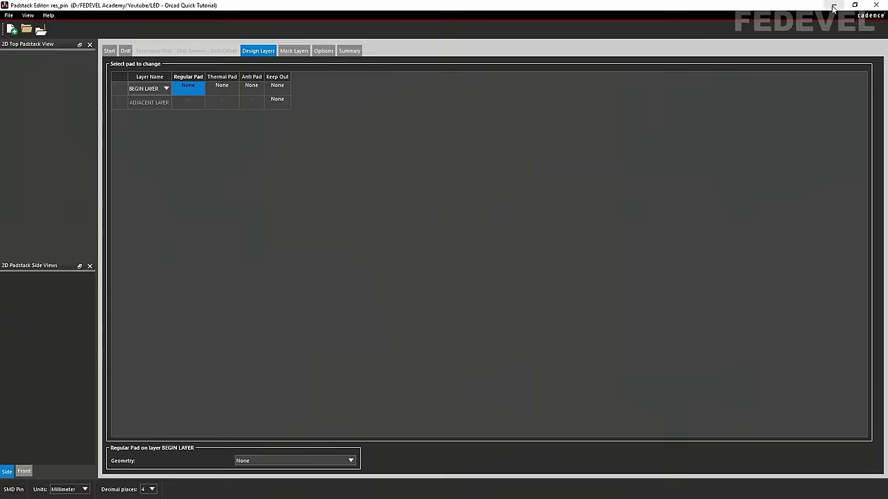
# Define the regular pad on BEGIN LAYER as a rectangle 0.9 mm wide and 1.2 mm high
pyautogui.click(185, 91)
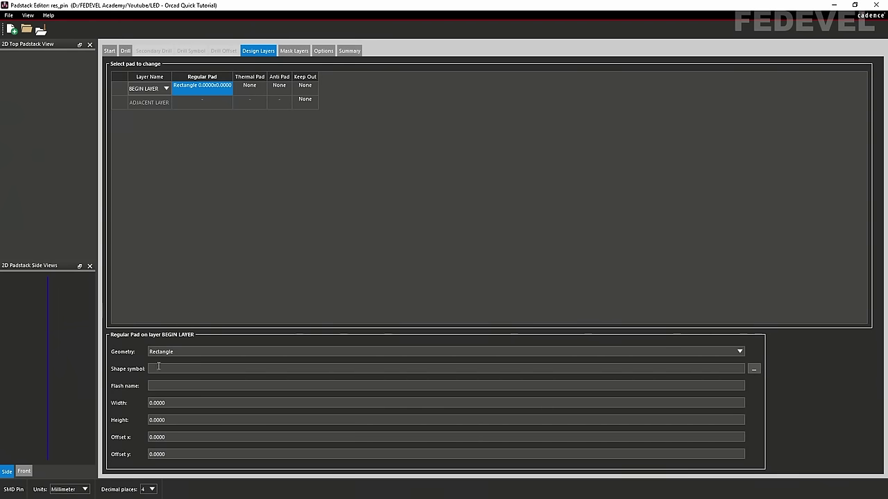
pyautogui.click(177, 403)
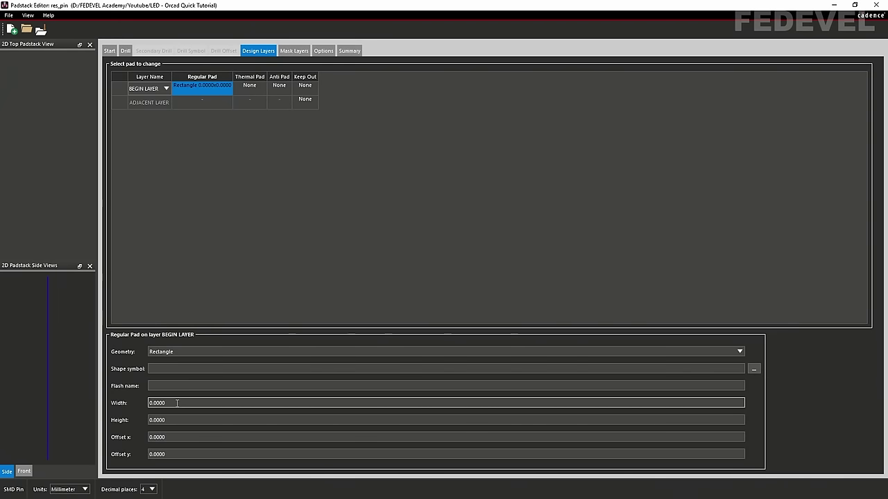
pyautogui.doubleClick(177, 403)
pyautogui.write('0.9')
pyautogui.press('Tab')
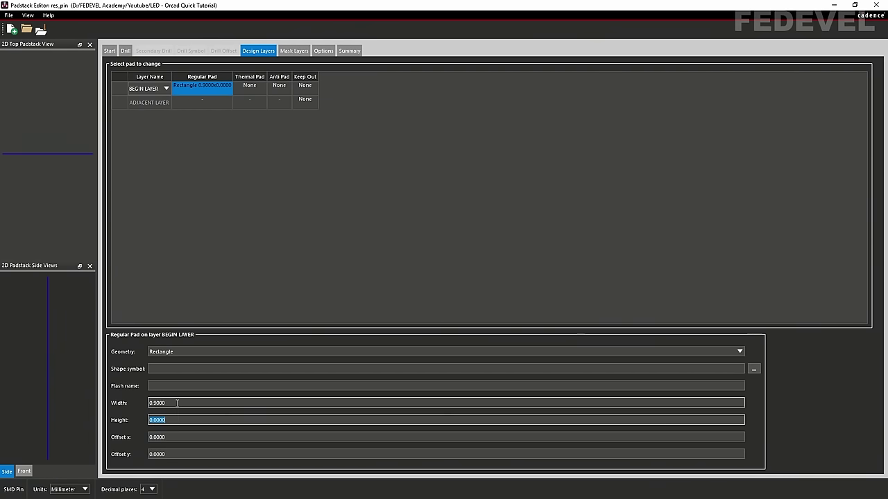
pyautogui.write('1.2')
pyautogui.press('Tab')
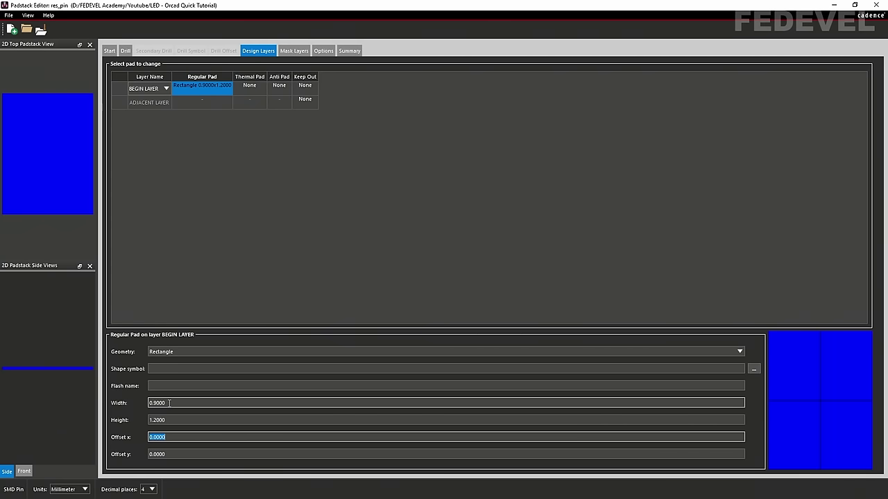
# Add a rectangular pad to the SOLDERMASK_TOP mask layer and set its width to 1.1 mm
pyautogui.click(293, 52)
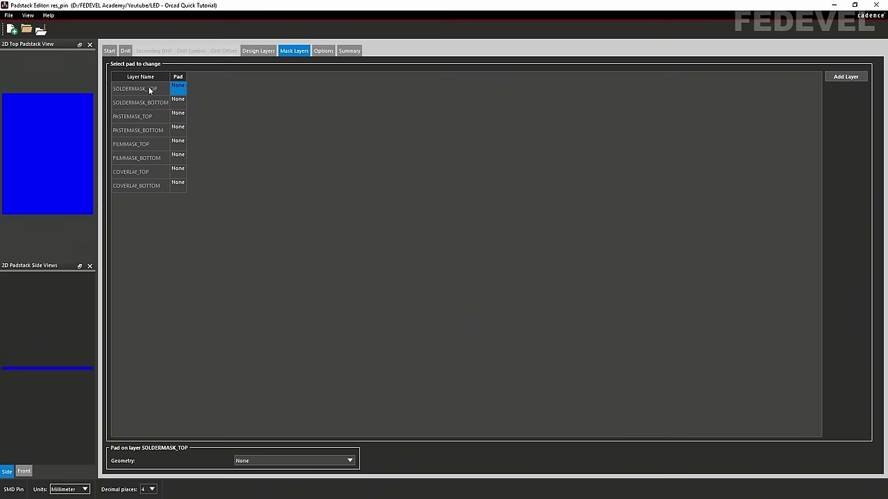
pyautogui.doubleClick(178, 89)
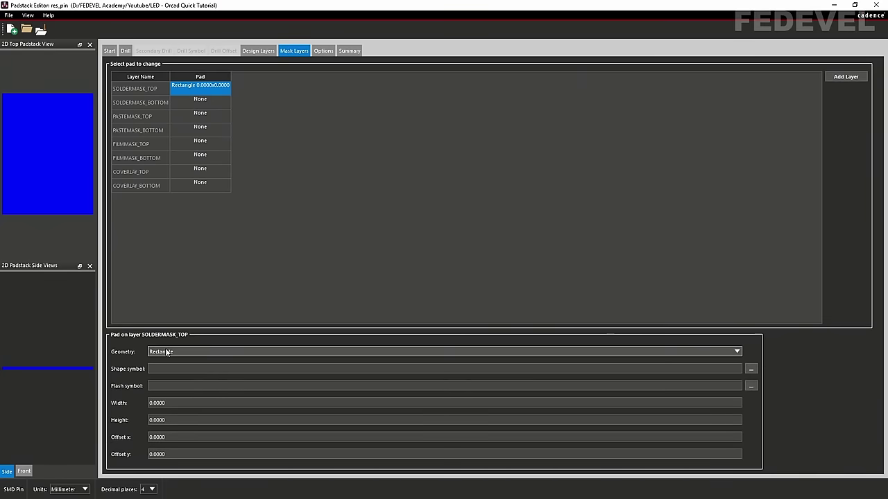
pyautogui.click(182, 405)
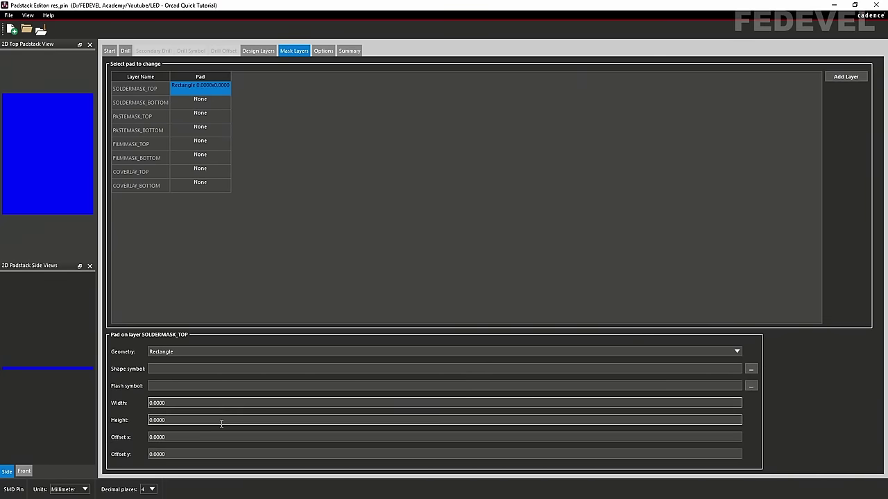
pyautogui.hotkey('ctrl', 'a')
pyautogui.write('1.1')
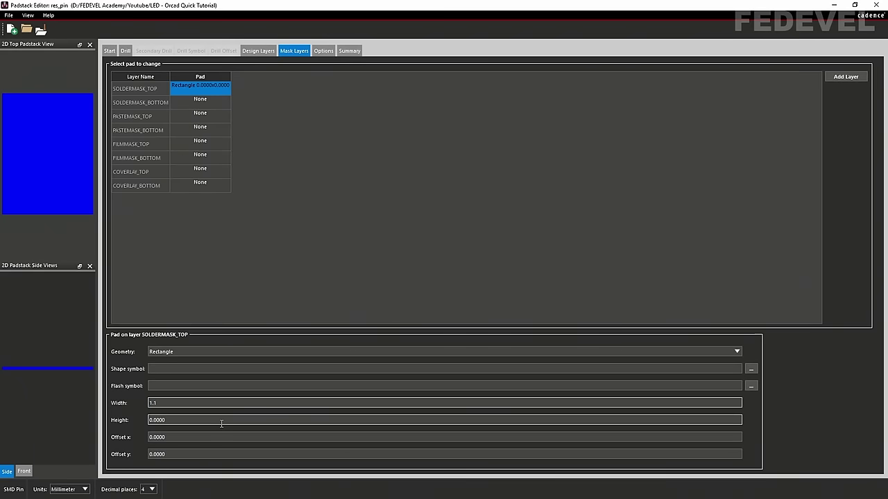
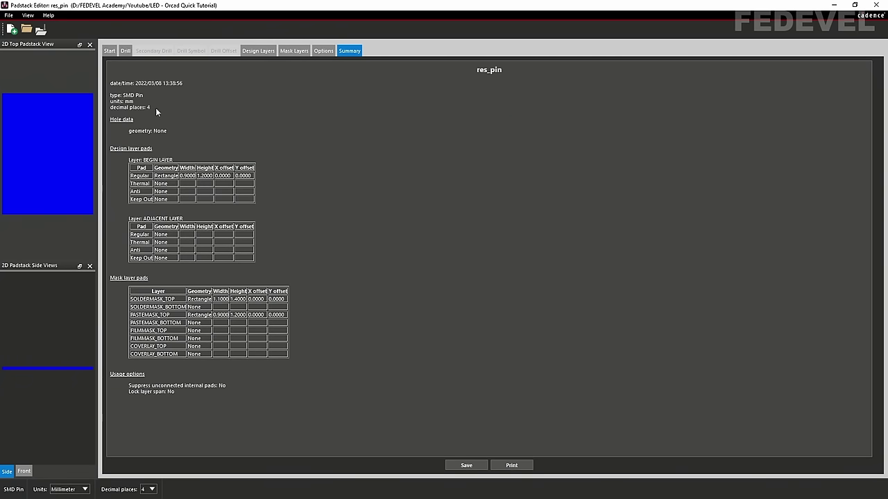
# Create a new padstack named led_pin with SMD Pin as its usage
pyautogui.click(10, 19)
pyautogui.click(19, 26)
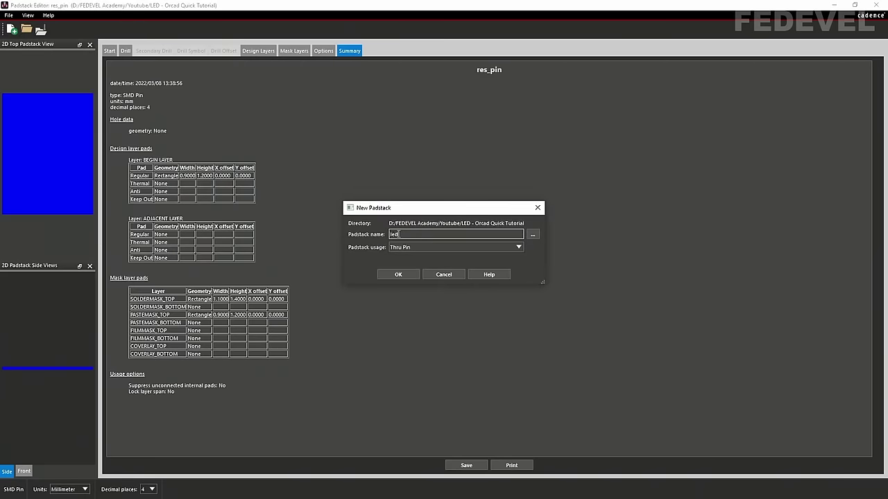
pyautogui.click(430, 246)
pyautogui.click(416, 262)
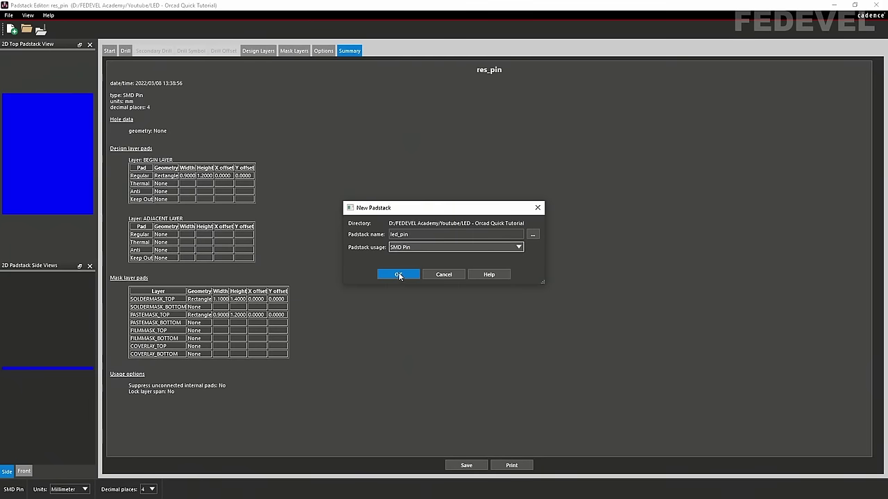
pyautogui.click(396, 273)
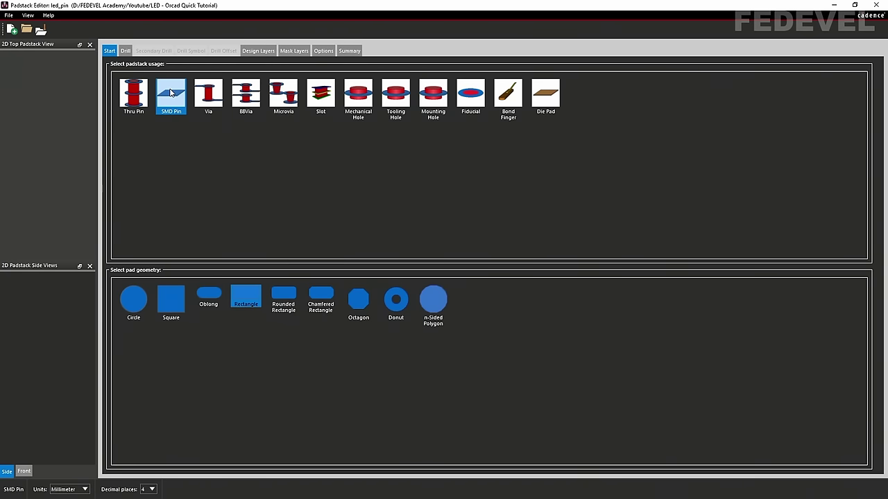
# Open led_pin's design layers, look through the LSM0603453V LED datasheet in the browser for pad dimensions, and return to Padstack Editor
pyautogui.click(126, 51)
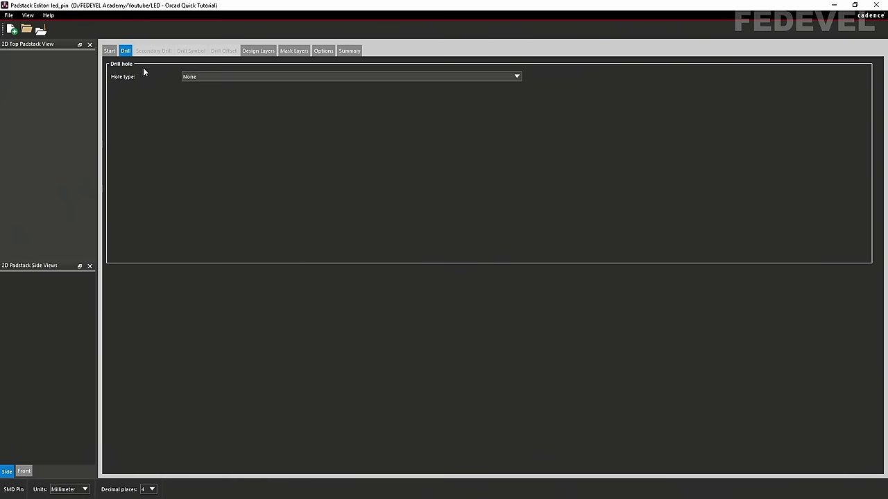
pyautogui.click(260, 52)
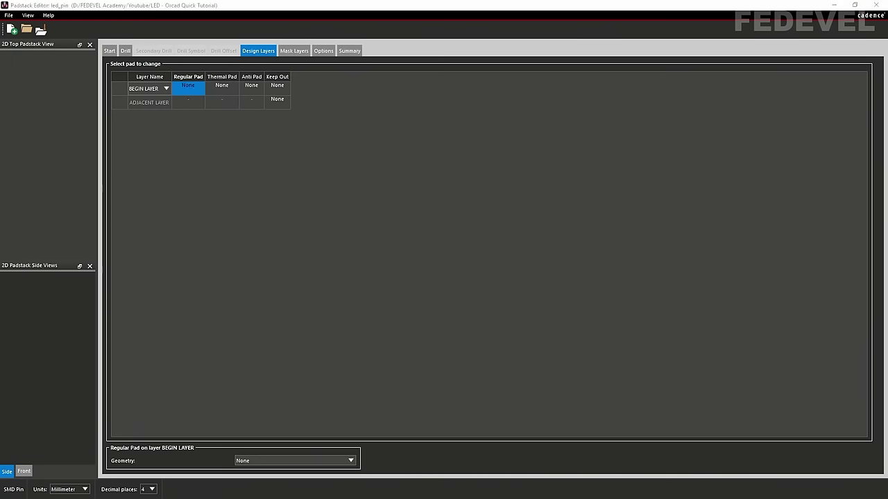
pyautogui.hotkey('alt', 'Tab')
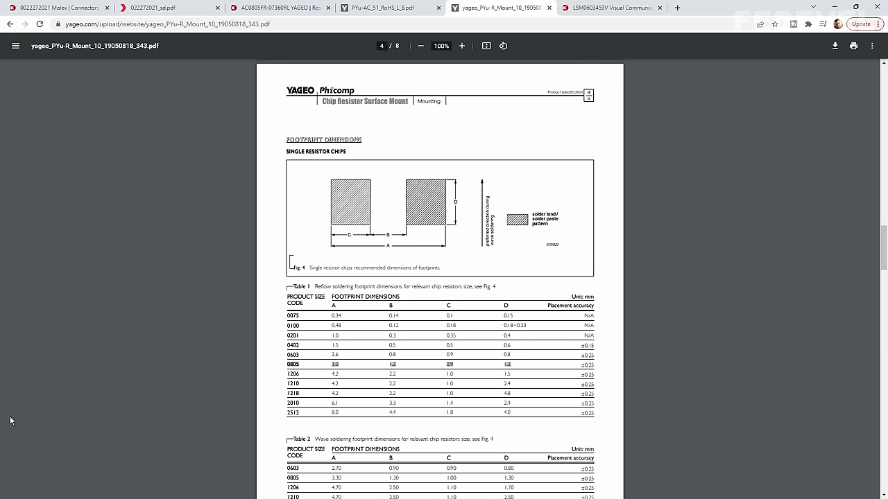
pyautogui.click(596, 8)
pyautogui.click(350, 274)
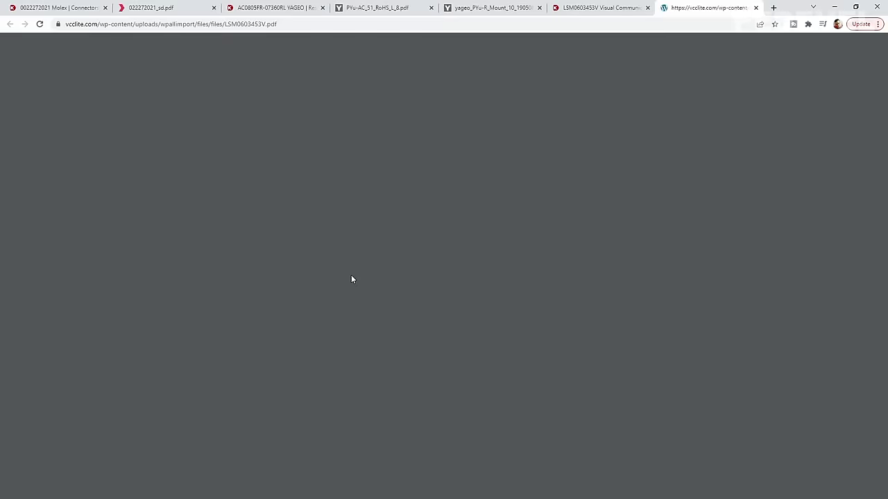
pyautogui.scroll(-2, 357, 208)
pyautogui.scroll(-12, 358, 189)
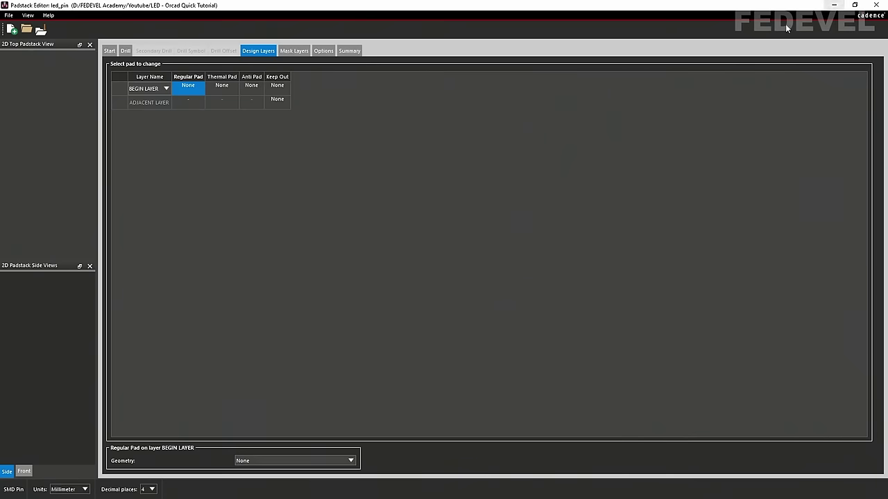
pyautogui.click(833, 7)
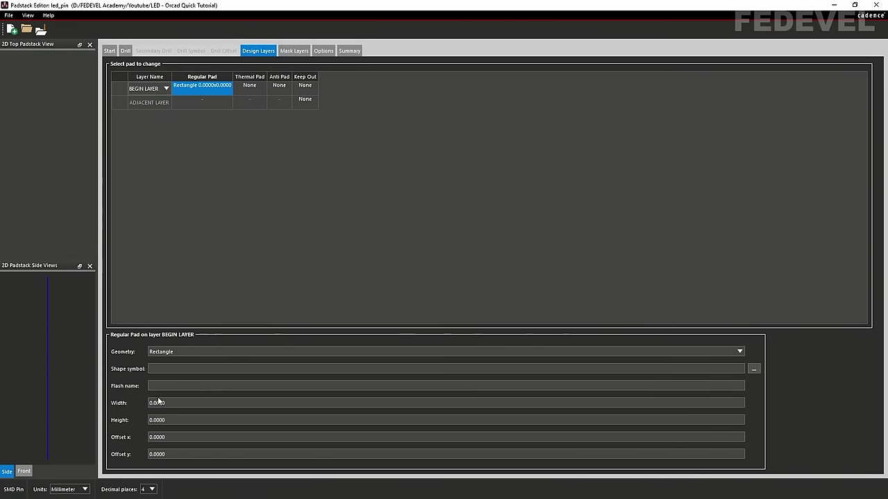
# Set the rectangular regular pad on BEGIN LAYER to 0.7 mm wide and 0.7 mm high
pyautogui.click(167, 403)
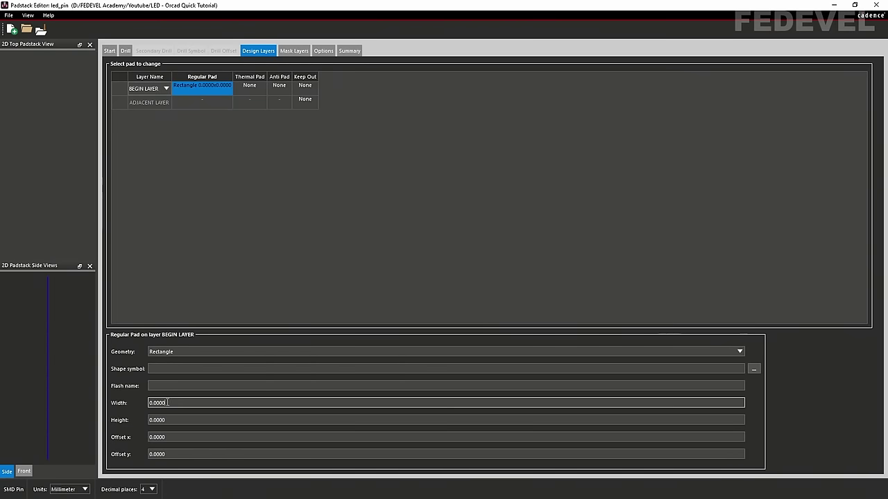
pyautogui.click(199, 419)
pyautogui.hotkey('ctrl', 'a')
pyautogui.write('0.7')
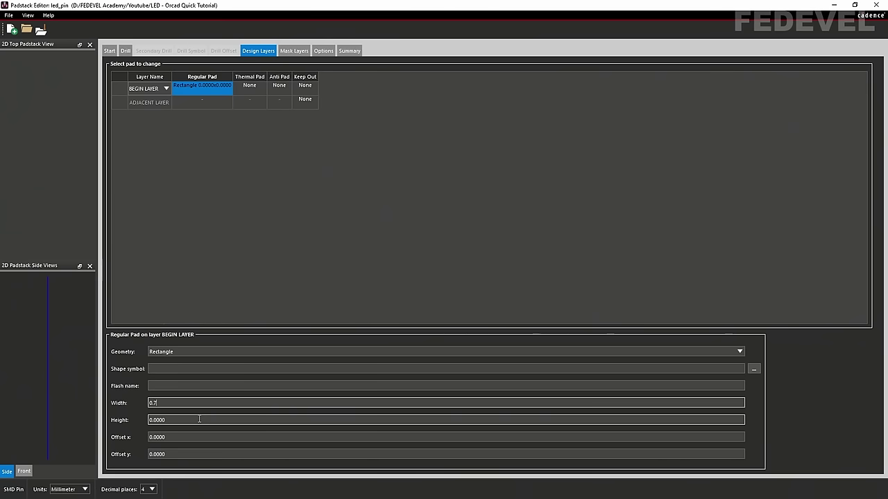
pyautogui.press('Tab')
pyautogui.write('0.')
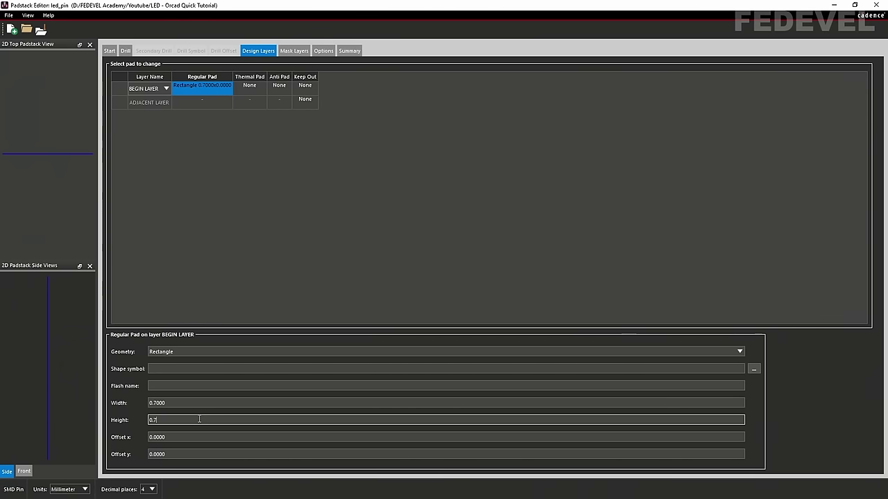
pyautogui.write('7')
pyautogui.press('Tab')
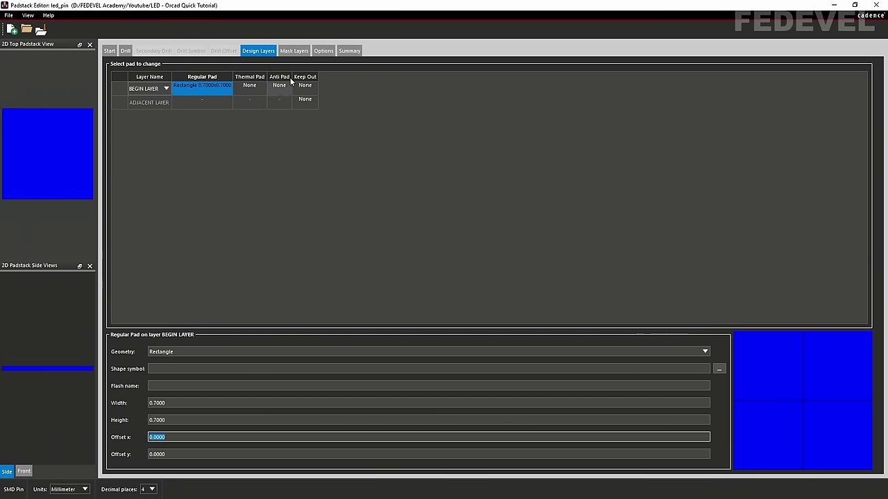
# Add a rectangular pad 0.9 mm wide and 0.9 mm high to the SOLDERMASK_TOP mask layer
pyautogui.click(294, 50)
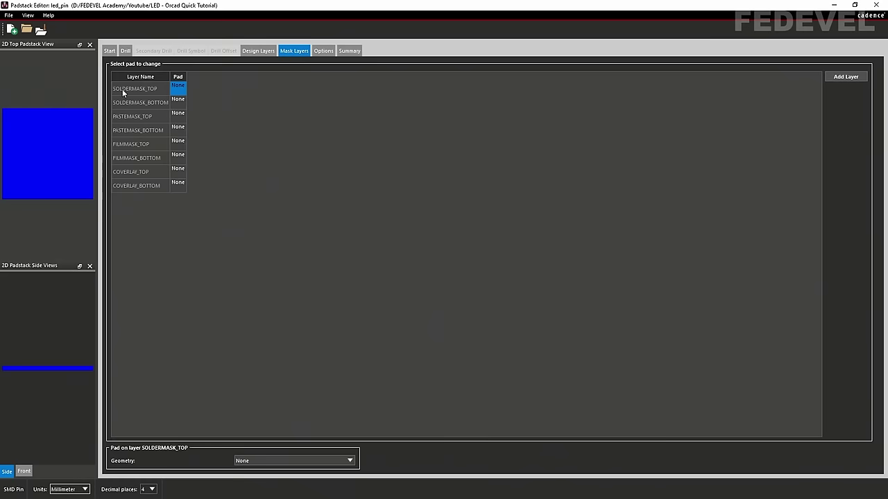
pyautogui.doubleClick(173, 88)
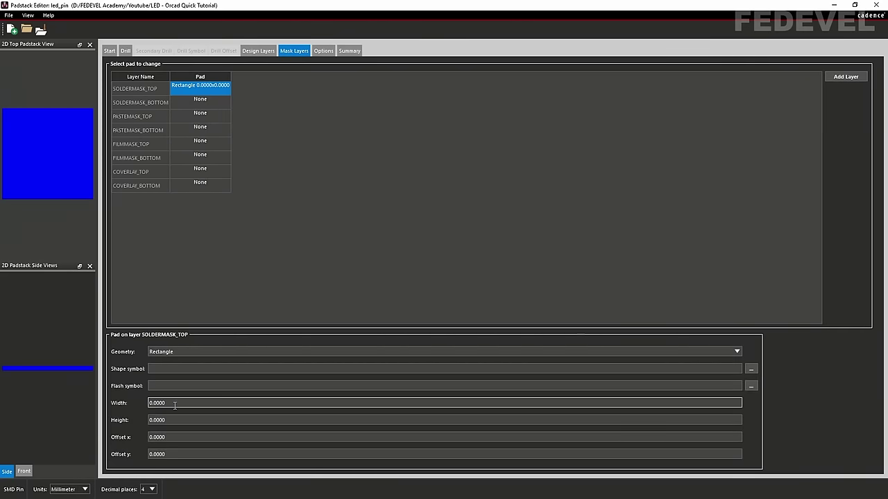
pyautogui.press('Tab')
pyautogui.write('0')
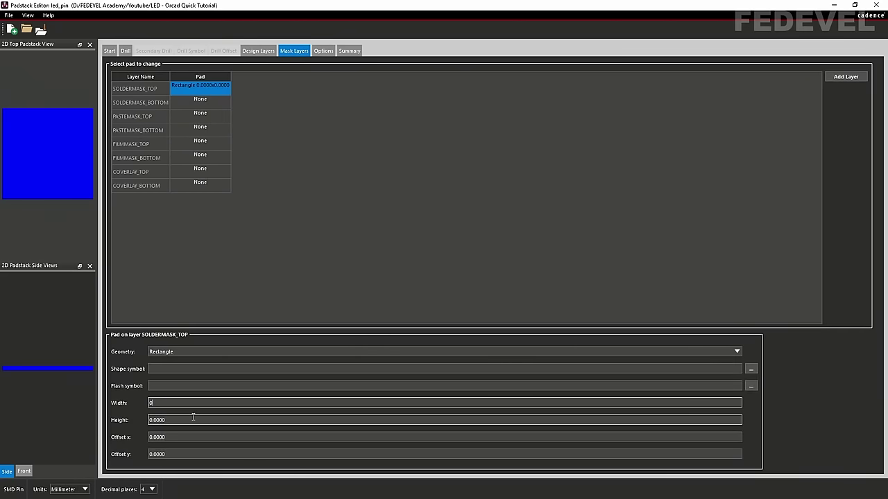
pyautogui.write('.9')
pyautogui.press('Tab')
pyautogui.write('0.')
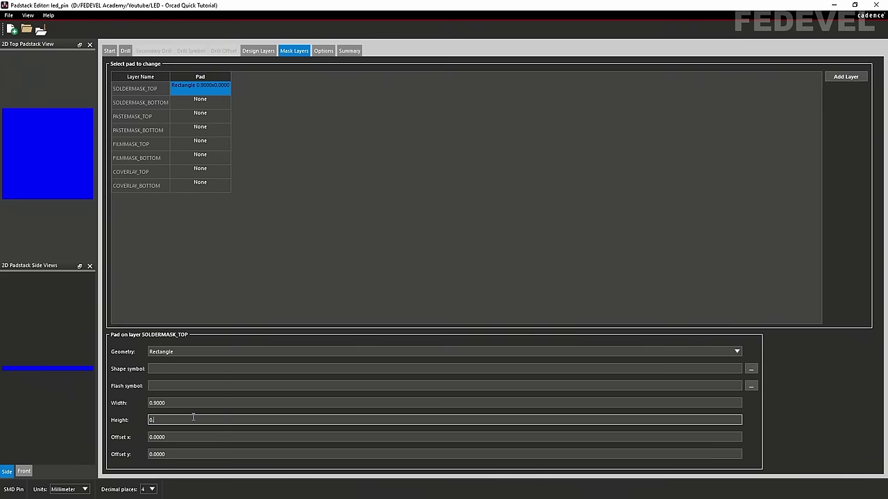
pyautogui.press('Tab')
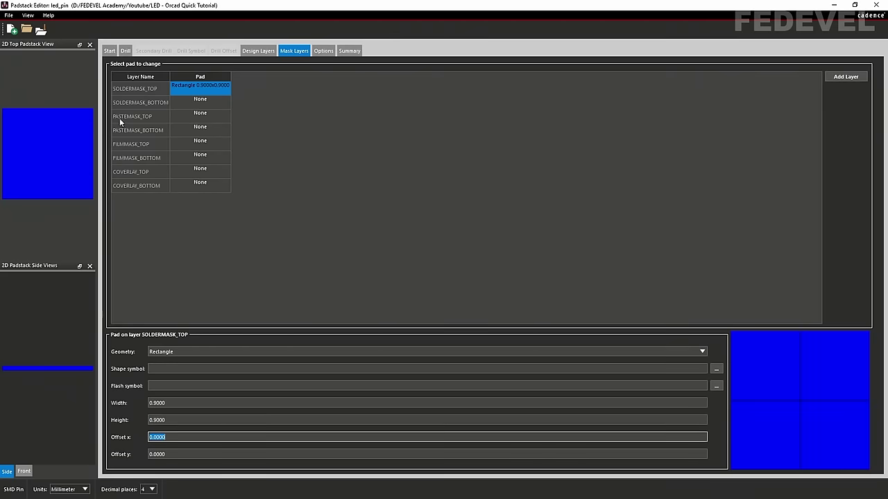
# Add a rectangular pad 0.6 mm wide and 0.6 mm high to the PASTEMASK_TOP mask layer
pyautogui.click(200, 119)
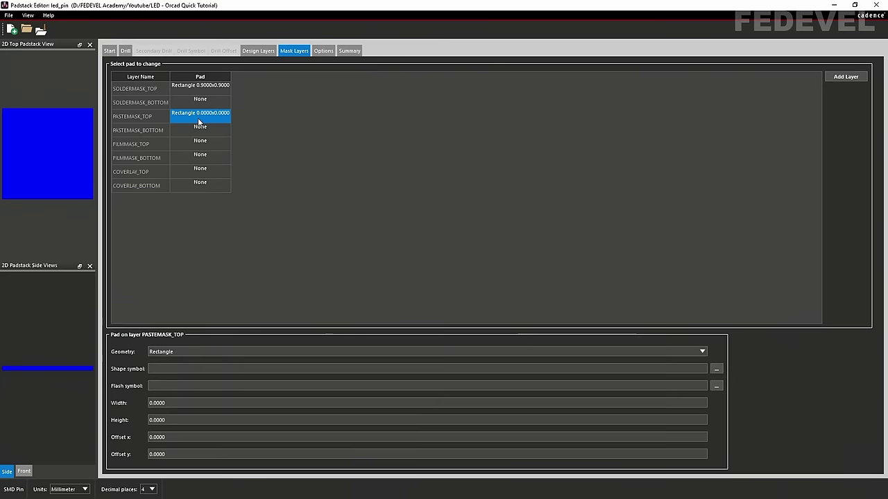
pyautogui.click(177, 403)
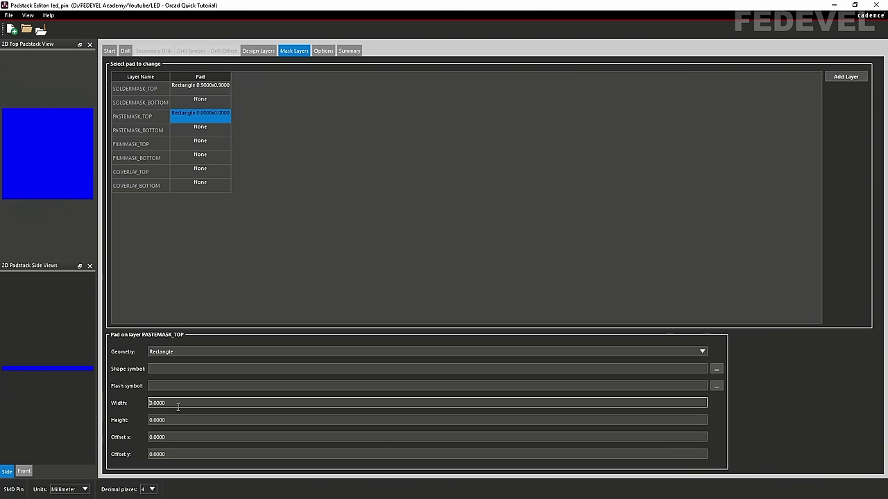
pyautogui.doubleClick(177, 407)
pyautogui.write('0.6')
pyautogui.press('Tab')
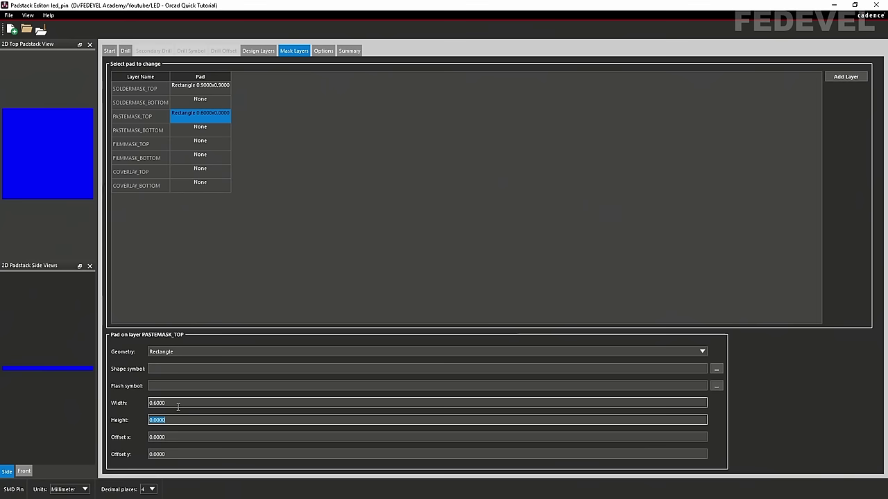
pyautogui.write('0.')
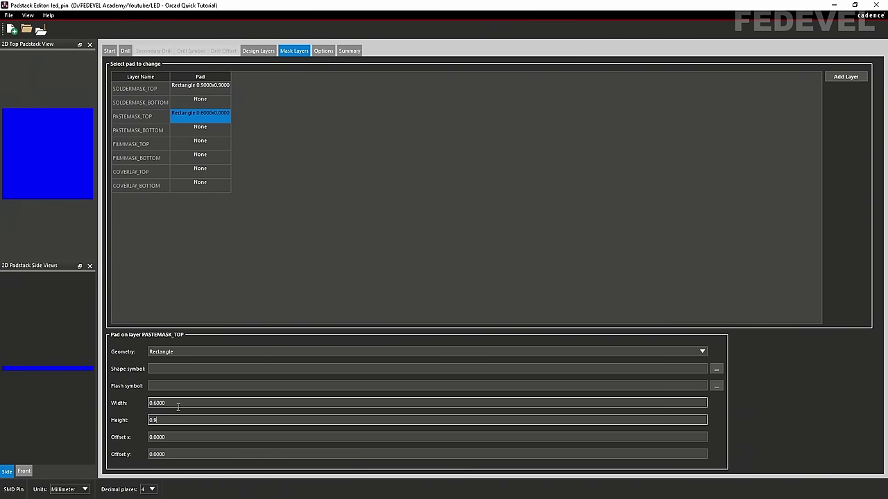
pyautogui.write('6')
pyautogui.press('Tab')
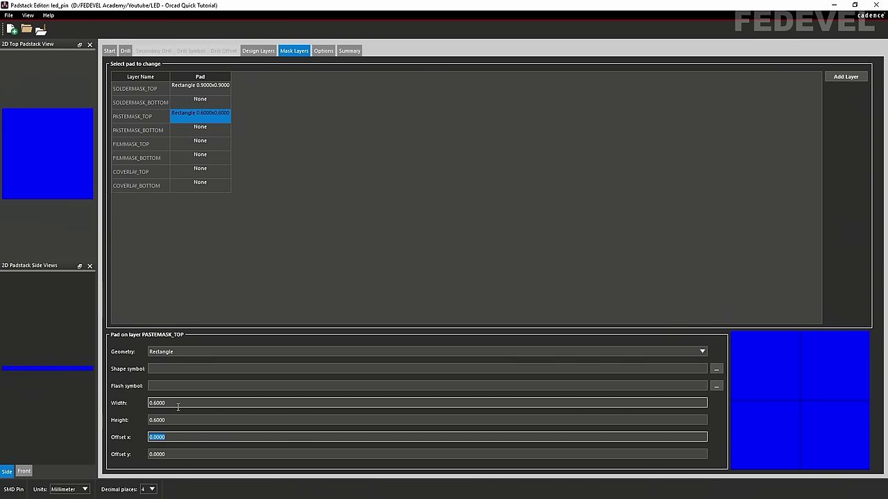
# Check led_pin's usage options and summary, and save the padstack
pyautogui.click(321, 52)
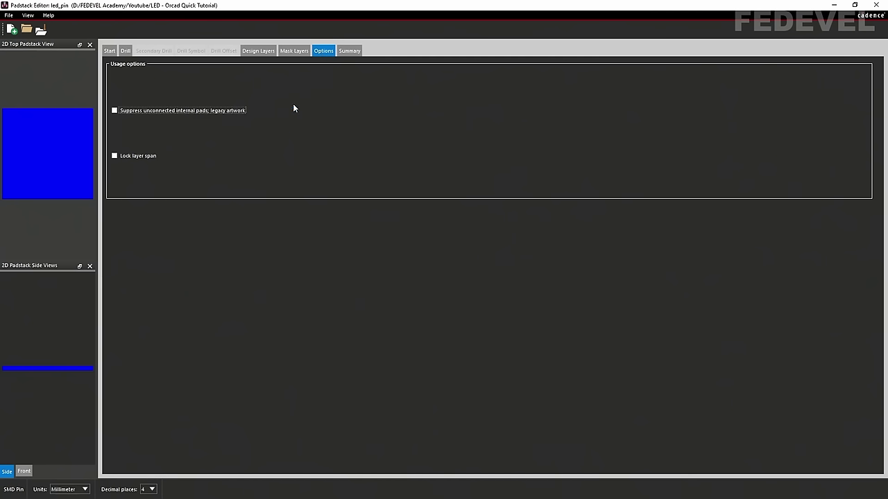
pyautogui.click(350, 52)
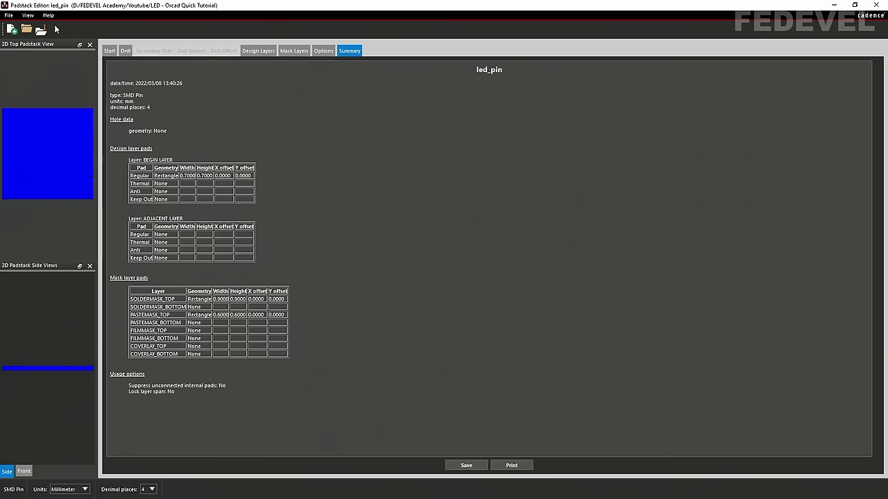
pyautogui.click(5, 16)
pyautogui.click(30, 79)
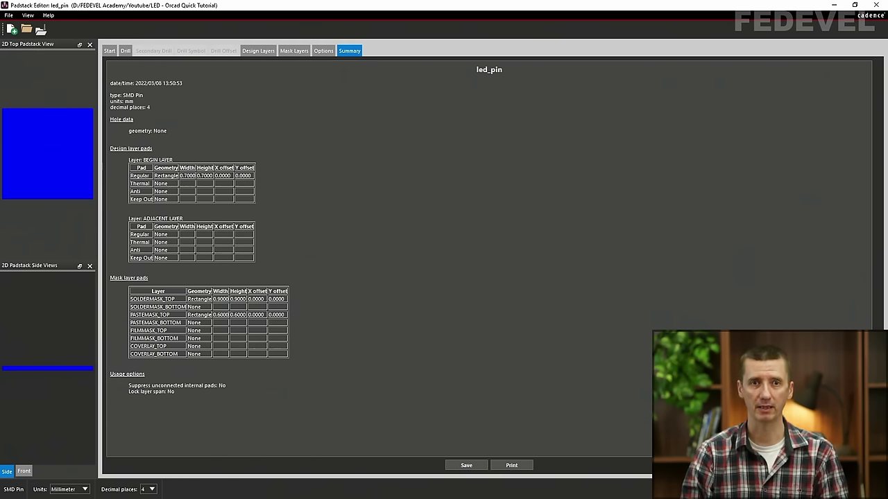
# Create a new padstack named our_via with Via as its usage
pyautogui.click(9, 15)
pyautogui.click(21, 27)
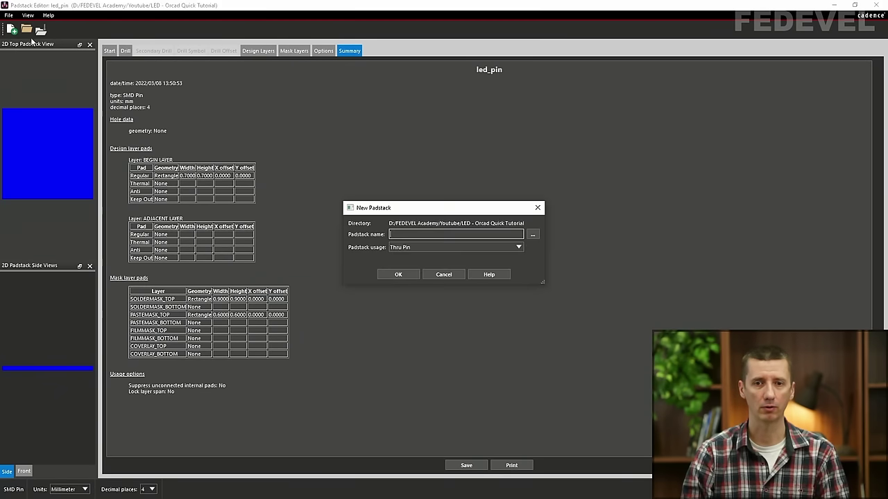
pyautogui.write('o')
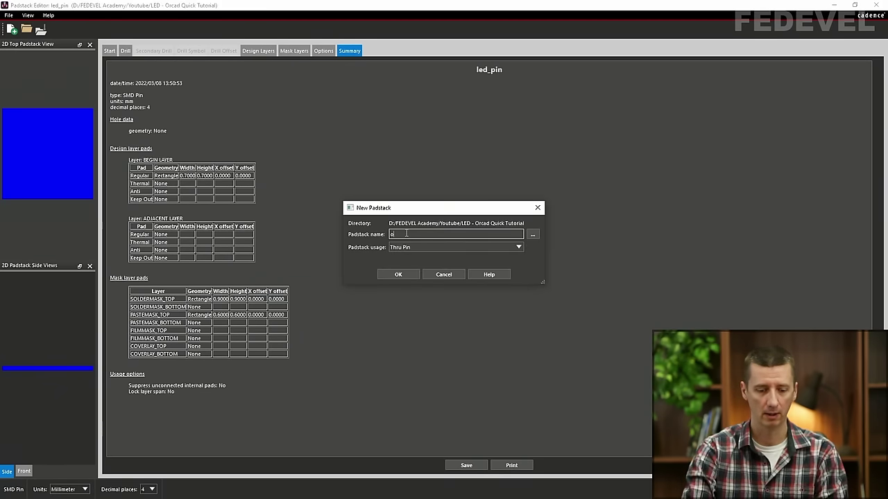
pyautogui.write('ut')
pyautogui.write('_vi')
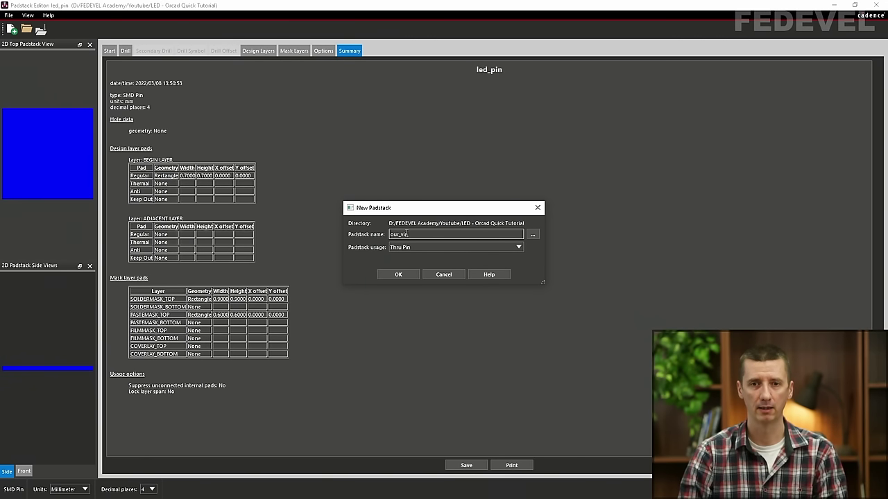
pyautogui.write('a')
pyautogui.click(401, 247)
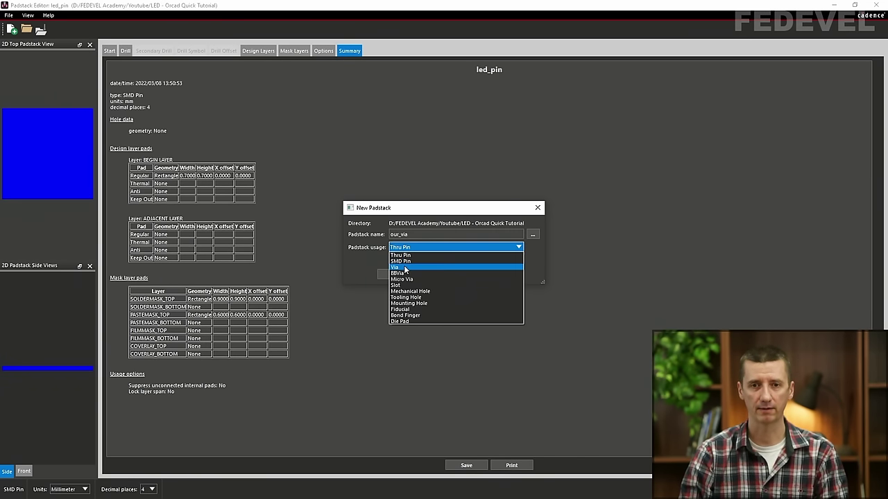
pyautogui.click(405, 268)
pyautogui.click(398, 274)
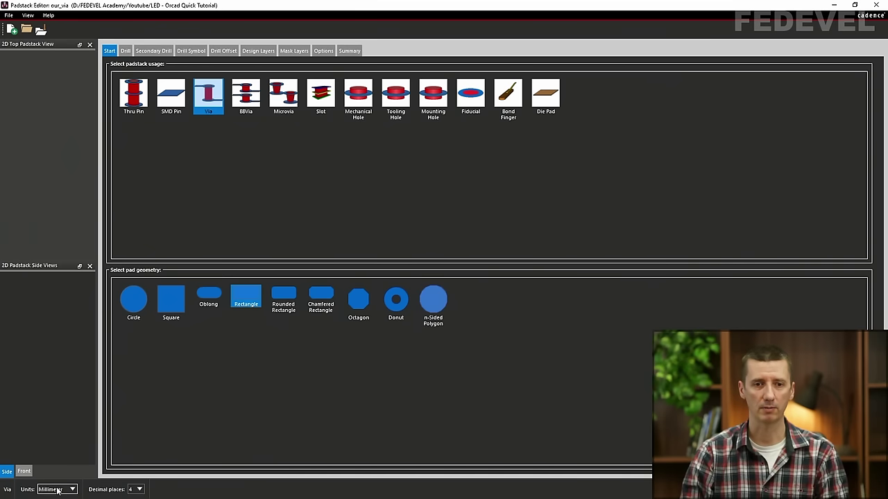
# Choose Circle as the via's pad geometry and set the drill hole's finished diameter to 0.3 mm
pyautogui.click(206, 92)
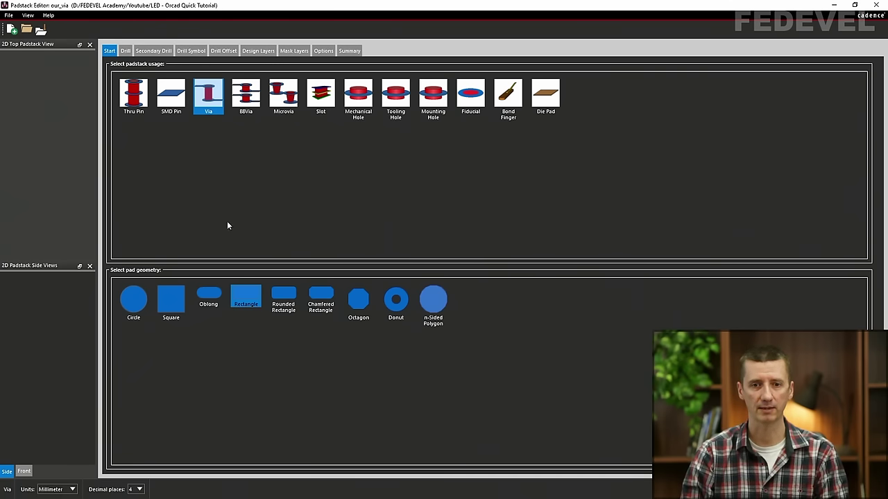
pyautogui.click(135, 304)
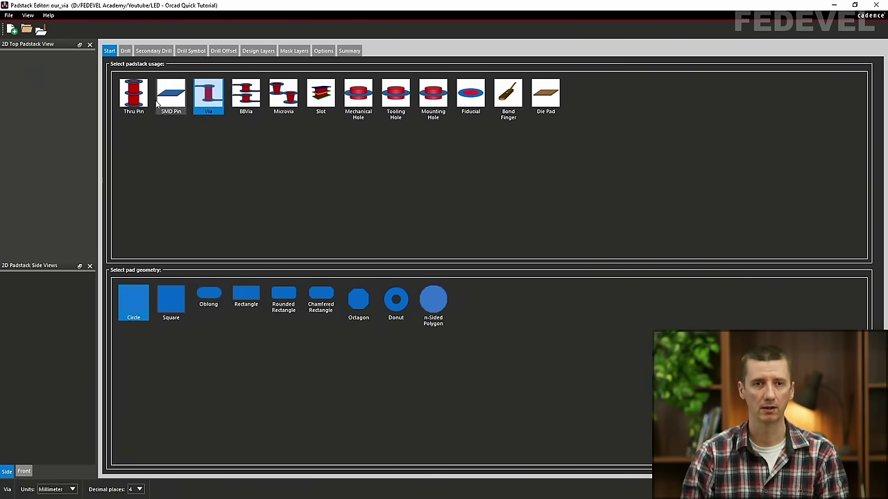
pyautogui.click(125, 51)
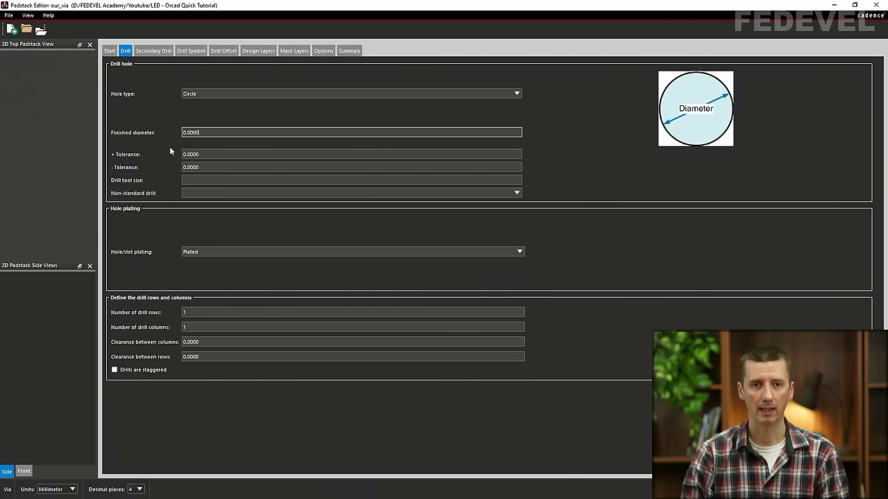
pyautogui.hotkey('ctrl', 'a')
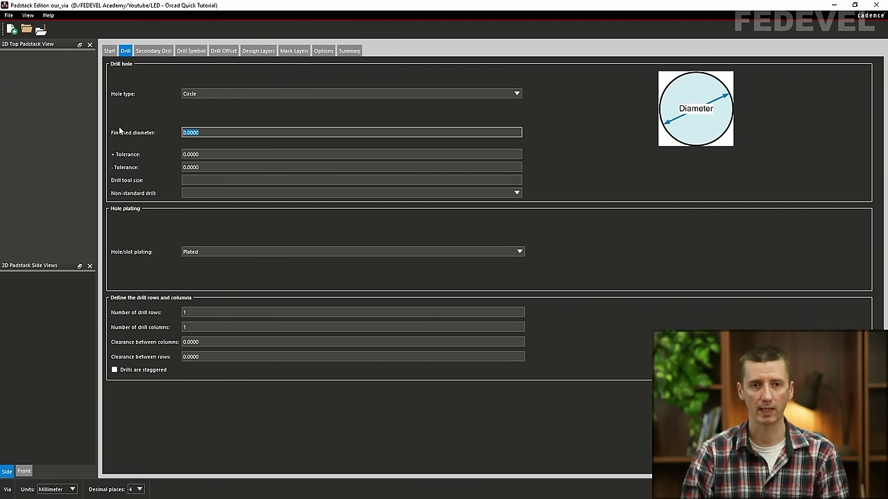
pyautogui.write('0.3')
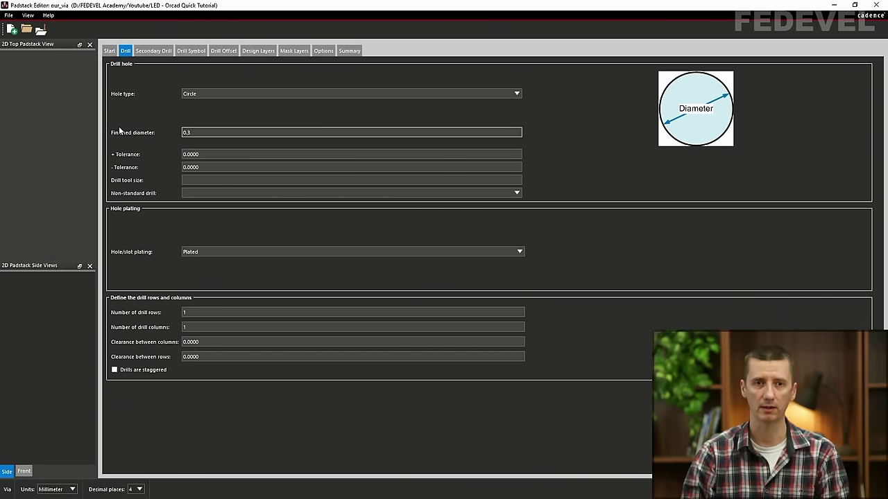
# Define the via's drill symbol as a circle with a figure diameter of 0.3 mm
pyautogui.click(149, 54)
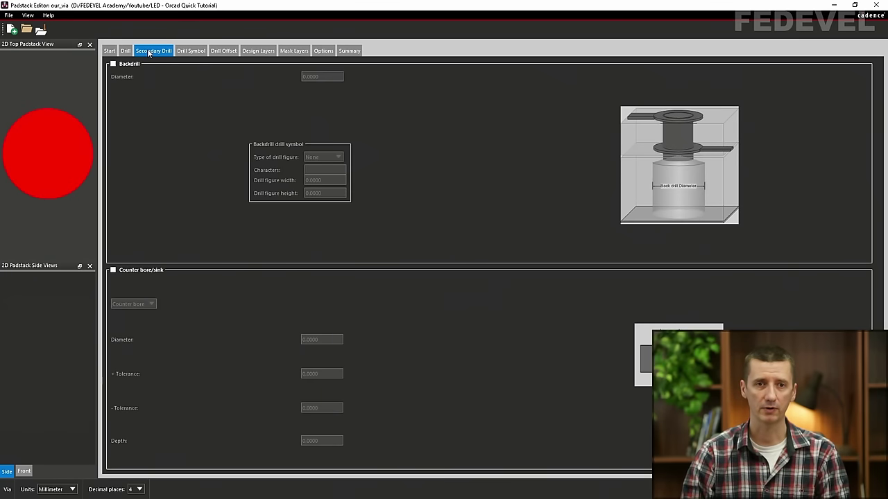
pyautogui.click(192, 51)
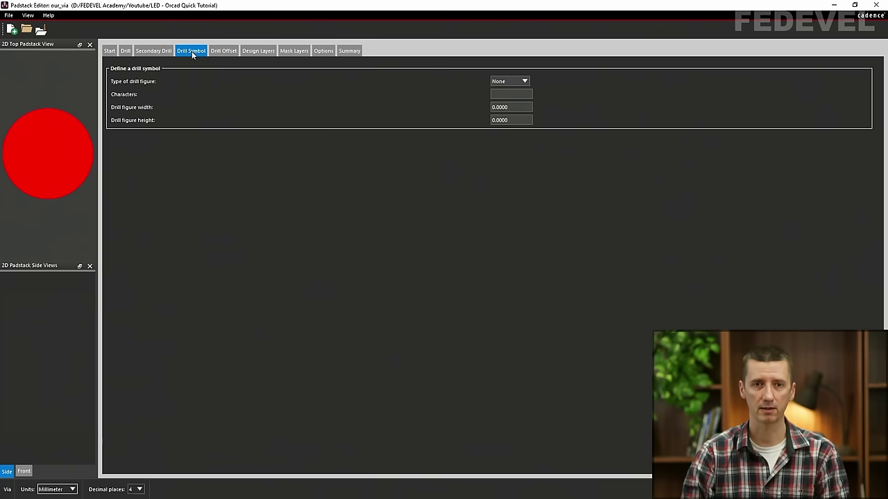
pyautogui.click(505, 82)
pyautogui.click(504, 90)
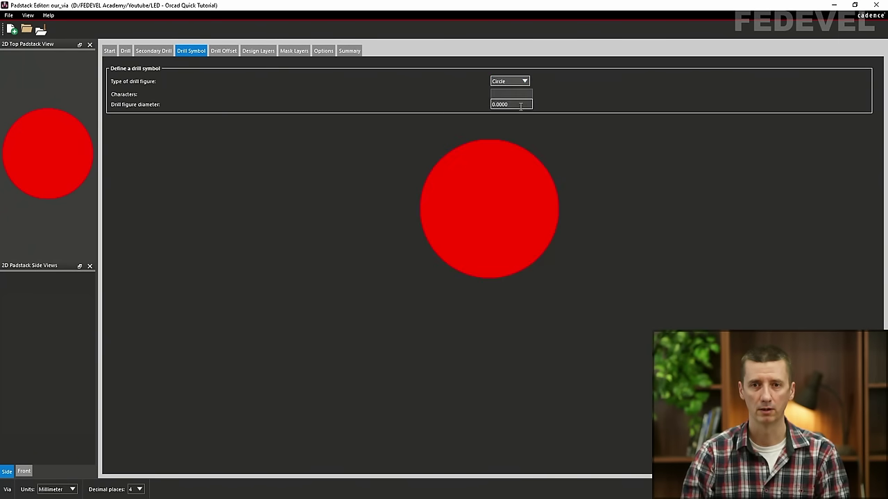
pyautogui.doubleClick(521, 106)
pyautogui.write('0.3')
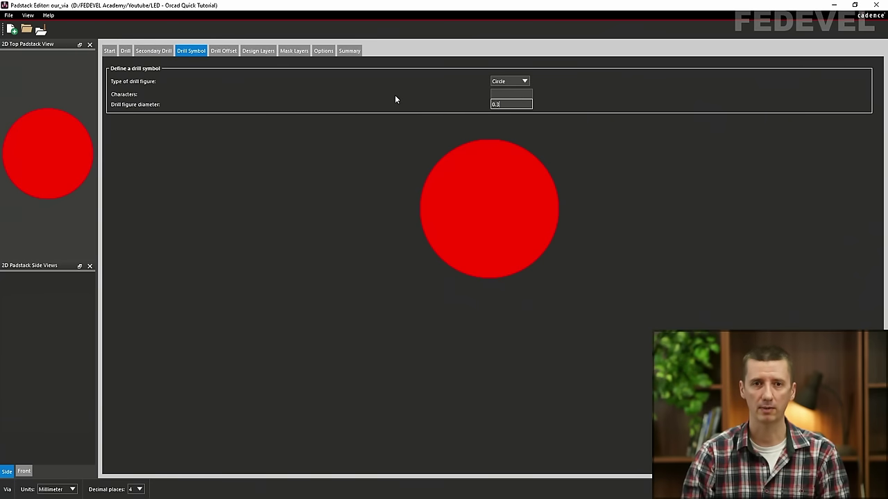
# Set the via's regular pad on BEGIN LAYER to a circle with a diameter of 0.6 mm
pyautogui.click(221, 51)
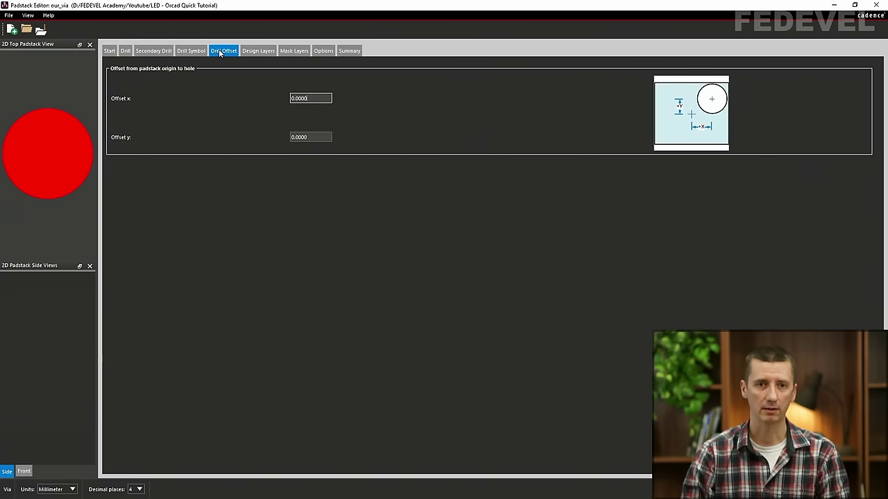
pyautogui.click(258, 52)
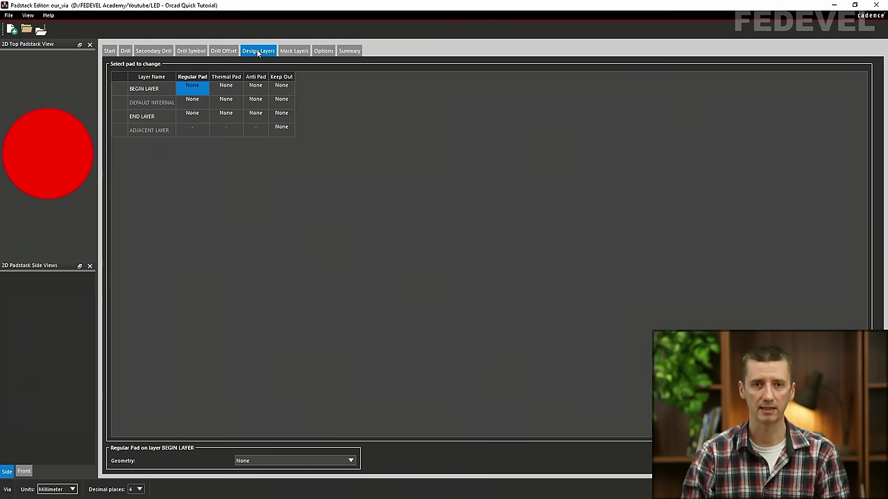
pyautogui.doubleClick(195, 93)
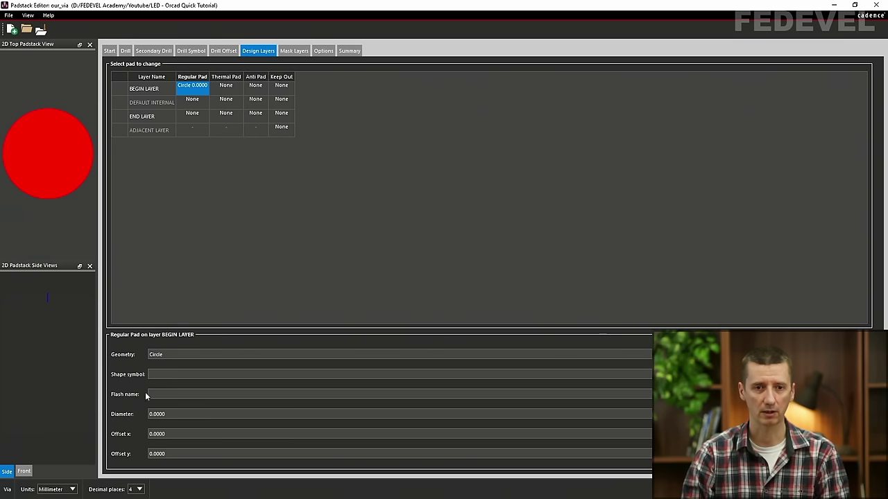
pyautogui.moveTo(200, 414); pyautogui.dragTo(85, 407)
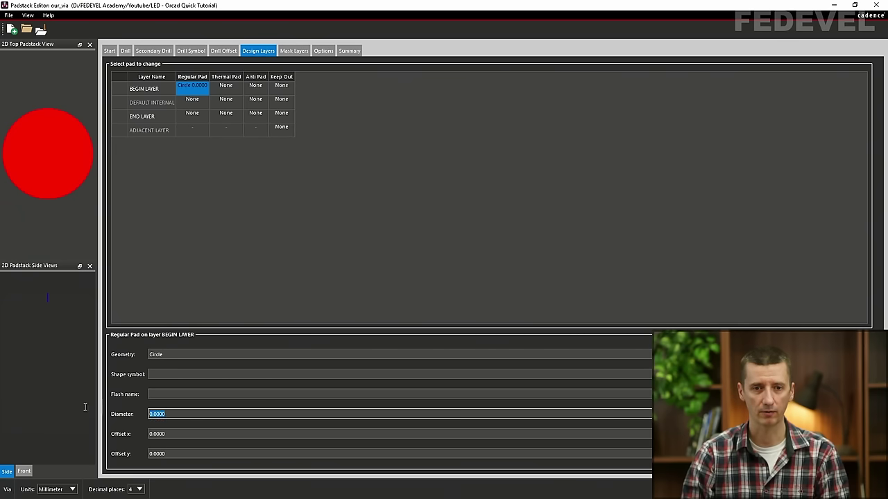
pyautogui.write('0.6')
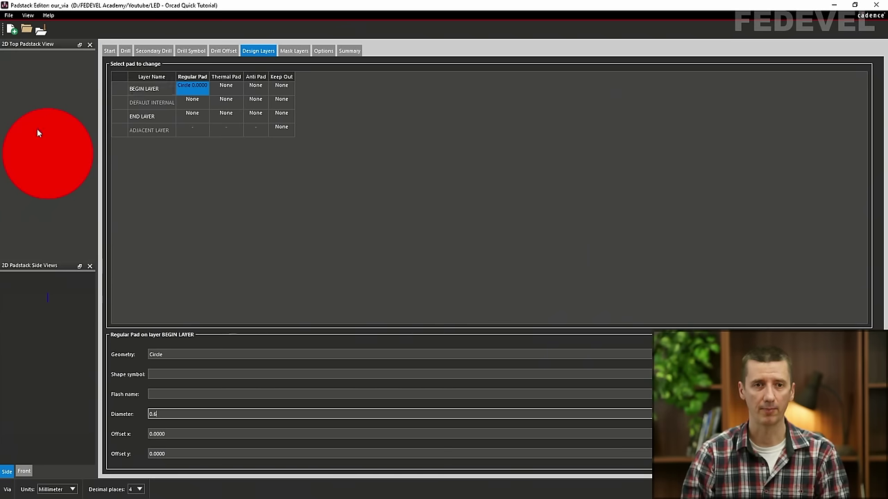
pyautogui.press('Return')
# Copy the BEGIN LAYER regular pad to the regular pads of DEFAULT INTERNAL and END LAYER
pyautogui.rightClick(191, 94)
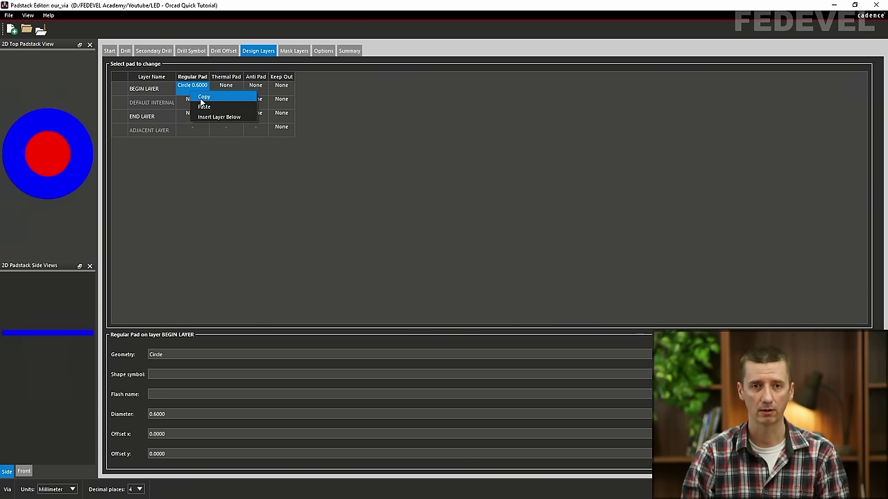
pyautogui.click(201, 99)
pyautogui.rightClick(189, 101)
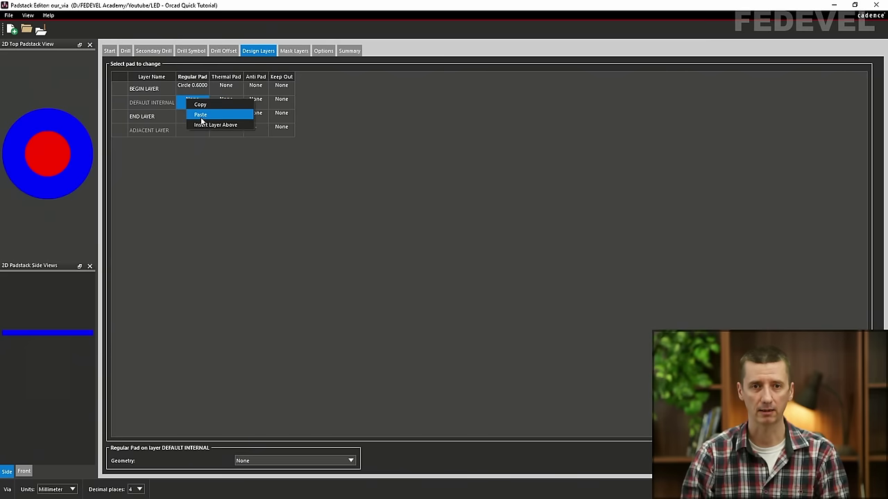
pyautogui.click(200, 115)
pyautogui.rightClick(183, 117)
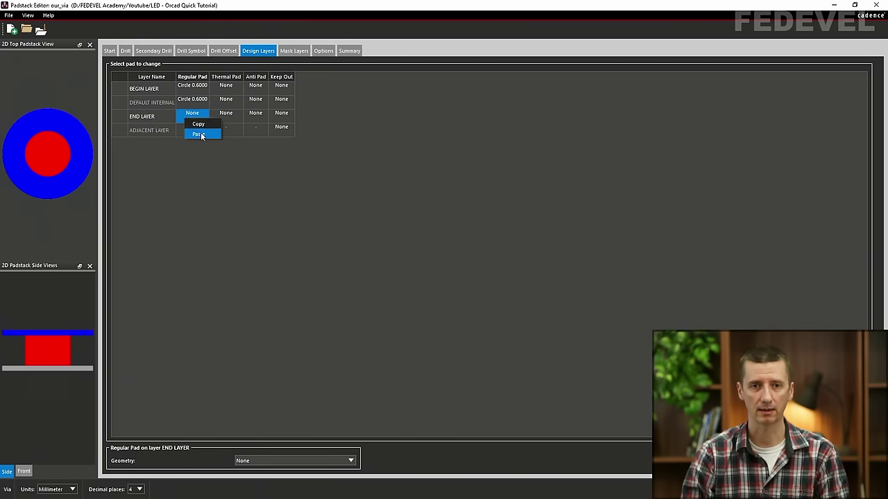
pyautogui.click(201, 135)
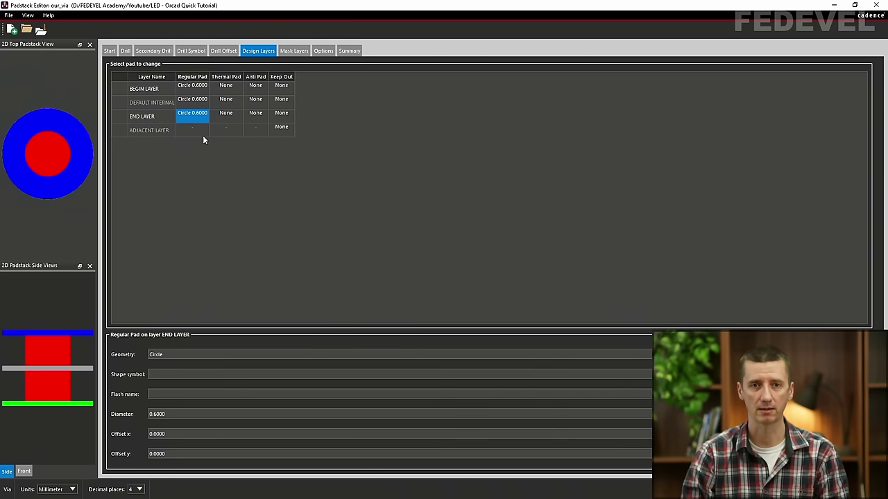
# Check our_via's mask layers, usage options and summary, and save the padstack
pyautogui.click(297, 52)
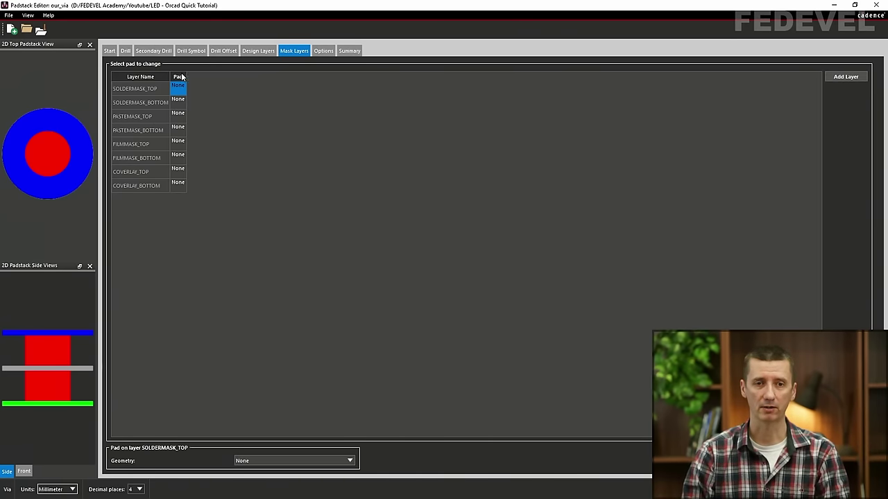
pyautogui.click(323, 51)
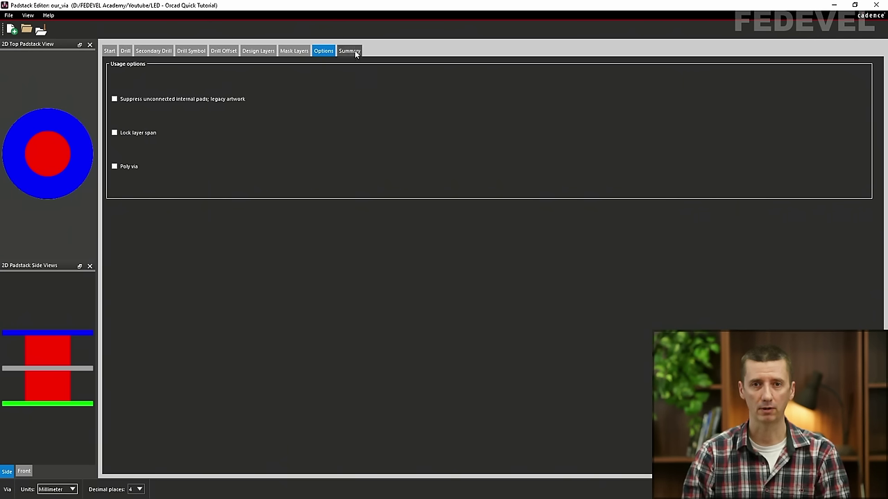
pyautogui.click(355, 53)
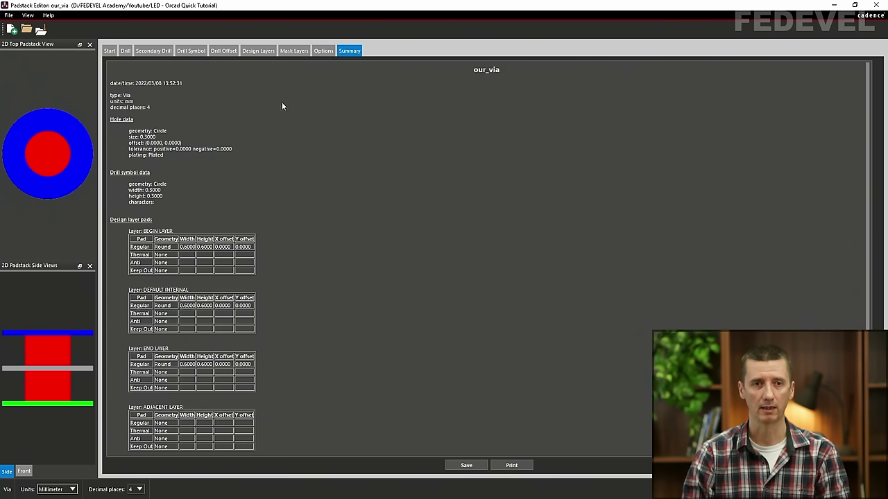
pyautogui.click(9, 16)
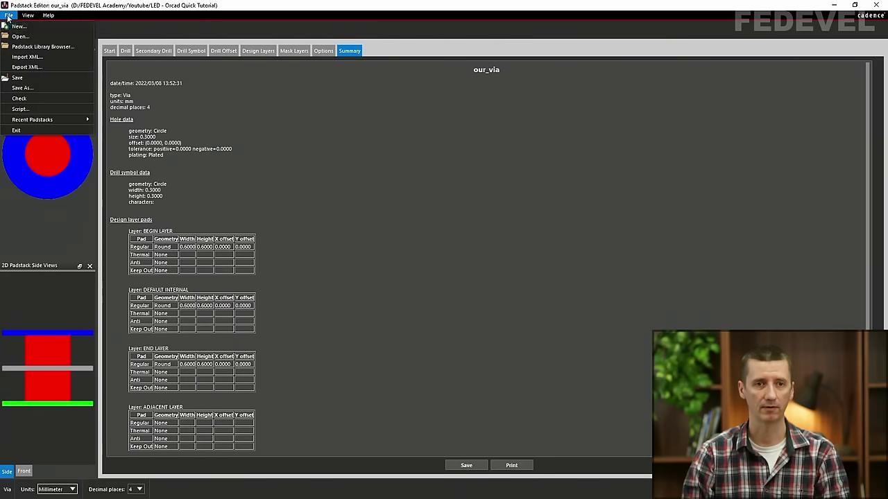
pyautogui.click(18, 77)
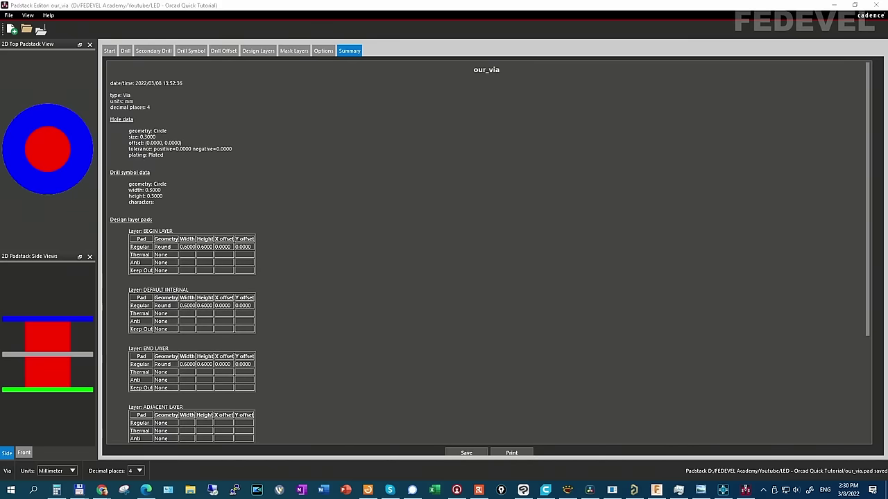
# Launch PCB Editor 17.4 with the Allegro Venture PCB Designer Suite product
pyautogui.click(10, 491)
pyautogui.scroll(-8, 72, 337)
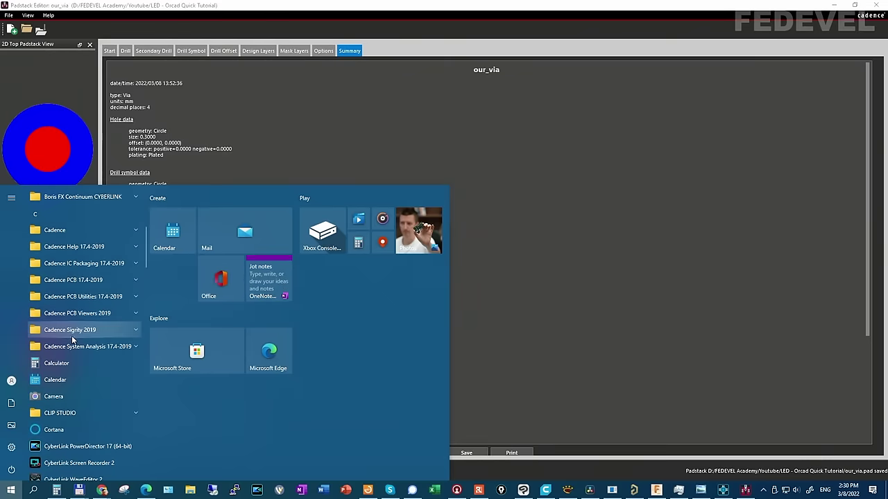
pyautogui.click(109, 277)
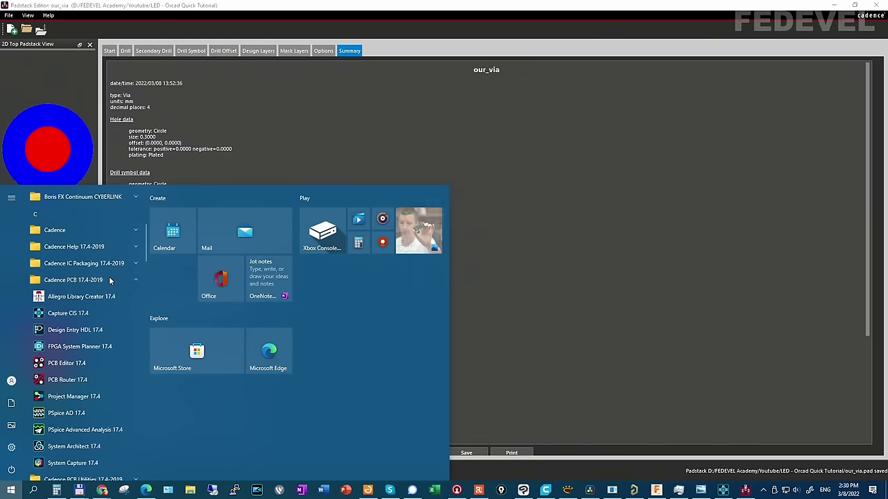
pyautogui.click(88, 363)
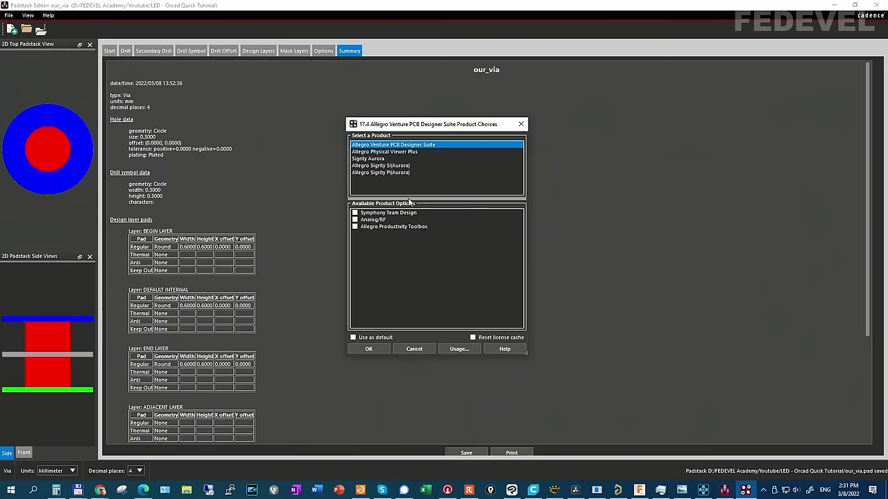
pyautogui.click(370, 348)
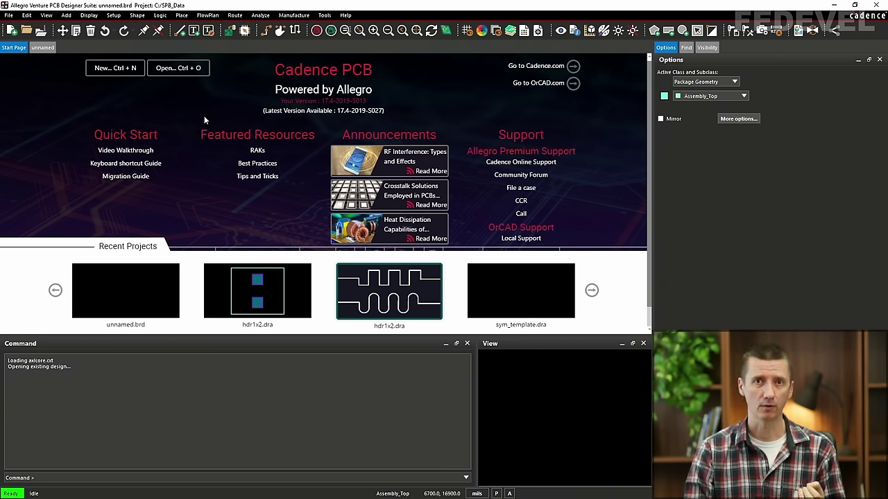
# Add the current directory (.) ahead of $padpath in the padpath library preference, save the preferences and close the editor
pyautogui.click(113, 15)
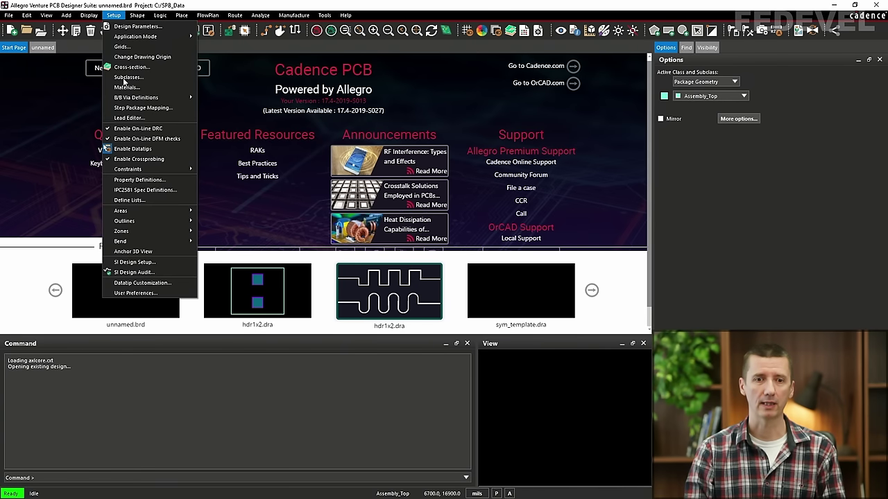
pyautogui.click(139, 294)
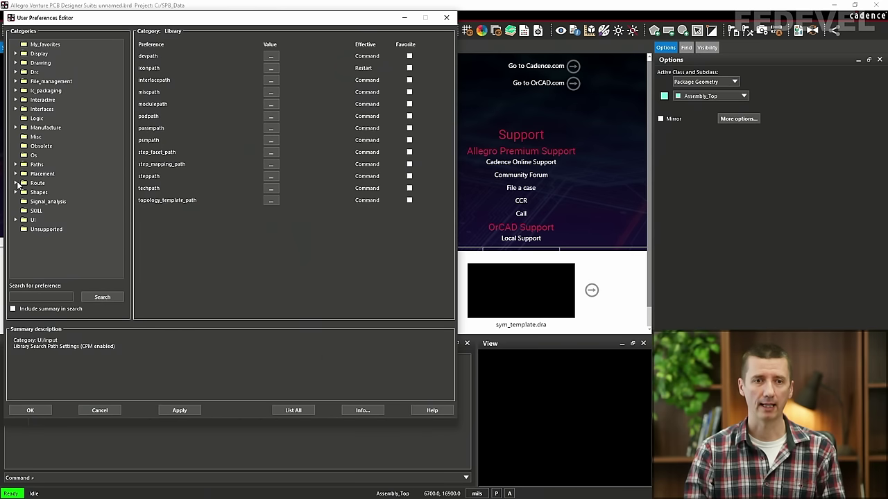
pyautogui.click(16, 165)
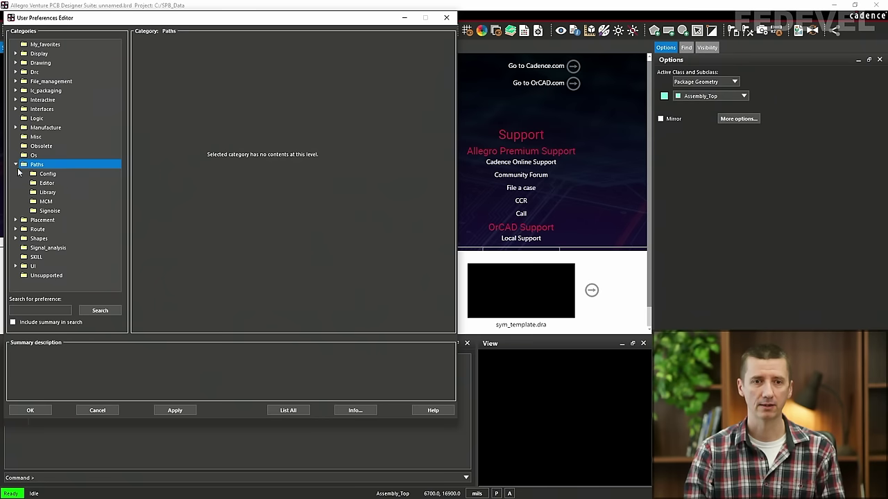
pyautogui.click(58, 191)
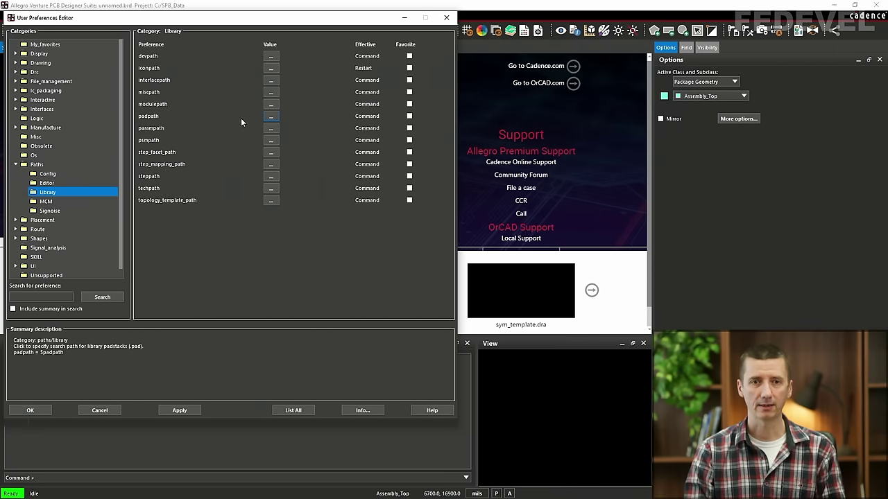
pyautogui.click(271, 118)
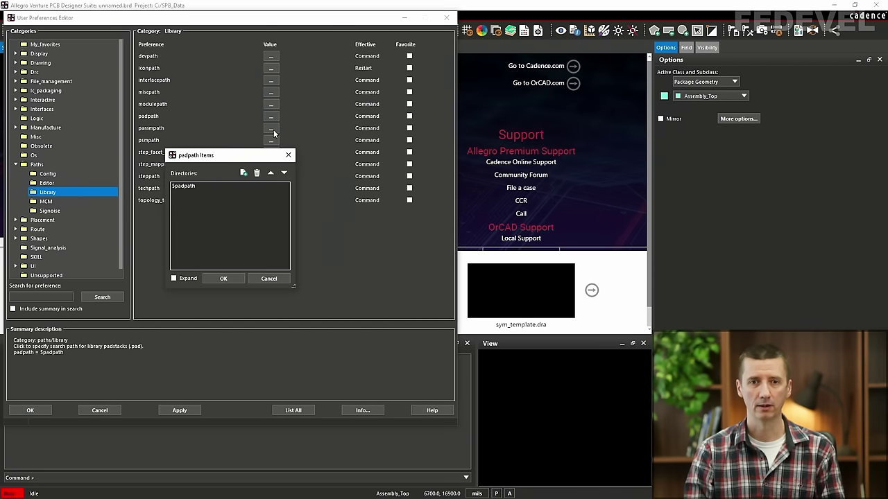
pyautogui.click(244, 174)
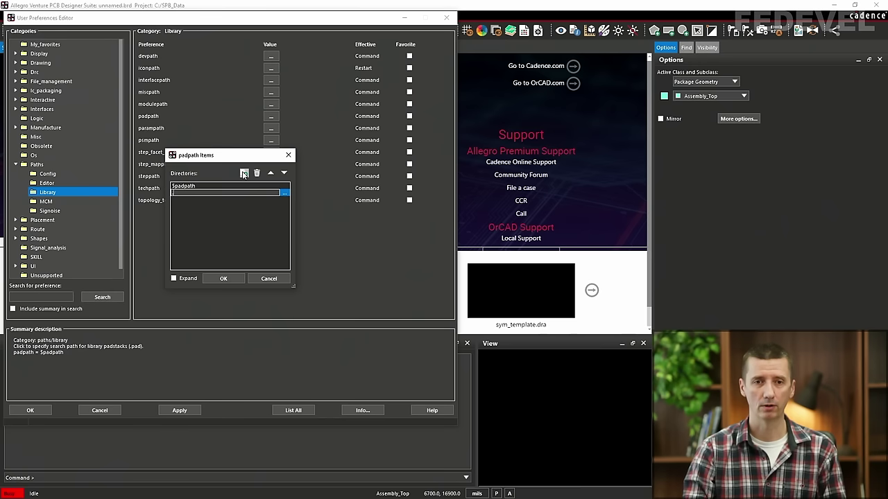
pyautogui.click(270, 173)
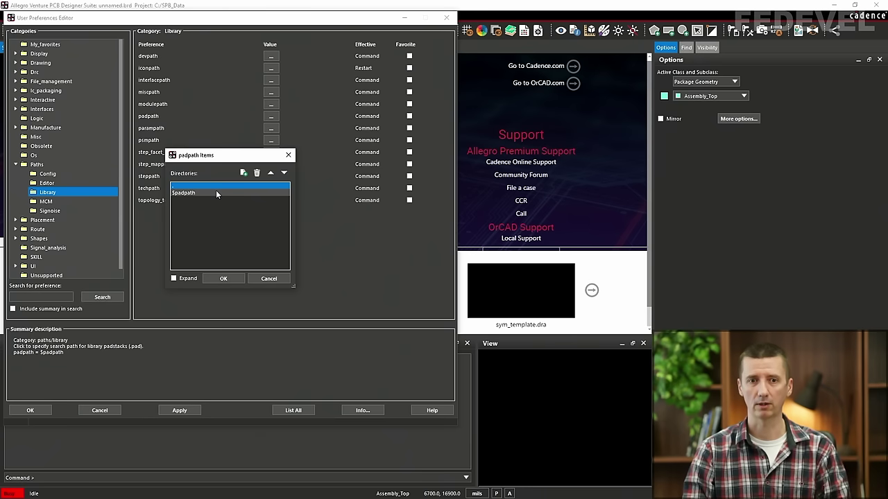
pyautogui.click(217, 278)
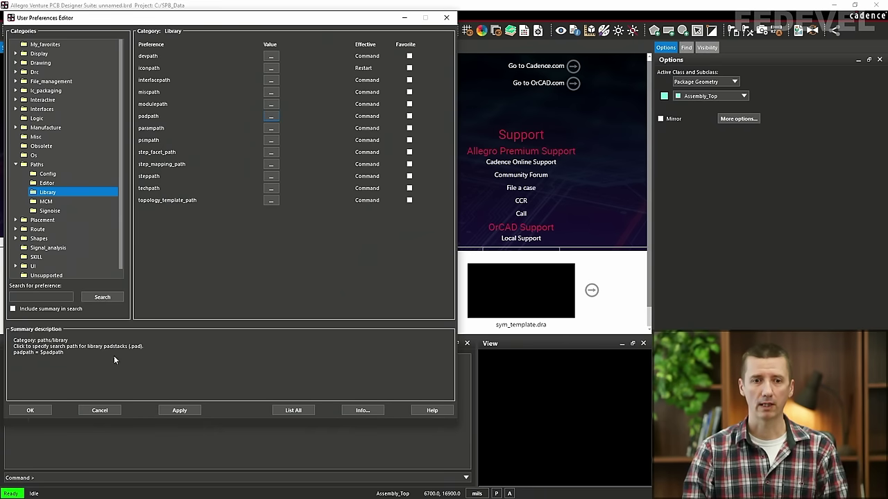
pyautogui.click(41, 410)
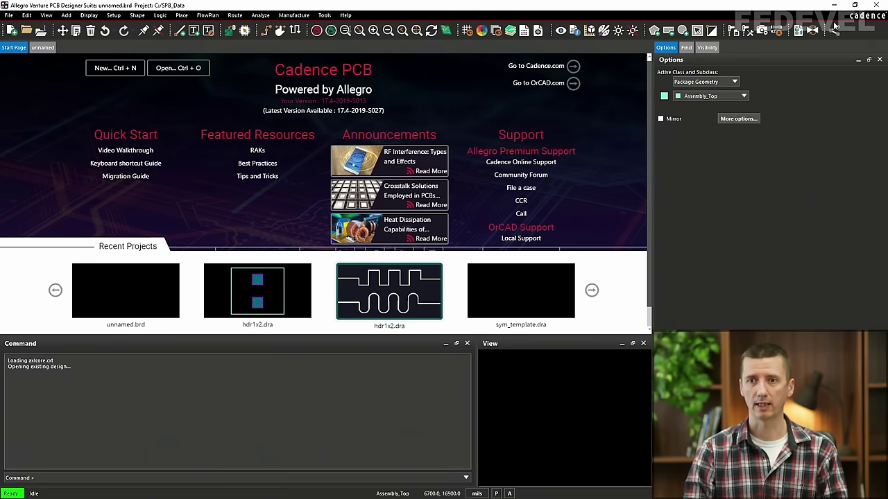
pyautogui.click(875, 6)
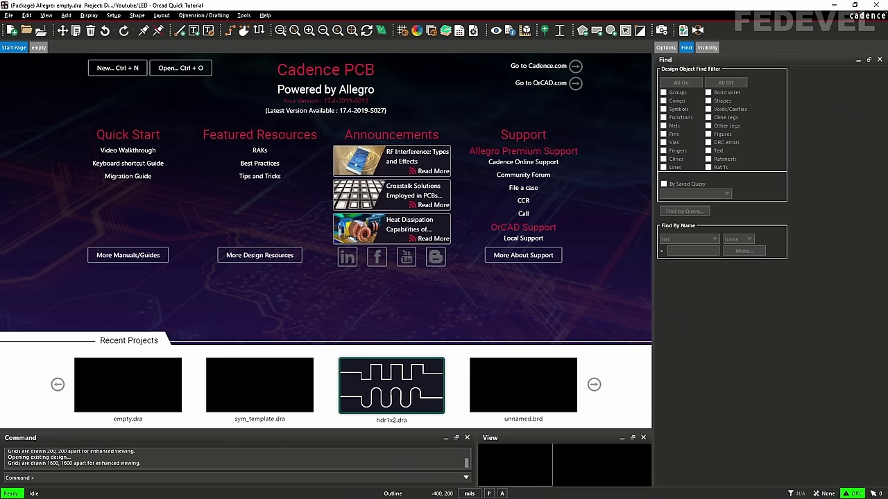
# Create a Package symbol (wizard) drawing named hdr1x2.dra in the LED - Orcad Quick Tutorial folder, and choose SIP as its package type
pyautogui.click(9, 14)
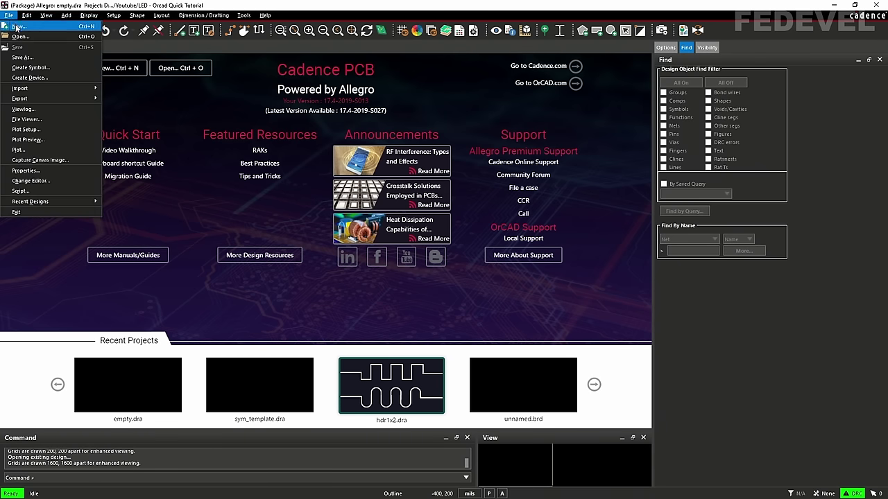
pyautogui.click(17, 27)
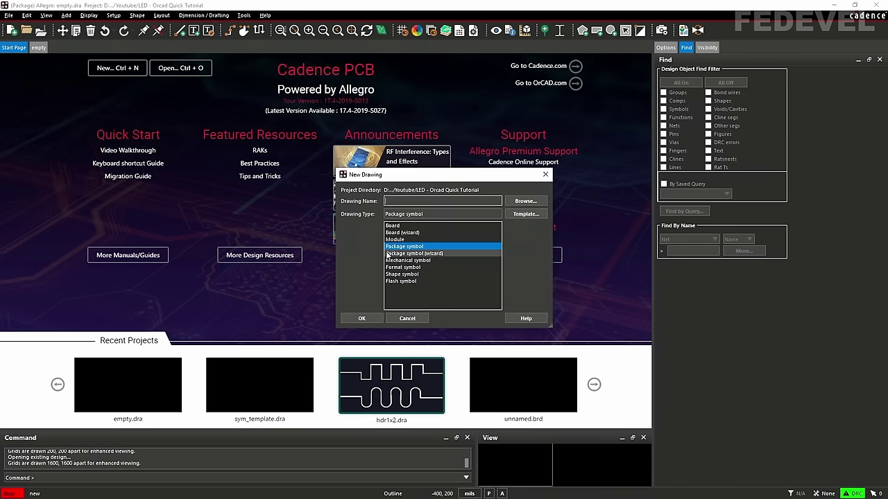
pyautogui.click(434, 254)
pyautogui.click(526, 201)
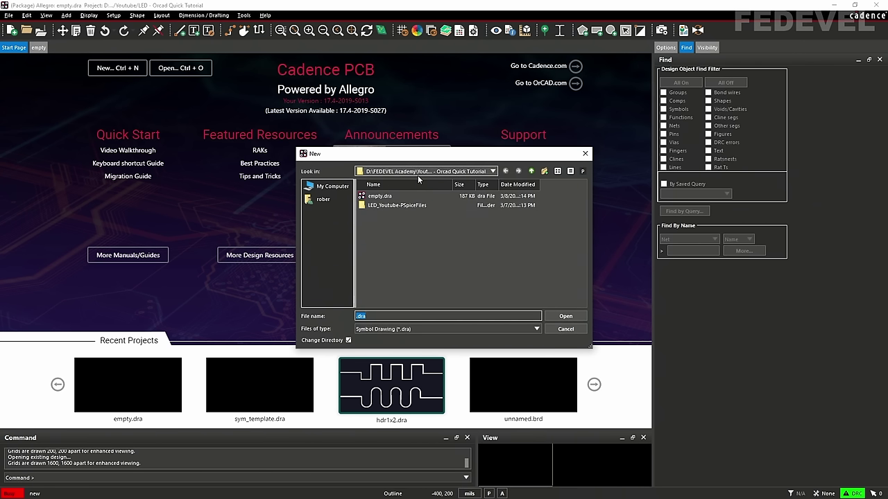
pyautogui.click(409, 315)
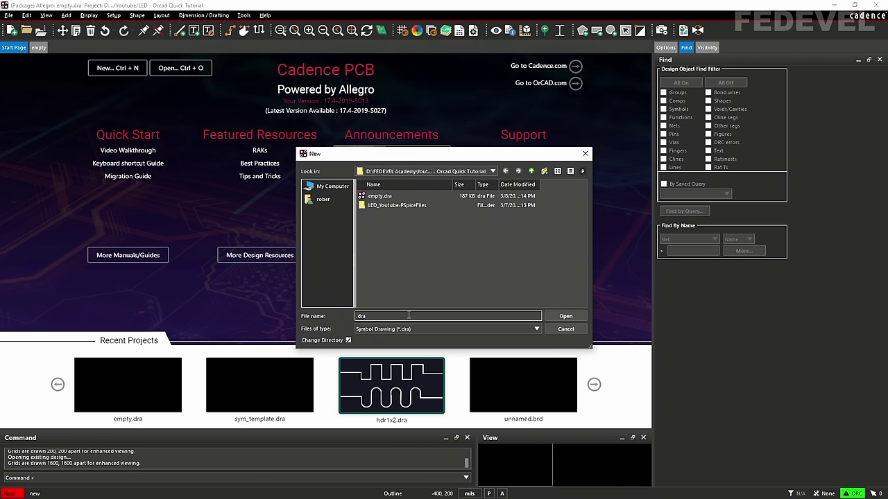
pyautogui.doubleClick(409, 315)
pyautogui.write('N')
pyautogui.write('dr1x2')
pyautogui.click(561, 316)
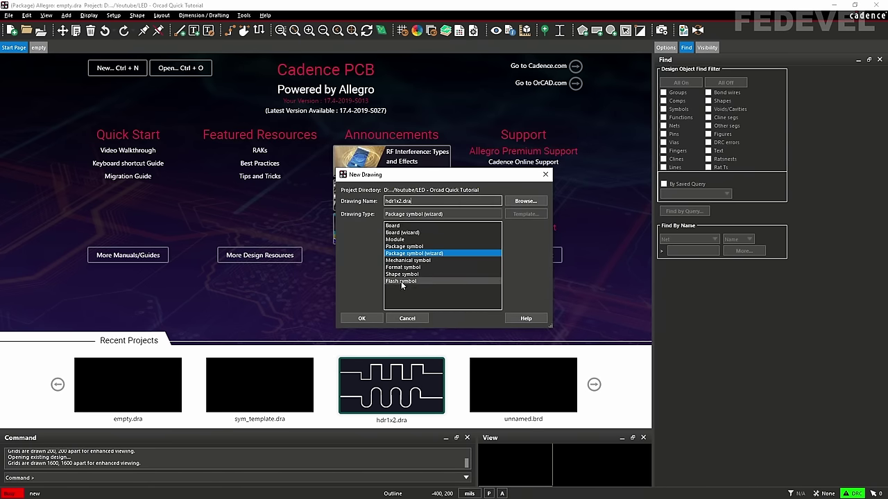
pyautogui.click(359, 319)
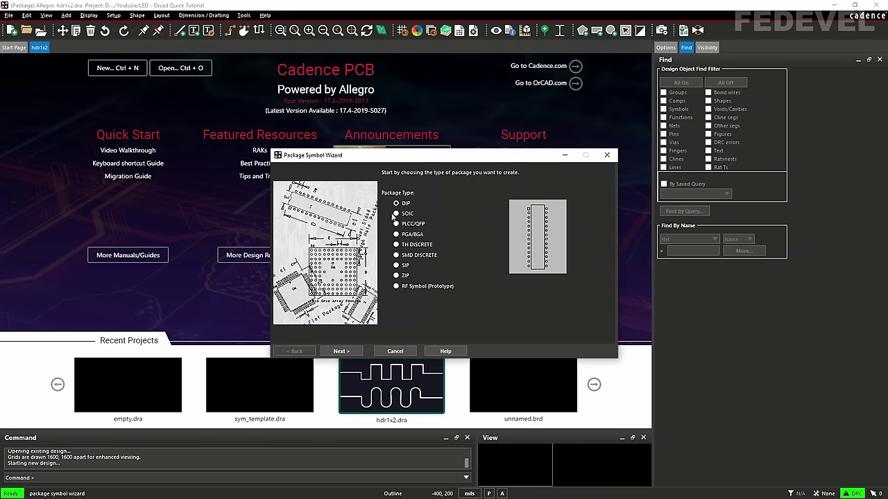
pyautogui.click(396, 267)
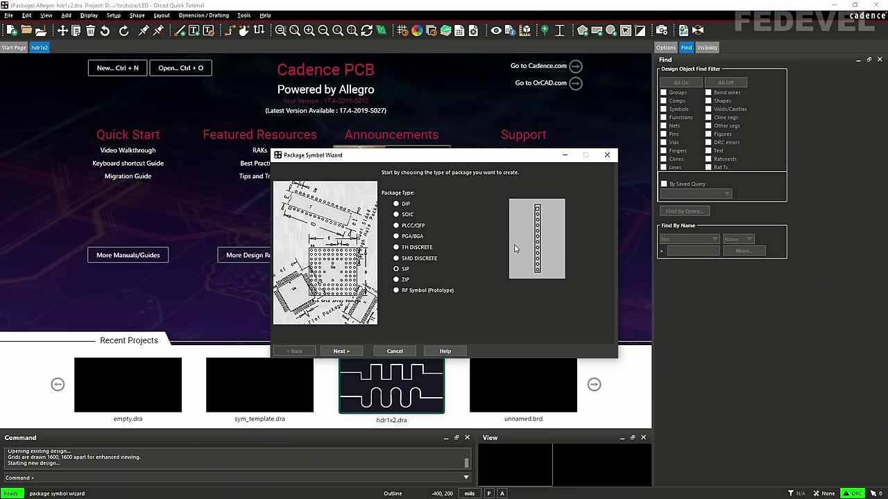
# Load the default Cadence template for the SIP symbol, keep mils as units, and choose J* as the reference designator prefix
pyautogui.click(342, 351)
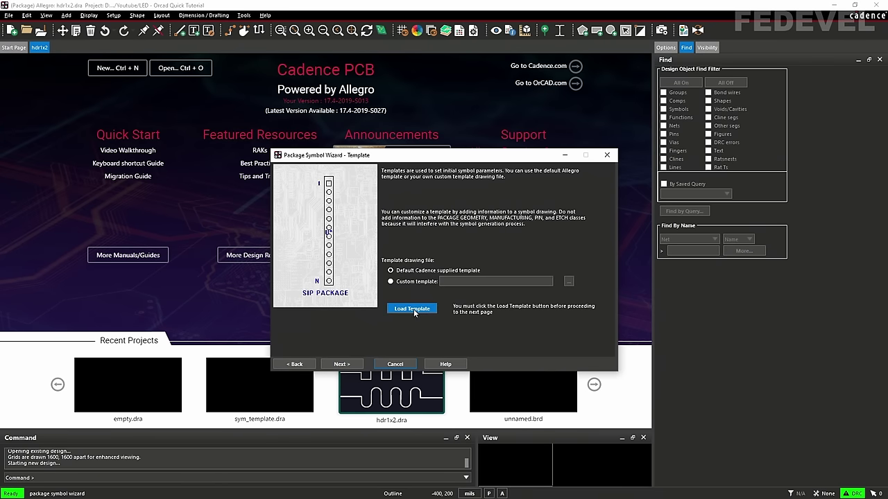
pyautogui.click(417, 310)
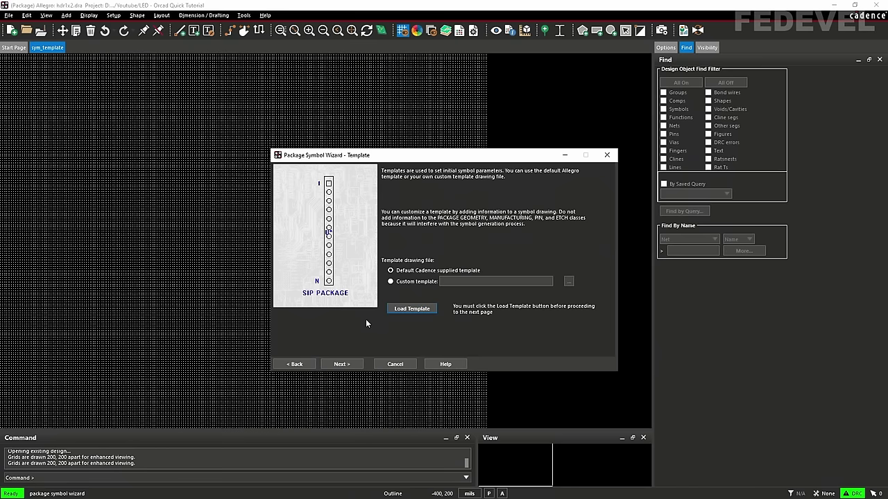
pyautogui.click(347, 365)
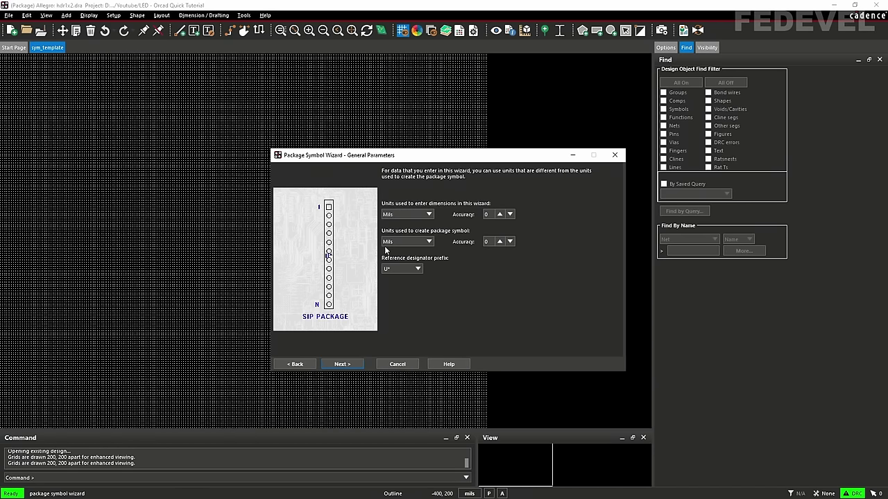
pyautogui.click(419, 268)
pyautogui.click(405, 295)
pyautogui.click(345, 364)
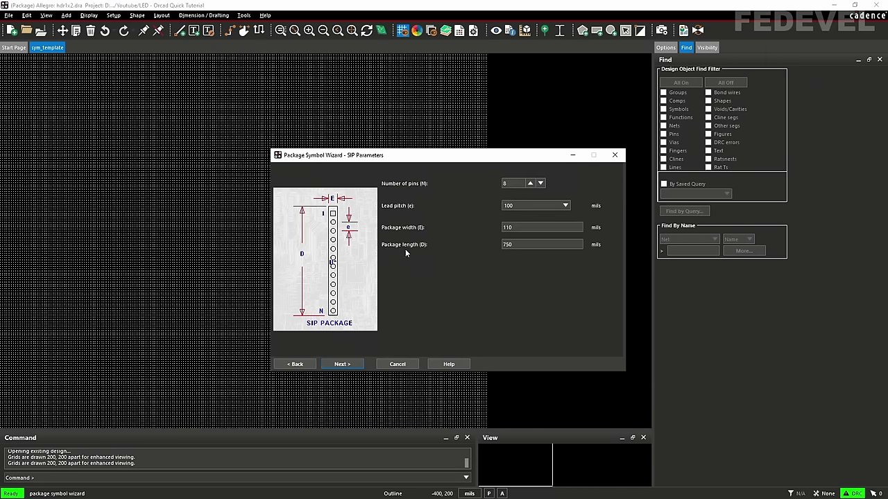
# Set the number of pins to 2 and consult the Molex drawing 022272021_sd.pdf in the browser for the header's body dimensions
pyautogui.click(508, 183)
pyautogui.moveTo(508, 183); pyautogui.dragTo(482, 190)
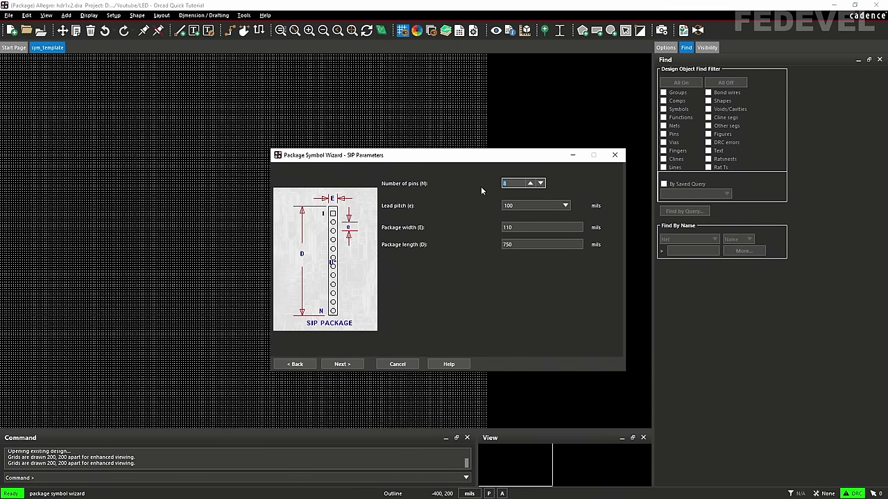
pyautogui.write('2')
pyautogui.hotkey('alt', 'Tab')
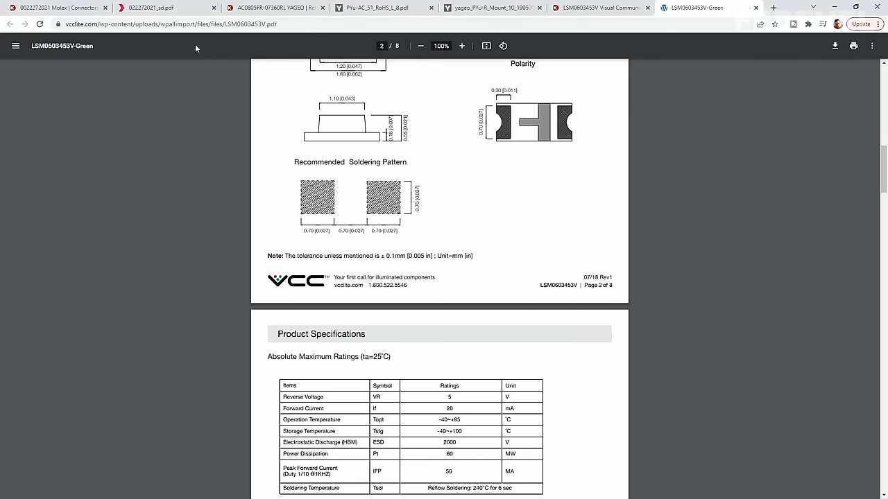
pyautogui.click(150, 7)
pyautogui.scroll(5, 339, 157)
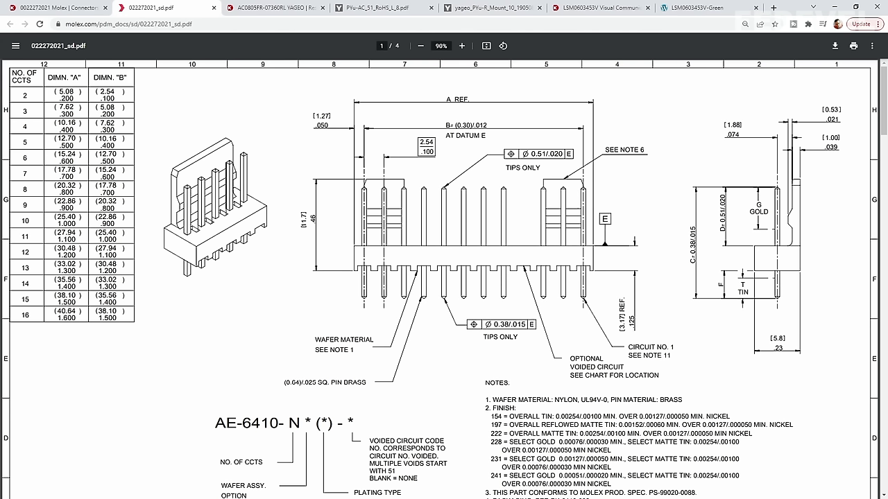
pyautogui.hotkey('alt', 'Tab')
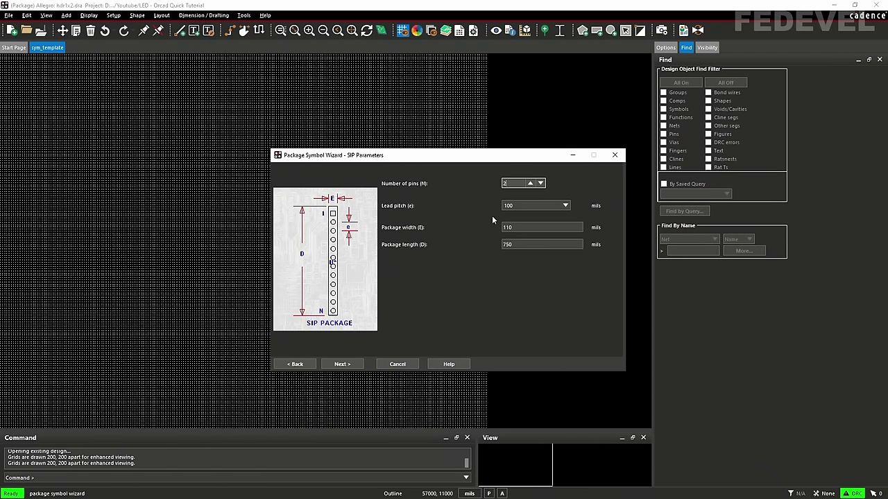
# Set the SIP package width to 230 mils and the package length to 200 mils
pyautogui.doubleClick(516, 227)
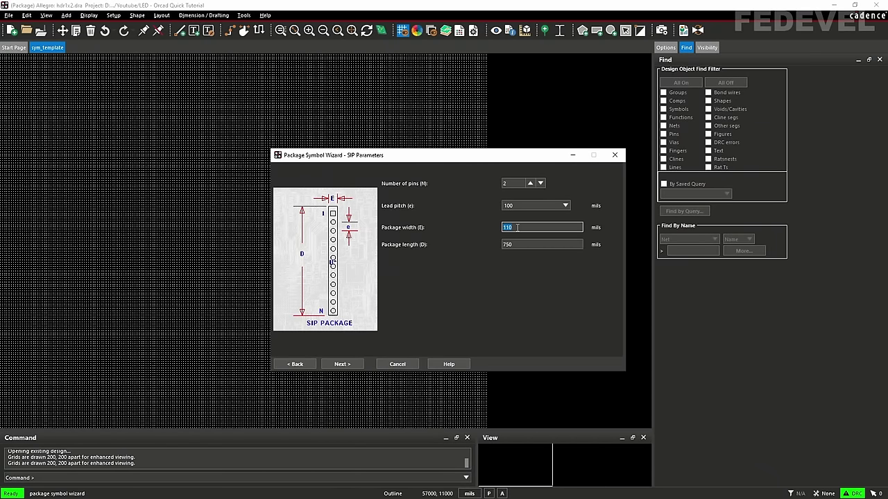
pyautogui.write('230')
pyautogui.doubleClick(520, 245)
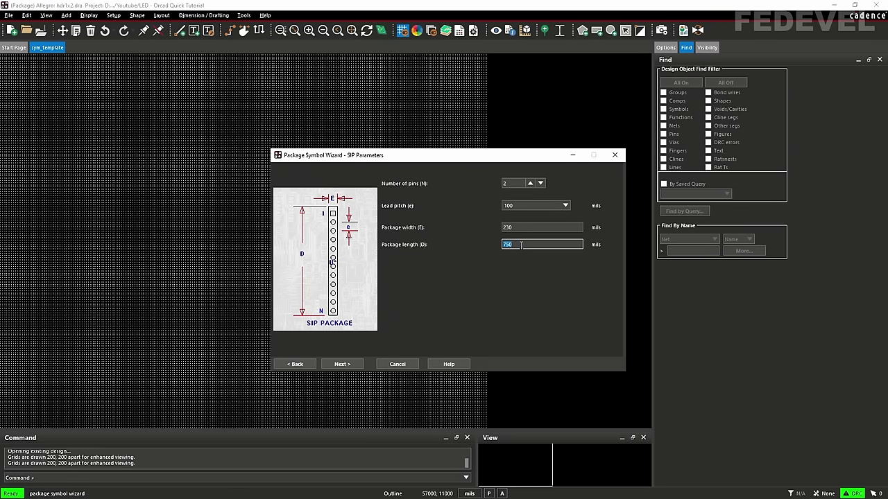
pyautogui.write('200')
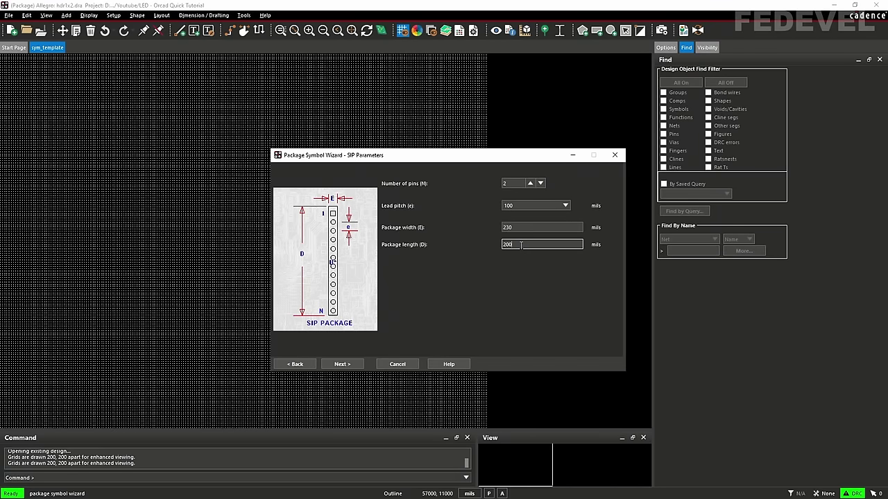
pyautogui.click(347, 365)
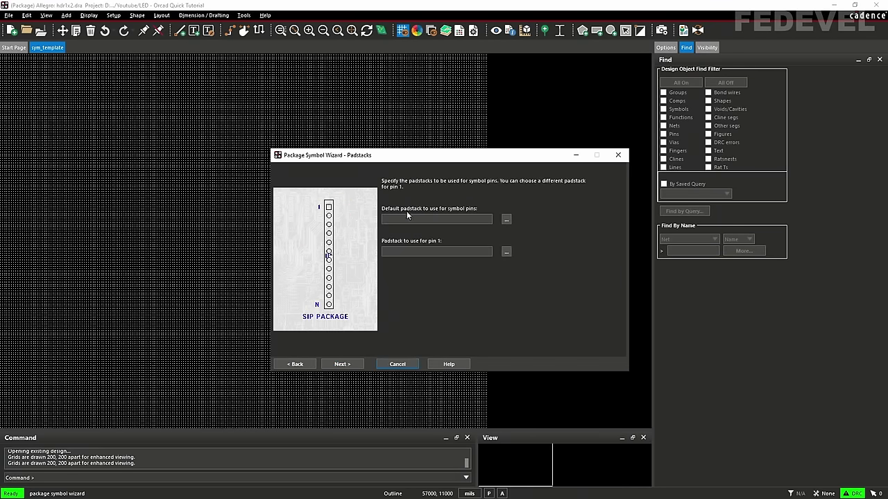
# Find the Thru_Pin padstack in the library and assign it to all symbol pins, including pin 1
pyautogui.click(505, 221)
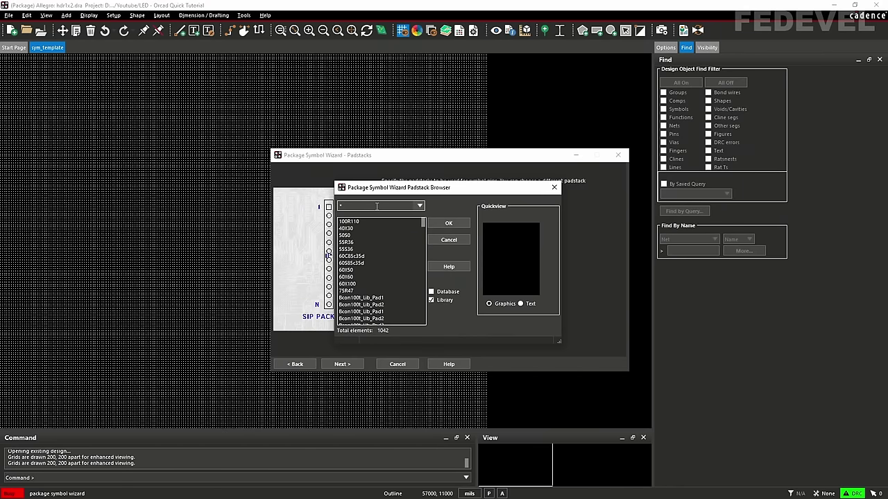
pyautogui.write('thru')
pyautogui.press('Return')
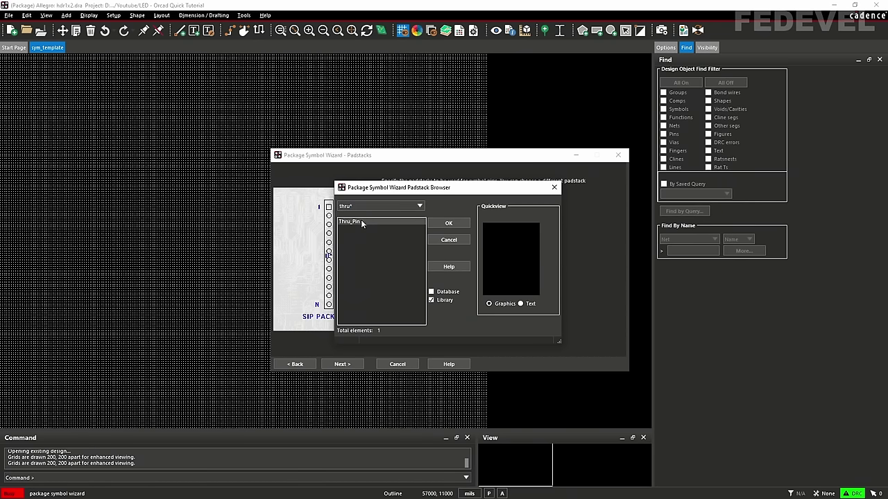
pyautogui.click(362, 222)
pyautogui.click(450, 224)
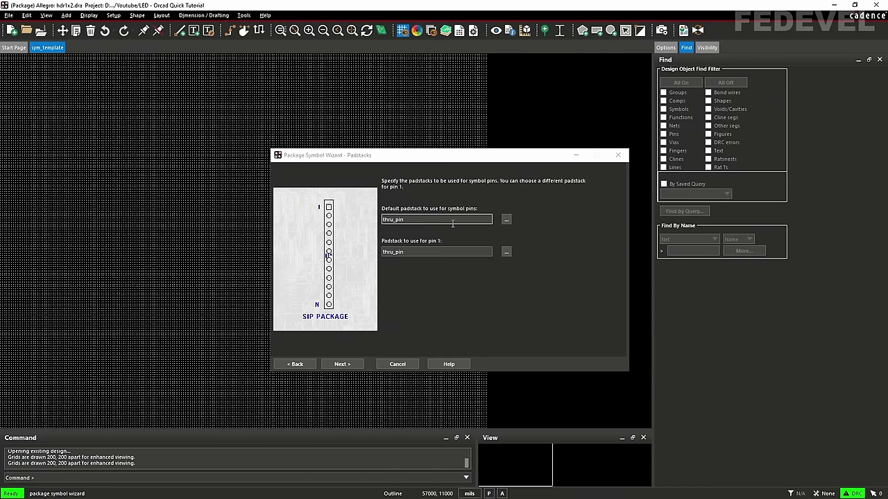
pyautogui.click(352, 365)
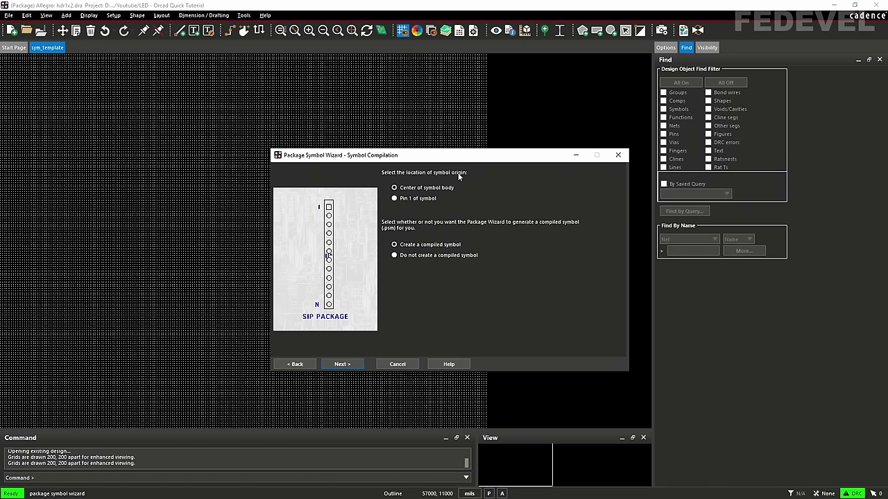
# Place the symbol origin at pin 1, keep the compiled symbol option, and finish the package symbol wizard
pyautogui.click(395, 199)
pyautogui.click(341, 364)
pyautogui.click(344, 366)
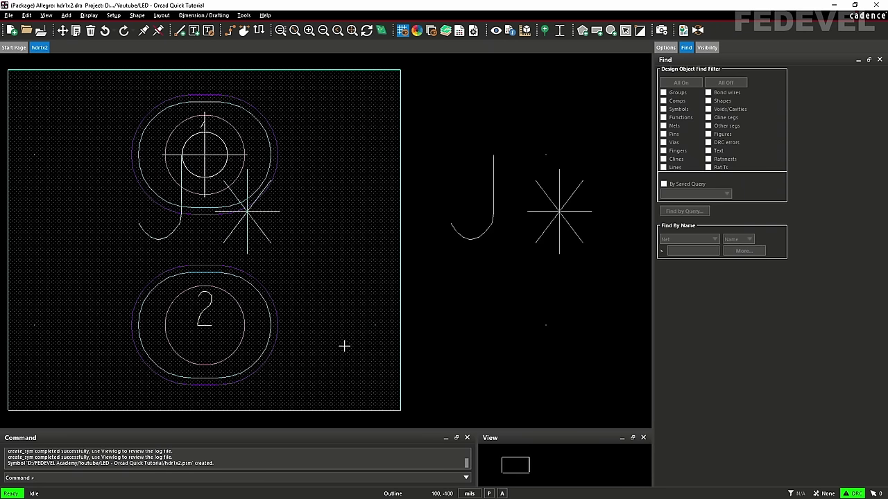
# Set the application mode to General Edit for the hdr1x2 footprint drawing
pyautogui.click(294, 30)
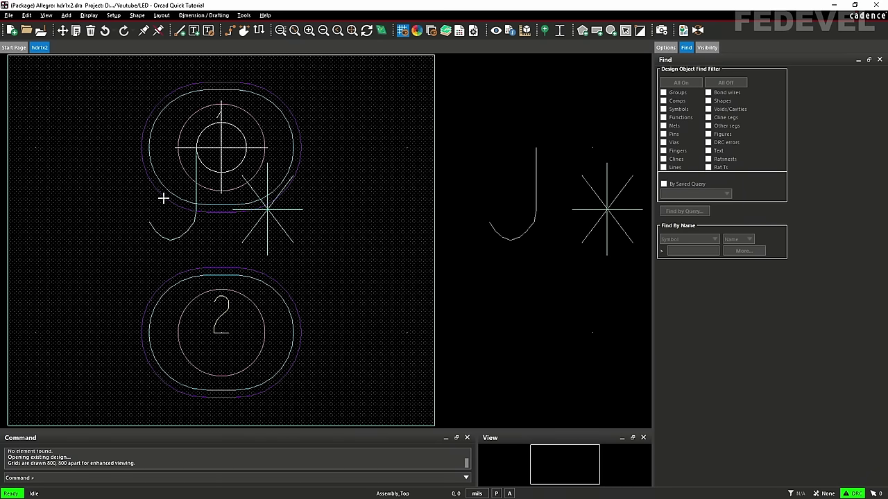
pyautogui.scroll(-2, 217, 213)
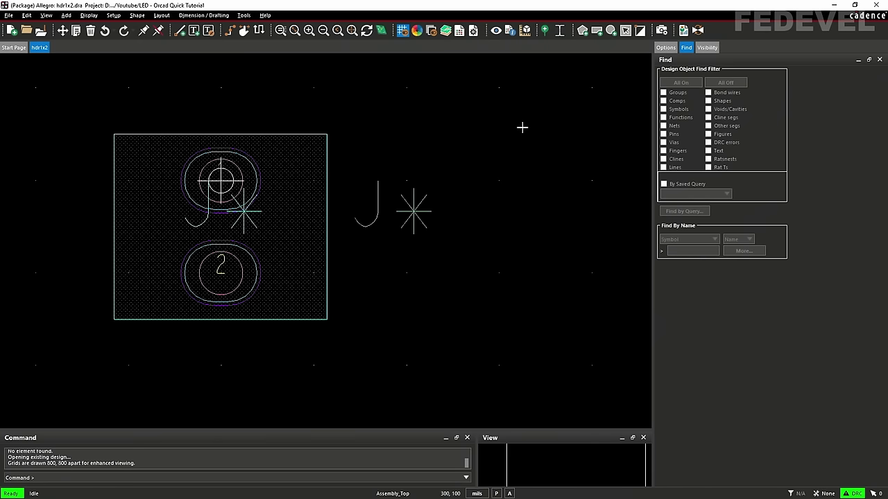
pyautogui.click(830, 494)
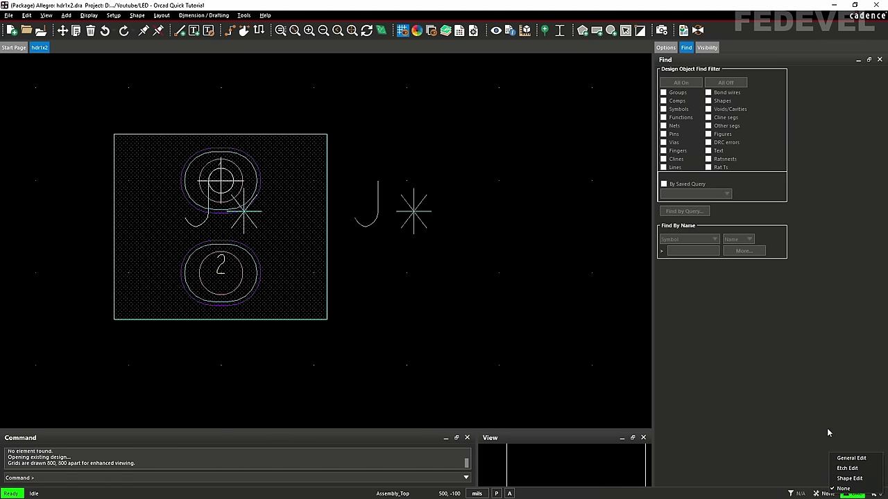
pyautogui.click(864, 458)
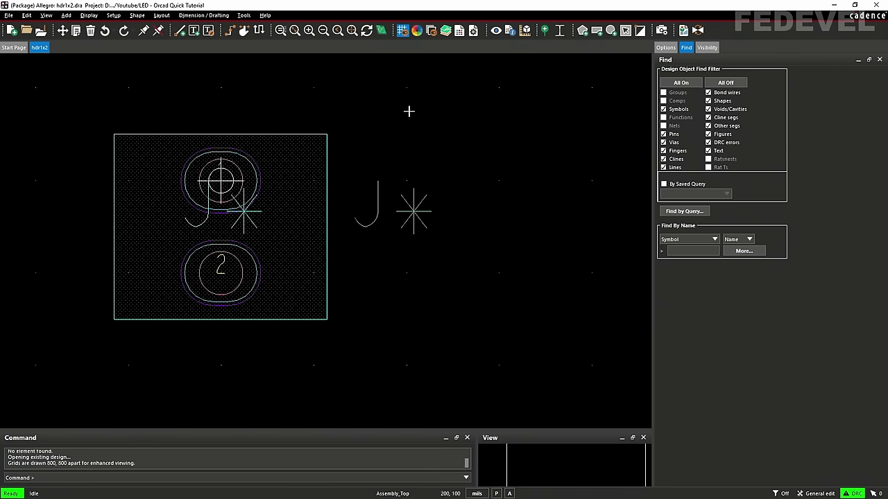
# Set the non-etch grid spacing to 5 mils in both x and y
pyautogui.rightClick(409, 111)
pyautogui.moveTo(419, 119)
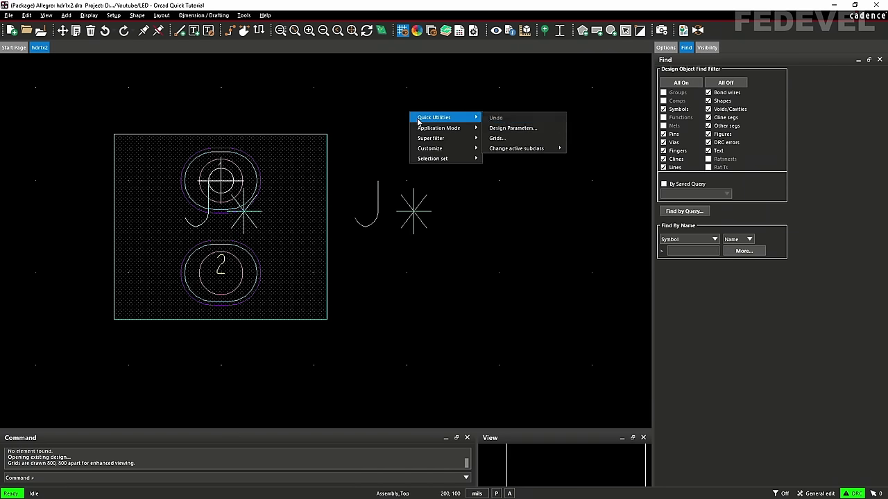
pyautogui.click(519, 139)
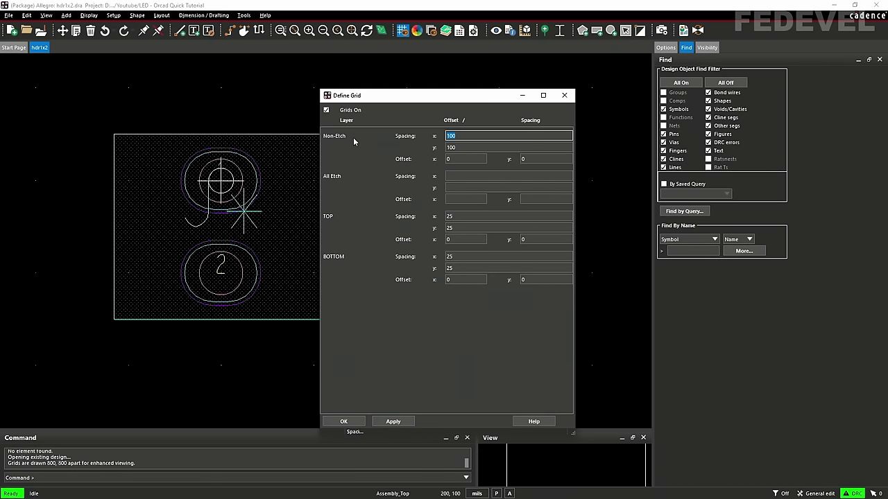
pyautogui.write('5')
pyautogui.press('Tab')
pyautogui.write('5')
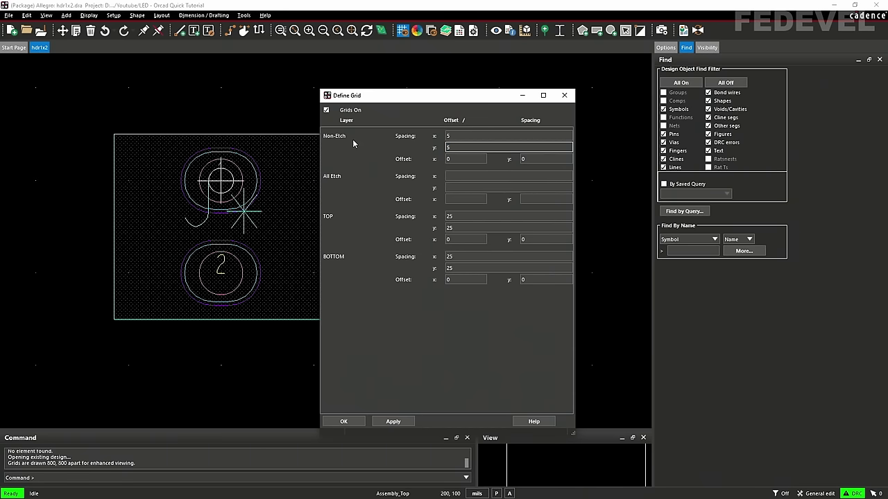
pyautogui.click(355, 423)
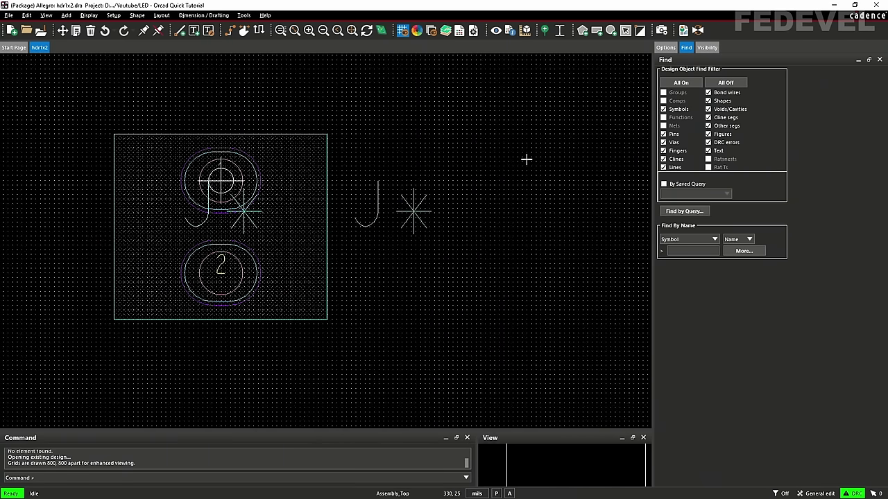
# Draw an unfilled rectangle on Package Geometry / Silkscreen_Top at the body's left edge, from (-115, 0) to (-55, -100) mils
pyautogui.click(597, 34)
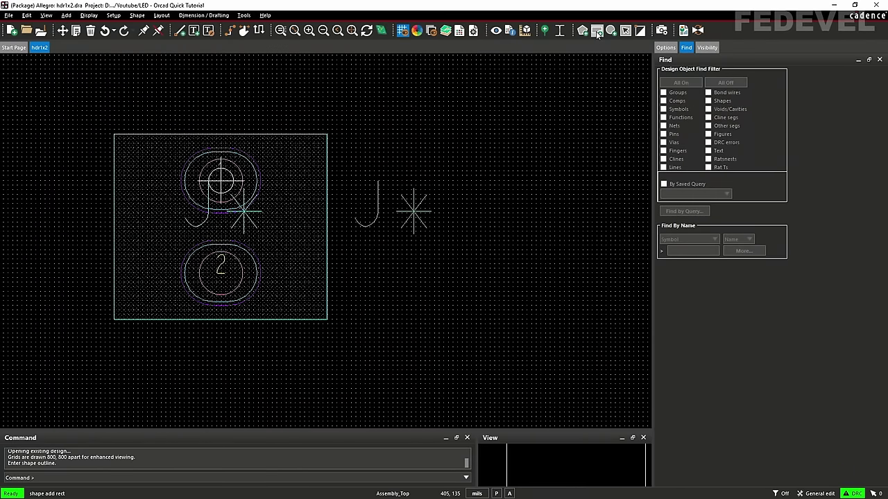
pyautogui.click(666, 48)
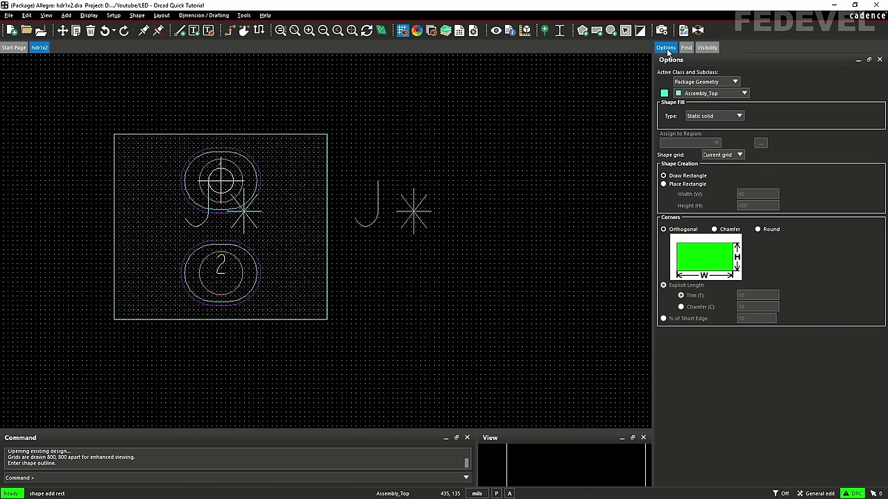
pyautogui.click(699, 94)
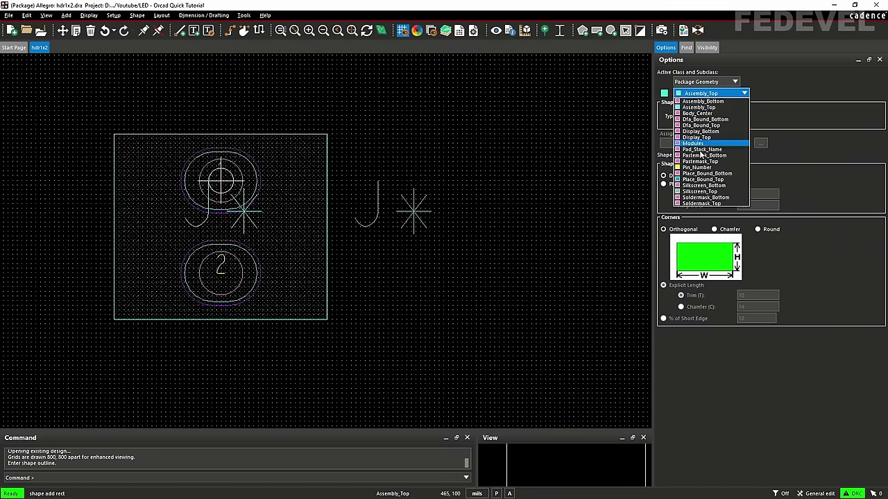
pyautogui.click(699, 193)
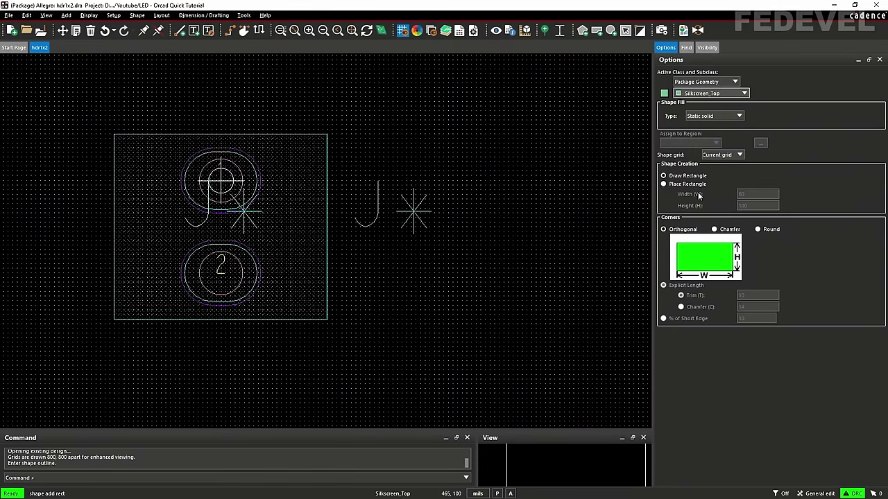
pyautogui.click(707, 117)
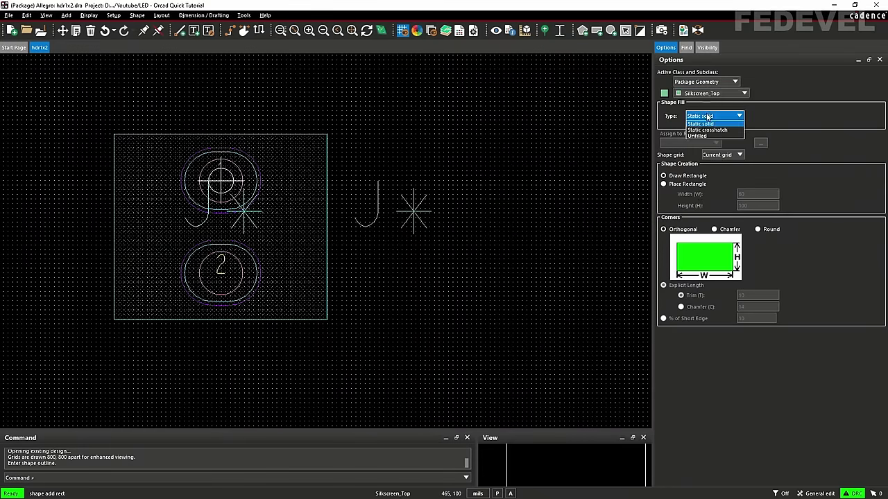
pyautogui.click(705, 136)
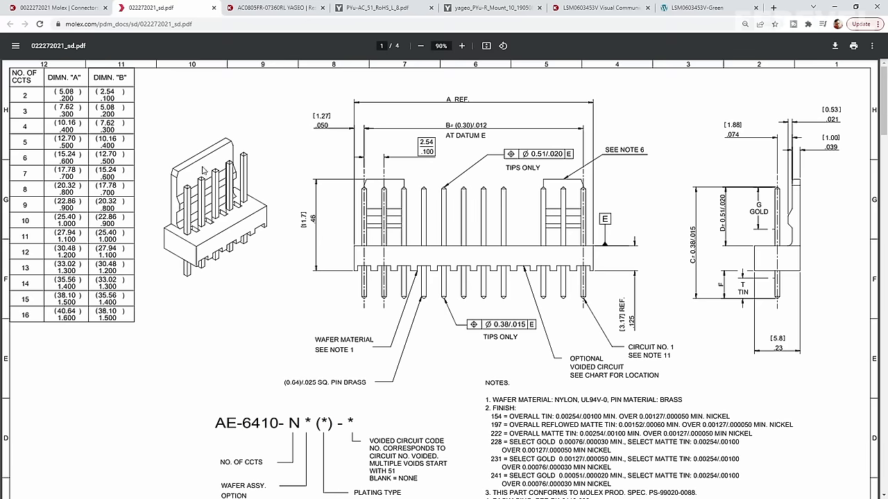
pyautogui.click(835, 7)
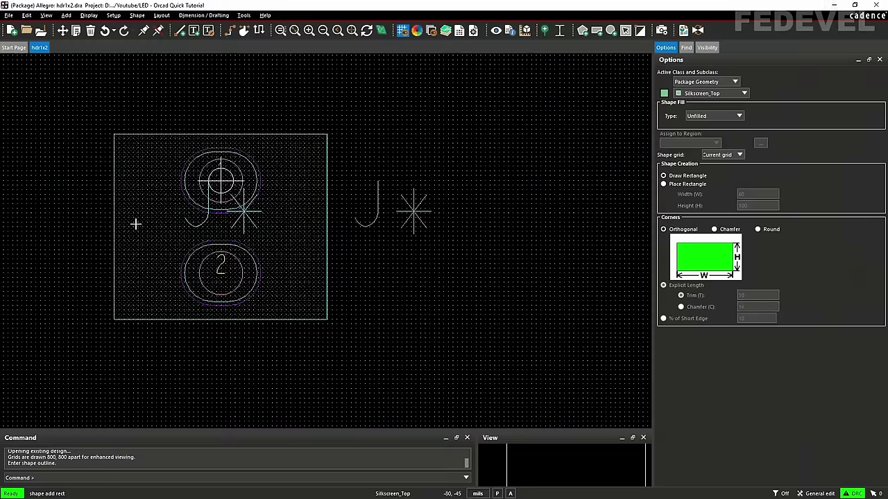
pyautogui.scroll(2, 123, 214)
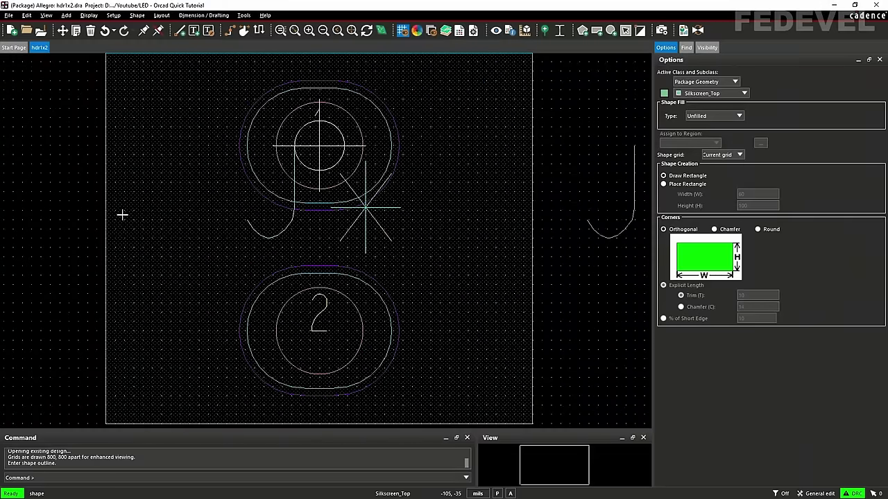
pyautogui.click(106, 145)
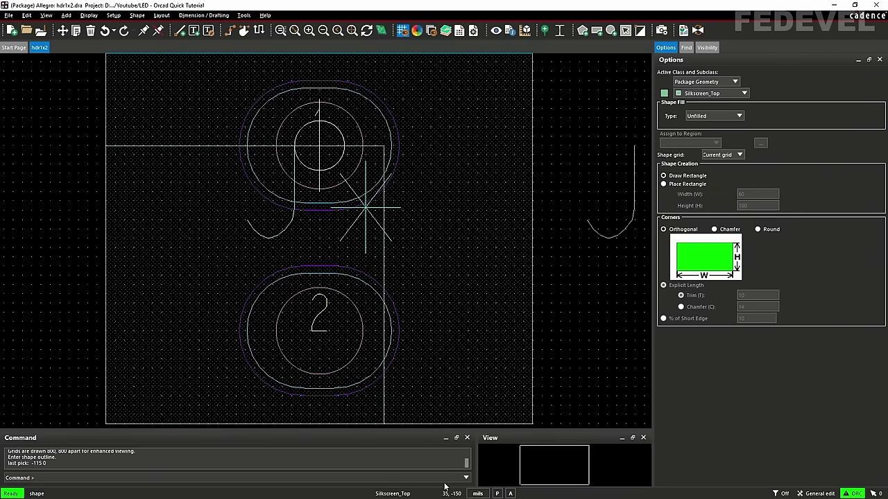
pyautogui.click(216, 334)
pyautogui.scroll(-1, 269, 233)
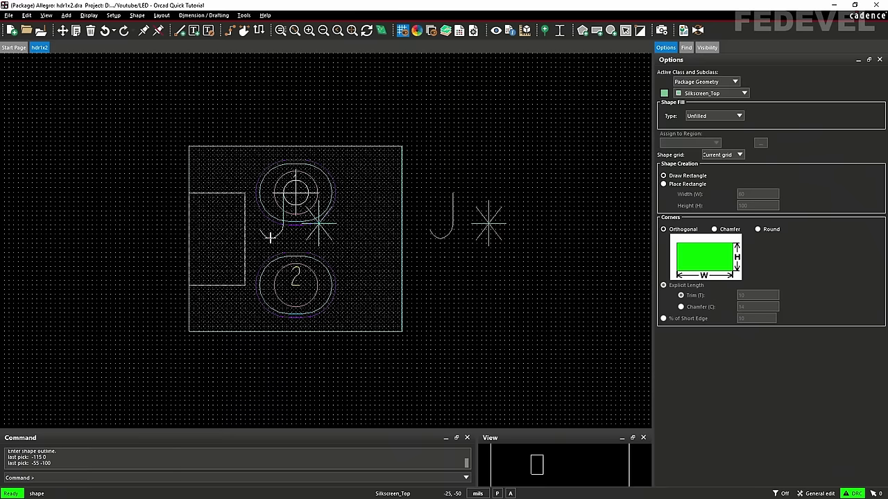
# Finish the rectangle and move the J* reference text from beside the body to above its upper-left corner, at about (-120, 65) mils
pyautogui.rightClick(134, 167)
pyautogui.click(138, 174)
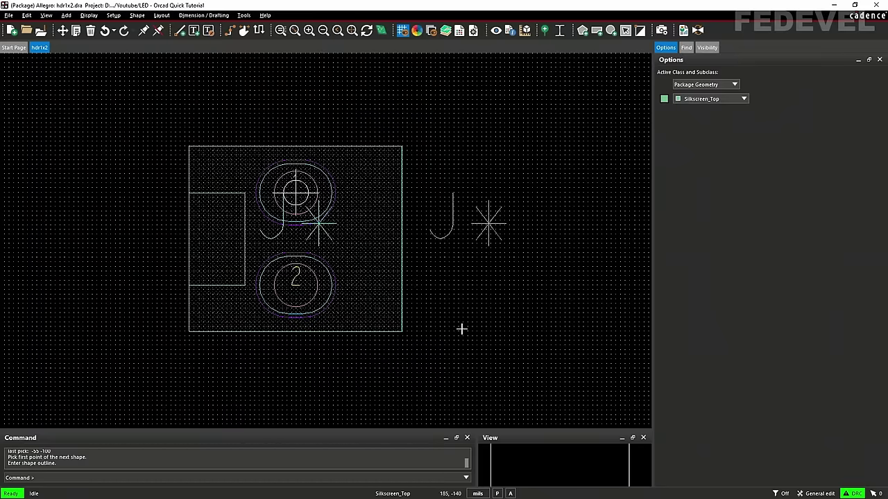
pyautogui.click(62, 30)
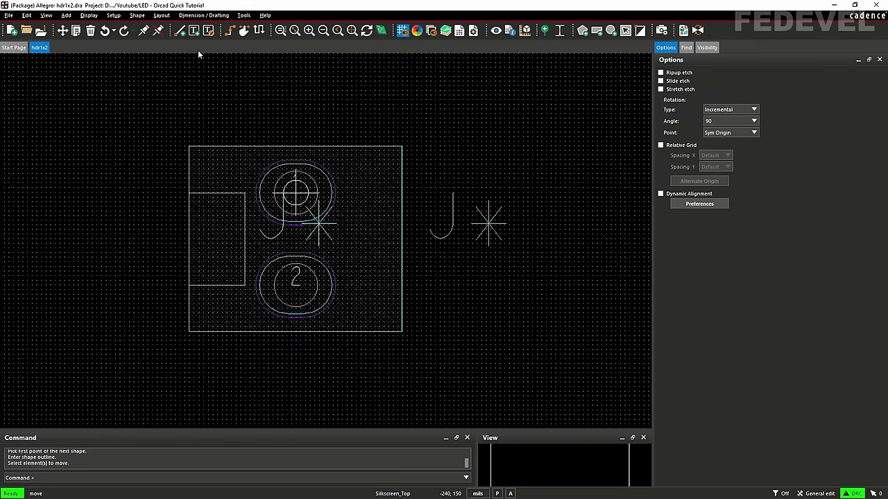
pyautogui.moveTo(490, 227); pyautogui.dragTo(420, 246)
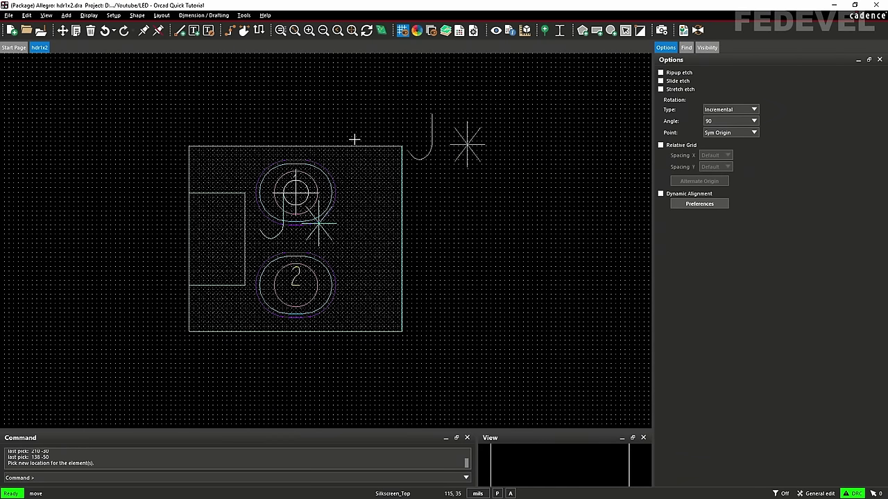
pyautogui.click(182, 130)
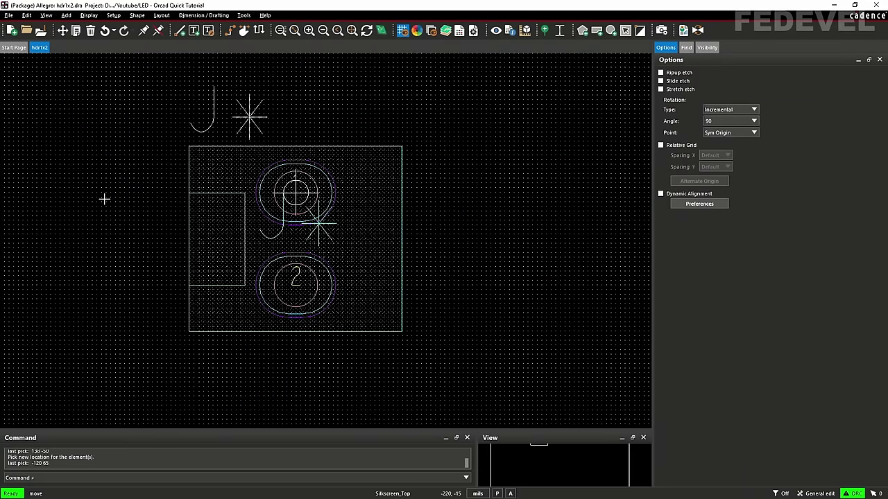
pyautogui.click(86, 159)
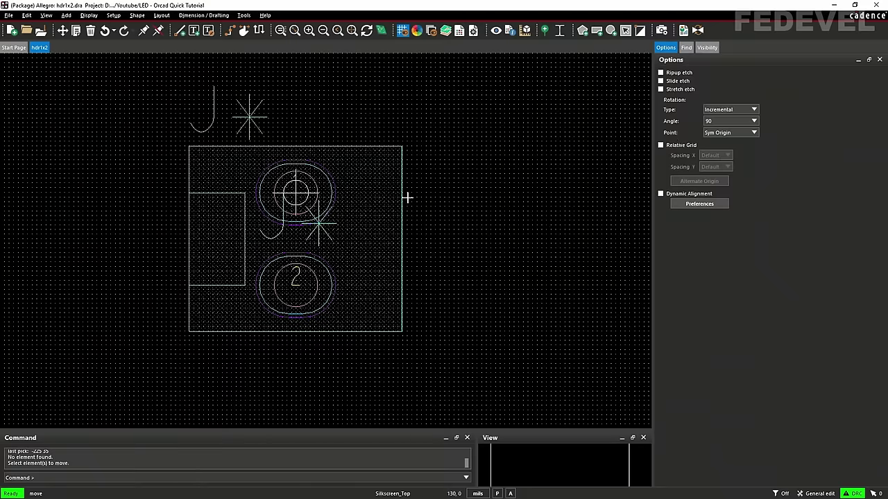
# Move the inner J* reference text between the two pins at (0, -50) mils, using Body Center as the move point
pyautogui.click(724, 136)
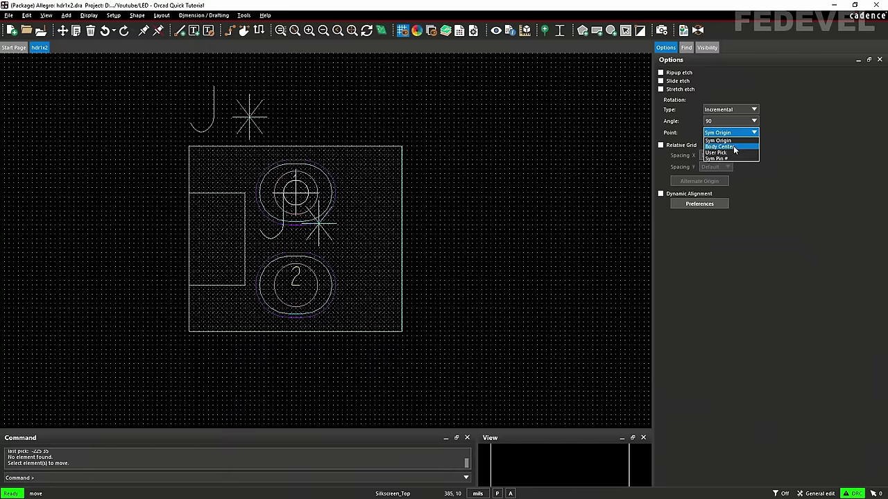
pyautogui.click(721, 147)
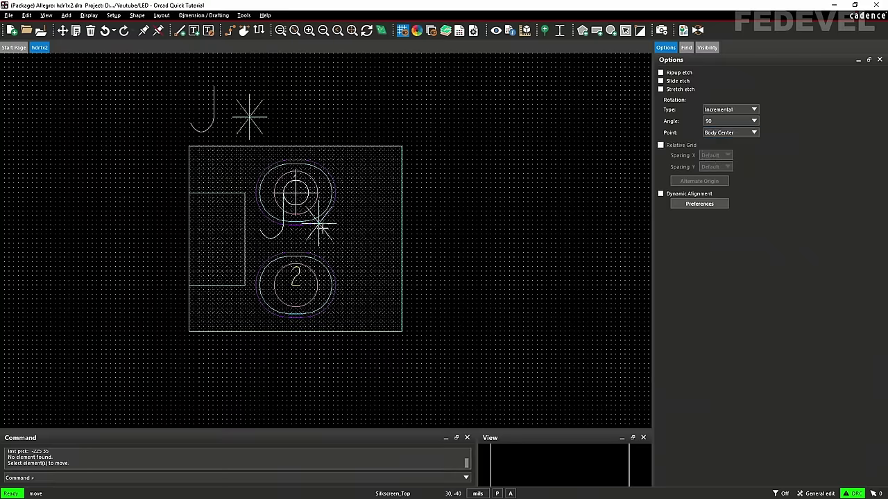
pyautogui.click(321, 229)
pyautogui.scroll(2, 295, 233)
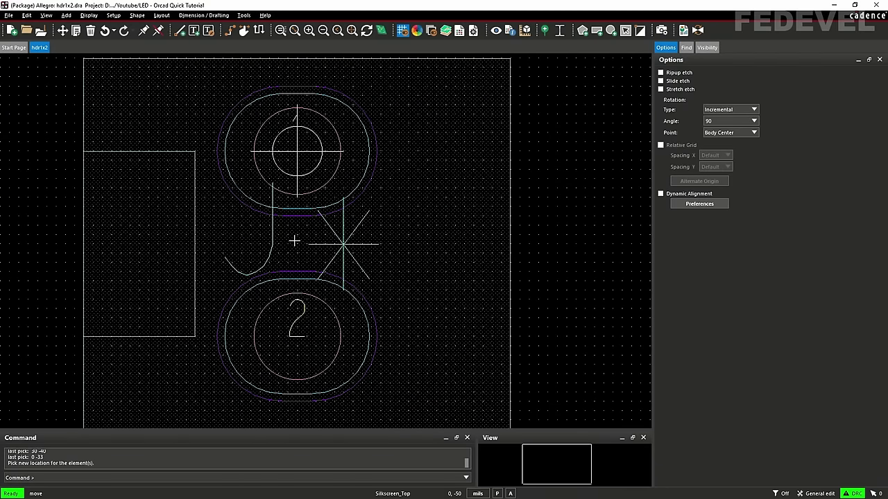
pyautogui.click(294, 241)
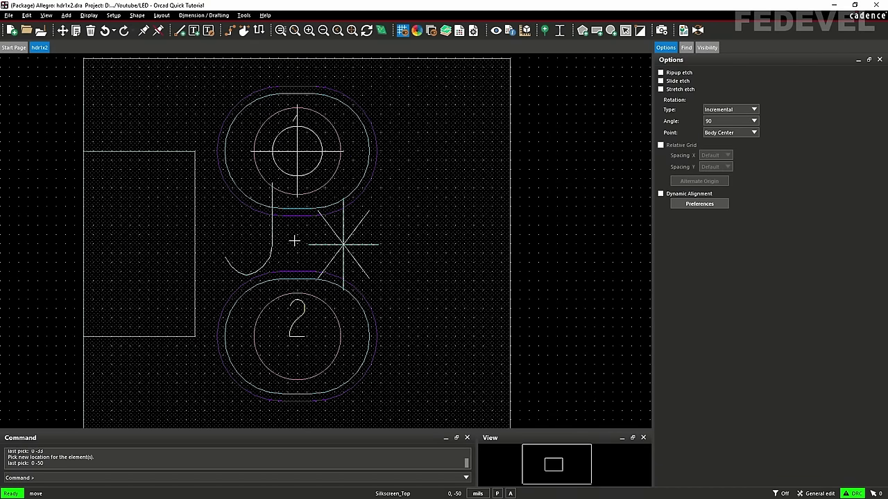
pyautogui.scroll(-2, 371, 181)
pyautogui.click(122, 131)
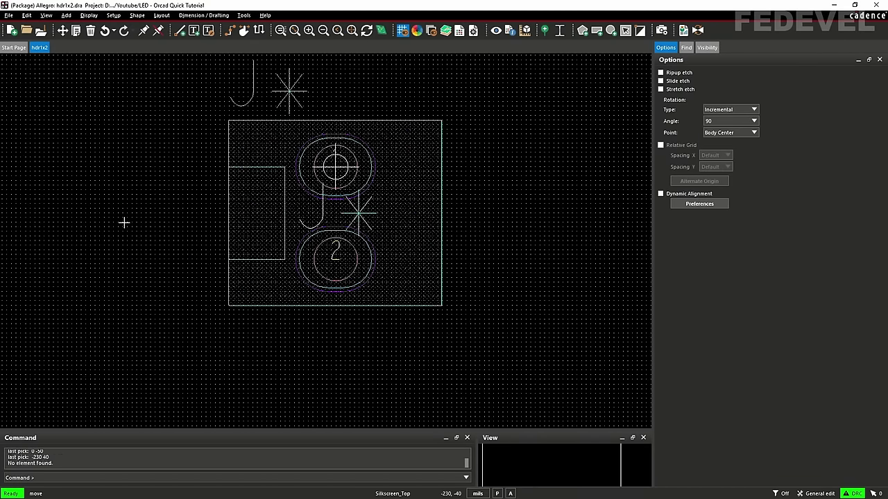
pyautogui.scroll(-1, 273, 326)
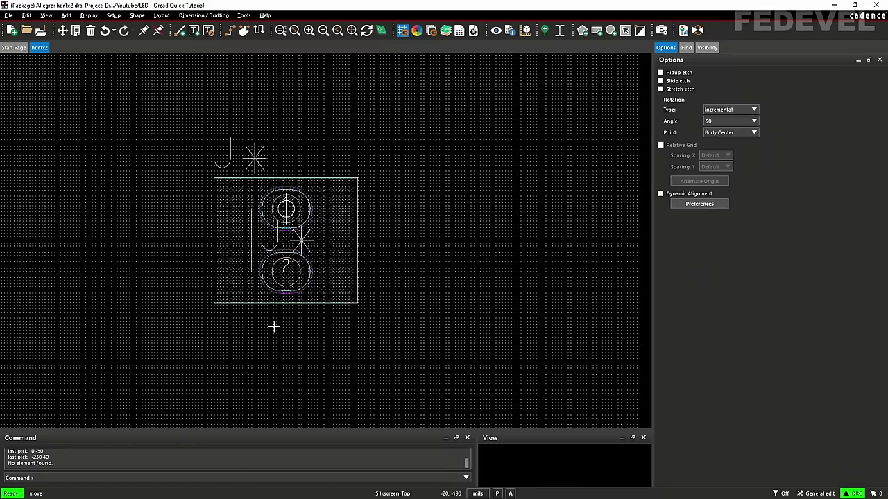
pyautogui.rightClick(111, 125)
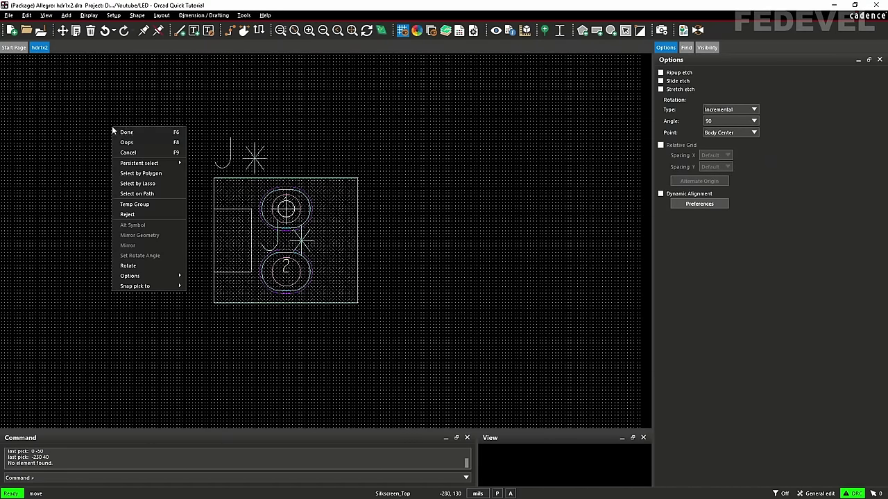
pyautogui.click(114, 129)
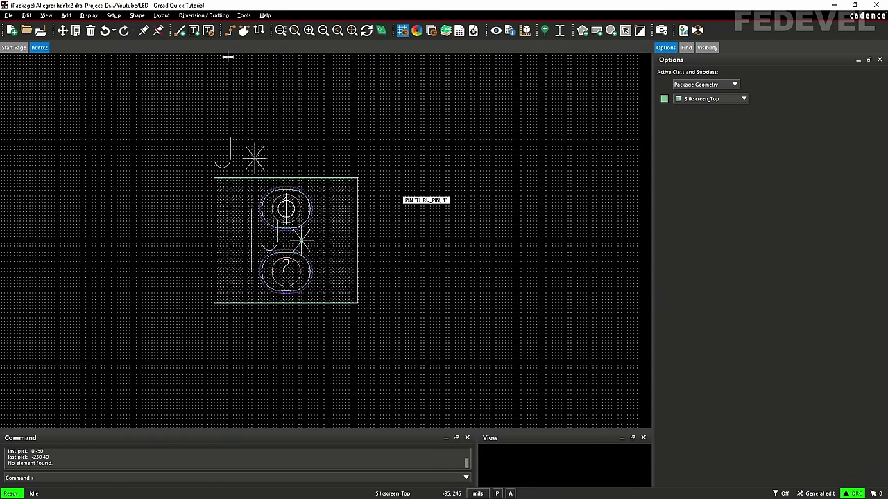
# Add the text "1" on Package Geometry / Silkscreen_Top with text block 4, at (155, 10) mils outside the body
pyautogui.click(195, 31)
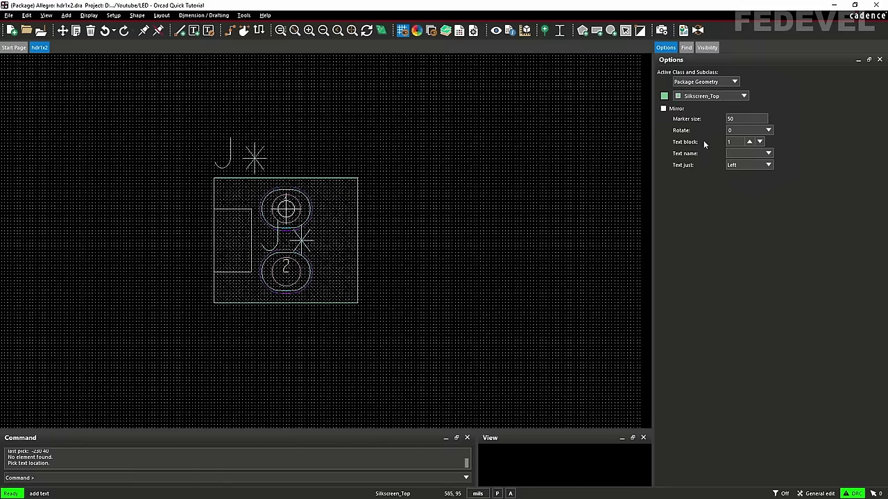
pyautogui.click(749, 141)
pyautogui.click(749, 142)
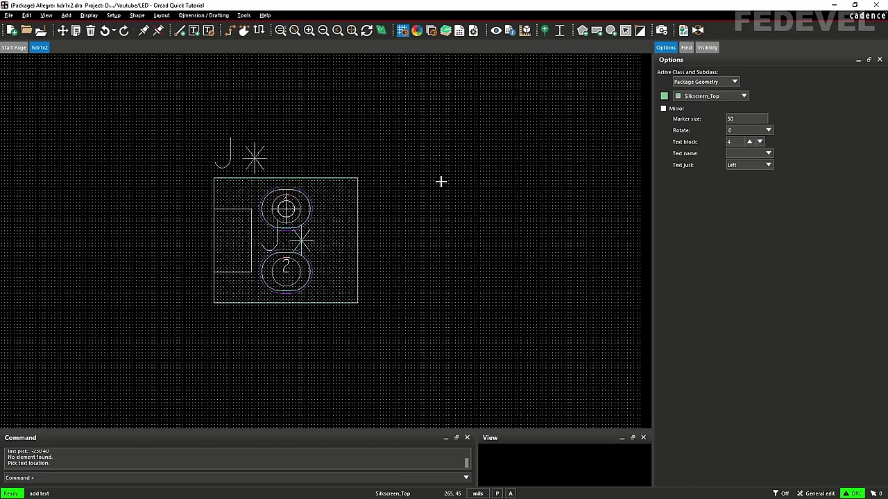
pyautogui.click(380, 202)
pyautogui.write('1')
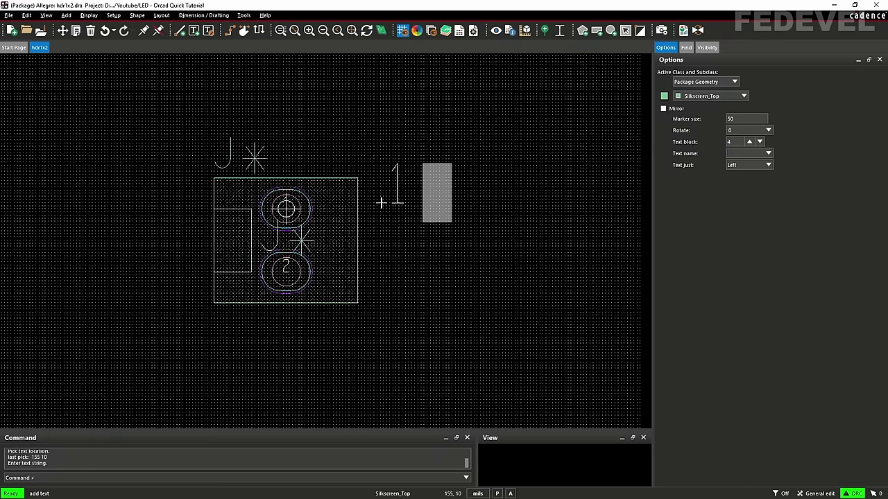
pyautogui.rightClick(354, 121)
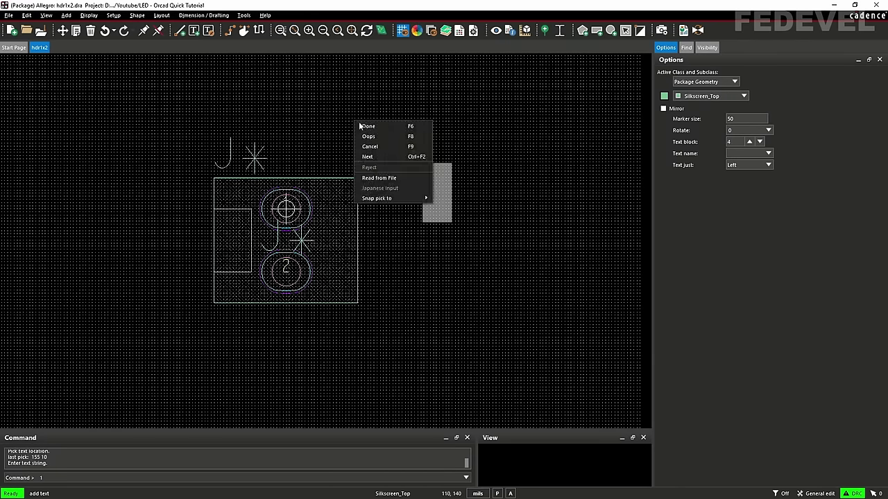
pyautogui.click(365, 128)
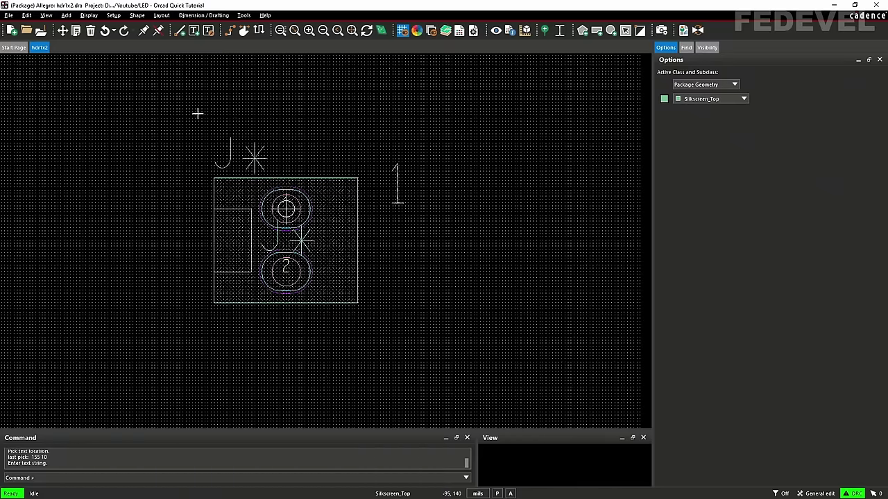
# Move the silkscreen text "1" closer to the body outline beside pin 1, picking (150, 10) mils as its new location
pyautogui.click(63, 30)
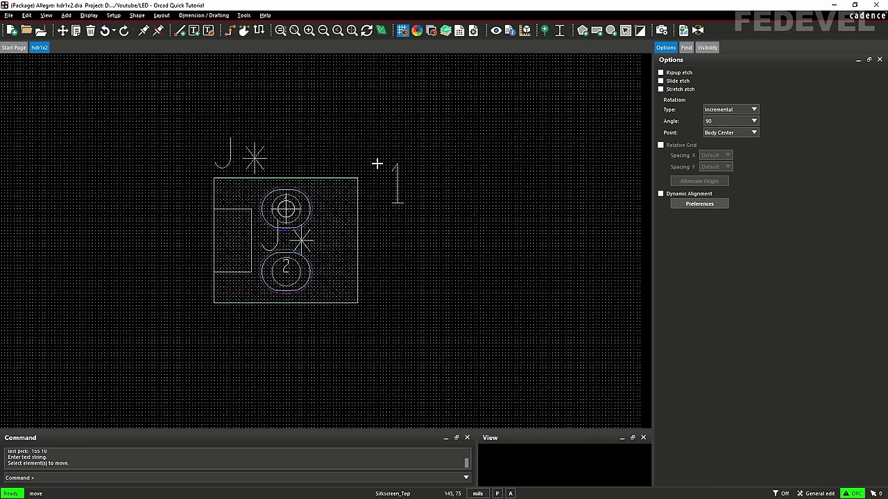
pyautogui.click(398, 184)
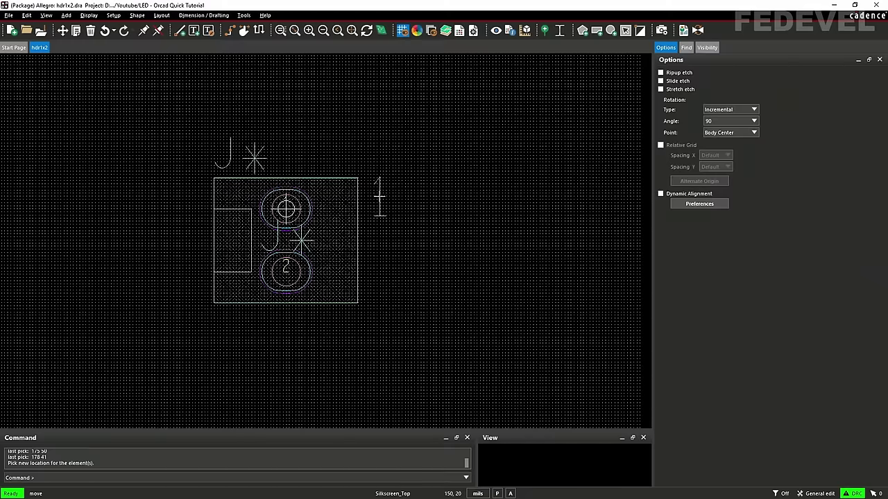
pyautogui.click(399, 207)
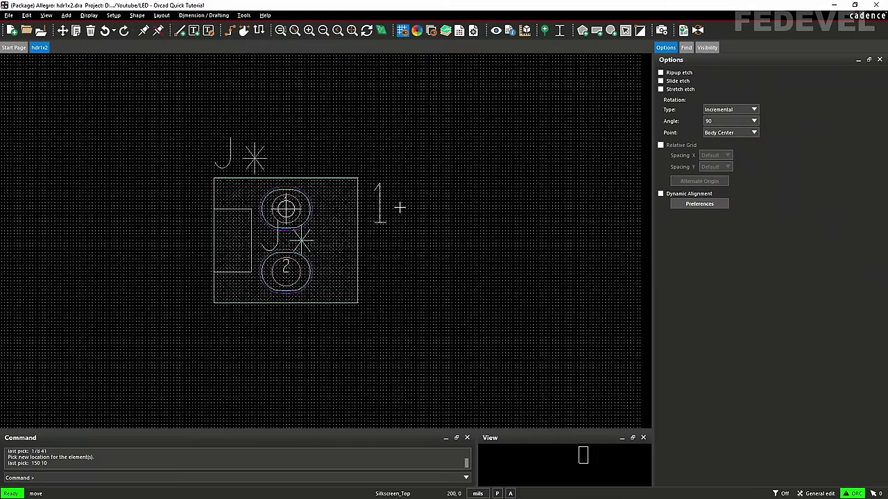
pyautogui.rightClick(327, 99)
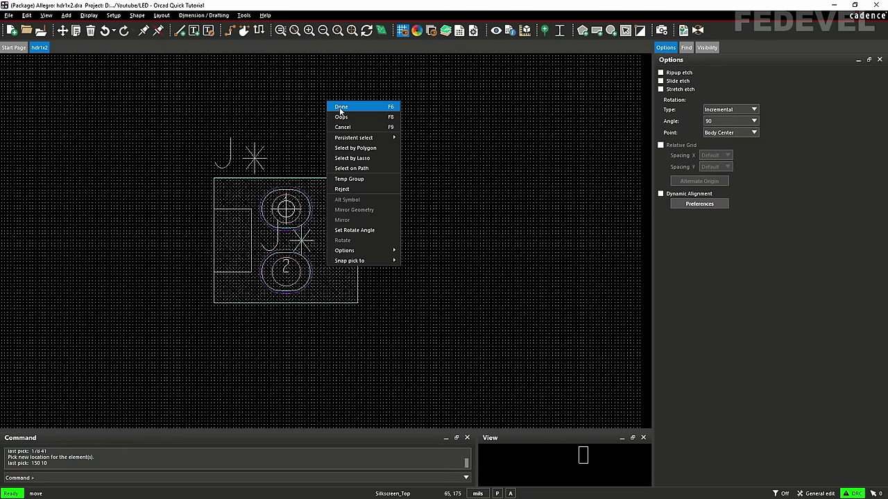
pyautogui.click(341, 108)
pyautogui.click(295, 31)
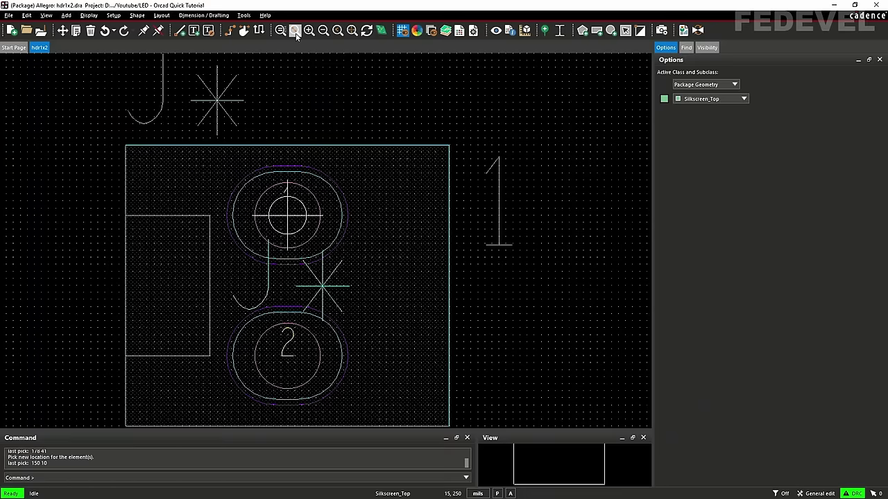
pyautogui.click(32, 138)
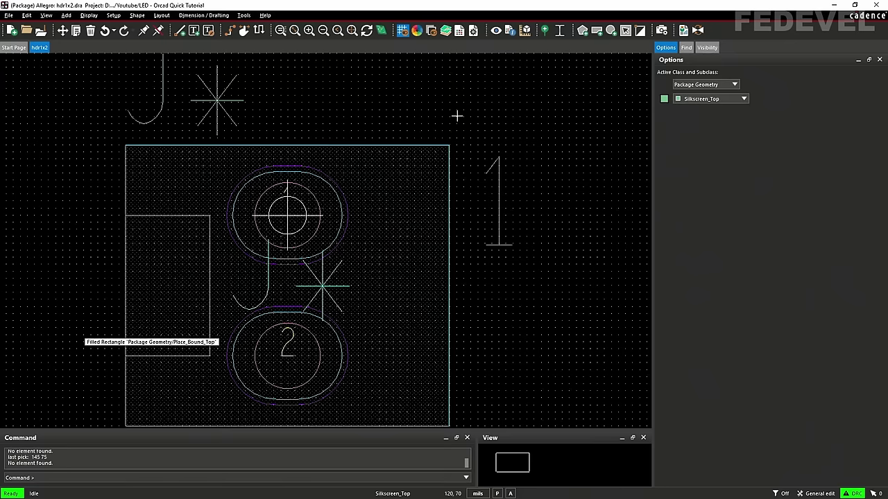
# Turn off the global visibility of all layers, briefly showing and hiding the Top and Bottom conductor layers
pyautogui.click(706, 47)
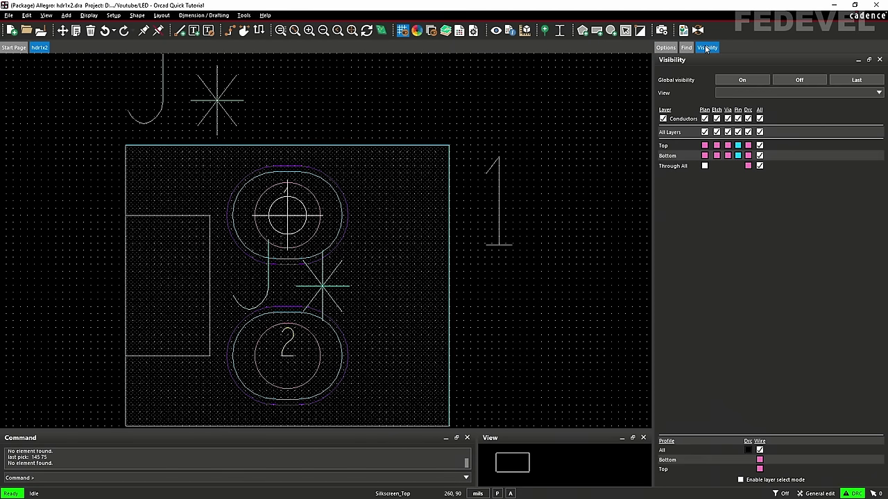
pyautogui.click(800, 80)
pyautogui.click(741, 79)
pyautogui.click(789, 77)
pyautogui.click(759, 145)
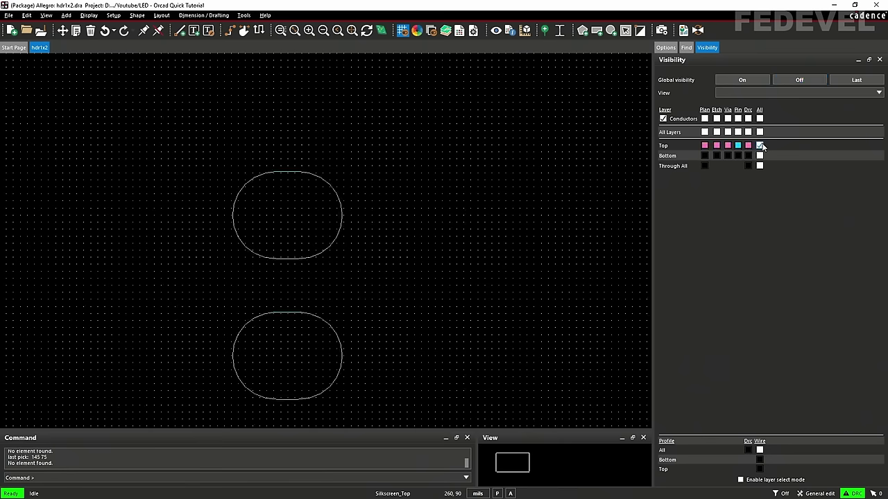
pyautogui.click(759, 145)
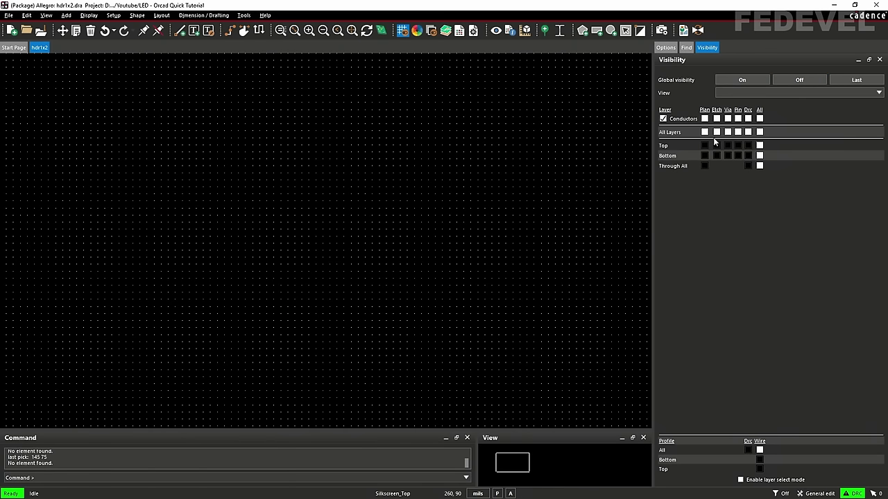
pyautogui.click(760, 155)
pyautogui.click(759, 156)
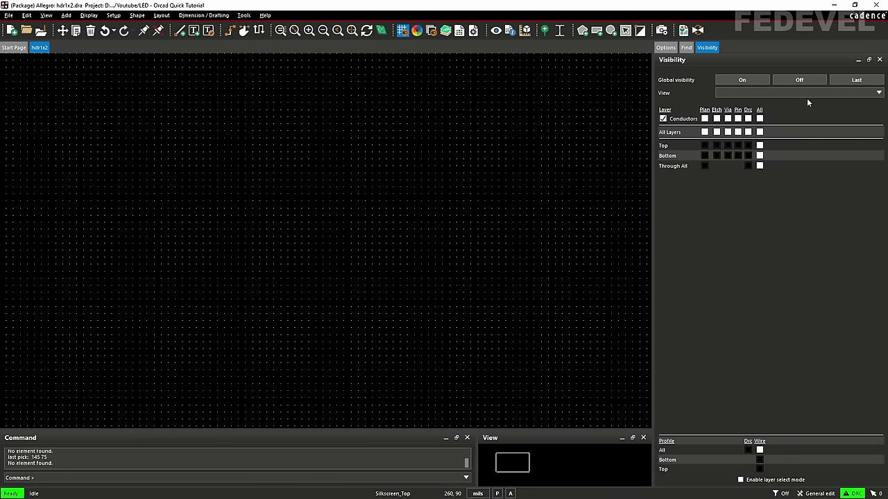
# Make the Top and Soldermask_Top stack-up layers visible in the Color Dialog
pyautogui.click(418, 32)
pyautogui.moveTo(479, 65); pyautogui.dragTo(501, 65)
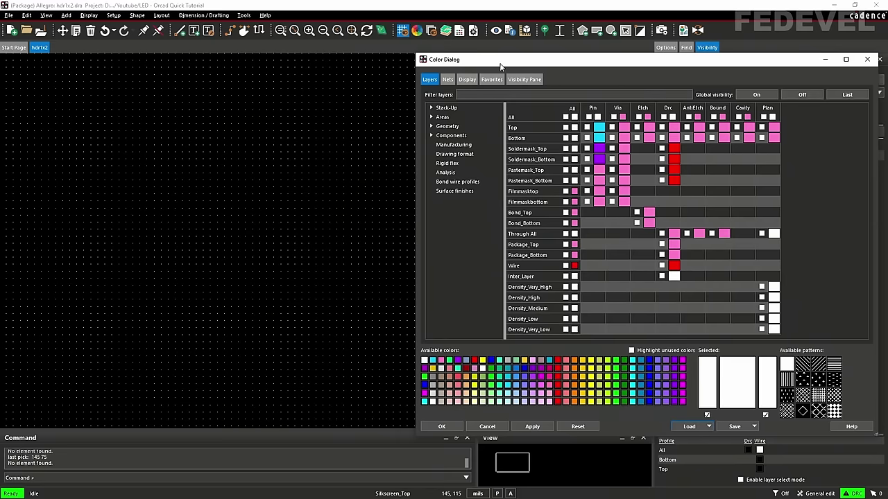
pyautogui.click(447, 108)
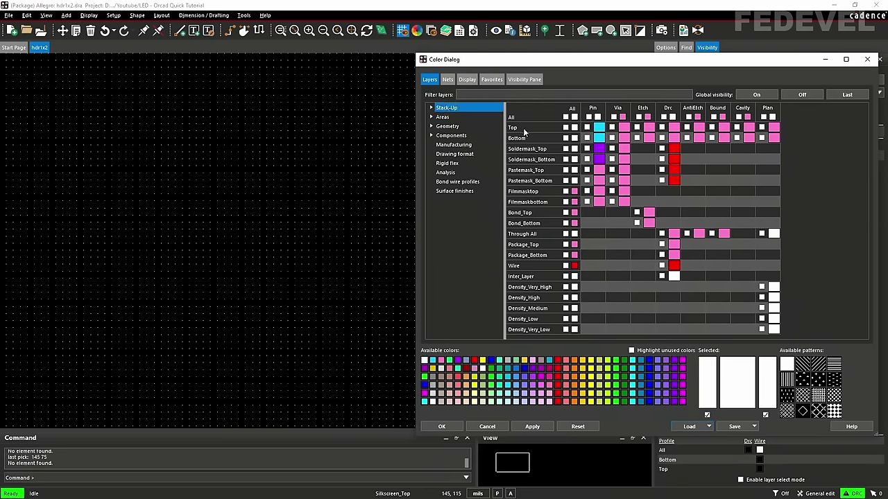
pyautogui.click(565, 128)
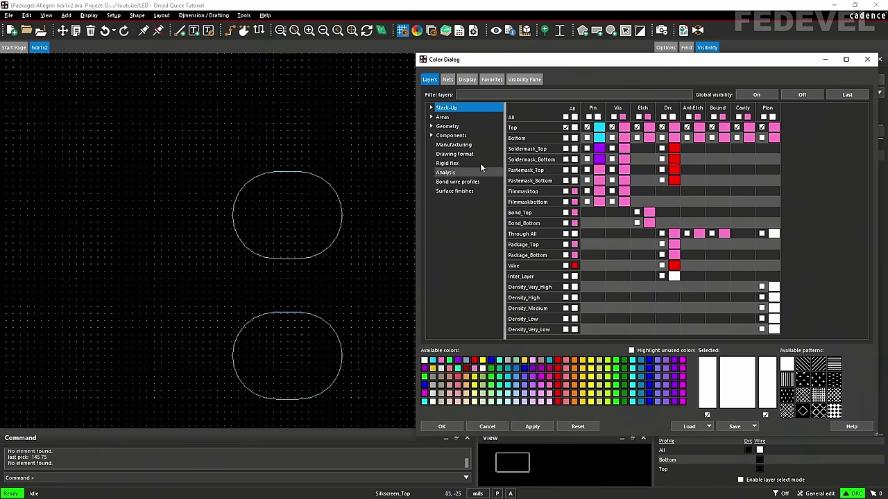
pyautogui.click(565, 148)
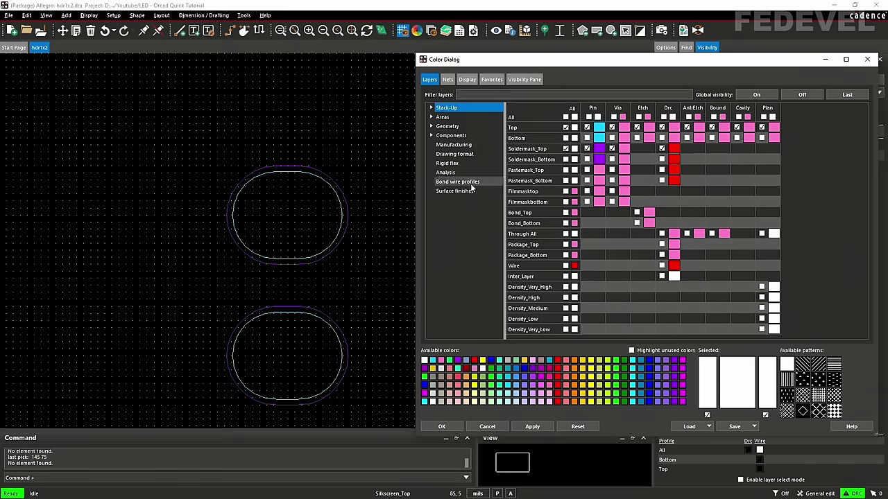
# Make the Silkscreen_Top subclass of Package Geometry visible
pyautogui.click(432, 126)
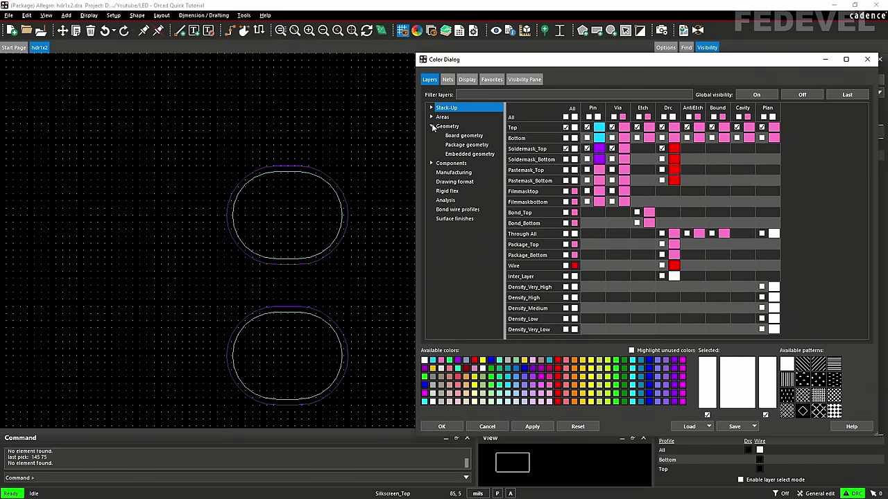
pyautogui.click(454, 145)
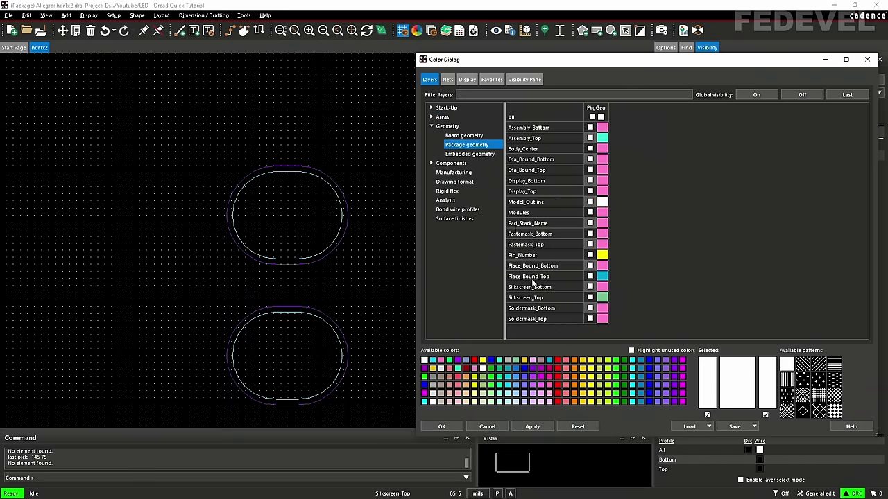
pyautogui.click(590, 297)
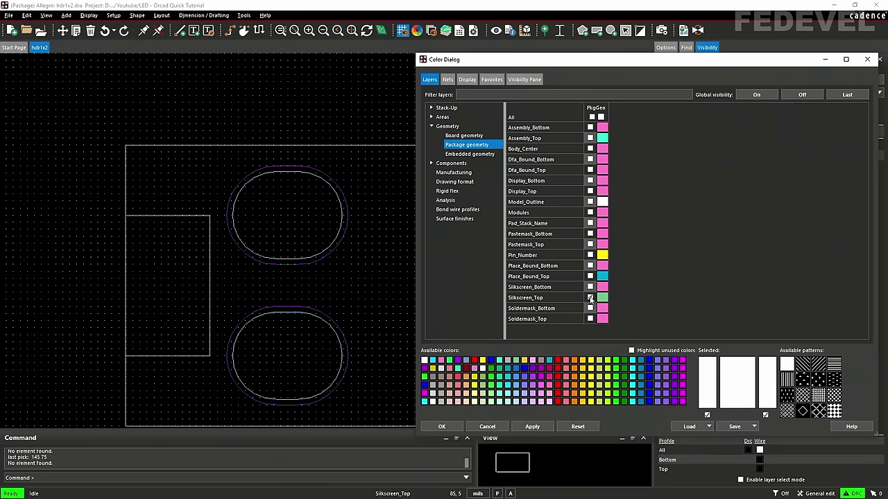
# Make the Silkscreen_Top subclass of the Ref des components visible in the Color Dialog
pyautogui.moveTo(548, 64); pyautogui.dragTo(668, 61)
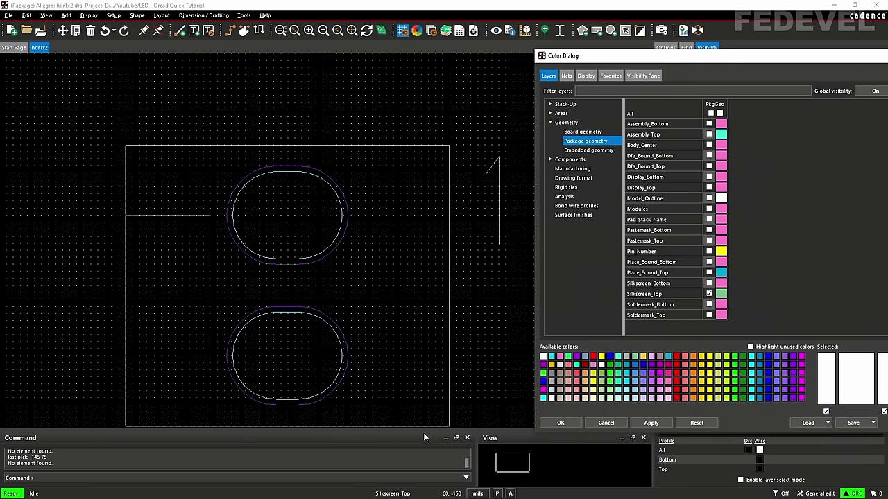
pyautogui.click(550, 160)
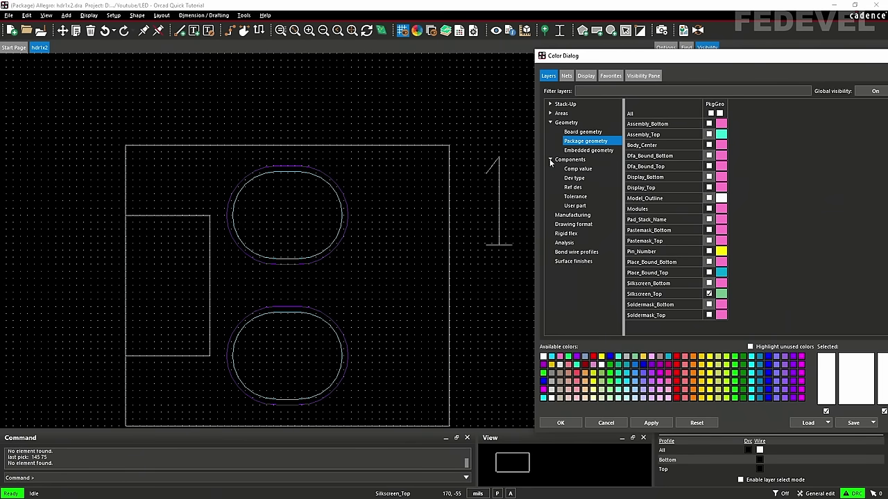
pyautogui.click(571, 189)
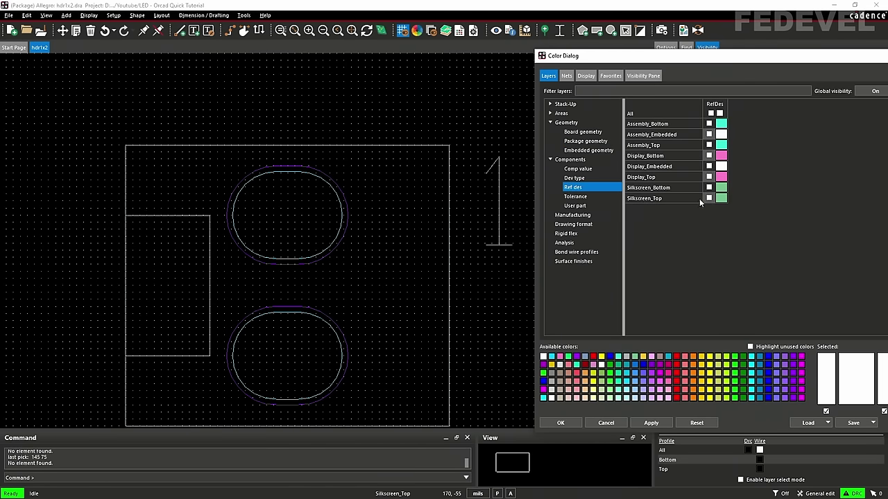
pyautogui.click(709, 199)
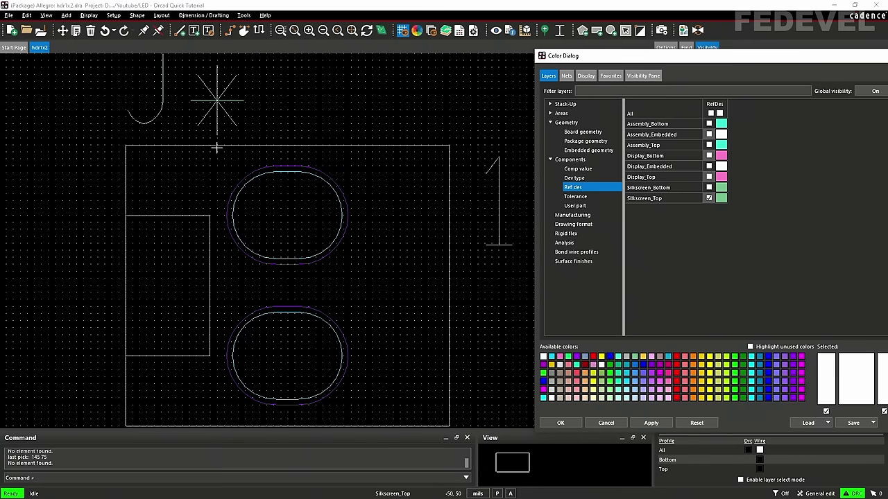
# Close the Color Dialog, then switch the global visibility of all layers off and back on
pyautogui.moveTo(585, 61); pyautogui.dragTo(227, 59)
pyautogui.click(629, 55)
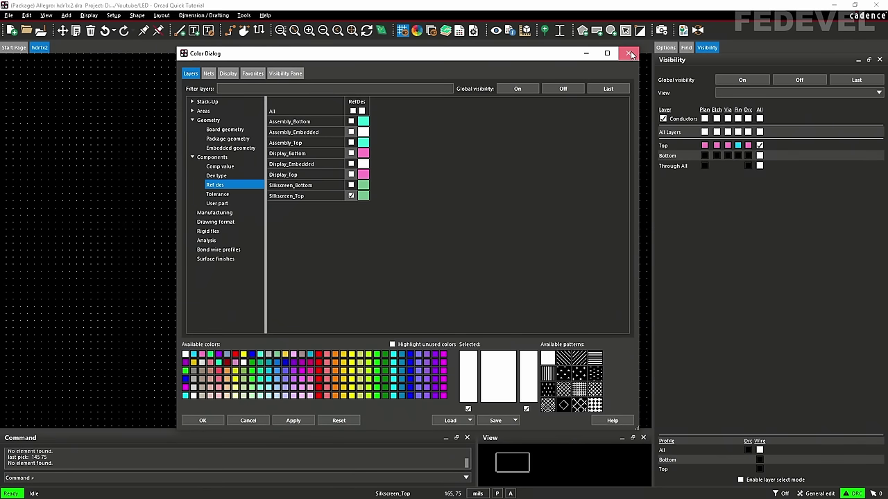
pyautogui.click(798, 80)
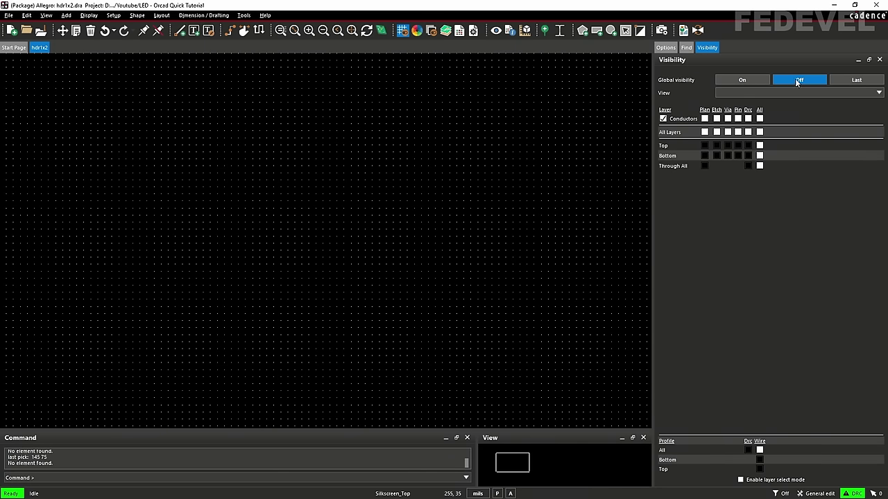
pyautogui.click(742, 81)
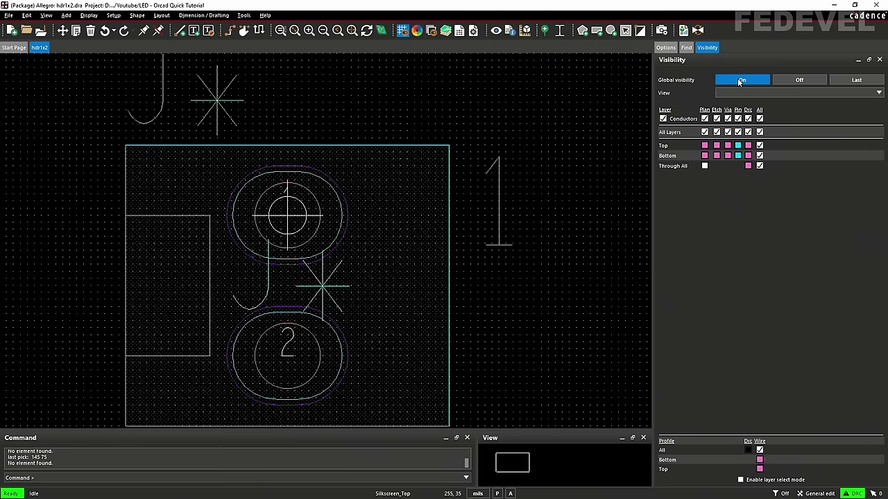
# Draw a static solid circle on Package Geometry Assembly_Top beside pin 1, centred at (75, -20) mils with a radius of about 18 mils
pyautogui.click(666, 48)
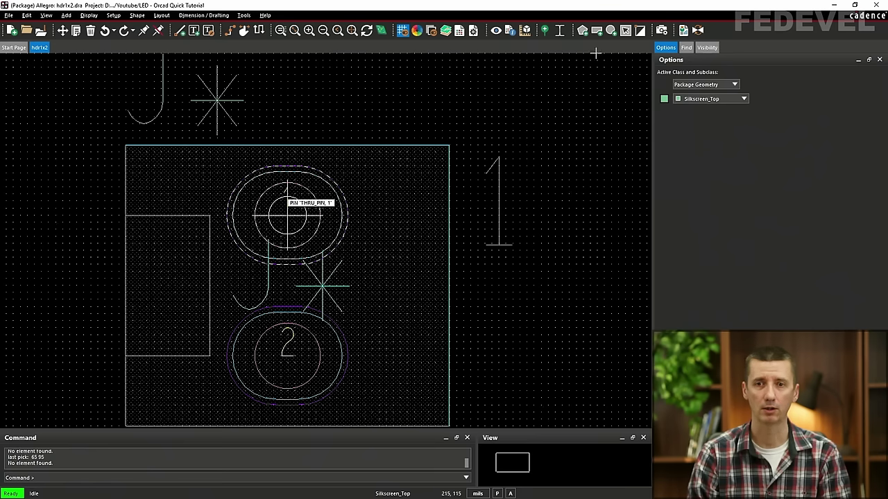
pyautogui.click(610, 31)
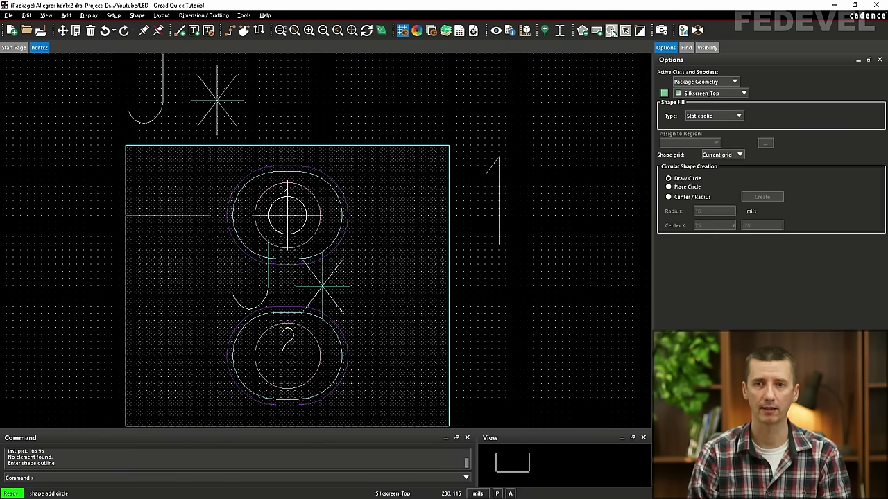
pyautogui.click(698, 97)
pyautogui.click(698, 108)
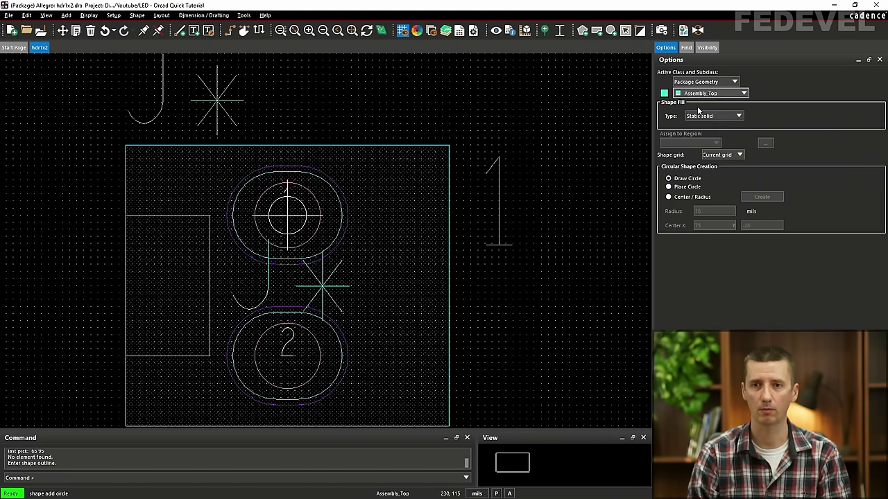
pyautogui.click(392, 241)
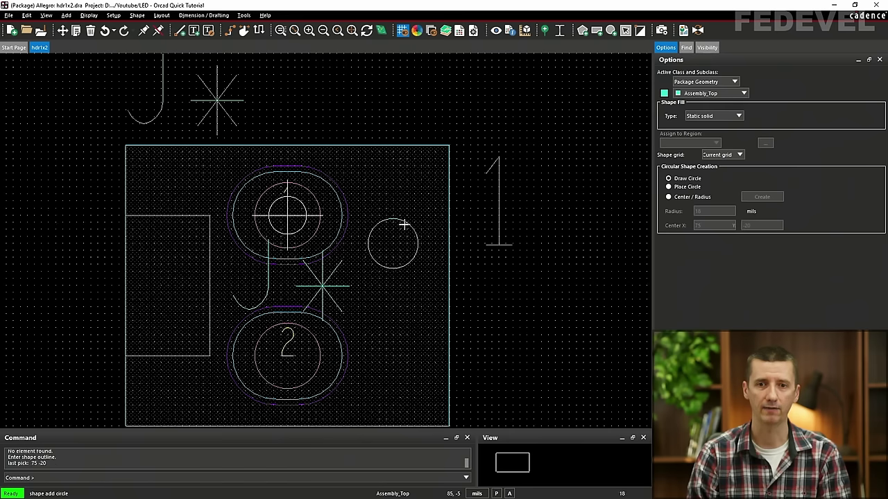
pyautogui.click(407, 221)
pyautogui.rightClick(376, 100)
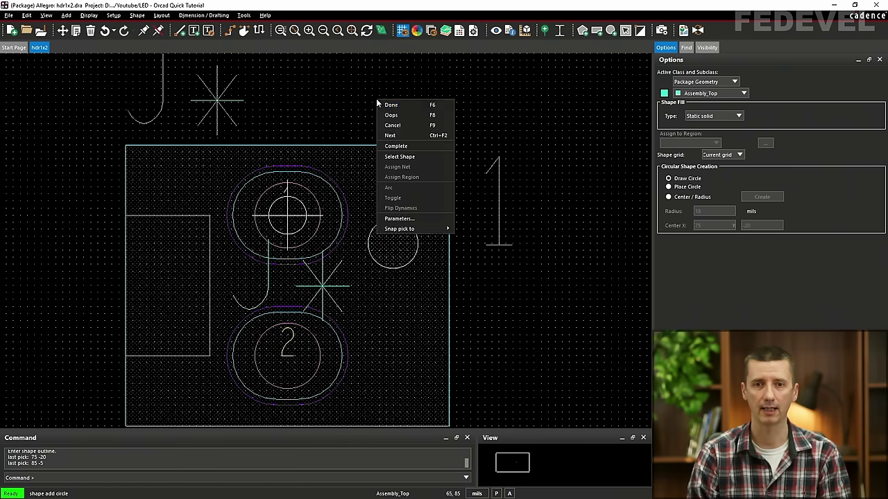
pyautogui.click(385, 104)
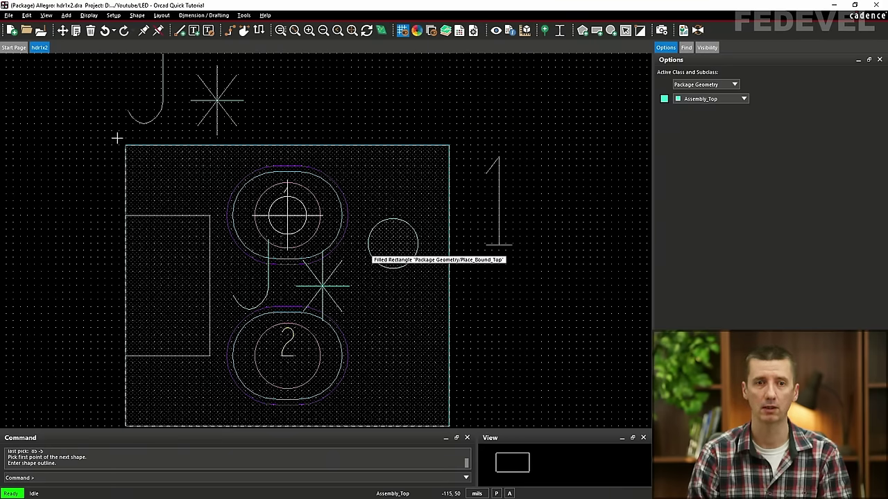
# Try moving the Assembly_Top circle above the body outline to (65, 80) mils, and cancel the move
pyautogui.click(62, 31)
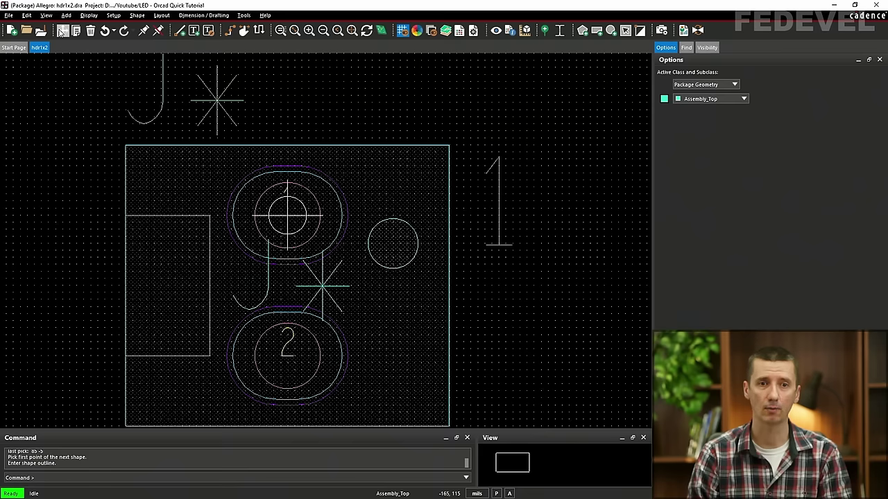
pyautogui.click(386, 251)
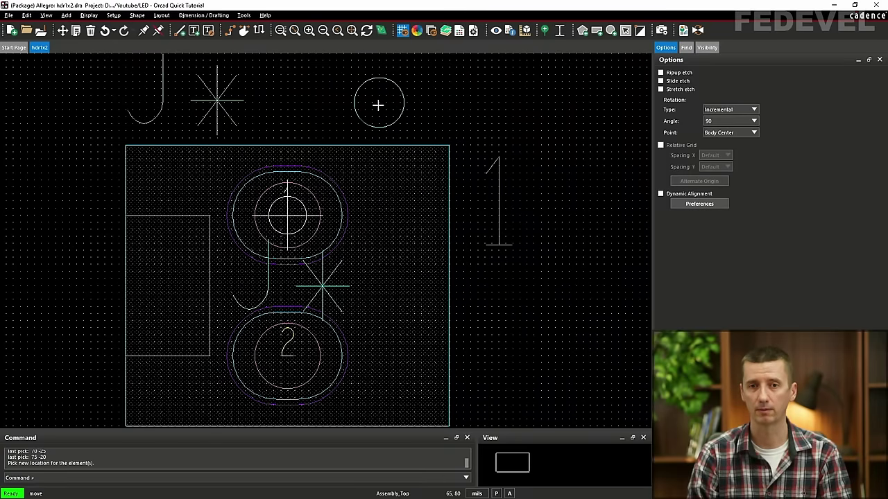
pyautogui.click(378, 105)
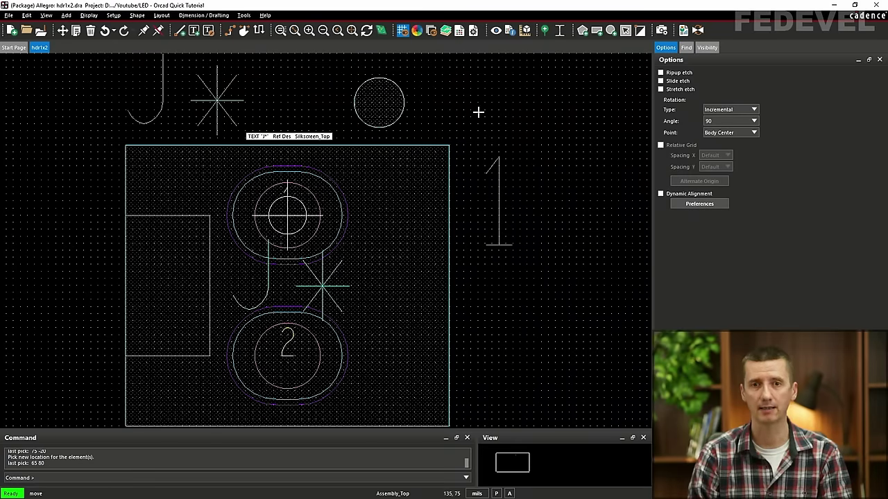
pyautogui.rightClick(505, 80)
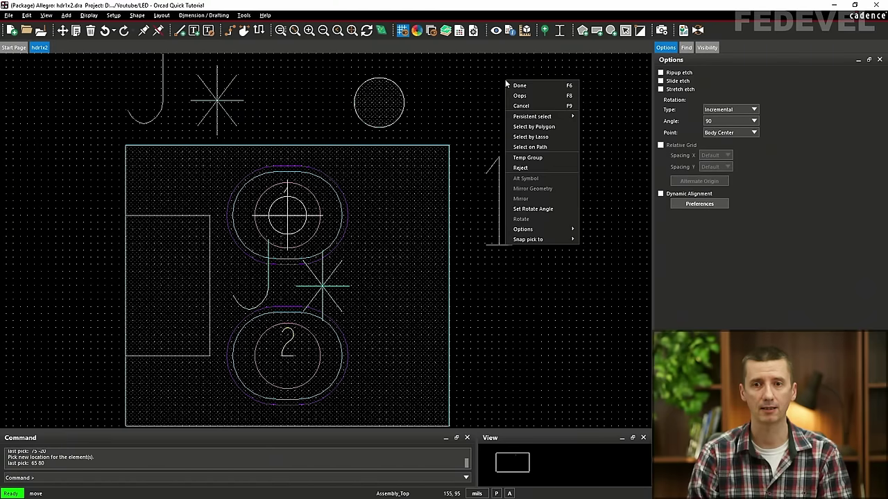
pyautogui.click(538, 106)
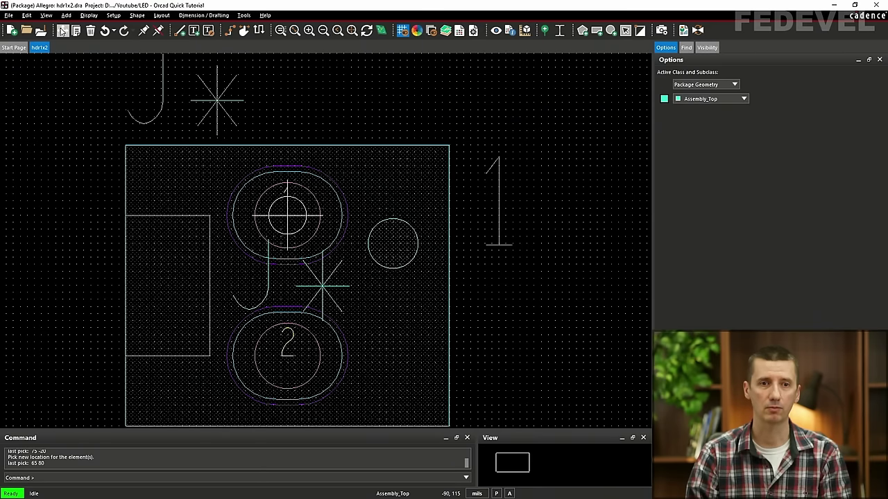
# Move the Assembly_Top circle above the body outline to (35, 75) mils, keeping the Move command active
pyautogui.click(62, 32)
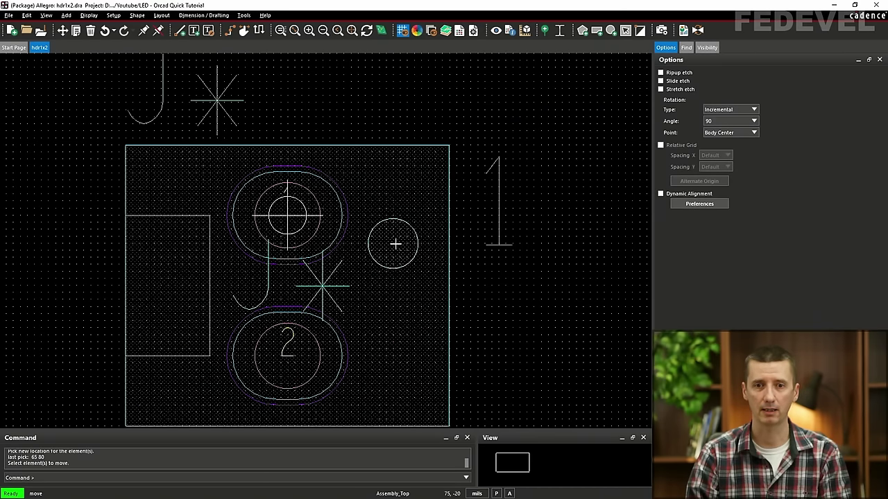
pyautogui.click(394, 243)
pyautogui.click(336, 109)
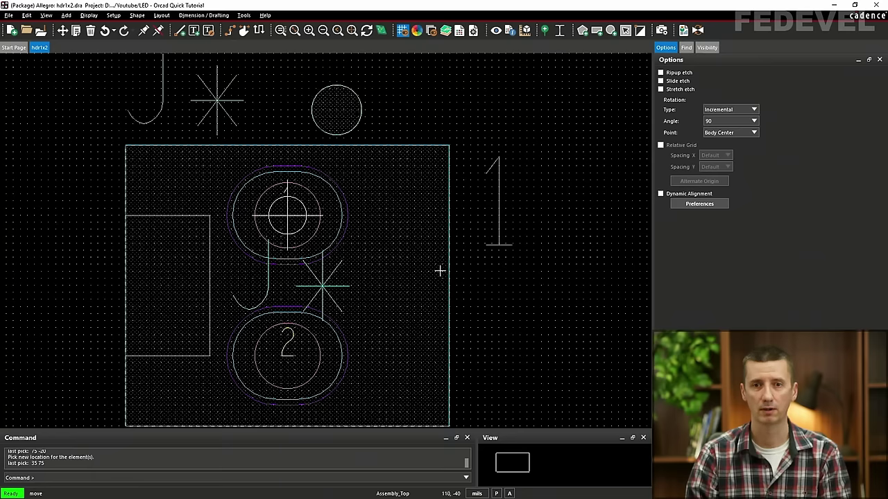
# Try moving the circle to (165, 85) mils above the silkscreen "1", and step back through that move with Oops
pyautogui.click(337, 115)
pyautogui.click(516, 95)
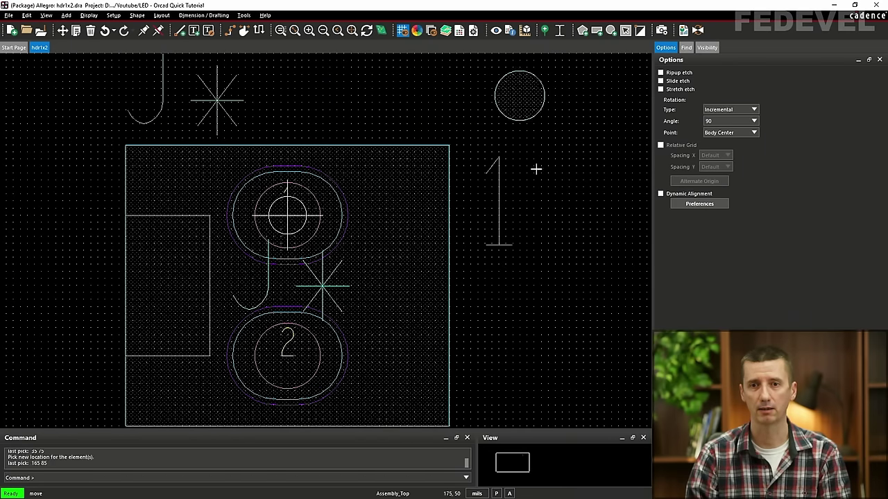
pyautogui.rightClick(549, 171)
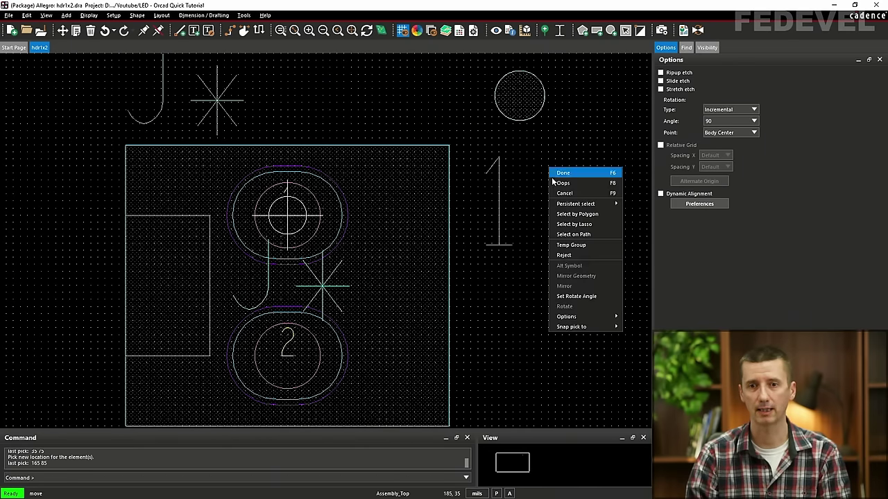
pyautogui.click(563, 183)
pyautogui.rightClick(544, 133)
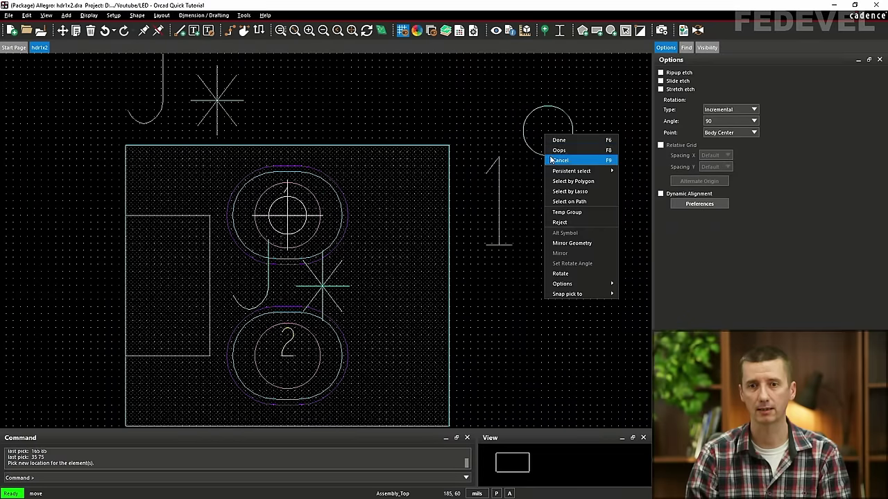
pyautogui.click(555, 148)
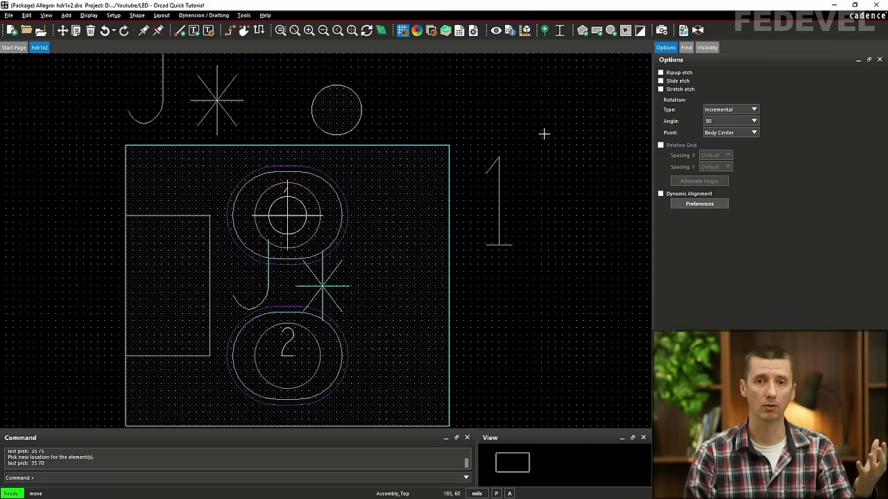
# Move the Assembly_Top circle inside the body outline beside pin 1, picking (80, 15) mils, and finish the Move command
pyautogui.rightClick(497, 104)
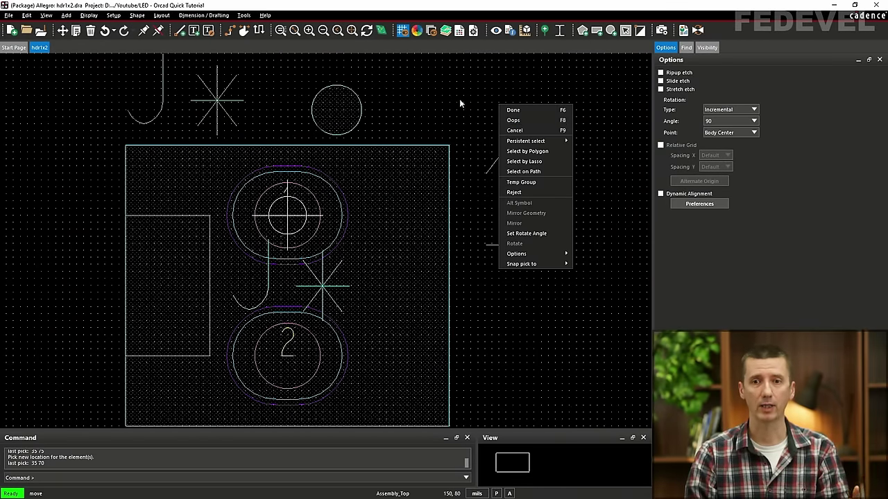
pyautogui.click(343, 111)
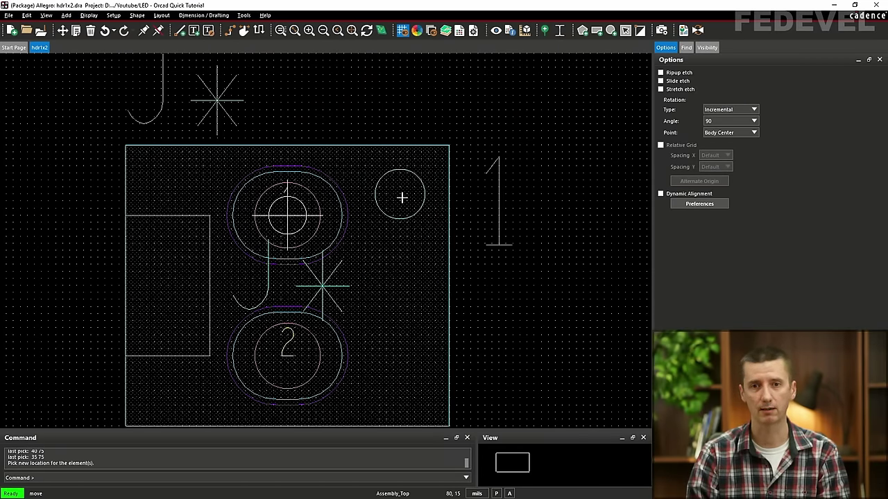
pyautogui.click(402, 198)
pyautogui.rightClick(343, 77)
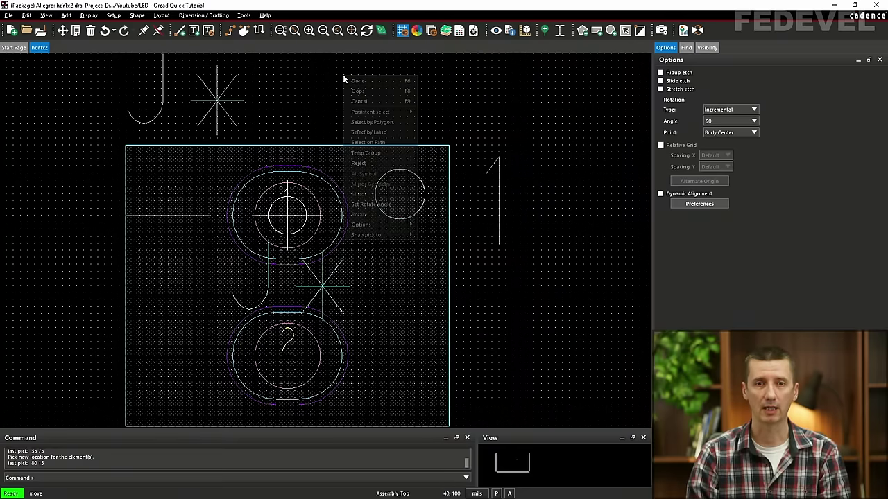
pyautogui.click(375, 81)
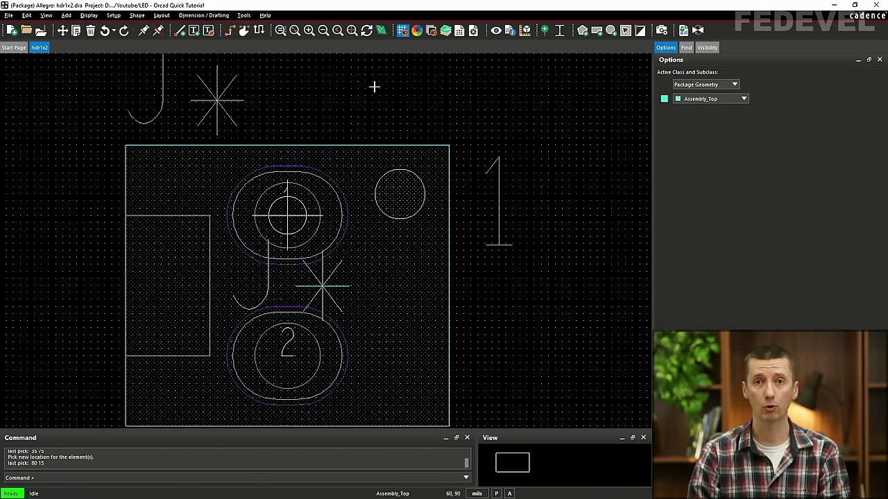
pyautogui.rightClick(332, 78)
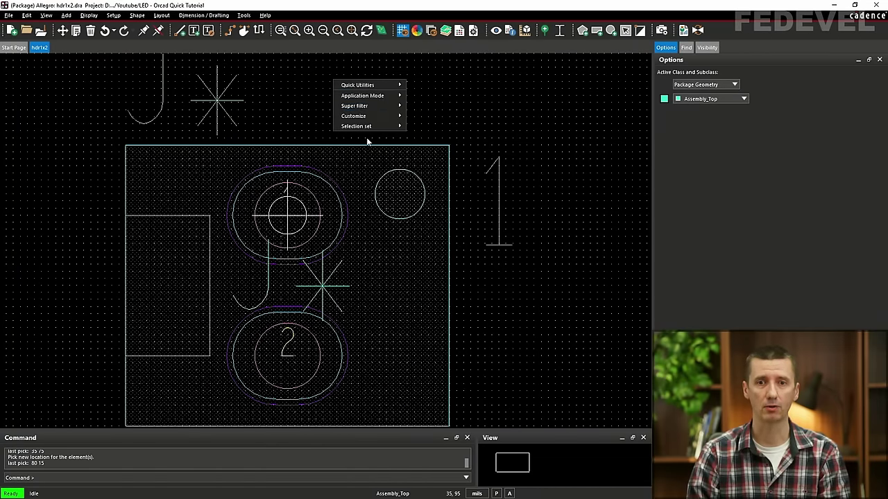
pyautogui.click(485, 101)
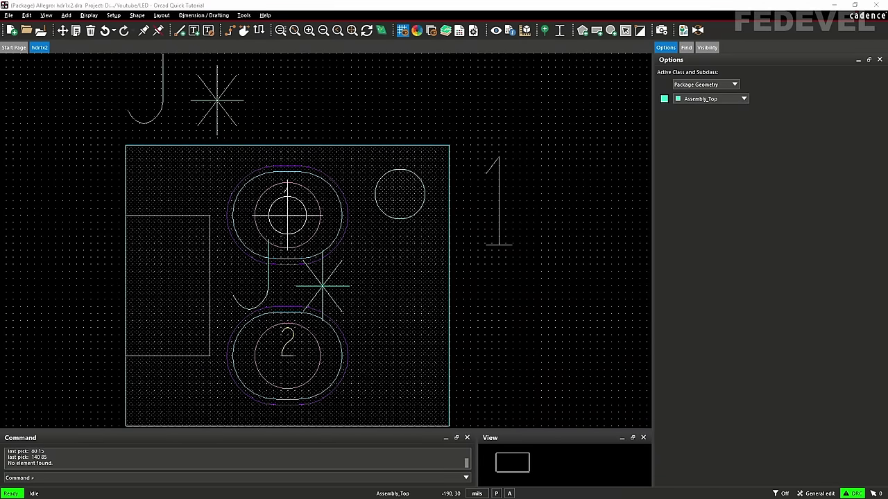
pyautogui.hotkey('alt', 'Tab')
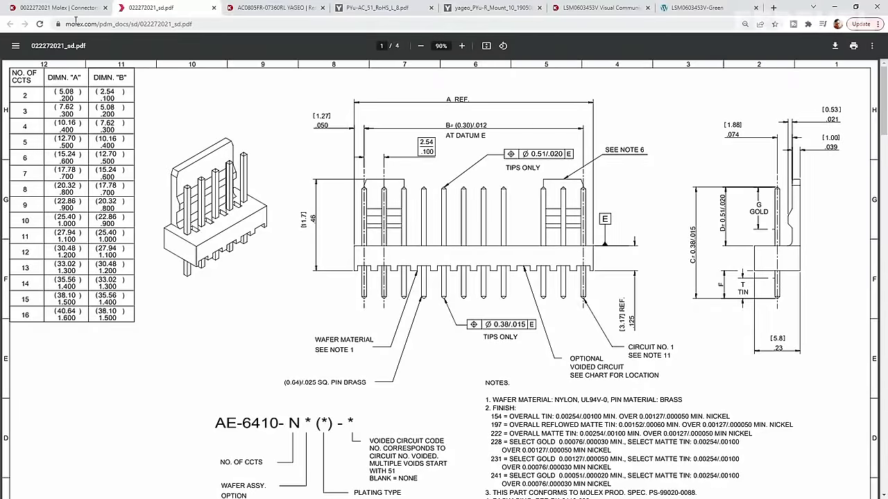
pyautogui.click(69, 8)
pyautogui.scroll(-8, 99, 196)
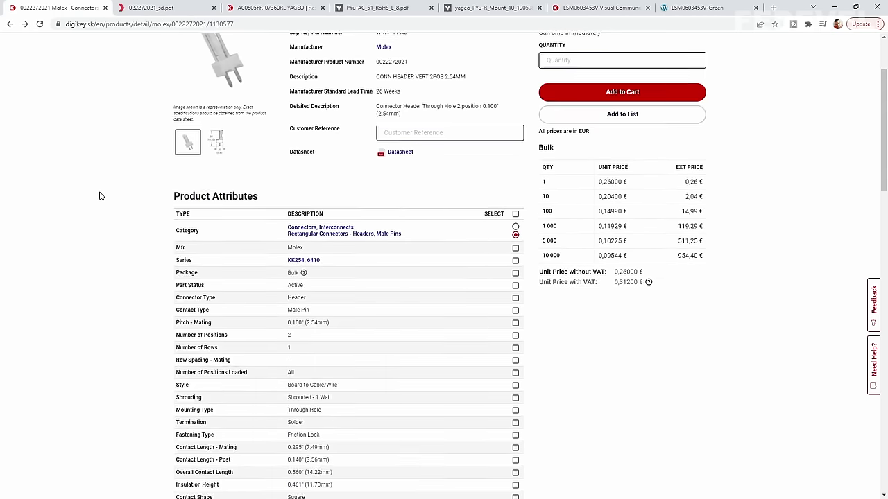
pyautogui.scroll(-1, 99, 196)
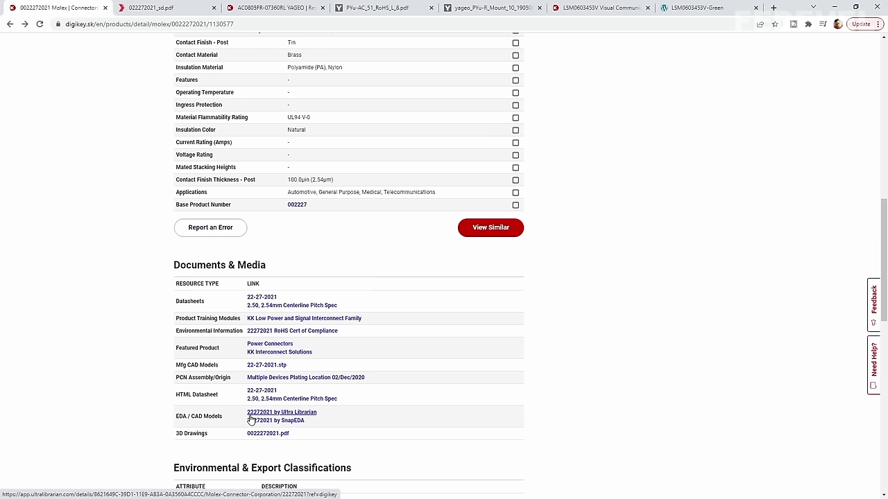
pyautogui.scroll(1, 72, 242)
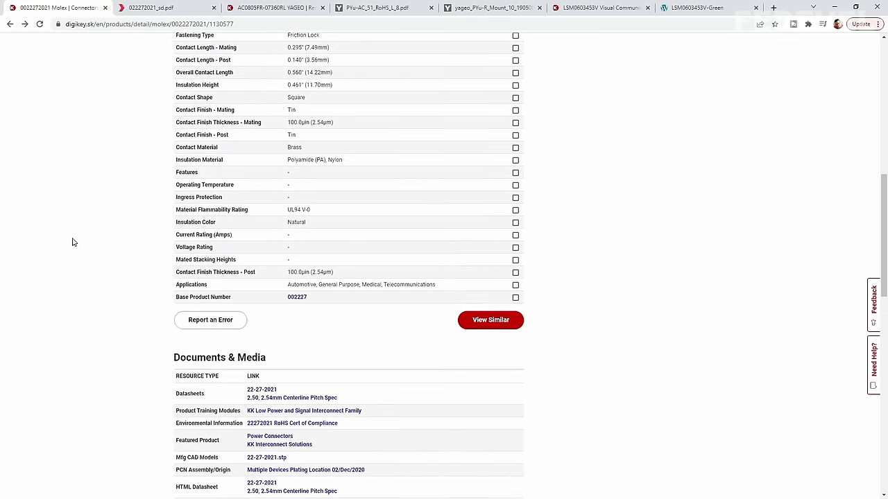
pyautogui.scroll(-2, 72, 242)
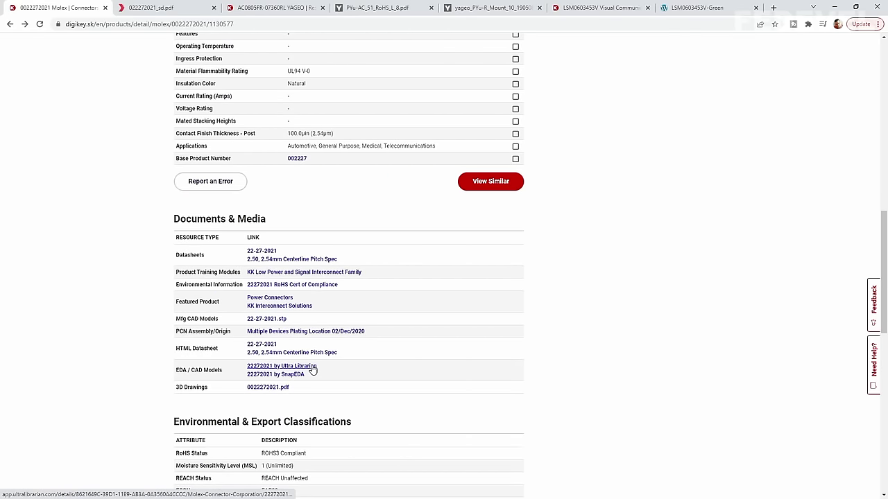
pyautogui.scroll(6, 111, 256)
pyautogui.scroll(4, 111, 255)
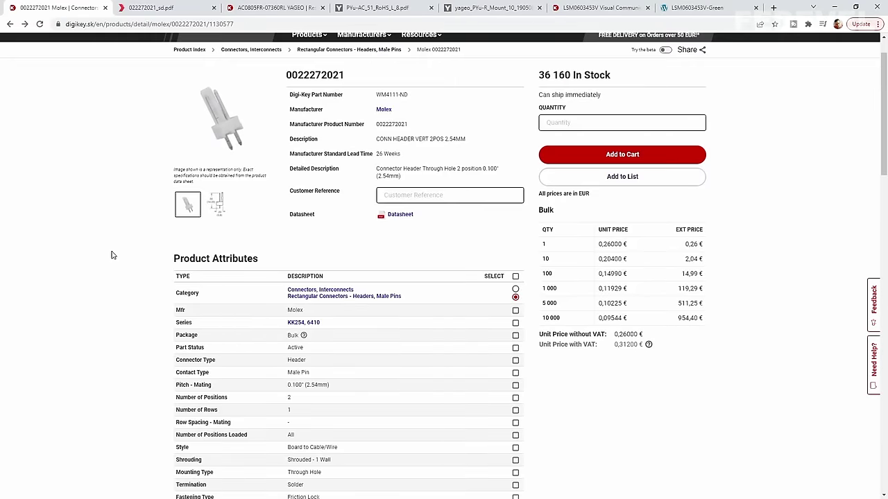
pyautogui.doubleClick(384, 171)
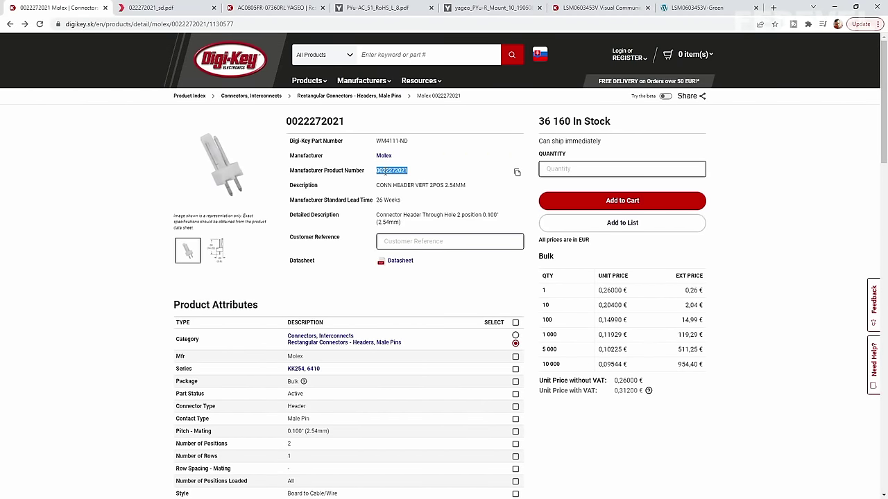
pyautogui.rightClick(390, 174)
pyautogui.click(406, 202)
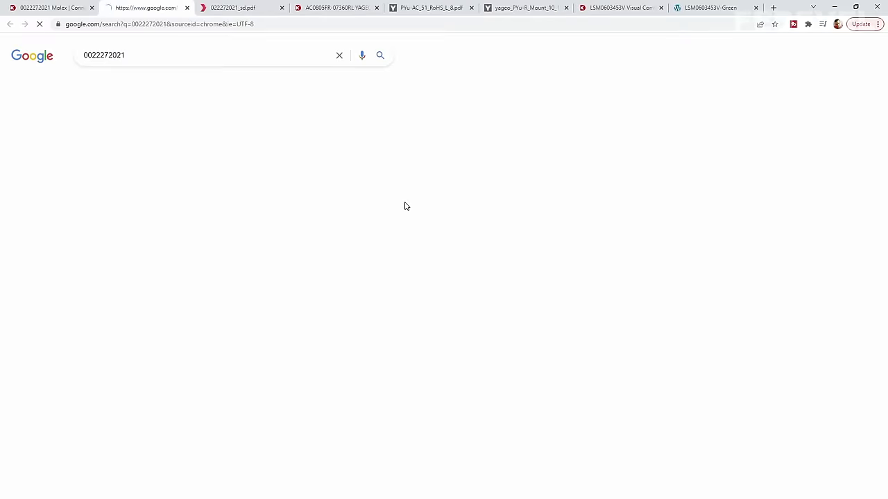
pyautogui.scroll(-2, 238, 182)
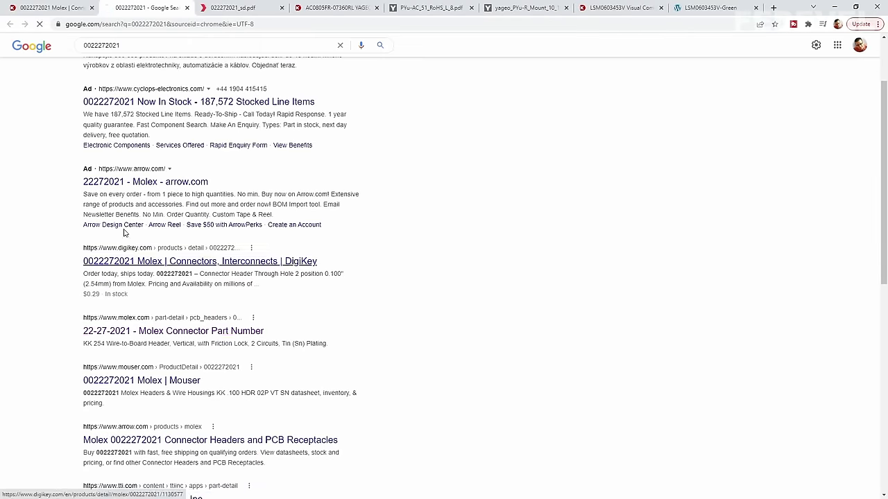
pyautogui.click(125, 261)
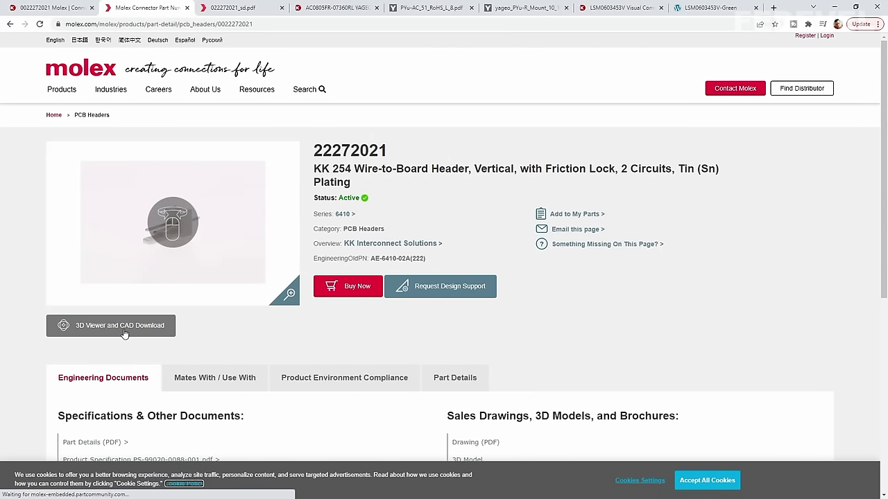
# Generate and download the header's CAD model from the Molex page in STEP AP214 (3D) format
pyautogui.click(125, 331)
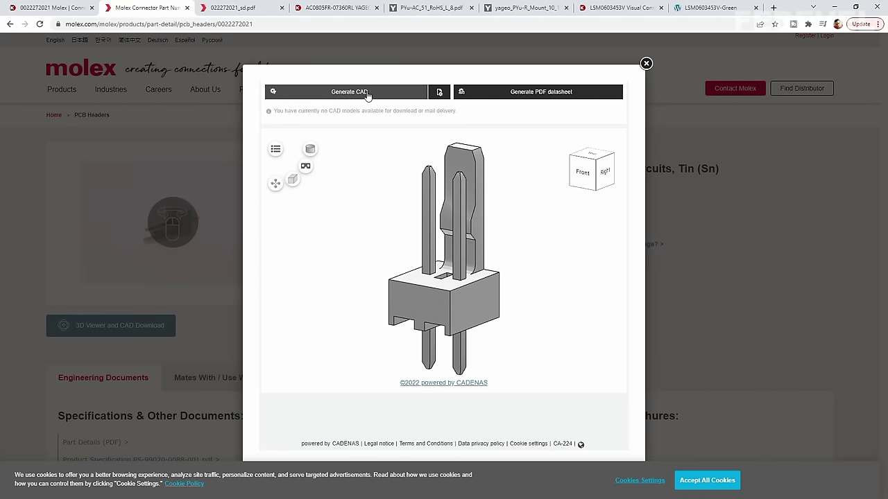
pyautogui.click(368, 96)
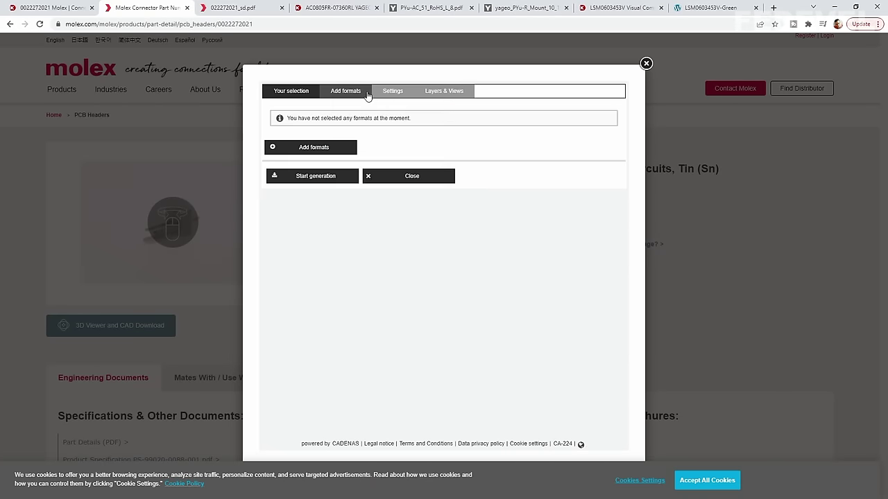
pyautogui.click(319, 146)
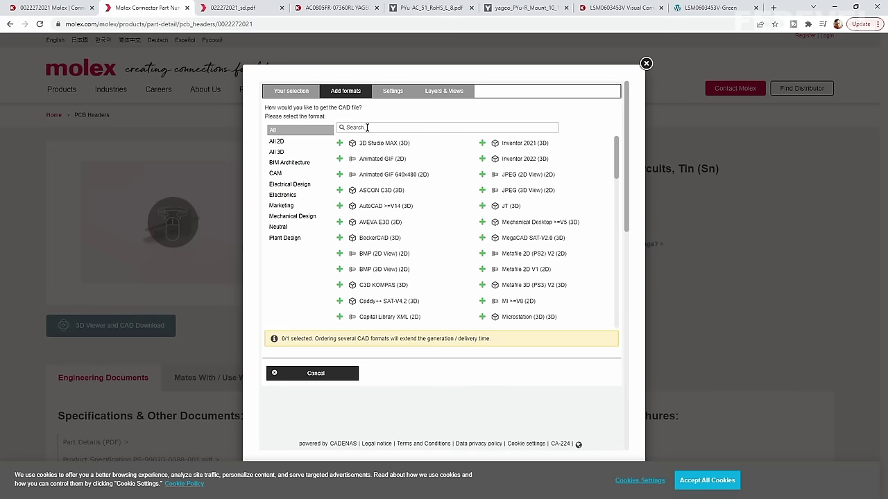
pyautogui.click(367, 127)
pyautogui.write('step')
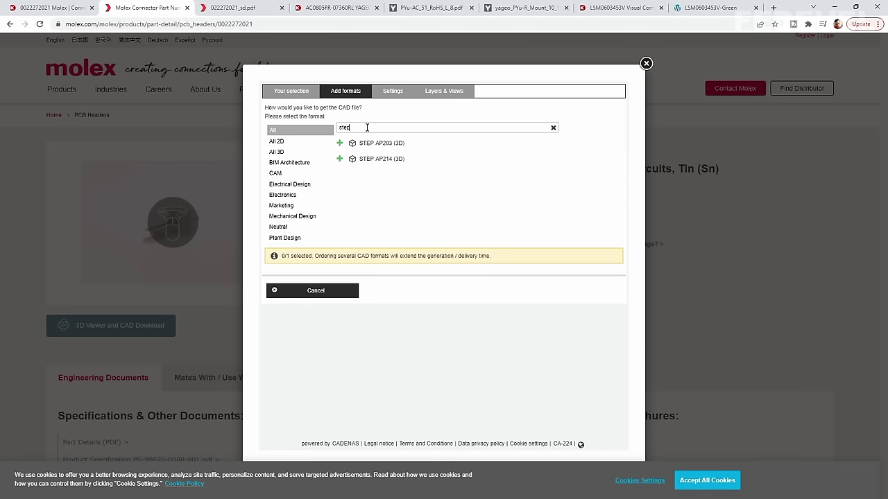
pyautogui.click(339, 159)
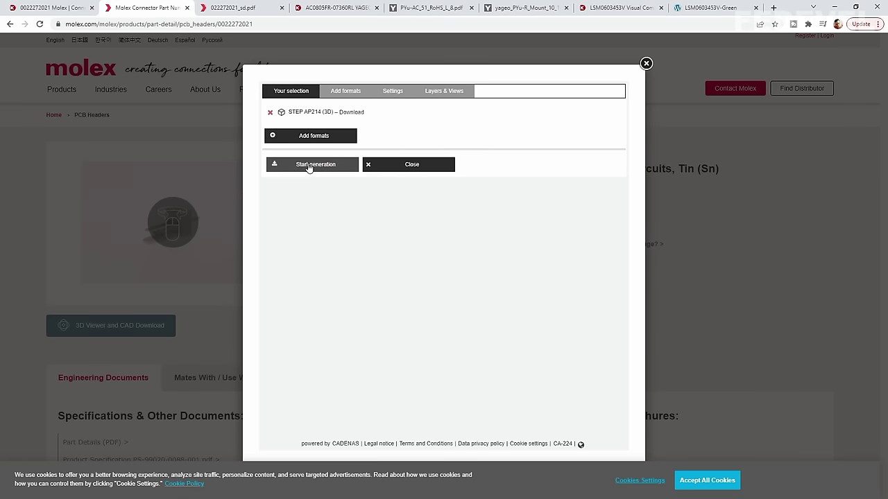
pyautogui.click(306, 168)
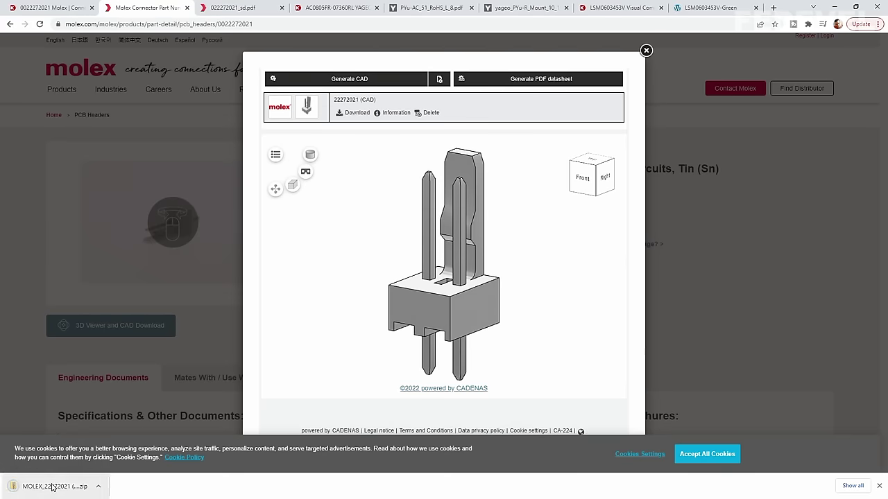
# Switch to Total Commander and unpack 22272021.stp from the MOLEX_22272021 archive into the LED - Orcad Quick Tutorial folder
pyautogui.hotkey('alt', 'Tab')
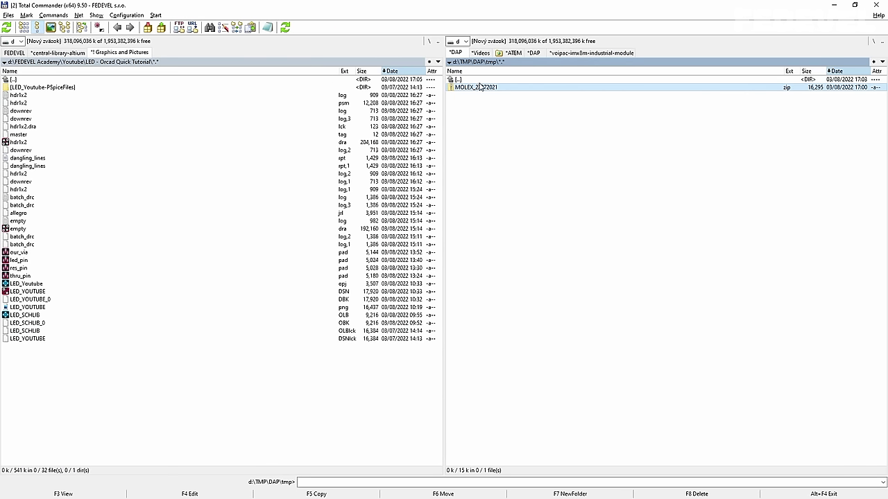
pyautogui.doubleClick(516, 89)
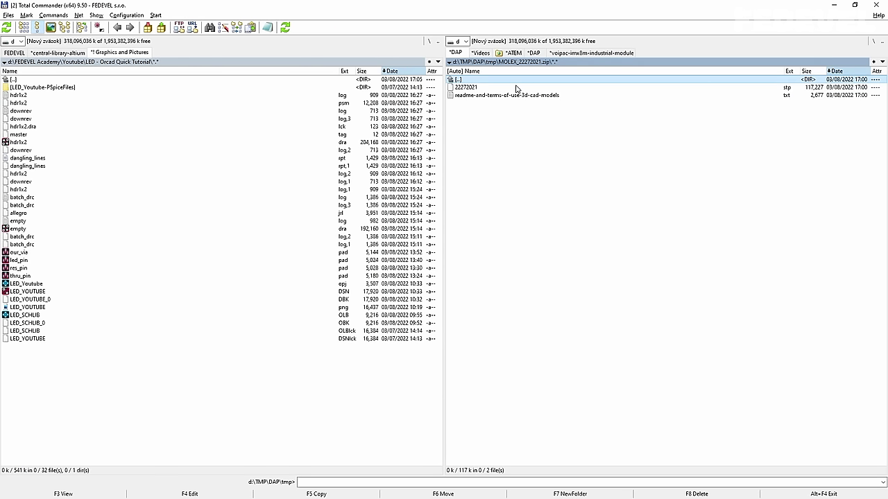
pyautogui.click(474, 89)
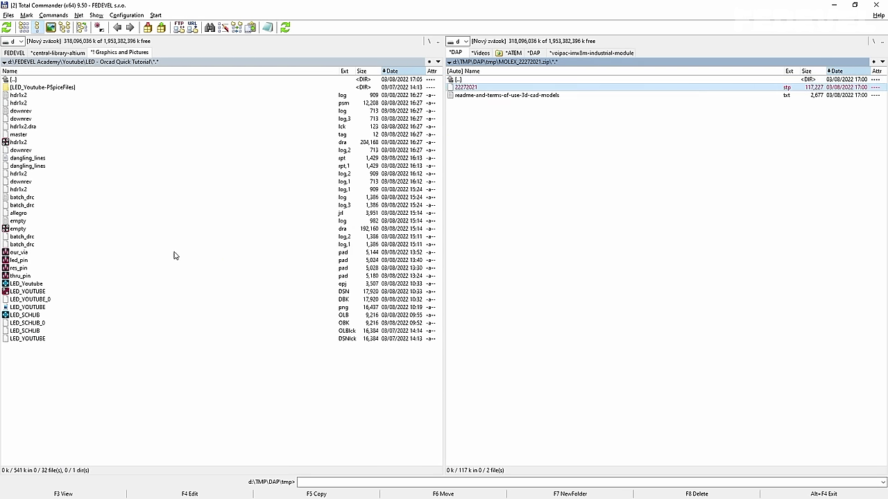
pyautogui.press('F5')
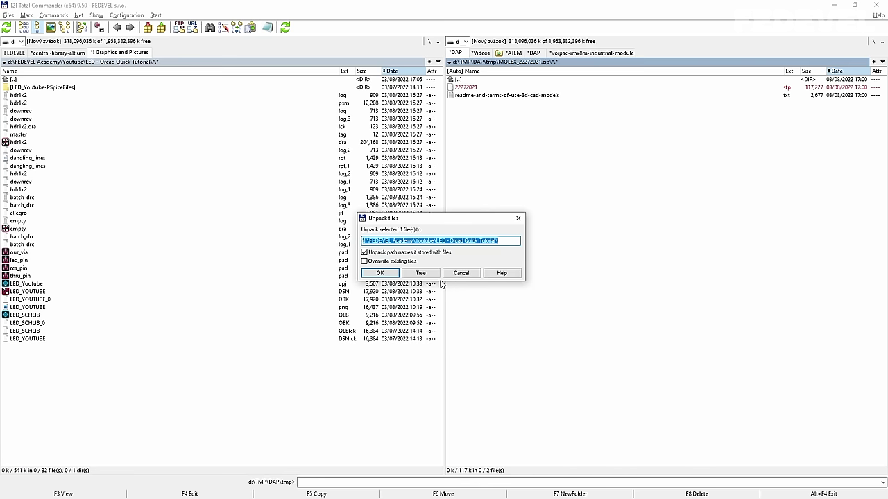
pyautogui.click(380, 273)
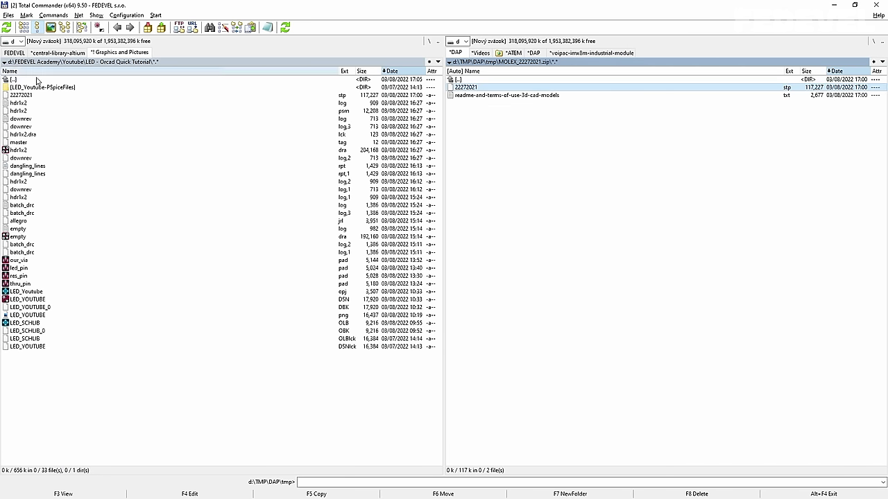
pyautogui.click(38, 97)
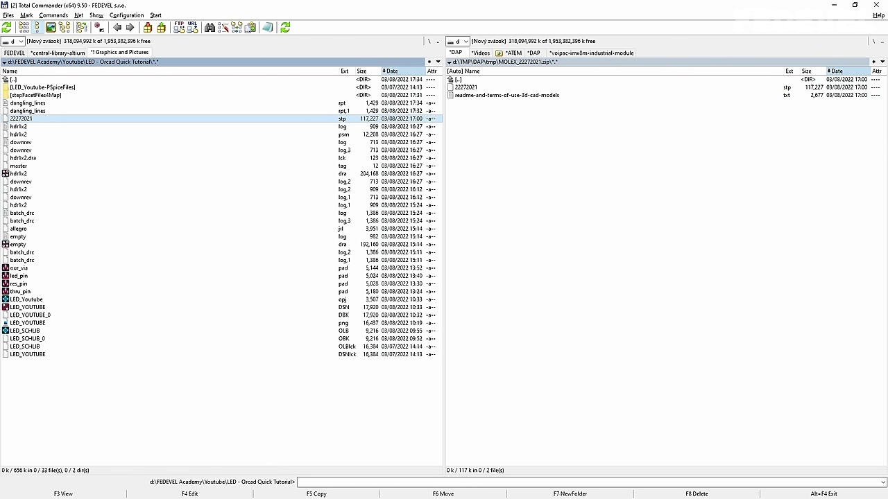
# Switch to Allegro, show hdr1x2 in the 3D Canvas, and assign 22272021.stp as its primary model in the 3D Mapper
pyautogui.hotkey('alt', 'Tab')
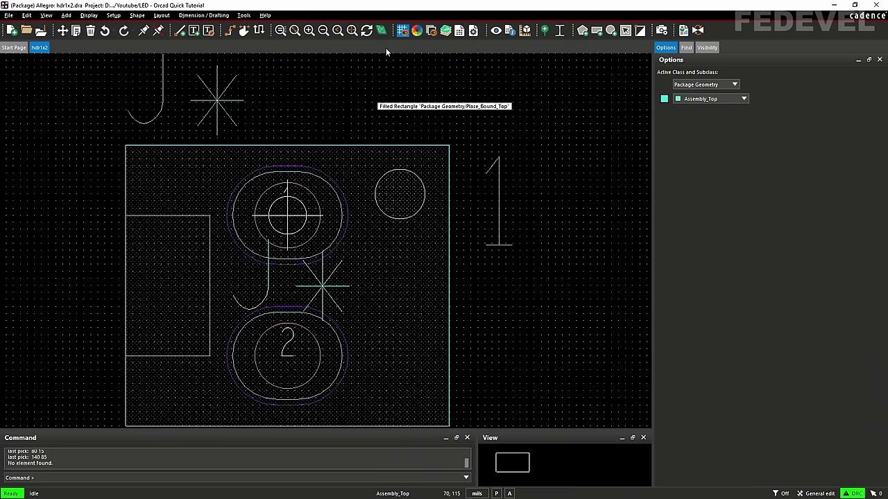
pyautogui.click(380, 31)
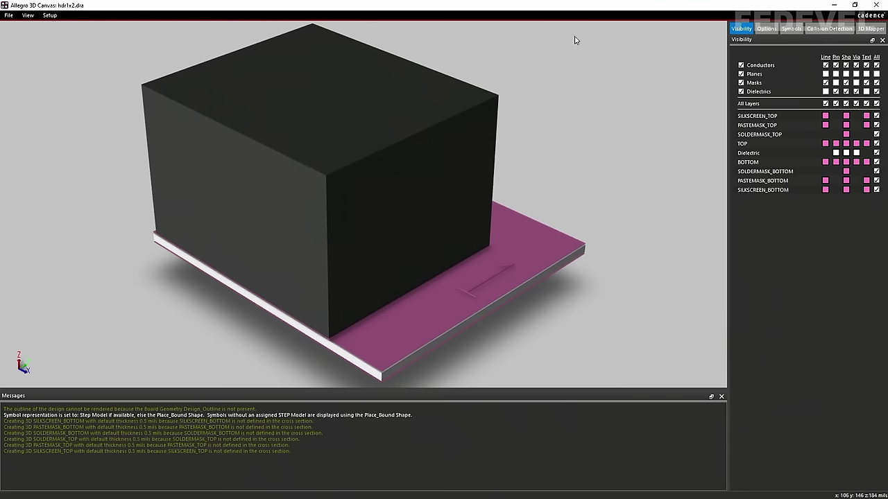
pyautogui.click(867, 30)
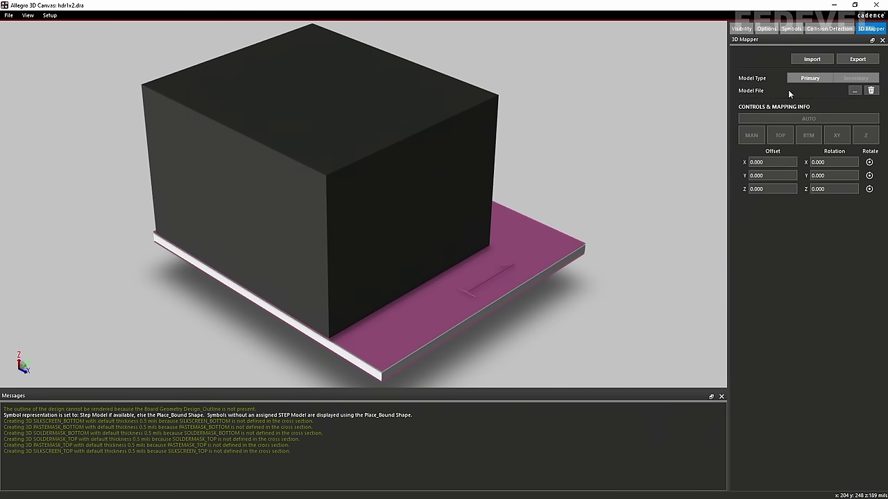
pyautogui.click(854, 91)
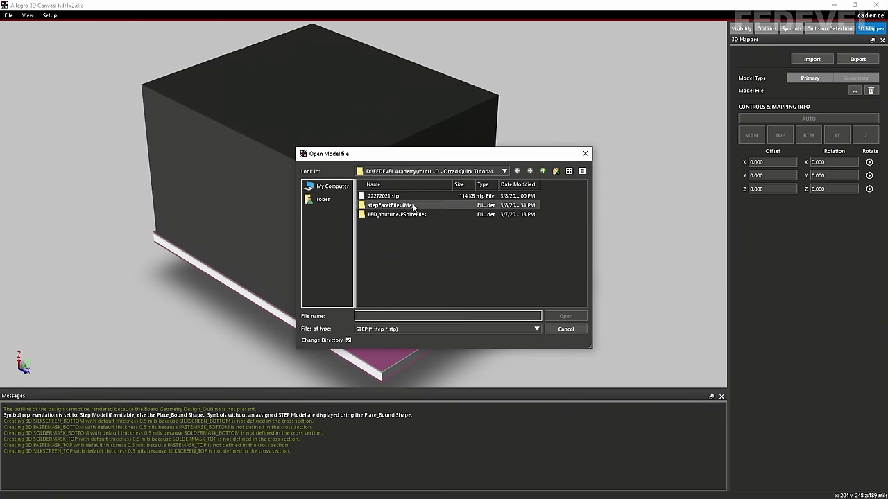
pyautogui.click(386, 197)
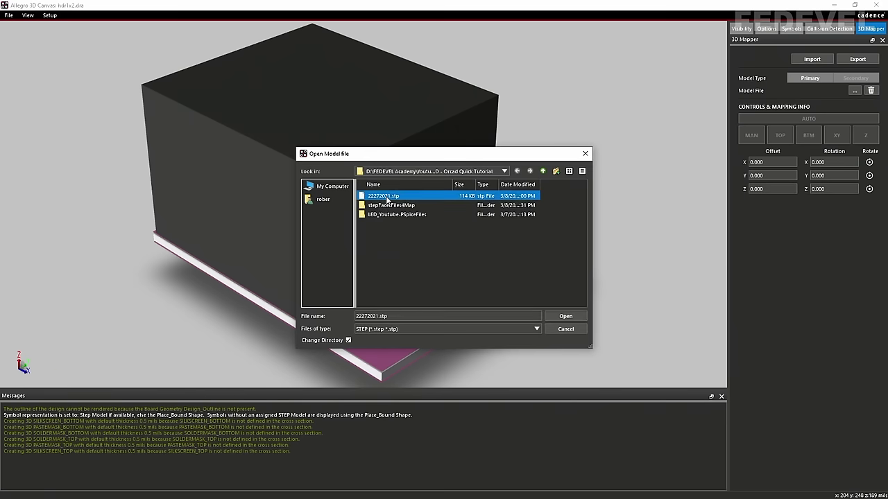
pyautogui.click(566, 317)
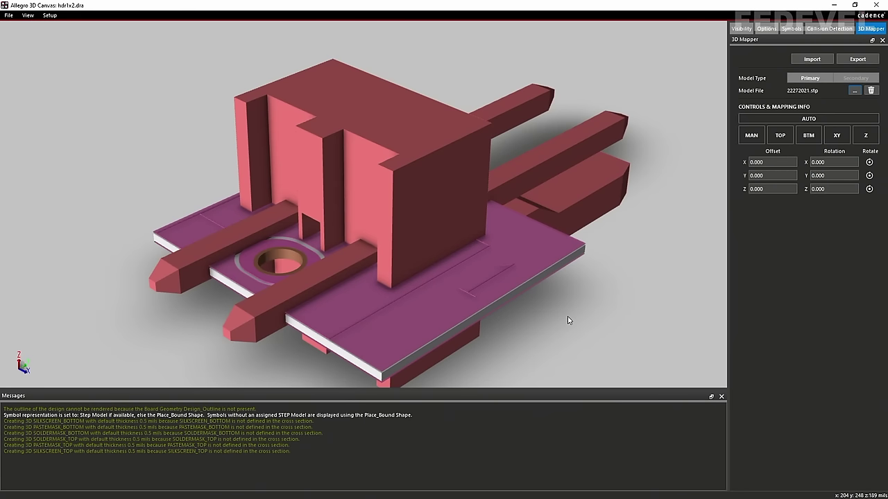
# Seat the header model upright on the board's top side by mapping the notched underside face of its housing with TOP
pyautogui.scroll(-4, 527, 148)
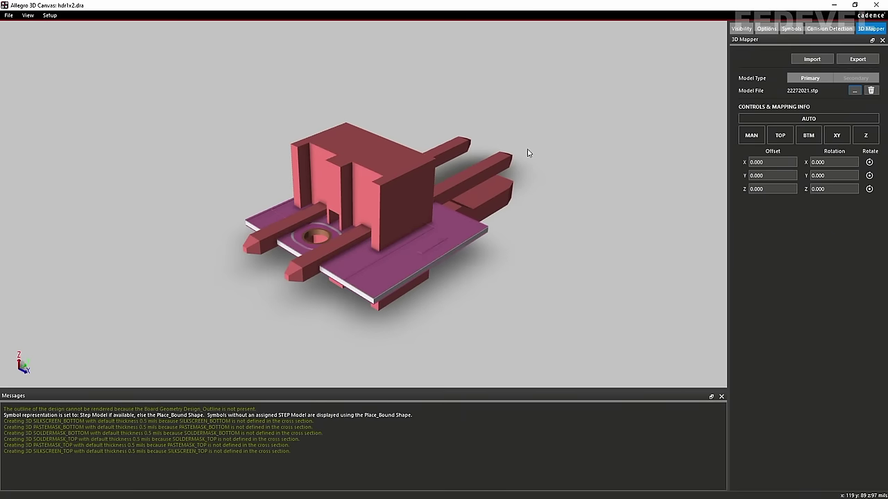
pyautogui.scroll(2, 527, 149)
pyautogui.scroll(-2, 527, 148)
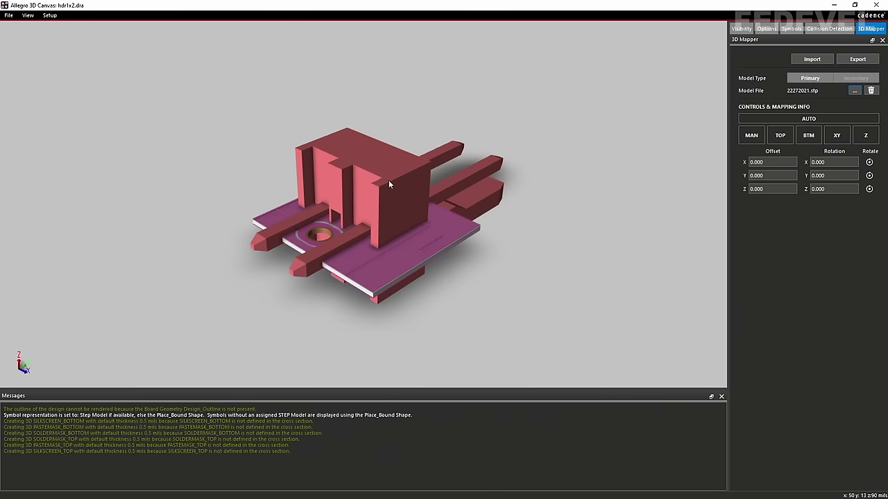
pyautogui.click(781, 136)
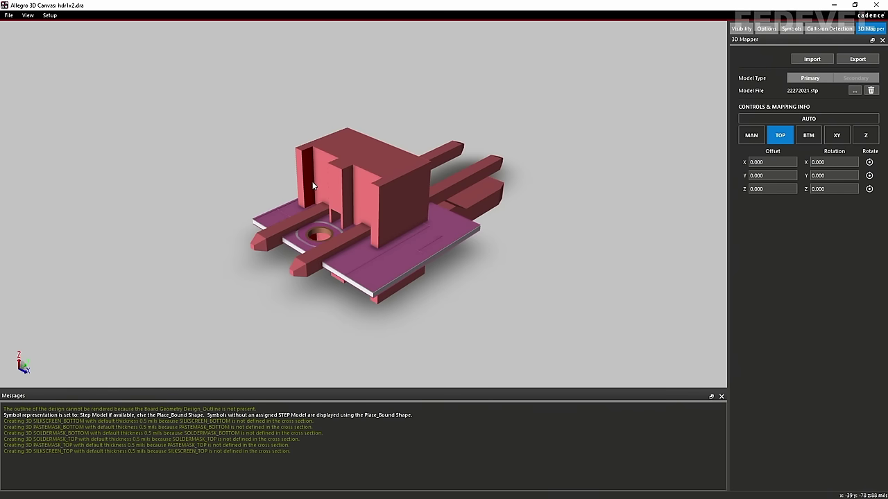
pyautogui.scroll(2, 314, 186)
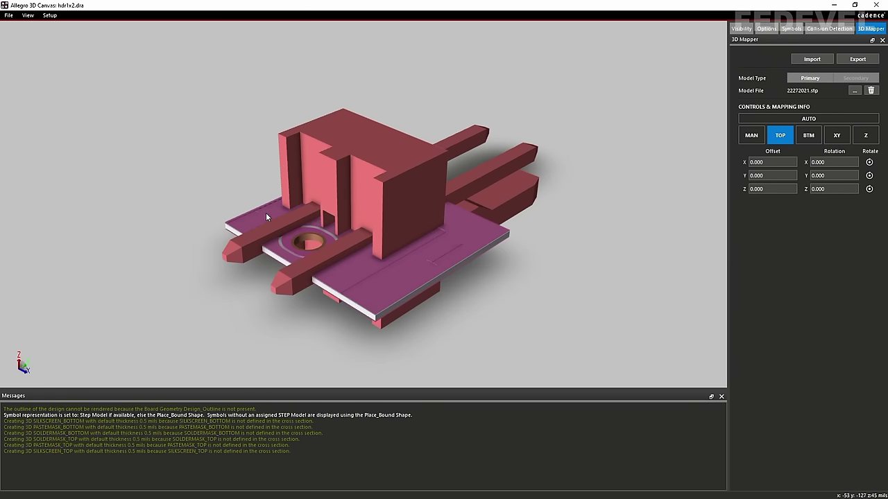
pyautogui.click(379, 207)
pyautogui.scroll(-2, 400, 229)
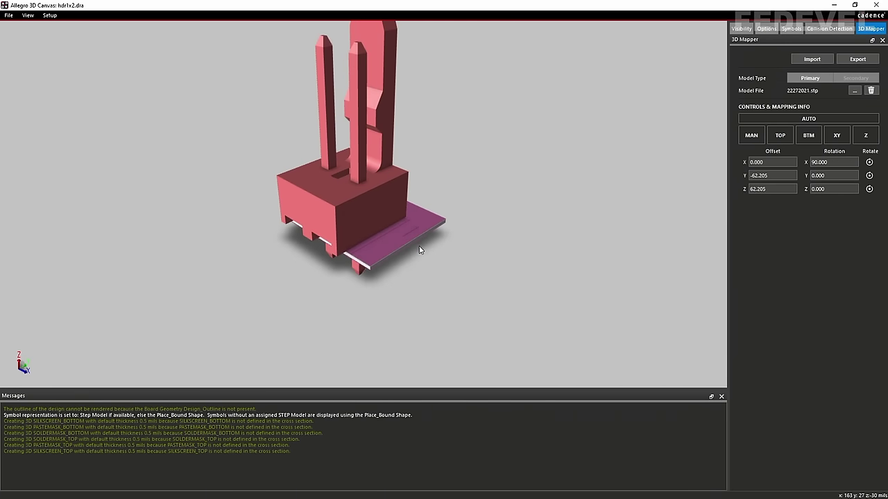
# Manually move the header model clear of the board and rotate it to 90 degrees about Z
pyautogui.click(752, 137)
pyautogui.moveTo(319, 171); pyautogui.dragTo(419, 141)
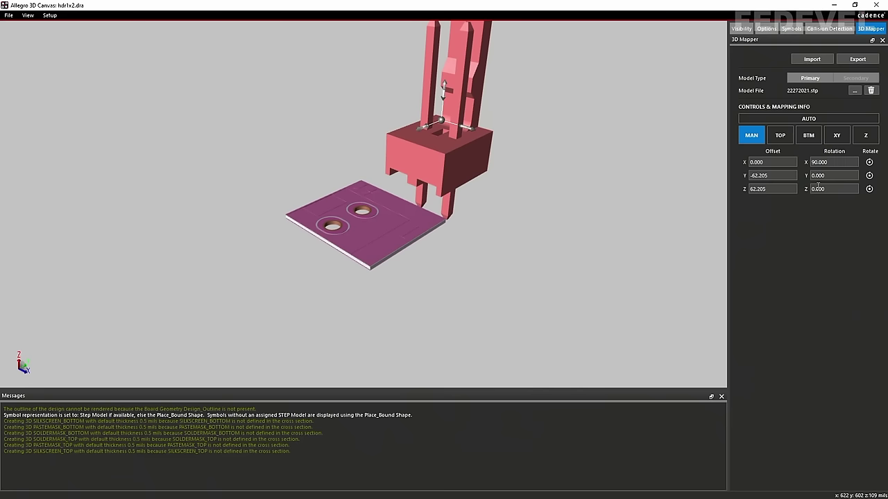
pyautogui.click(870, 189)
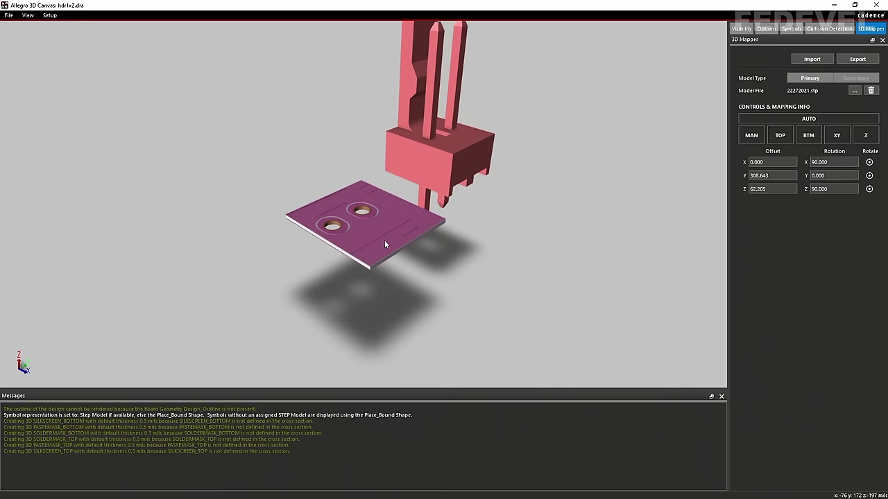
# Align the header model's two pins with the footprint's two pad holes using the XY mapping
pyautogui.moveTo(393, 279); pyautogui.dragTo(400, 197, button='middle')
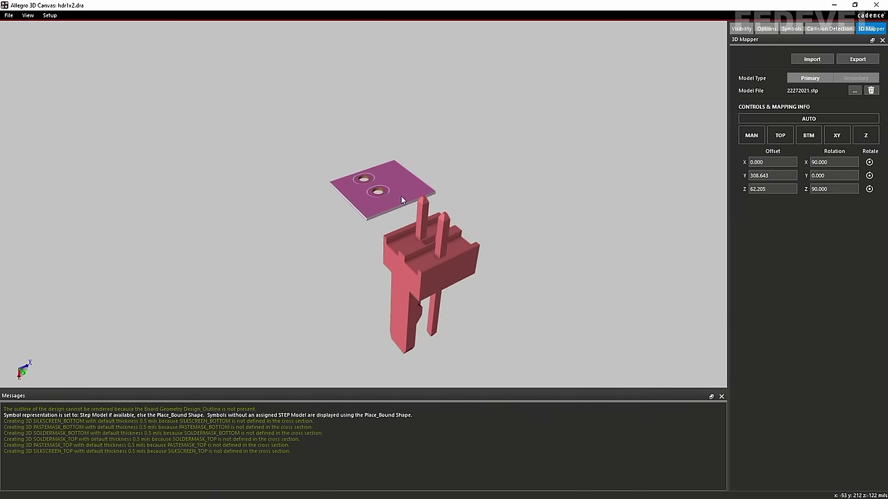
pyautogui.scroll(5, 402, 204)
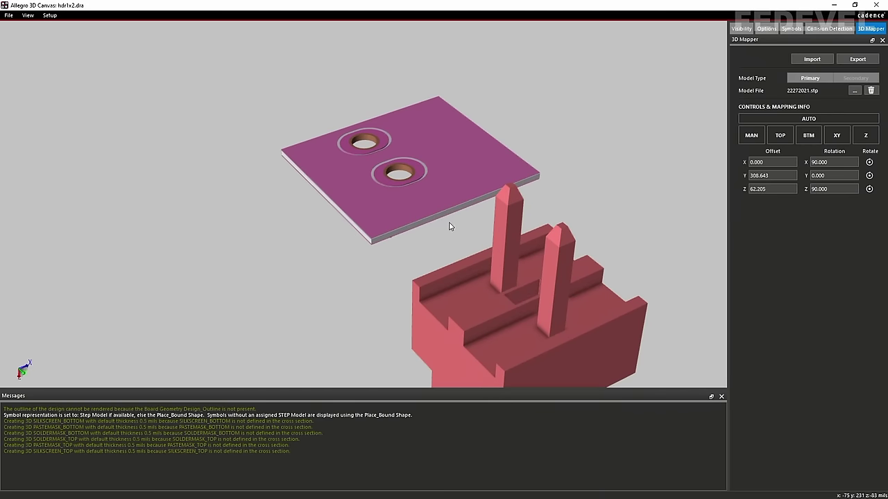
pyautogui.moveTo(451, 225); pyautogui.dragTo(378, 223, button='middle')
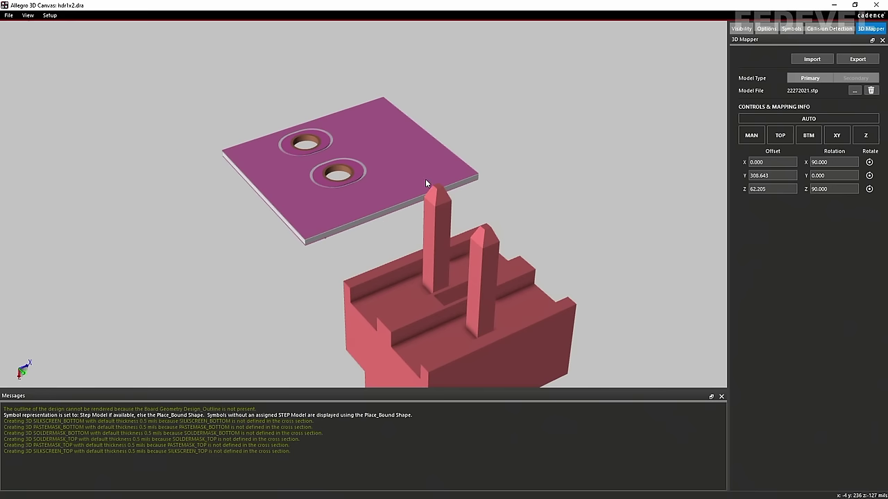
pyautogui.click(837, 136)
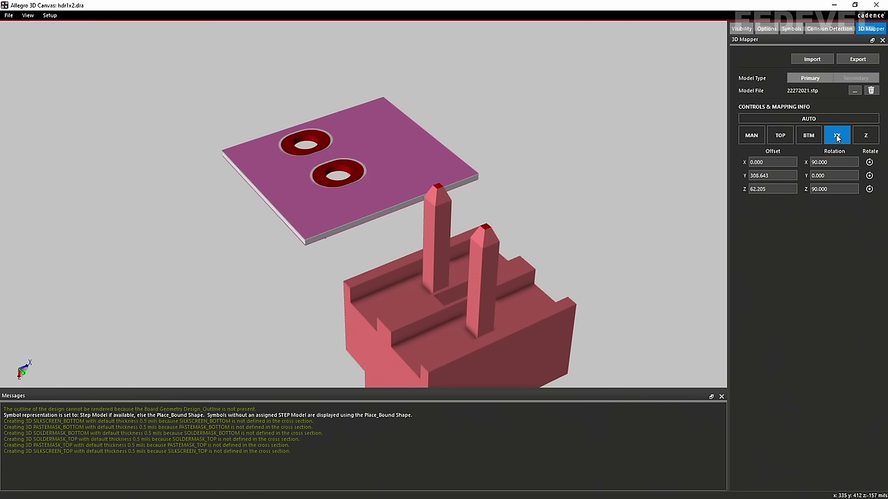
pyautogui.click(836, 136)
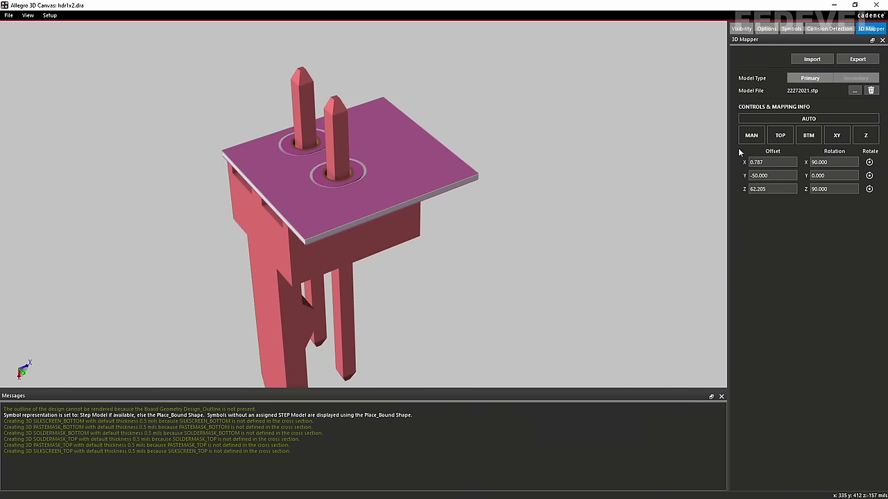
# Show only the SILKSCREEN_TOP layer in the 3D Canvas and examine the header model against its silkscreen outline
pyautogui.scroll(-2, 449, 200)
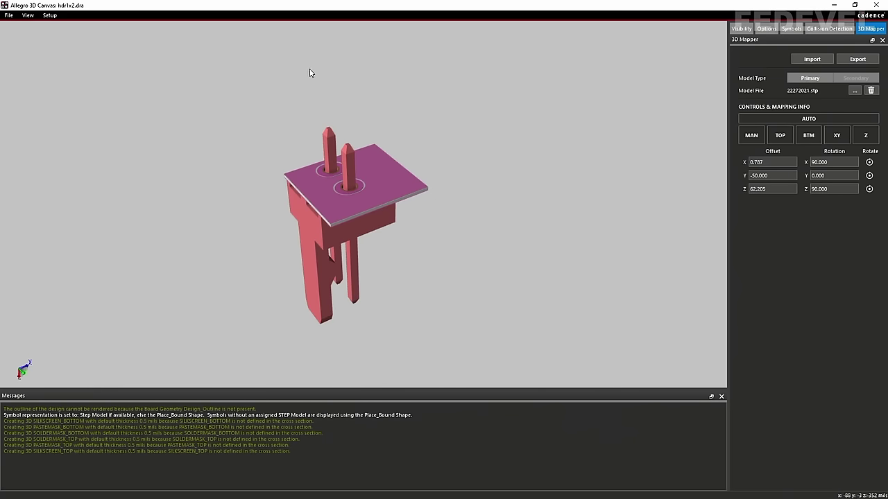
pyautogui.moveTo(310, 72); pyautogui.dragTo(326, 160)
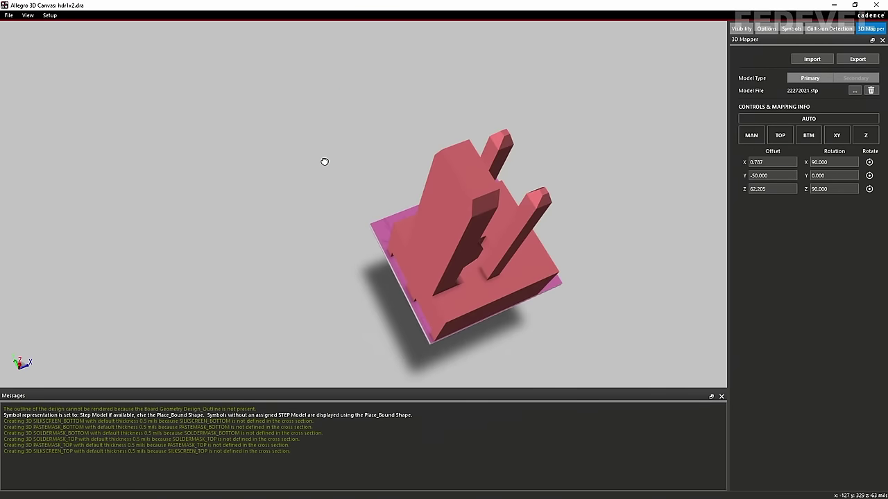
pyautogui.click(742, 29)
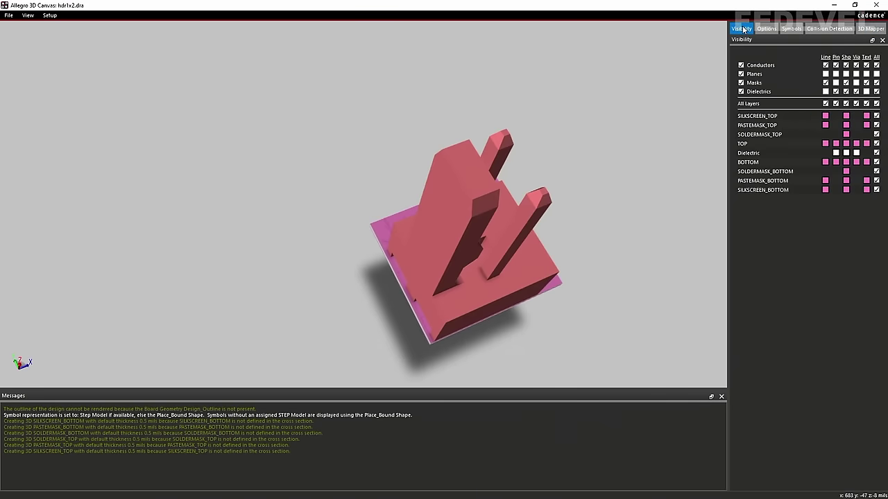
pyautogui.click(877, 82)
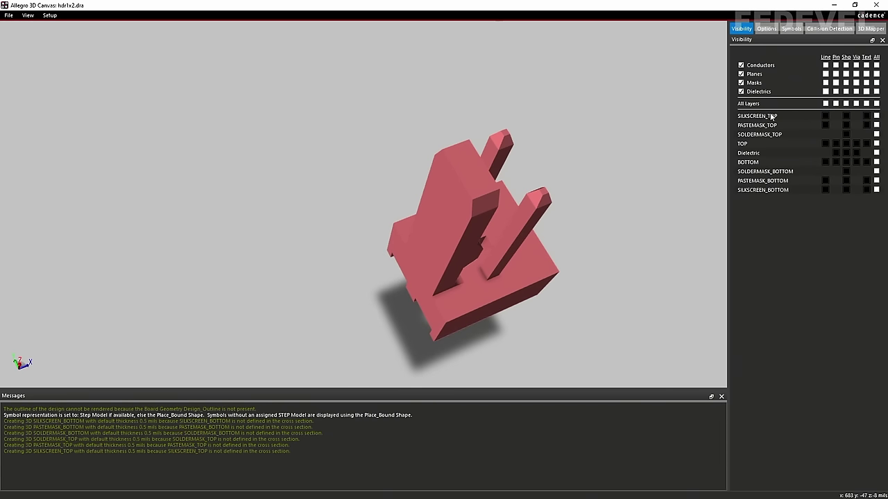
pyautogui.click(876, 116)
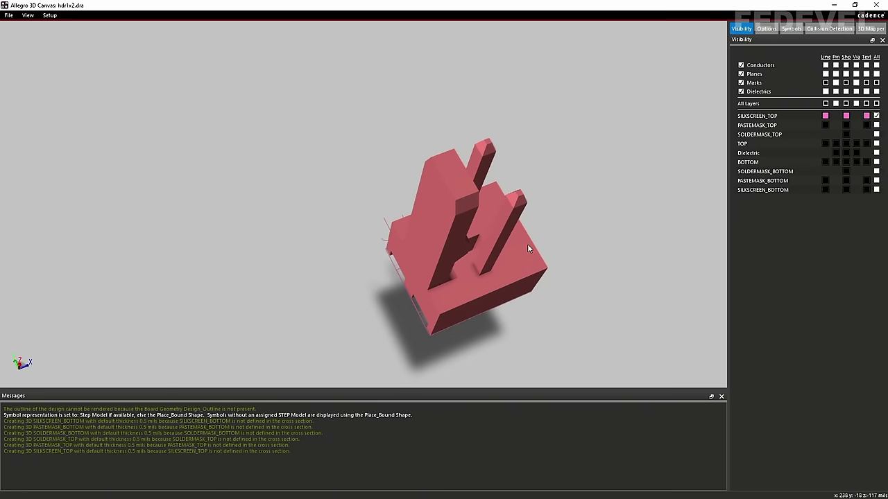
pyautogui.scroll(2, 467, 315)
pyautogui.scroll(-1, 410, 227)
pyautogui.moveTo(410, 228); pyautogui.dragTo(439, 244, button='middle')
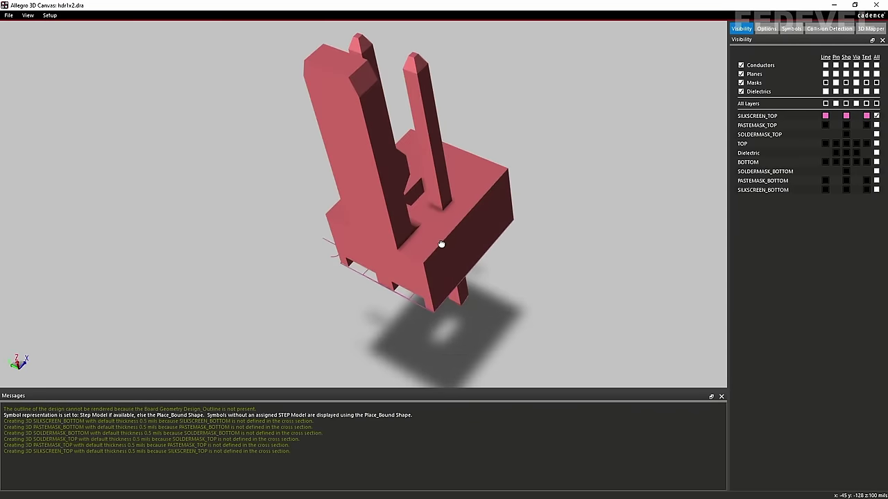
# Close the 3D Canvas and save the hdr1x2 footprint drawing
pyautogui.click(876, 5)
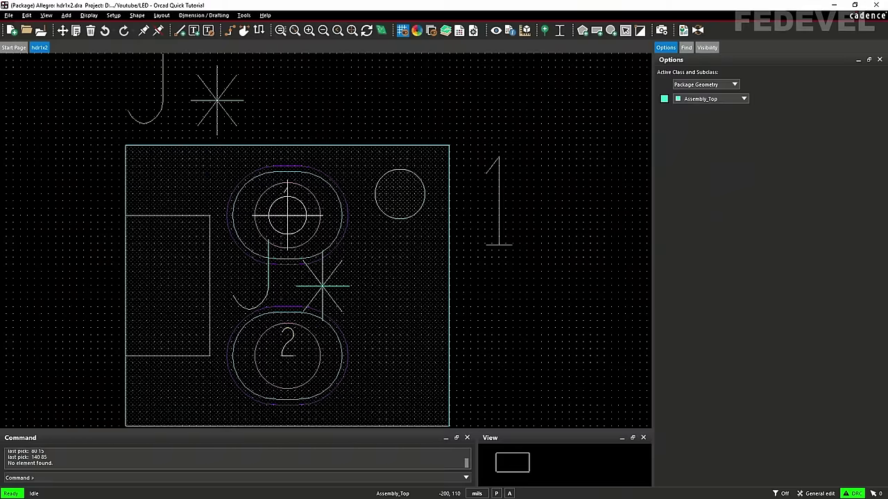
pyautogui.click(9, 16)
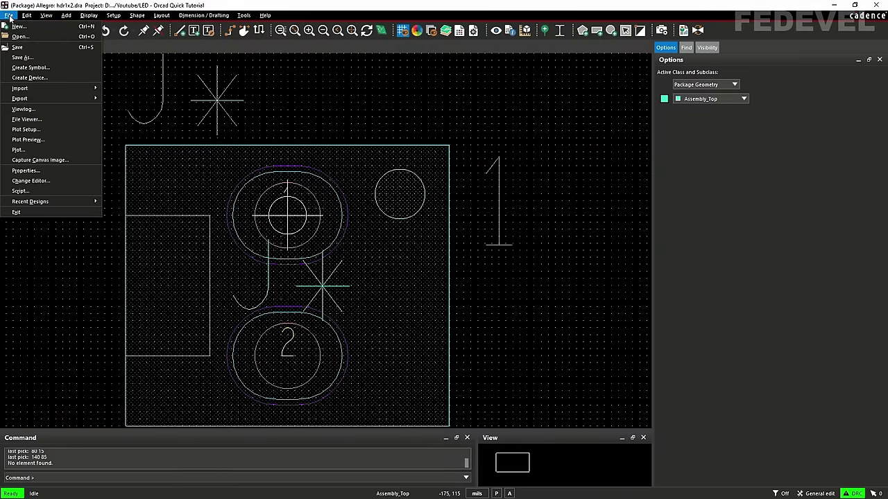
pyautogui.click(46, 15)
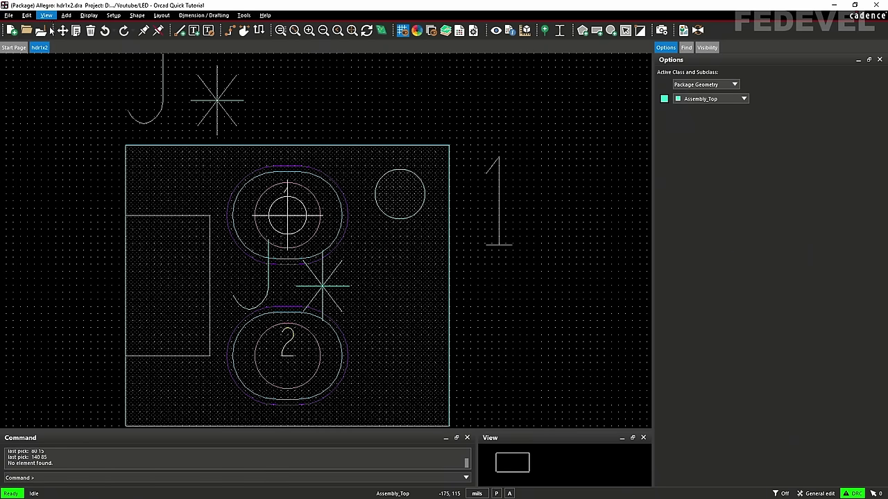
pyautogui.click(40, 31)
pyautogui.click(488, 266)
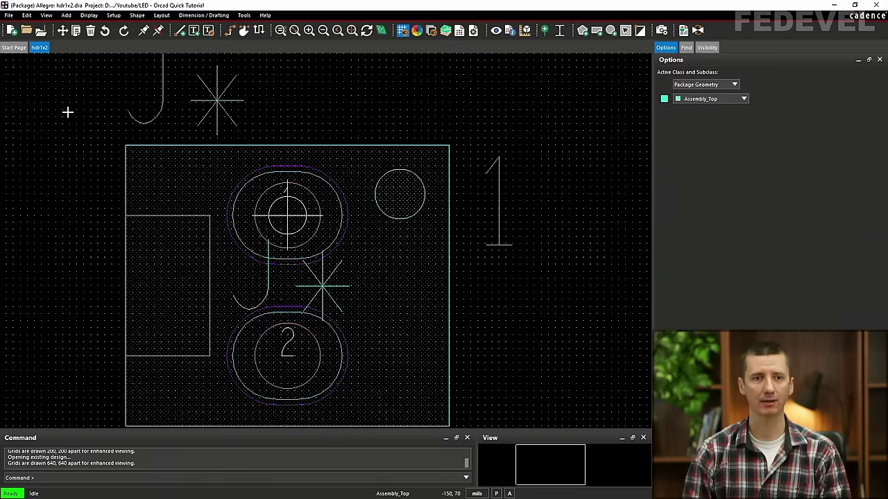
# Create a new drawing named led0603g of type Package symbol (wizard)
pyautogui.click(9, 15)
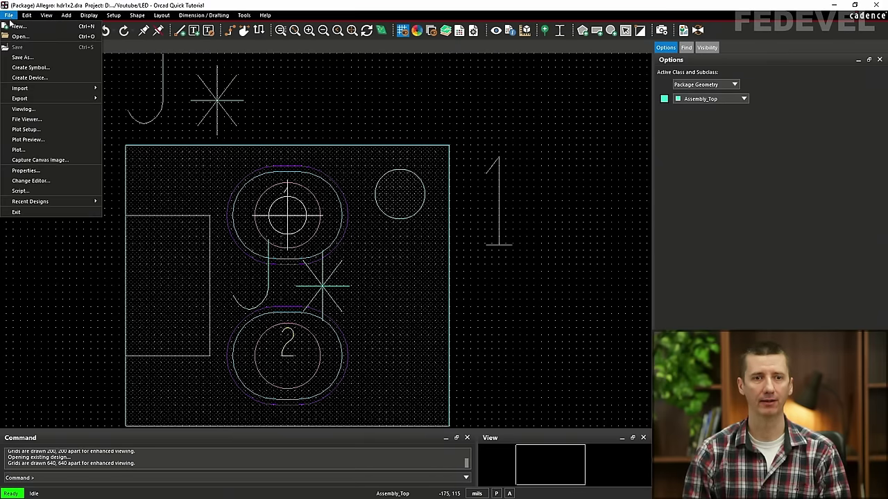
pyautogui.click(17, 27)
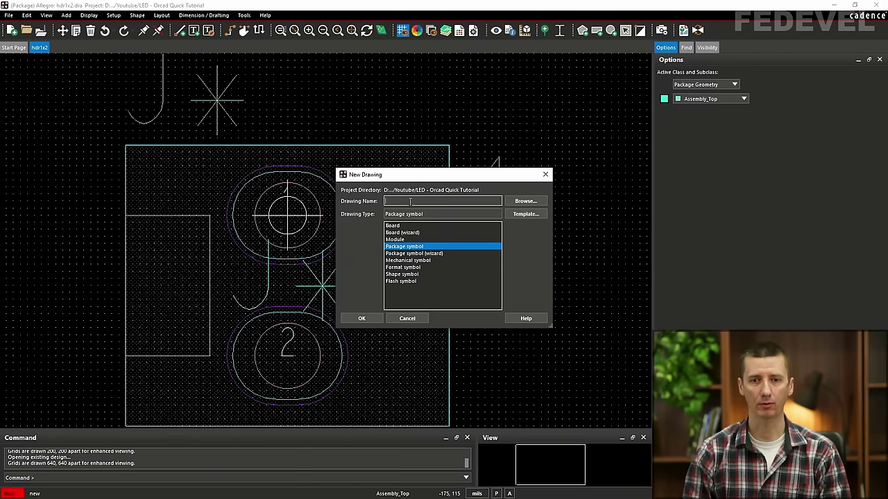
pyautogui.write('led0')
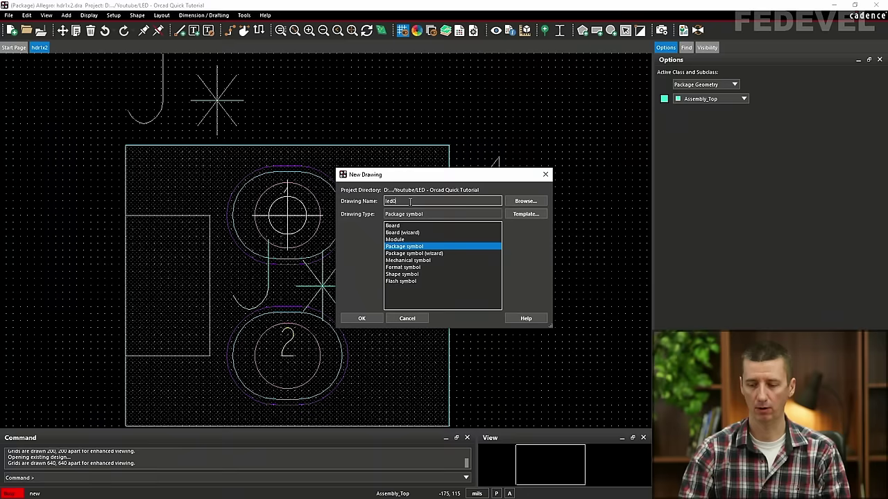
pyautogui.write('603g')
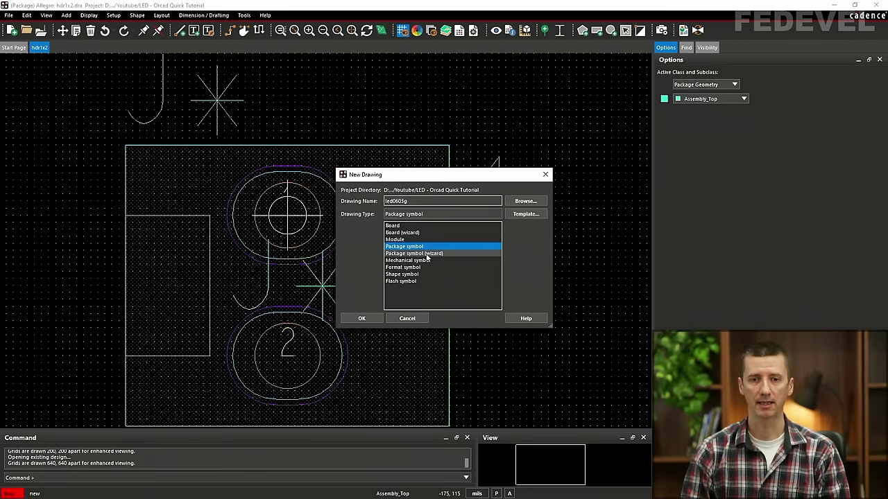
pyautogui.click(433, 254)
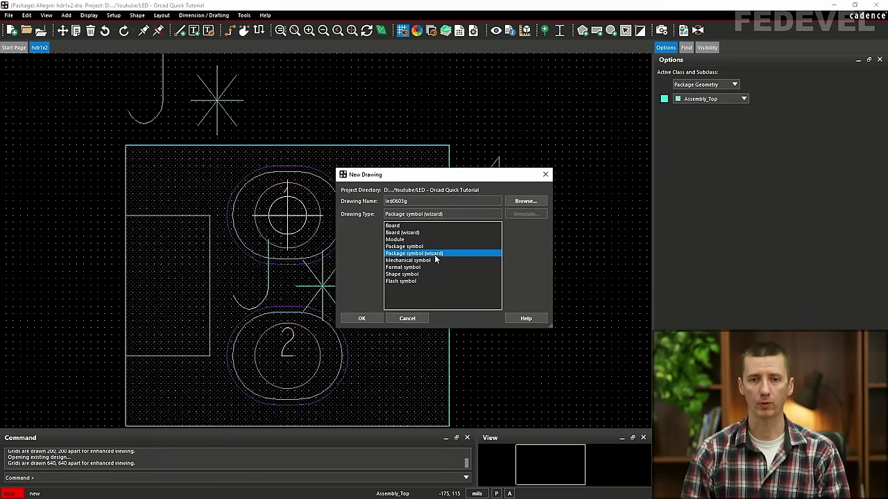
pyautogui.click(360, 320)
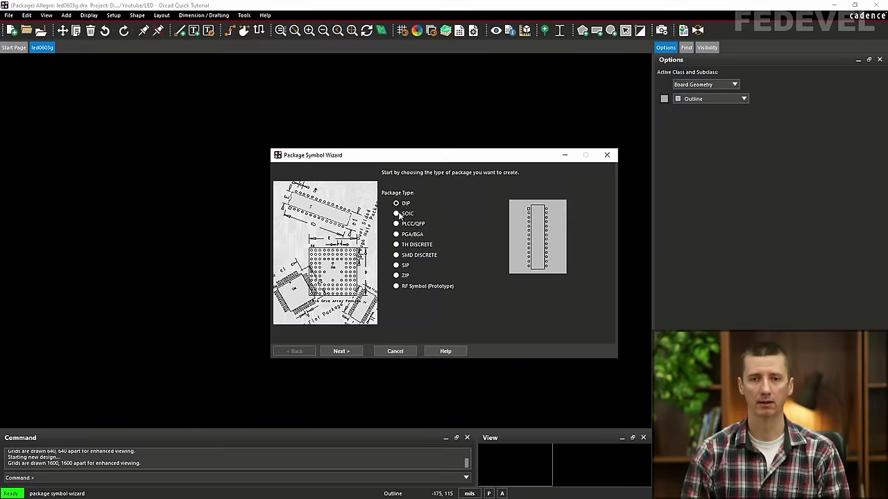
# Choose the SMD DISCRETE package type and load the default Cadence supplied template
pyautogui.click(421, 255)
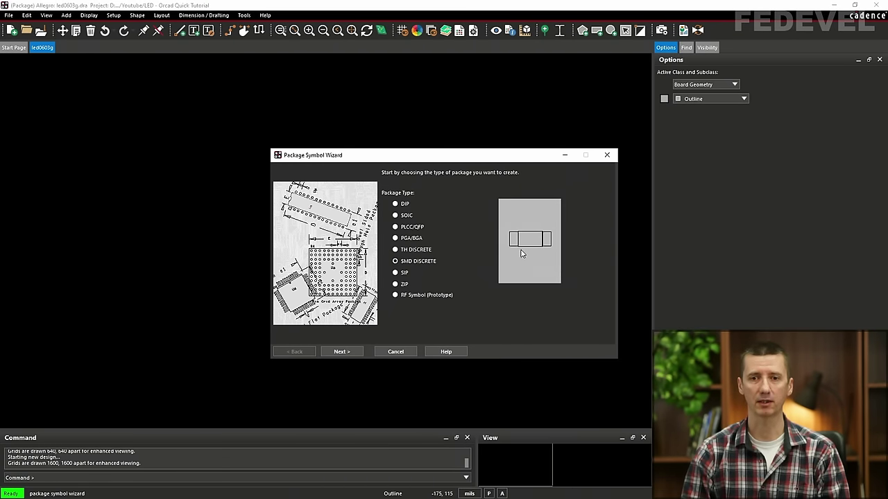
pyautogui.click(340, 352)
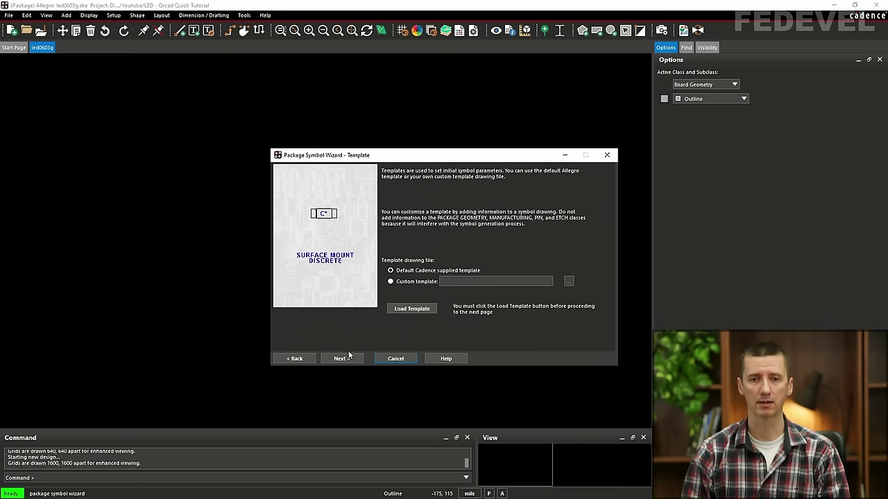
pyautogui.click(407, 309)
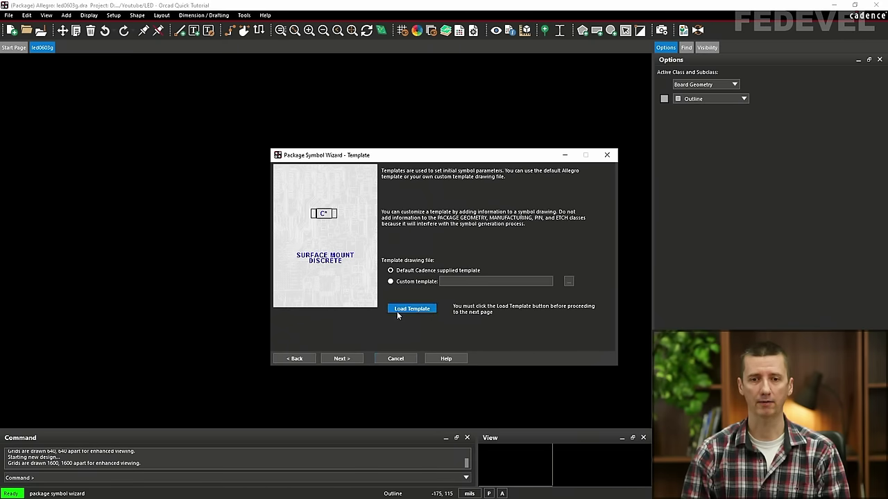
pyautogui.click(343, 360)
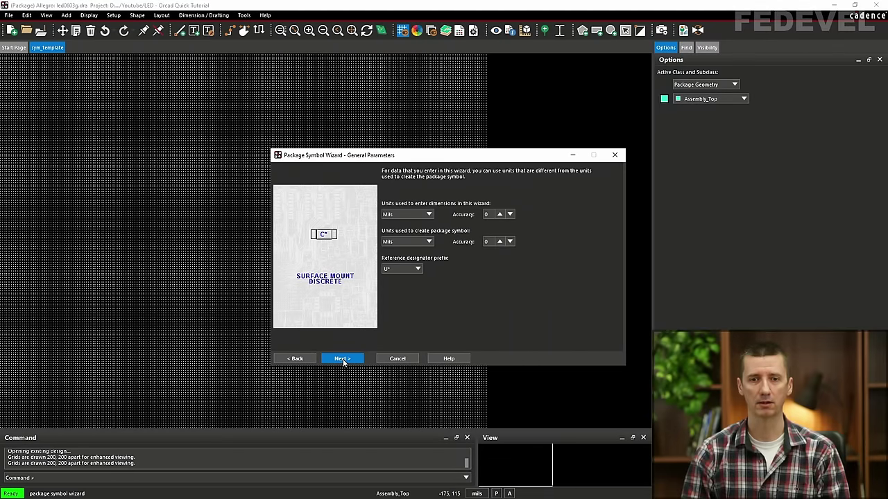
# Set both the wizard's dimension units and the package symbol units to Millimeter, with D* as the reference designator prefix
pyautogui.click(406, 217)
pyautogui.click(416, 244)
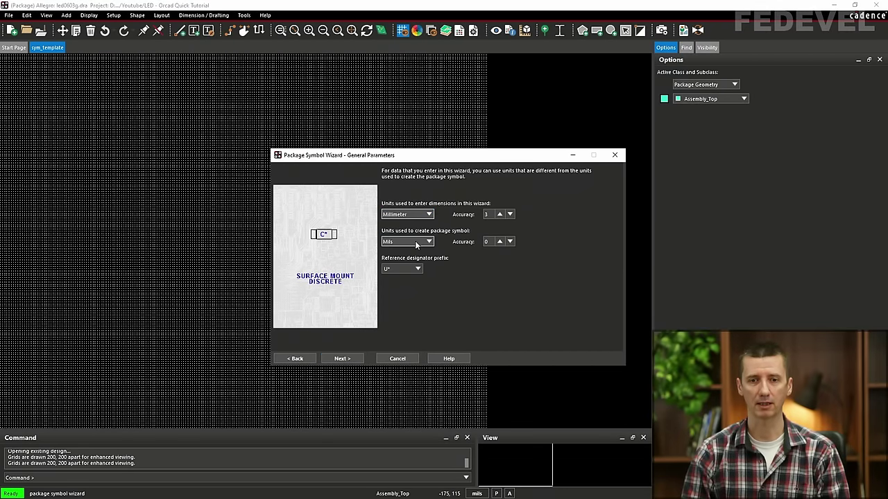
pyautogui.click(416, 243)
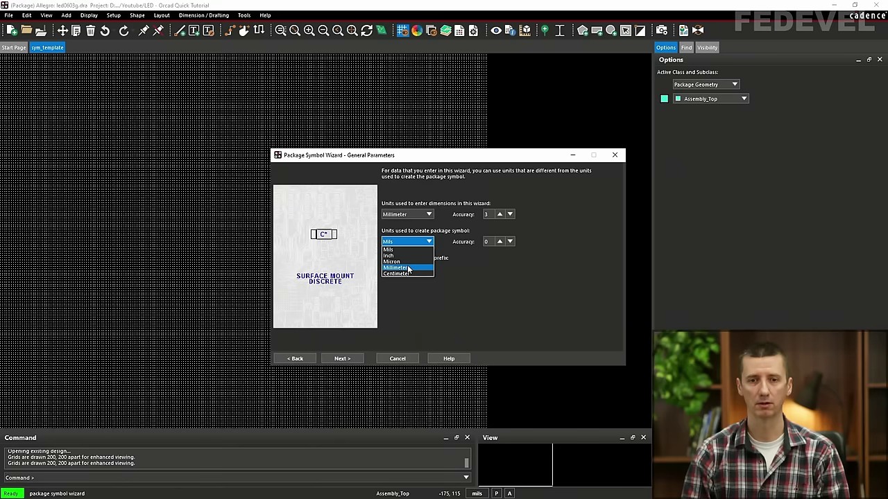
pyautogui.click(408, 268)
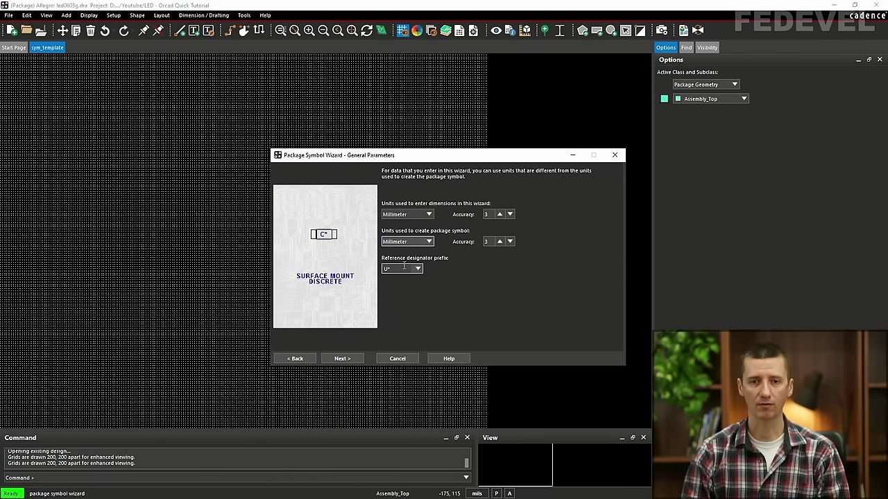
pyautogui.doubleClick(404, 269)
pyautogui.press('BackSpace')
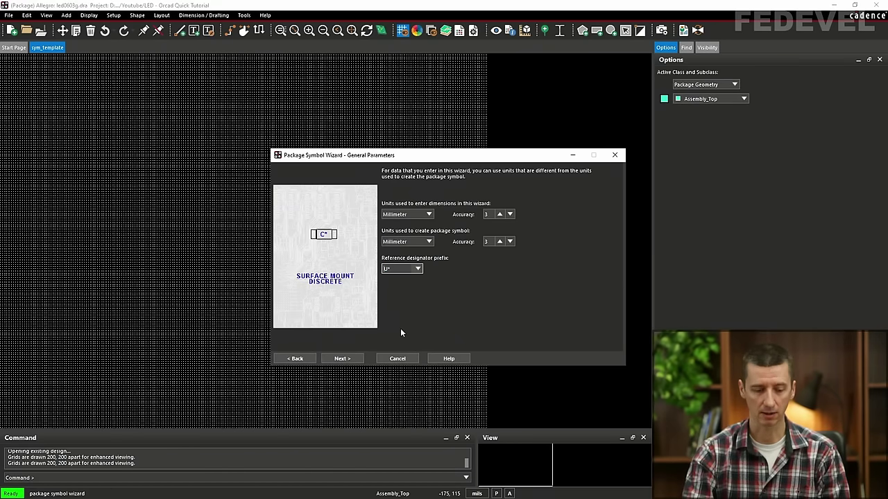
pyautogui.write('D')
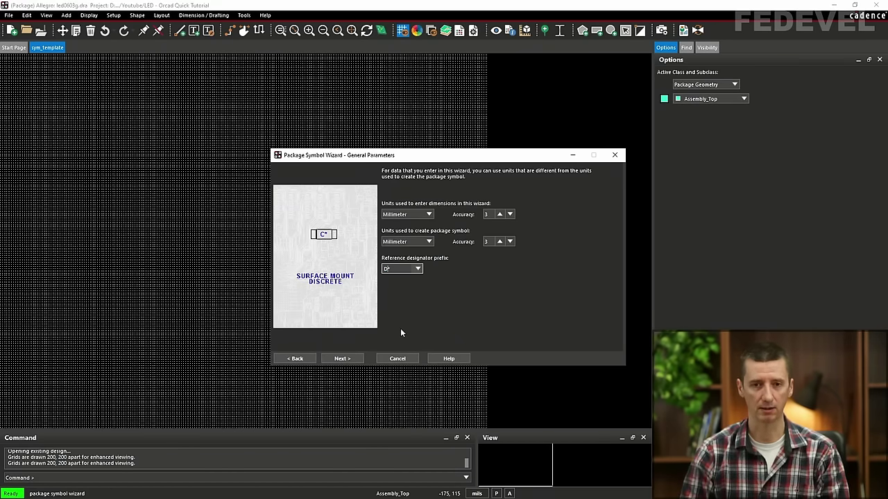
pyautogui.click(340, 360)
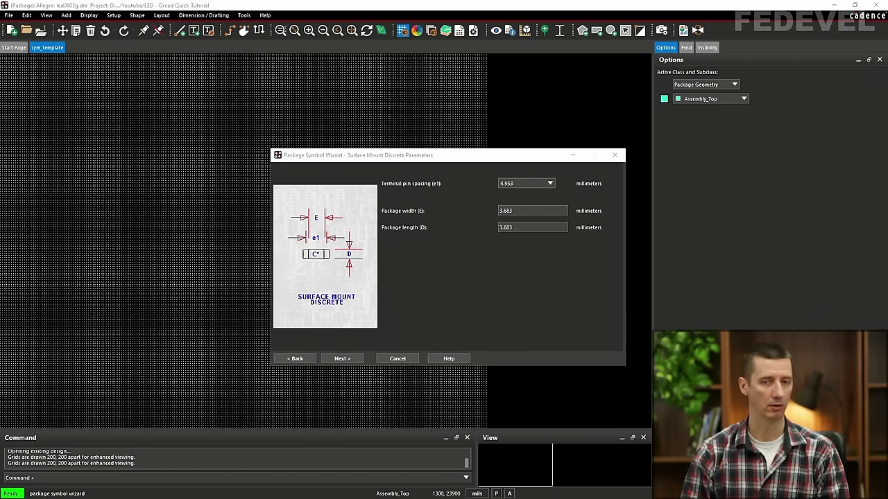
# Consult the LSM0603453V-Green datasheet in the browser and set the terminal pin spacing (e1) to 1.4 mm
pyautogui.hotkey('alt', 'Tab')
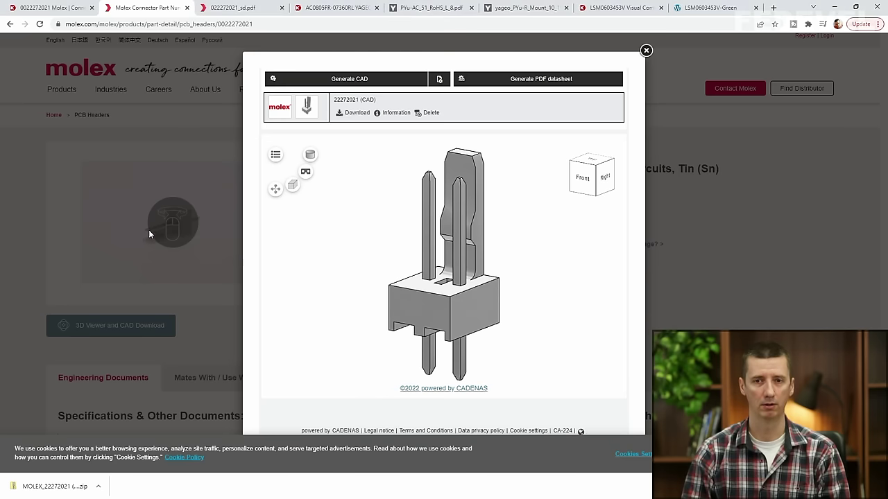
pyautogui.click(702, 8)
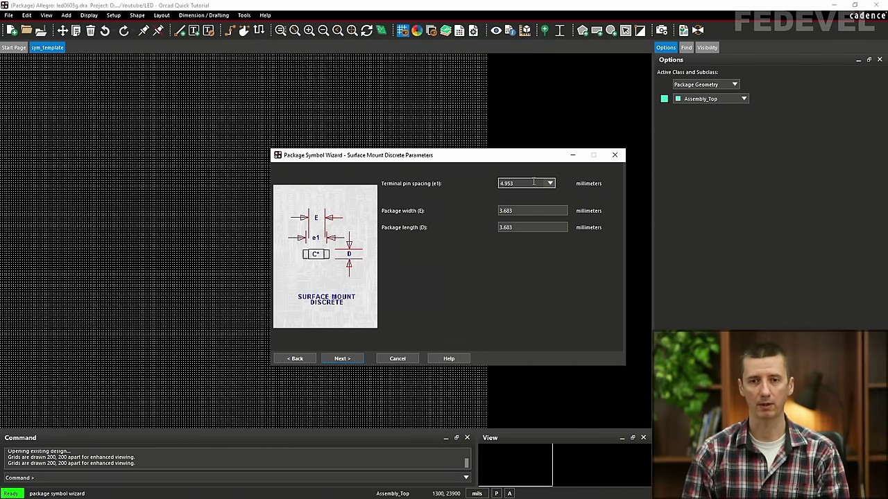
pyautogui.doubleClick(532, 182)
pyautogui.write('1.4')
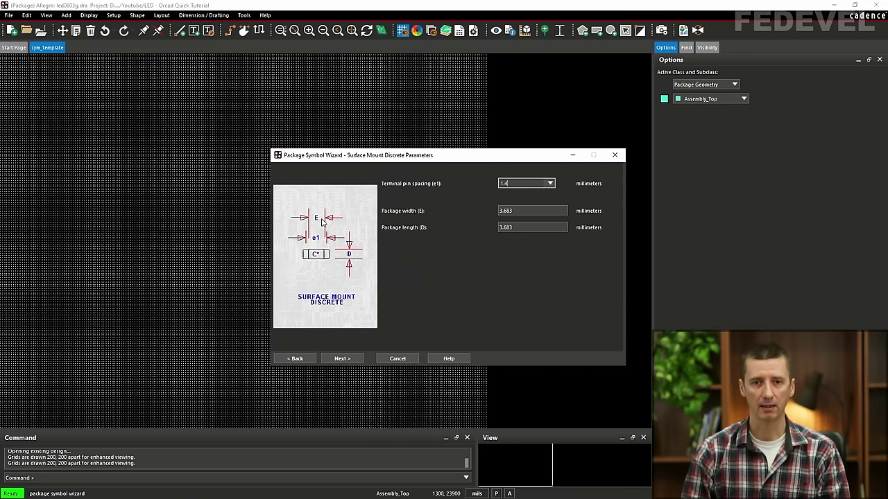
# Check the package dimensions in the LED datasheet and set the package width (E) to 1.6 mm and length (D) to 0.8 mm
pyautogui.hotkey('alt', 'Tab')
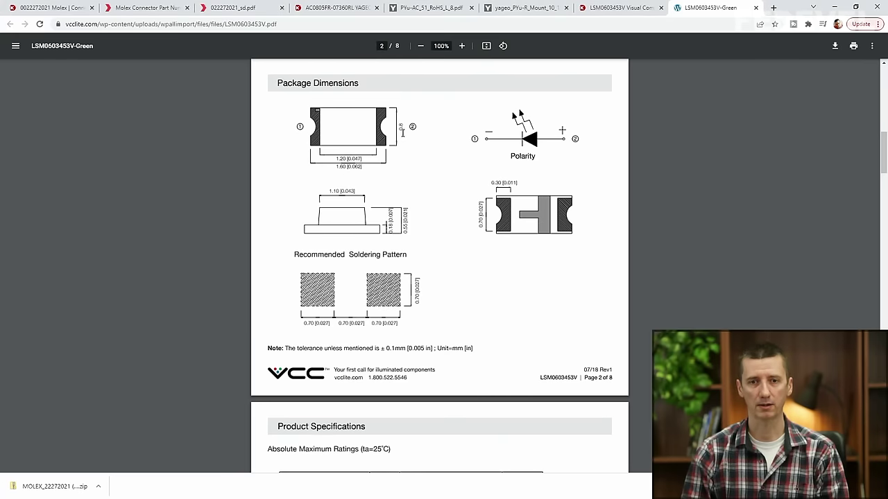
pyautogui.hotkey('alt', 'Tab')
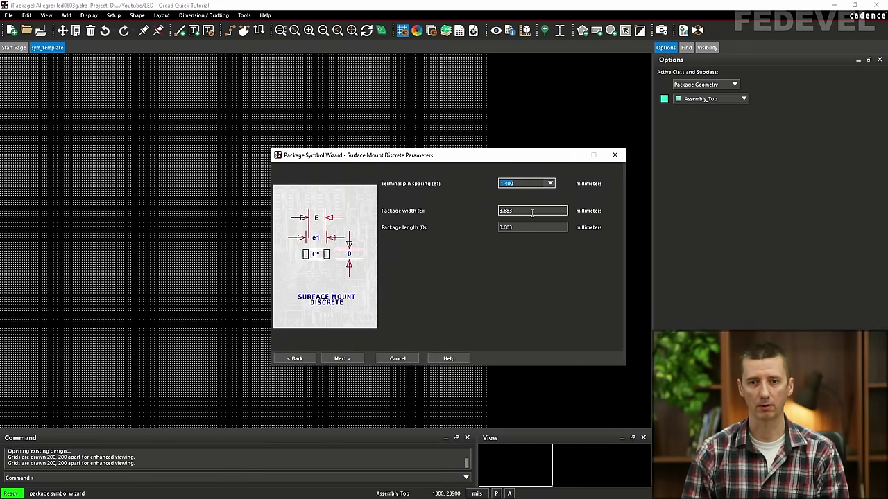
pyautogui.click(530, 209)
pyautogui.write('1.6')
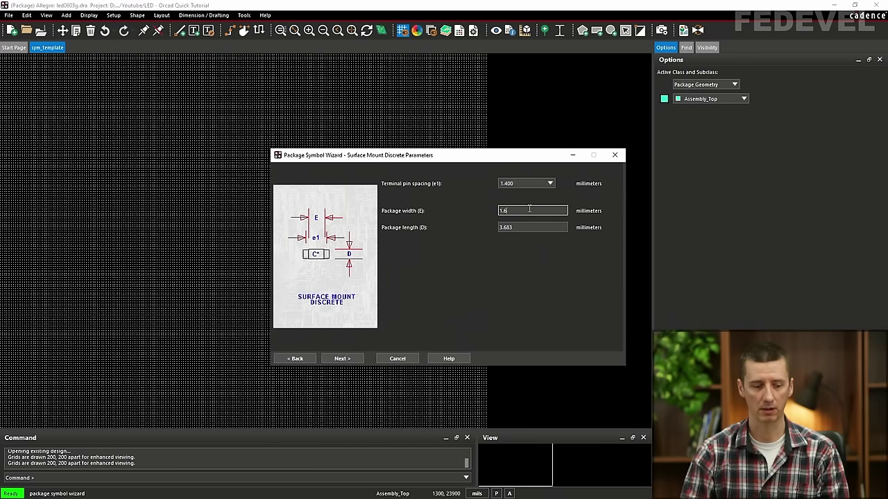
pyautogui.press('Tab')
pyautogui.write('0')
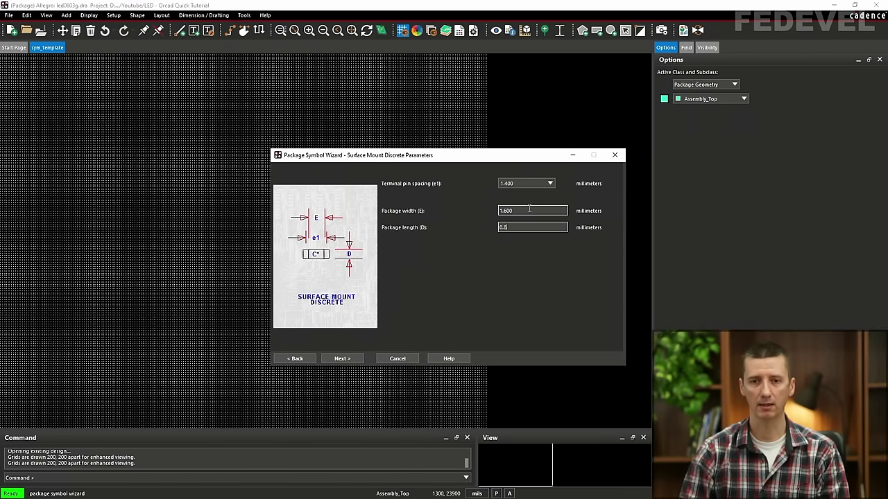
pyautogui.click(347, 358)
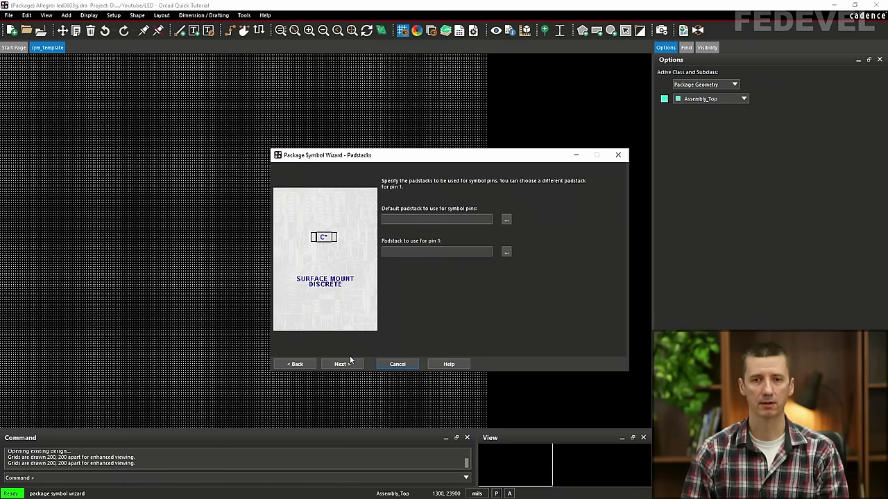
# Filter the padstack library for "led" and assign led_pin as the padstack for all symbol pins, including pin 1
pyautogui.click(396, 219)
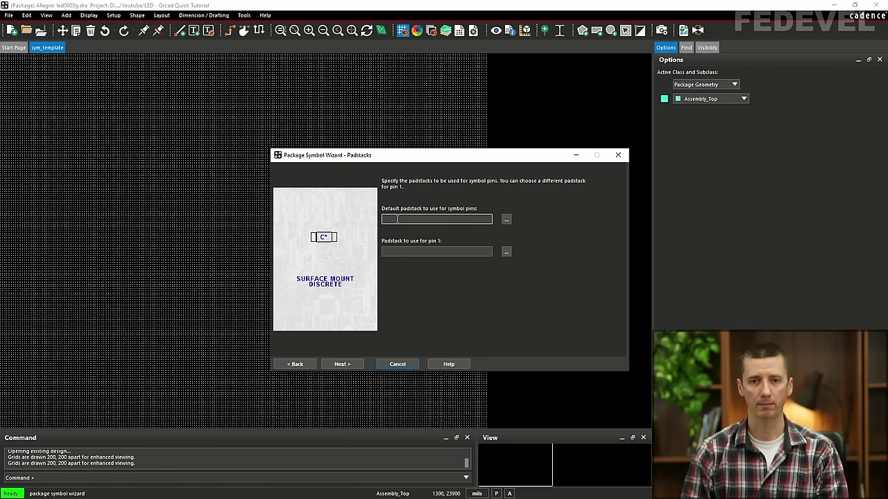
pyautogui.click(506, 219)
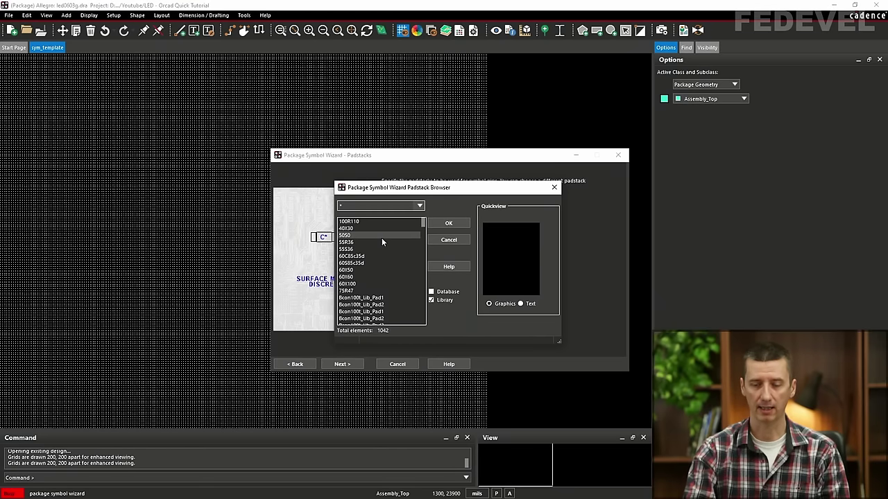
pyautogui.write('led')
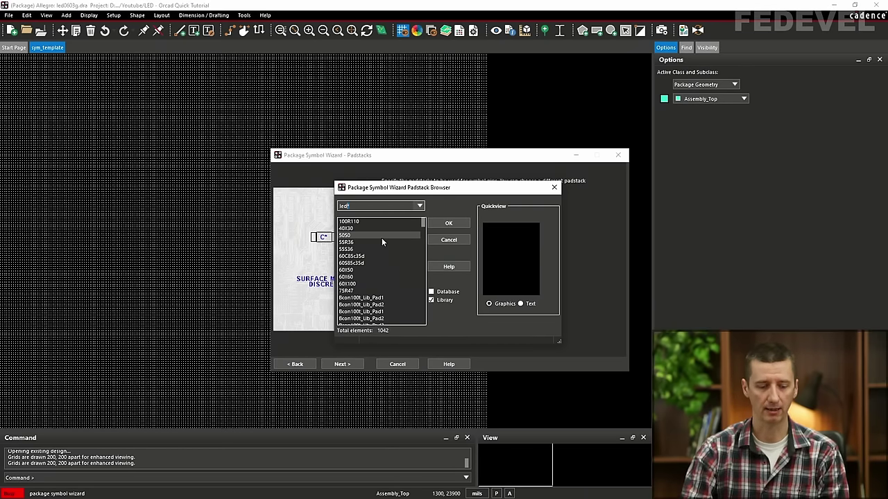
pyautogui.press('Return')
pyautogui.click(362, 223)
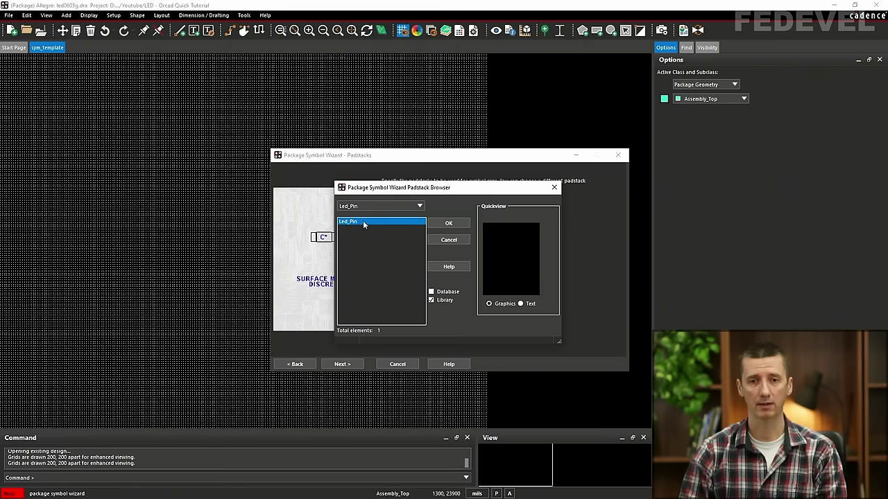
pyautogui.click(438, 223)
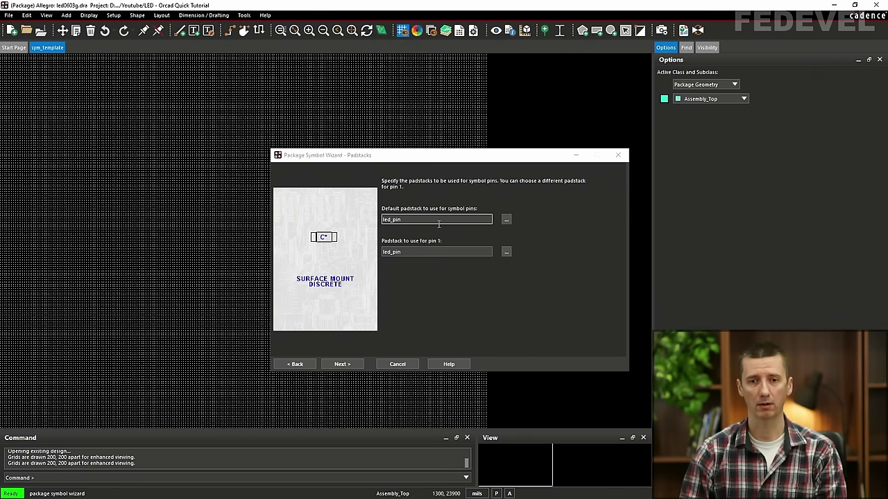
pyautogui.click(344, 364)
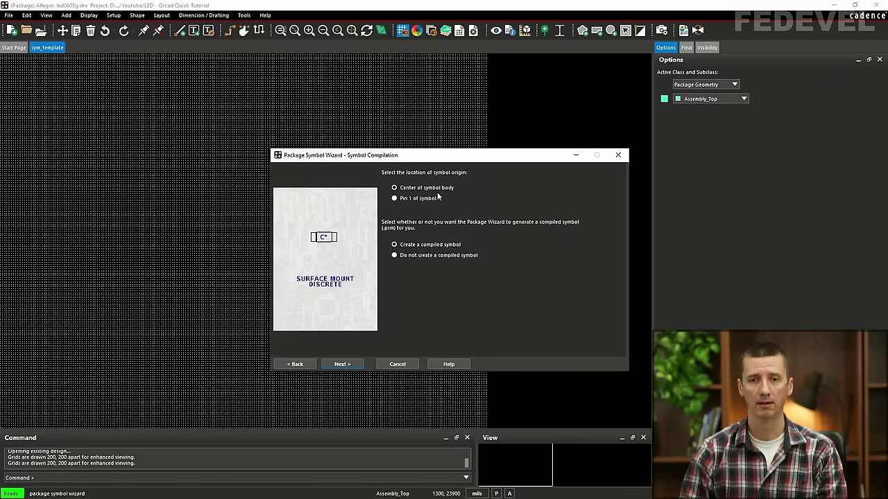
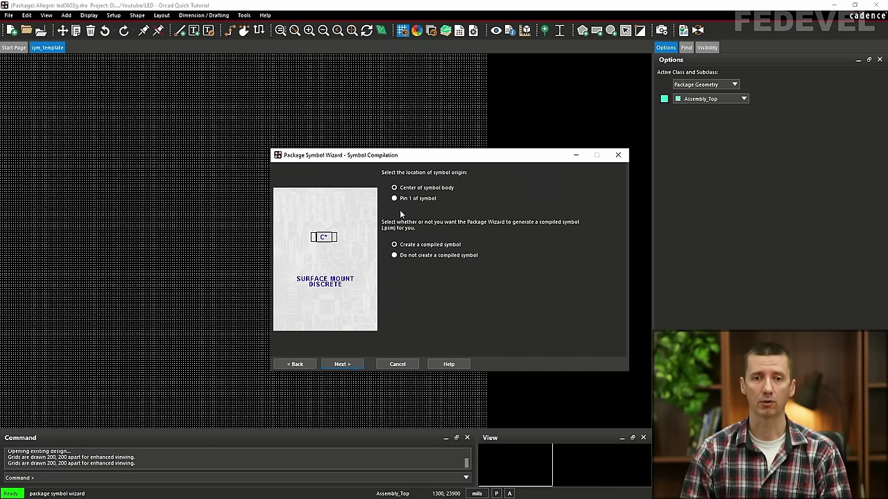
# Generate the led0603g package as a compiled symbol with its origin at the center of the symbol body
pyautogui.click(341, 363)
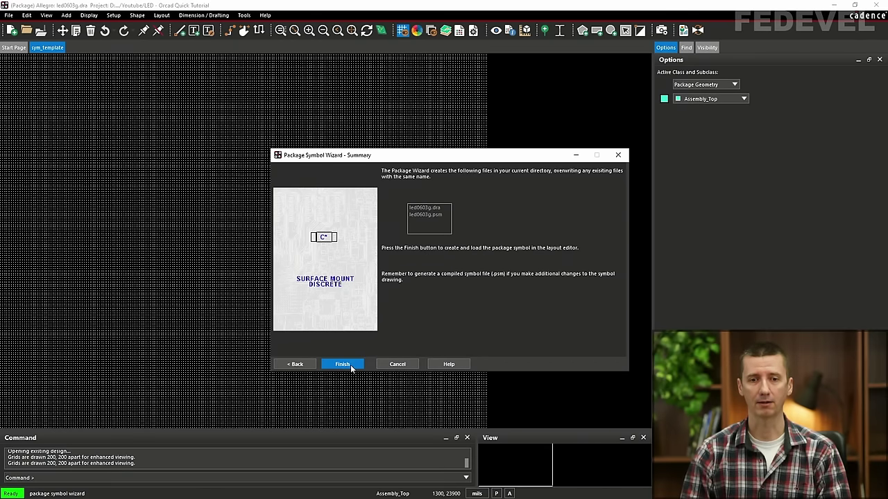
pyautogui.click(343, 364)
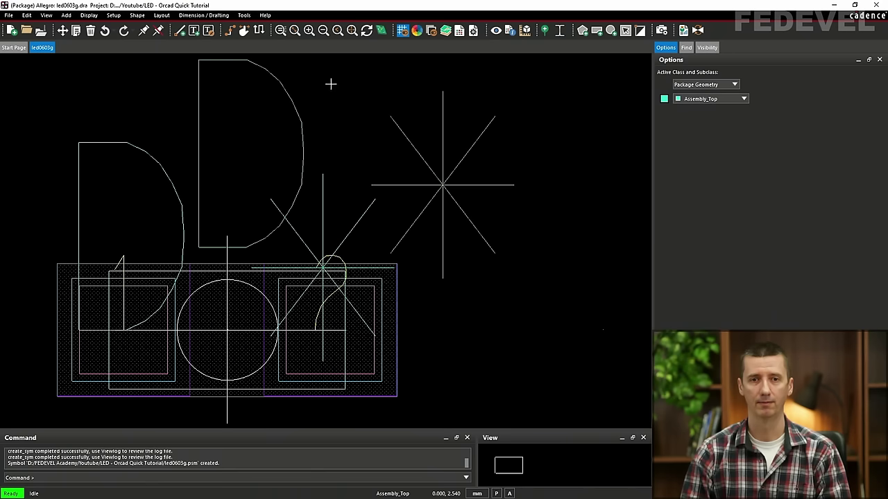
pyautogui.click(295, 31)
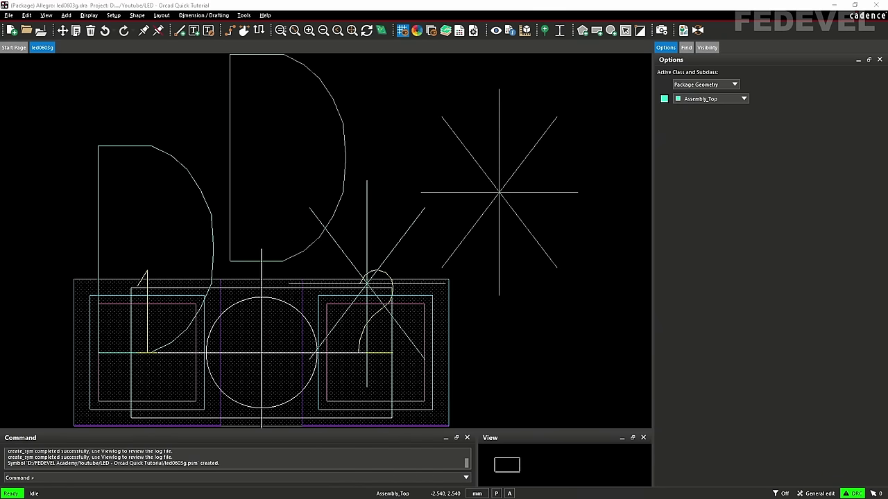
# Switch to the browser and open the LSM0603zzzV.stp CAD model from the LED's Digi-Key product page
pyautogui.hotkey('alt', 'Tab')
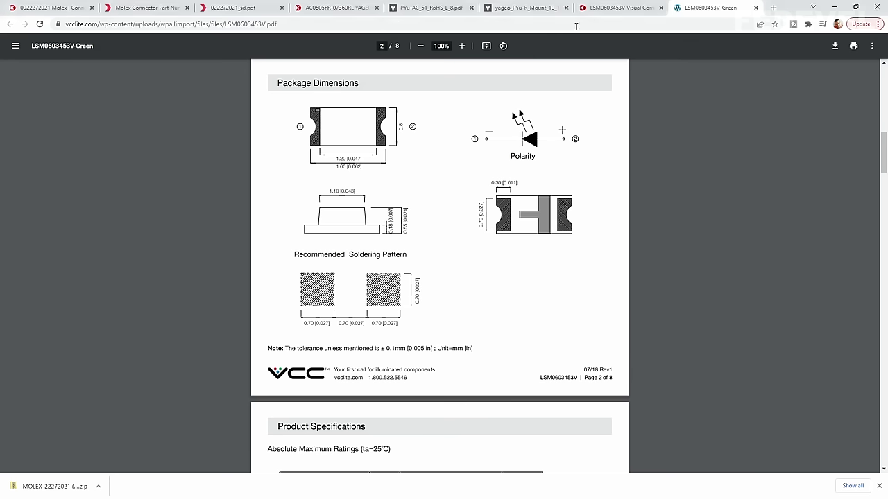
pyautogui.click(619, 9)
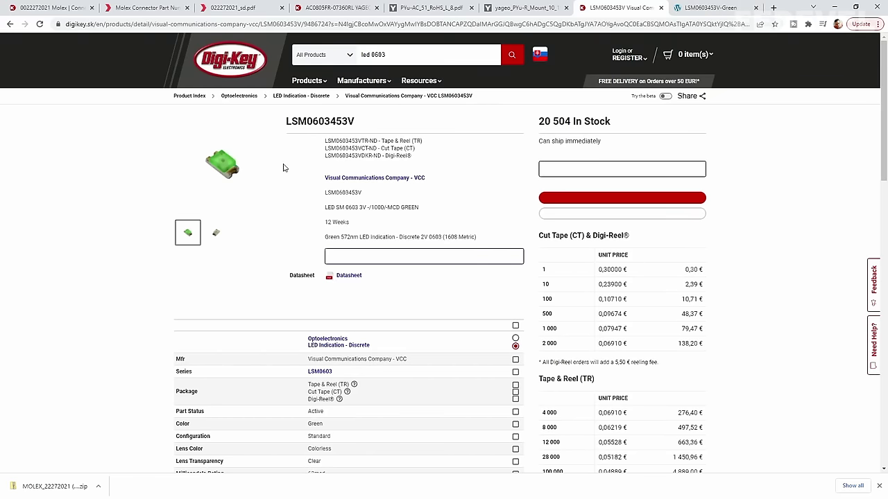
pyautogui.scroll(-7, 88, 186)
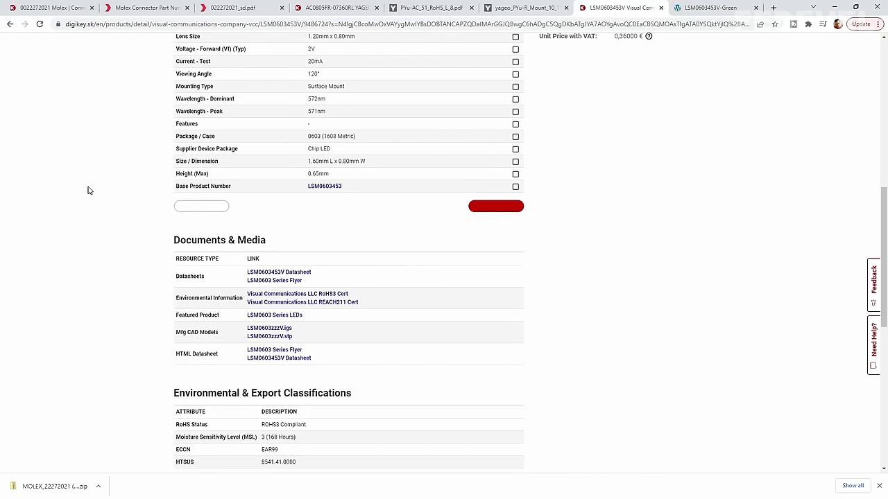
pyautogui.click(272, 338)
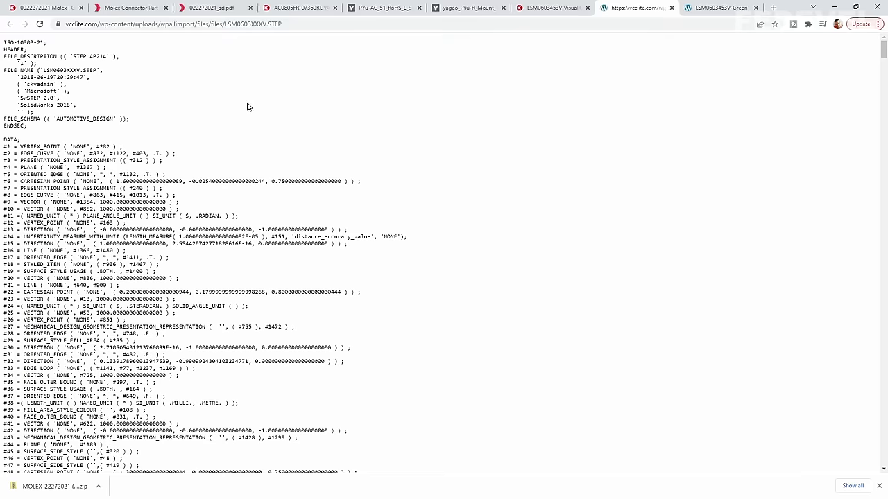
# Look over the STEP model's source text and copy all of it
pyautogui.scroll(-5, 166, 196)
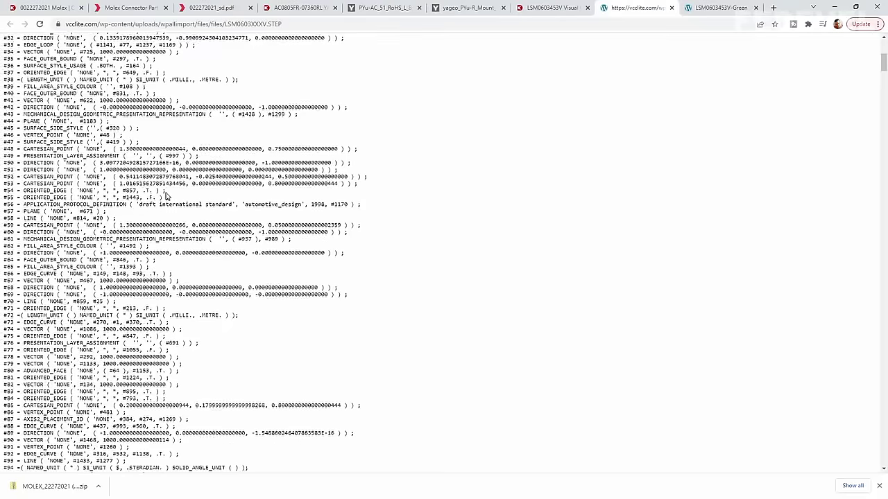
pyautogui.scroll(5, 166, 196)
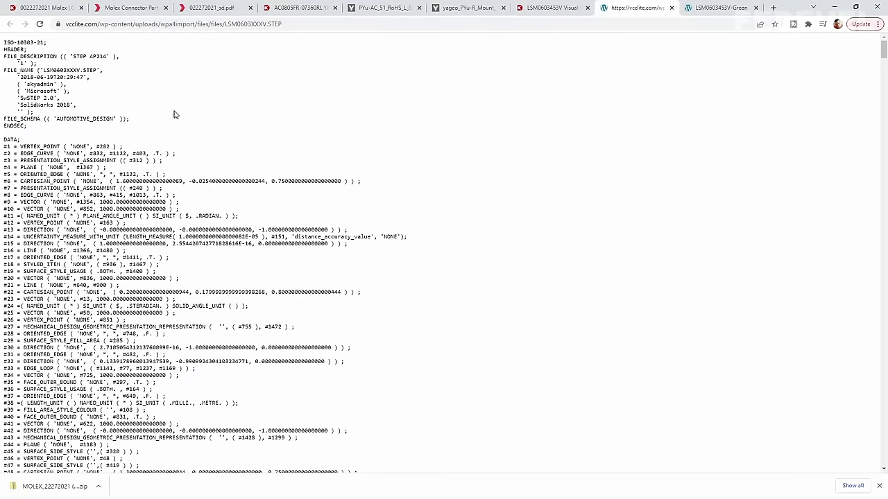
pyautogui.hotkey('ctrl', 'a')
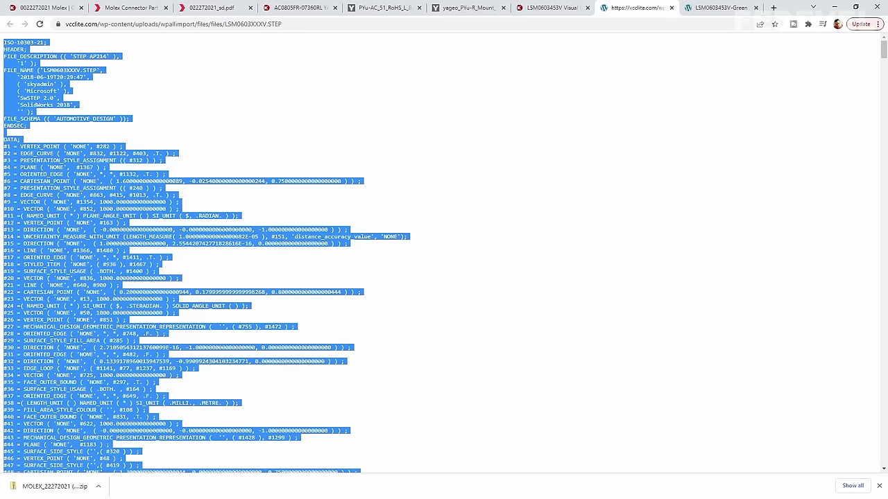
# Switch to Total Commander and create a new text file named led3d.stp in the LED - Orcad Quick Tutorial folder
pyautogui.hotkey('alt', 'Tab')
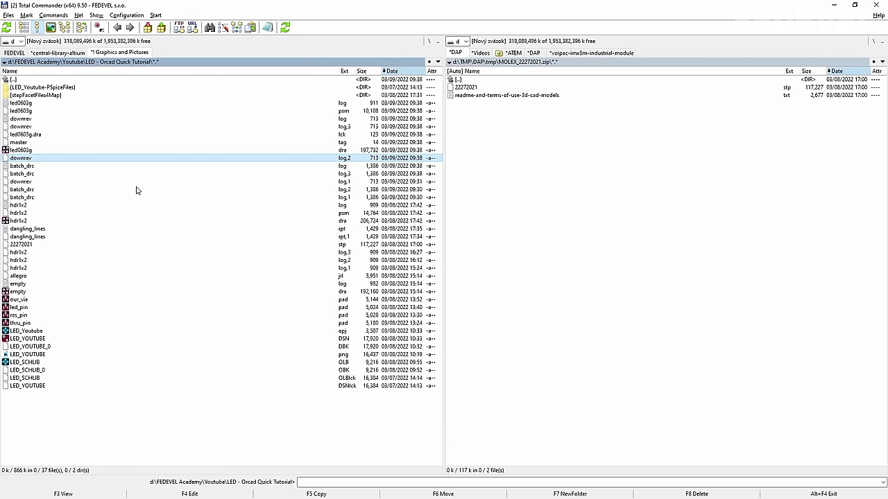
pyautogui.click(136, 189)
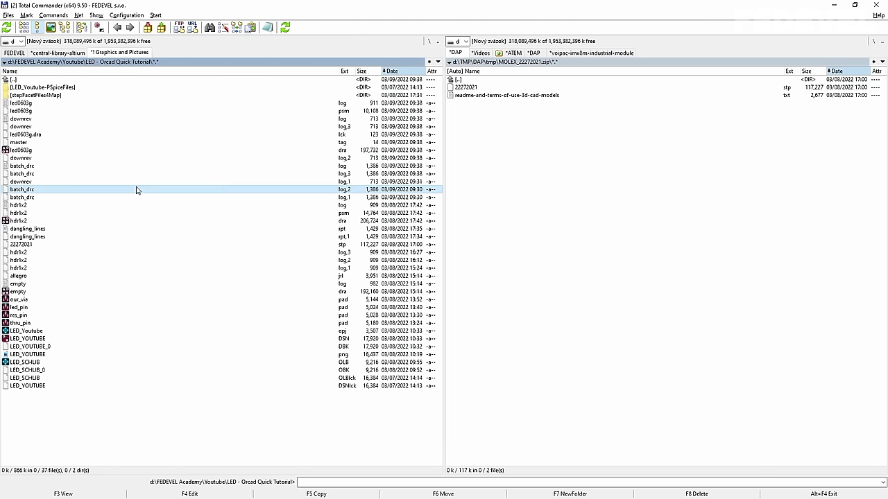
pyautogui.hotkey('shift', 'F4')
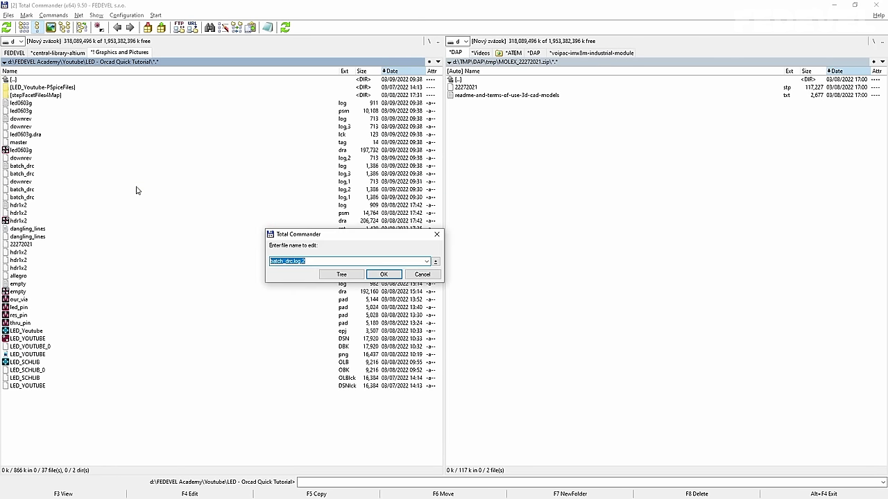
pyautogui.write('led3d.stp')
pyautogui.click(378, 276)
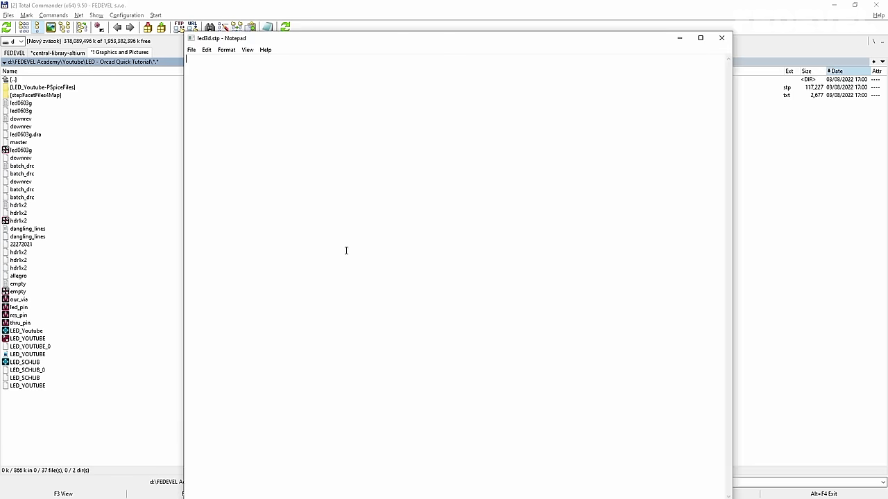
# Paste the copied STEP text into led3d.stp, save and close the file, and select it in the project folder
pyautogui.rightClick(249, 123)
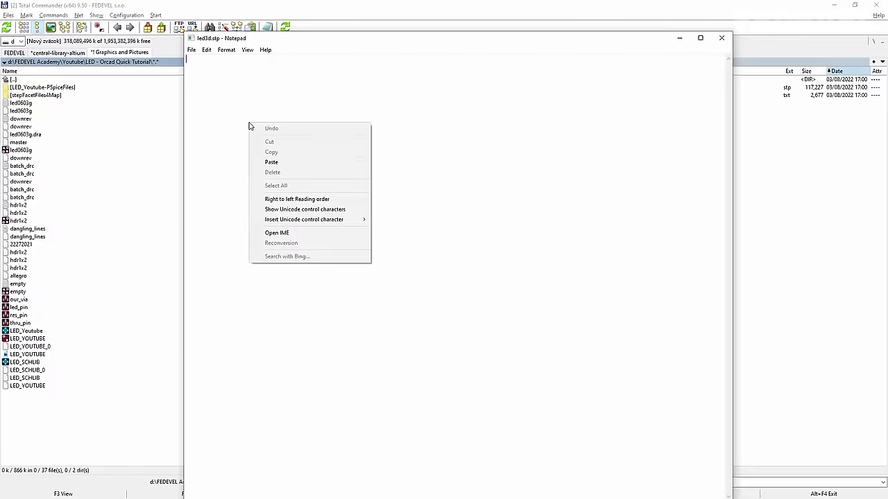
pyautogui.click(272, 162)
pyautogui.scroll(20, 389, 237)
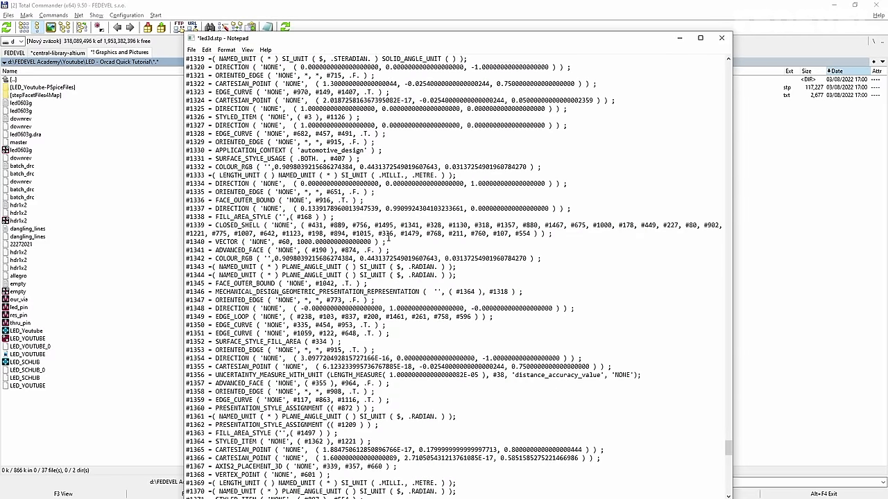
pyautogui.click(721, 38)
pyautogui.click(419, 265)
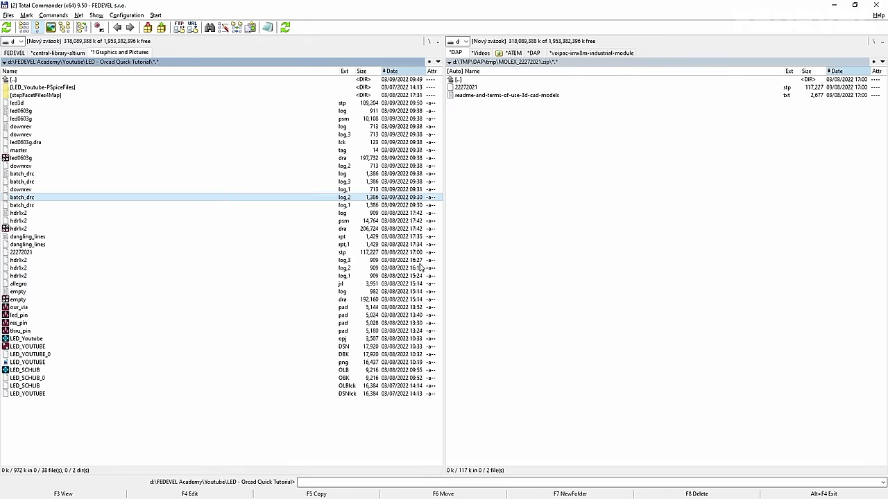
pyautogui.click(56, 104)
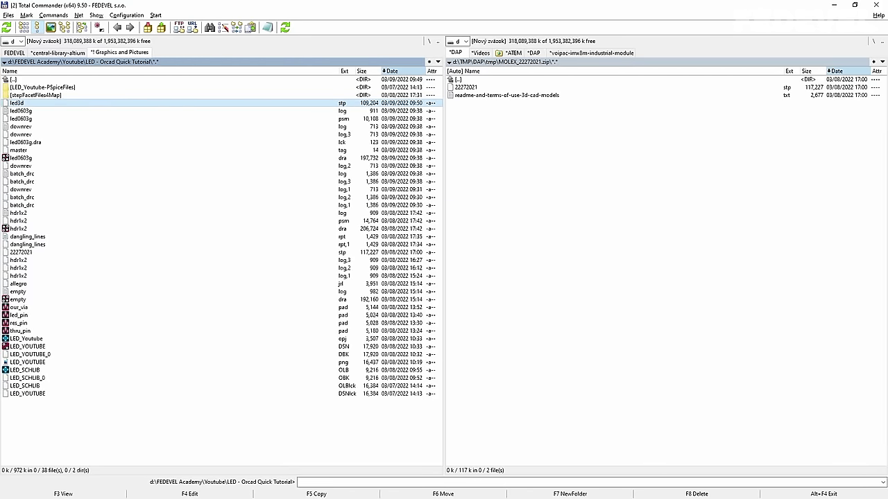
# Switch back to Allegro and assign led3d.stp as the footprint's primary 3D model in the 3D Canvas, closing the canvas when done
pyautogui.hotkey('alt', 'Tab')
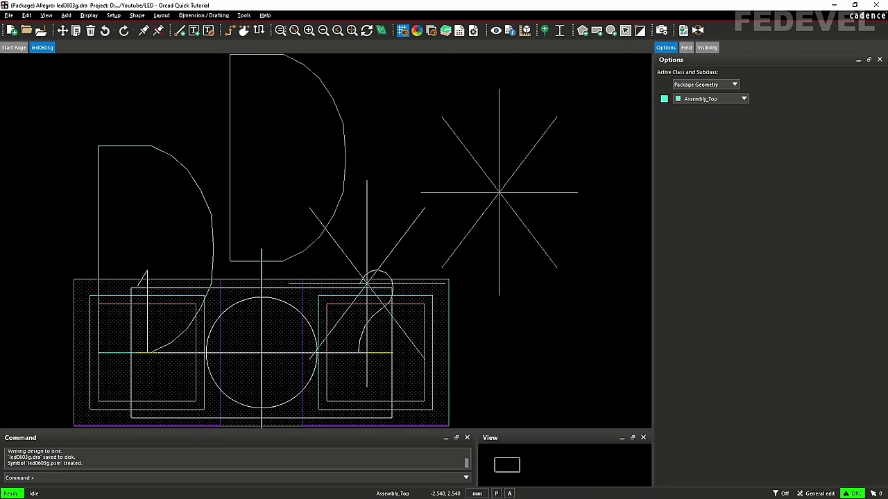
pyautogui.click(386, 33)
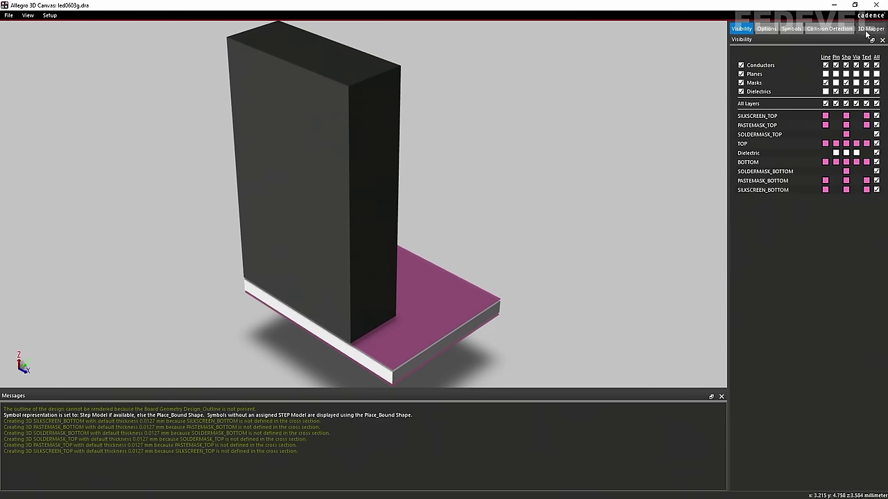
pyautogui.click(868, 29)
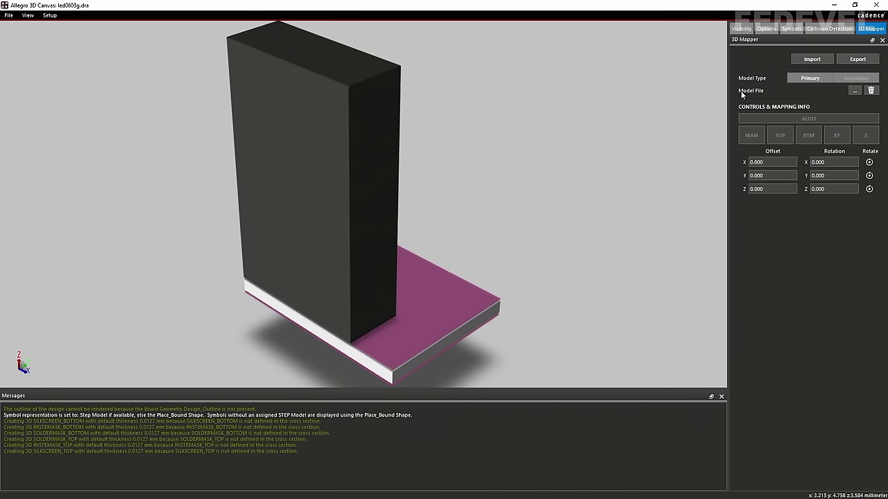
pyautogui.click(854, 90)
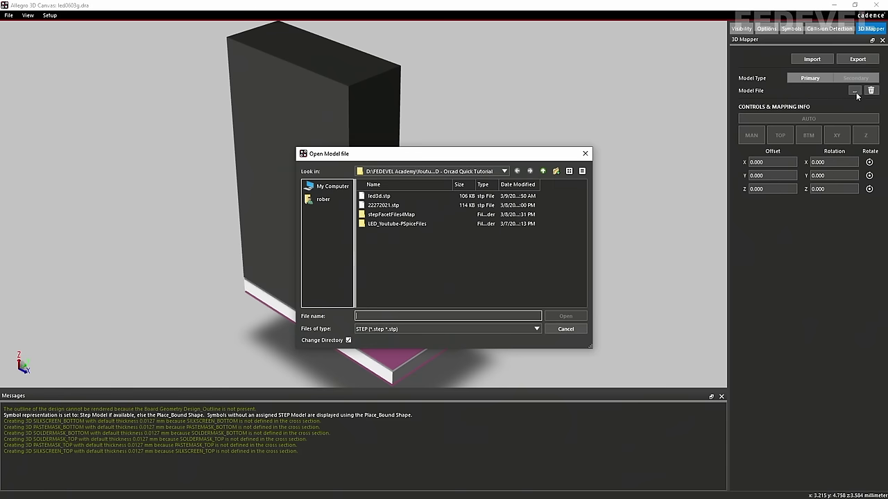
pyautogui.click(381, 199)
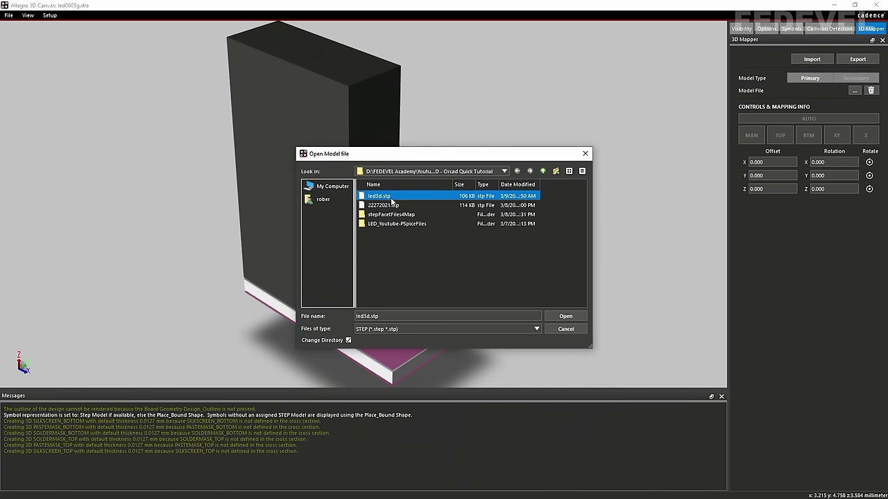
pyautogui.click(565, 317)
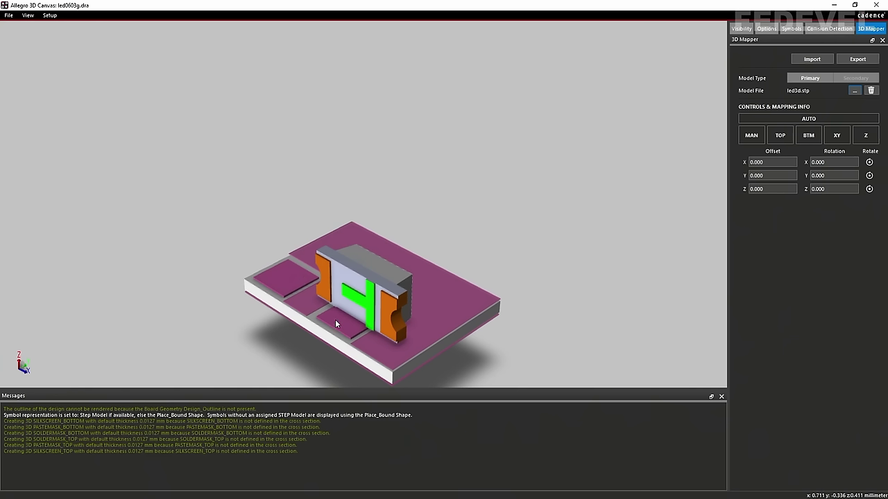
pyautogui.click(875, 5)
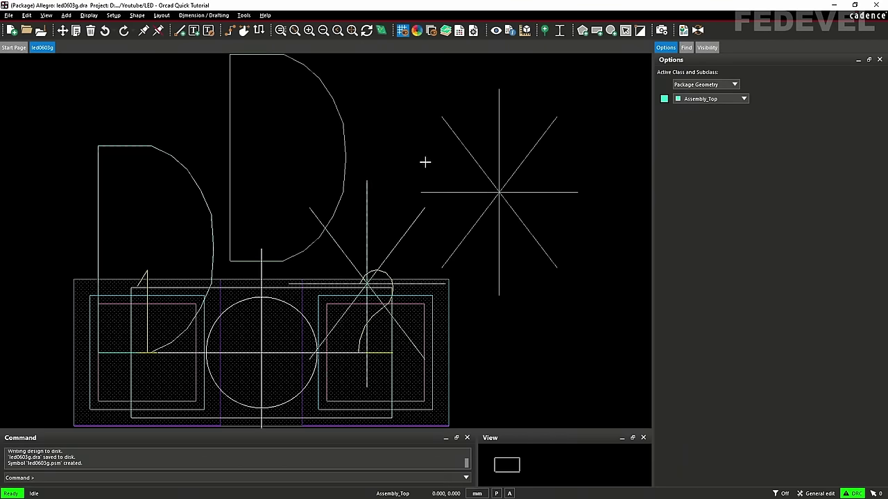
# Check the LED's polarity drawing in the browser's LSM0603453V-Green datasheet, and turn on pin number visibility for the LED symbol in Design Entry CIS
pyautogui.click(380, 31)
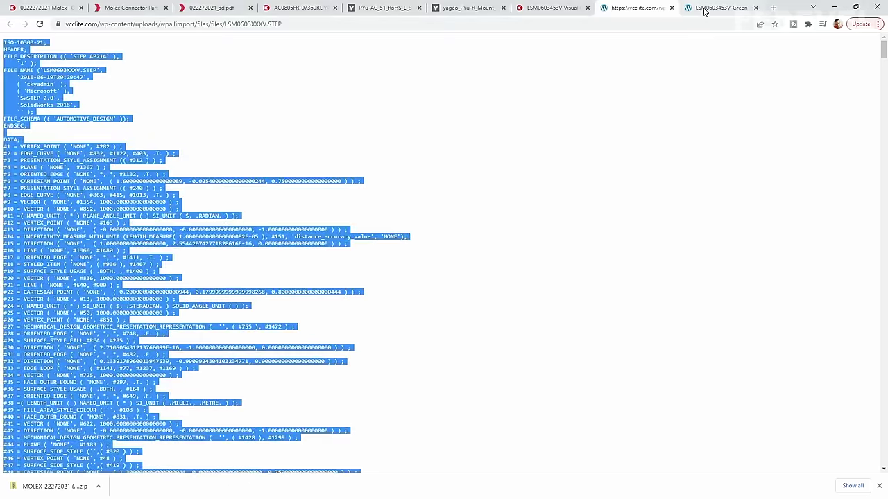
pyautogui.click(704, 8)
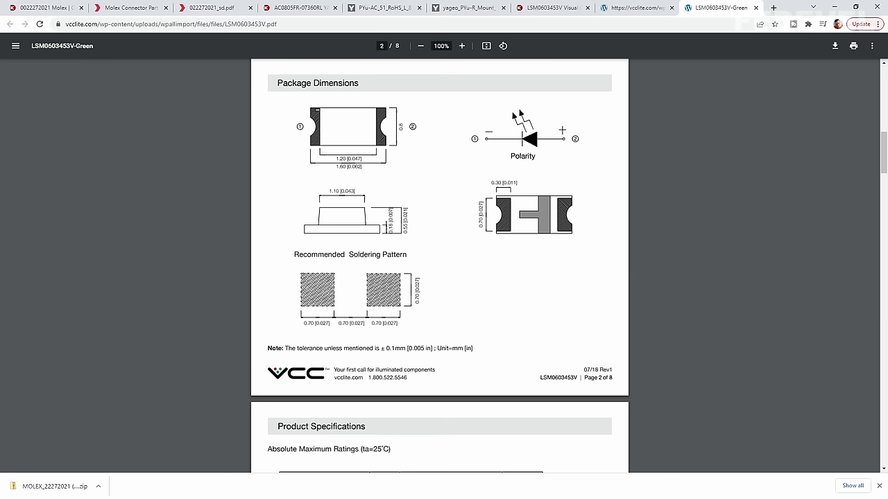
pyautogui.hotkey('alt', 'Tab')
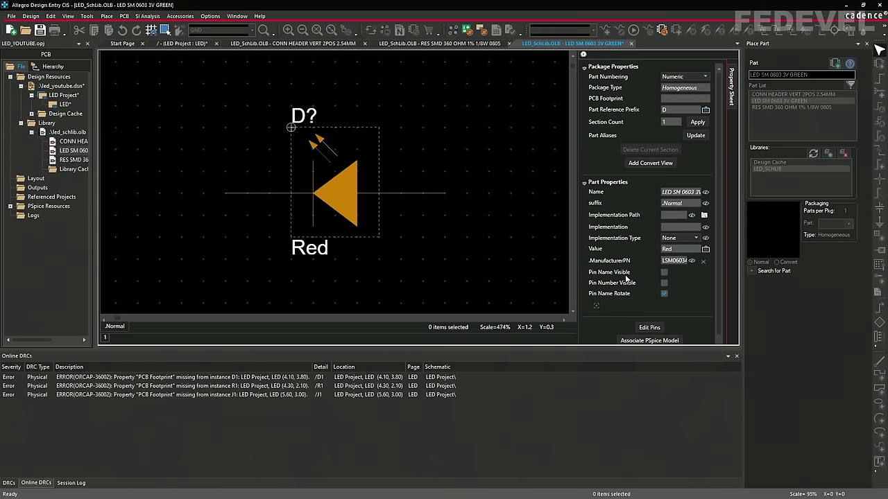
pyautogui.click(664, 283)
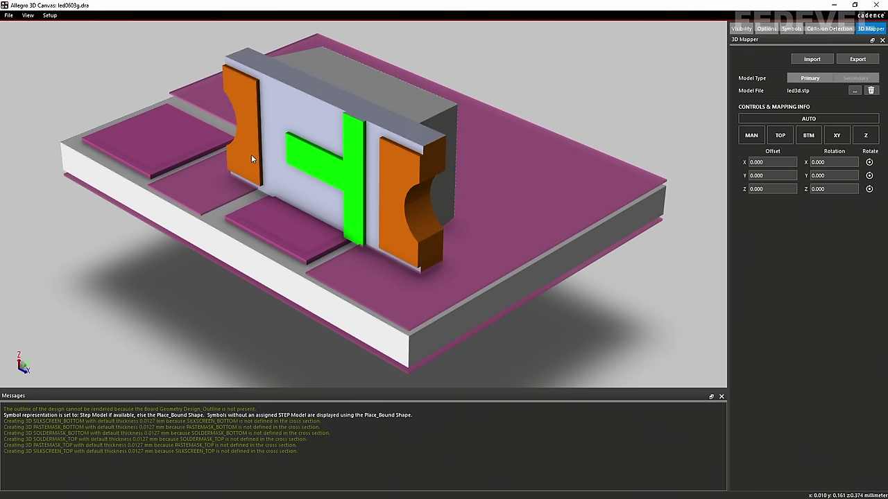
# In the 3D Canvas, seat the LED model's terminal underside on the board's top surface and move it off the pads to Y offset 2.700
pyautogui.click(780, 136)
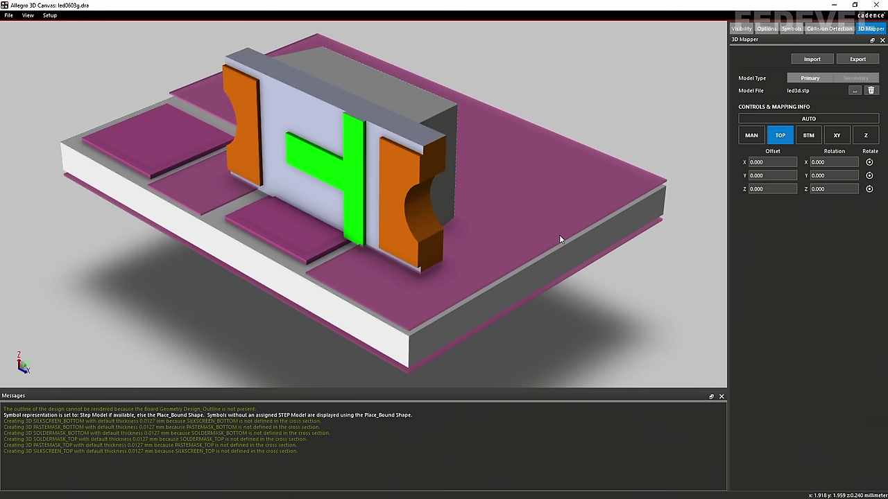
pyautogui.click(247, 93)
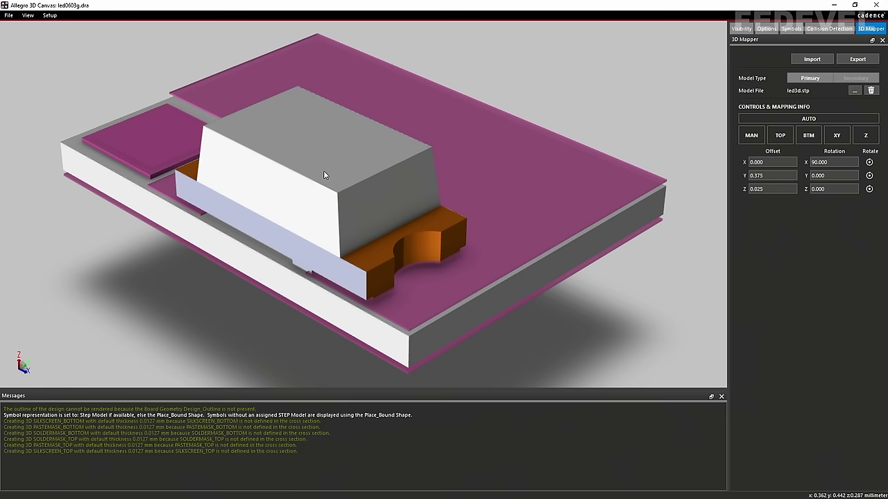
pyautogui.click(750, 136)
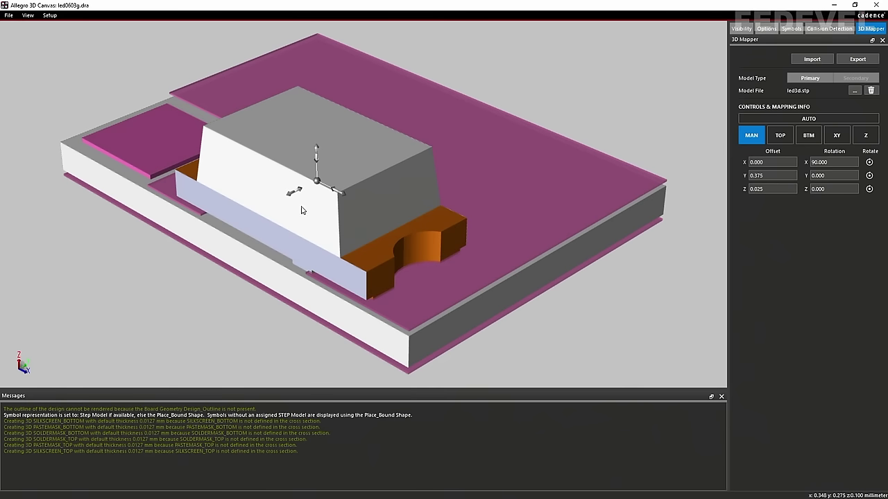
pyautogui.moveTo(292, 192); pyautogui.dragTo(395, 100)
pyautogui.scroll(-5, 395, 101)
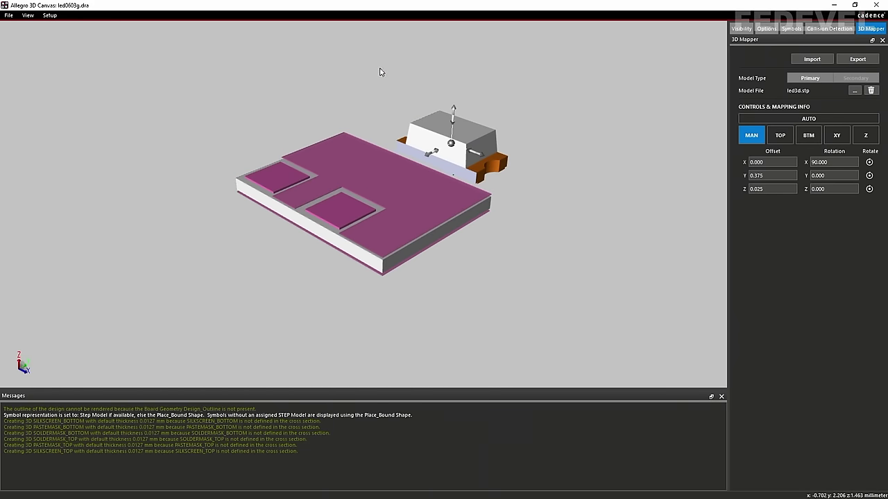
pyautogui.moveTo(379, 71); pyautogui.dragTo(378, 93, button='middle')
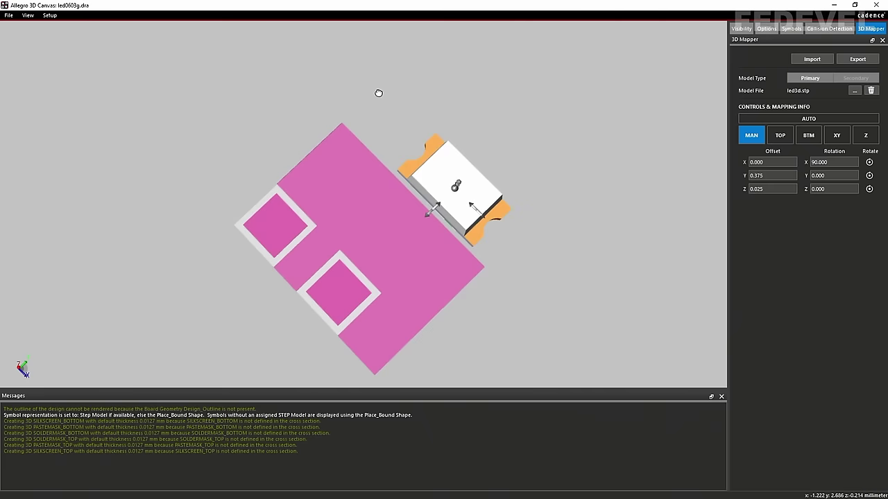
pyautogui.click(751, 136)
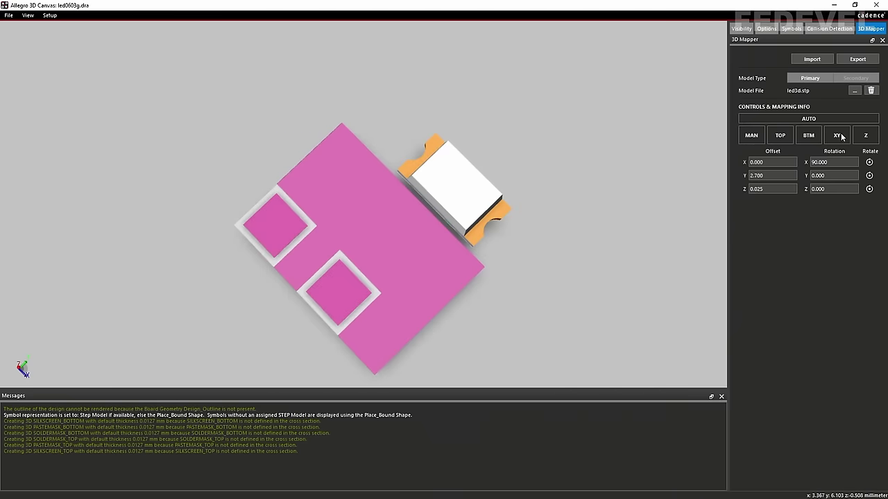
# Align the LED model in XY by matching its two end terminals to the footprint's two pads
pyautogui.click(841, 136)
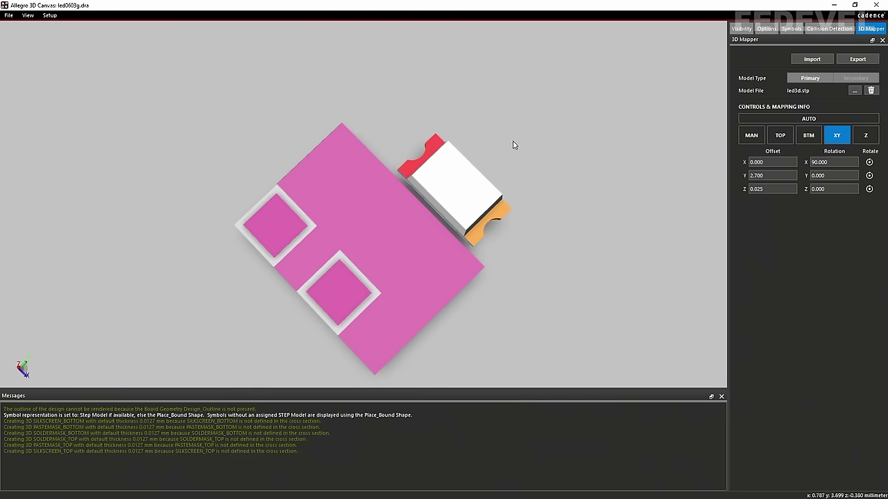
pyautogui.click(509, 211)
pyautogui.click(276, 223)
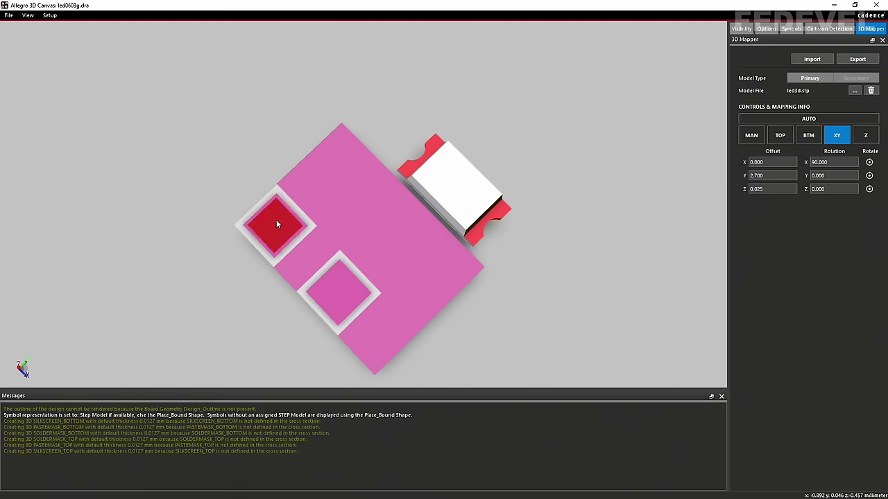
pyautogui.click(337, 285)
pyautogui.click(837, 137)
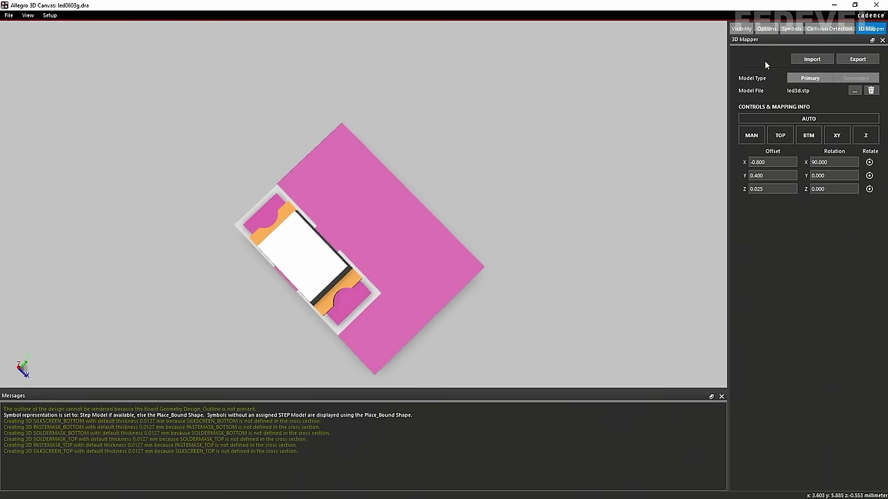
# Open the layer visibility settings of the 3D Canvas
pyautogui.click(741, 29)
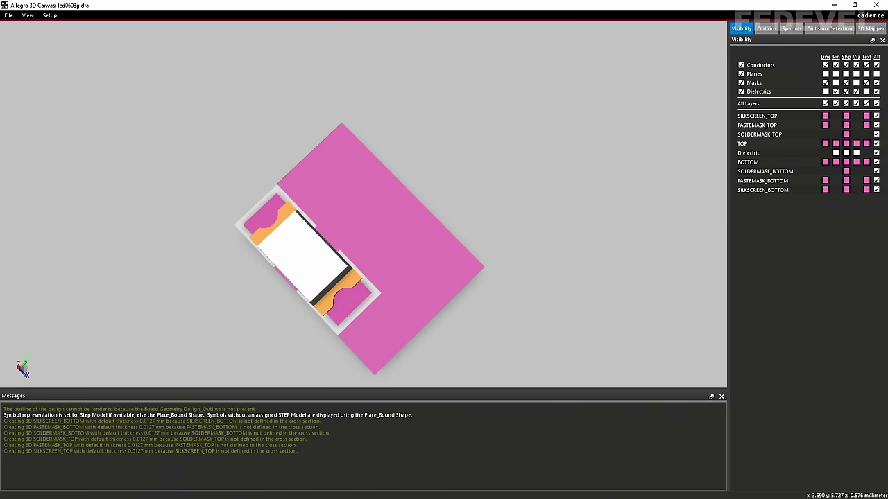
# Hide the dielectric and all bottom-side layers in the 3D view and inspect the LED model's underside against its pads
pyautogui.click(876, 189)
pyautogui.click(876, 181)
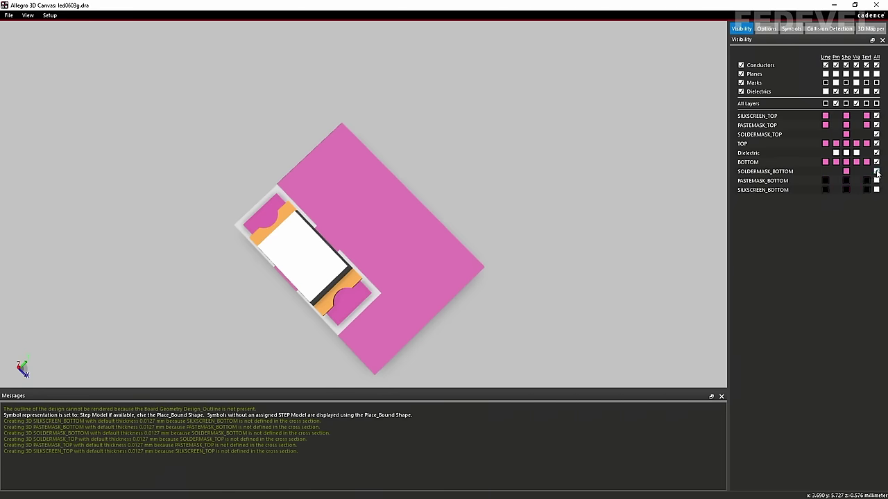
pyautogui.click(876, 171)
pyautogui.click(876, 162)
pyautogui.click(876, 153)
pyautogui.scroll(-2, 361, 214)
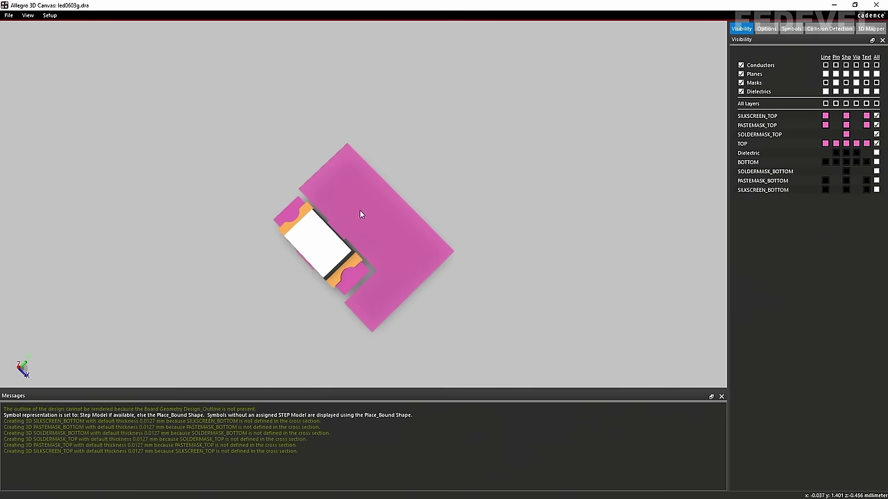
pyautogui.moveTo(277, 299); pyautogui.dragTo(316, 249, button='middle')
pyautogui.scroll(2, 399, 153)
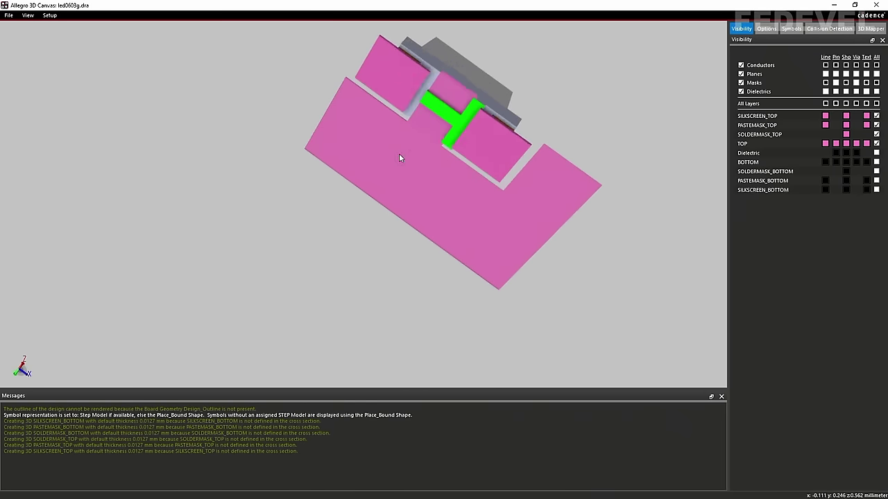
pyautogui.scroll(1, 414, 55)
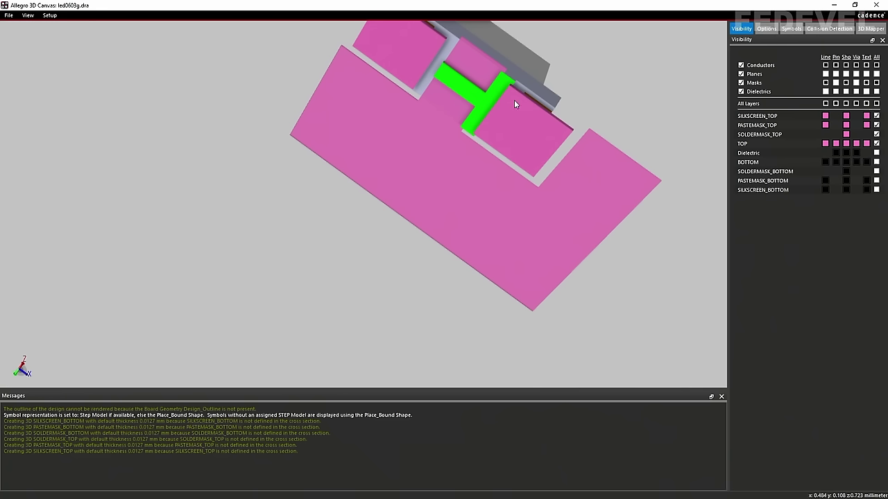
# Close the 3D view and minimize the schematic editor to get back to the led0603g package drawing
pyautogui.click(875, 6)
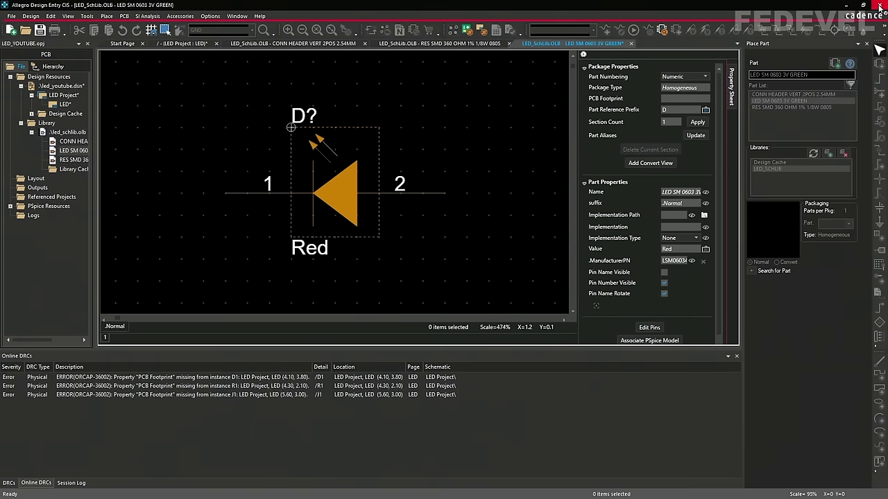
pyautogui.click(664, 282)
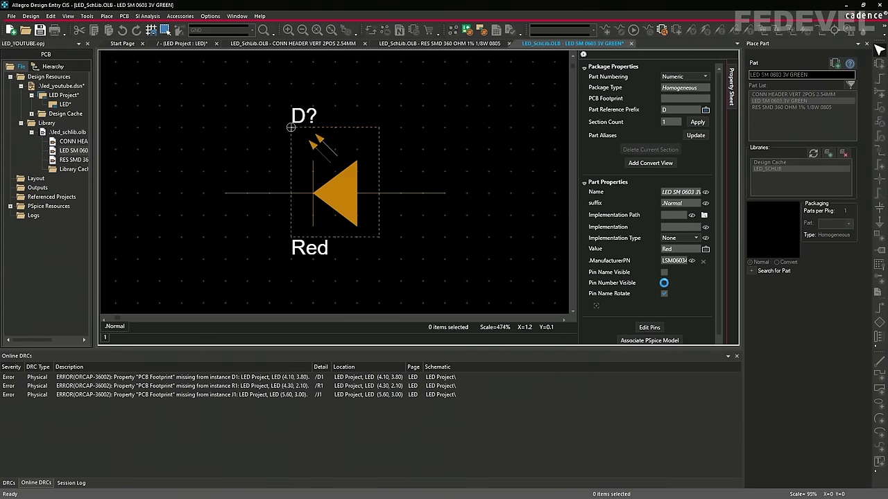
pyautogui.click(843, 6)
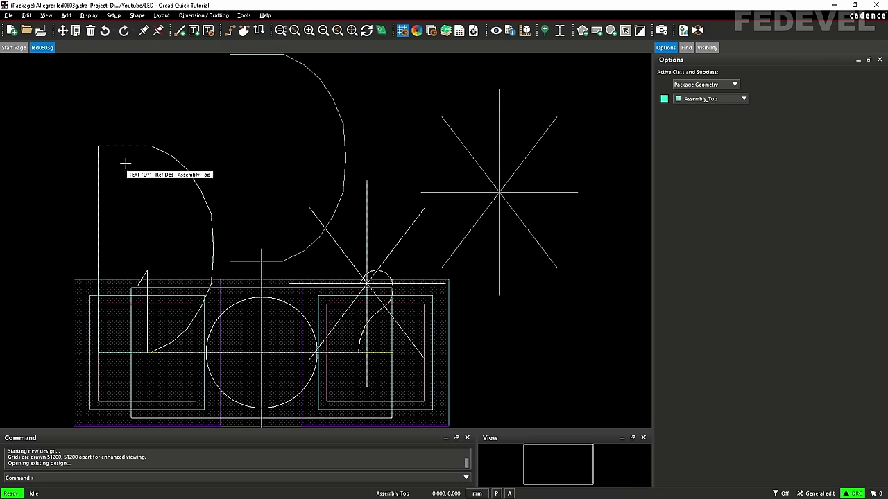
# Start a new drawing named r0805 of type Package symbol (wizard)
pyautogui.click(7, 17)
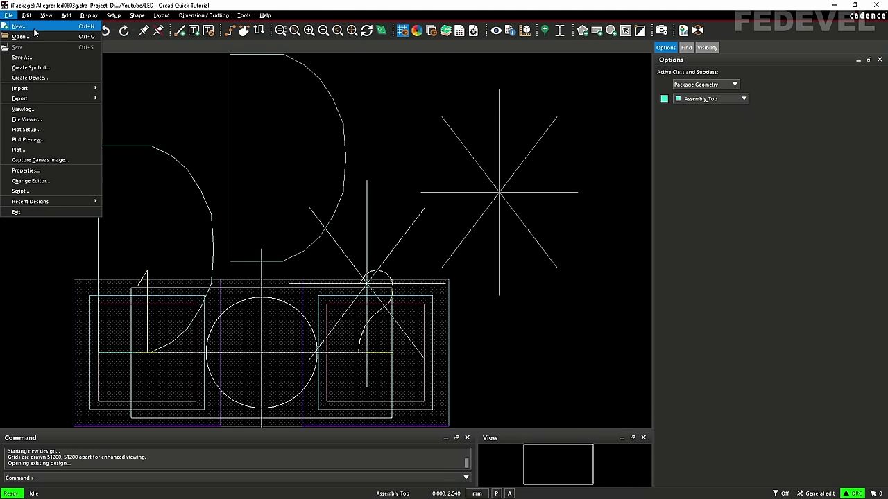
pyautogui.click(35, 27)
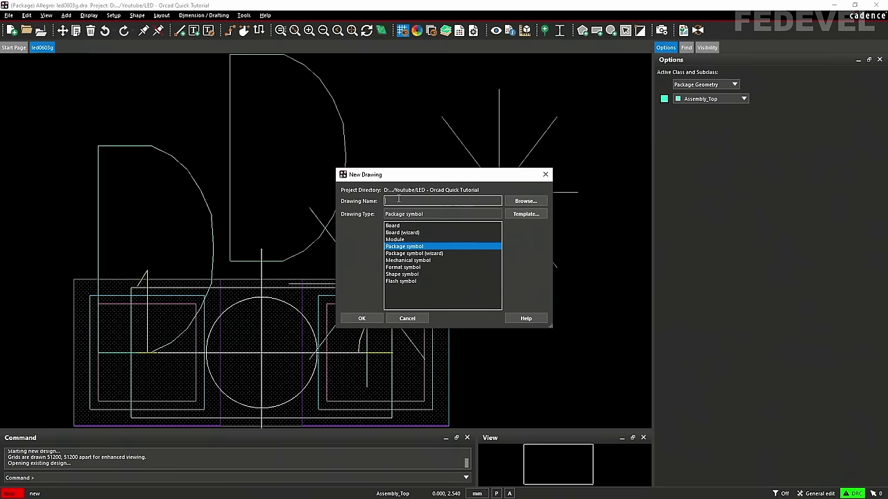
pyautogui.write('r0805')
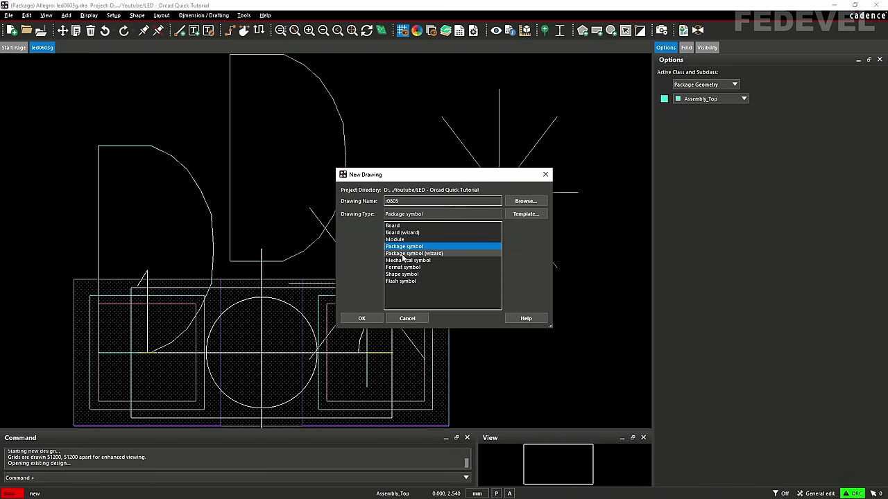
pyautogui.click(403, 254)
pyautogui.click(362, 317)
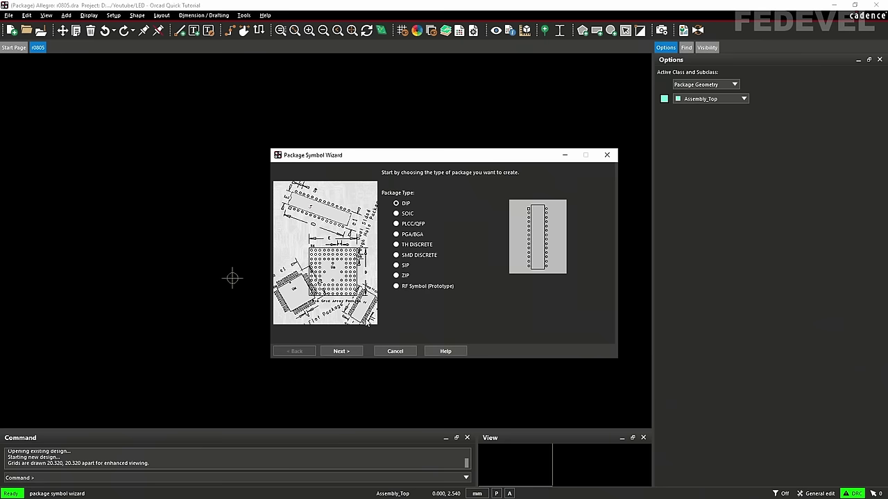
# Choose SMD DISCRETE as the package type and load the default Cadence supplied template
pyautogui.click(411, 255)
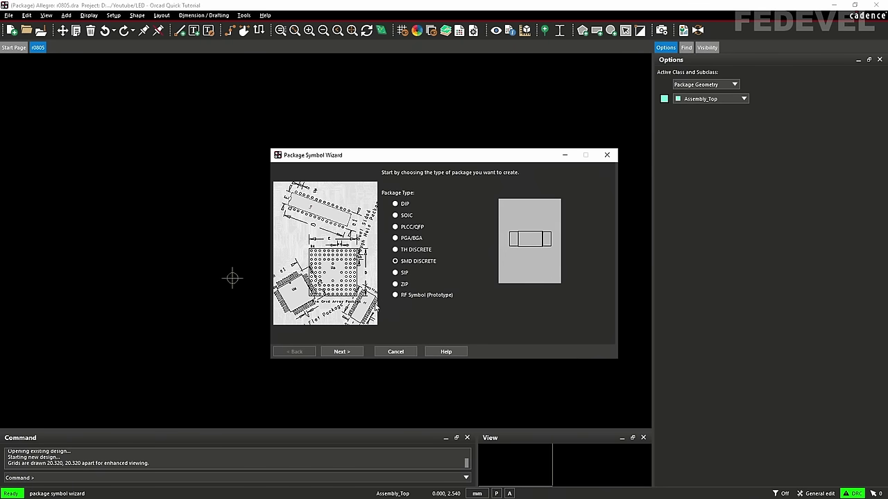
pyautogui.click(342, 351)
pyautogui.click(407, 310)
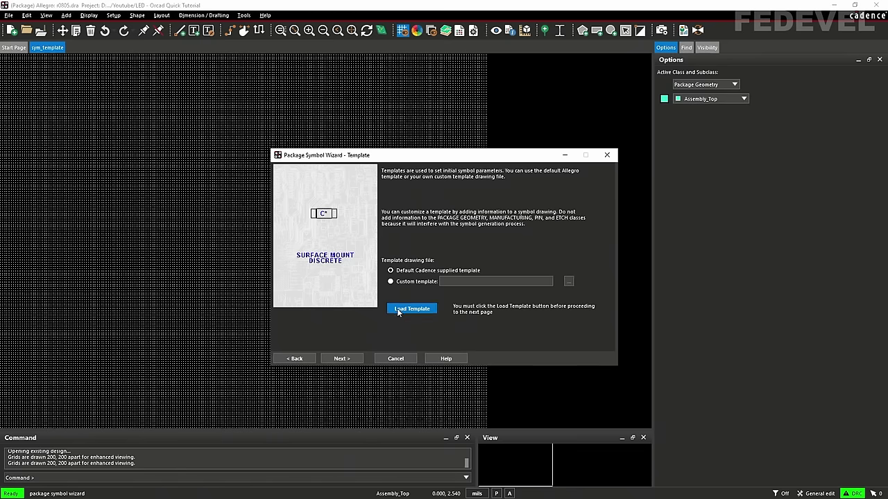
pyautogui.click(351, 359)
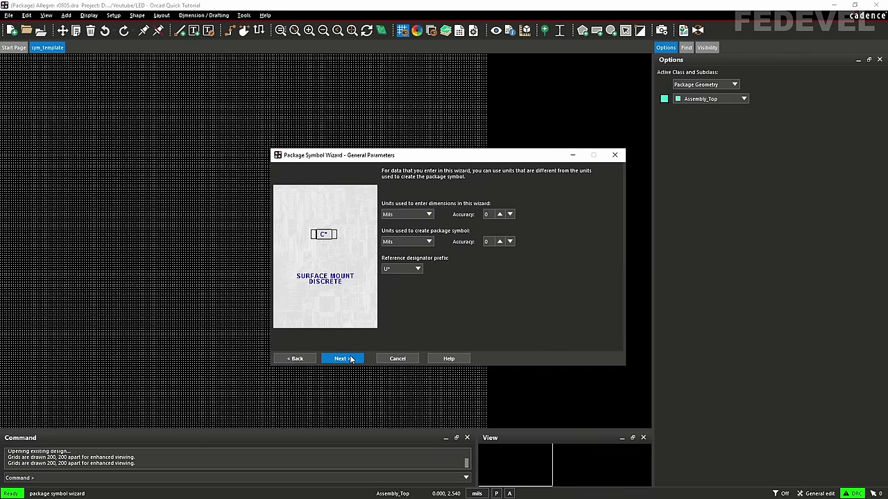
# Set both the entry units and the package symbol units to Millimeter and the reference designator prefix to R*
pyautogui.click(393, 216)
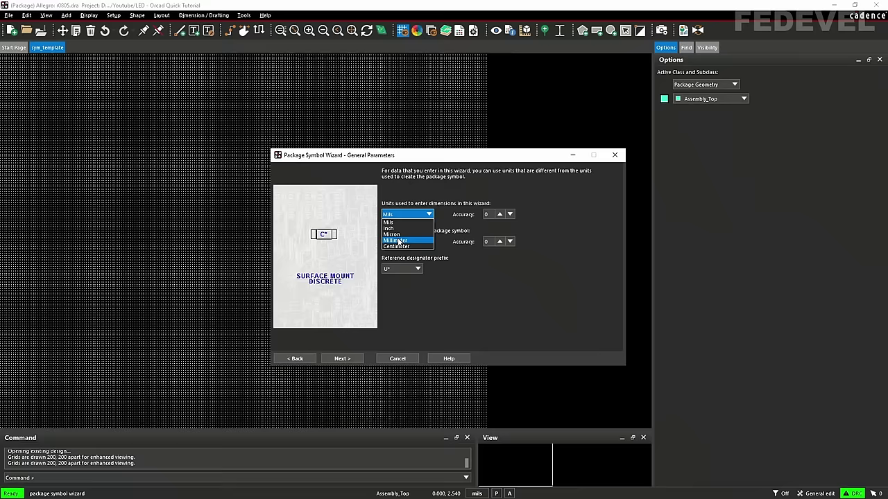
pyautogui.click(398, 232)
pyautogui.click(404, 241)
pyautogui.click(397, 267)
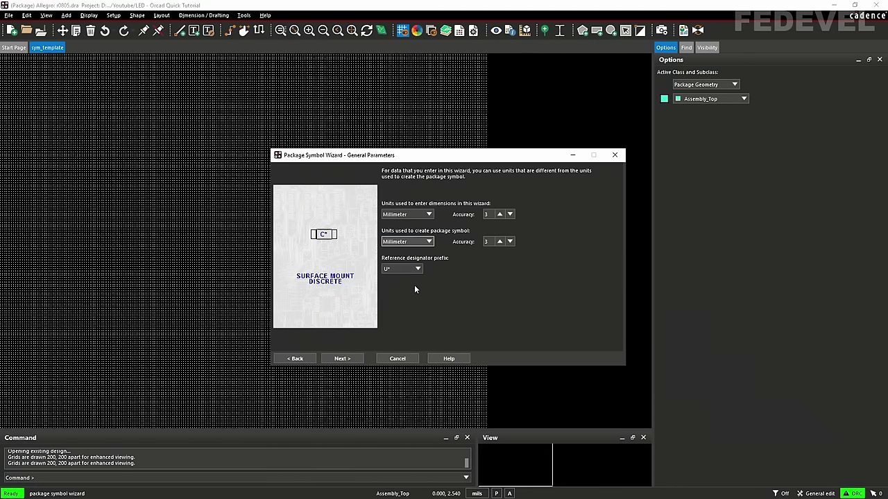
pyautogui.click(417, 270)
pyautogui.click(409, 283)
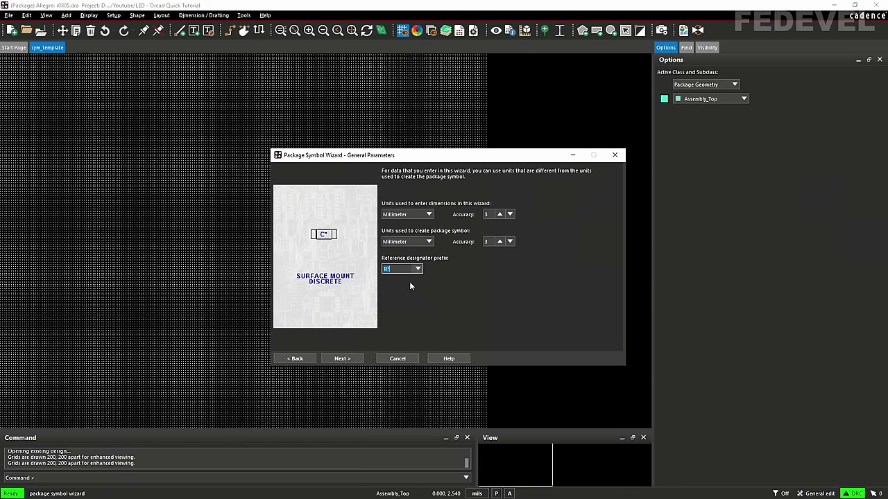
pyautogui.click(350, 359)
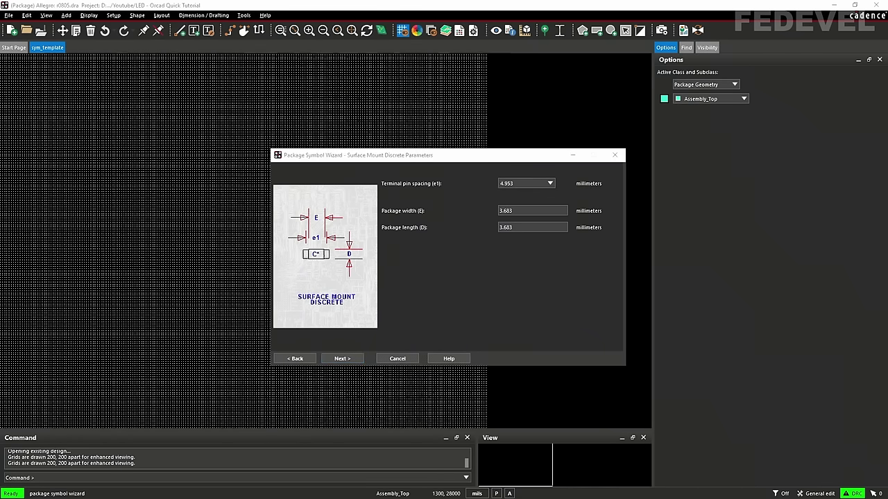
# Switch to the browser and look up the 0805 reflow footprint dimensions in the Yageo chip resistor mounting PDF
pyautogui.hotkey('alt', 'Tab')
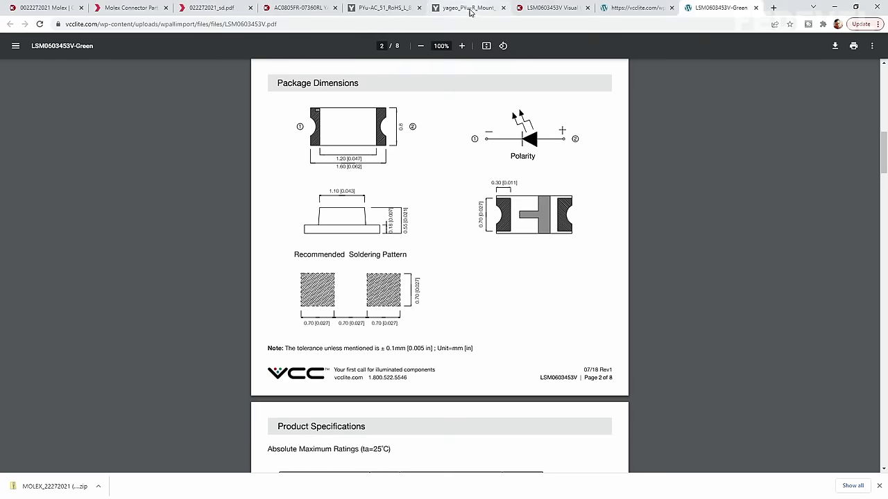
pyautogui.click(469, 12)
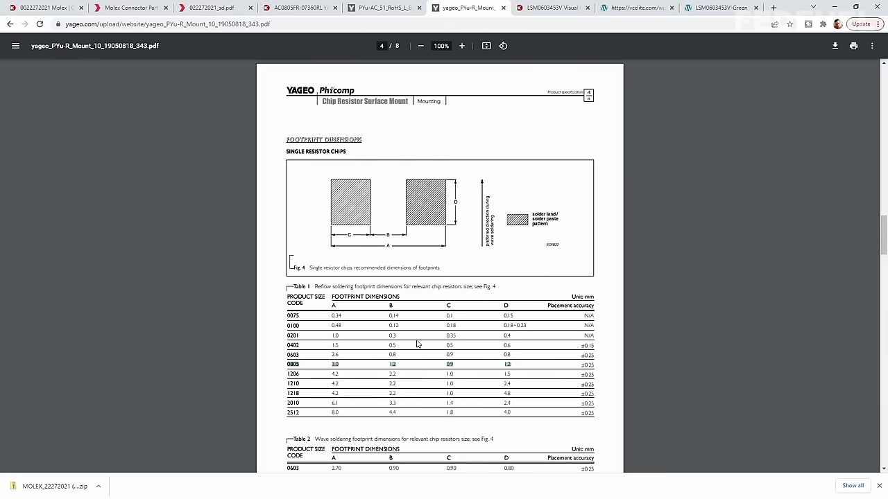
pyautogui.hotkey('alt', 'Tab')
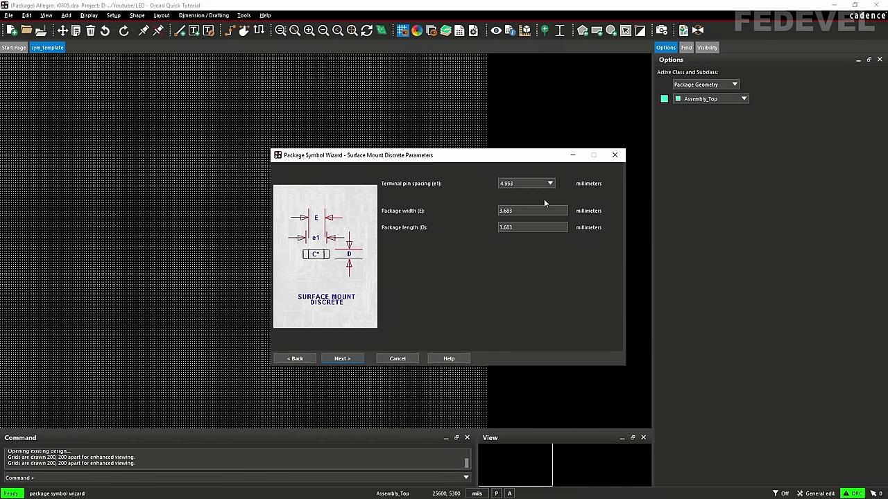
# Set the terminal pin spacing to 2.1 mm, the package width to 3.8 mm and the package length to 2 mm
pyautogui.doubleClick(530, 183)
pyautogui.write('2.1')
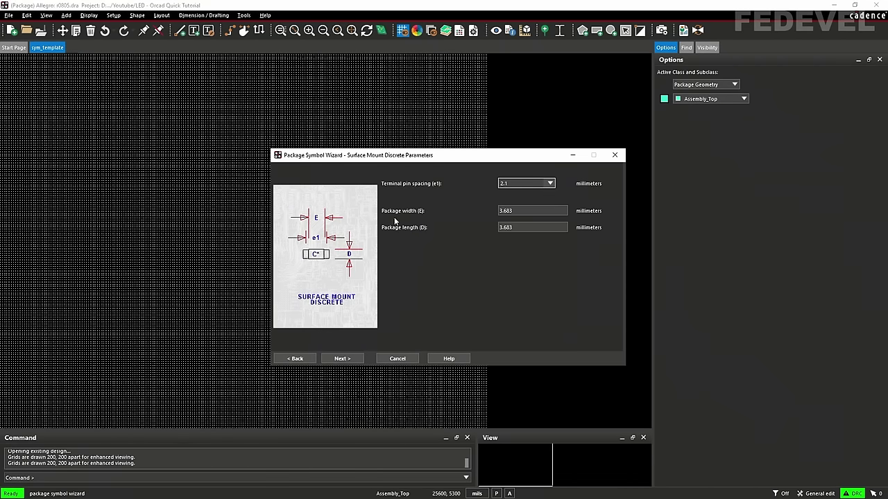
pyautogui.click(523, 210)
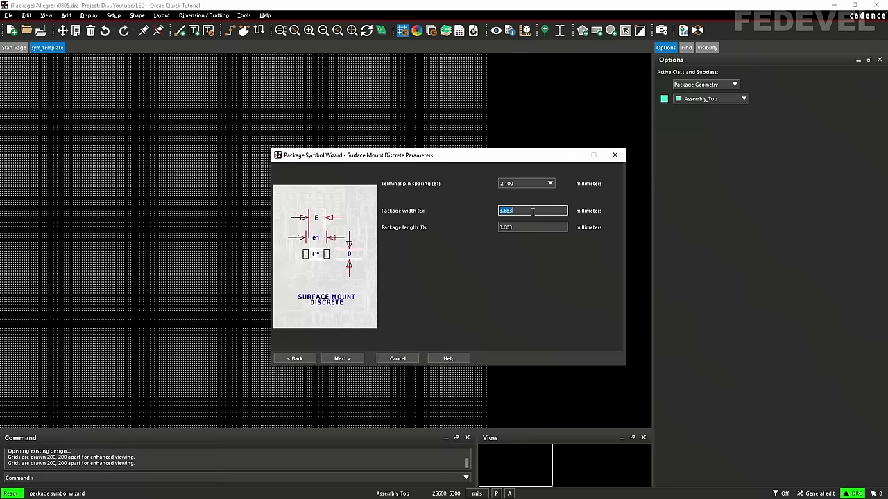
pyautogui.hotkey('shift', 'Left')
pyautogui.click(537, 223)
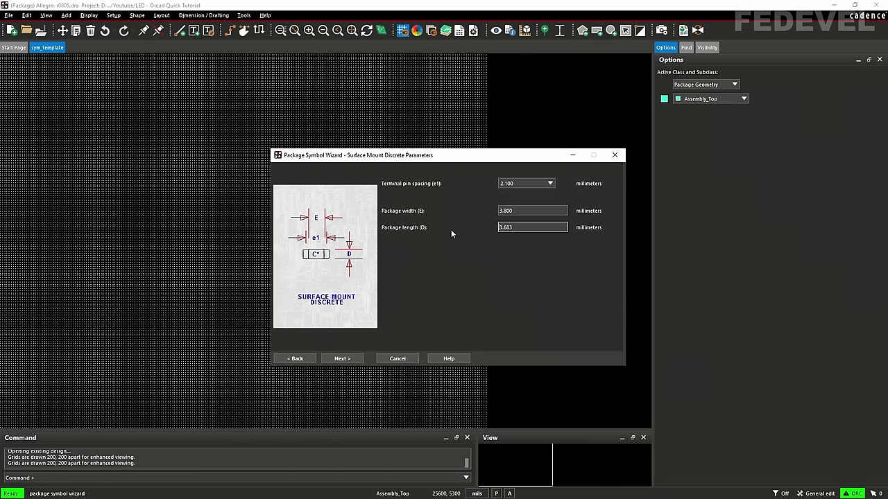
pyautogui.hotkey('shift', 'Home')
pyautogui.write('2')
pyautogui.click(345, 358)
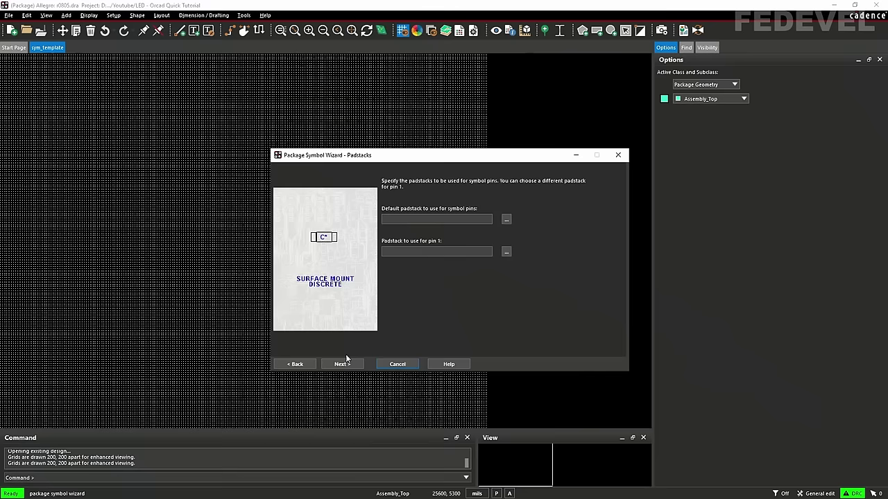
# Filter the padstack library for "res" and assign Res_Pin as the padstack for the symbol pins
pyautogui.click(507, 220)
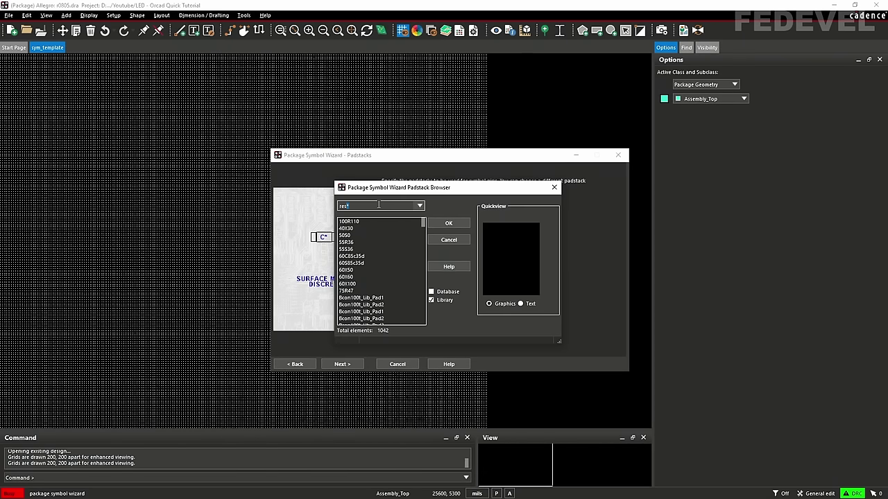
pyautogui.press('Return')
pyautogui.click(396, 220)
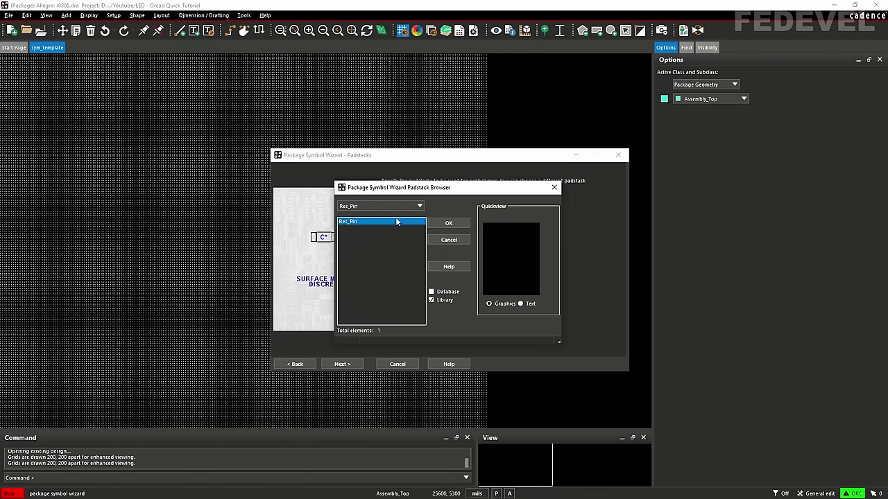
pyautogui.click(448, 223)
pyautogui.click(350, 368)
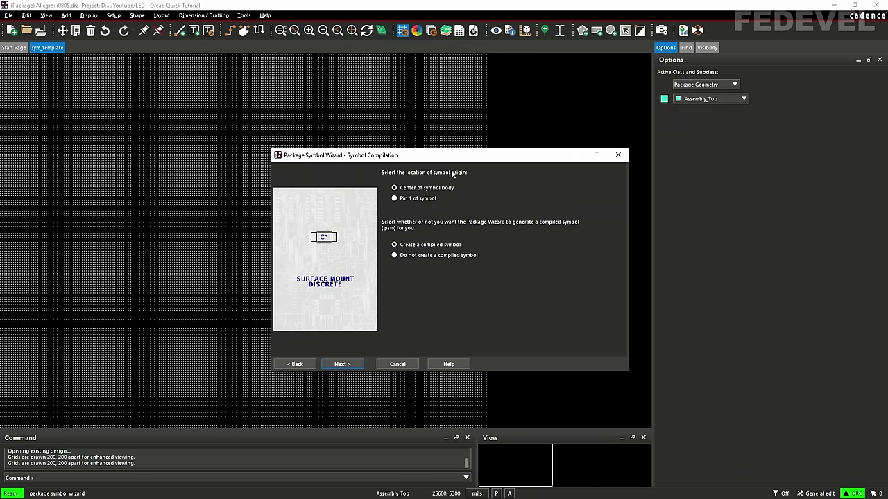
# Generate the compiled r0805 package symbol with its origin at the center of the symbol body
pyautogui.click(344, 364)
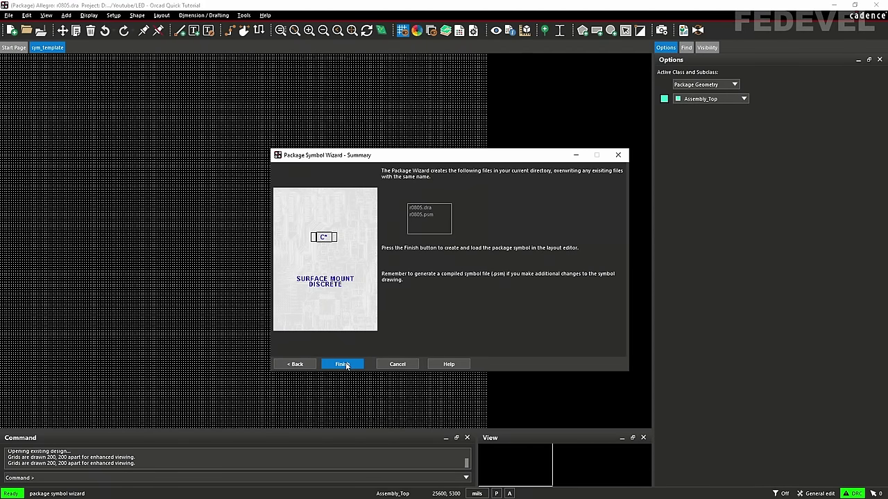
pyautogui.click(344, 365)
pyautogui.click(294, 31)
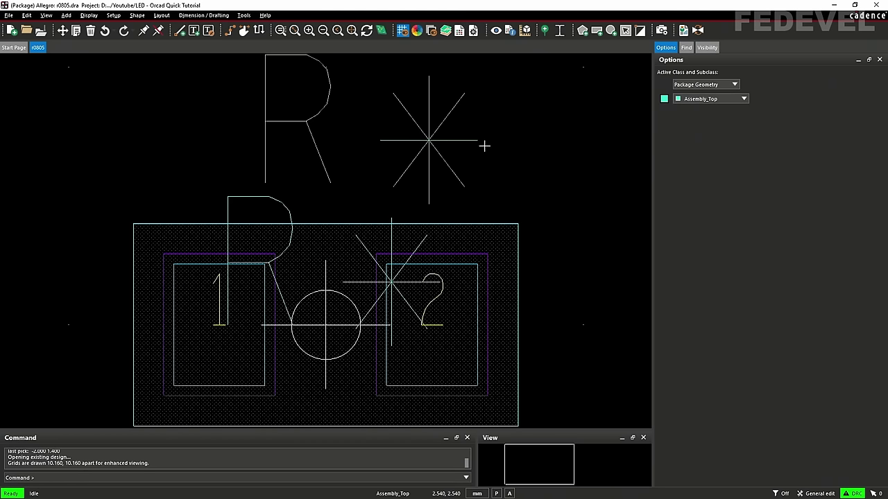
# Set the non-etch grid spacing to 0.1 mm in both x and y
pyautogui.click(819, 493)
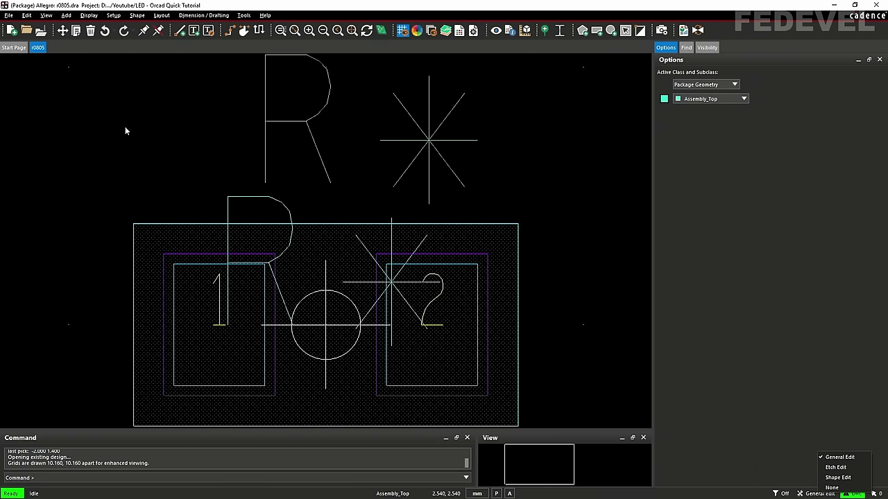
pyautogui.rightClick(84, 106)
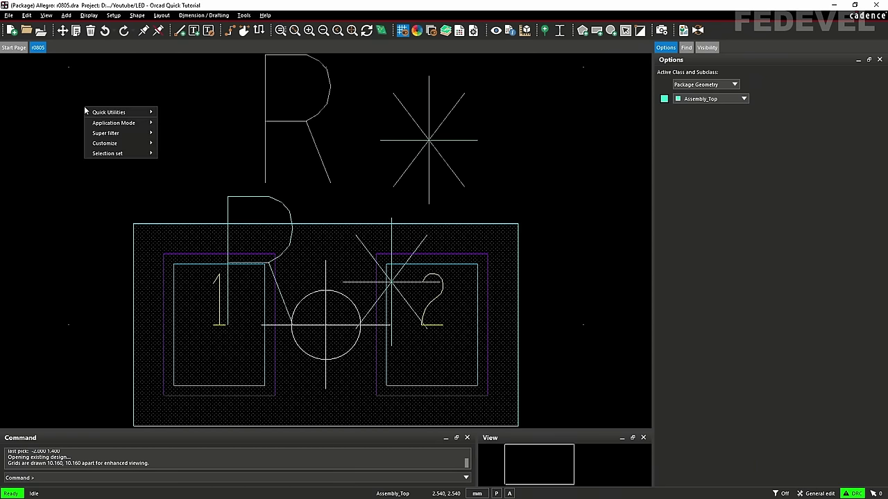
pyautogui.moveTo(108, 112)
pyautogui.click(208, 133)
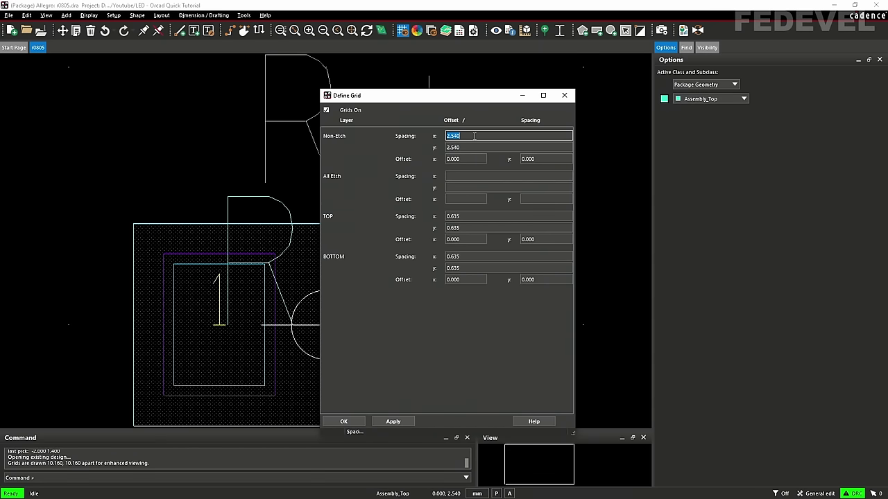
pyautogui.write('0.1')
pyautogui.press('Tab')
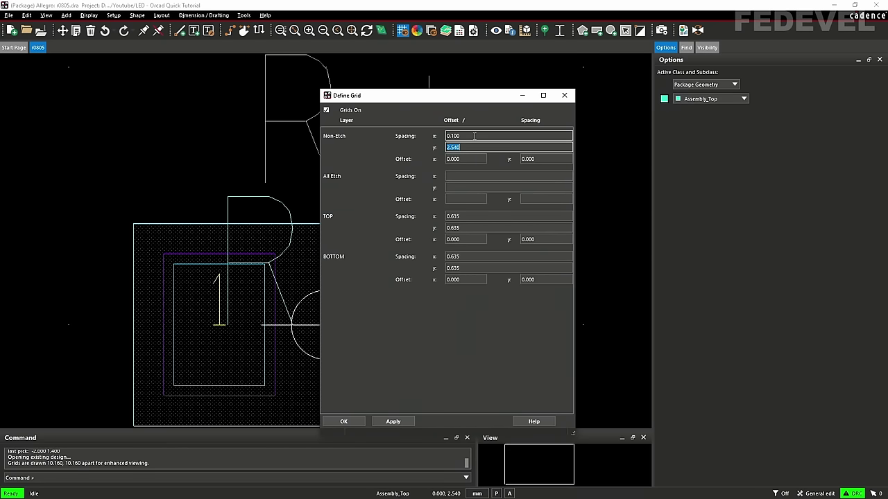
pyautogui.write('0.1')
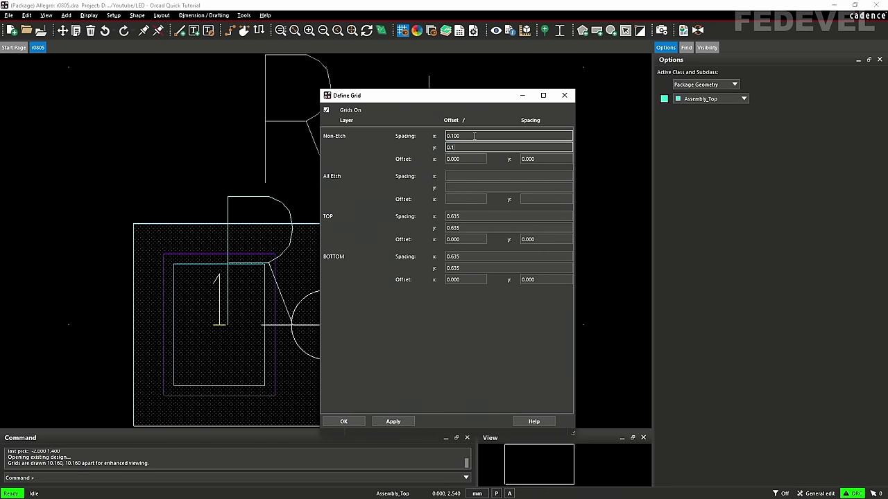
pyautogui.click(345, 420)
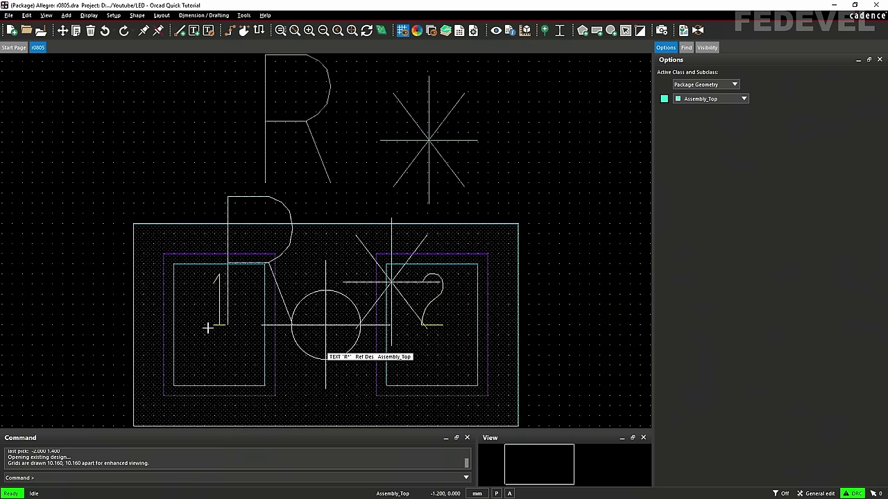
# Move the Assembly_Top reference designator text to 0, -0.2 at the package center, using Body Center as the move point
pyautogui.click(63, 33)
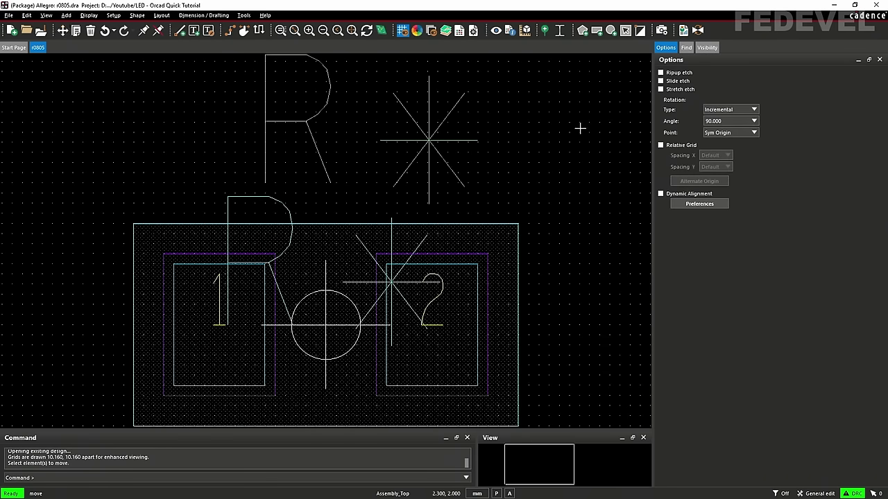
pyautogui.click(724, 132)
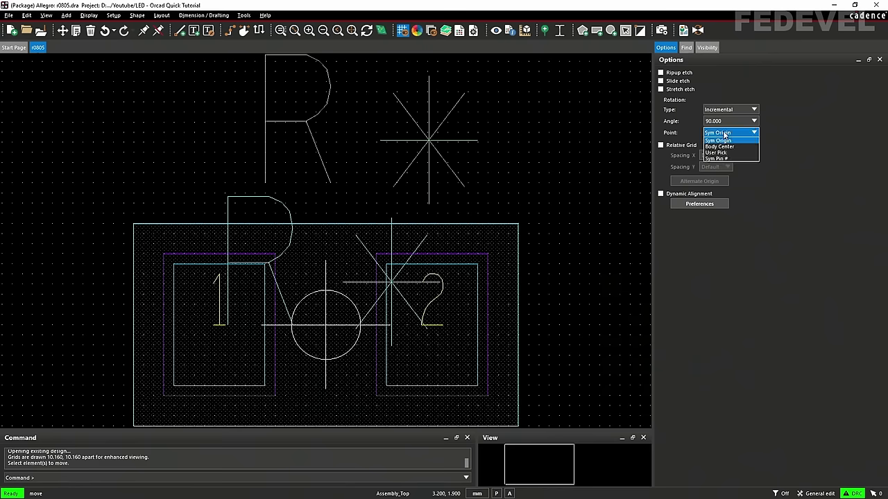
pyautogui.click(720, 147)
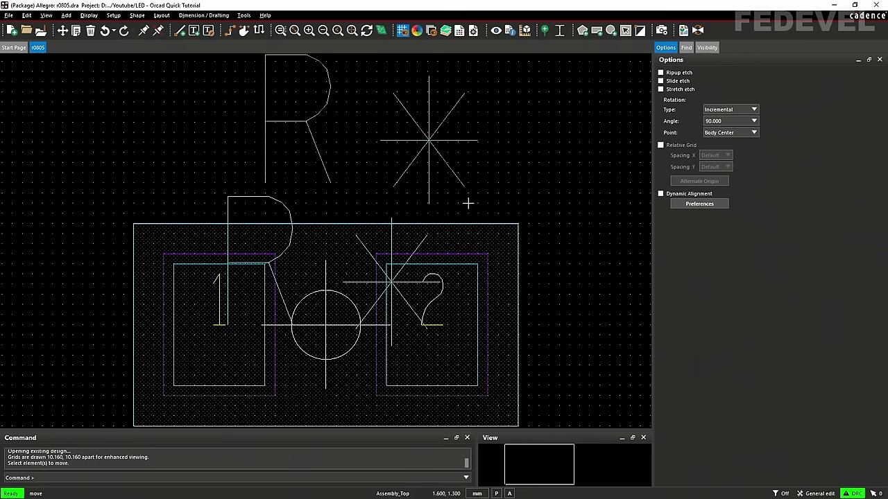
pyautogui.click(290, 245)
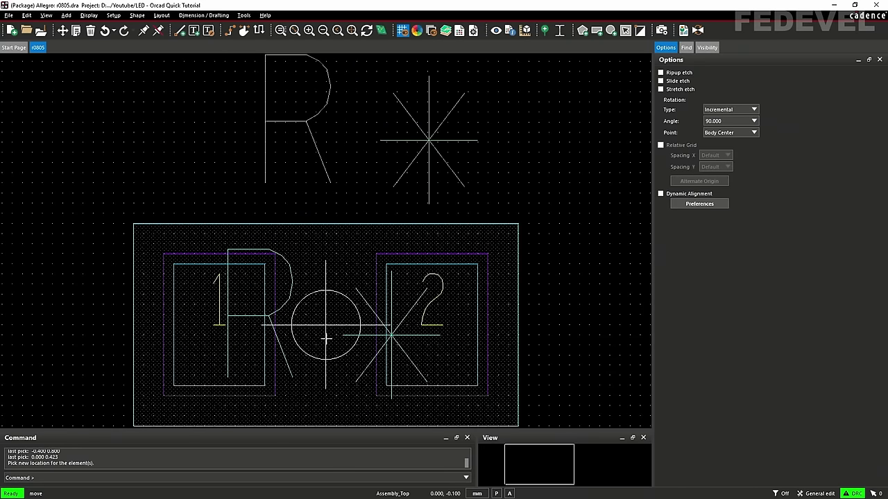
pyautogui.click(326, 342)
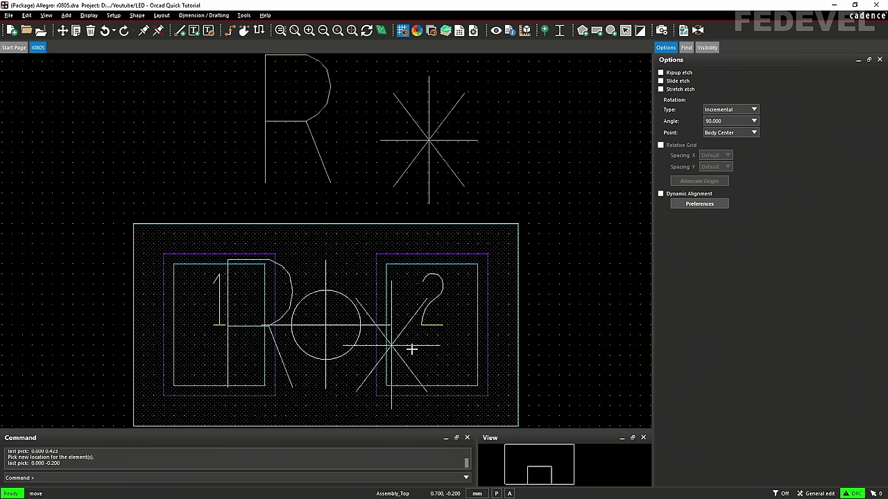
pyautogui.click(88, 121)
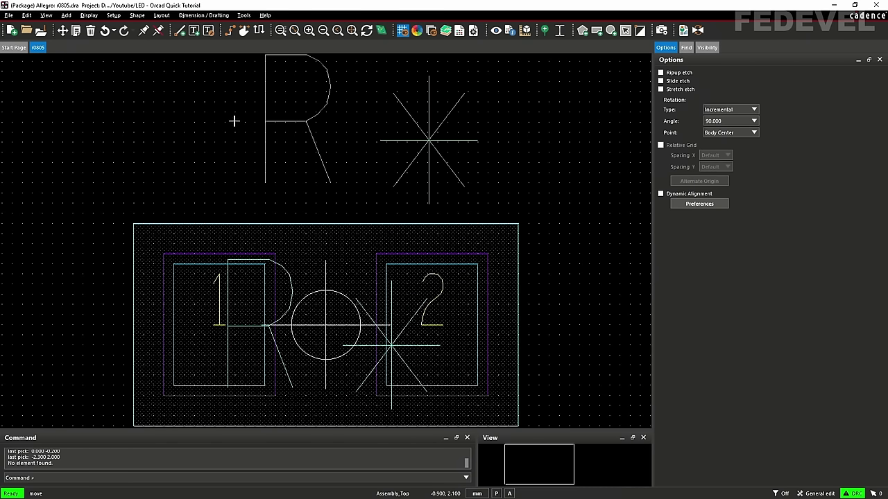
# Move the Silkscreen_Top reference designator to -1.9, 1.3 above the package outline, using Sym Origin as the move point
pyautogui.moveTo(324, 109)
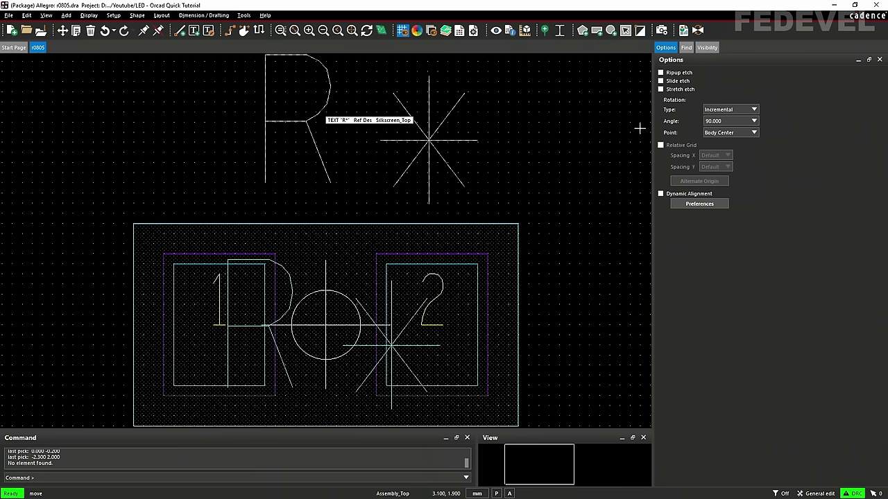
pyautogui.click(728, 133)
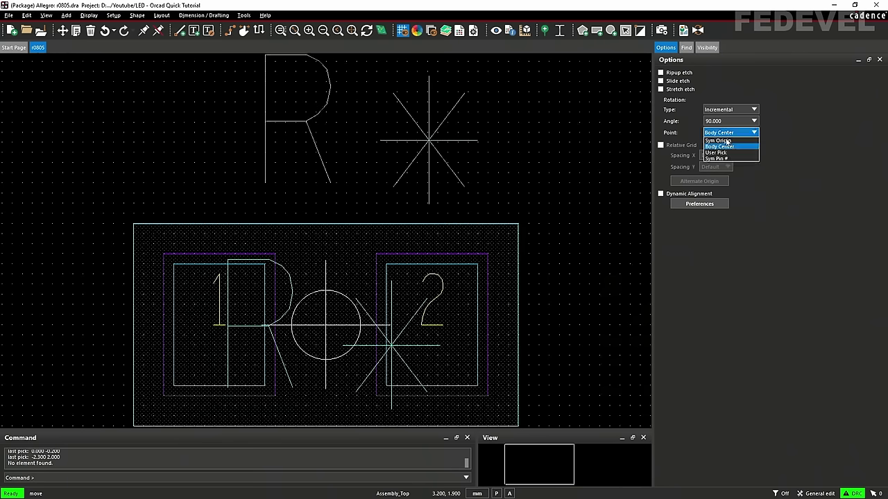
pyautogui.click(742, 143)
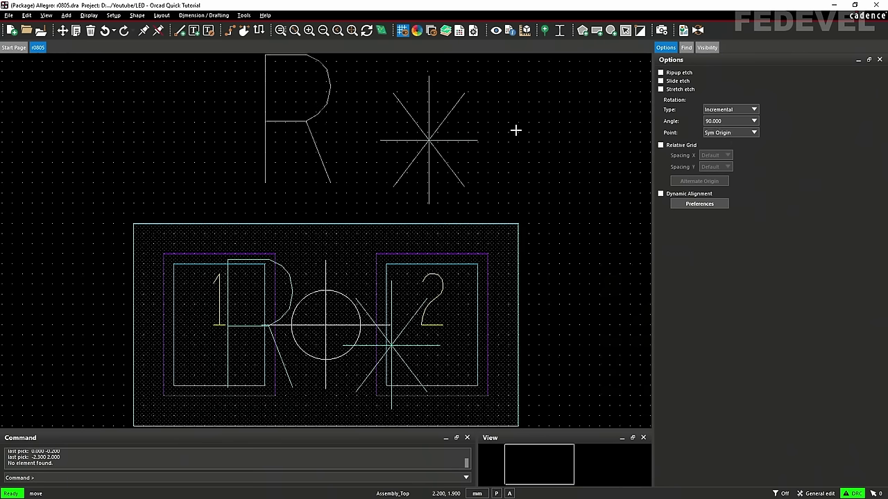
pyautogui.click(296, 127)
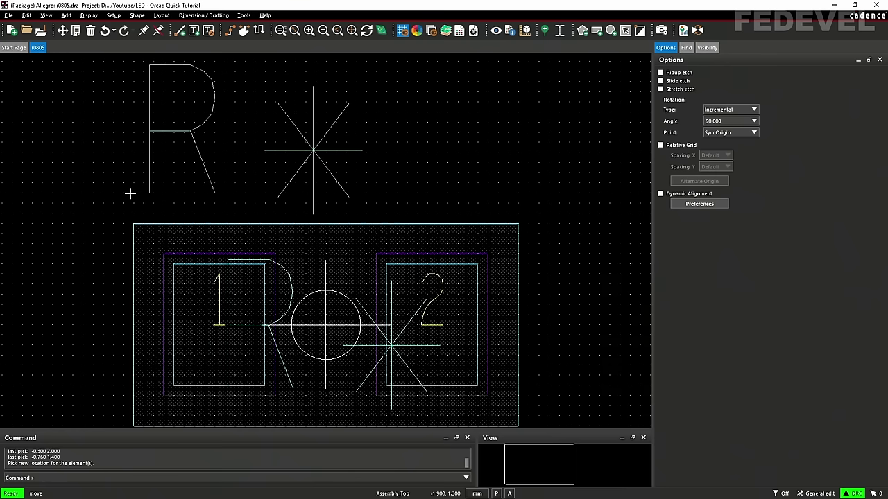
pyautogui.click(129, 193)
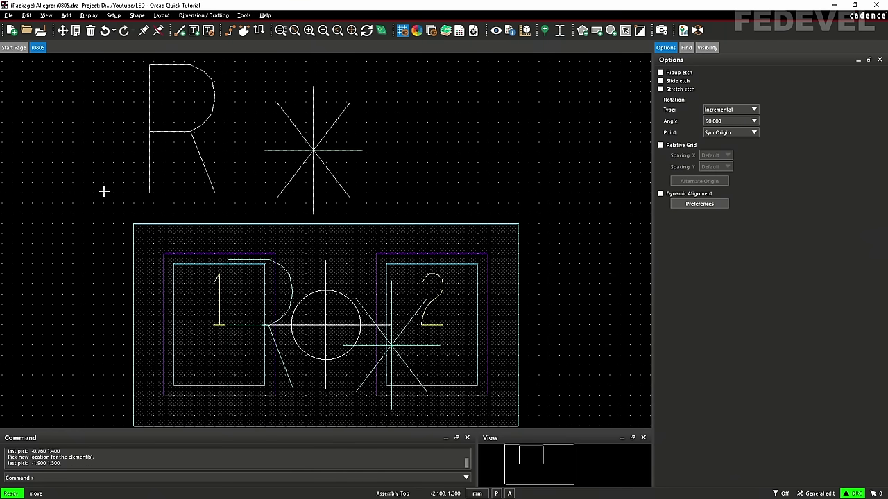
pyautogui.rightClick(62, 127)
pyautogui.click(75, 133)
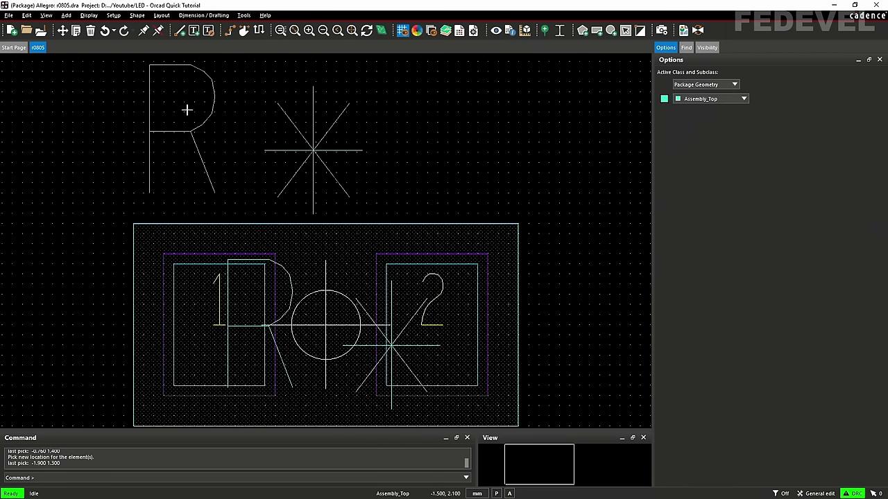
# Turn off global layer visibility and show only the Top, Soldermask_Top and Pastemask_Top stack-up layers
pyautogui.click(294, 31)
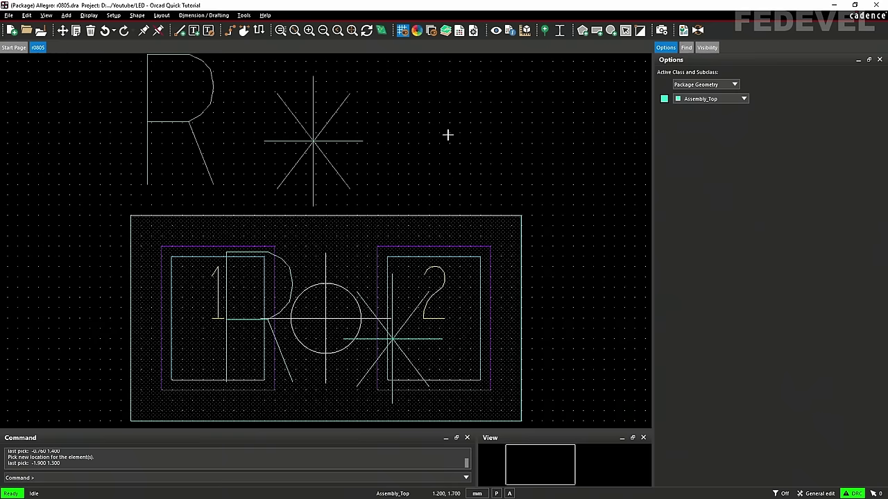
pyautogui.click(417, 32)
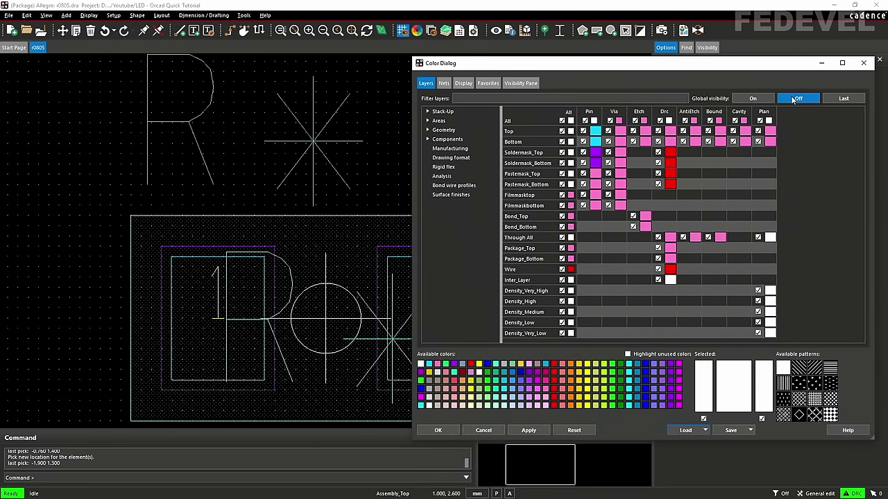
pyautogui.click(793, 99)
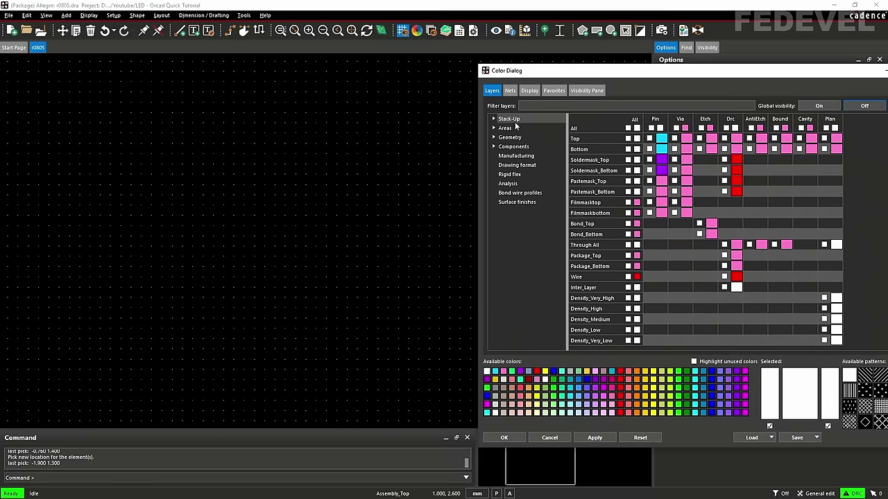
pyautogui.click(512, 120)
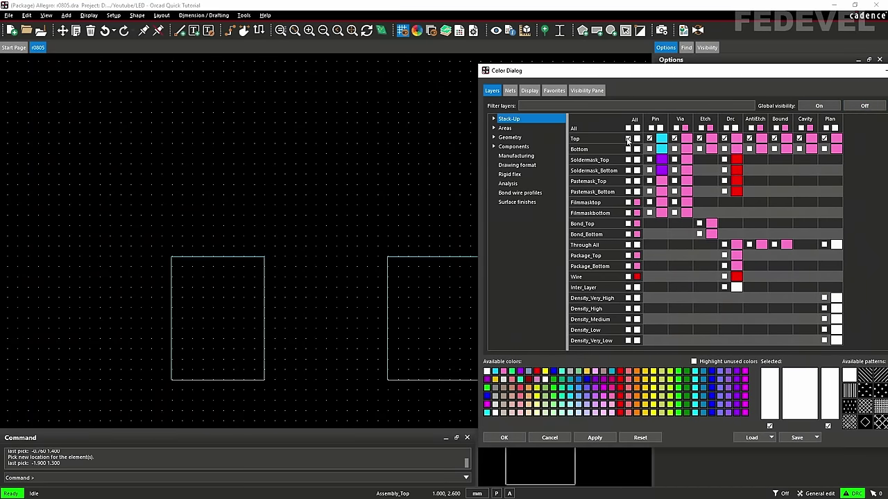
pyautogui.click(627, 138)
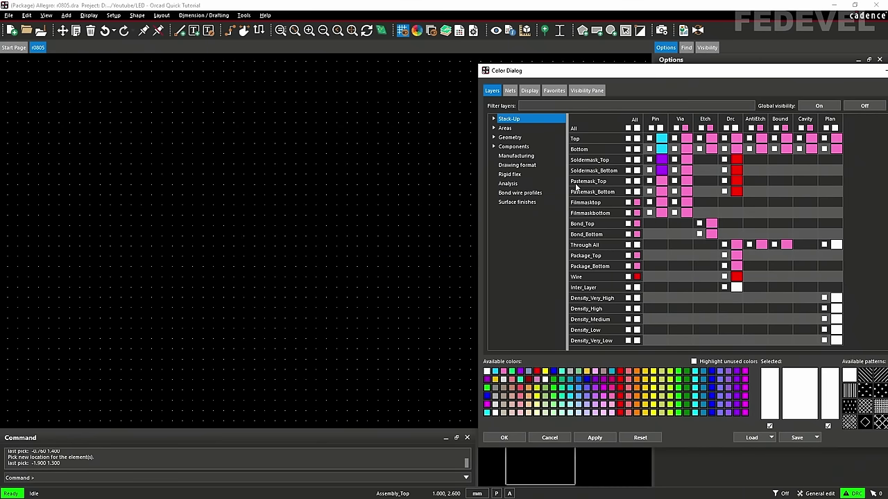
pyautogui.click(627, 181)
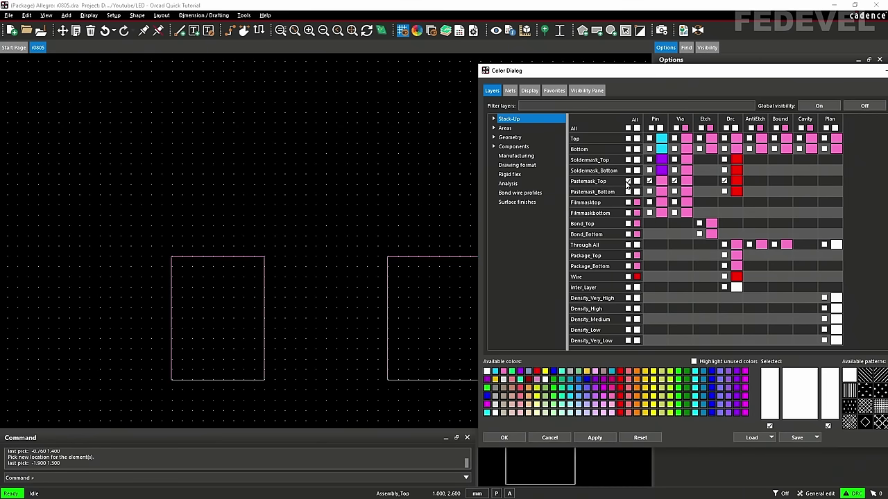
pyautogui.click(628, 139)
pyautogui.click(628, 161)
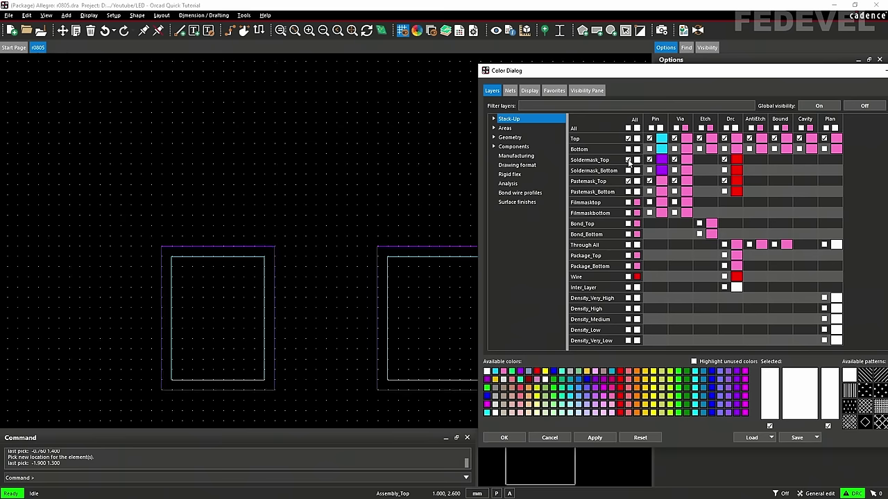
# Make the package geometry layers Assembly_Top and Silkscreen_Top visible
pyautogui.click(513, 138)
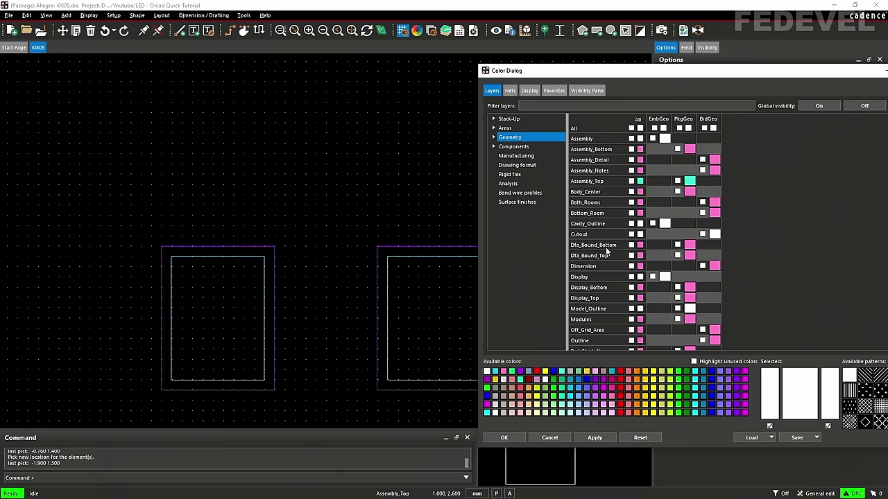
pyautogui.click(494, 137)
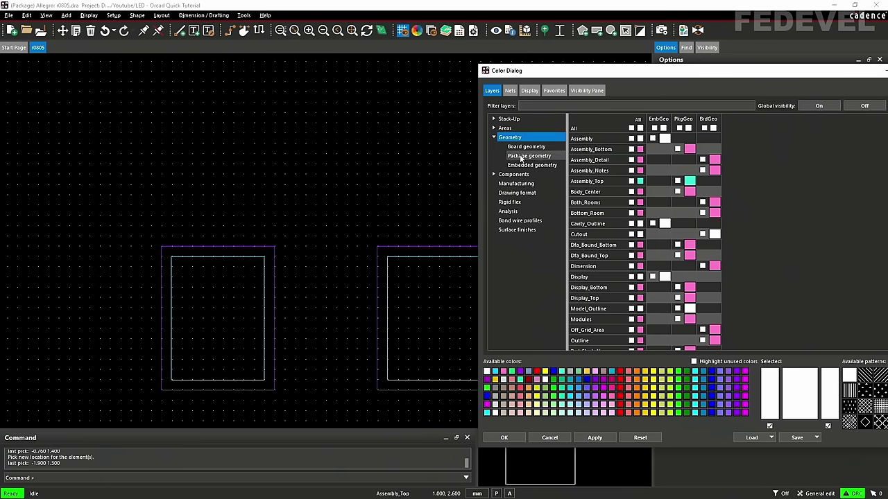
pyautogui.click(523, 156)
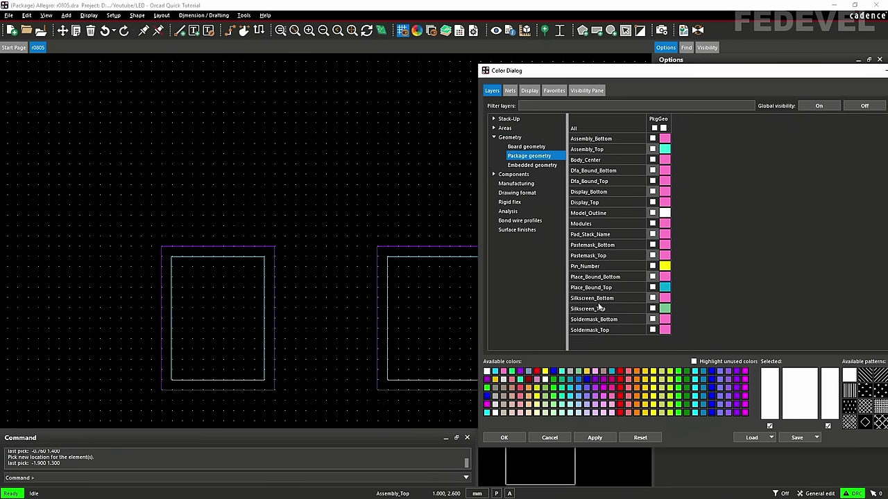
pyautogui.click(652, 310)
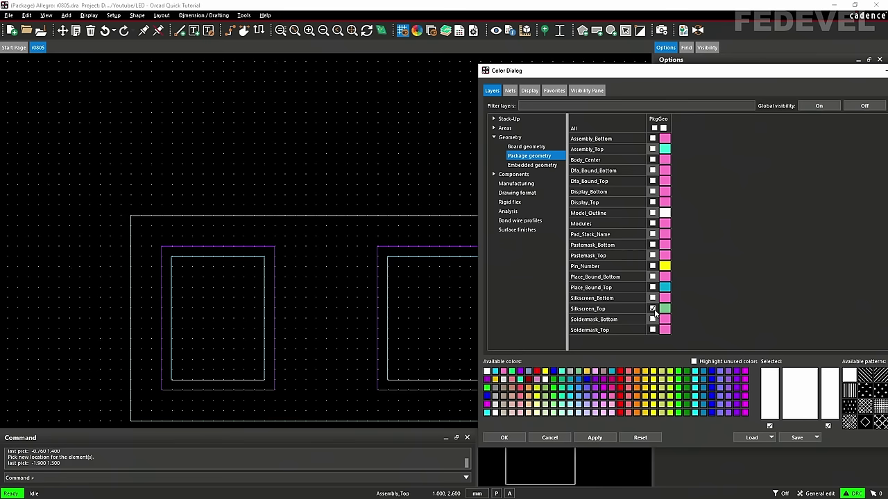
pyautogui.click(652, 309)
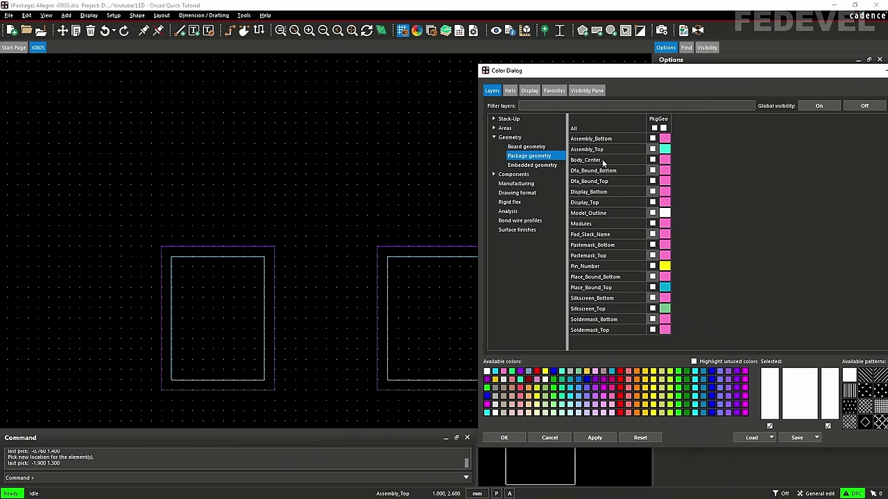
pyautogui.click(652, 149)
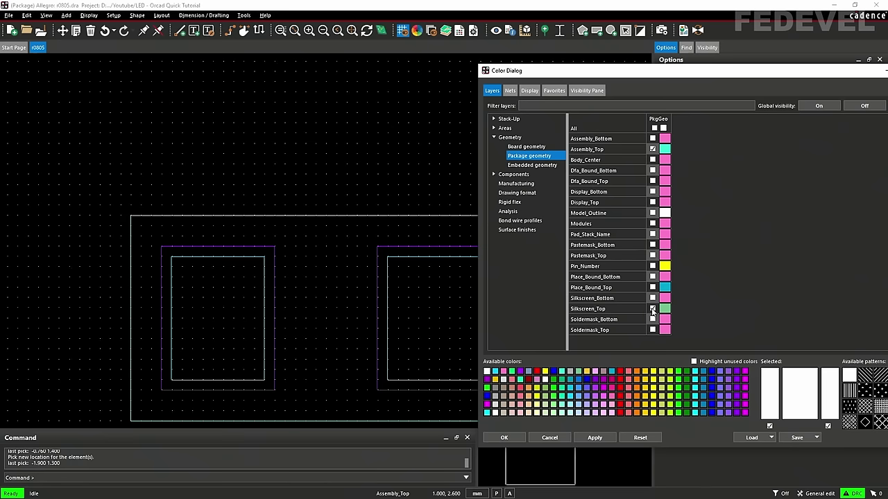
# Make the component reference designator layers Assembly_Top and Silkscreen_Top visible
pyautogui.click(504, 176)
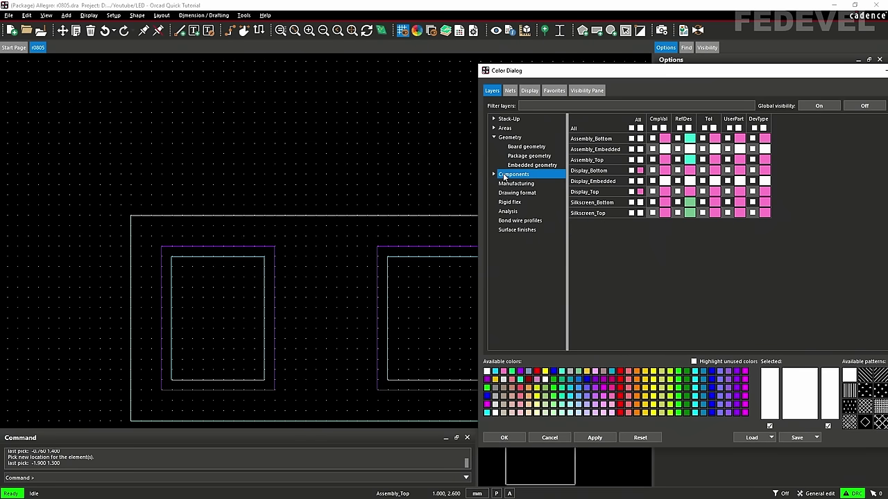
pyautogui.click(493, 174)
pyautogui.click(515, 202)
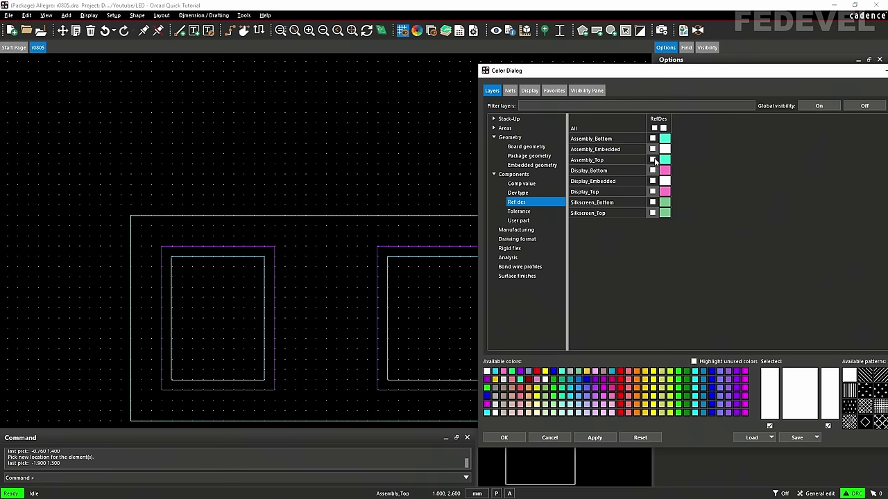
pyautogui.click(652, 160)
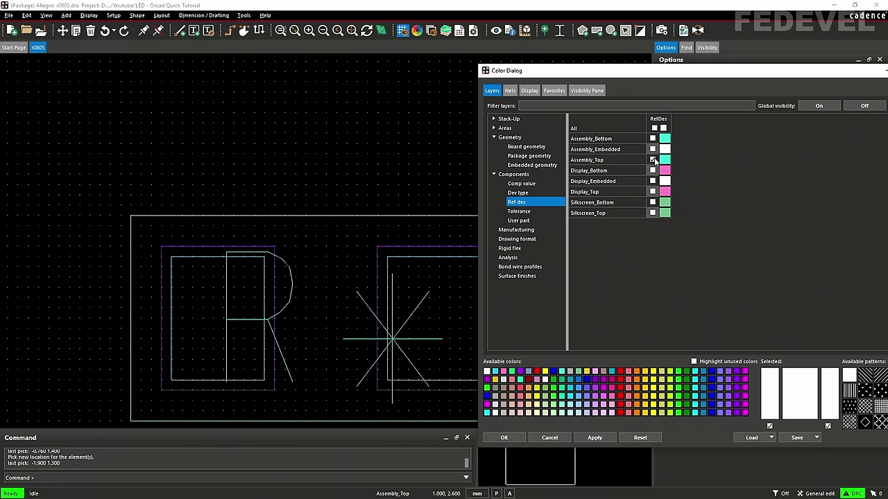
pyautogui.click(652, 214)
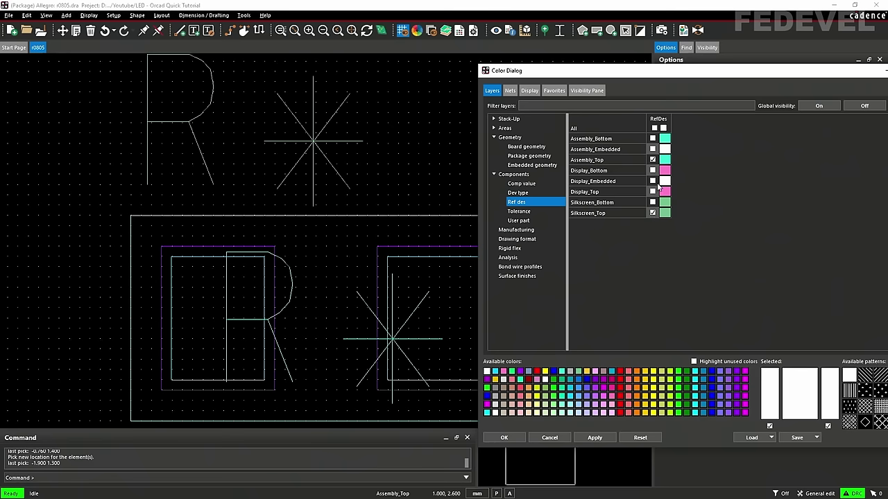
# Close the layer color settings and save the r0805 symbol
pyautogui.moveTo(666, 70); pyautogui.dragTo(541, 78)
pyautogui.click(805, 77)
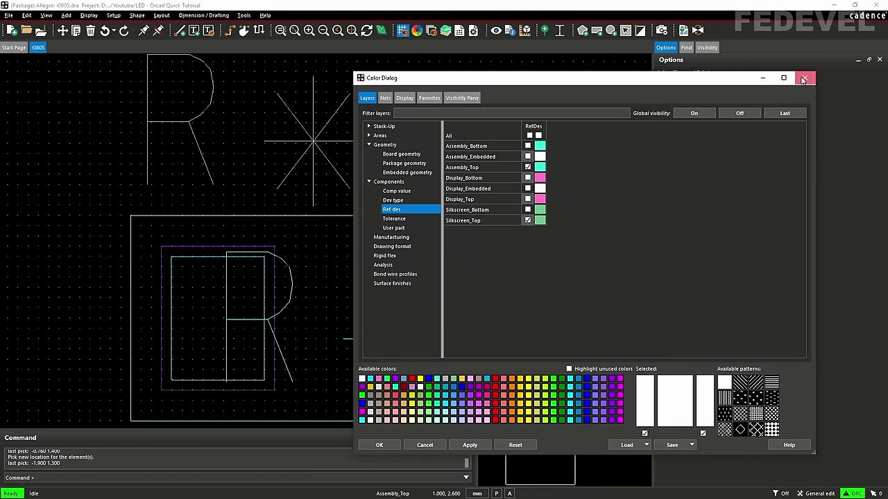
pyautogui.click(625, 282)
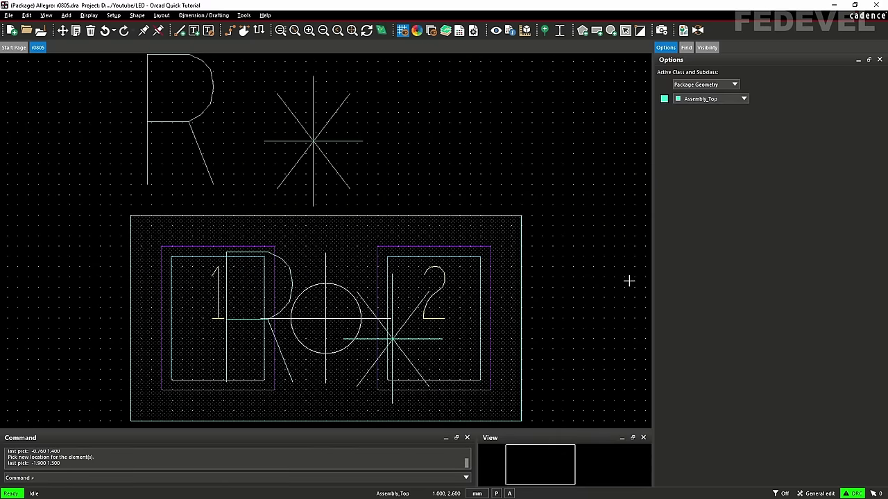
pyautogui.hotkey('ctrl', 's')
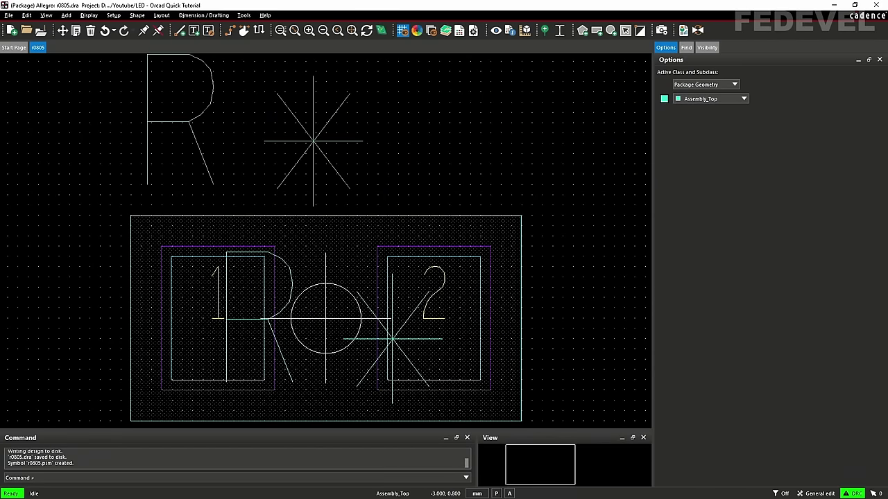
# Switch to the browser, open the SnapEDA page linked from Digi-Key's AC0805FR-07360RL listing, and download the resistor's 3D model
pyautogui.hotkey('alt', 'Tab')
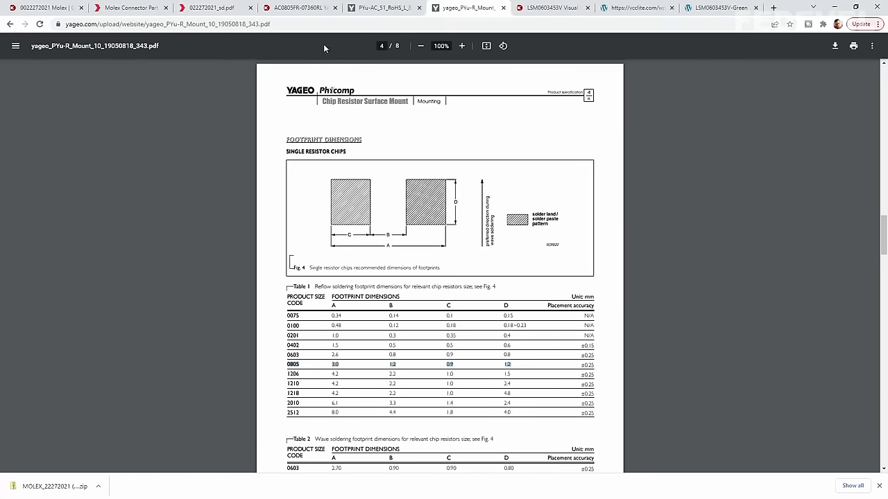
pyautogui.click(300, 8)
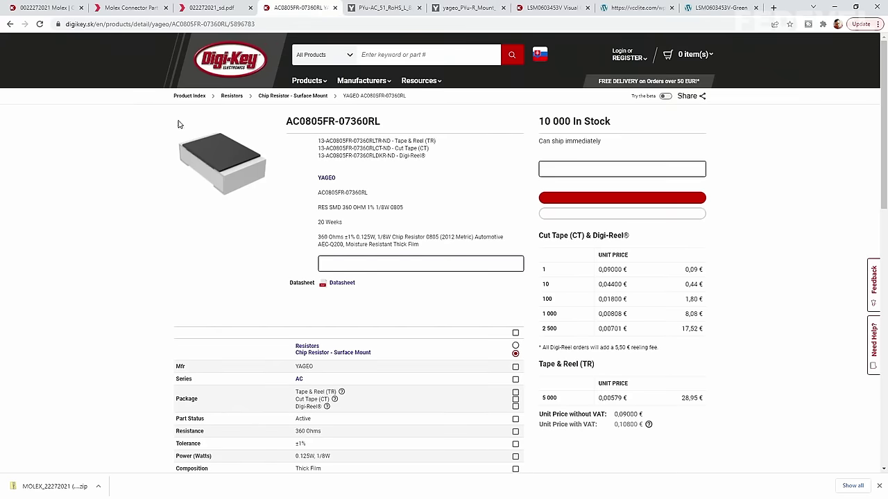
pyautogui.scroll(-6, 122, 171)
pyautogui.scroll(-1, 120, 170)
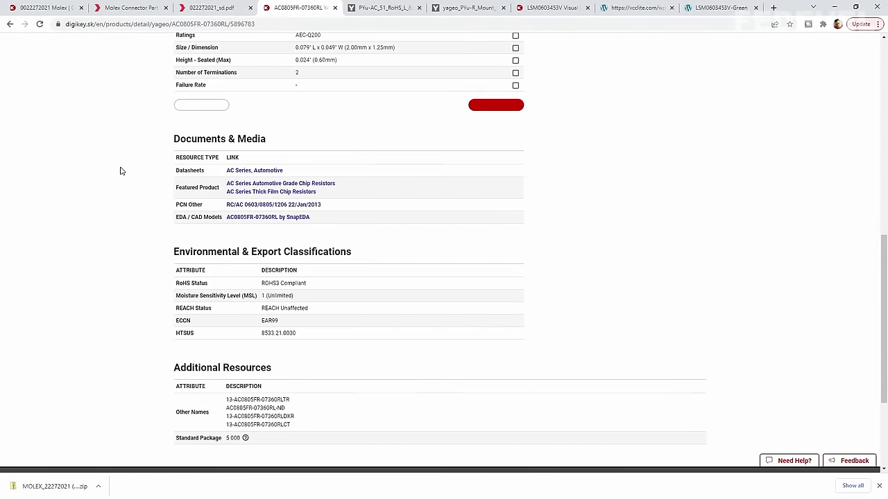
pyautogui.click(277, 222)
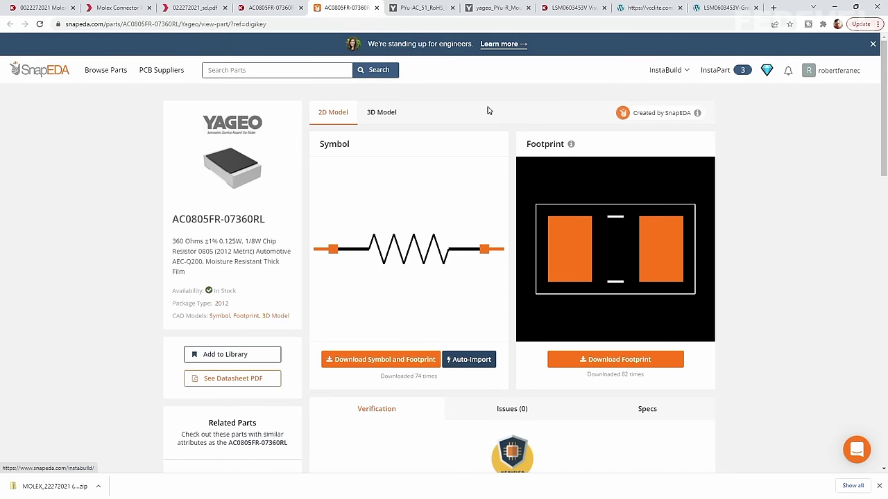
pyautogui.click(384, 115)
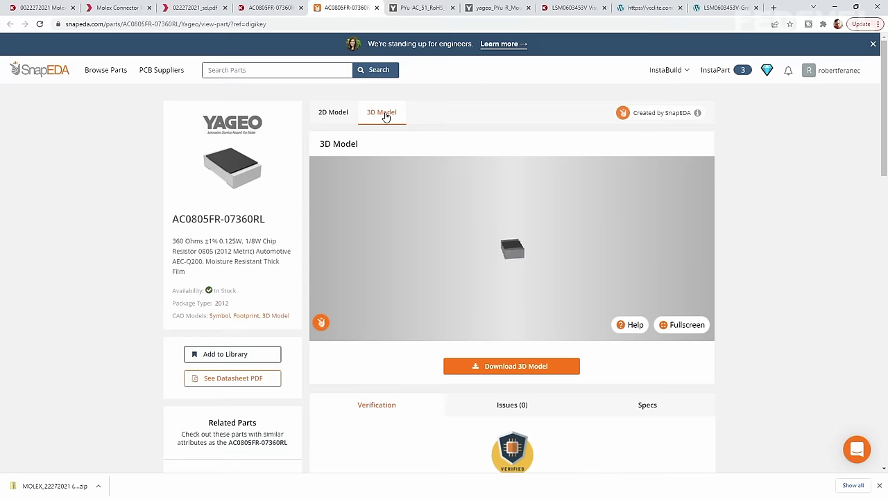
pyautogui.click(504, 369)
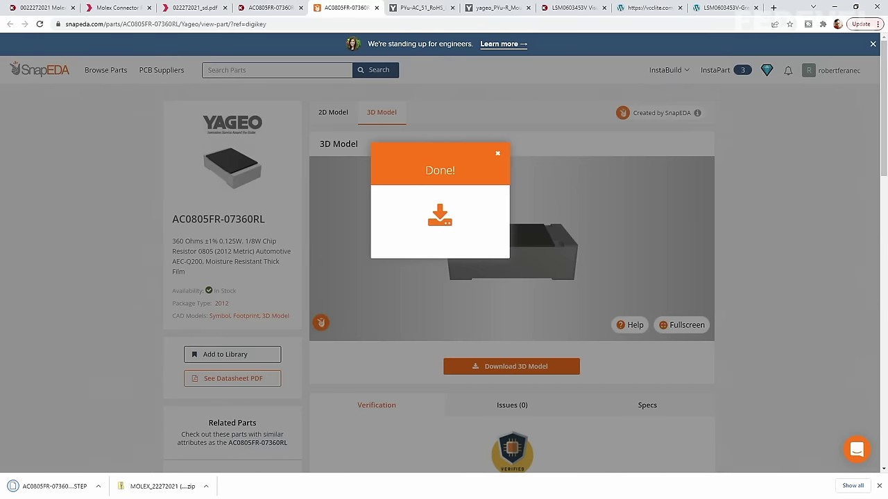
# Switch to Total Commander and copy AC0805FR-07360RL.STEP from the tmp folder into the LED - Orcad Quick Tutorial project folder
pyautogui.hotkey('alt', 'Tab')
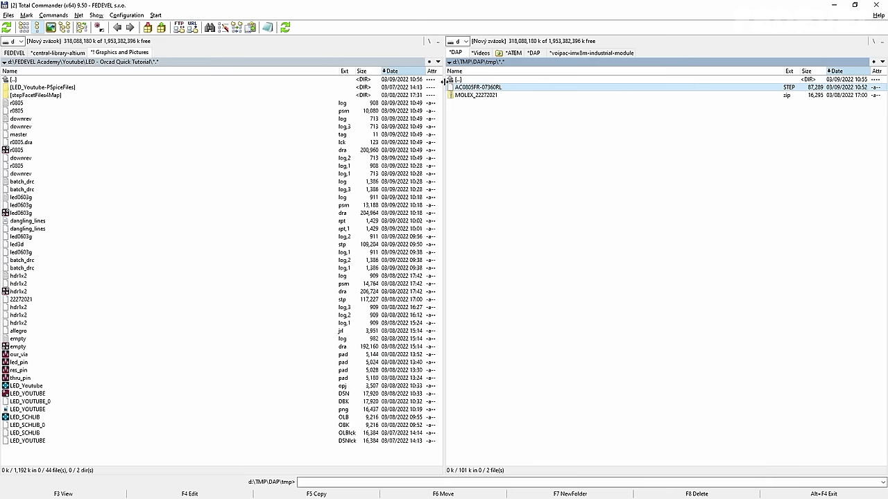
pyautogui.moveTo(510, 91); pyautogui.dragTo(158, 133)
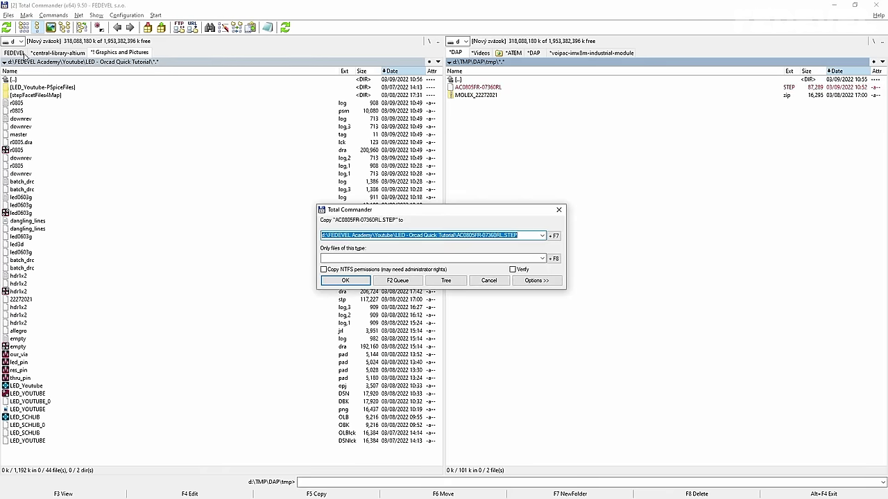
pyautogui.click(353, 282)
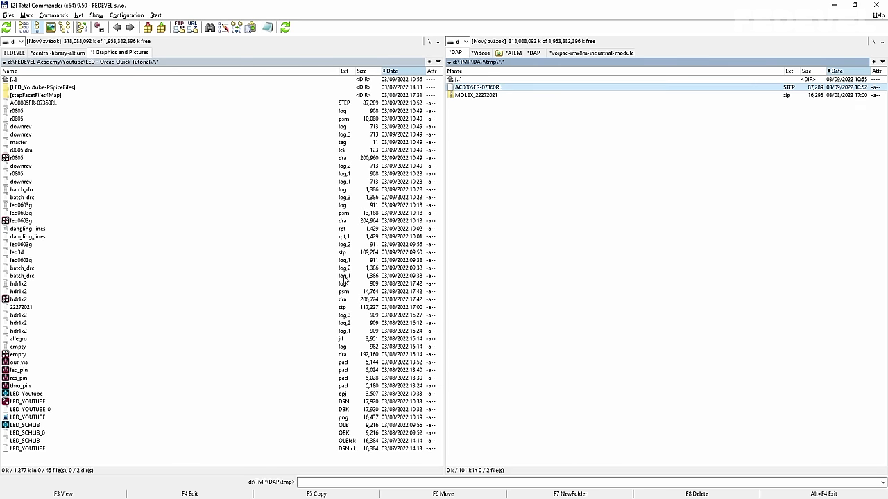
pyautogui.click(71, 105)
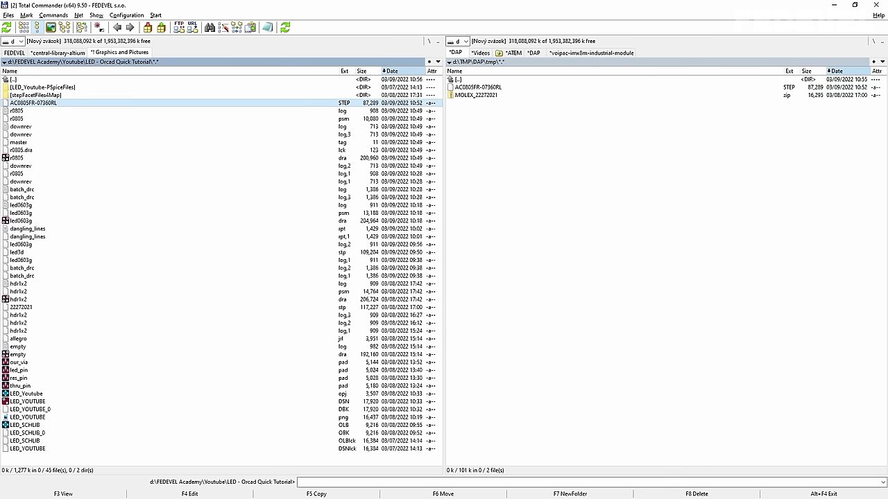
# Return to Allegro, open the r0805 symbol in the 3D Canvas and map AC0805FR-07360RL.STEP as its primary model file
pyautogui.hotkey('alt', 'Tab')
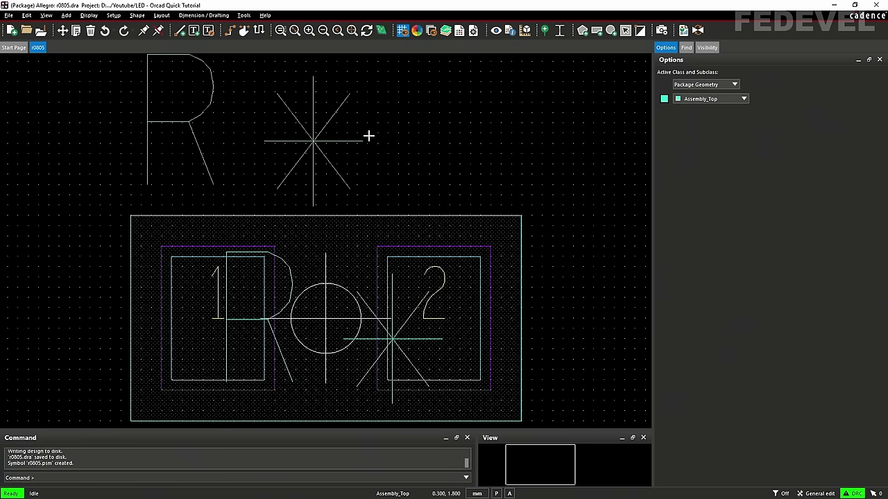
pyautogui.click(381, 31)
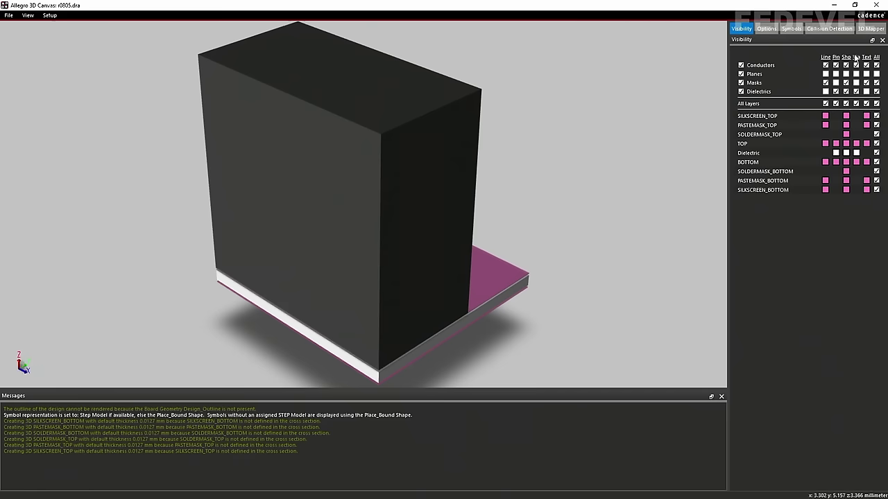
pyautogui.click(871, 29)
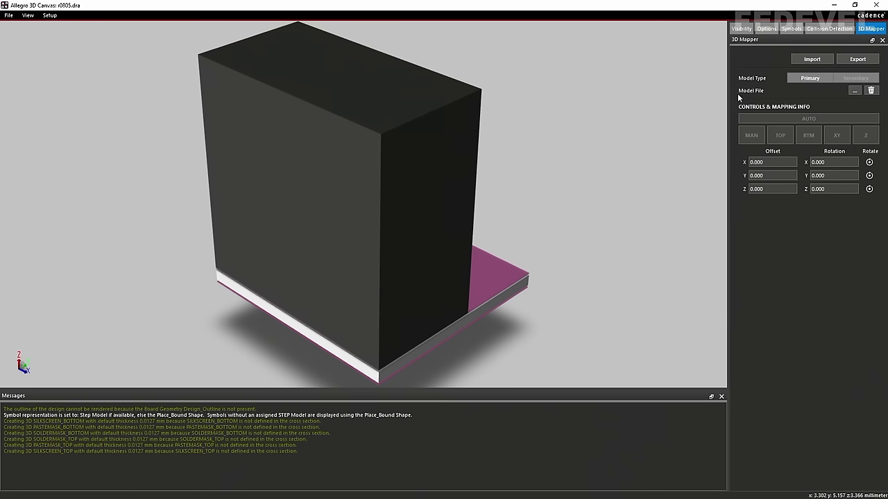
pyautogui.click(857, 94)
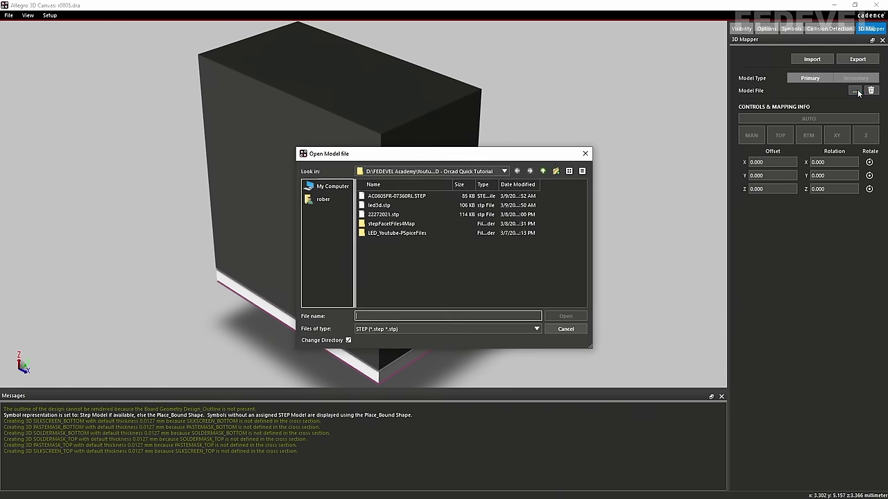
pyautogui.click(409, 198)
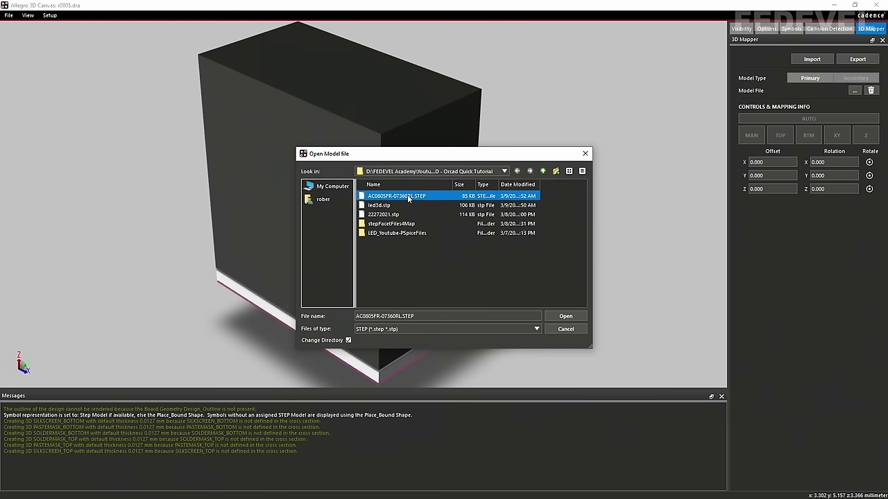
pyautogui.click(566, 316)
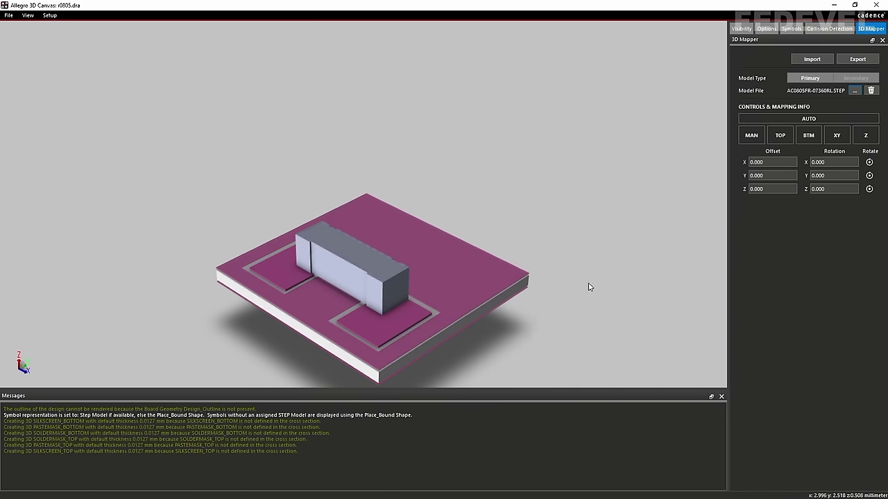
# Set the resistor model's broad side face as its top and manually move it about 3.67 mm along Y, clear of the pads
pyautogui.click(780, 136)
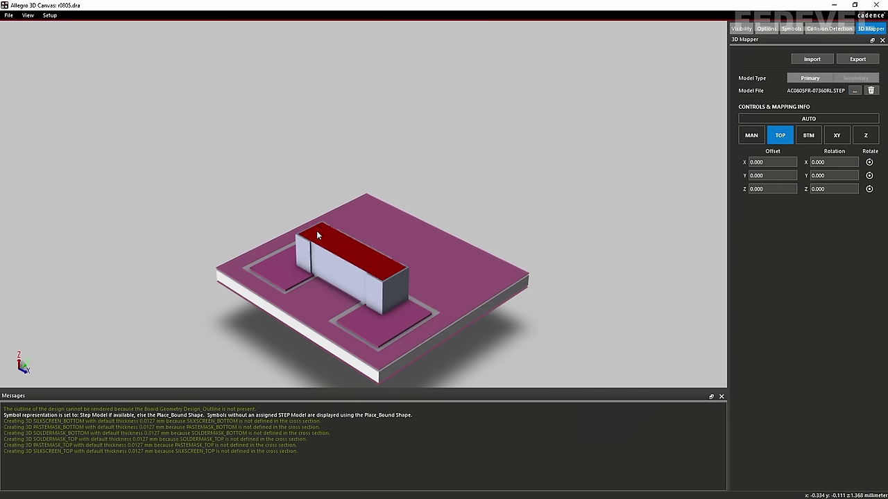
pyautogui.click(307, 251)
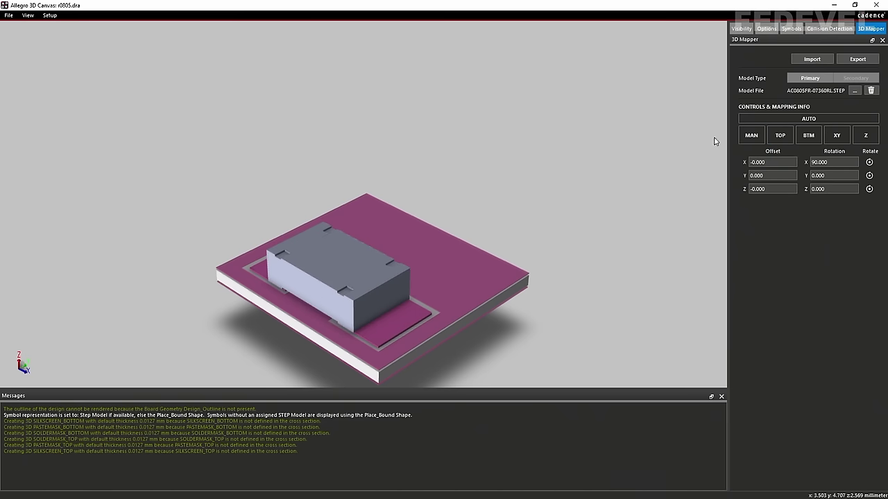
pyautogui.click(751, 135)
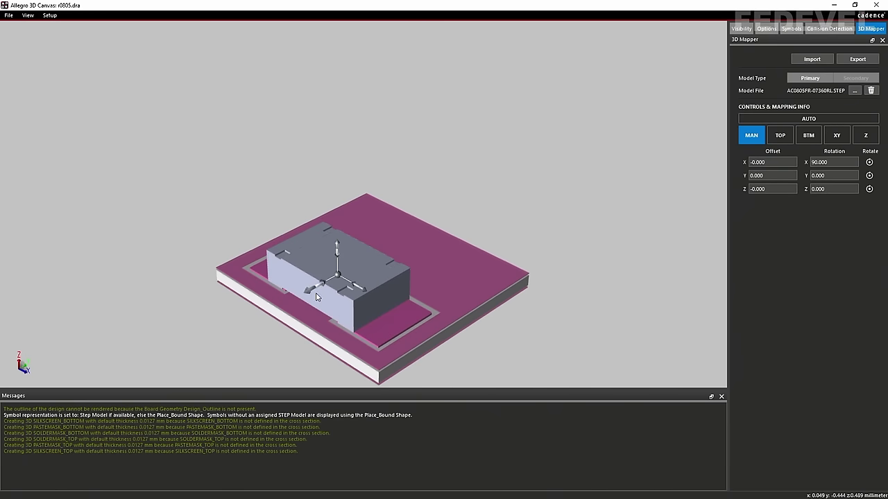
pyautogui.moveTo(309, 288); pyautogui.dragTo(459, 188)
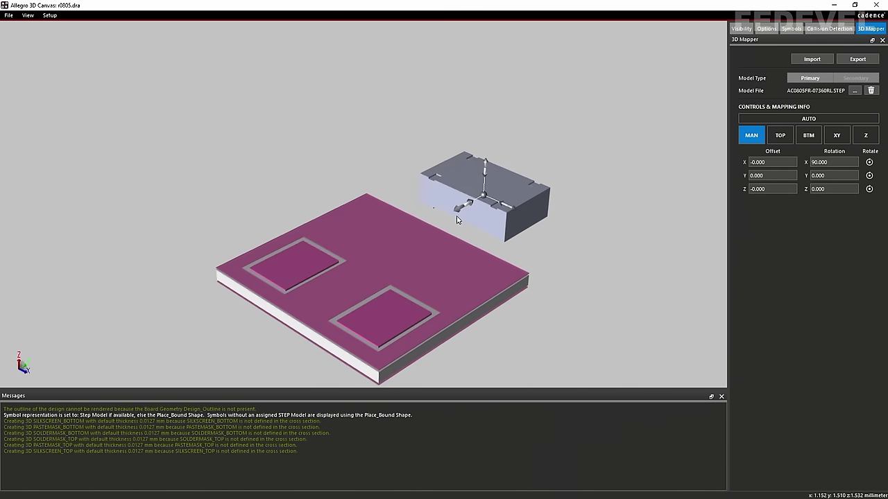
pyautogui.click(752, 136)
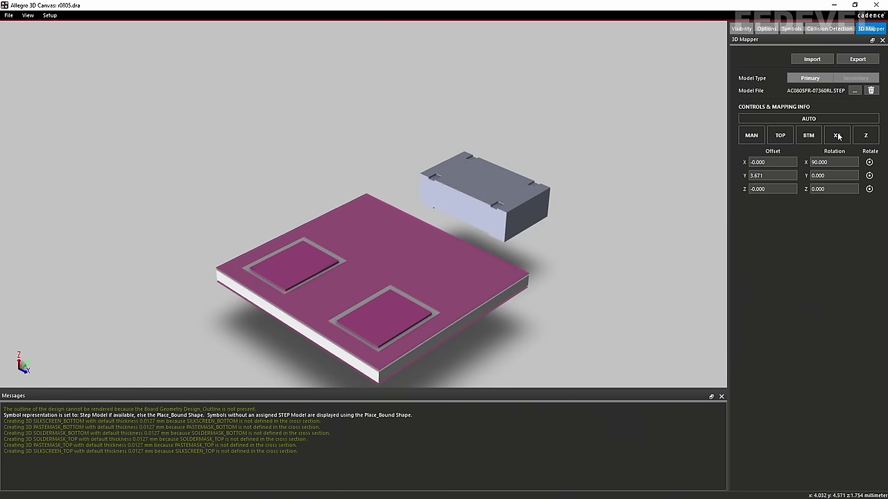
# Align the resistor model in XY by matching its two end terminals to the two footprint pads
pyautogui.click(840, 136)
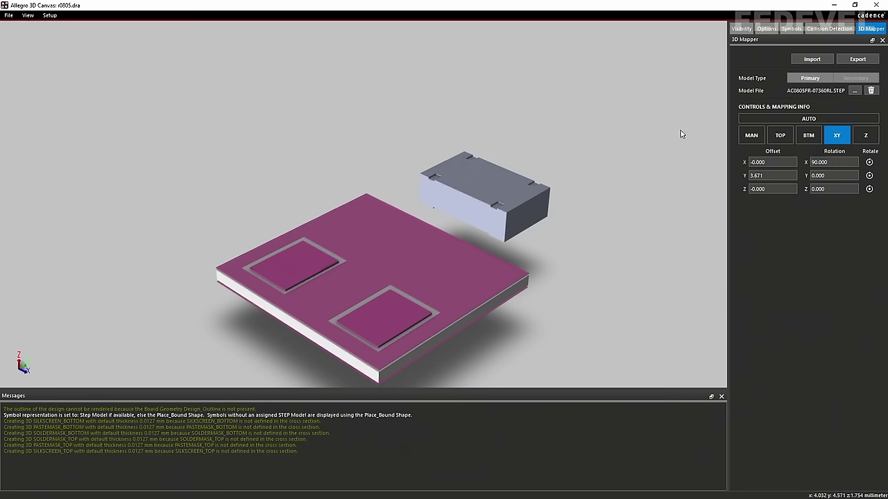
pyautogui.click(515, 188)
pyautogui.click(288, 256)
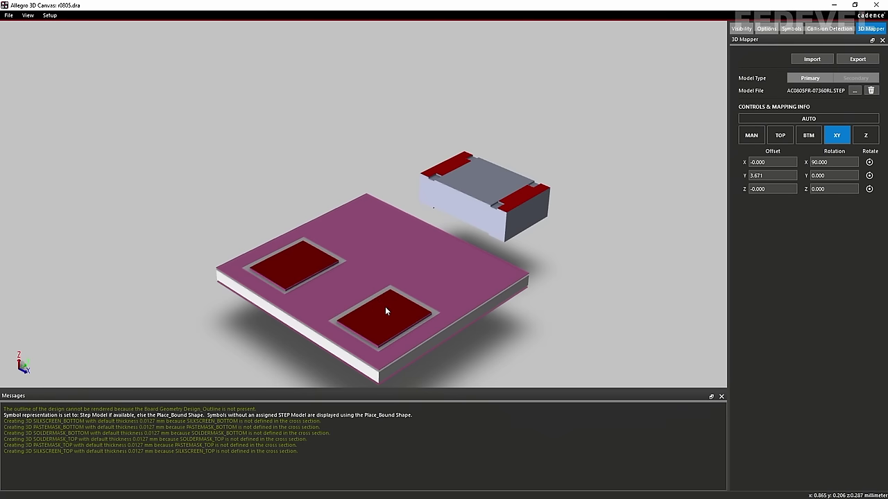
pyautogui.click(385, 312)
pyautogui.click(837, 135)
# Hide every layer except TOP in the 3D Canvas, including the dielectric, bottom, silkscreen, pastemask and soldermask layers
pyautogui.click(741, 29)
pyautogui.click(876, 189)
pyautogui.click(876, 180)
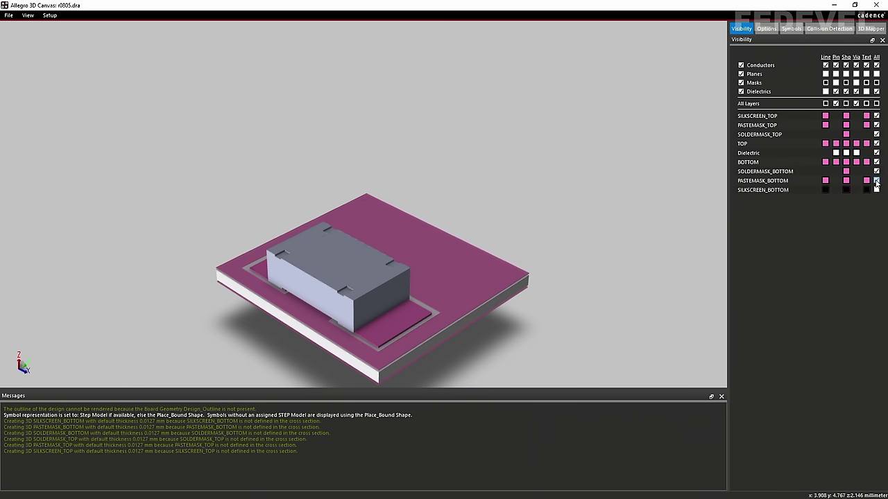
pyautogui.click(875, 171)
pyautogui.click(876, 162)
pyautogui.click(876, 152)
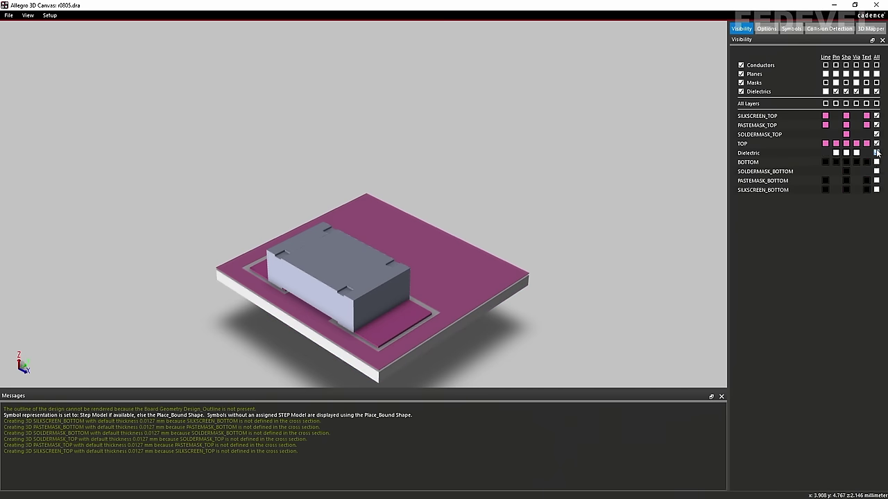
pyautogui.click(876, 124)
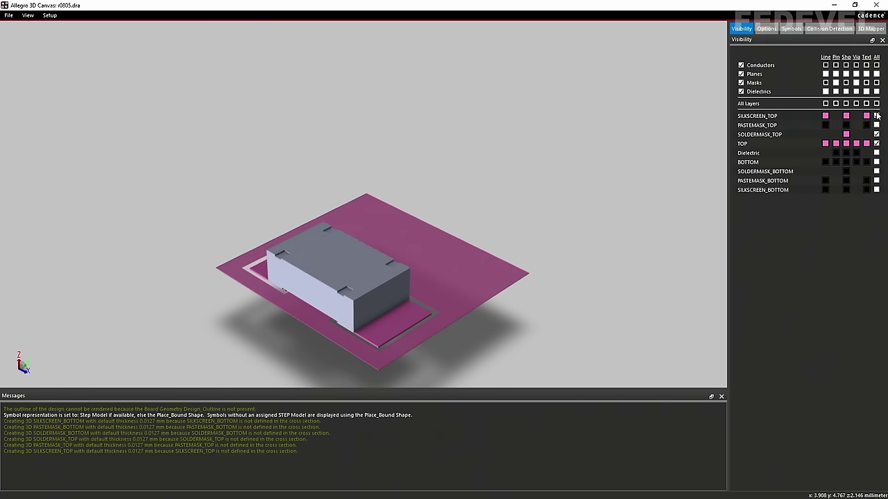
pyautogui.click(876, 115)
pyautogui.click(876, 133)
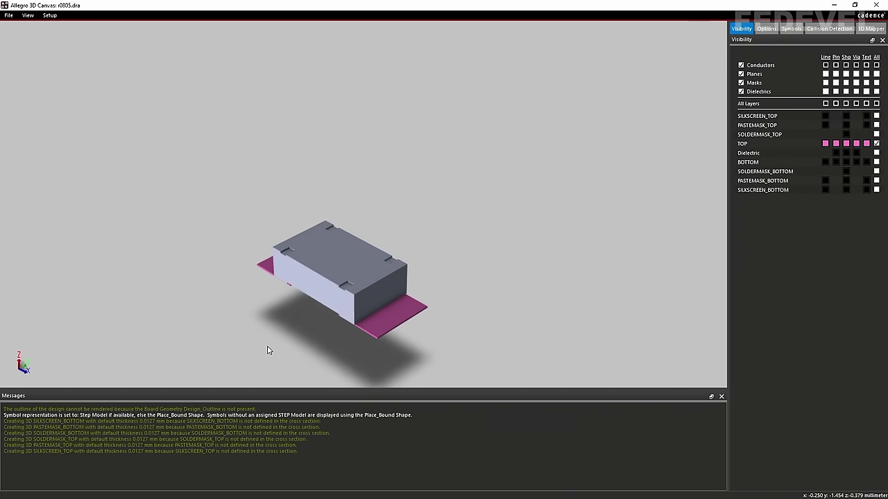
# Inspect the resistor model's seating on the two pads from below and above, and close the 3D Canvas
pyautogui.moveTo(270, 352); pyautogui.dragTo(289, 320, button='middle')
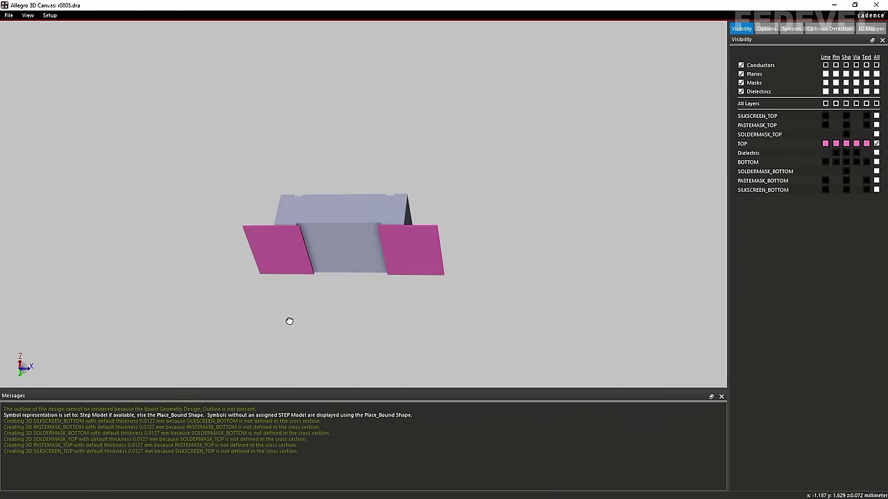
pyautogui.scroll(3, 323, 234)
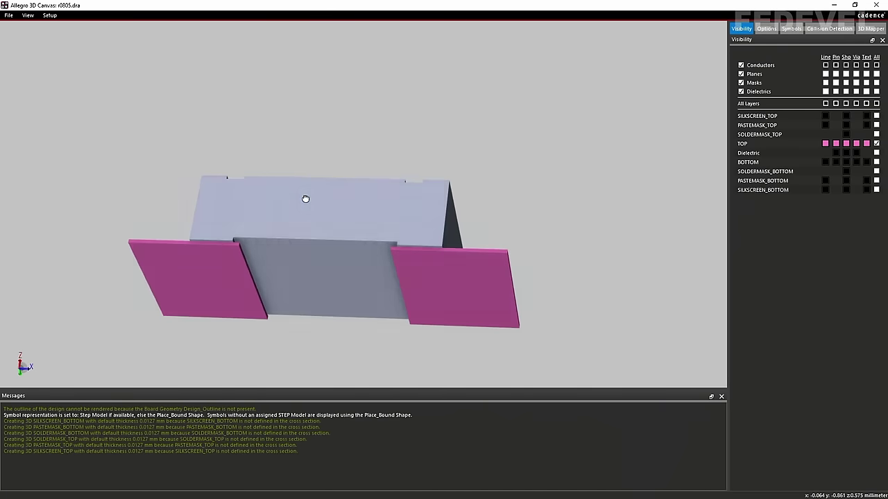
pyautogui.moveTo(305, 199); pyautogui.dragTo(303, 224, button='middle')
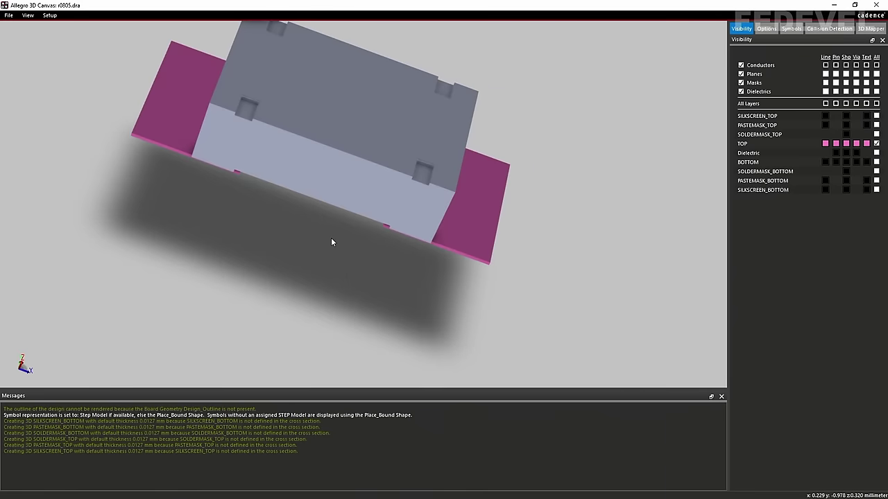
pyautogui.scroll(-2, 331, 242)
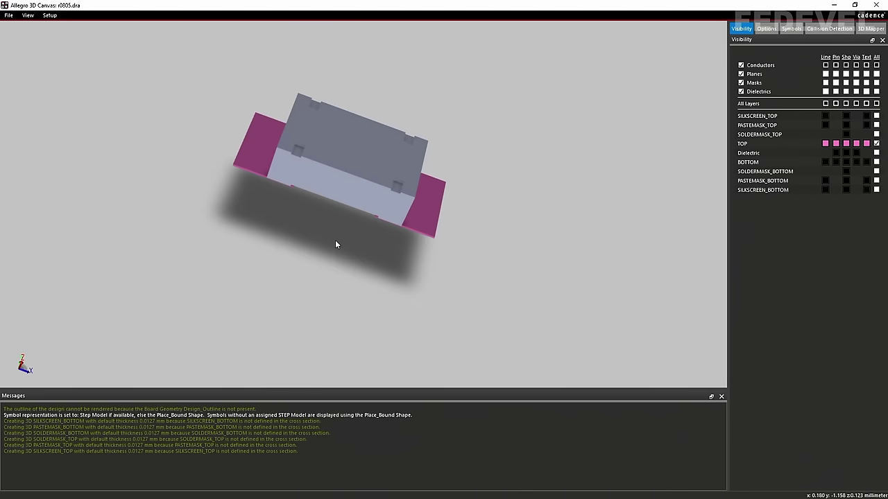
pyautogui.click(875, 5)
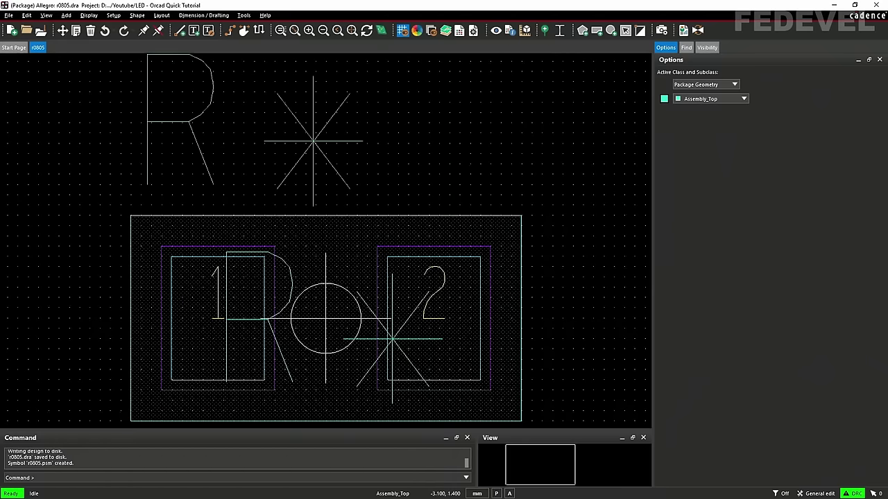
# Save the r0805 footprint drawing and confirm overwriting the existing file
pyautogui.click(40, 32)
pyautogui.click(480, 267)
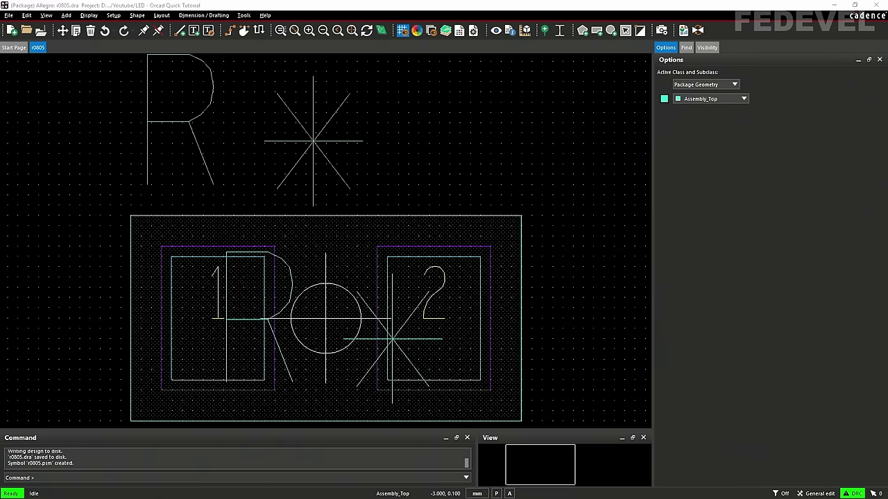
# Switch to the LED schematic in Allegro Design Entry CIS, check resistor R1's PCB Footprint property, and save the schematic
pyautogui.hotkey('alt', 'Tab')
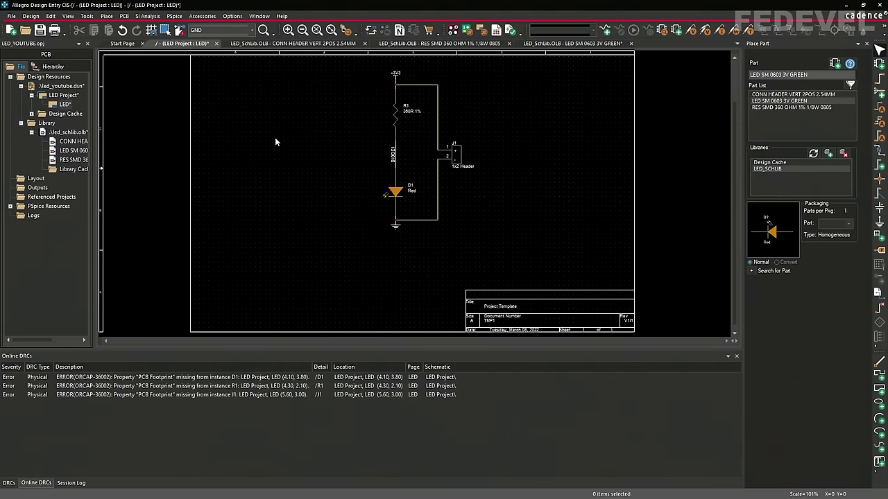
pyautogui.doubleClick(396, 119)
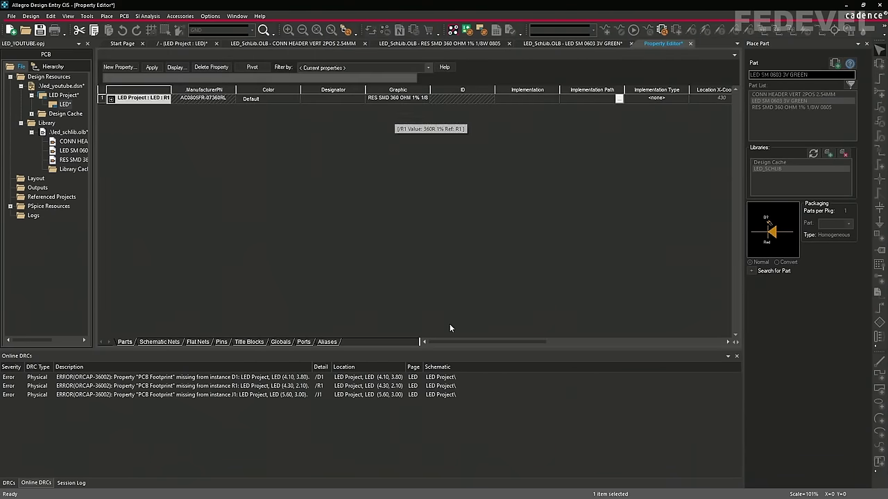
pyautogui.moveTo(448, 339); pyautogui.dragTo(538, 346)
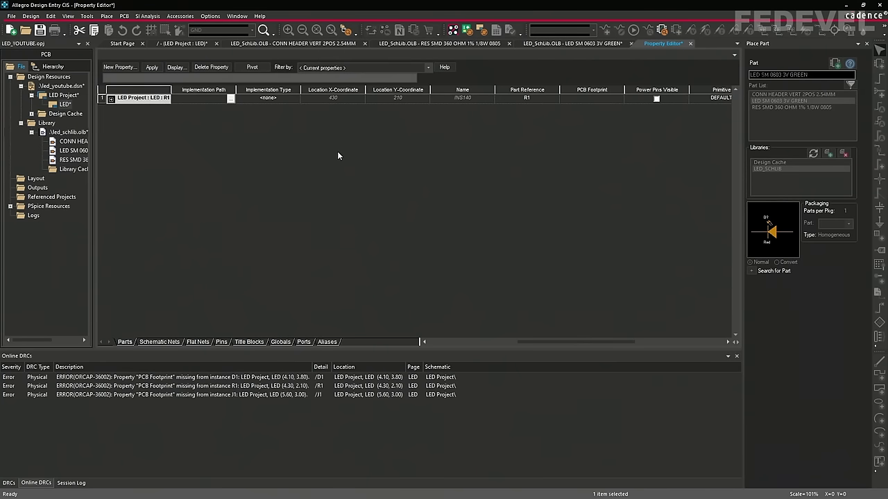
pyautogui.click(690, 43)
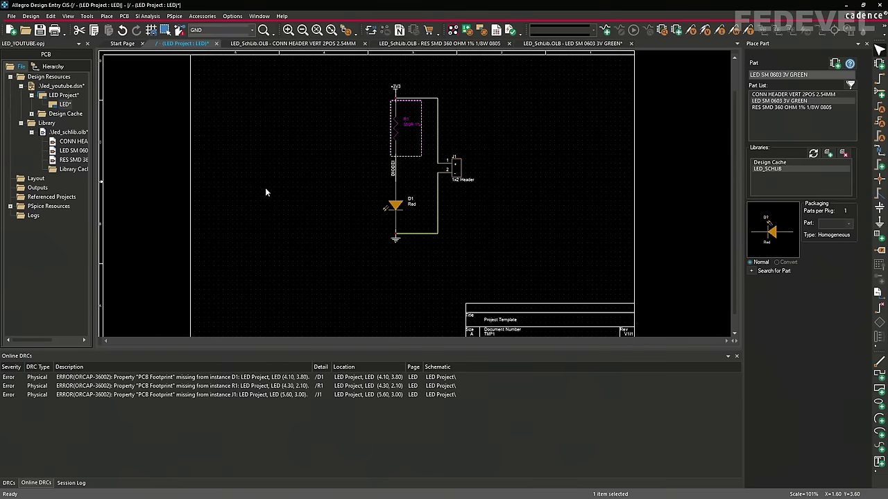
pyautogui.click(265, 192)
pyautogui.hotkey('ctrl', 's')
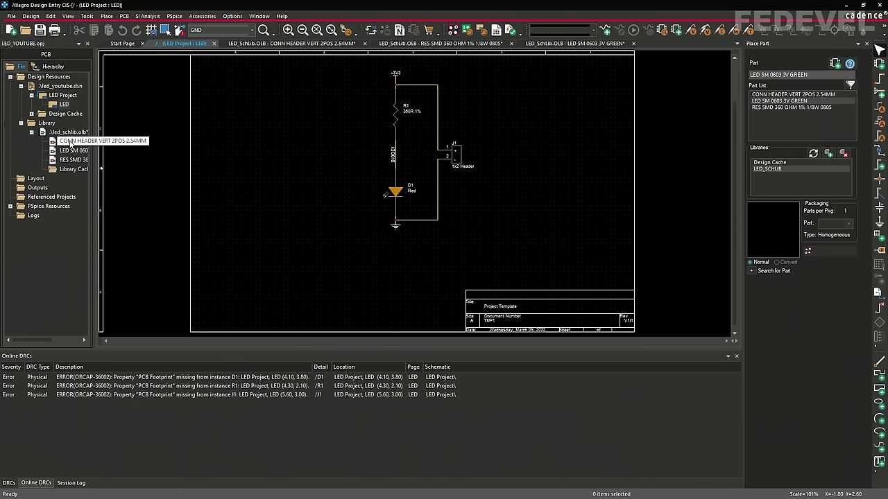
# Open the CONN HEADER VERT 2POS 2.54MM library part and set its PCB Footprint to hdr1x2, taking the name from the footprint file
pyautogui.doubleClick(70, 142)
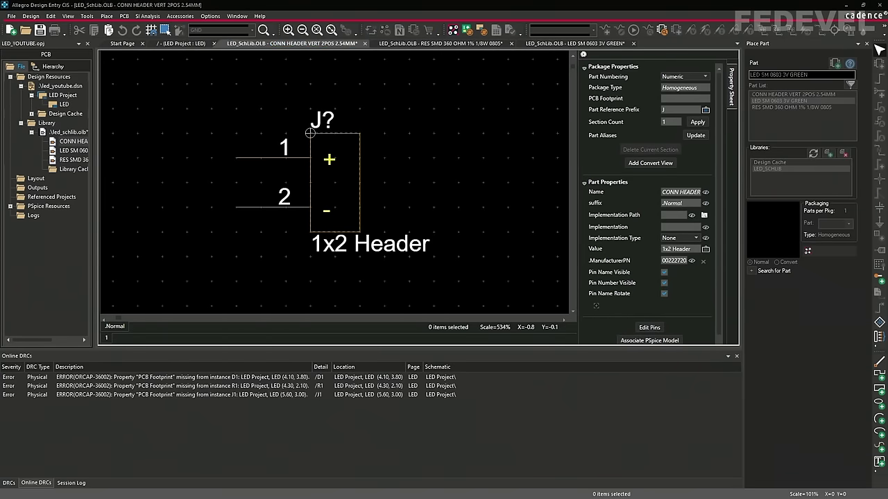
pyautogui.hotkey('alt', 'Tab')
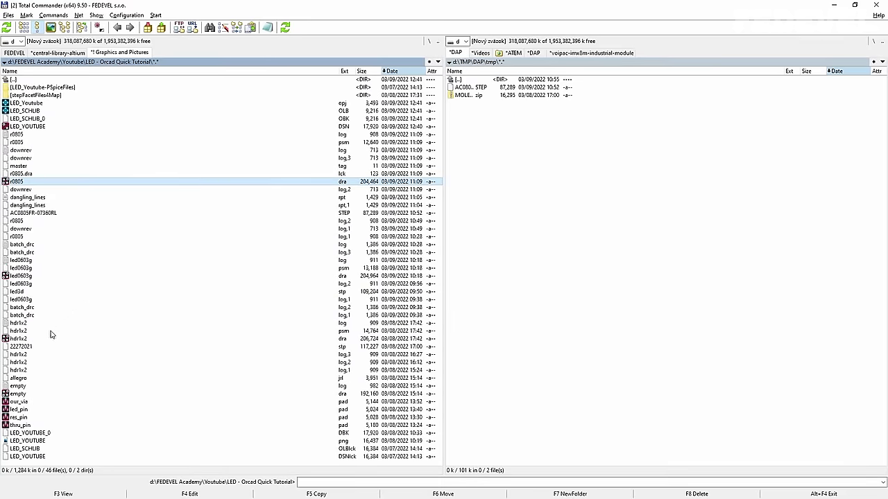
pyautogui.click(29, 340)
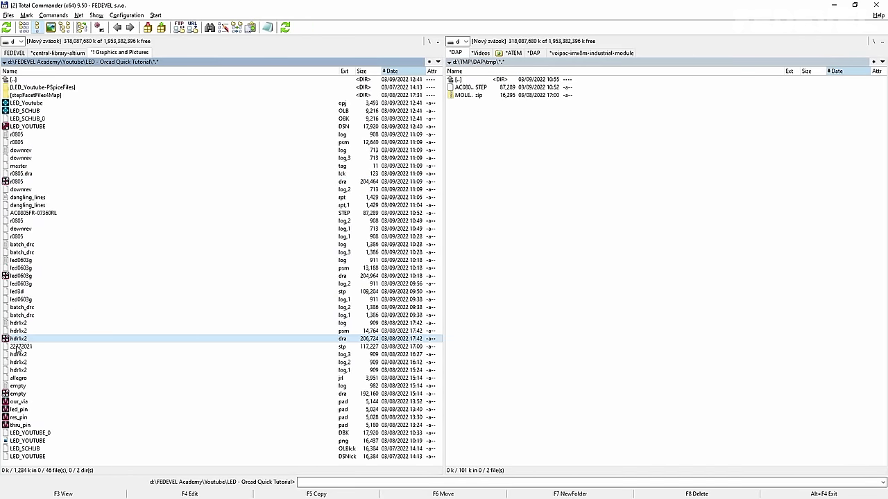
pyautogui.hotkey('shift', 'F6')
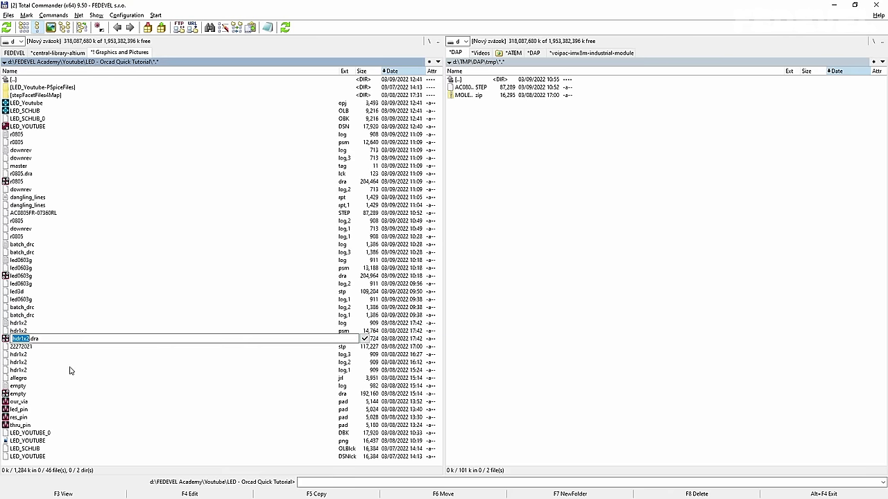
pyautogui.click(834, 7)
pyautogui.click(674, 97)
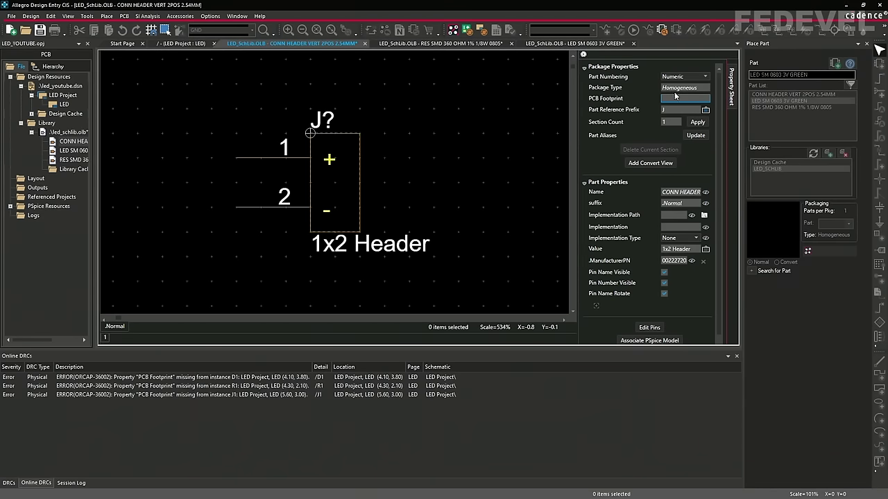
pyautogui.write('hdr1x2')
# Open the LED SM 0603 3V GREEN library part and set its PCB Footprint to led0603g, copied from the footprint file's name
pyautogui.click(81, 153)
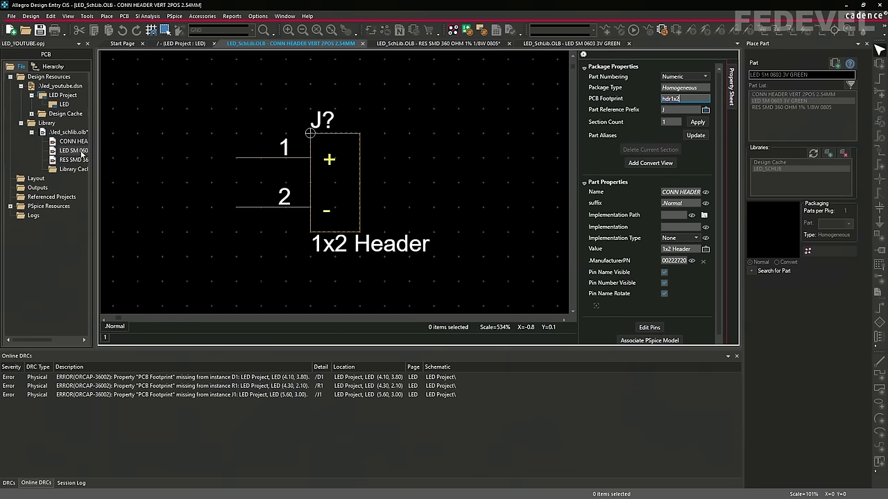
pyautogui.doubleClick(81, 152)
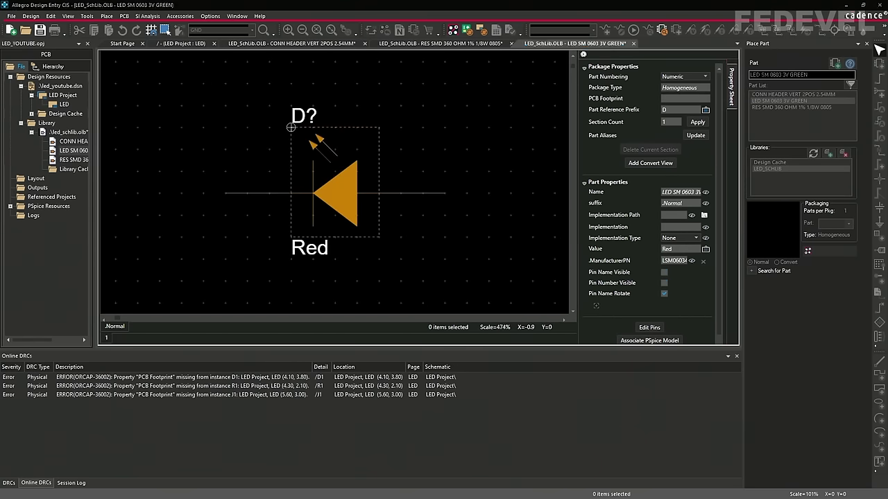
pyautogui.hotkey('alt', 'Tab')
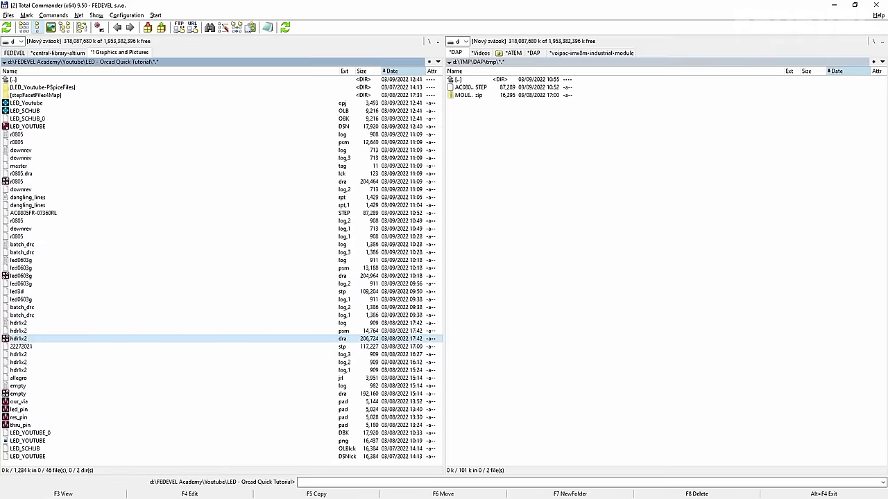
pyautogui.click(32, 276)
pyautogui.hotkey('shift', 'F6')
pyautogui.hotkey('ctrl', 'c')
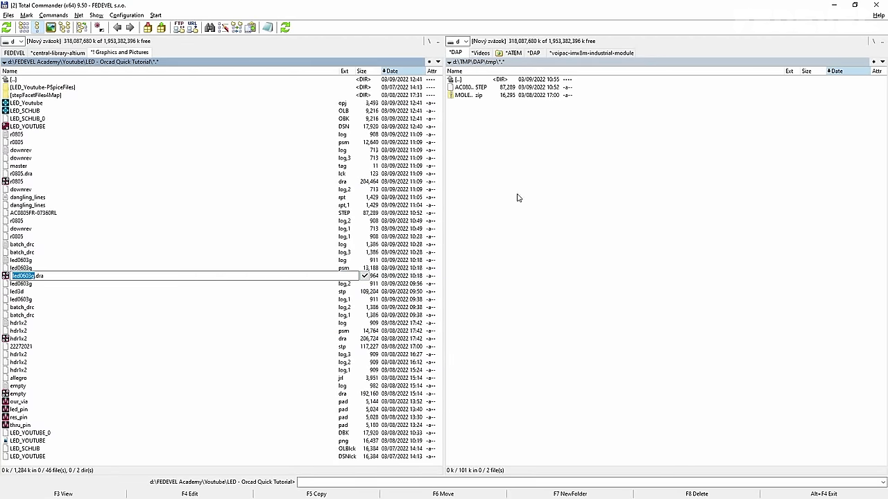
pyautogui.click(834, 5)
pyautogui.click(686, 98)
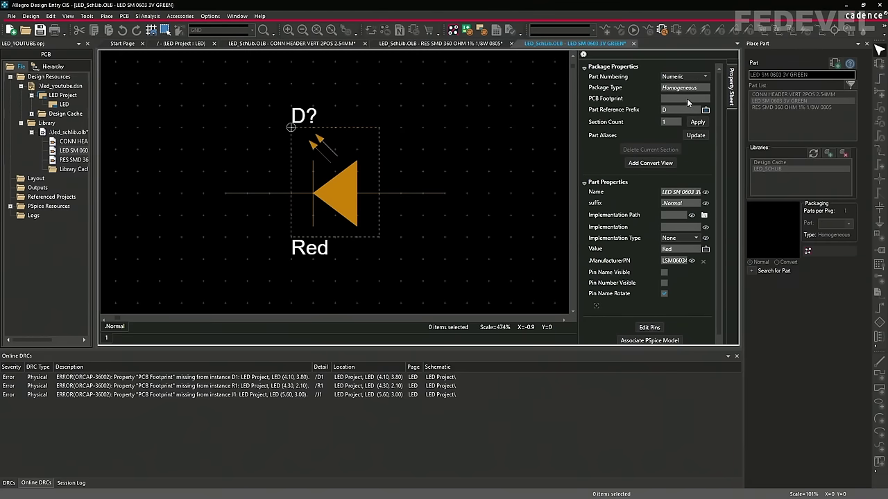
pyautogui.hotkey('ctrl', 'v')
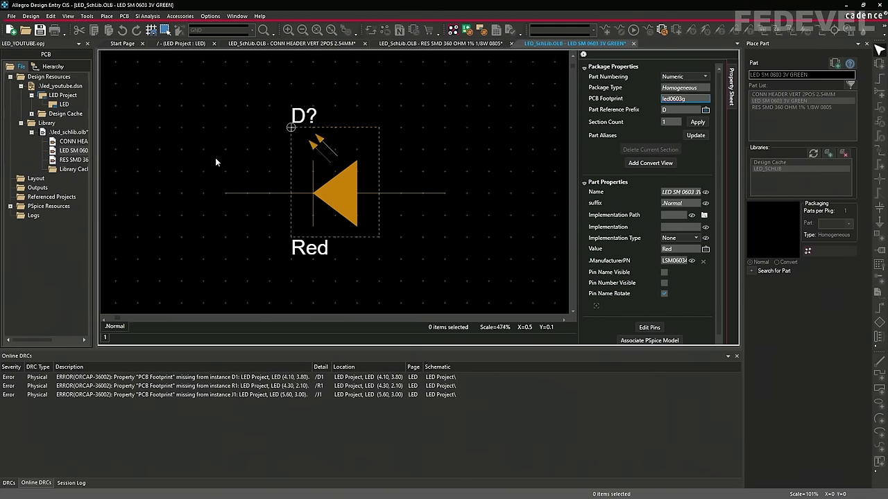
# Open the RES SMD 360 OHM 1% 1/8W 0805 library part and set its PCB Footprint to r0805, copied from the footprint file's name
pyautogui.click(62, 161)
pyautogui.doubleClick(62, 160)
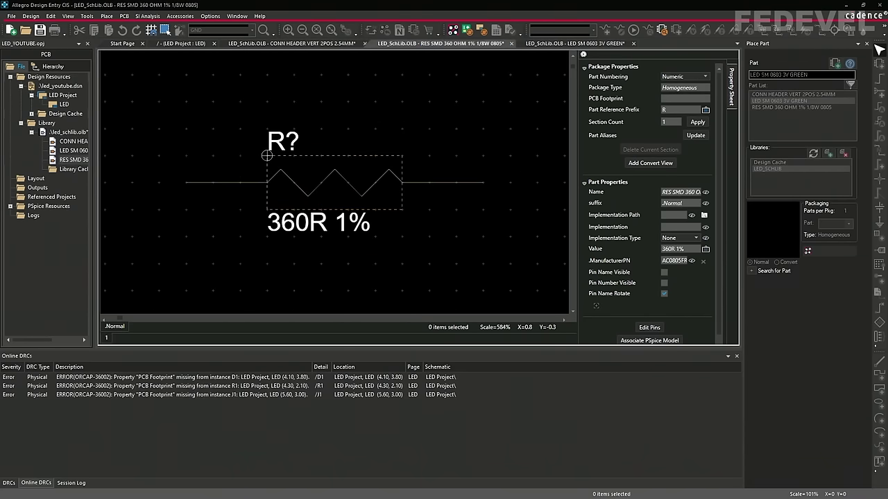
pyautogui.hotkey('alt', 'Tab')
pyautogui.click(40, 182)
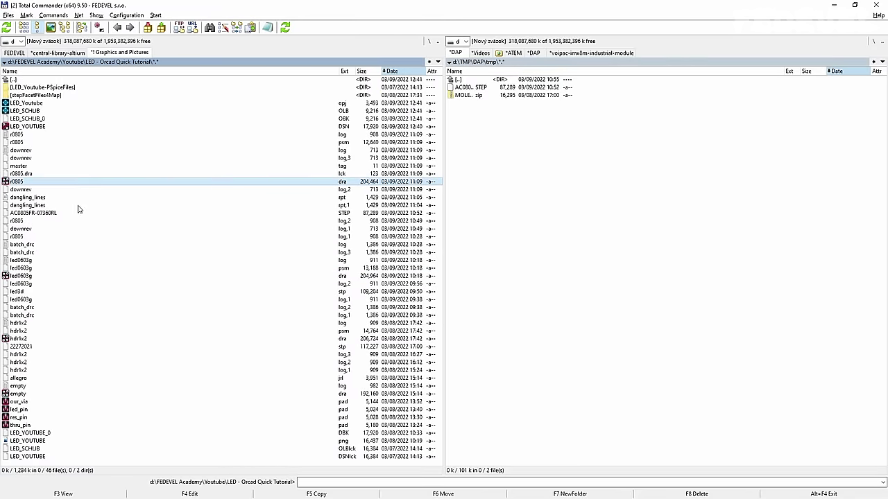
pyautogui.hotkey('shift', 'F6')
pyautogui.hotkey('ctrl', 'c')
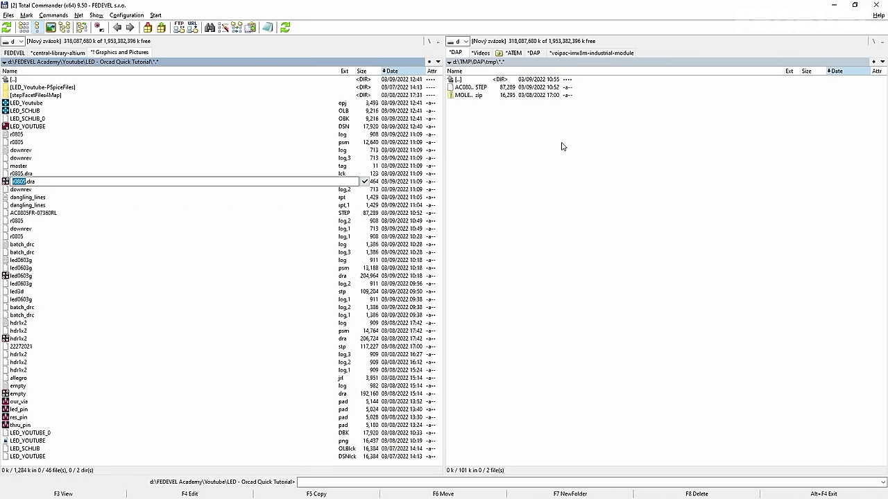
pyautogui.click(834, 5)
pyautogui.click(690, 97)
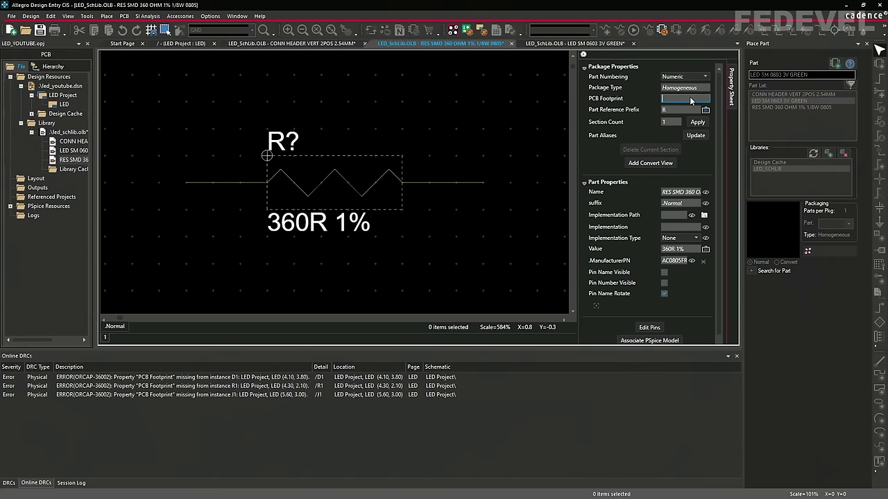
pyautogui.hotkey('ctrl', 'v')
pyautogui.click(441, 106)
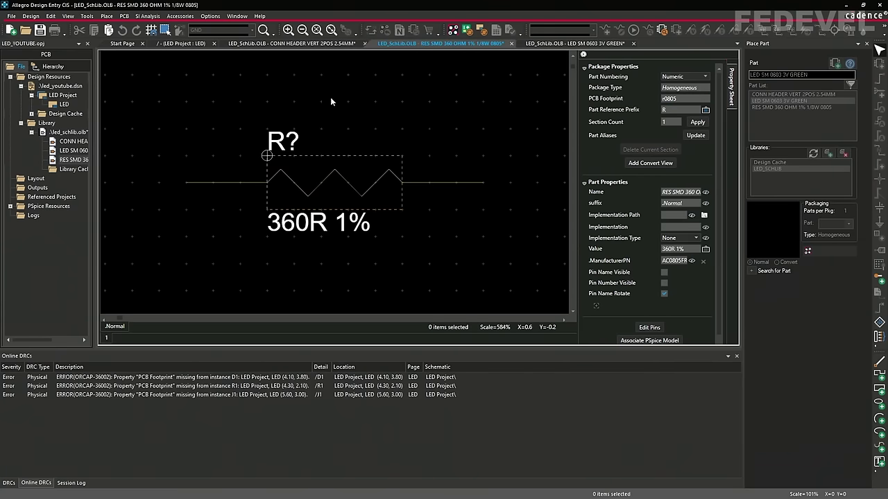
# Save the led_schlib.olb library, accepting the changes for all remaining project files
pyautogui.click(64, 134)
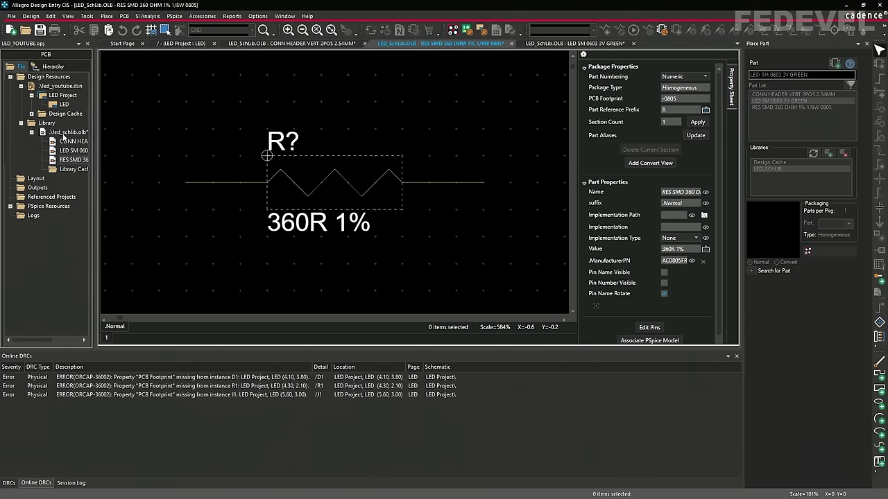
pyautogui.click(40, 33)
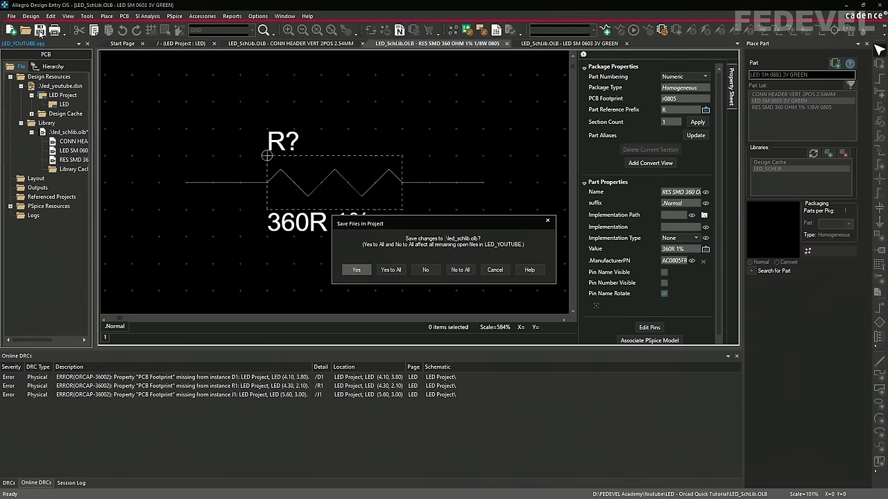
pyautogui.click(387, 269)
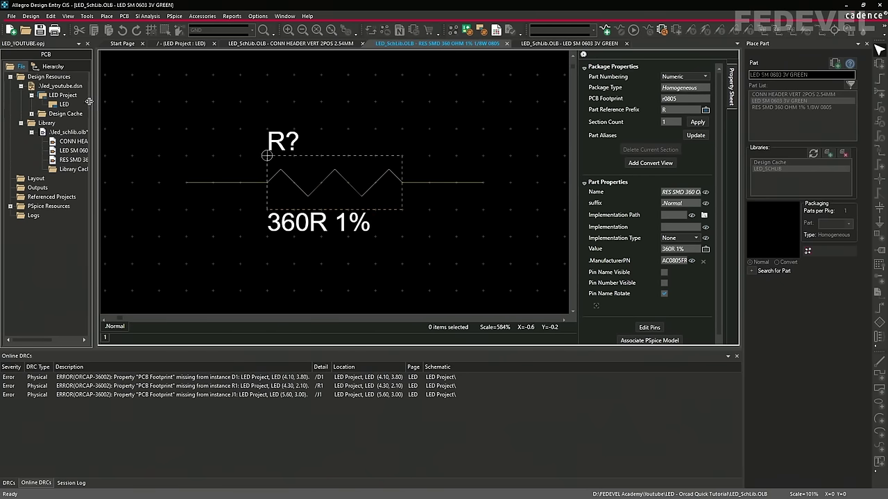
# Update the design cache for the connector, LED and resistor parts, agreeing to save the entire design
pyautogui.click(32, 114)
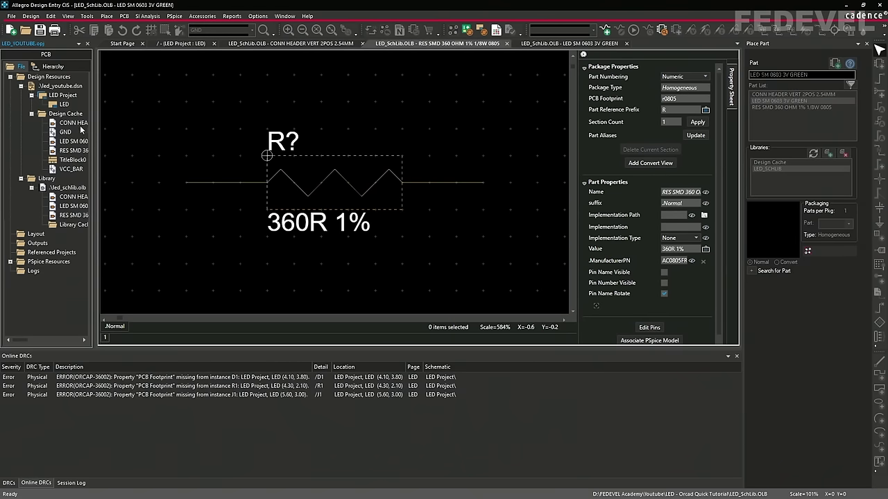
pyautogui.click(73, 124)
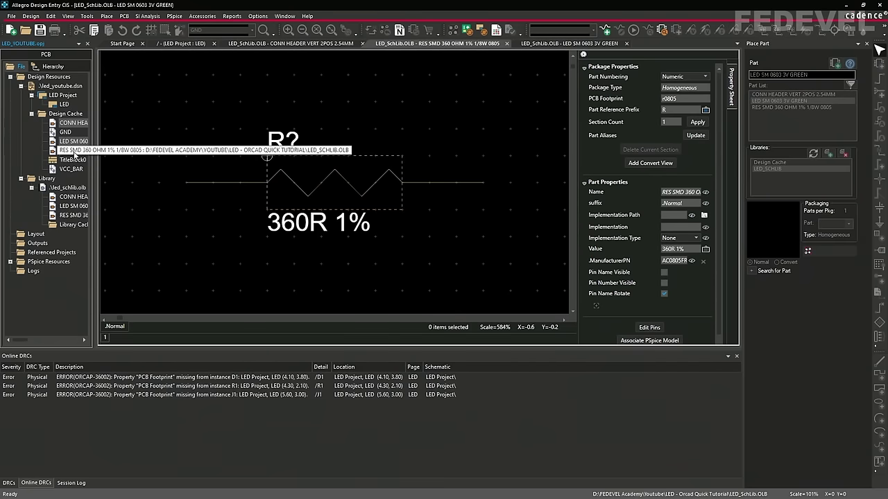
pyautogui.rightClick(73, 151)
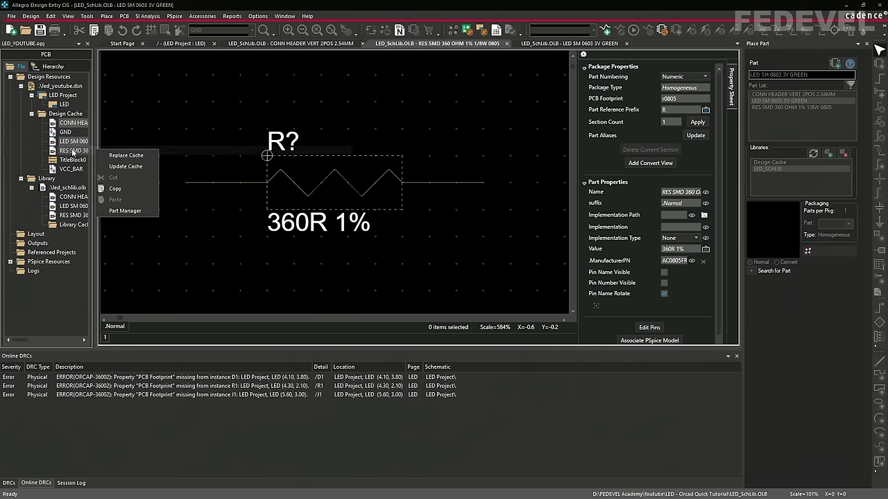
pyautogui.click(132, 167)
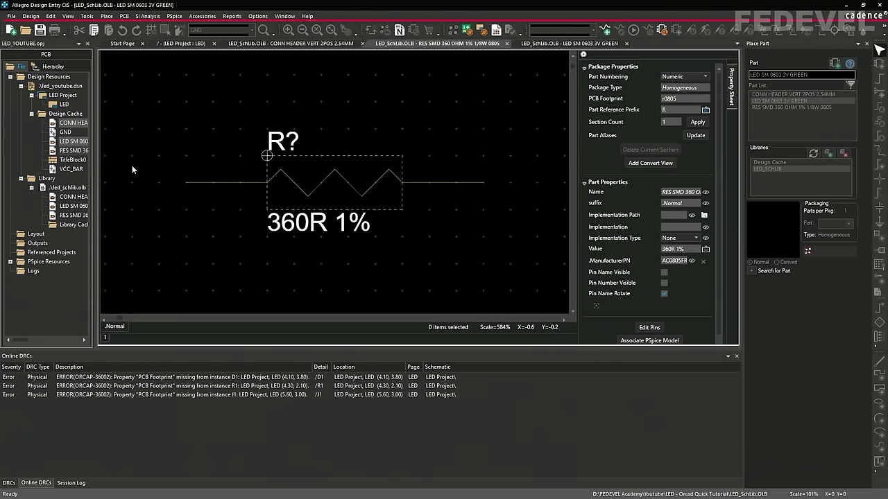
pyautogui.click(404, 269)
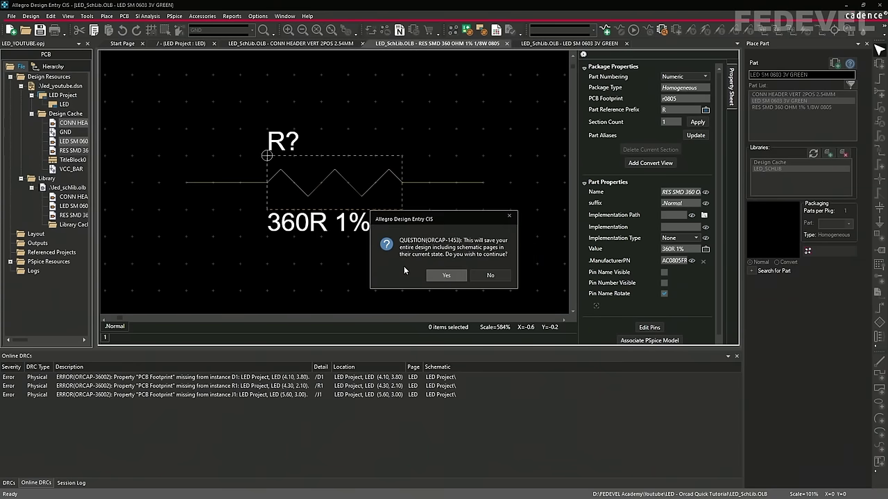
pyautogui.click(440, 273)
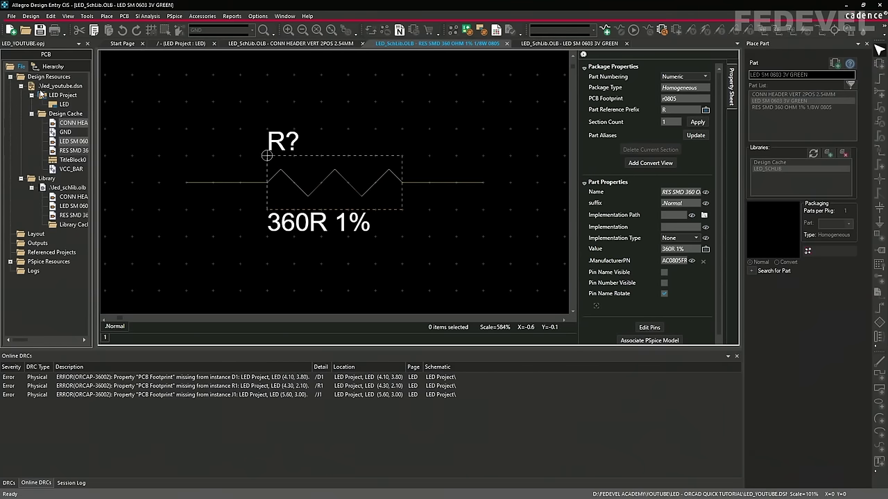
# Replace the cache of the three selected parts from LED_SCHLIB.OLB, replacing schematic part properties with Preserve Refdes enabled, and agree to save the design
pyautogui.rightClick(78, 124)
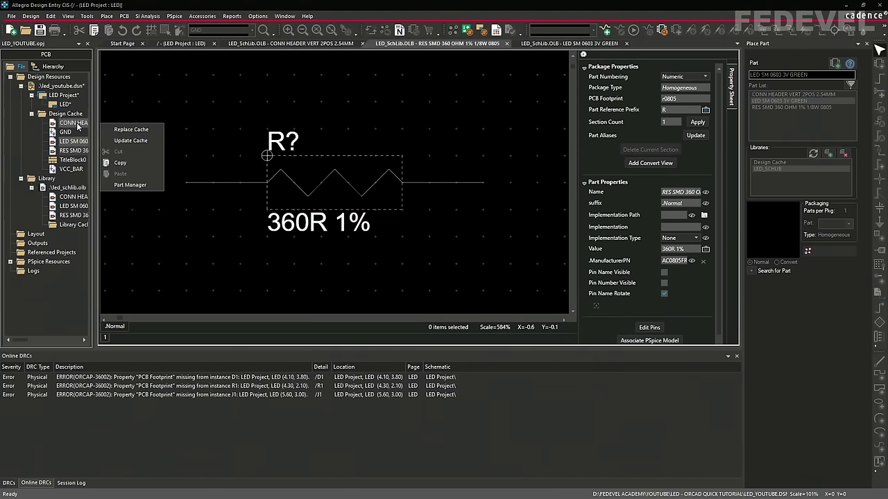
pyautogui.click(132, 130)
pyautogui.click(359, 286)
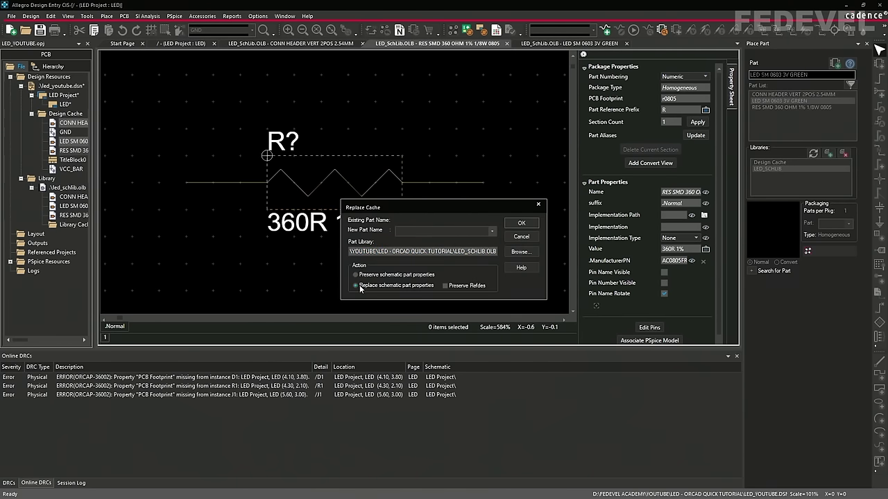
pyautogui.click(446, 287)
pyautogui.click(519, 224)
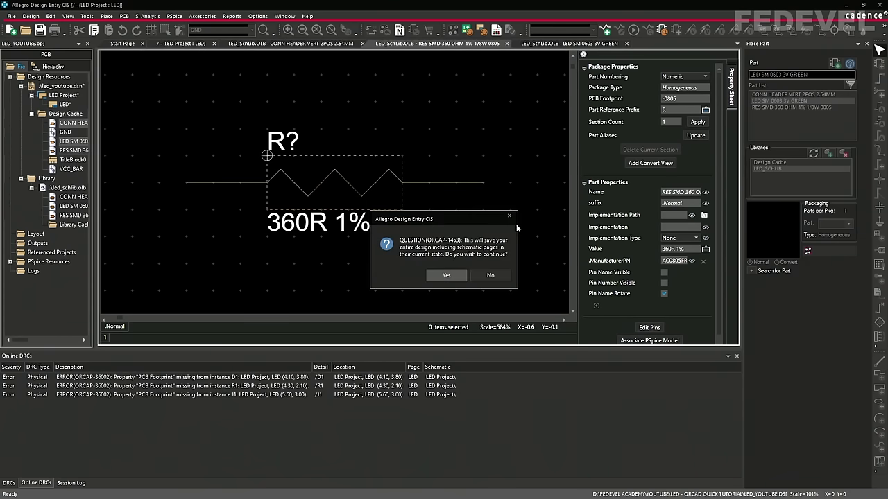
pyautogui.click(449, 275)
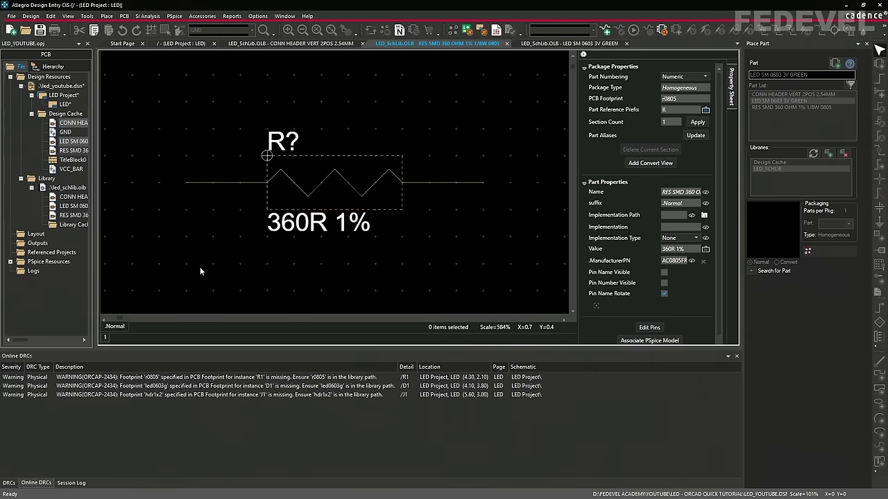
# Open the LED schematic page and check resistor R1's PCB Footprint among its part properties
pyautogui.doubleClick(68, 104)
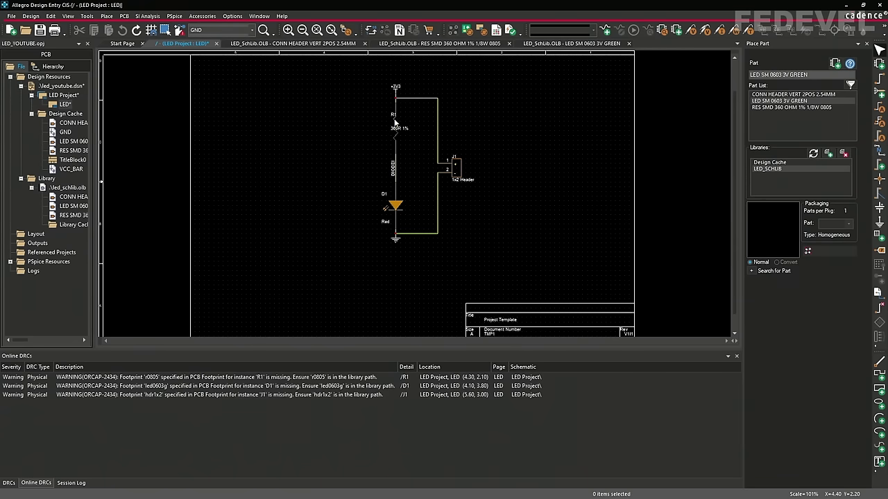
pyautogui.doubleClick(394, 122)
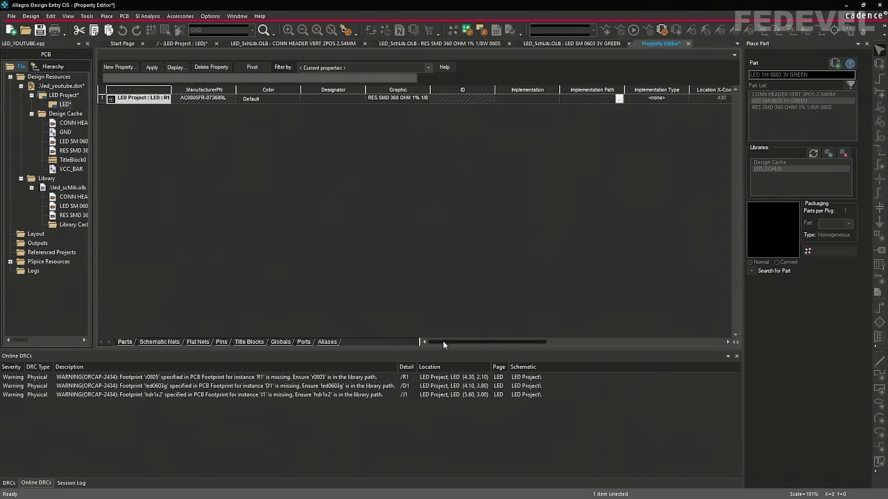
pyautogui.moveTo(442, 341); pyautogui.dragTo(562, 337)
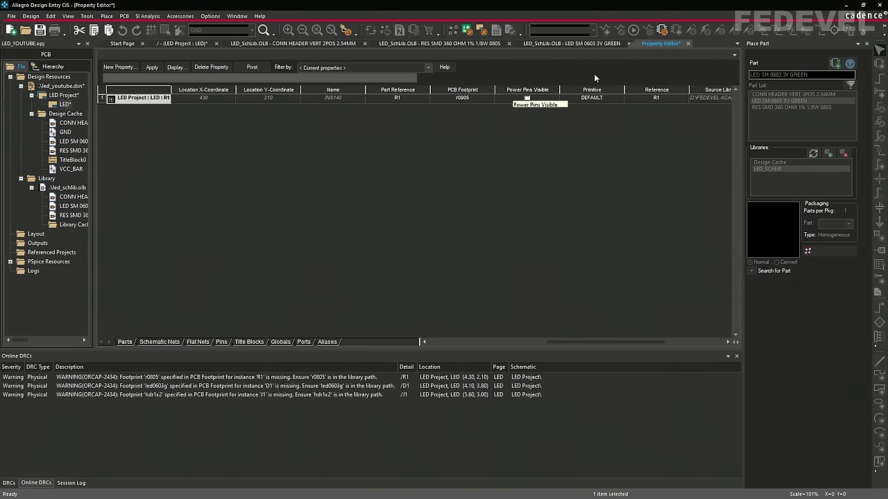
pyautogui.click(687, 45)
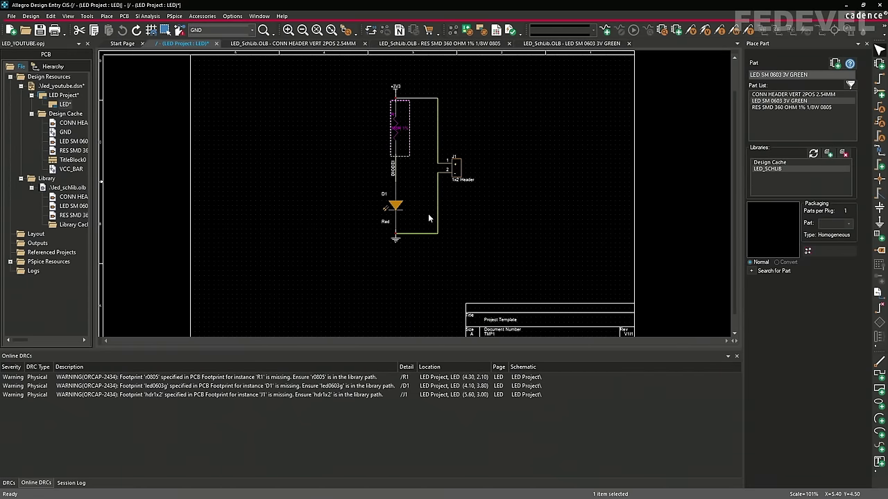
pyautogui.click(353, 138)
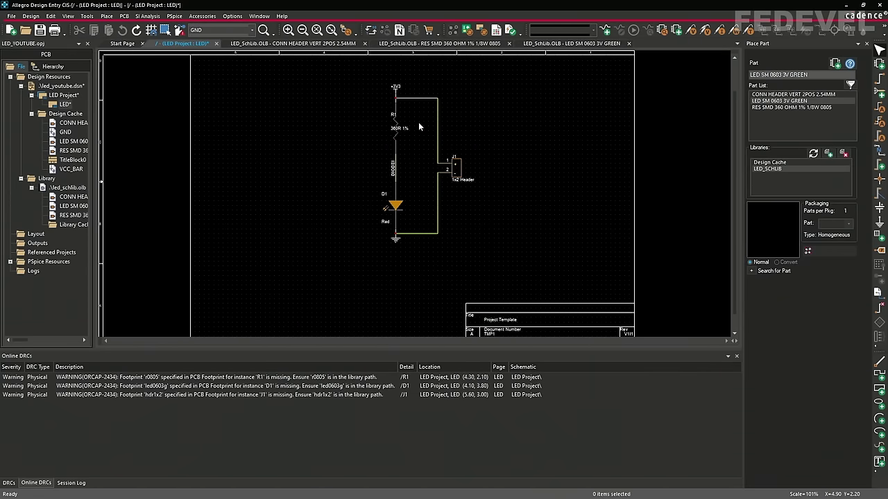
# Rotate resistor R1 until it is vertical again with its reference and value stacked beside the symbol
pyautogui.keyDown('ctrl'); pyautogui.scroll(4, 416, 195); pyautogui.keyUp('ctrl')
pyautogui.keyDown('ctrl'); pyautogui.scroll(-2, 369, 184); pyautogui.keyUp('ctrl')
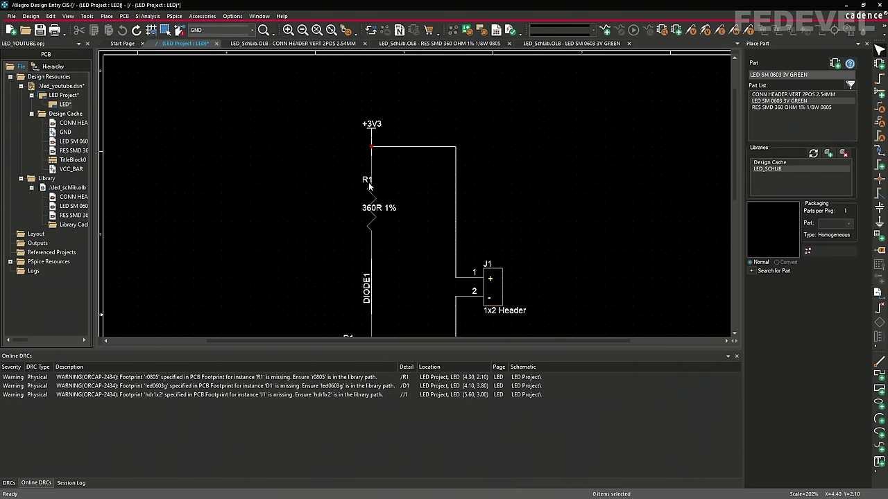
pyautogui.click(367, 194)
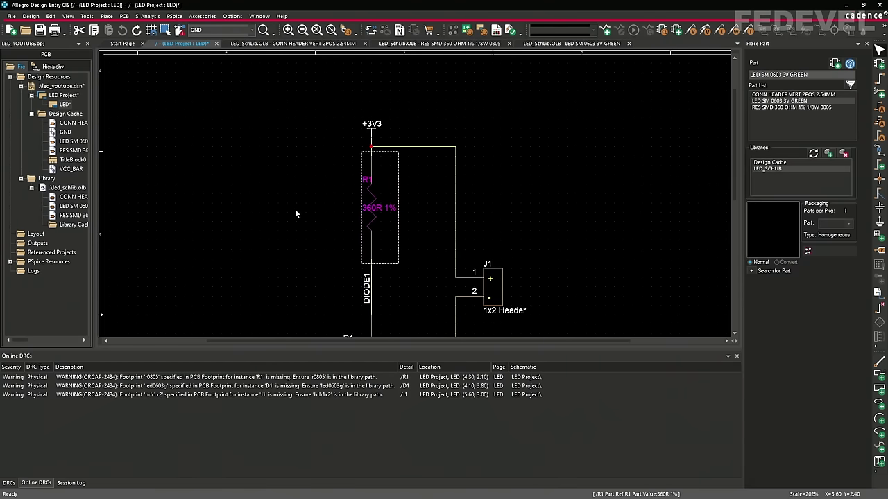
pyautogui.press('r')
pyautogui.press('r')
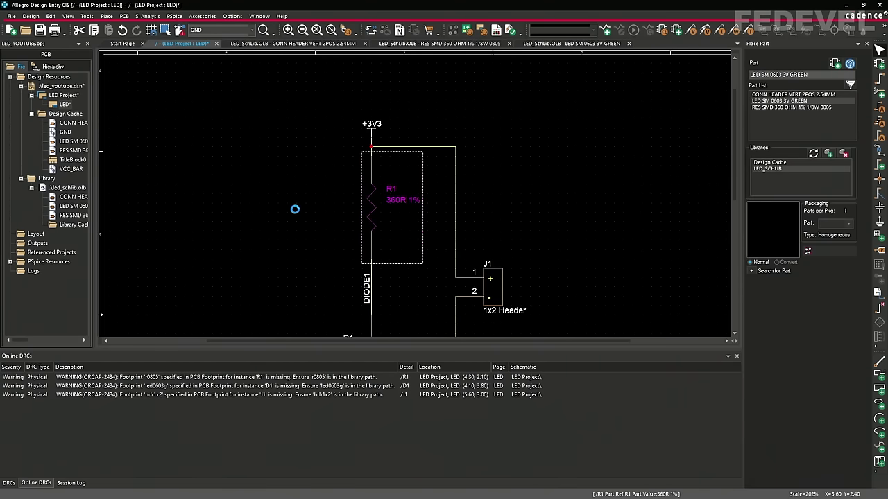
# Rotate LED D1 through a full turn so its reference and value sit together beside the symbol
pyautogui.scroll(-5, 348, 154)
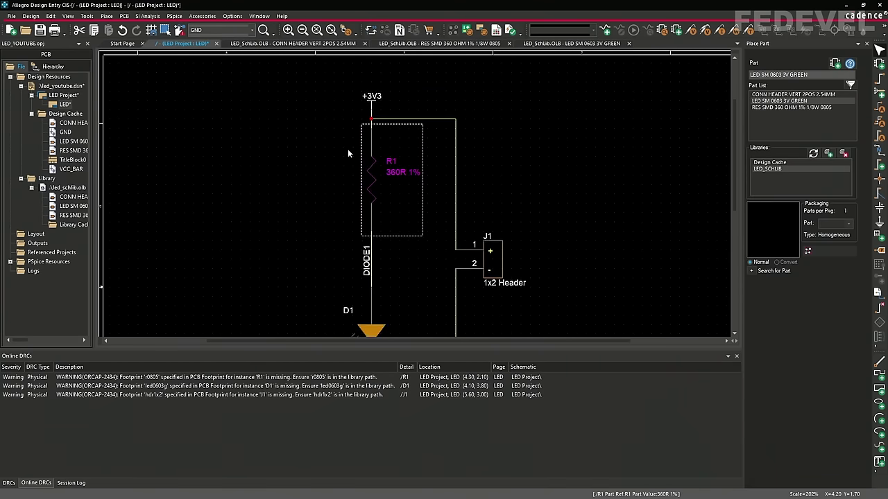
pyautogui.click(373, 239)
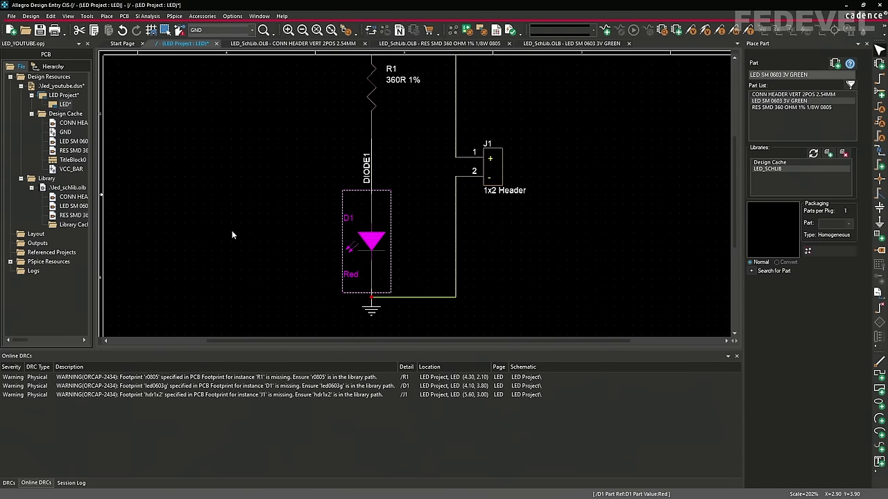
pyautogui.press('r')
pyautogui.press('r')
pyautogui.press('r')
pyautogui.press('r')
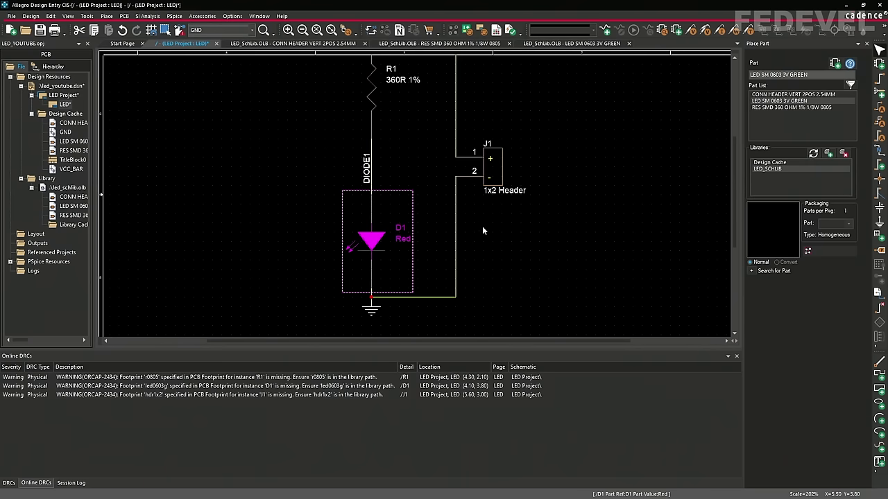
# Rotate connector J1 through a full turn to reposition its labels clear of the symbol, and save the design
pyautogui.click(492, 171)
pyautogui.press('r')
pyautogui.press('r')
pyautogui.press('r')
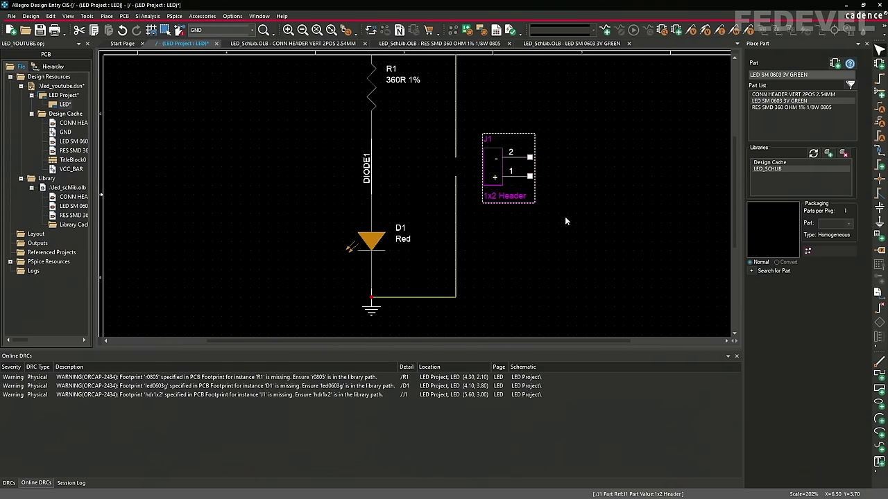
pyautogui.press('r')
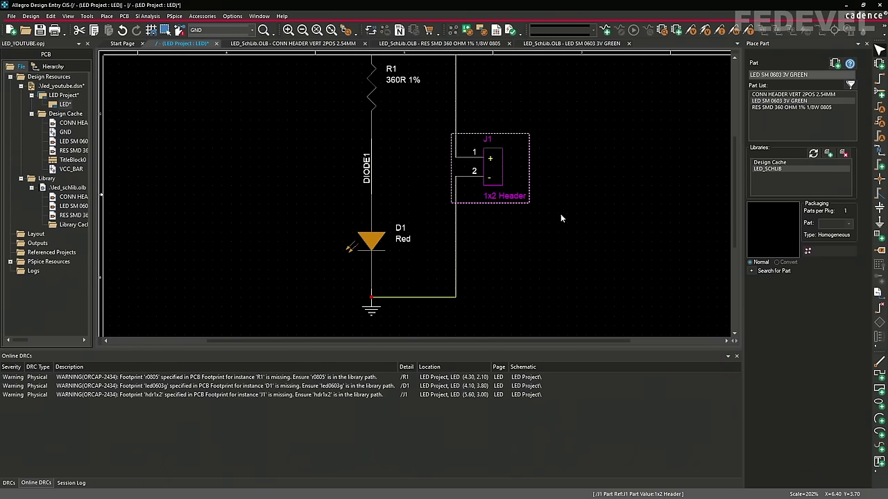
pyautogui.click(530, 255)
pyautogui.scroll(2, 531, 250)
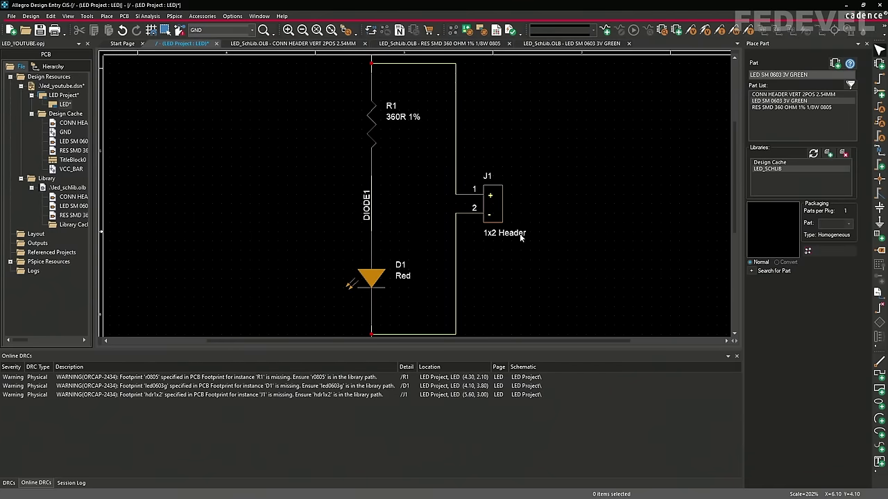
pyautogui.click(331, 30)
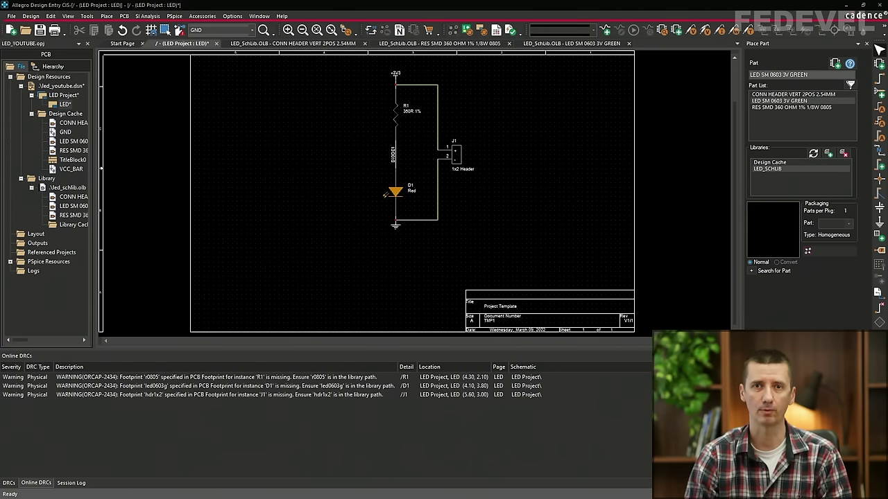
pyautogui.hotkey('ctrl', 's')
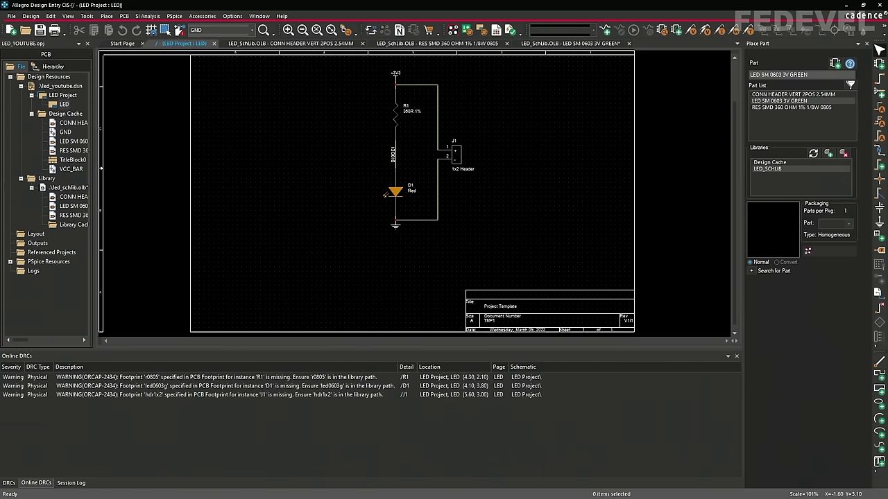
# Set the Value of the LED SM 0603 3V GREEN library part to Green and save the led_schlib.olb library
pyautogui.doubleClick(70, 206)
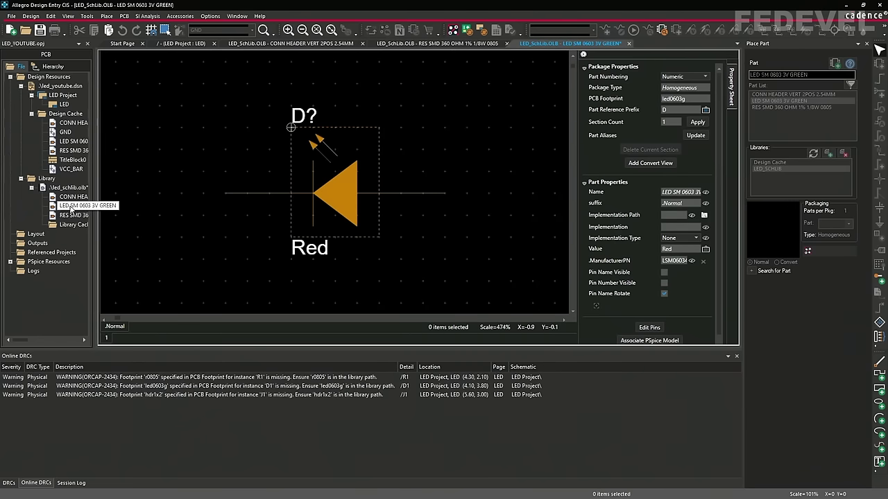
pyautogui.click(324, 251)
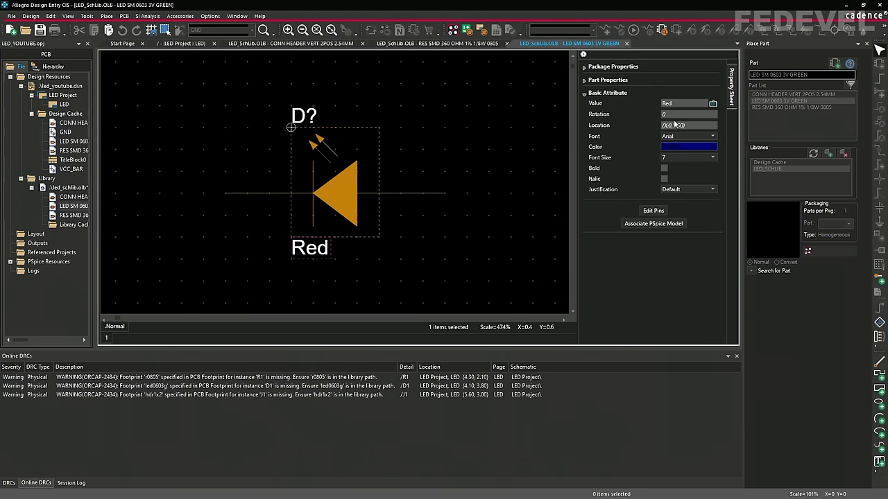
pyautogui.doubleClick(680, 102)
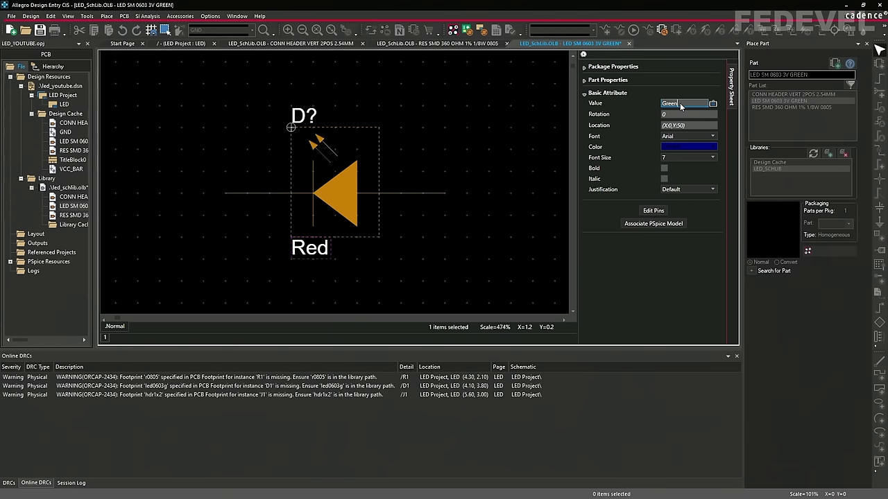
pyautogui.press('Return')
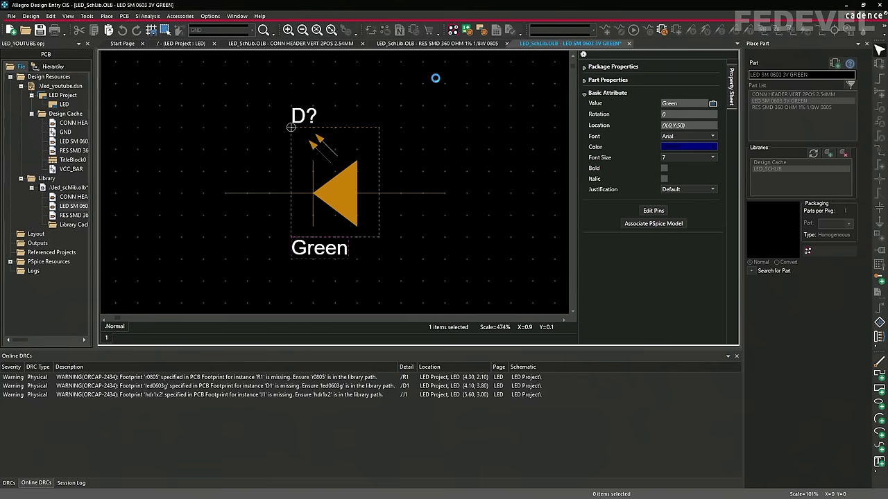
pyautogui.click(75, 188)
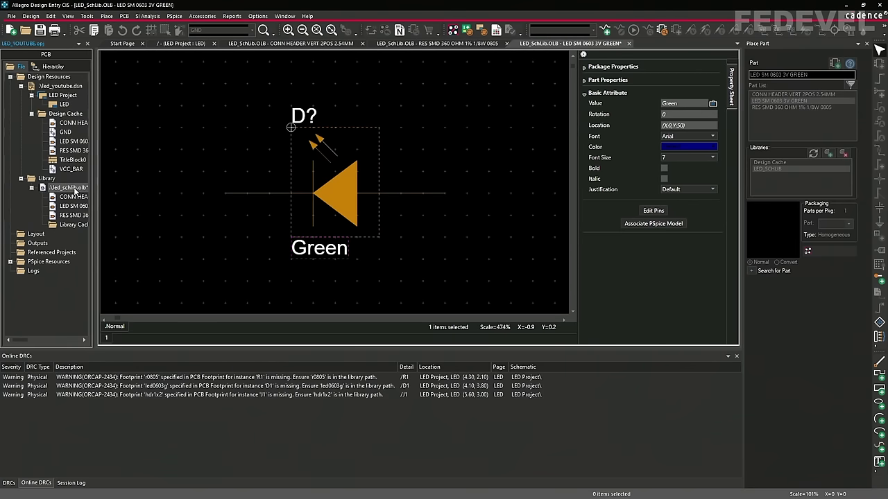
pyautogui.click(39, 32)
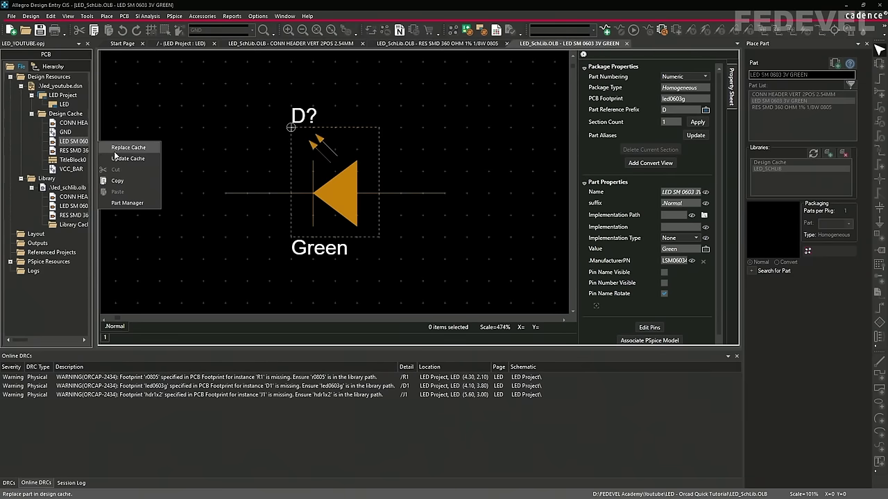
# Update the design cache for the LED SM 0603 3V GREEN part, agreeing to save the entire design
pyautogui.click(147, 161)
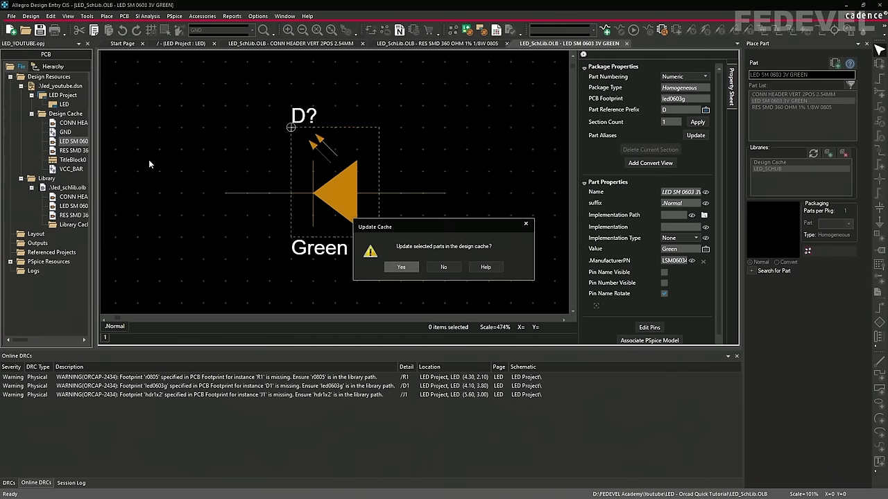
pyautogui.click(400, 268)
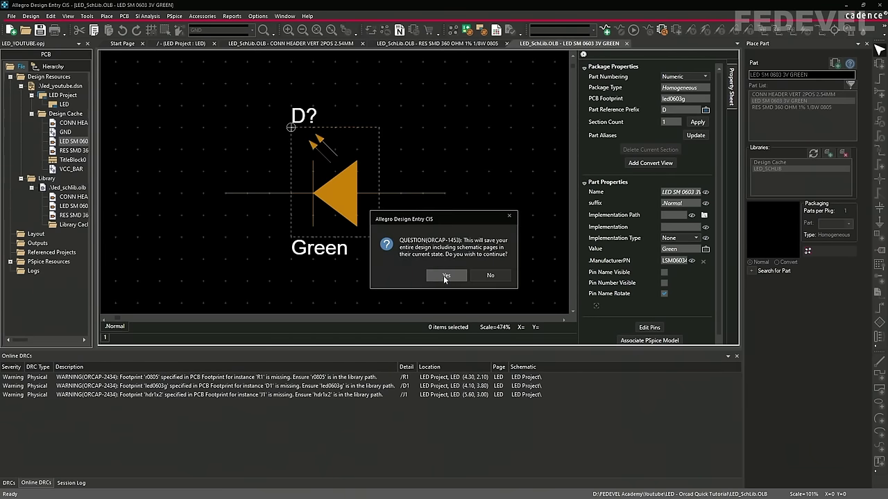
pyautogui.click(447, 276)
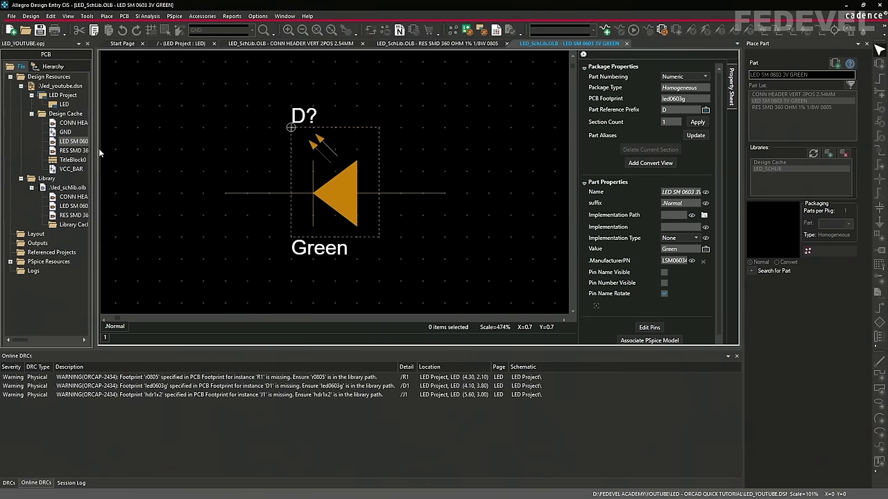
# Replace the LED part's cache from LED_SCHLIB.OLB, replacing schematic part properties with Preserve Refdes enabled, and agree to save the design
pyautogui.rightClick(71, 144)
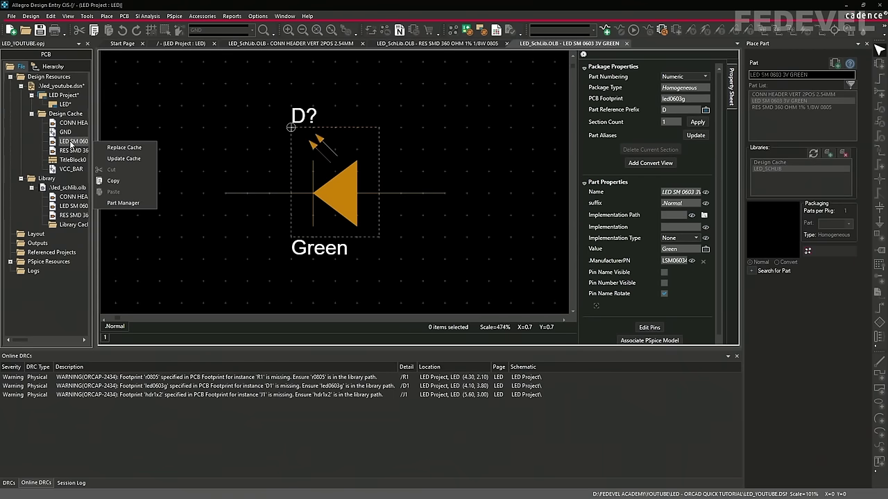
pyautogui.click(125, 148)
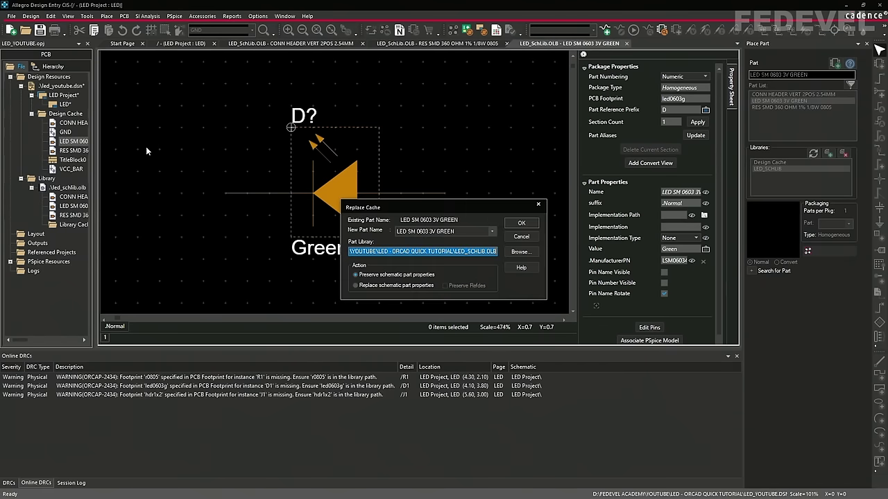
pyautogui.click(379, 287)
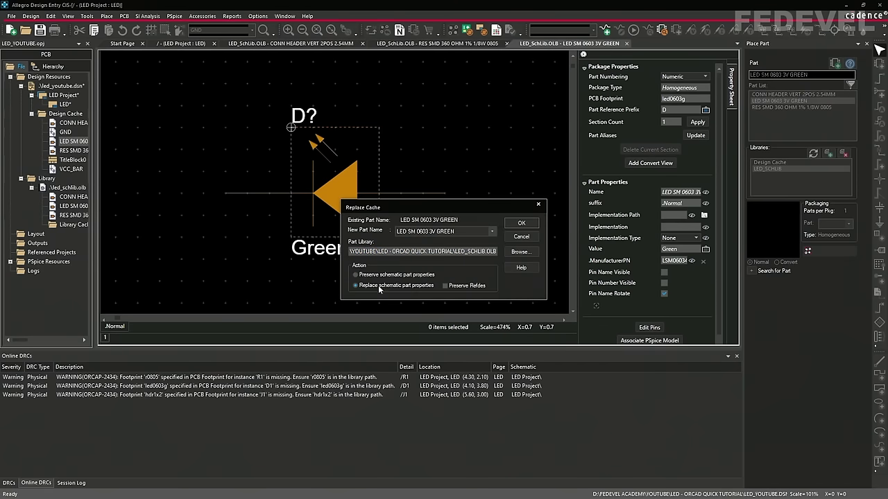
pyautogui.click(445, 286)
pyautogui.click(521, 224)
pyautogui.click(445, 277)
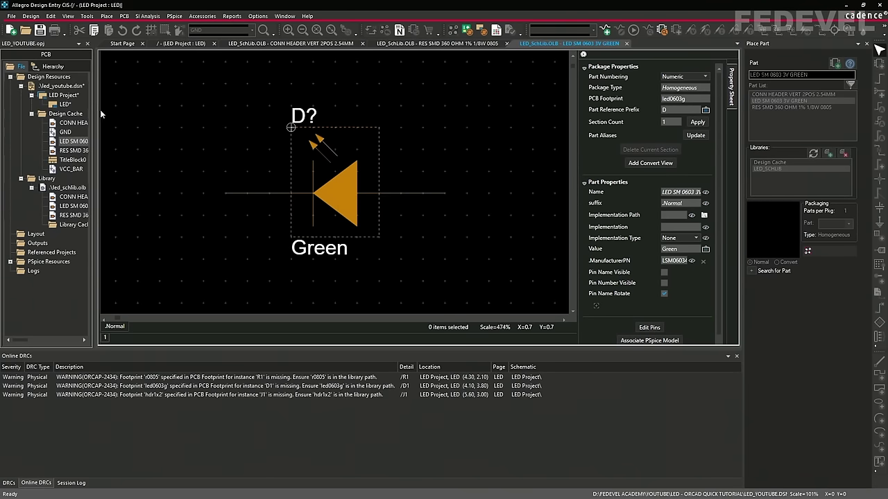
# Return to the LED schematic page and rotate D1 a full turn to place its reference and Green value beside the symbol
pyautogui.doubleClick(67, 104)
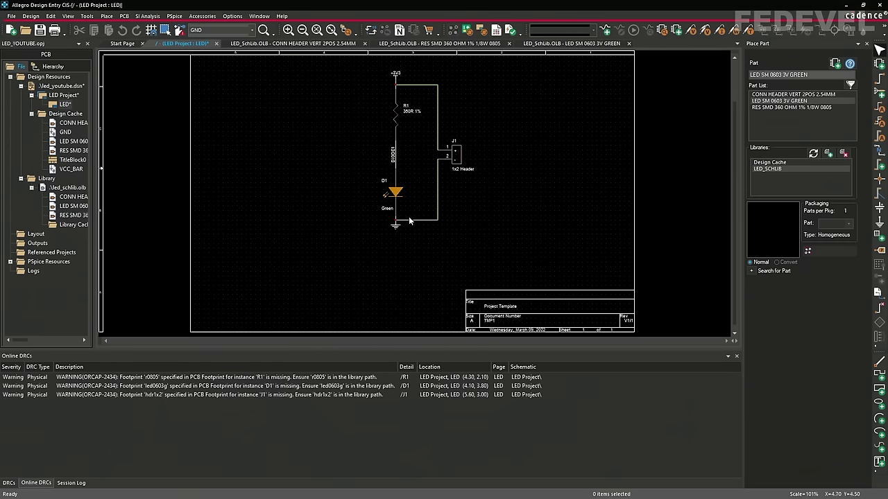
pyautogui.keyDown('ctrl'); pyautogui.scroll(2, 416, 200); pyautogui.keyUp('ctrl')
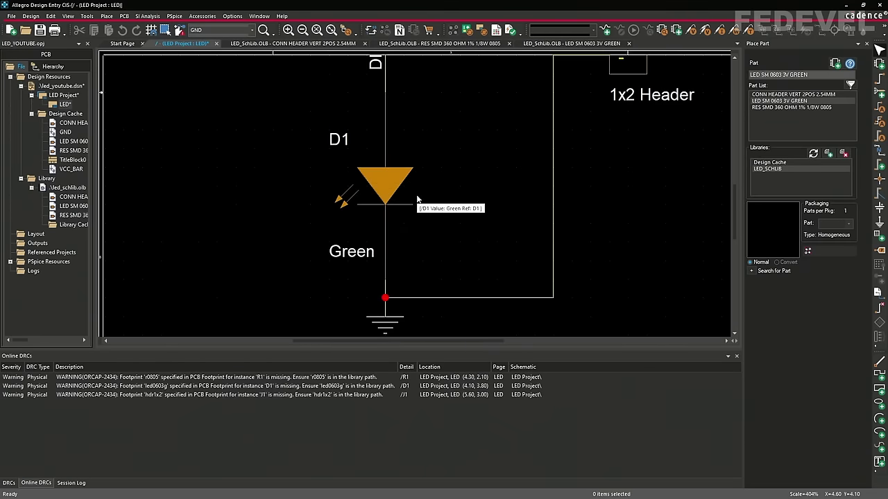
pyautogui.click(393, 183)
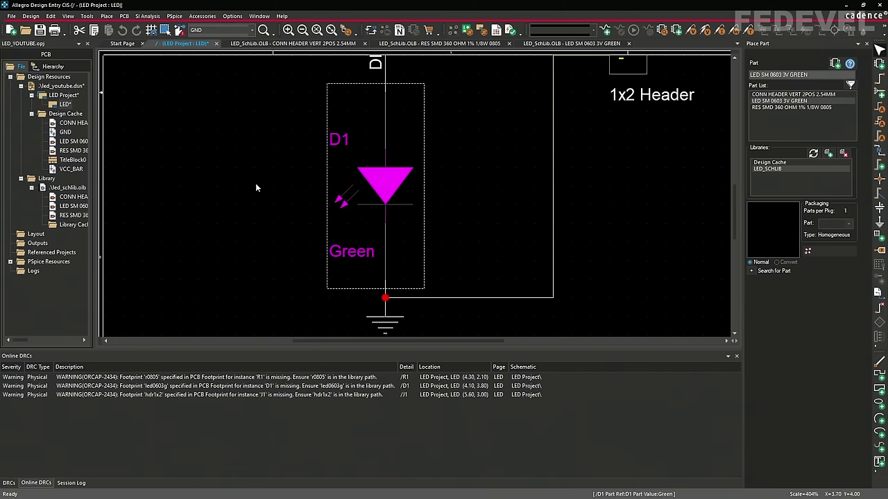
pyautogui.press('r')
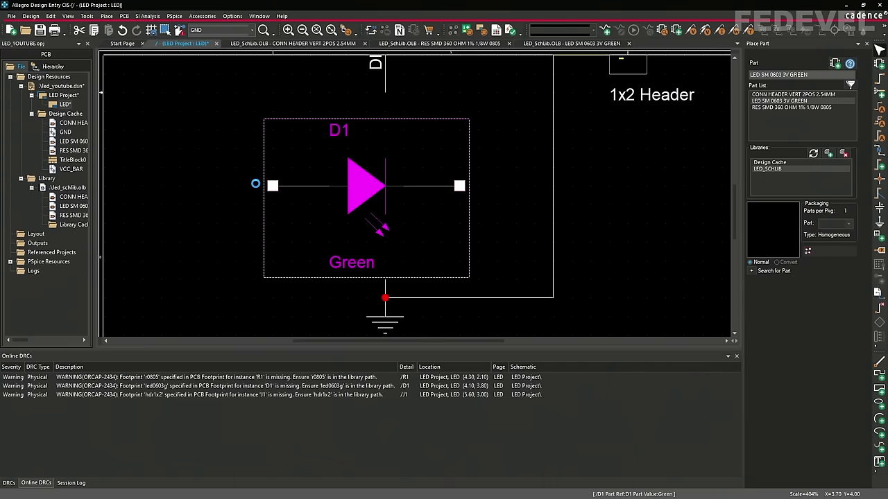
pyautogui.press('r')
pyautogui.press('r')
pyautogui.press('r')
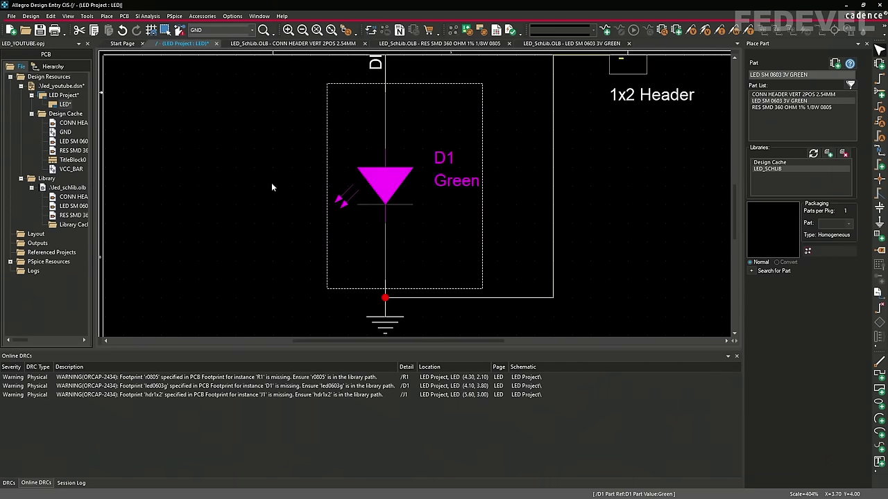
pyautogui.click(276, 104)
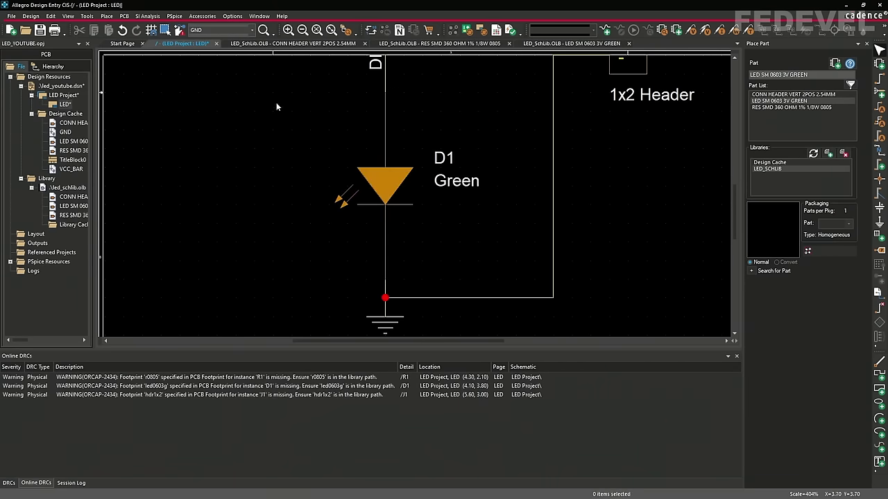
# Save the LED schematic and annotate the entire design to reset all part references to "?", agreeing to save
pyautogui.click(331, 30)
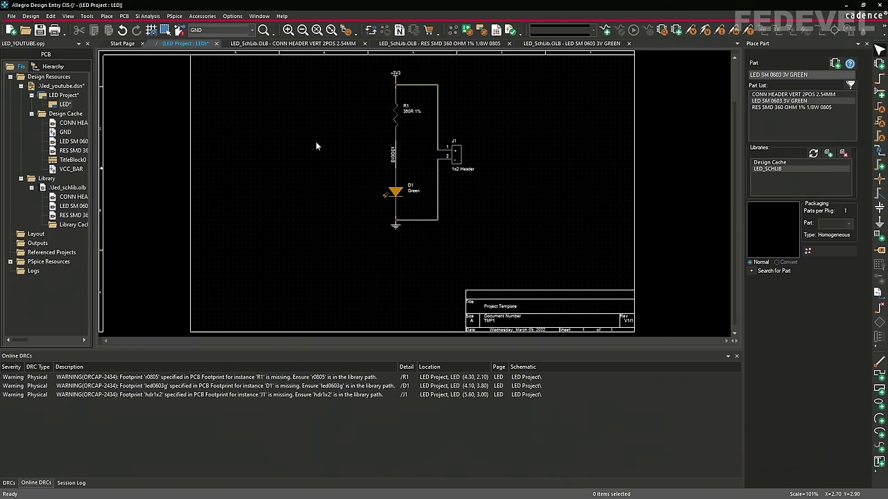
pyautogui.hotkey('ctrl', 's')
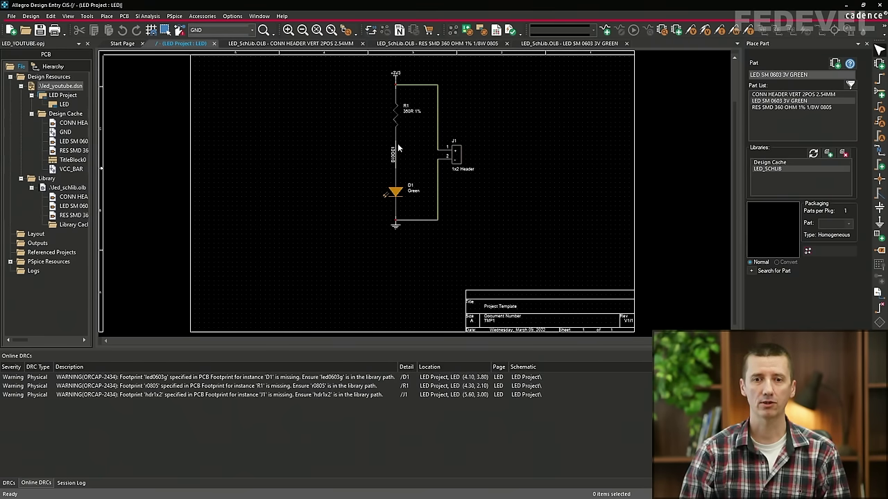
pyautogui.keyDown('ctrl'); pyautogui.scroll(2, 416, 197); pyautogui.keyUp('ctrl')
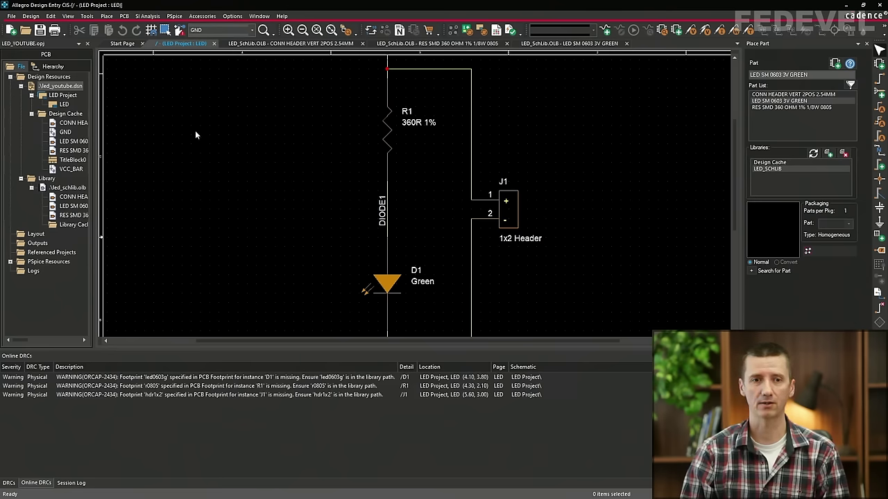
pyautogui.rightClick(59, 86)
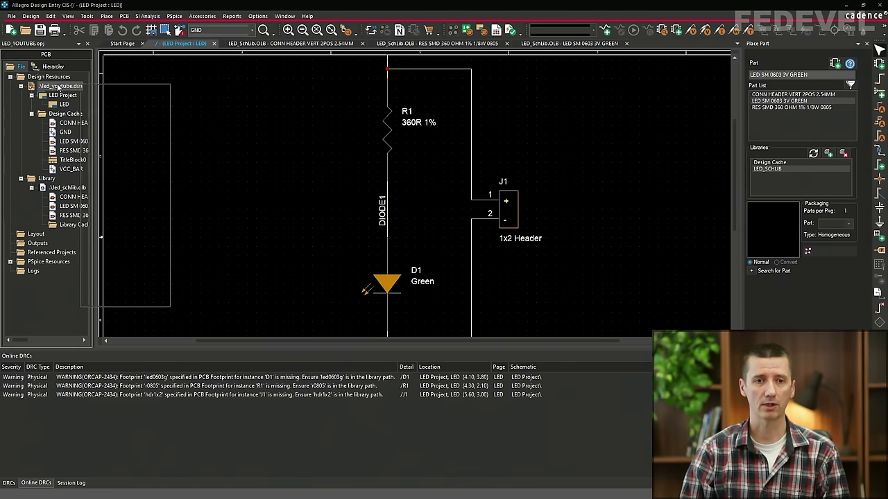
pyautogui.click(104, 91)
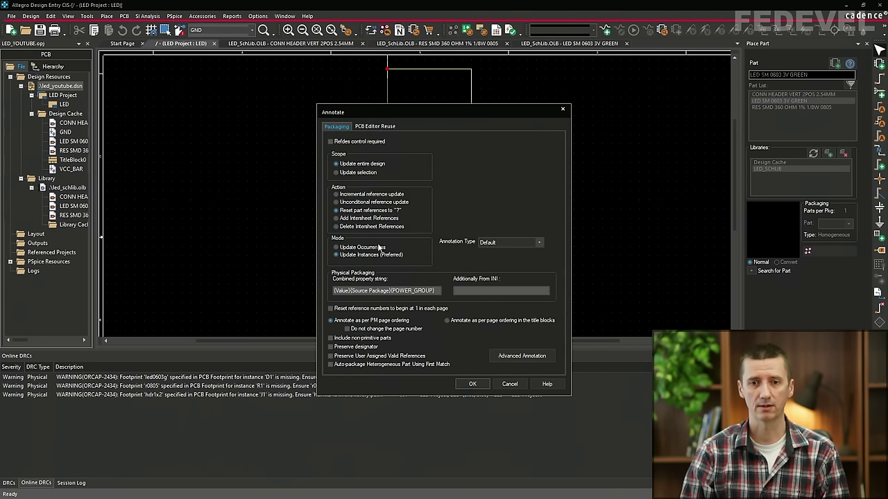
pyautogui.click(468, 384)
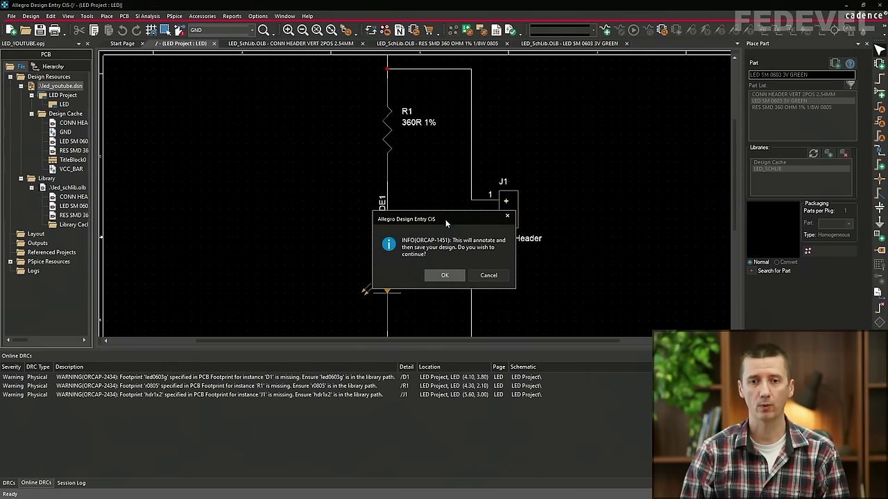
pyautogui.moveTo(446, 219); pyautogui.dragTo(265, 146)
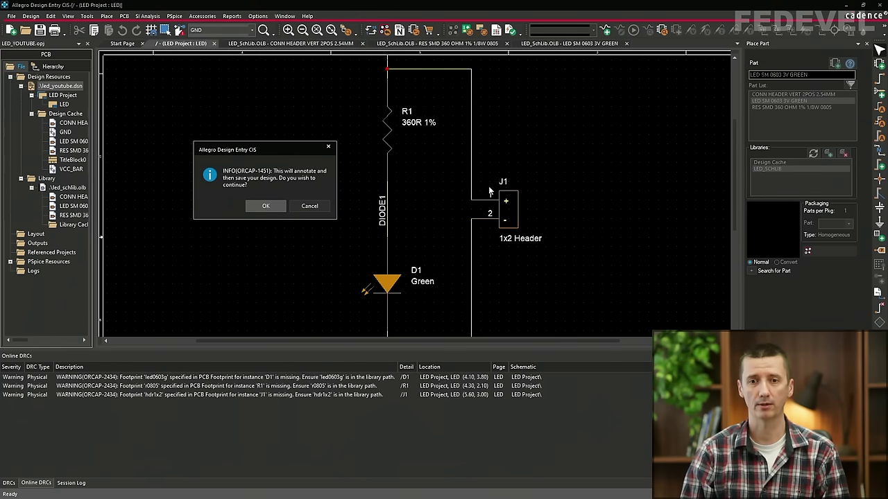
pyautogui.click(264, 207)
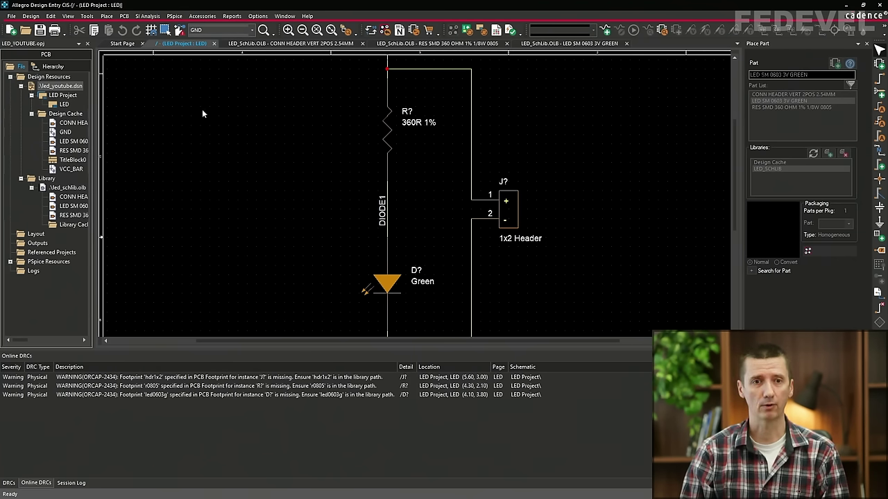
# Annotate the entire design again to number the resistor, header and LED references, agreeing to save the design
pyautogui.rightClick(77, 88)
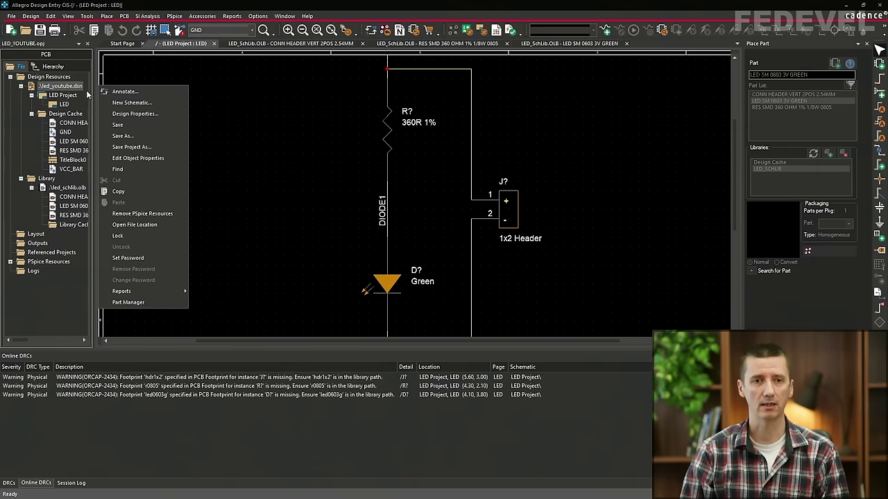
pyautogui.click(128, 92)
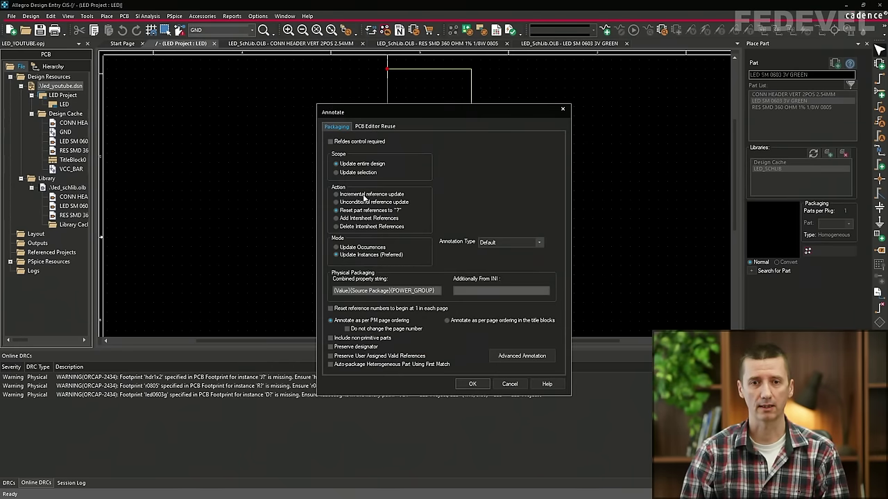
pyautogui.click(472, 384)
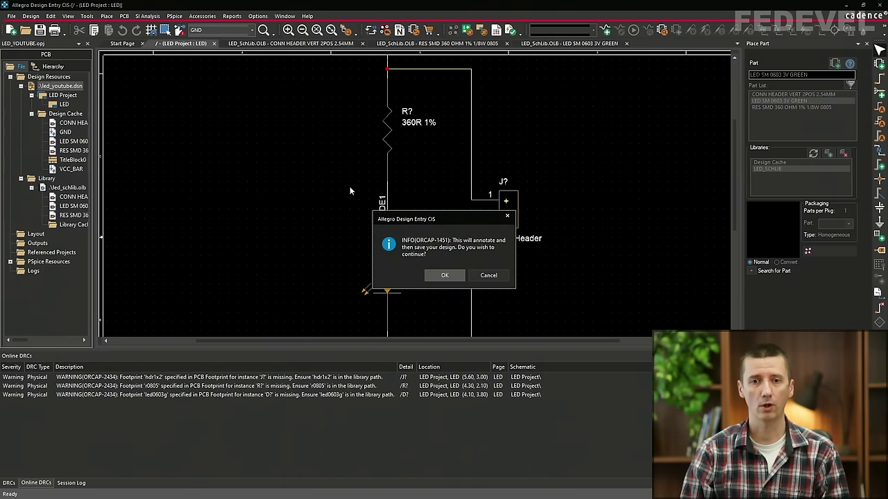
pyautogui.moveTo(430, 219); pyautogui.dragTo(252, 148)
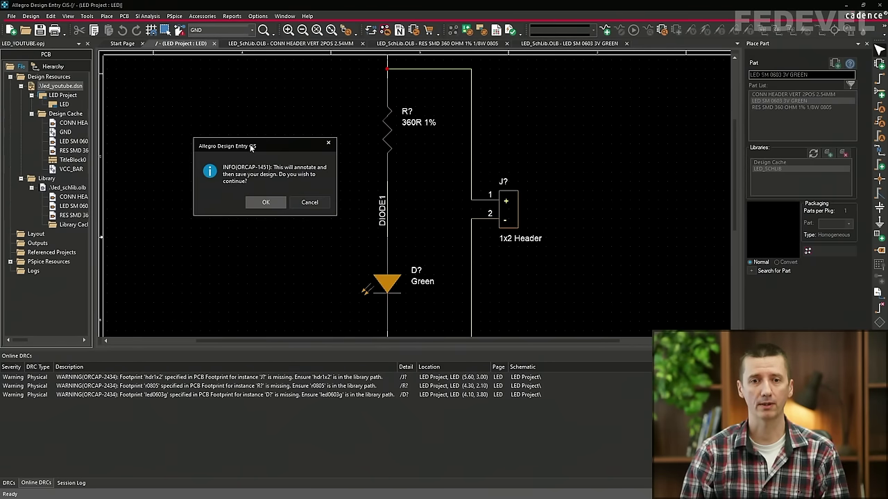
pyautogui.click(263, 203)
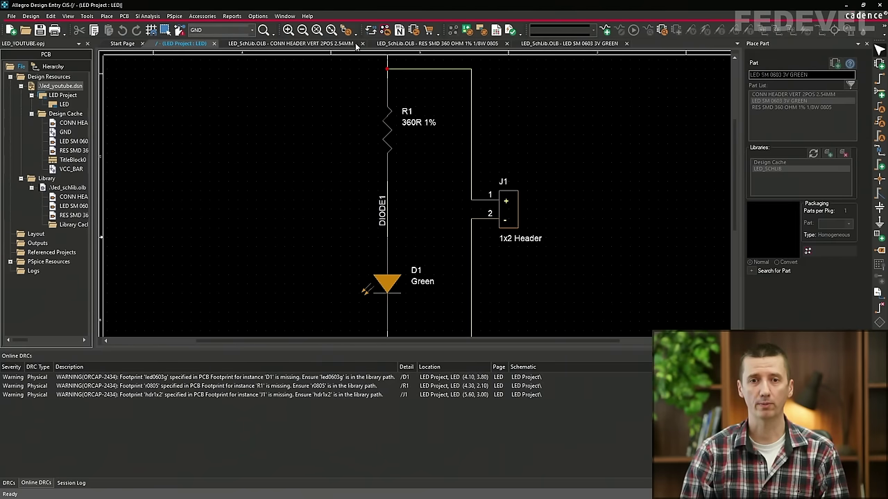
pyautogui.click(332, 30)
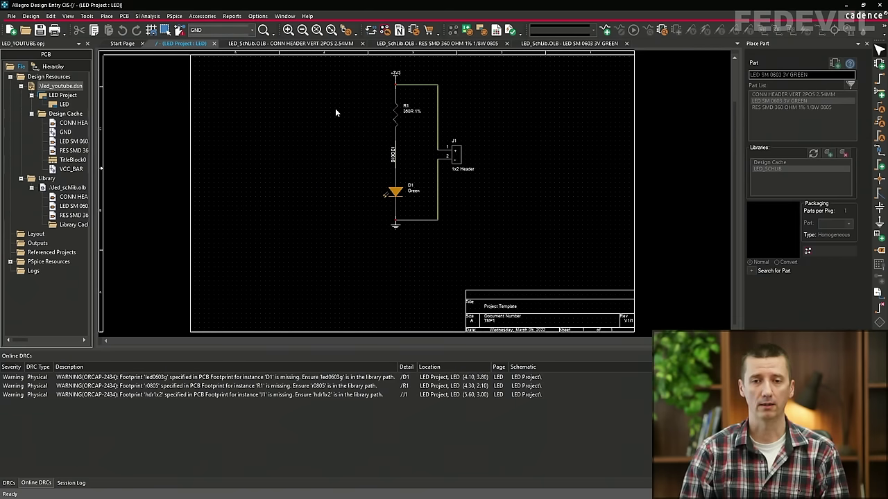
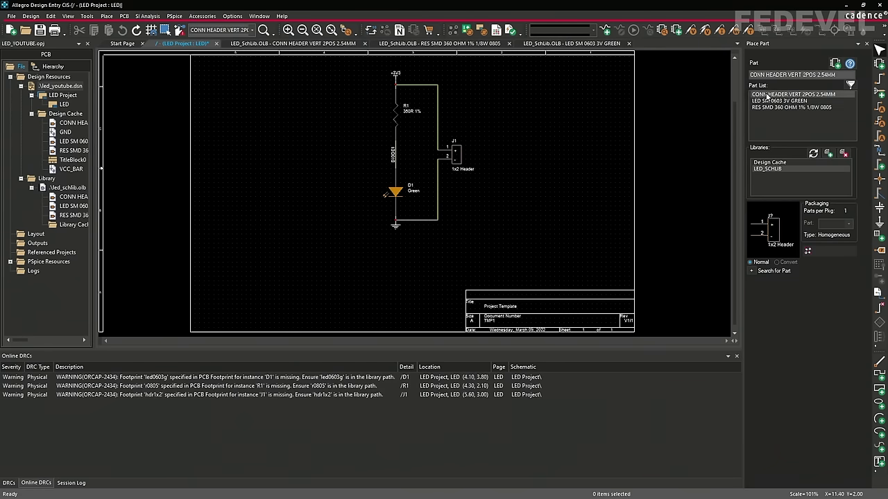
# Place a trial CONN HEADER VERT 2POS 2.54MM part in the empty area beside the circuit and undo the placement
pyautogui.doubleClick(767, 97)
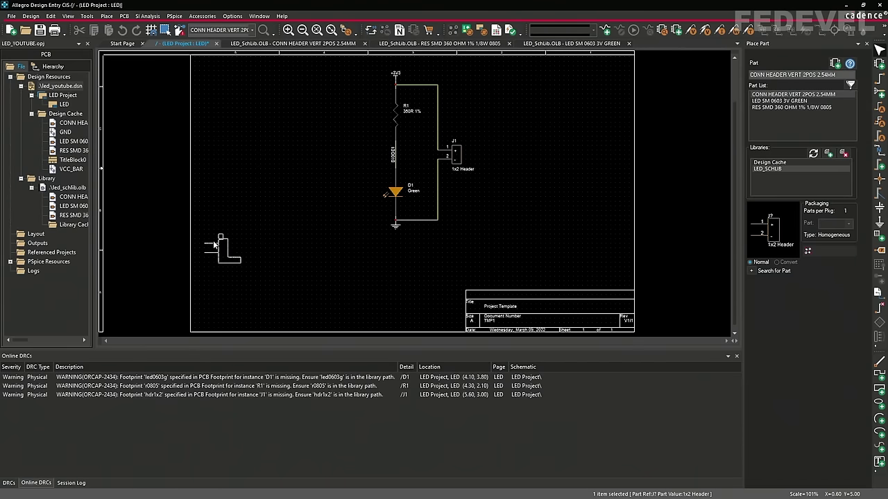
pyautogui.click(267, 257)
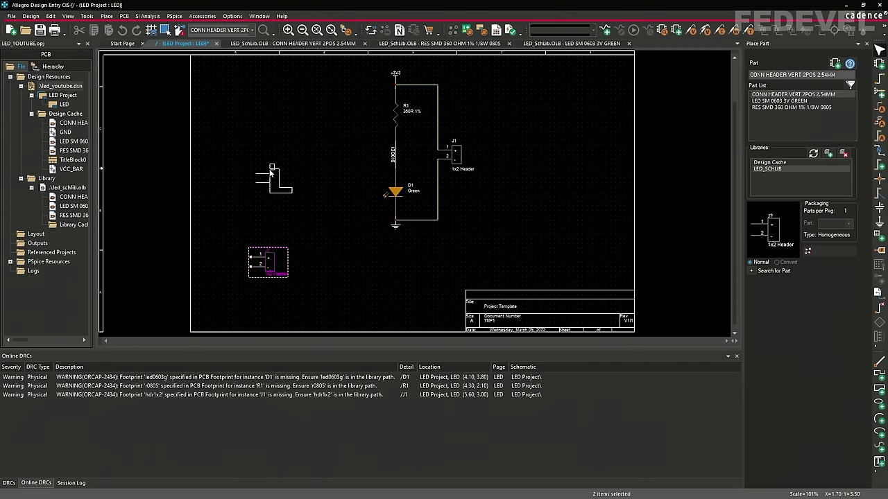
pyautogui.press('Escape')
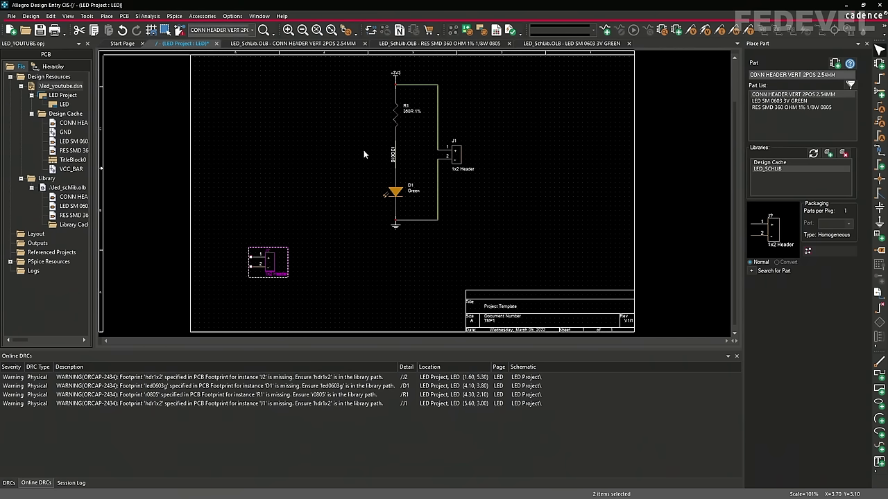
pyautogui.click(304, 181)
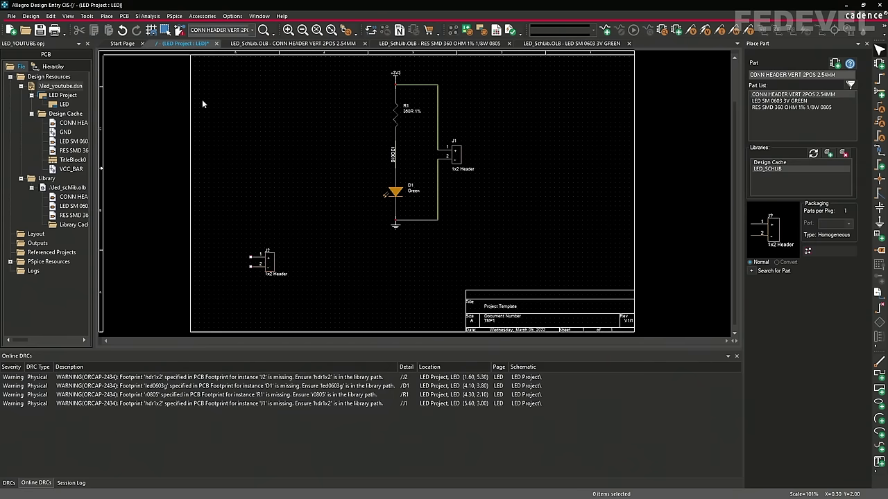
pyautogui.click(122, 32)
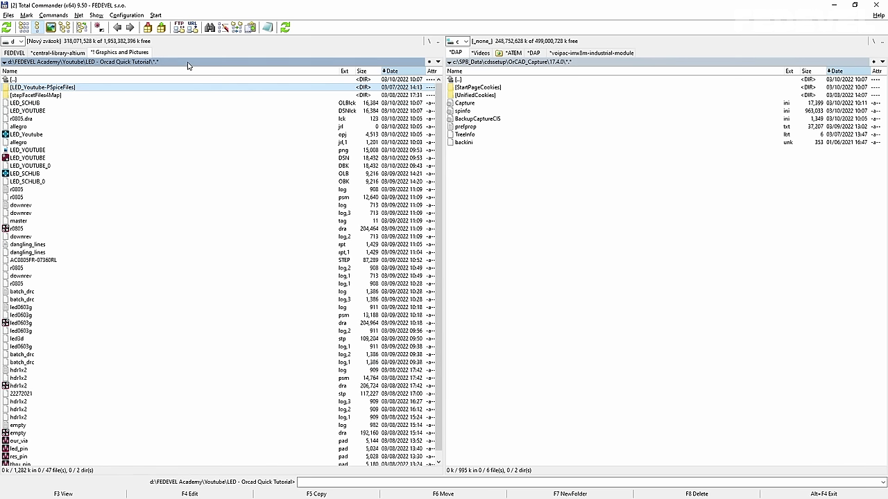
# Switch to Total Commander, copy the path of the LED - Orcad Quick Tutorial folder and select the Capture.ini file
pyautogui.click(188, 61)
pyautogui.hotkey('ctrl', 'c')
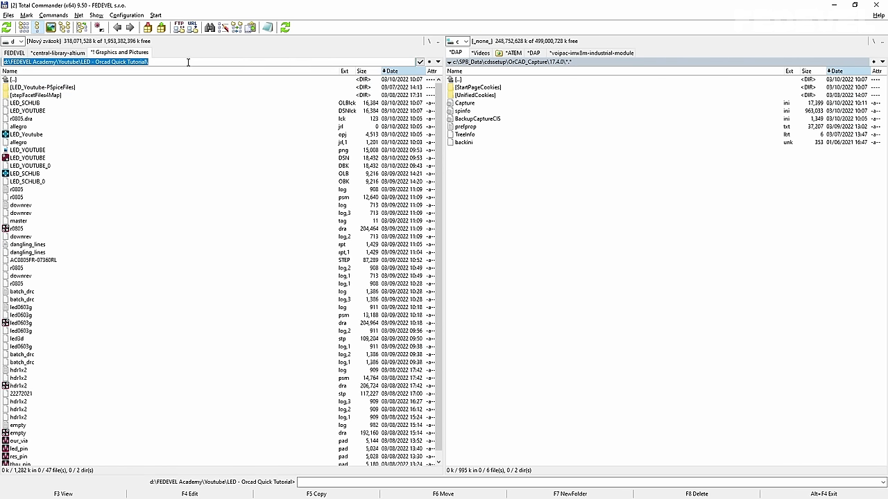
pyautogui.click(466, 104)
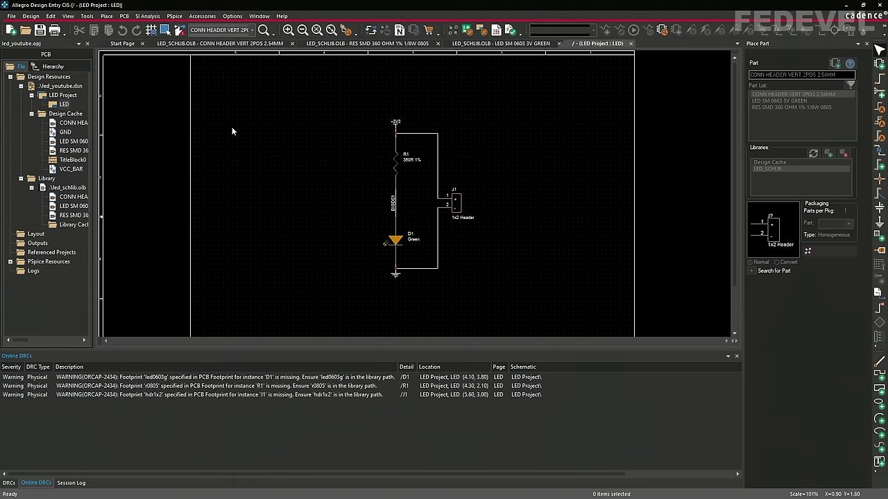
# Highlight the INI file location in the Allegro Design Entry CIS session log and return to Total Commander
pyautogui.click(69, 483)
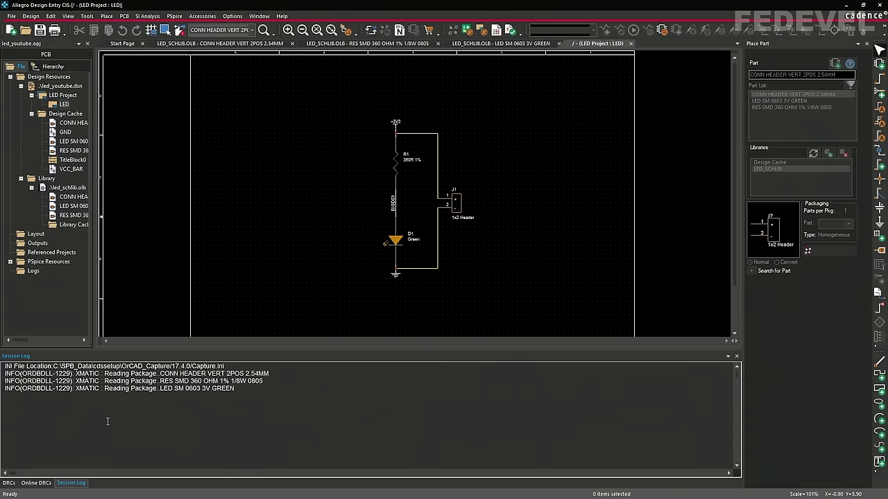
pyautogui.moveTo(224, 366); pyautogui.dragTo(4, 366)
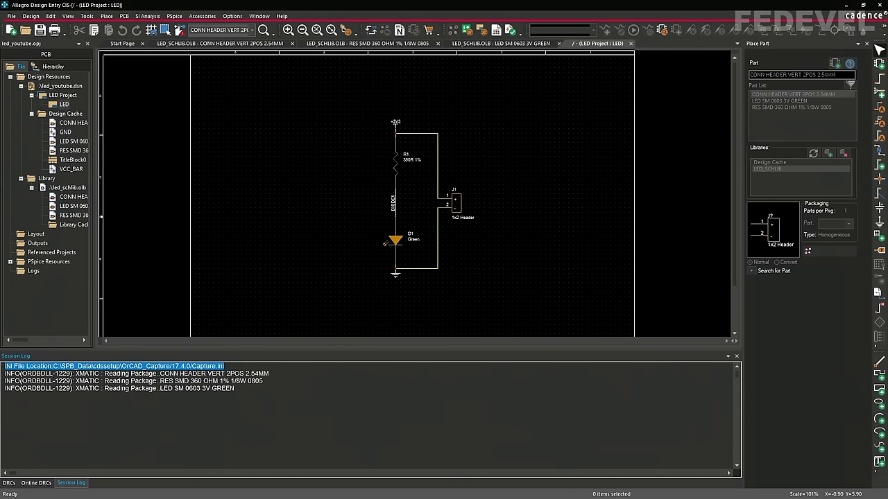
pyautogui.hotkey('alt', 'Tab')
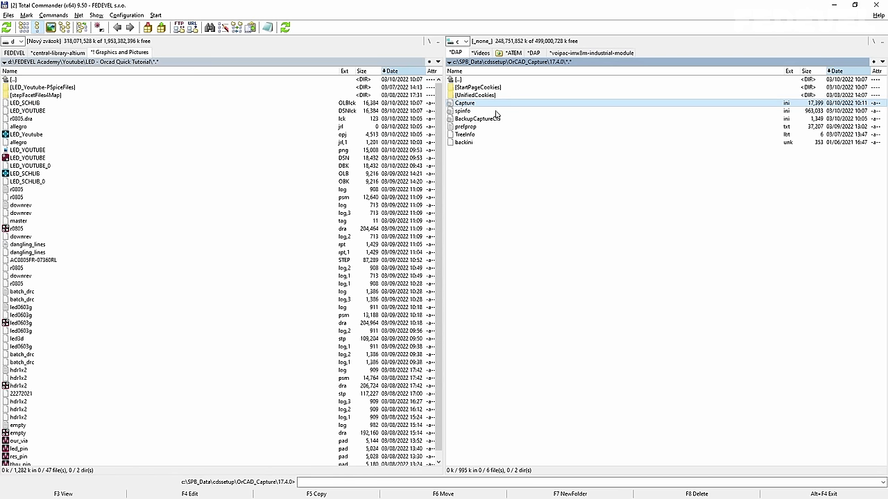
# Open Capture.ini for editing and add the line Dir2=. at the end of the [Allegro Footprints] section
pyautogui.press('F4')
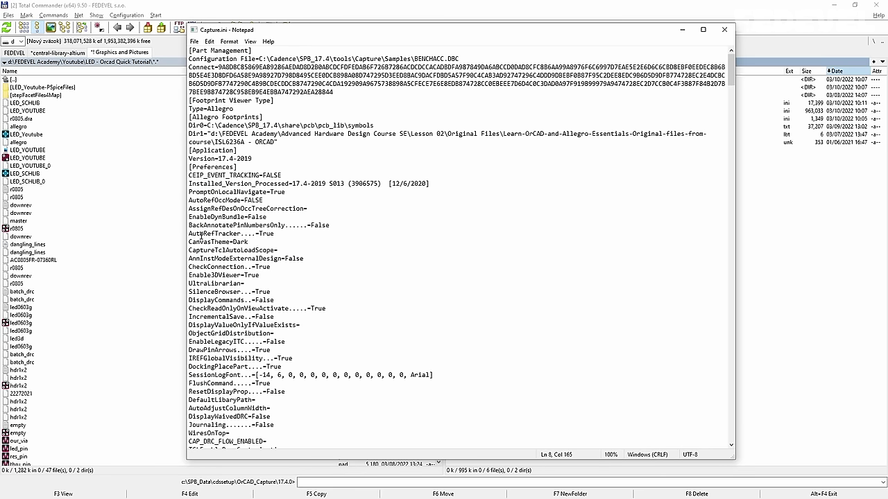
pyautogui.press('Return')
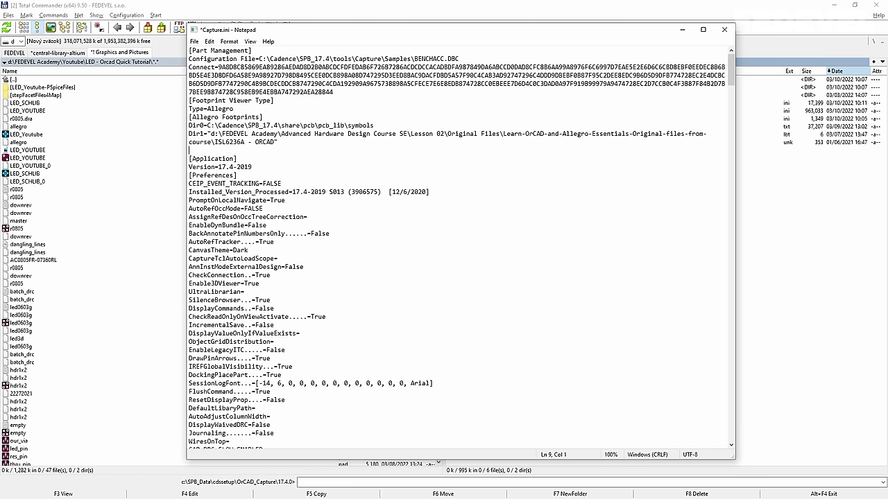
pyautogui.write('Dir')
pyautogui.press('Up')
pyautogui.write('2=.')
pyautogui.press('Return')
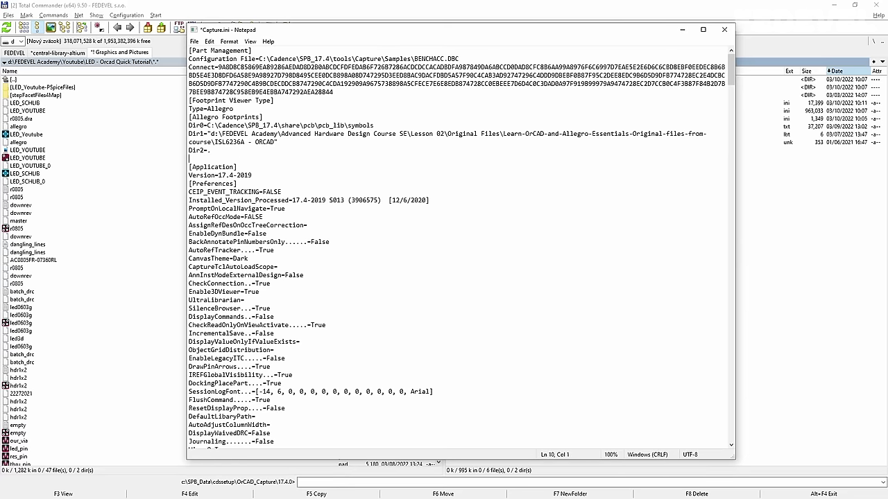
# Add Dir3="d:\FEDEVEL Academy\Youtube\LED - Orcad Quick Tutorial" below Dir2, and close Capture.ini with the changes saved
pyautogui.write('Dir3="')
pyautogui.hotkey('ctrl', 'v')
pyautogui.press('BackSpace')
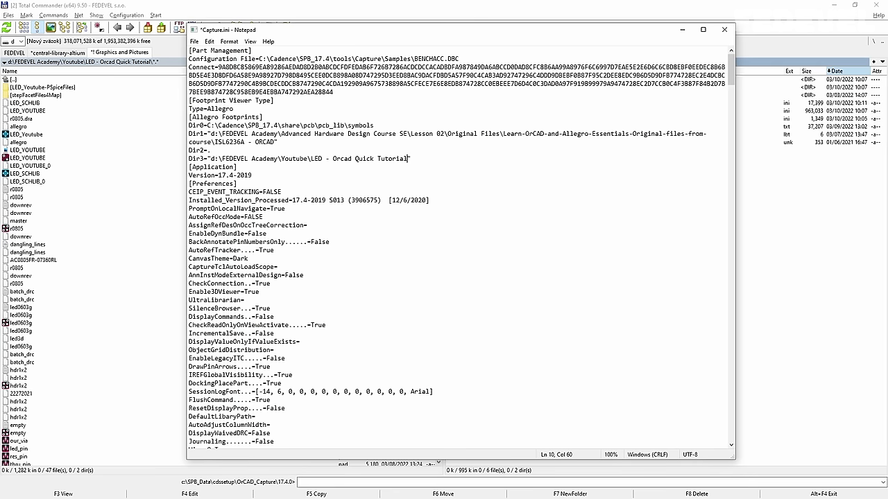
pyautogui.click(724, 29)
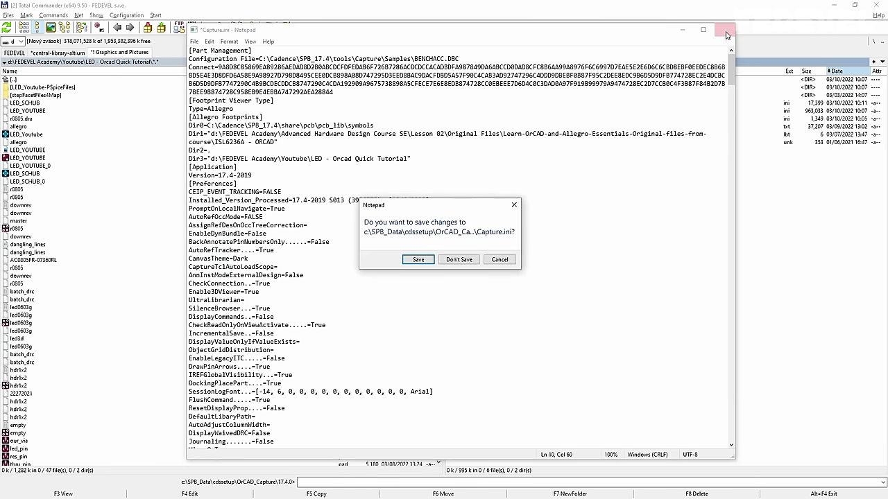
pyautogui.click(420, 259)
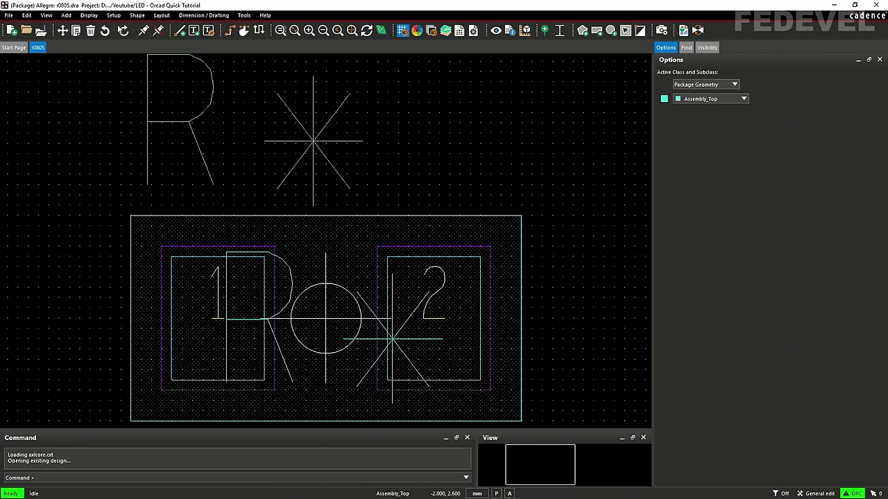
# In the user preferences' library paths, add the LED - Orcad Quick Tutorial folder to the padpath directories
pyautogui.click(114, 16)
pyautogui.click(140, 169)
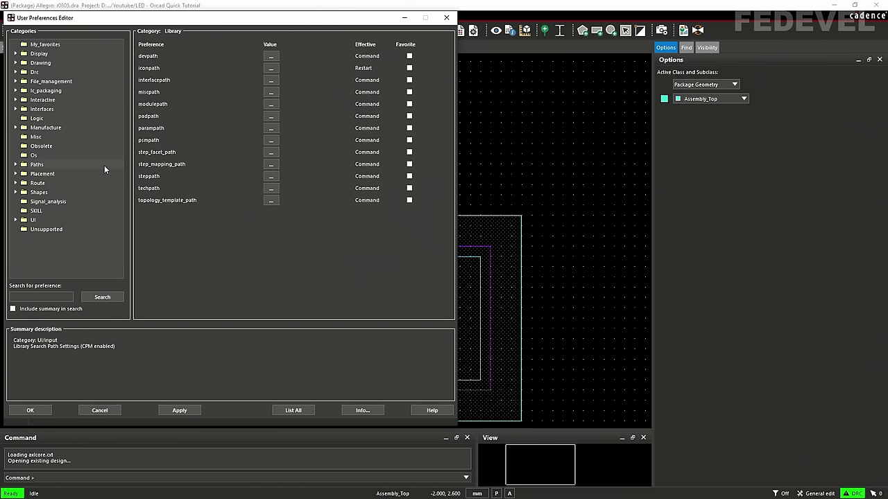
pyautogui.click(17, 164)
pyautogui.click(44, 194)
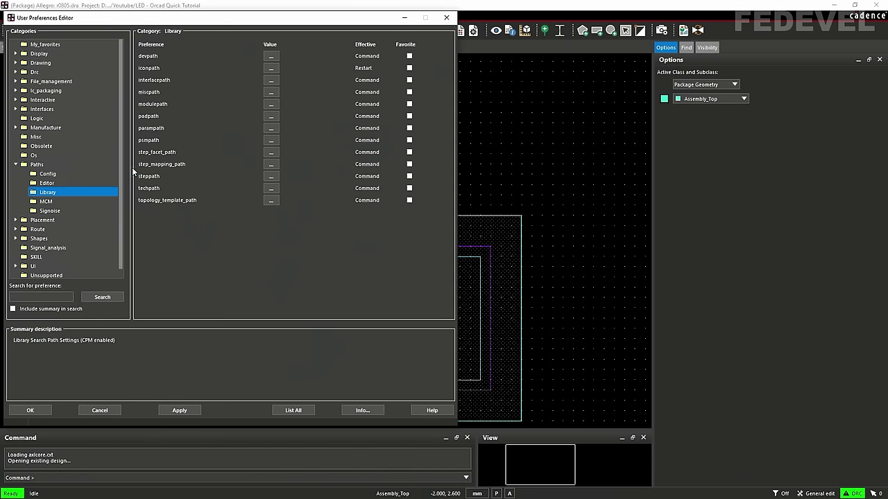
pyautogui.click(269, 117)
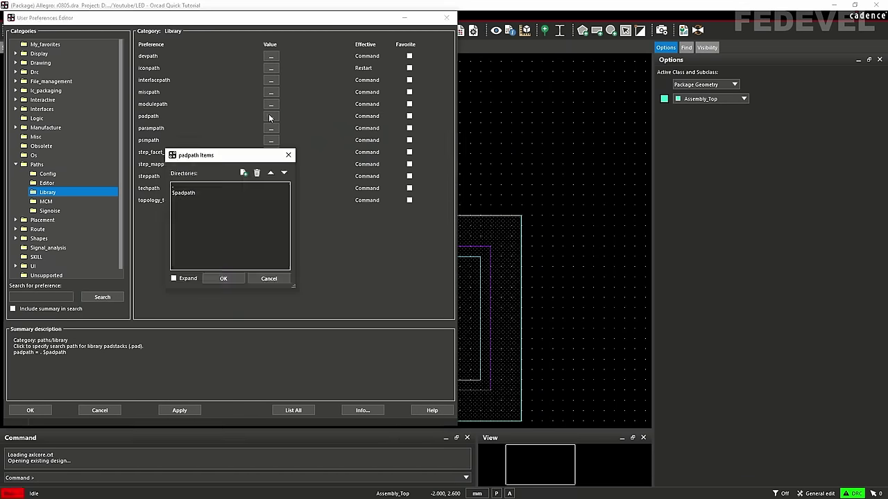
pyautogui.click(243, 173)
pyautogui.click(284, 199)
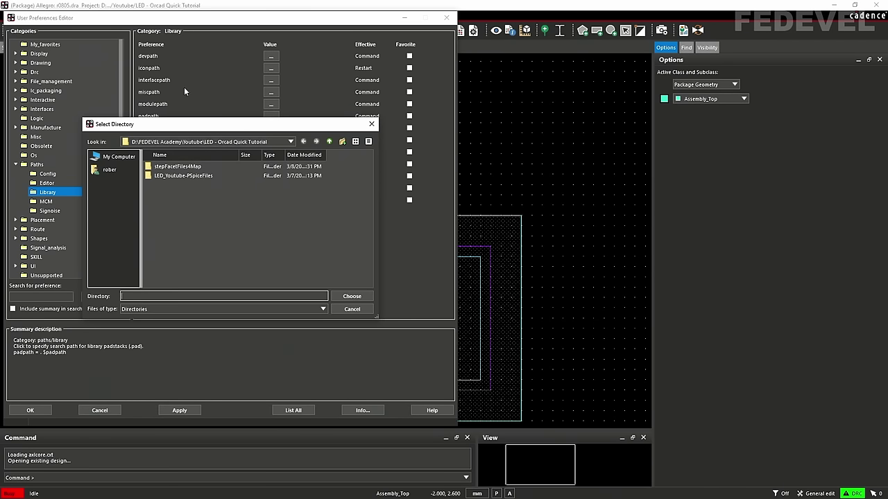
pyautogui.click(350, 297)
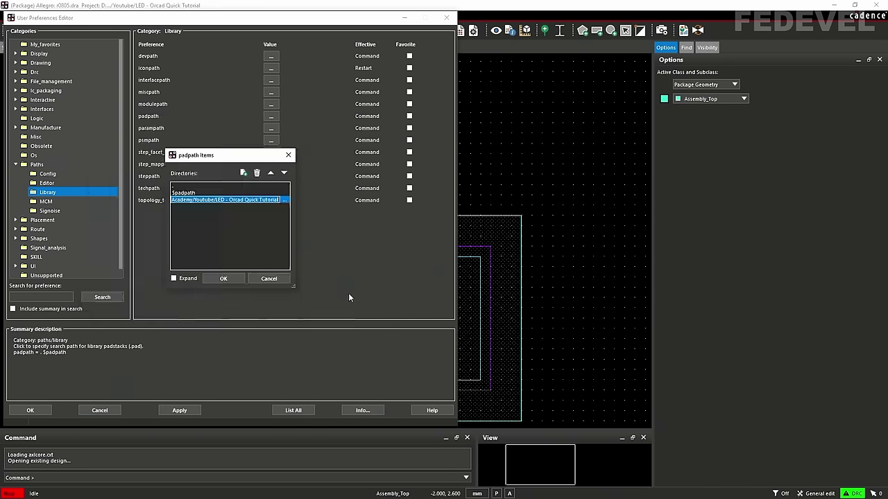
pyautogui.click(223, 279)
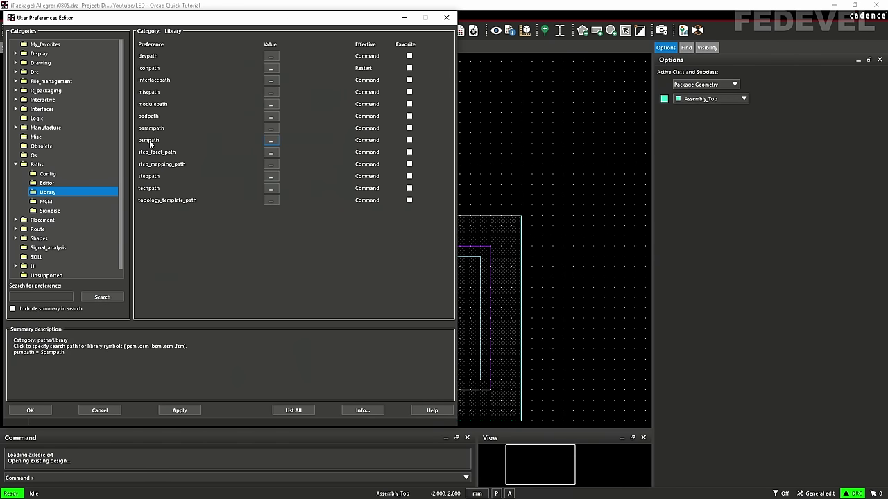
# Add the current directory (.) above $psmpath and the LED - Orcad Quick Tutorial folder below it in psmpath, and save the preferences
pyautogui.click(266, 142)
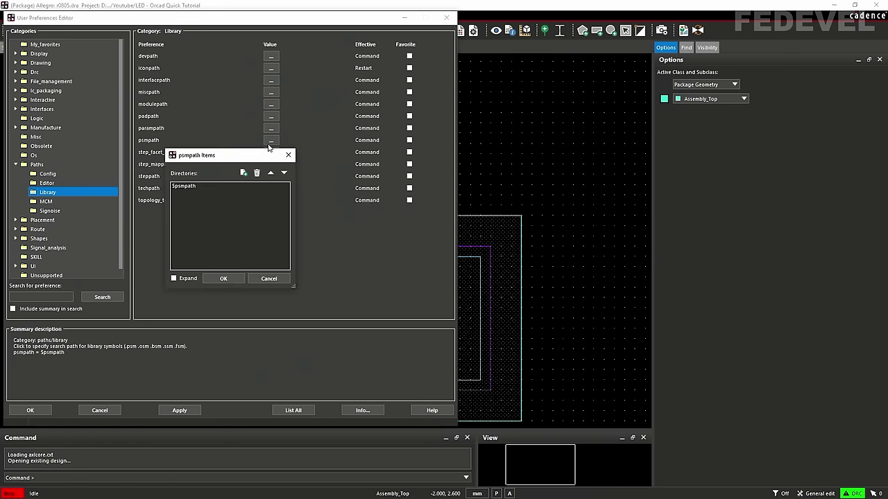
pyautogui.click(245, 172)
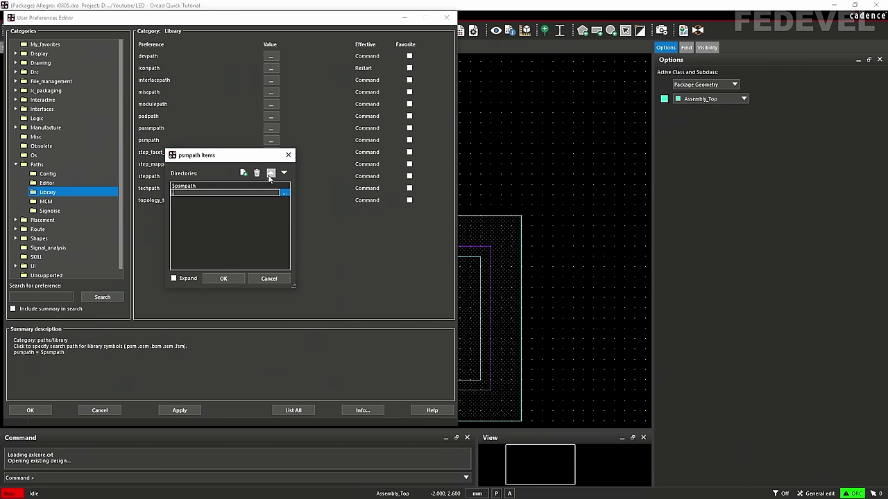
pyautogui.click(270, 173)
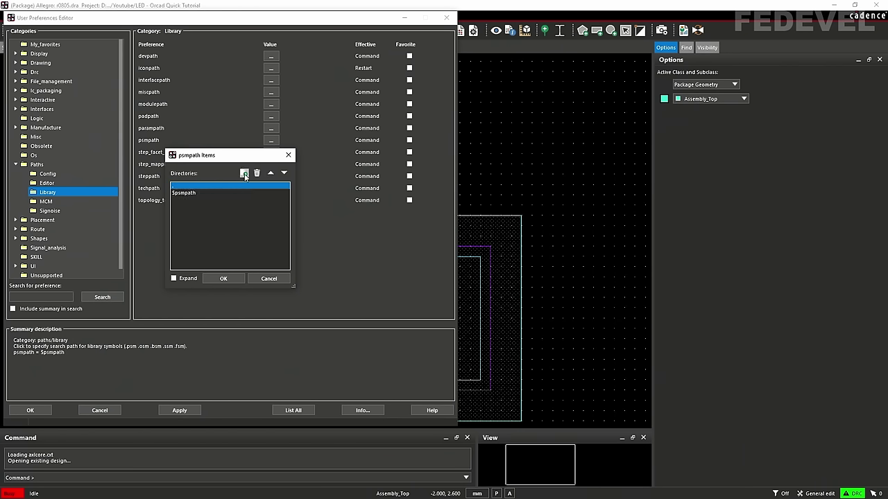
pyautogui.click(243, 173)
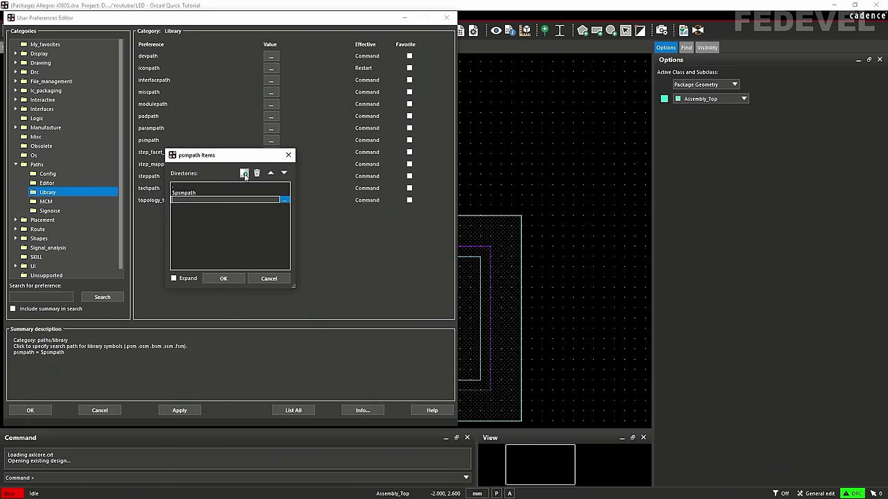
pyautogui.click(283, 201)
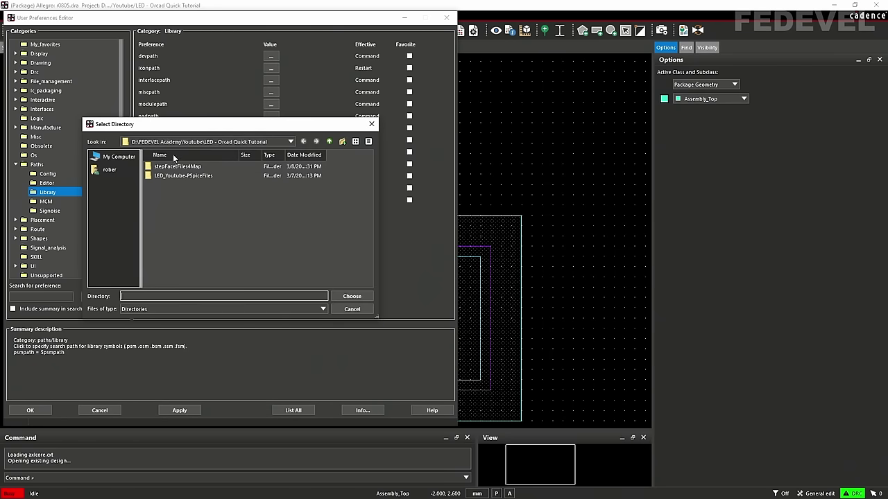
pyautogui.click(353, 297)
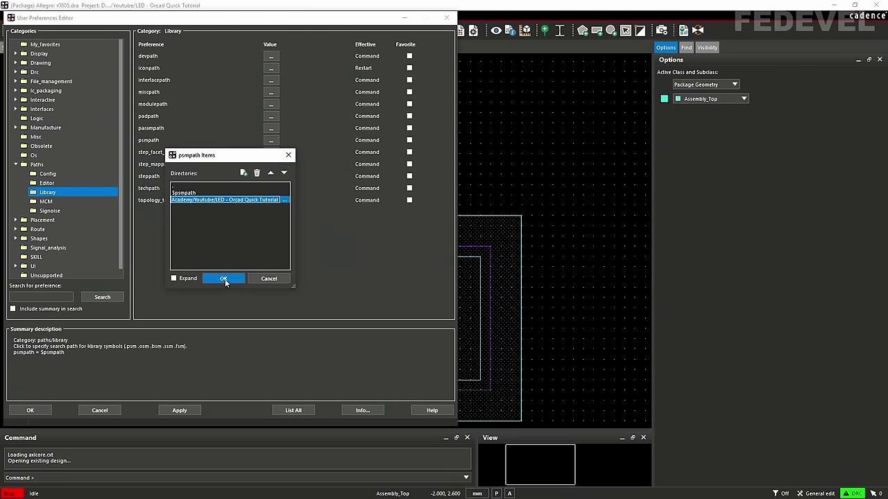
pyautogui.click(224, 281)
pyautogui.click(37, 412)
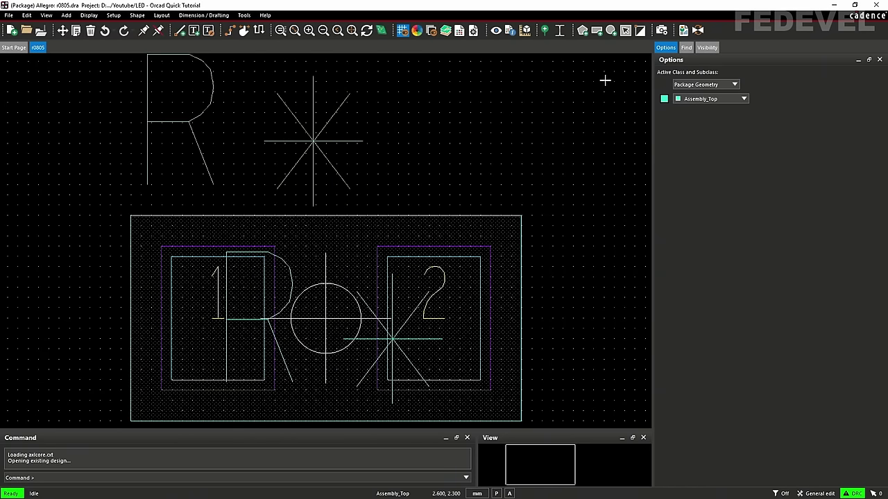
# Close the footprint editor, restart Allegro Design Entry CIS and reopen the led_youtube.opj project
pyautogui.click(876, 5)
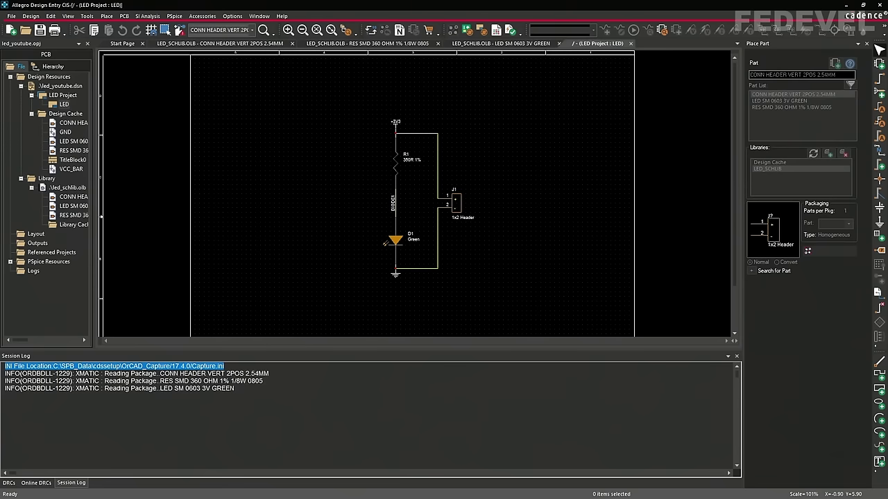
pyautogui.click(880, 5)
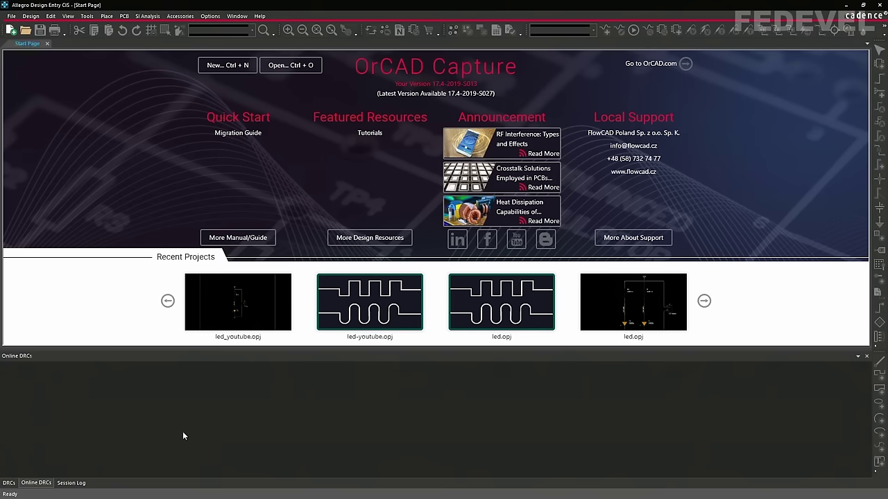
pyautogui.click(235, 312)
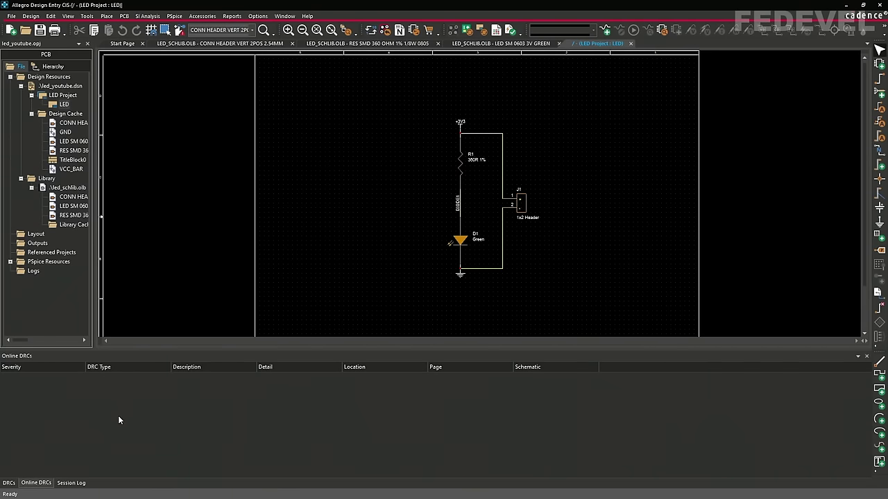
# Place a CONN HEADER VERT 2POS 2.54MM part from LED_SCHLIB beside the LED circuit and undo the placement
pyautogui.click(878, 64)
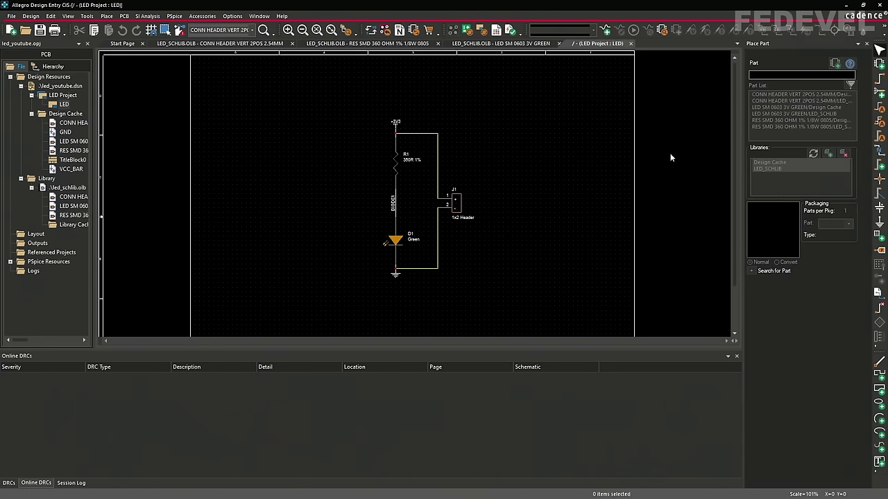
pyautogui.click(774, 170)
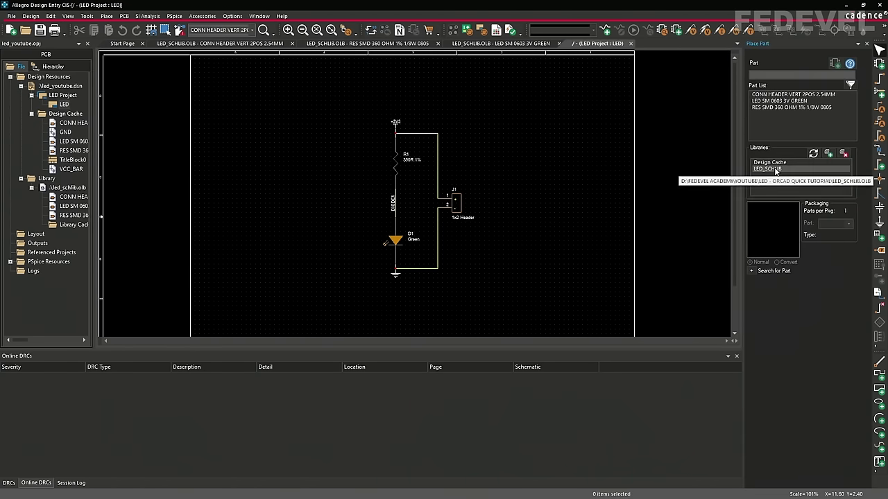
pyautogui.doubleClick(790, 95)
pyautogui.click(273, 194)
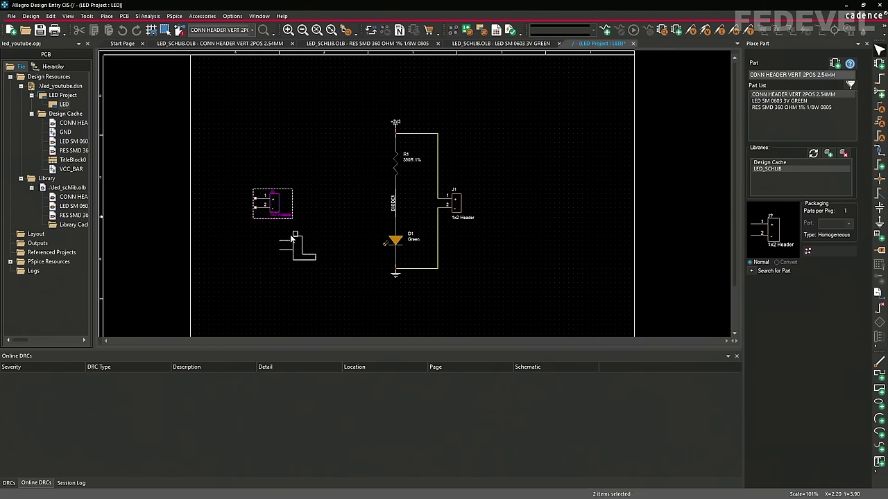
pyautogui.press('Escape')
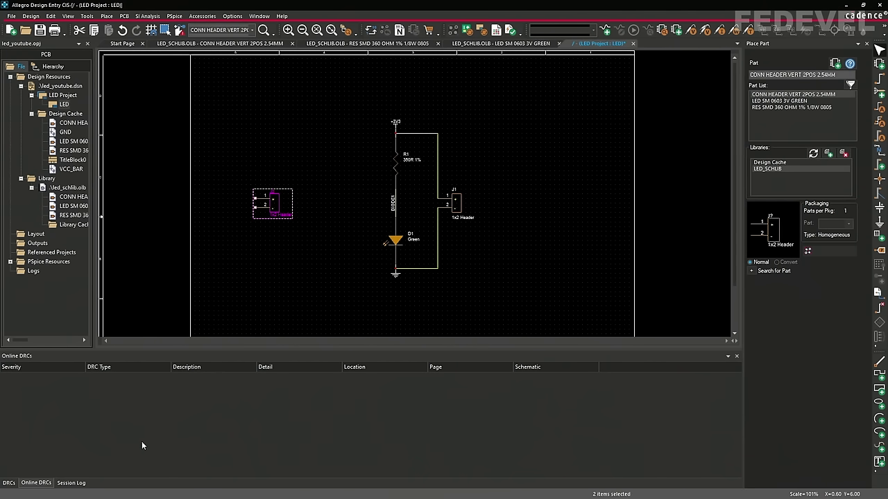
pyautogui.click(258, 284)
pyautogui.hotkey('ctrl', 'z')
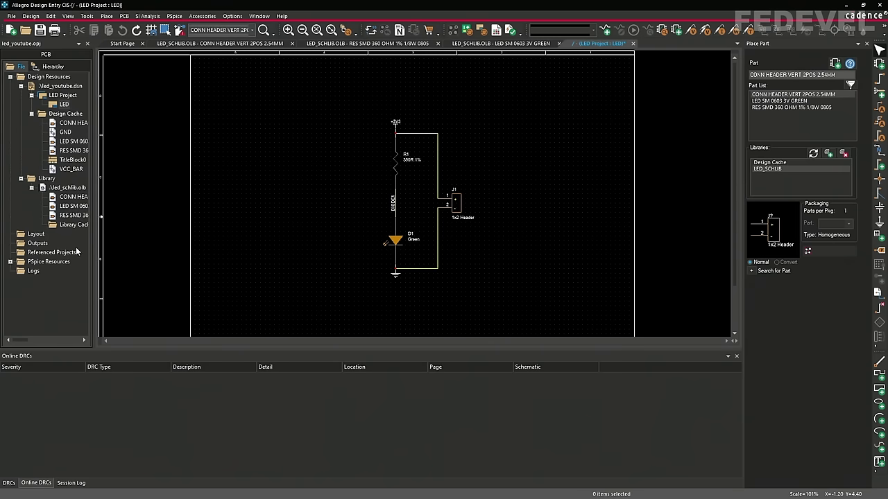
# Save the schematic and run a batch Design Rules Check on led_youtube.dsn with the default options
pyautogui.hotkey('ctrl', 's')
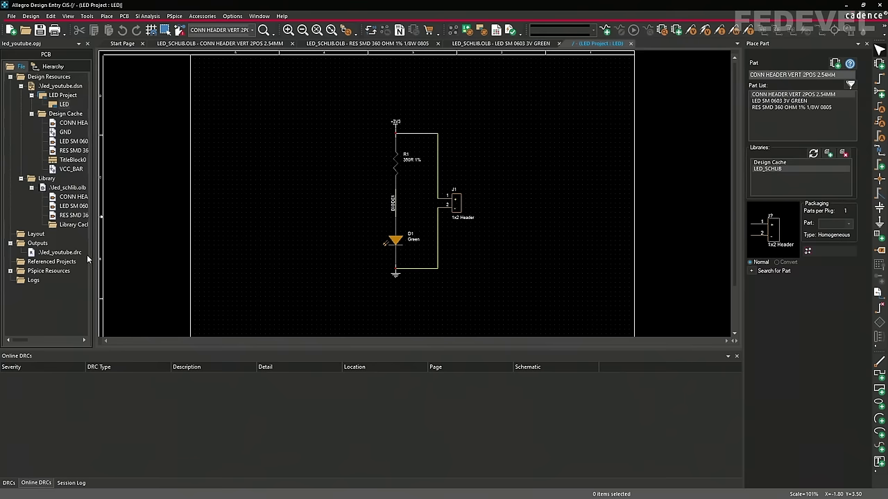
pyautogui.click(66, 86)
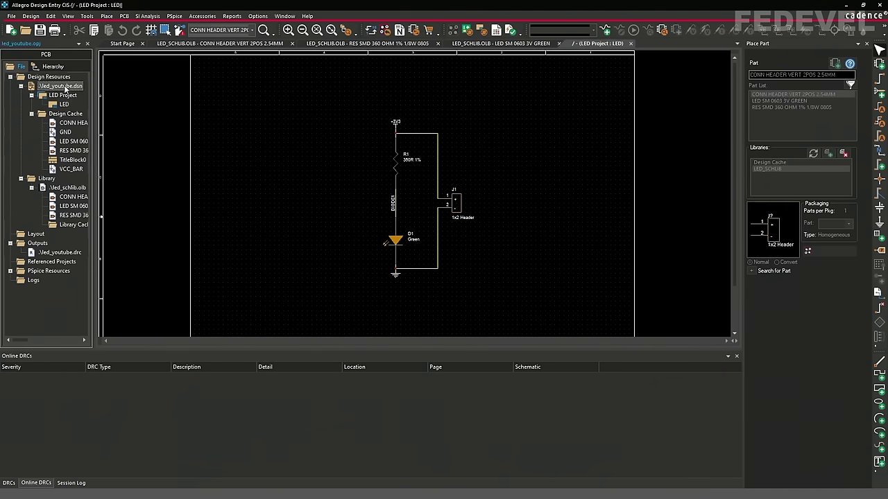
pyautogui.click(125, 17)
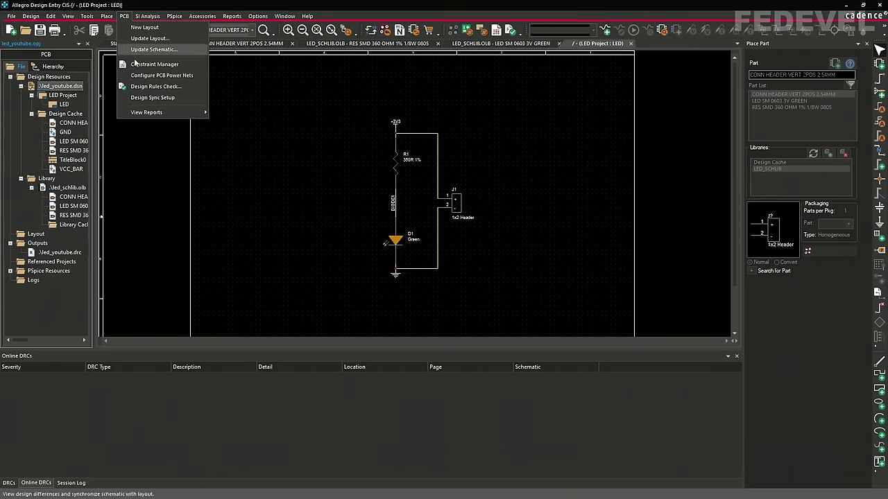
pyautogui.click(163, 88)
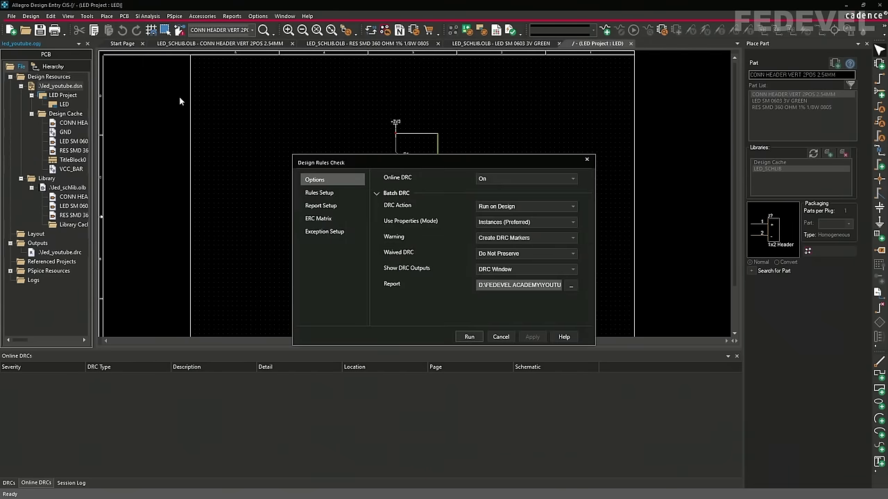
pyautogui.click(470, 338)
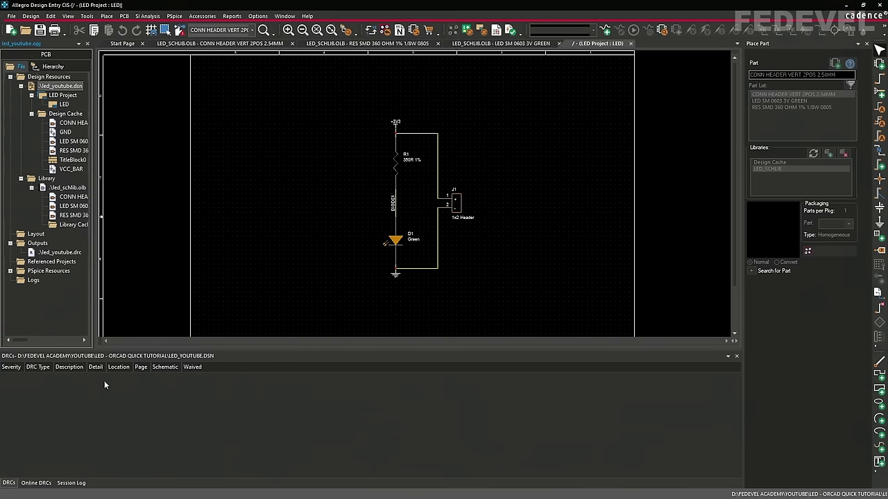
# Examine the online DRC list and the session log for problems reported by the design rules check
pyautogui.click(39, 485)
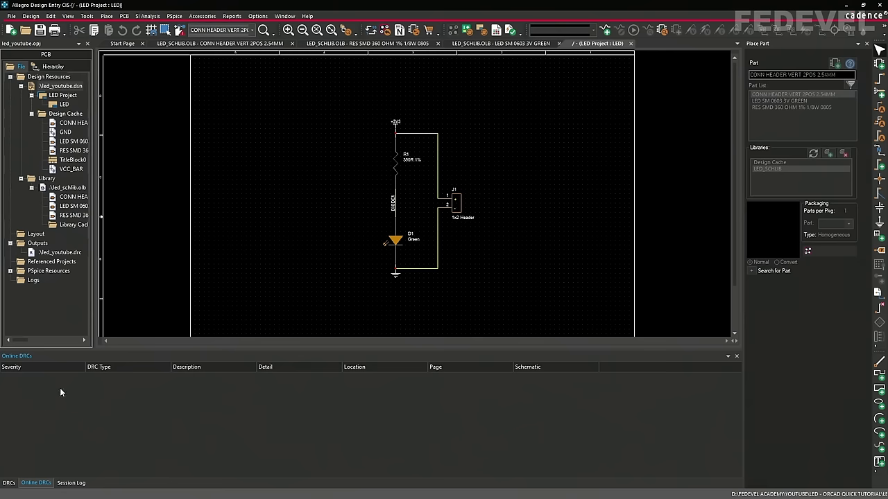
pyautogui.click(72, 483)
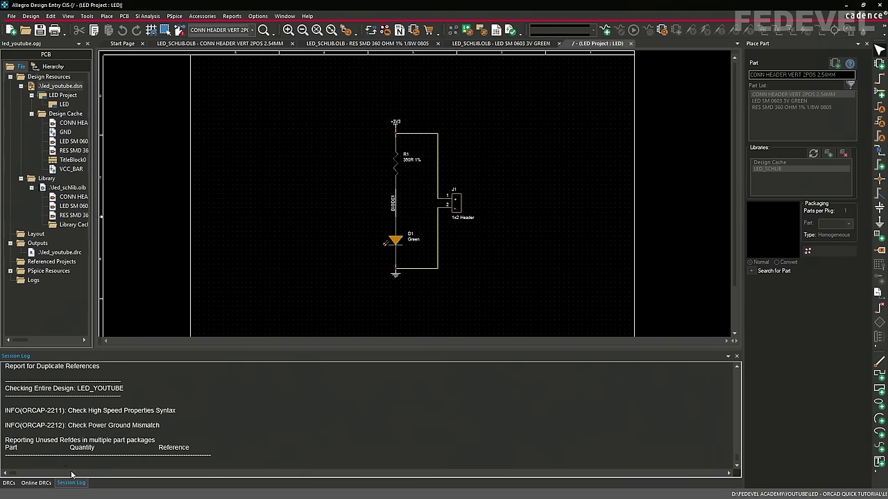
pyautogui.scroll(4, 63, 436)
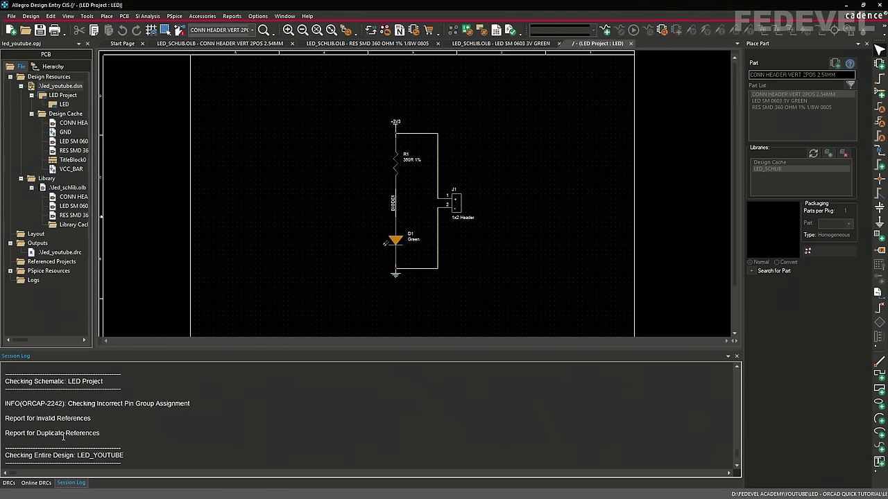
pyautogui.scroll(3, 63, 436)
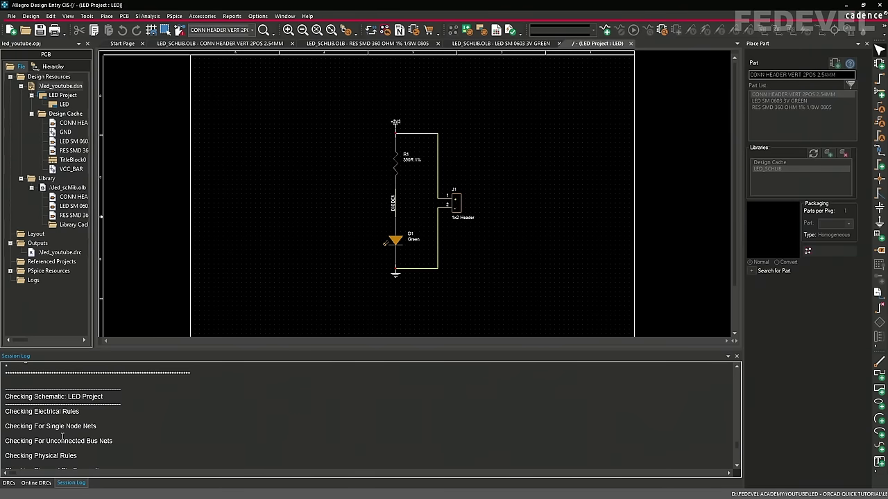
pyautogui.scroll(2, 63, 437)
pyautogui.scroll(-8, 63, 436)
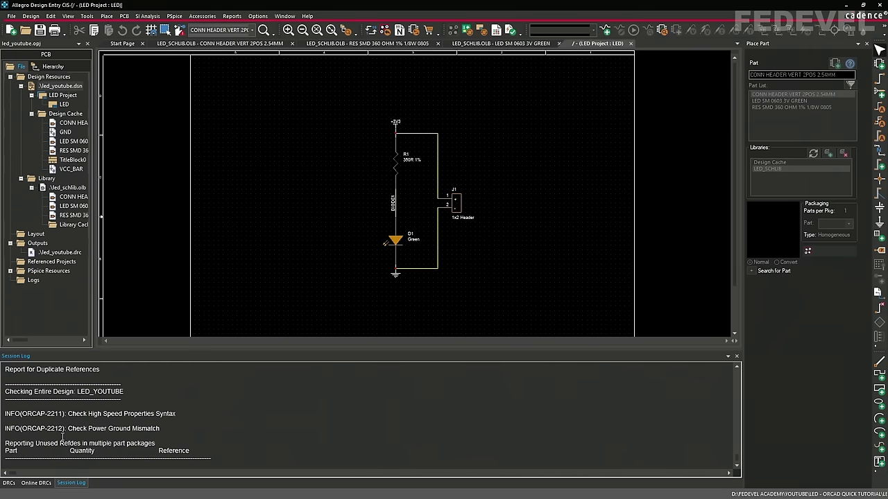
pyautogui.click(34, 483)
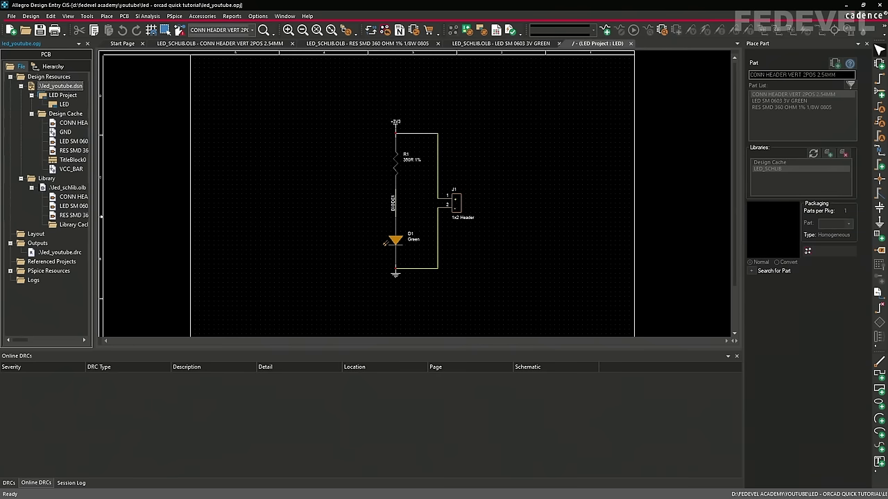
# Create a new PCB layout for the project in the allegro folder with the board file allegro\led_youtube.brd
pyautogui.click(129, 19)
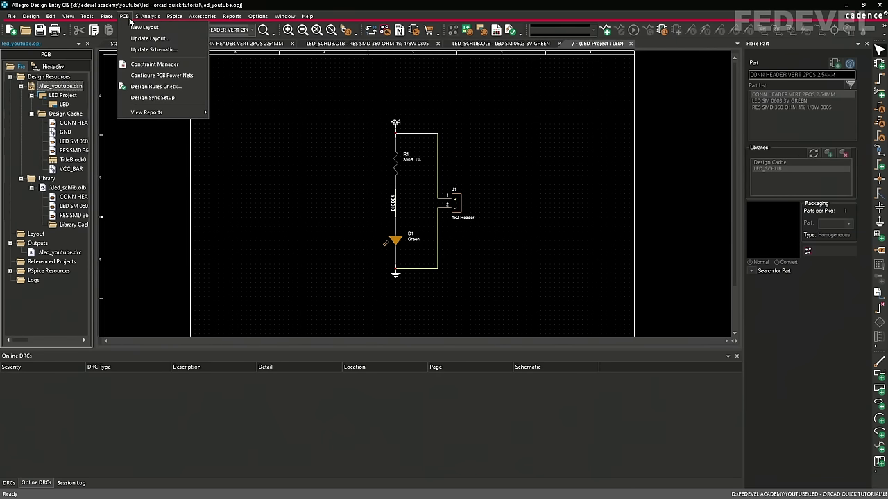
pyautogui.click(170, 28)
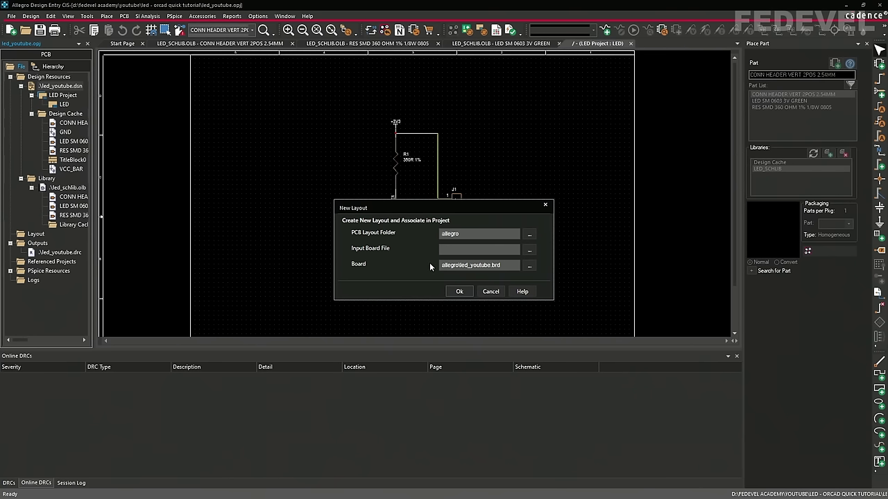
pyautogui.click(460, 292)
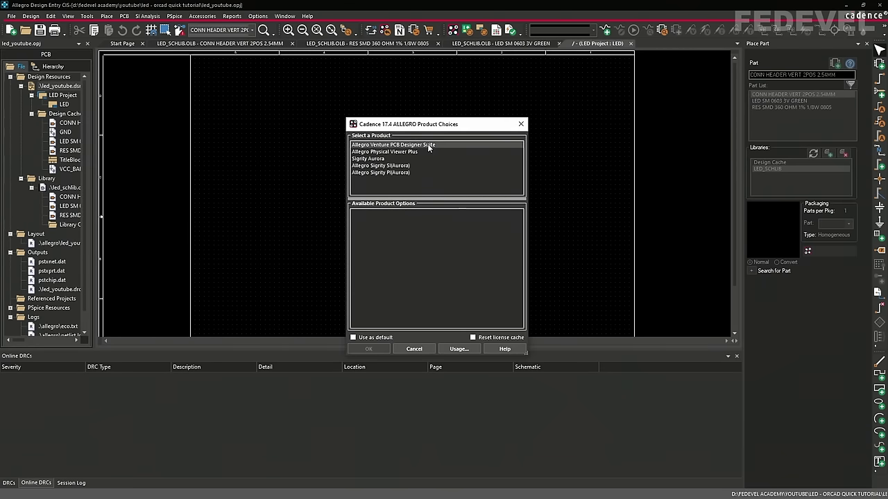
# Open the led_youtube board with the Allegro Venture PCB Designer Suite product, without additional product options
pyautogui.click(425, 146)
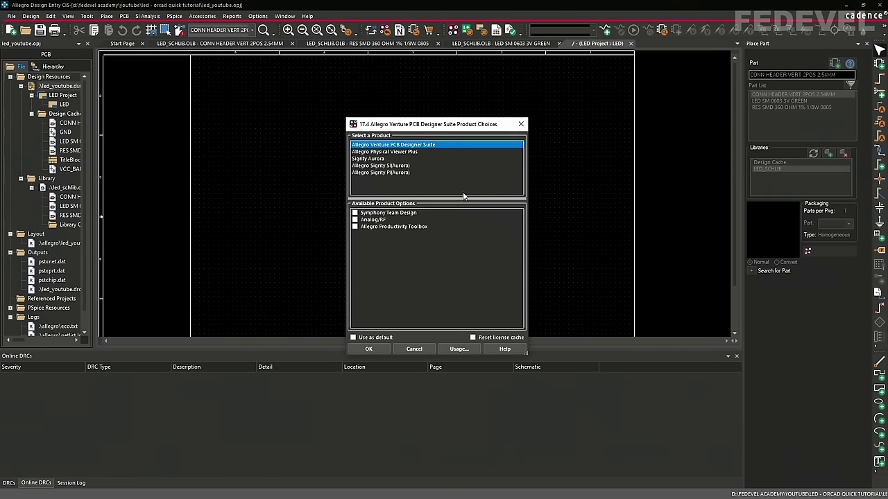
pyautogui.click(370, 350)
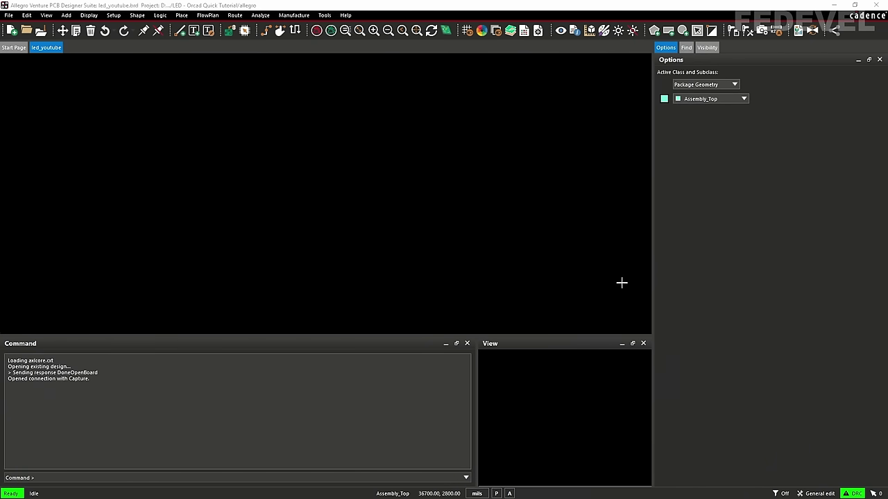
# Change the application mode to Placement Edit to list the project's components, and save the board
pyautogui.click(823, 493)
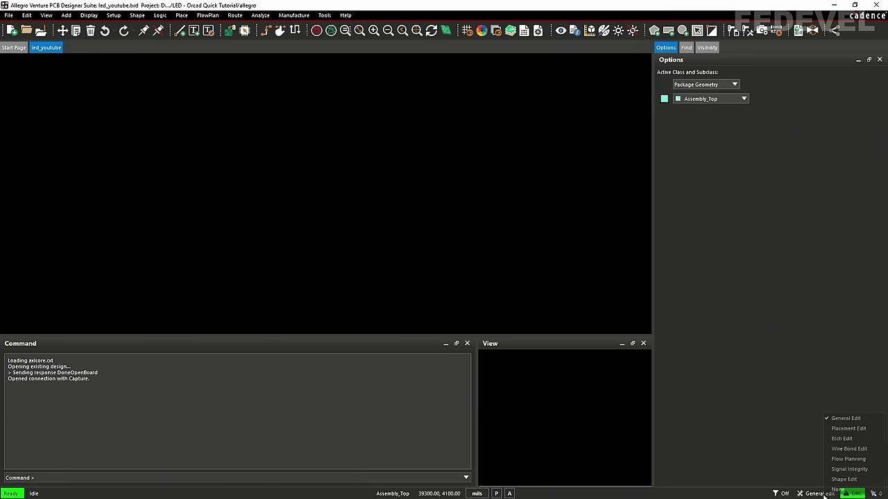
pyautogui.click(847, 429)
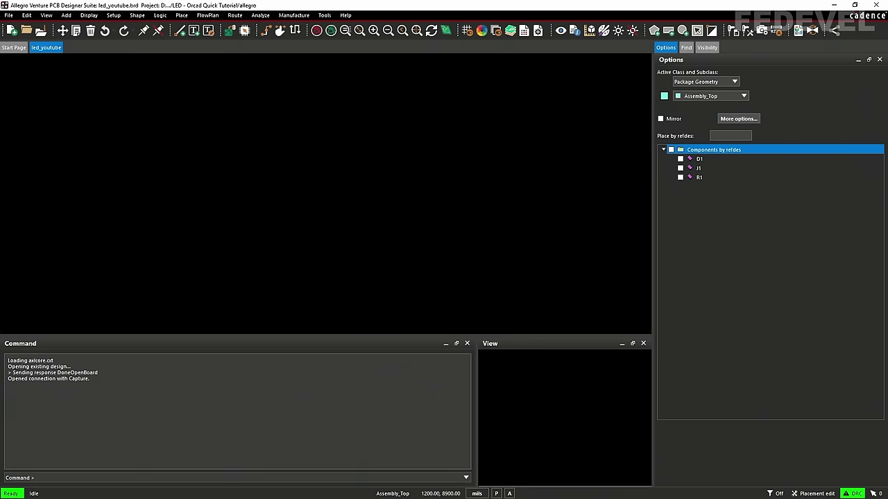
pyautogui.hotkey('ctrl', 's')
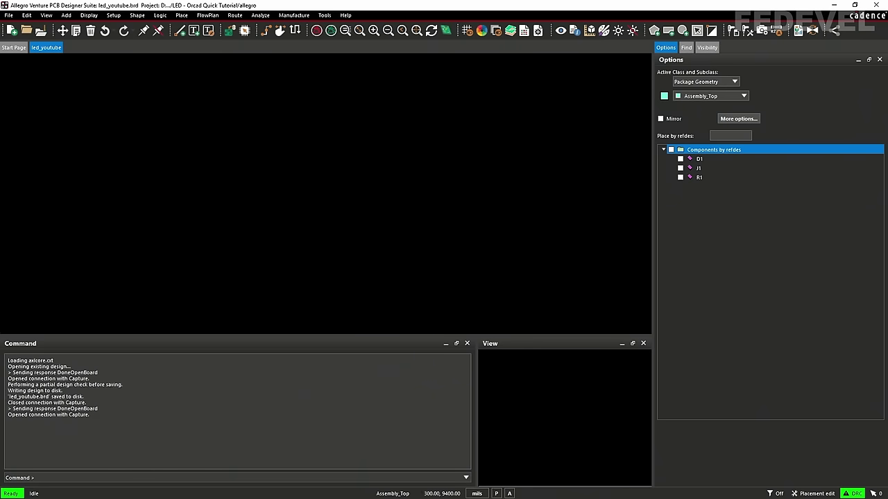
# Set the board's user units to Millimeter in the design parameters and acknowledge the round-off notice
pyautogui.click(115, 14)
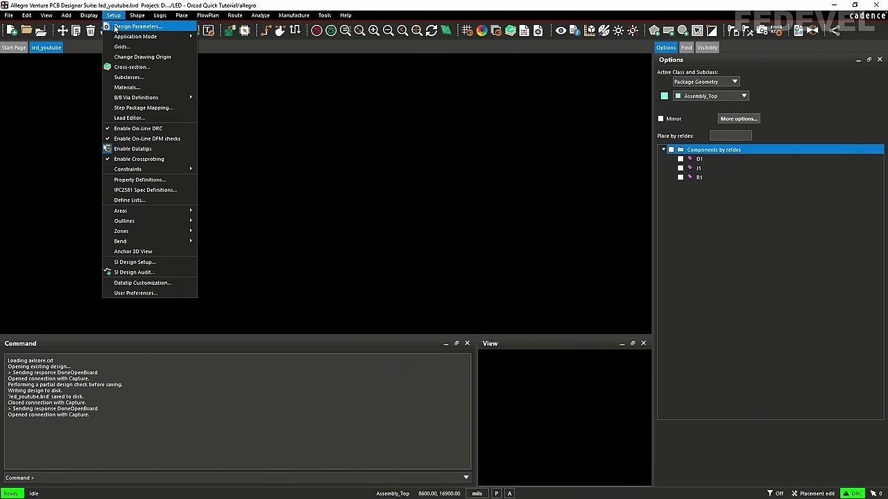
pyautogui.click(115, 27)
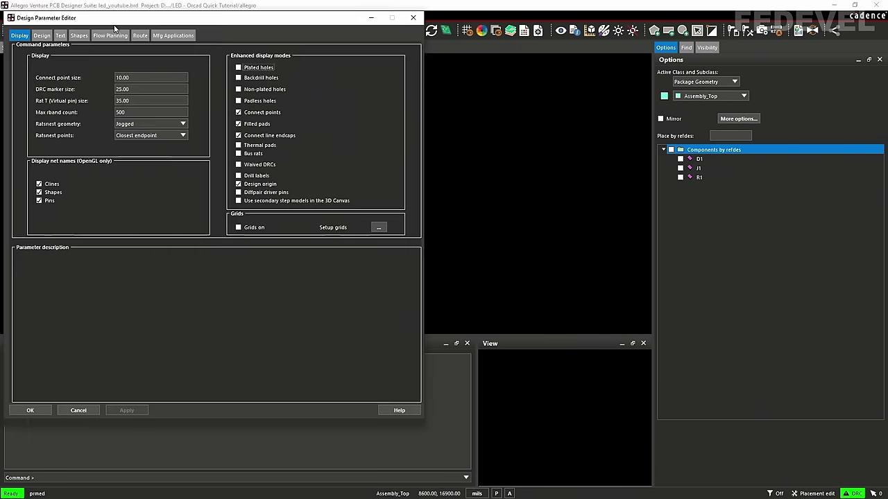
pyautogui.click(42, 35)
pyautogui.click(119, 72)
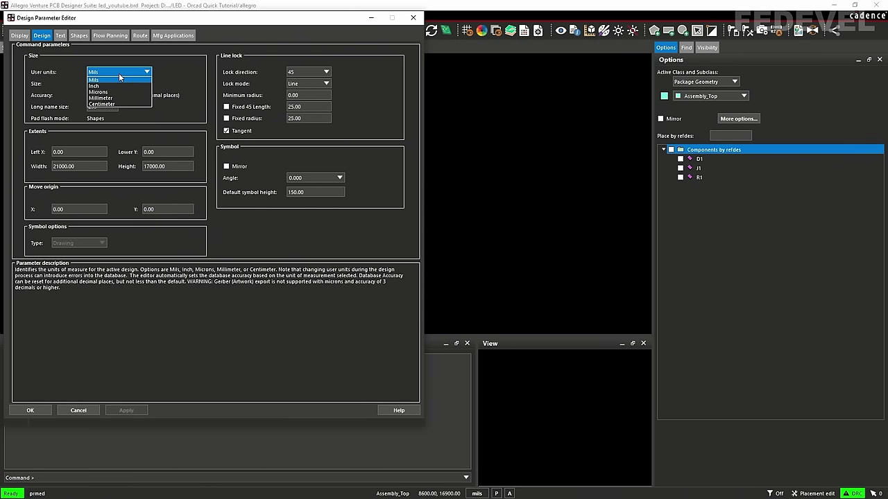
pyautogui.click(116, 98)
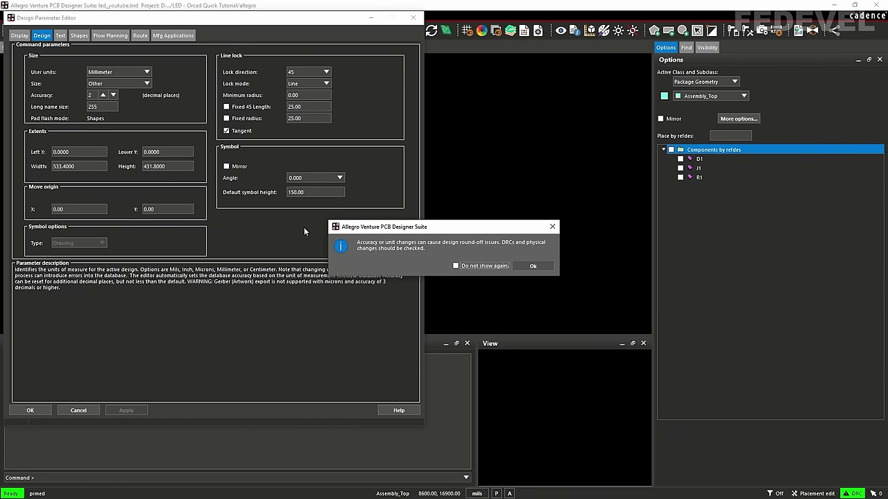
pyautogui.click(532, 266)
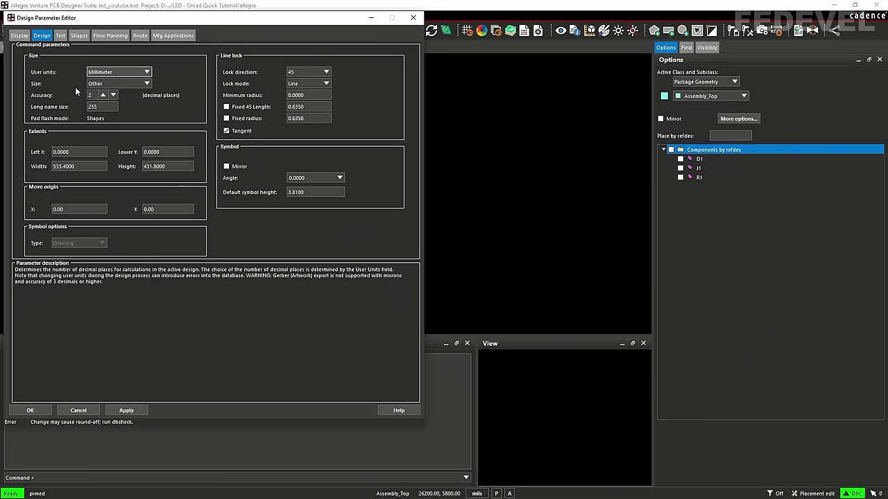
# Set the drawing size to A3 with extents starting at Left X -100 and Lower Y -100, and accept the design parameters
pyautogui.click(110, 83)
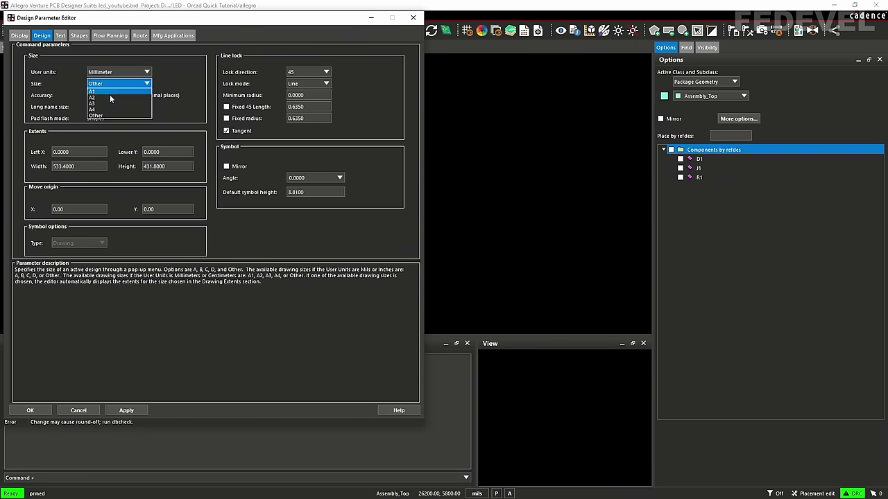
pyautogui.click(111, 103)
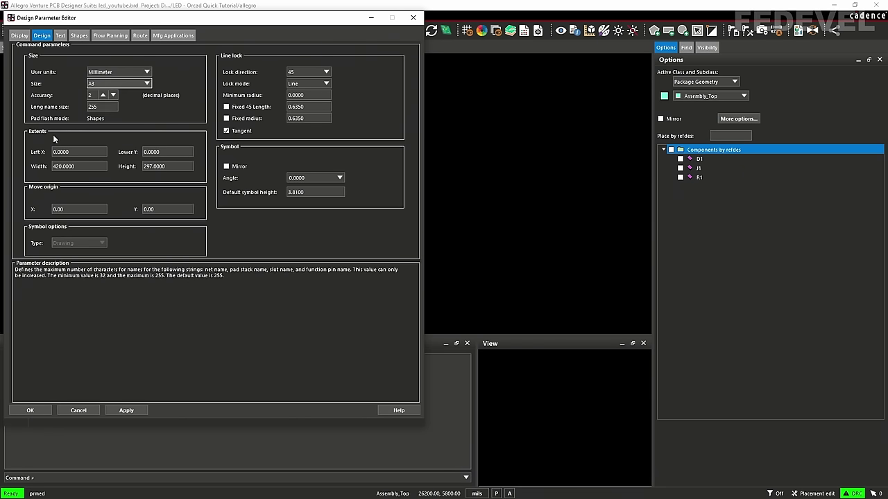
pyautogui.click(69, 152)
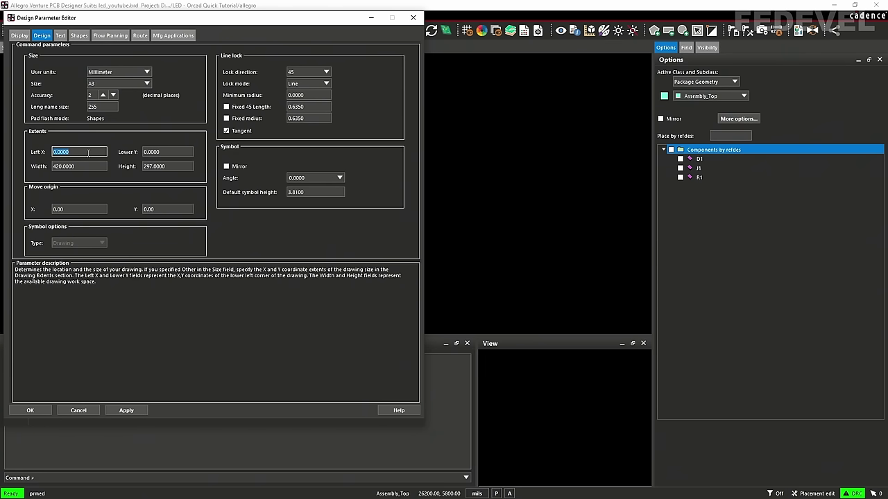
pyautogui.write('-100')
pyautogui.press('Tab')
pyautogui.write('-')
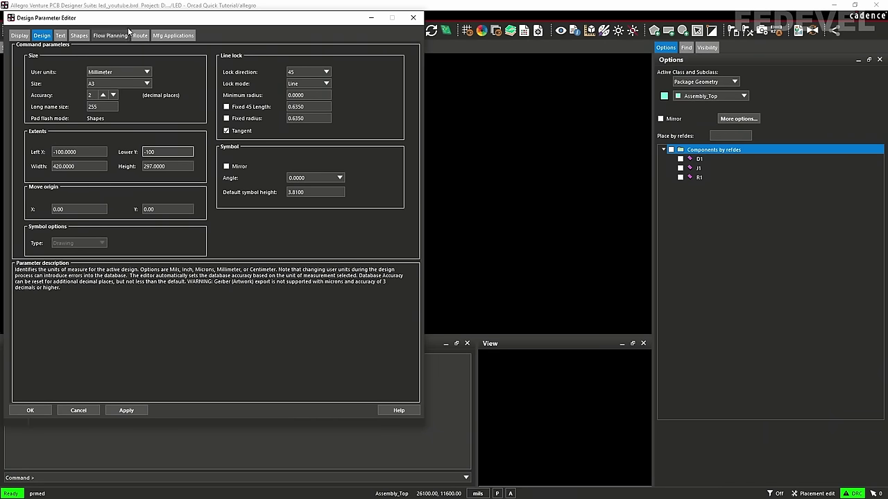
pyautogui.moveTo(97, 17); pyautogui.dragTo(267, 16)
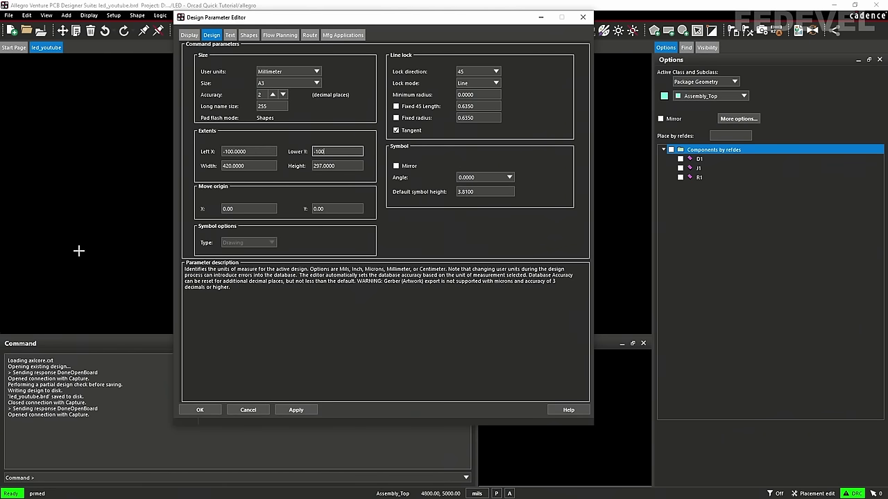
pyautogui.click(199, 410)
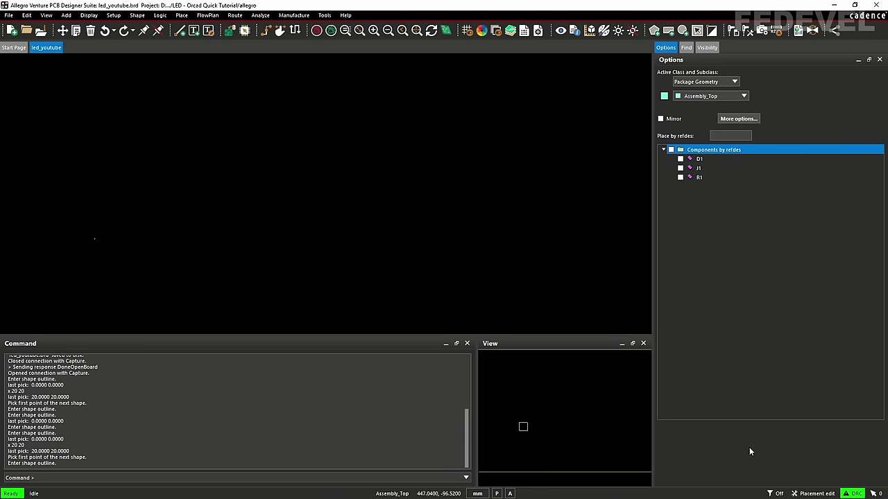
# Return to General Edit mode and set up an unfilled rectangular shape on Board Geometry, subclass Design_Outline
pyautogui.click(816, 493)
pyautogui.click(826, 419)
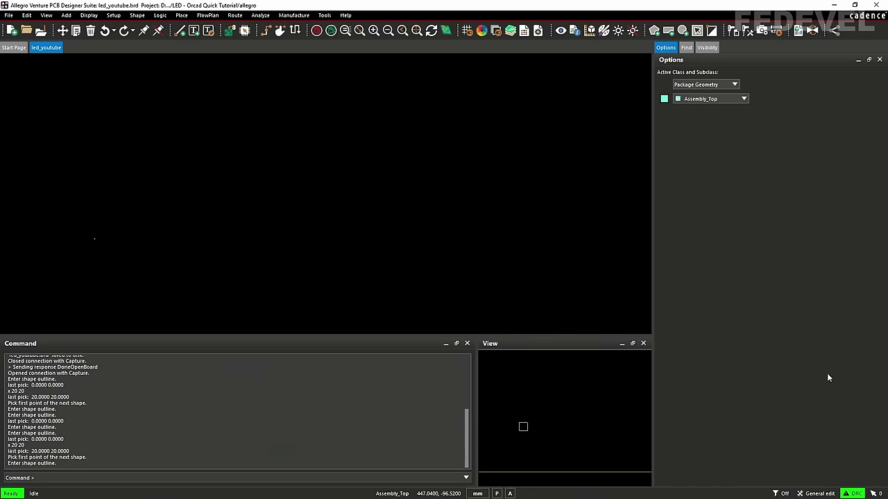
pyautogui.click(669, 31)
pyautogui.click(706, 82)
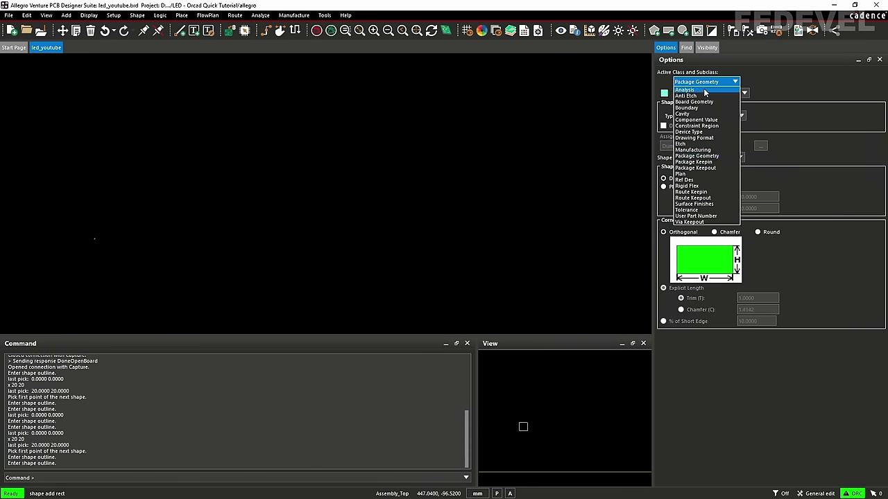
pyautogui.click(693, 102)
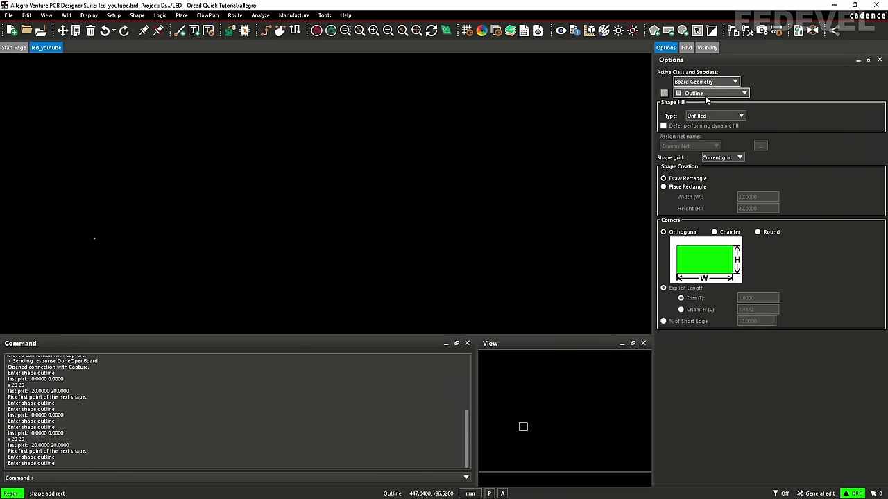
pyautogui.click(707, 93)
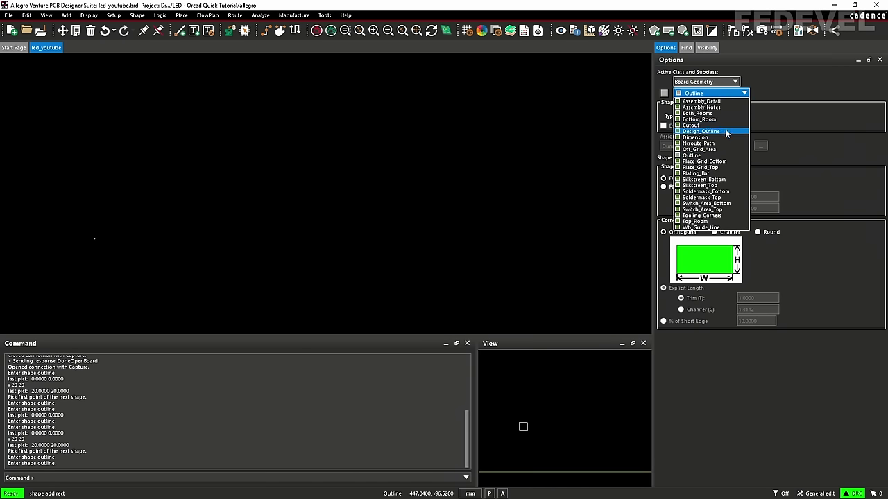
pyautogui.click(727, 131)
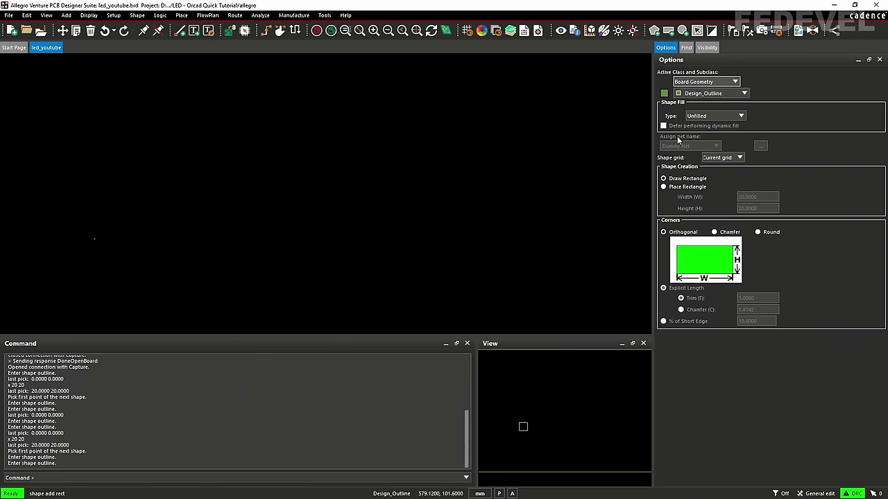
pyautogui.click(708, 116)
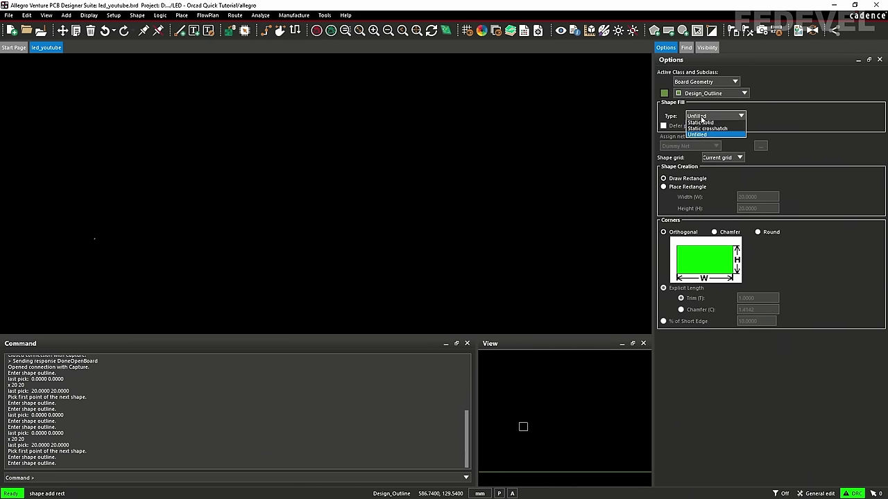
pyautogui.click(698, 154)
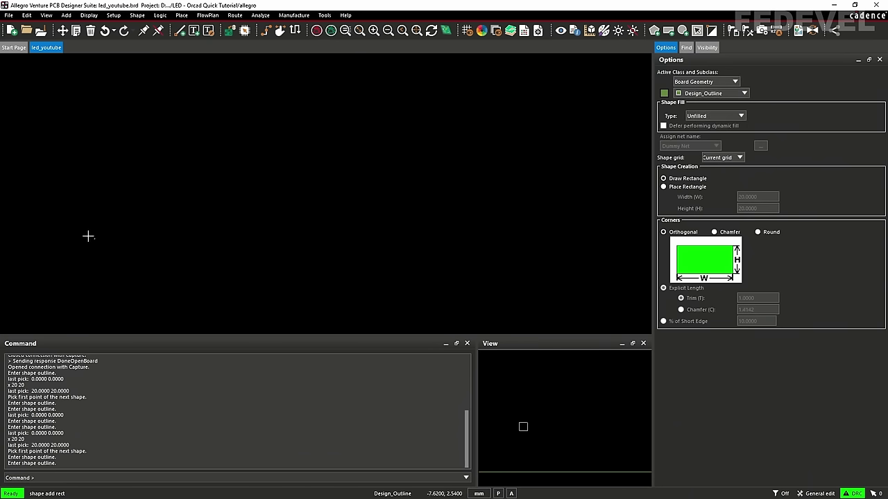
# Draw the board outline as a rectangle from the origin to x 20 20, finish the shape, and save the board
pyautogui.scroll(5, 152, 244)
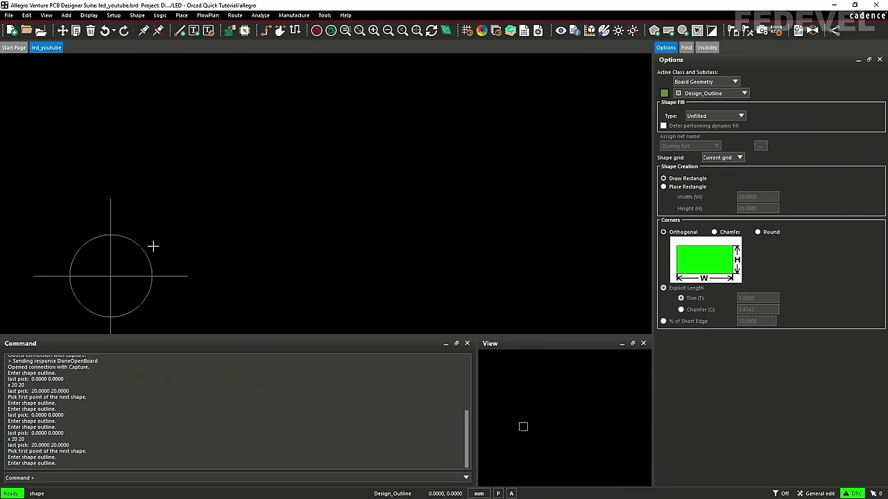
pyautogui.click(111, 277)
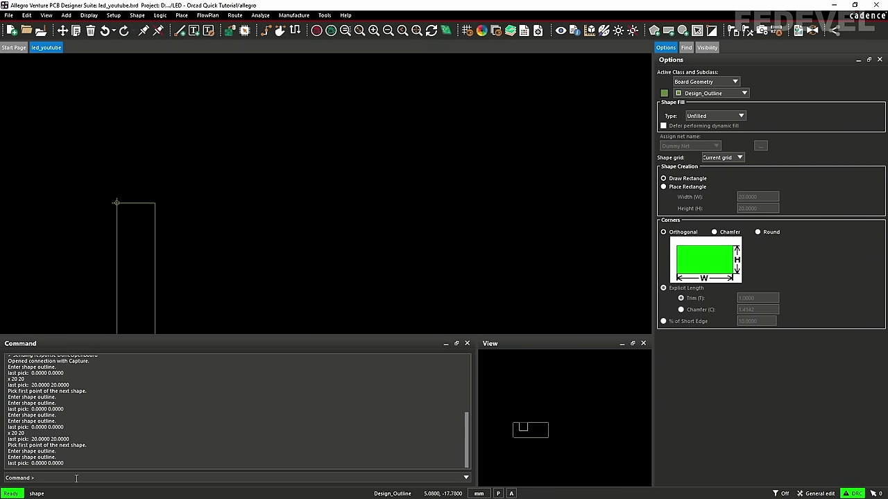
pyautogui.write('x')
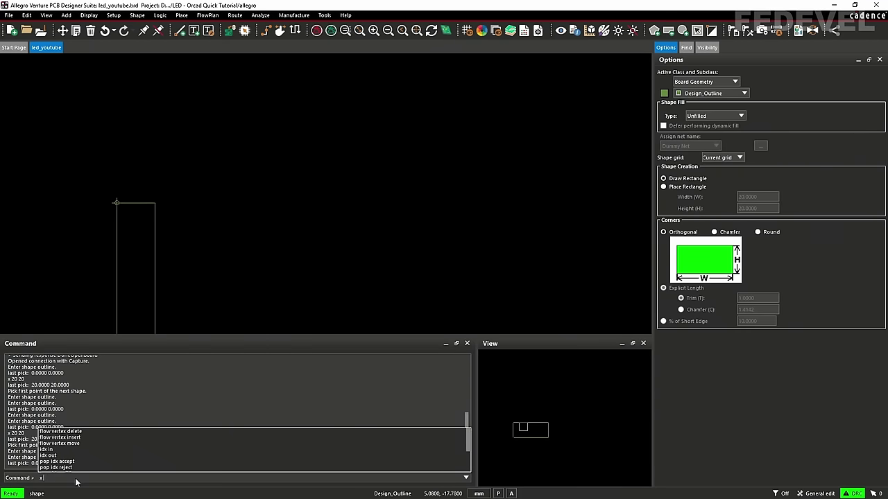
pyautogui.write(' 2')
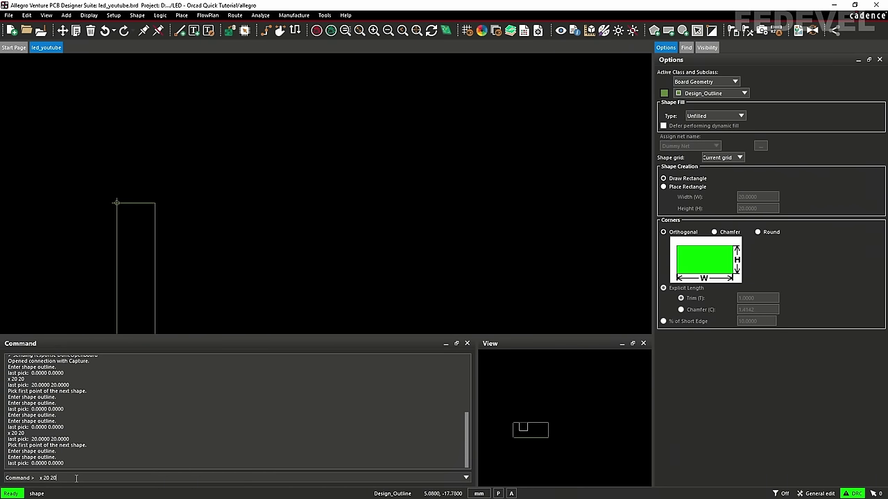
pyautogui.write('0 20')
pyautogui.press('Return')
pyautogui.scroll(-2, 400, 257)
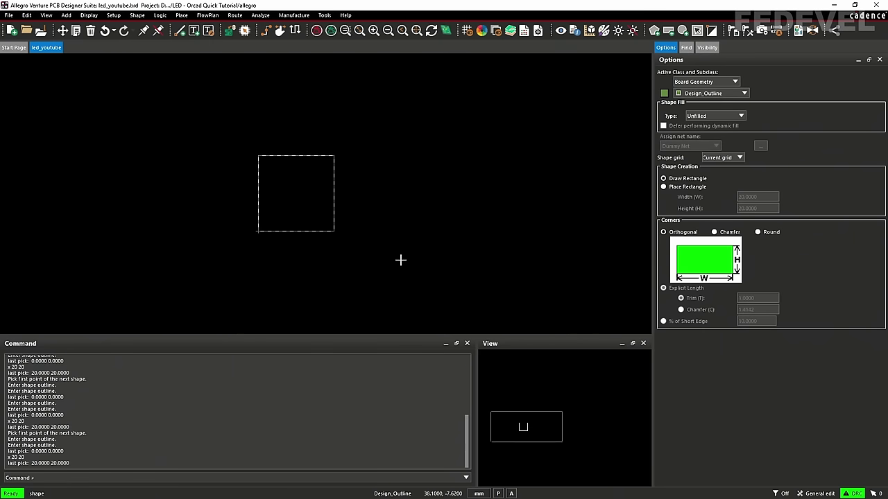
pyautogui.scroll(2, 196, 236)
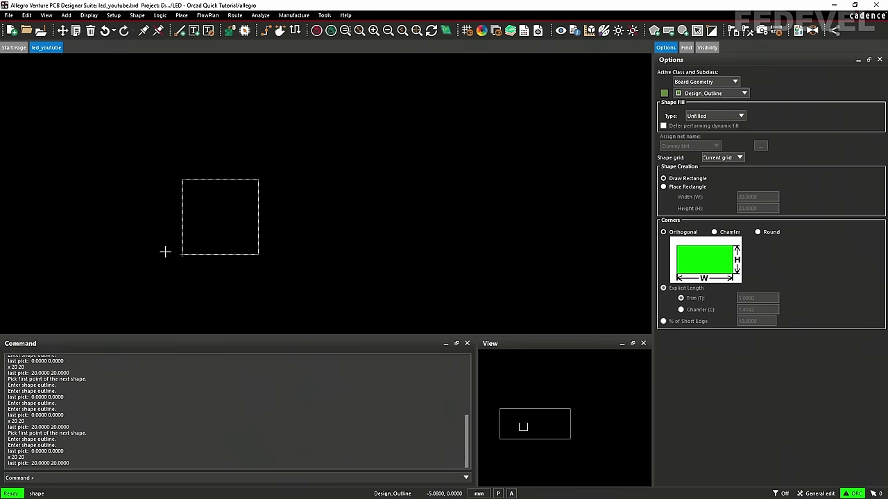
pyautogui.rightClick(122, 135)
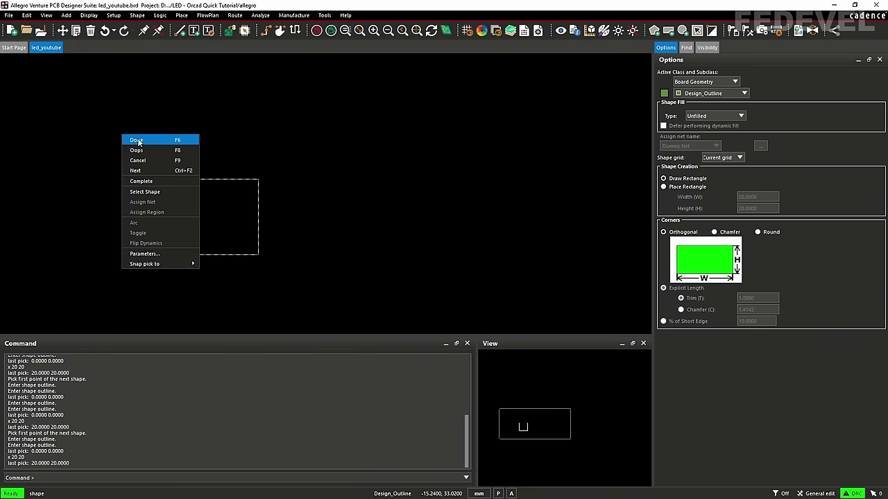
pyautogui.click(137, 141)
pyautogui.click(360, 31)
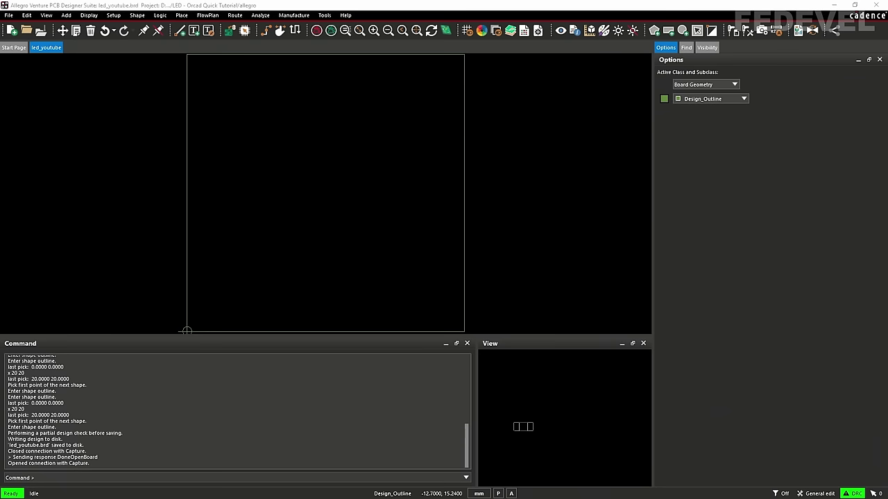
# Set the Non-Etch grid spacing to 0.5 mm in both x and y, and accept the grid definition
pyautogui.rightClick(83, 122)
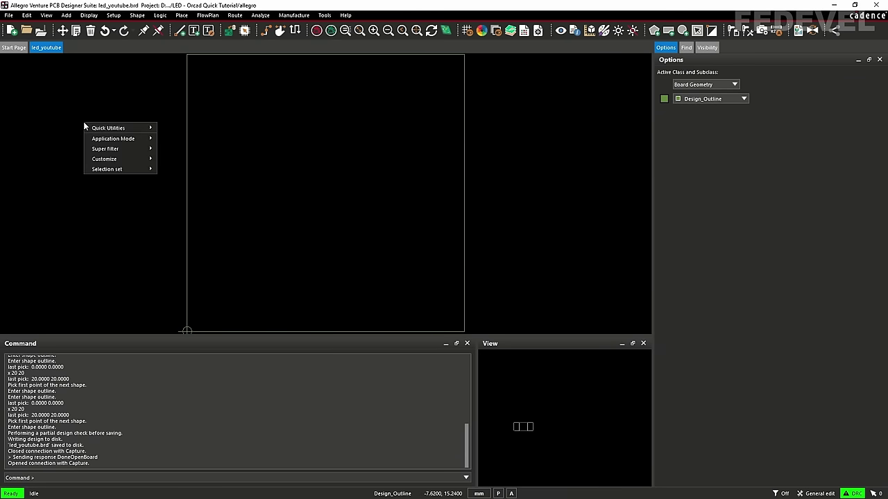
pyautogui.moveTo(139, 129)
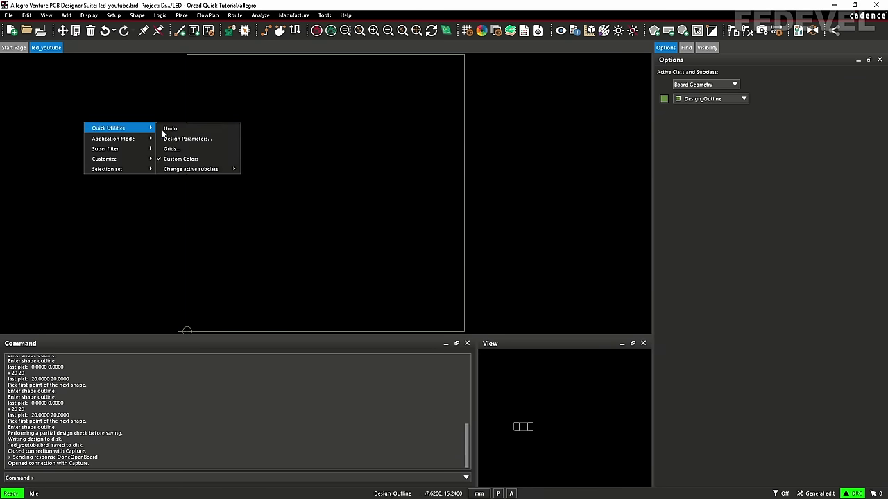
pyautogui.click(195, 150)
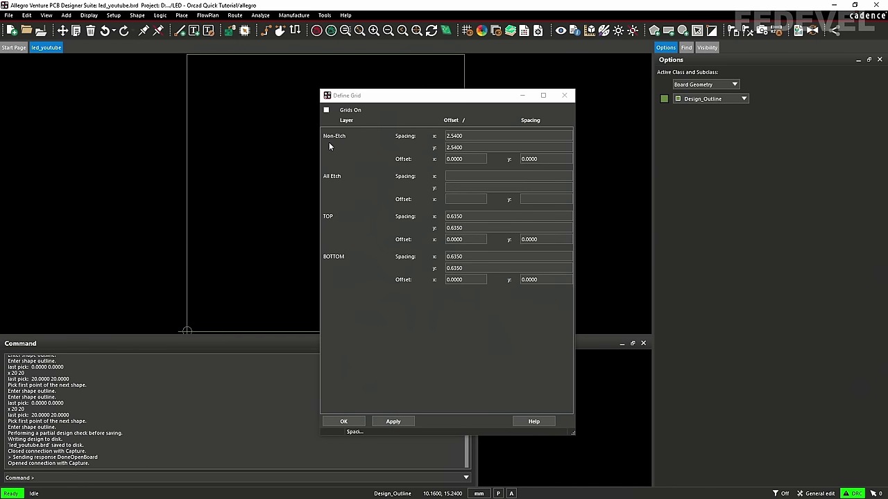
pyautogui.click(471, 136)
pyautogui.write('0')
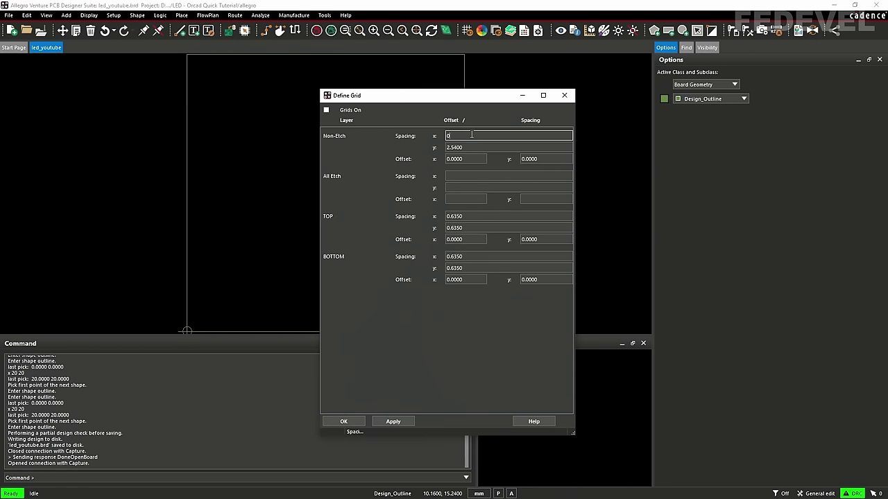
pyautogui.write('.5')
pyautogui.press('Tab')
pyautogui.write('0')
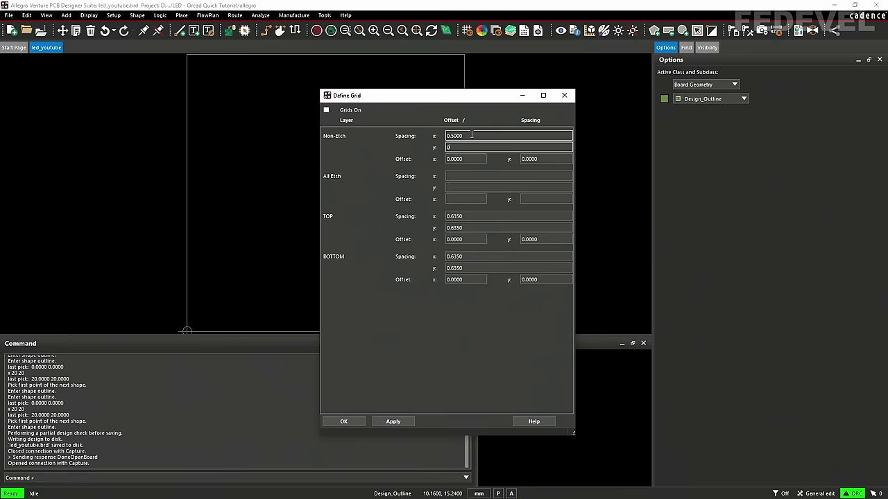
pyautogui.click(348, 422)
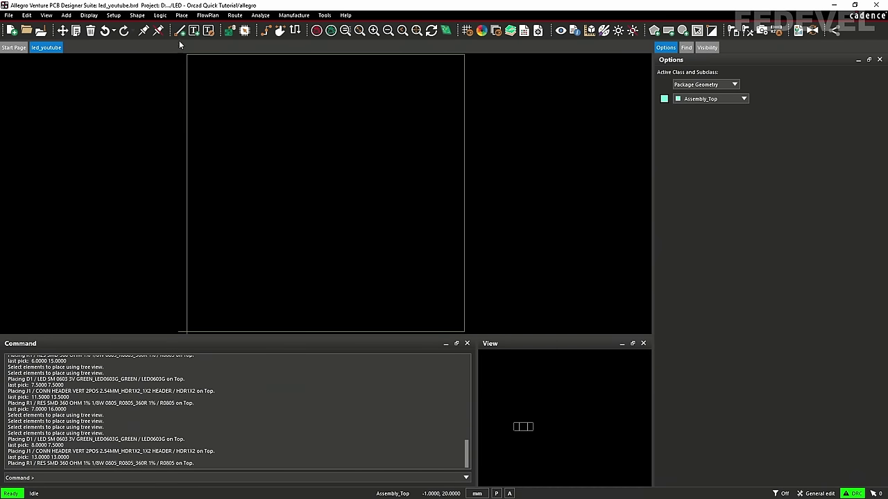
# Manually place D1 at 7.5, 8.5, J1 at 12.5, 13.5 and R1 at 7, 16, then finish placement and save the board
pyautogui.click(181, 15)
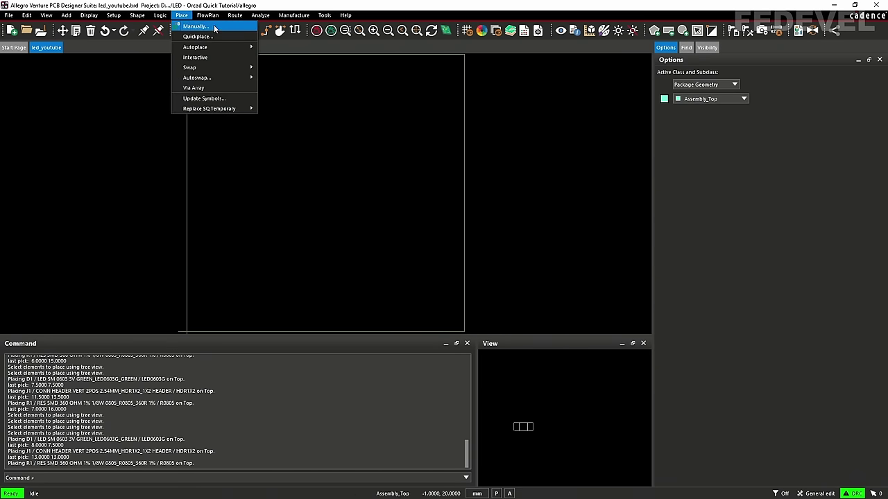
pyautogui.click(208, 27)
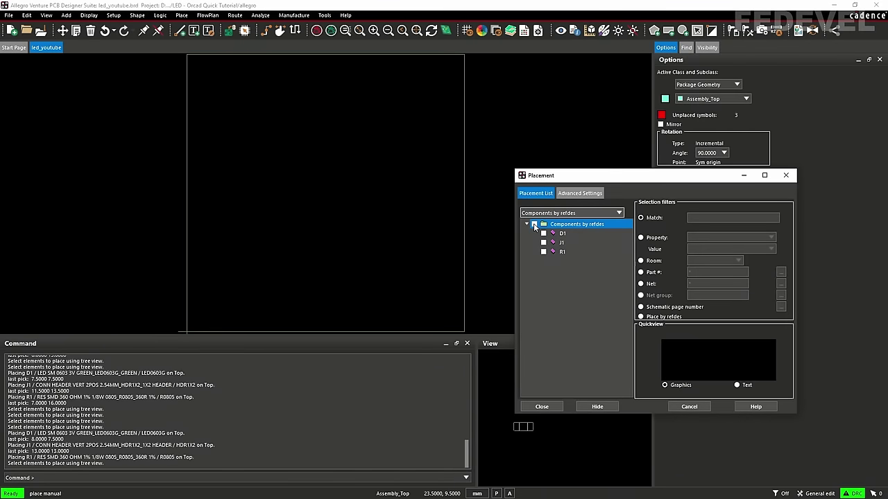
pyautogui.click(533, 223)
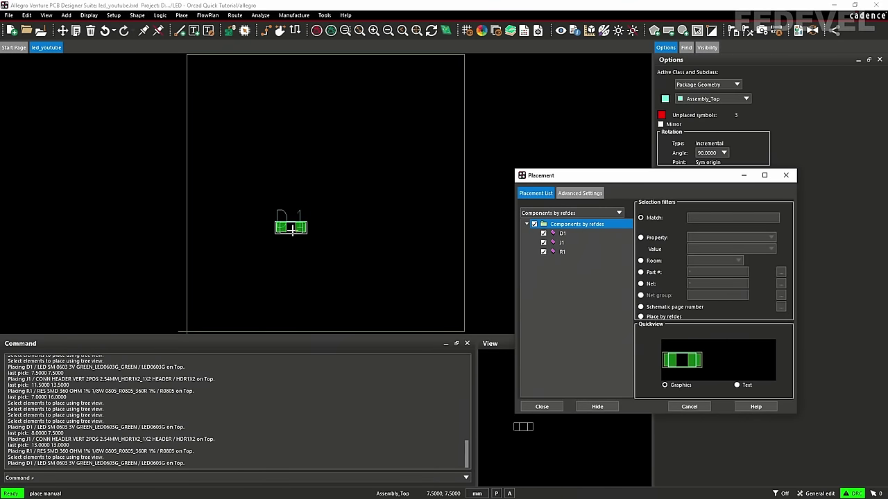
pyautogui.click(291, 213)
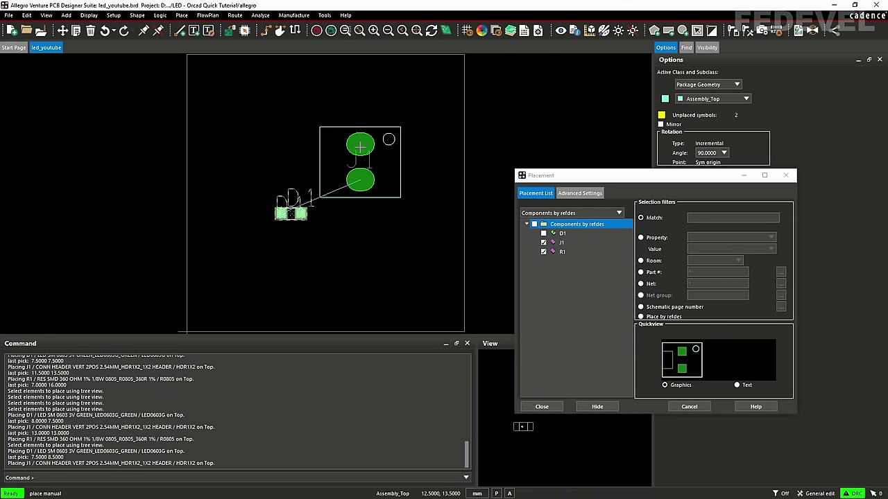
pyautogui.click(359, 146)
pyautogui.click(284, 108)
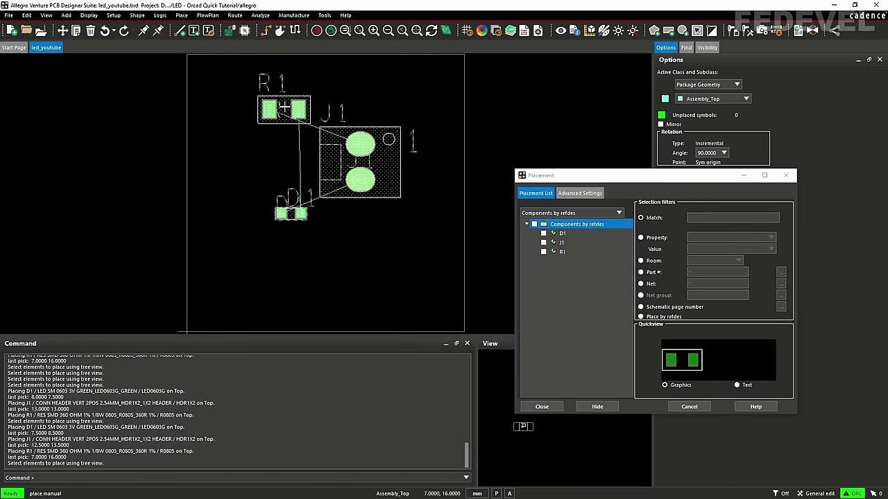
pyautogui.rightClick(95, 103)
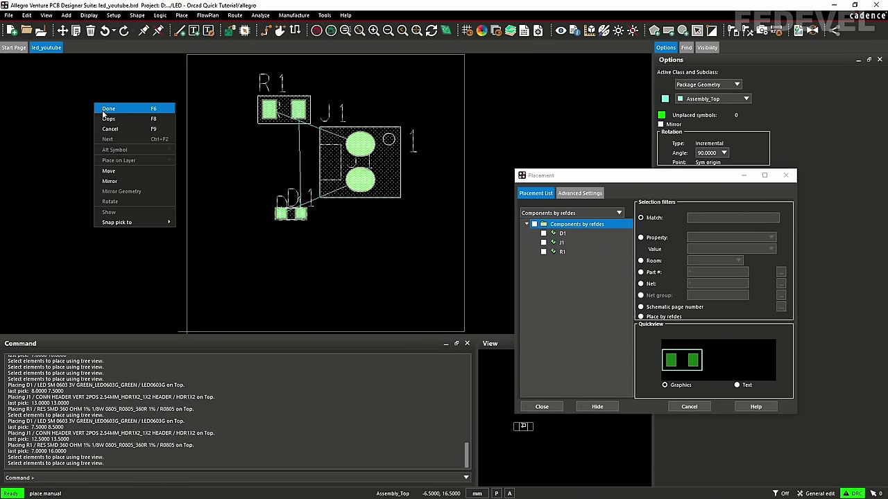
pyautogui.click(106, 109)
pyautogui.hotkey('ctrl', 's')
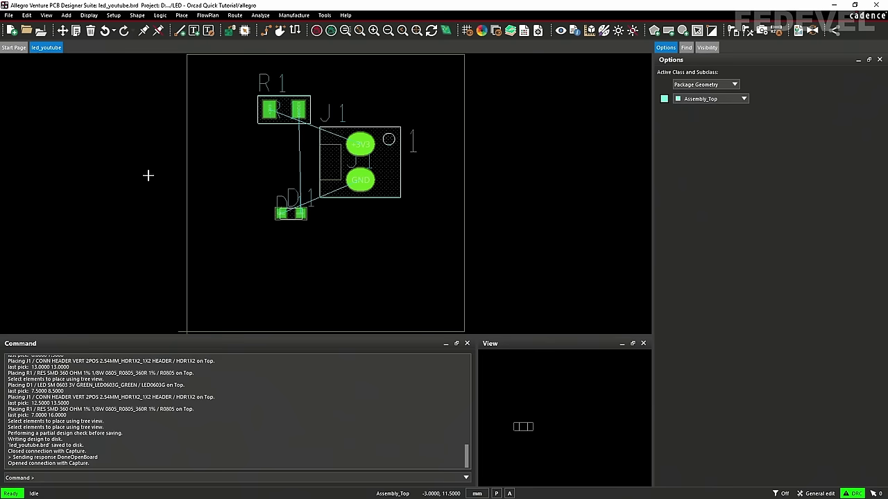
# Start Move with the find filter limited to Symbols, and move connector J1 to 12.5, 12
pyautogui.click(62, 32)
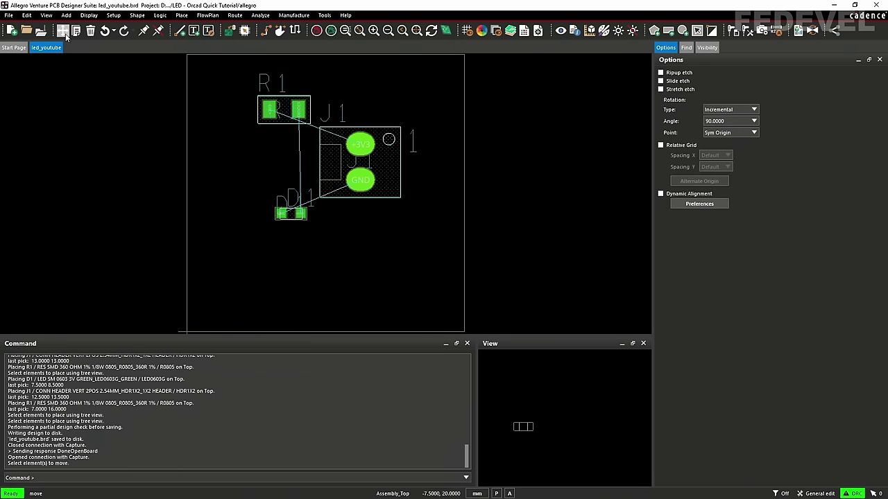
pyautogui.click(685, 48)
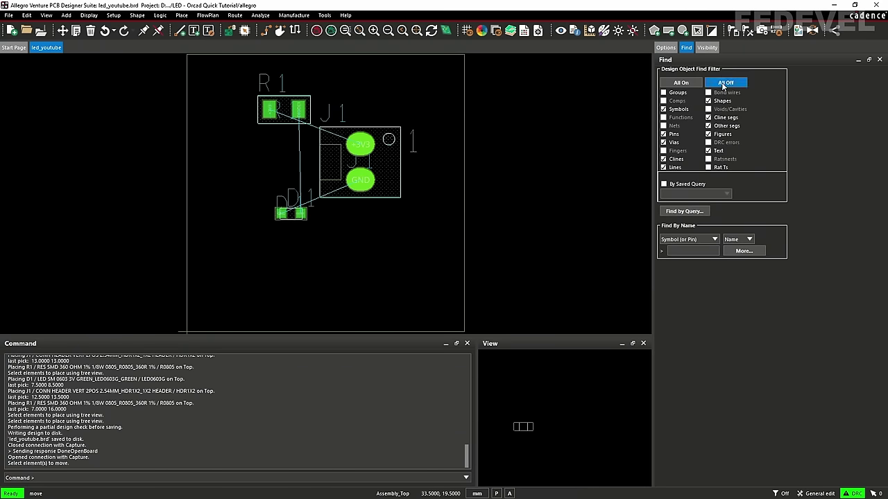
pyautogui.click(664, 110)
pyautogui.click(392, 156)
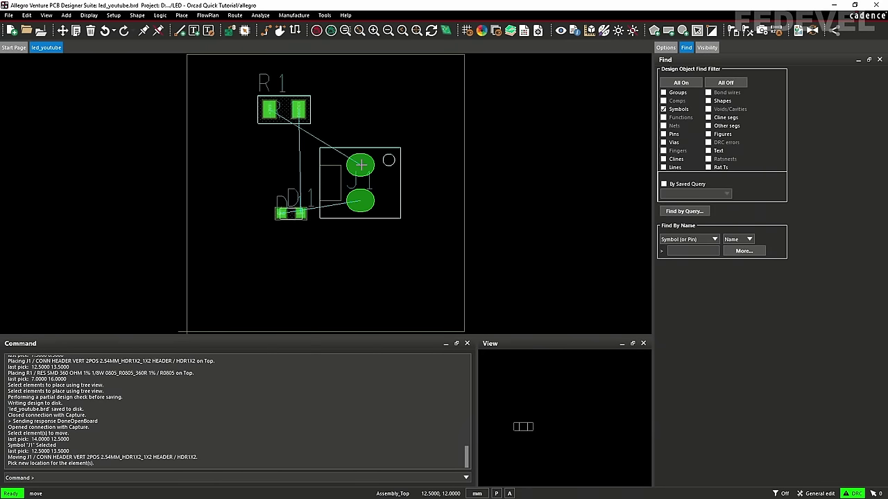
pyautogui.click(360, 165)
# Pick up LED D1 for moving and rotate it to 90 degrees
pyautogui.click(294, 214)
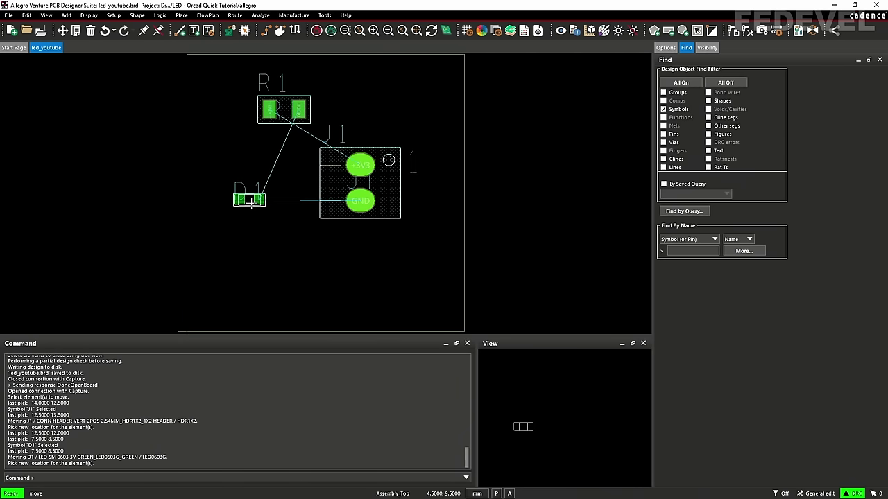
pyautogui.rightClick(251, 203)
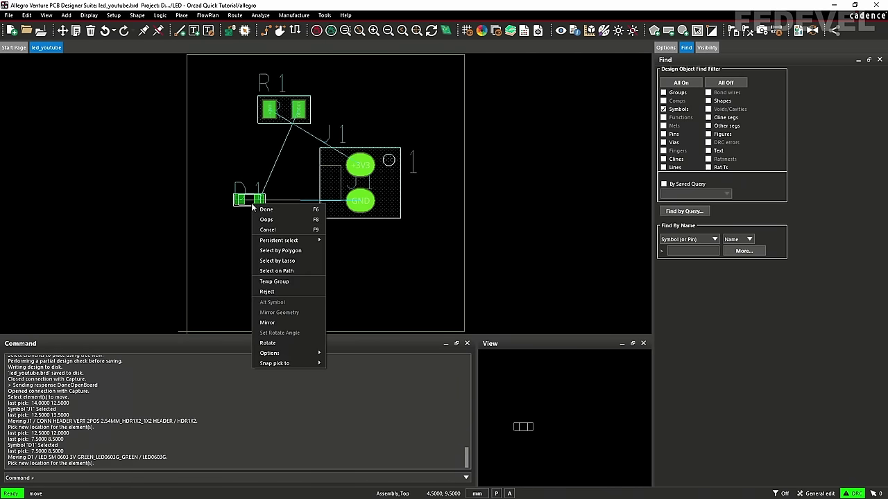
pyautogui.click(269, 343)
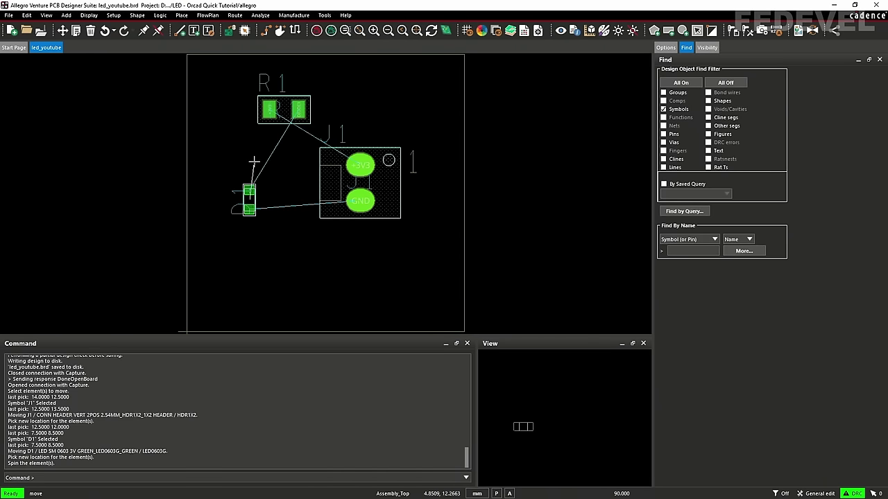
pyautogui.click(254, 170)
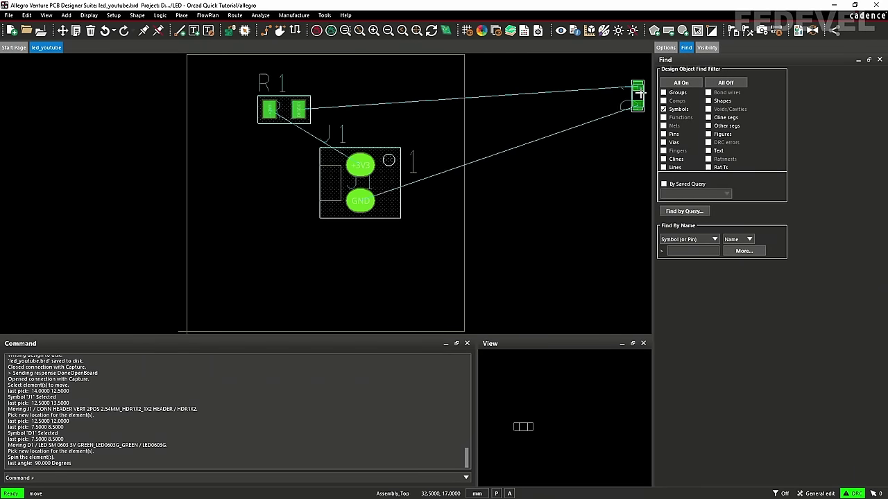
# Try the Absolute rotation type for the move, return to Incremental, and set the rotation angle to 45
pyautogui.click(664, 48)
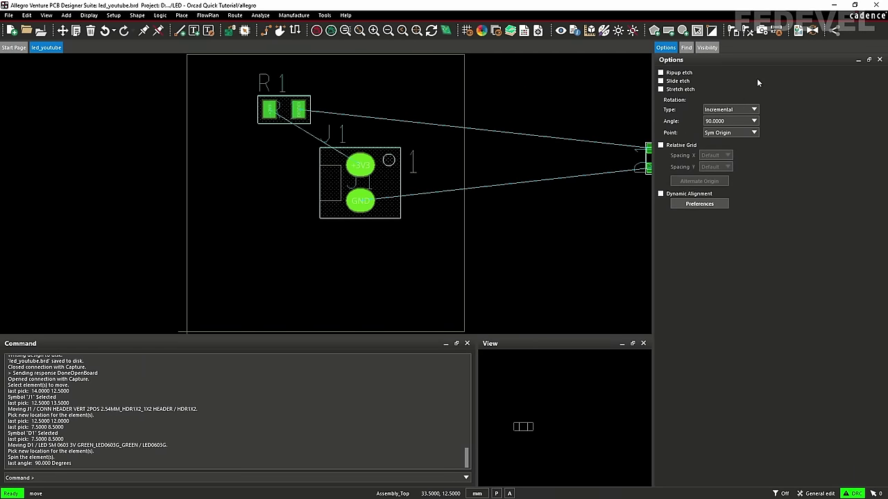
pyautogui.click(710, 111)
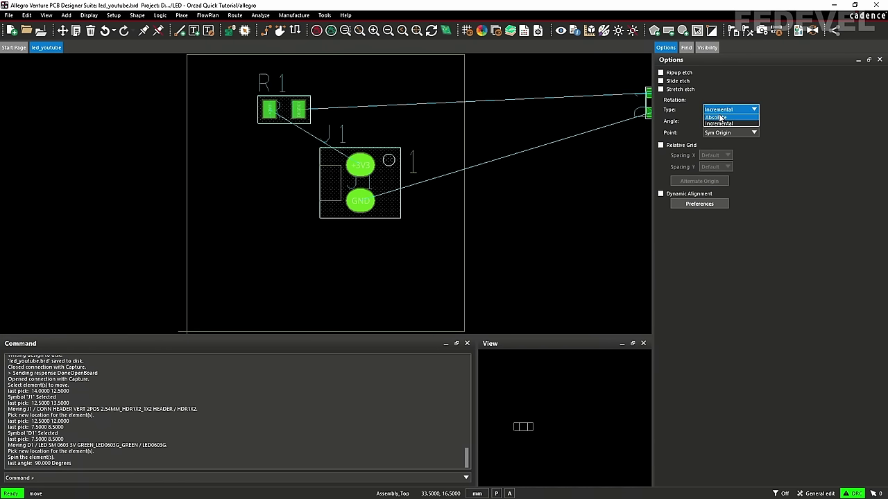
pyautogui.click(720, 118)
pyautogui.click(725, 111)
pyautogui.click(724, 124)
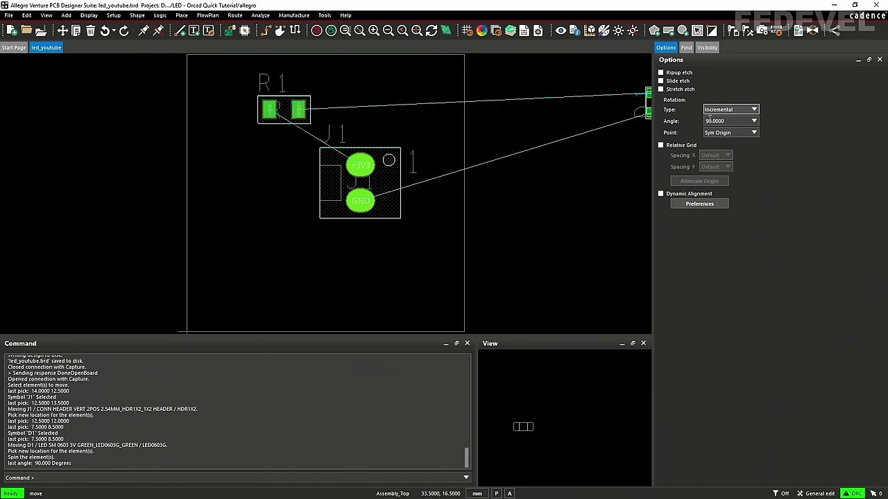
pyautogui.click(754, 121)
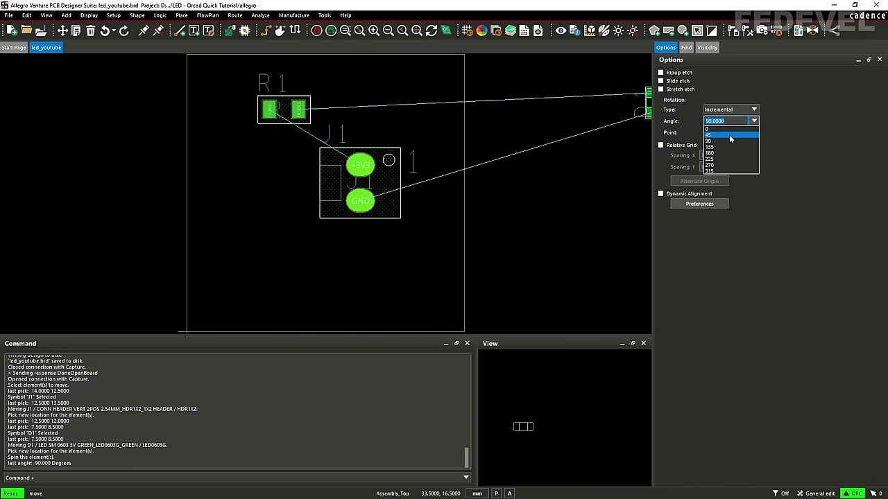
pyautogui.click(729, 135)
# Set the incremental rotation angle to 90, fix D1's orientation at 90 degrees, and place it at 6.5, 6.5
pyautogui.rightClick(278, 217)
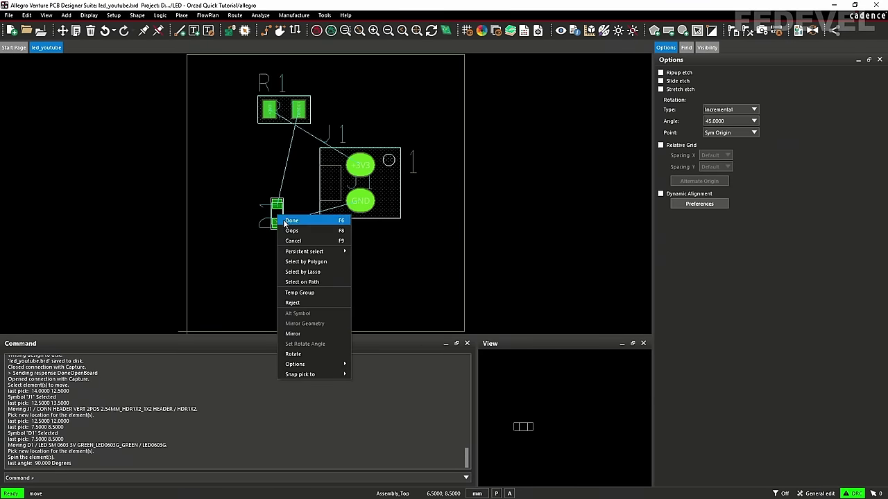
pyautogui.click(303, 355)
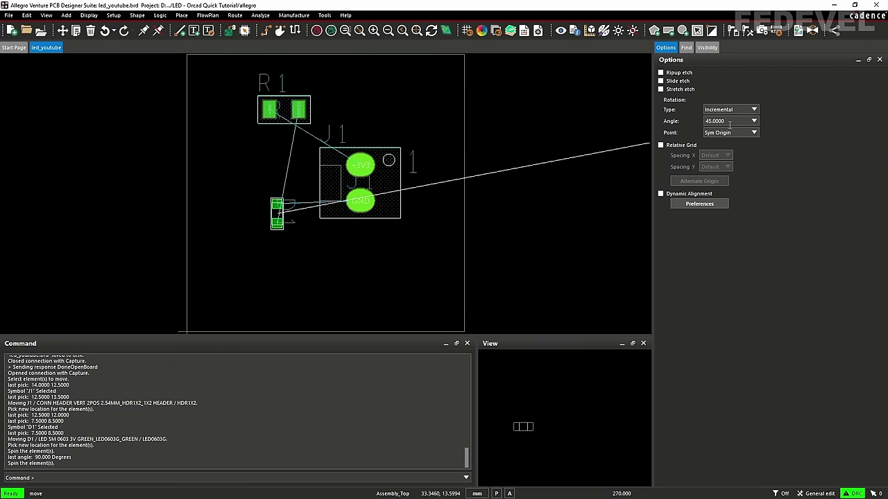
pyautogui.click(754, 121)
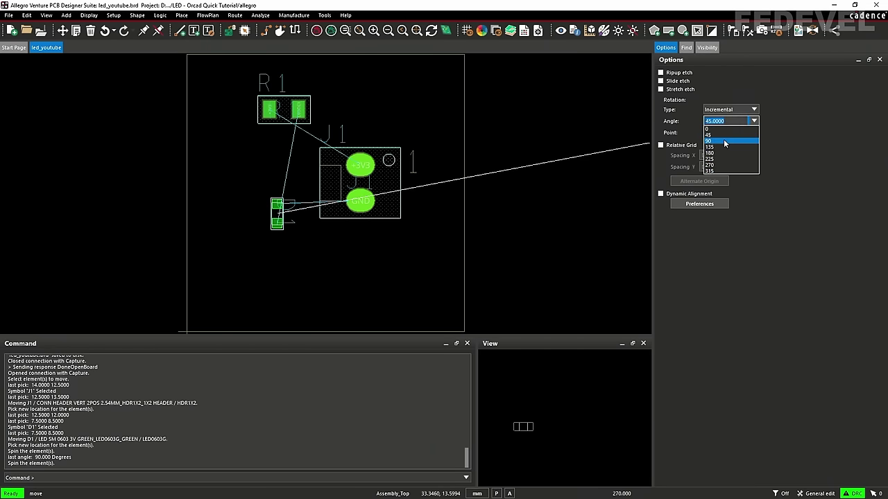
pyautogui.click(723, 139)
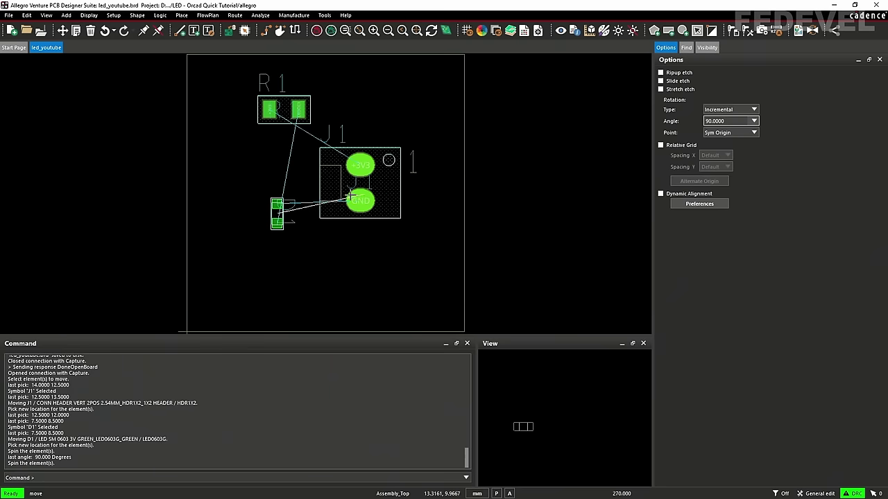
pyautogui.click(243, 208)
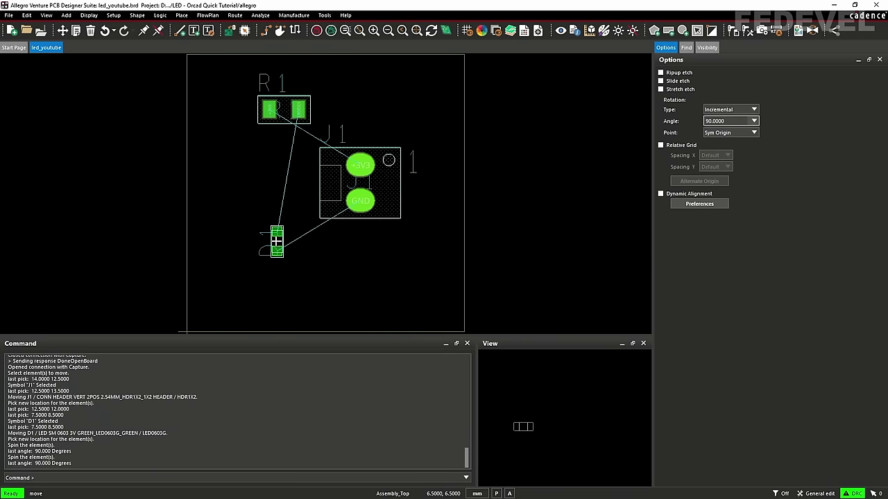
pyautogui.click(276, 241)
# Pick up resistor R1, rotate it to 270 degrees, and place it at 6, 13.5
pyautogui.click(289, 111)
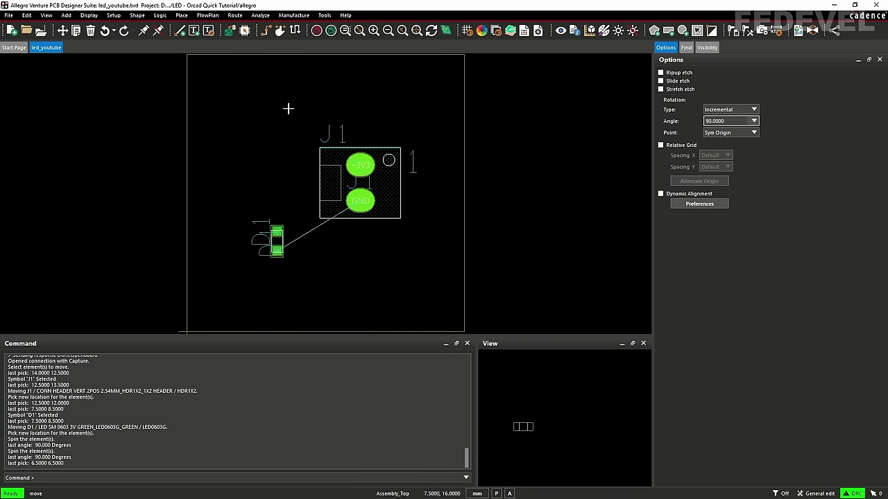
pyautogui.rightClick(281, 154)
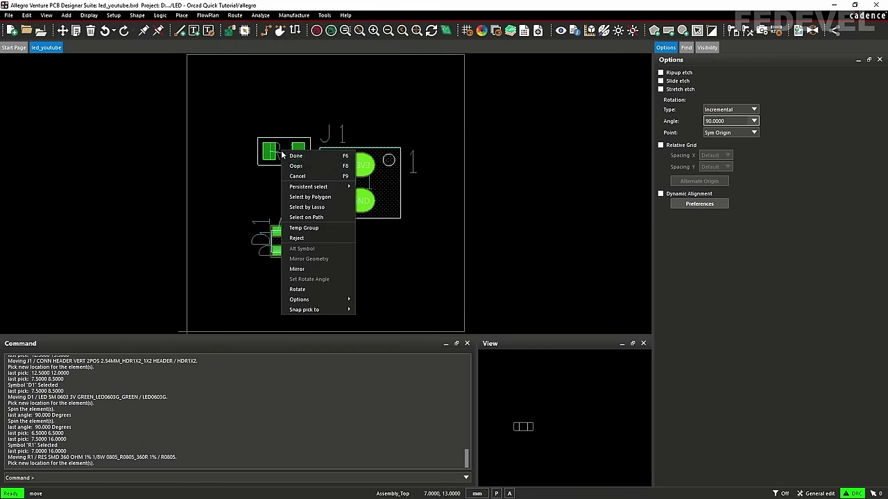
pyautogui.click(298, 288)
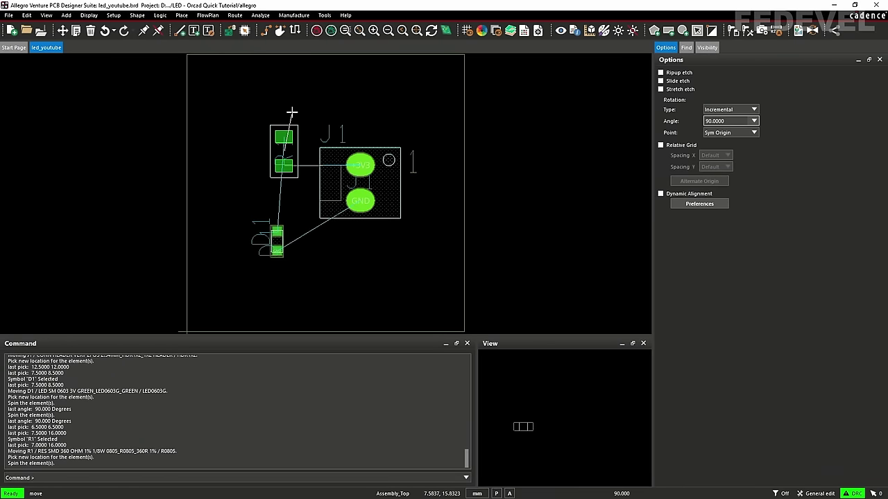
pyautogui.click(271, 182)
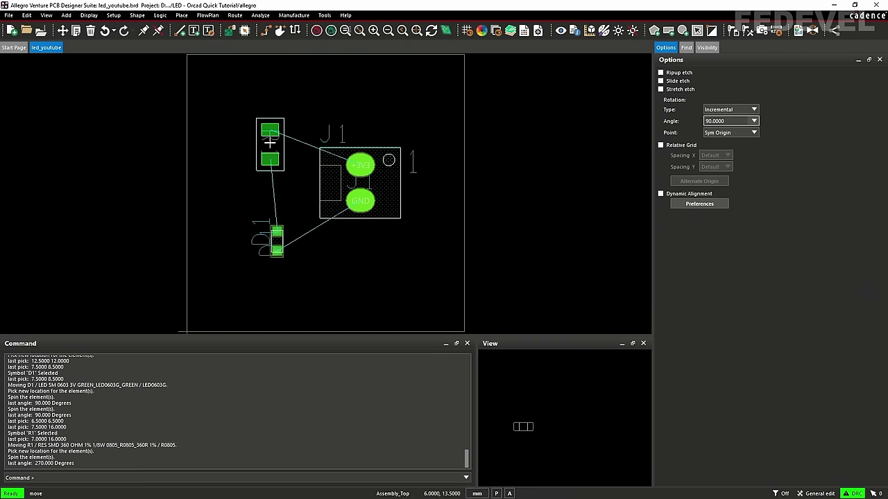
pyautogui.click(270, 145)
# Move LED D1 to 6, 6.5 and connector J1 to 12, 11.5, and save the board
pyautogui.click(275, 239)
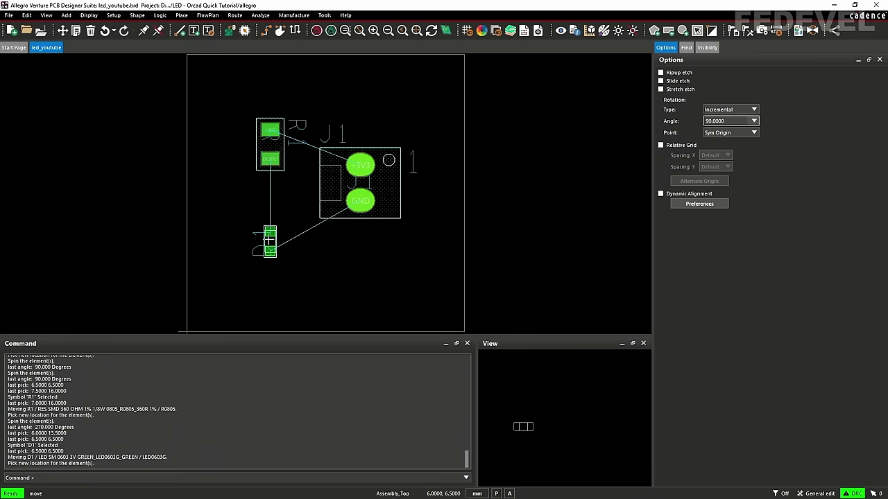
pyautogui.click(270, 239)
pyautogui.click(351, 185)
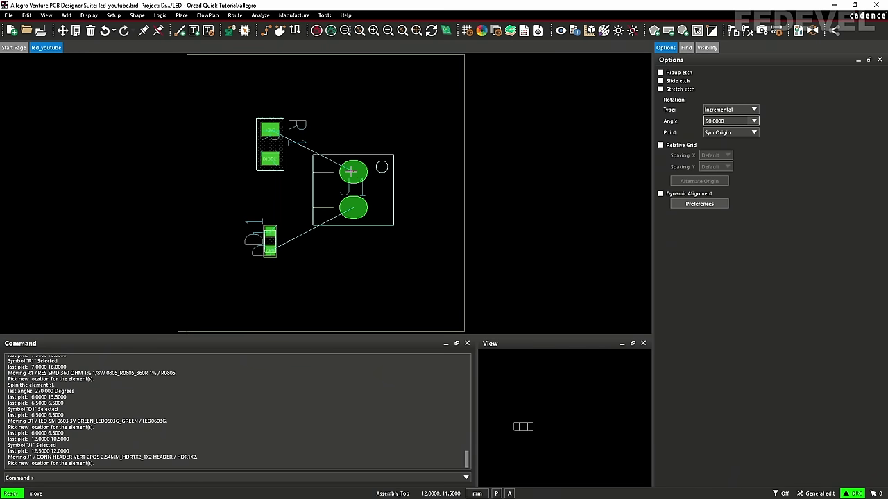
pyautogui.click(351, 171)
pyautogui.rightClick(342, 99)
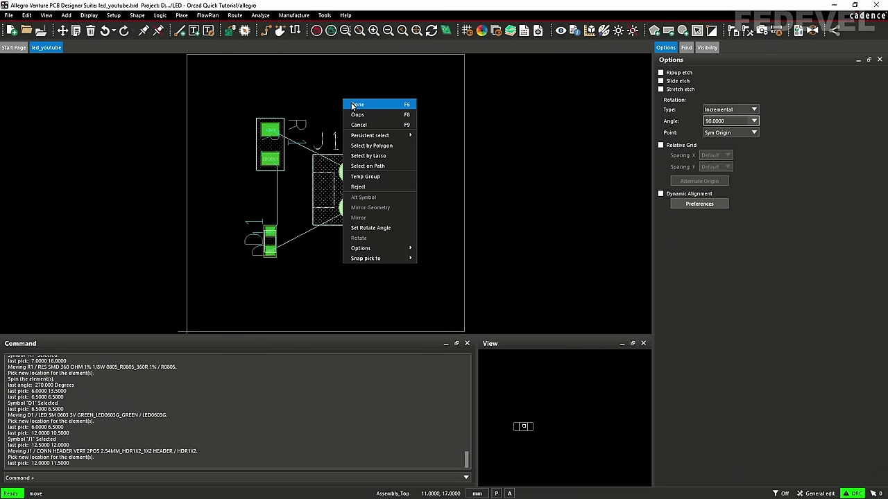
pyautogui.click(352, 105)
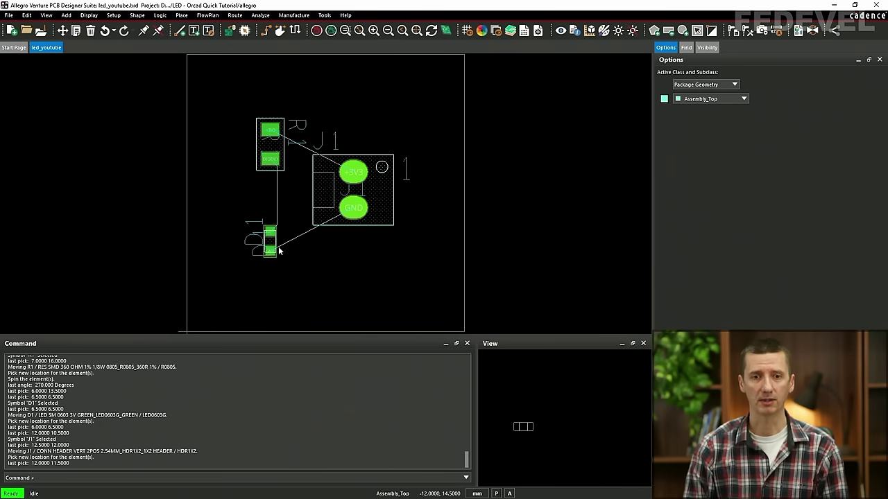
pyautogui.hotkey('ctrl', 's')
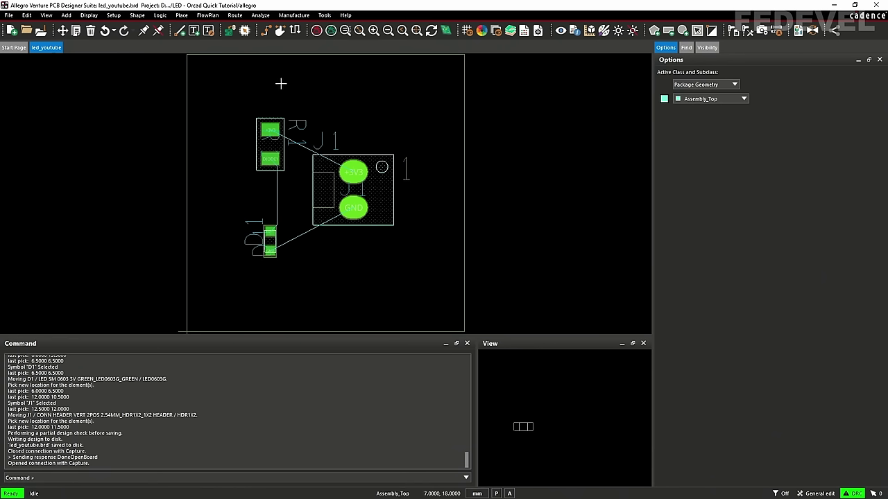
# Set the grid spacing for all etch layers to 0.1 mm in both x and y
pyautogui.rightClick(84, 94)
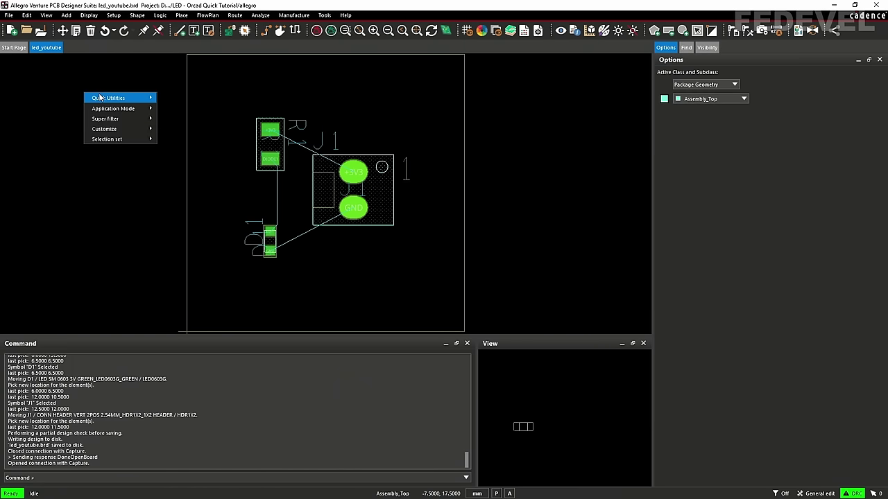
pyautogui.click(83, 92)
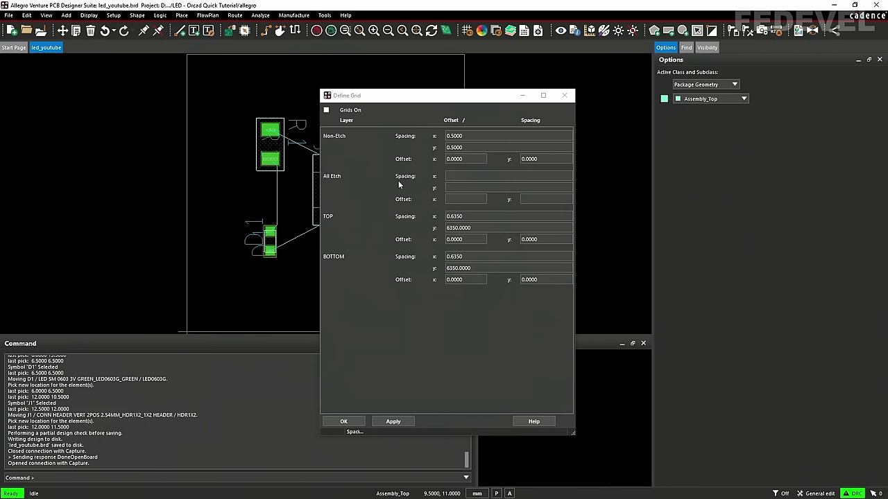
pyautogui.click(462, 176)
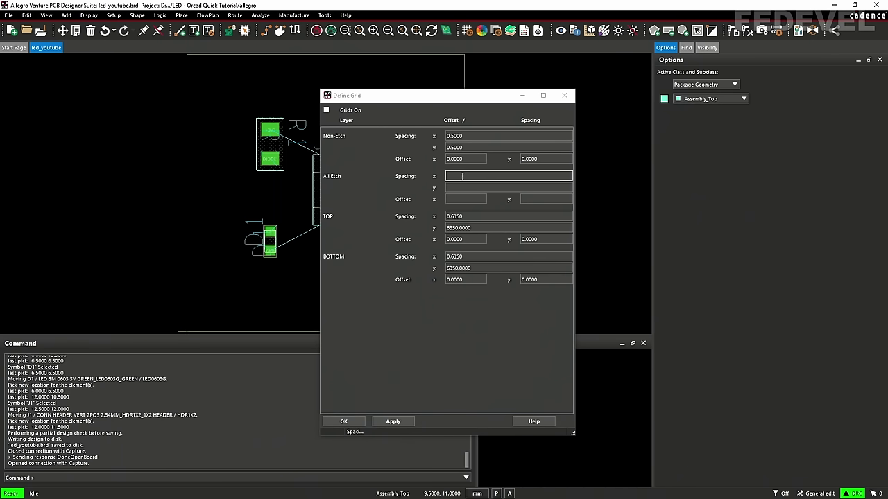
pyautogui.write('0.1')
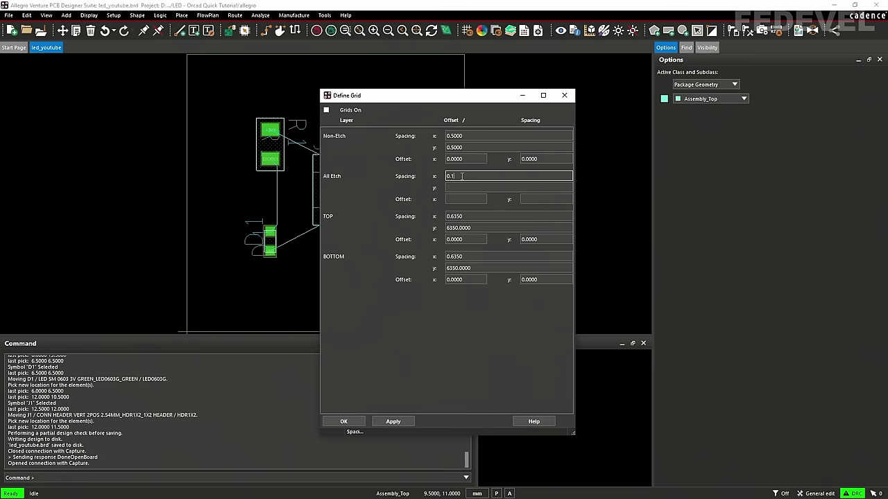
pyautogui.press('Tab')
pyautogui.write('0.1')
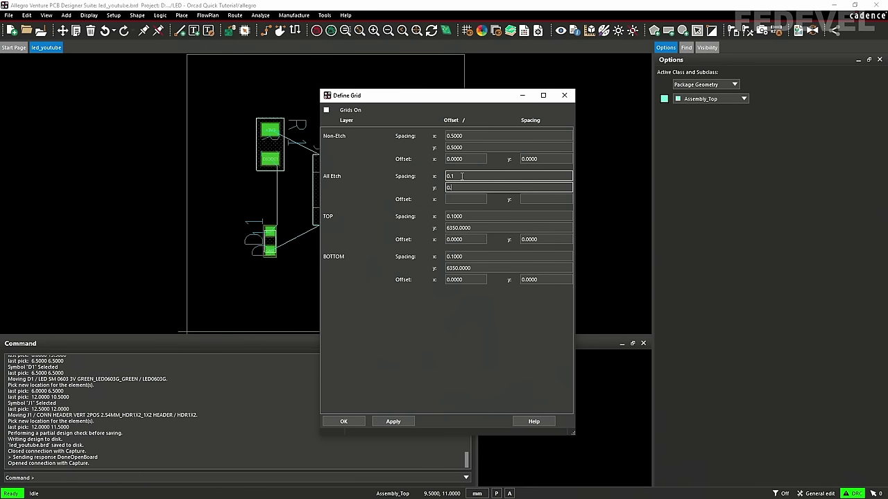
pyautogui.click(344, 420)
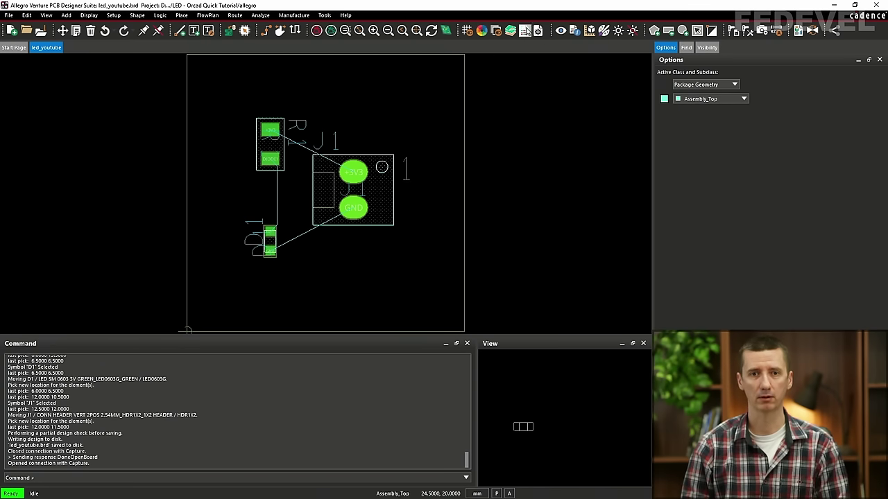
# In Constraint Manager, set the DEFAULT physical constraint set's minimum line width, minimum neck width and minimum BB via stagger to 0.3 mm for all layers
pyautogui.click(525, 31)
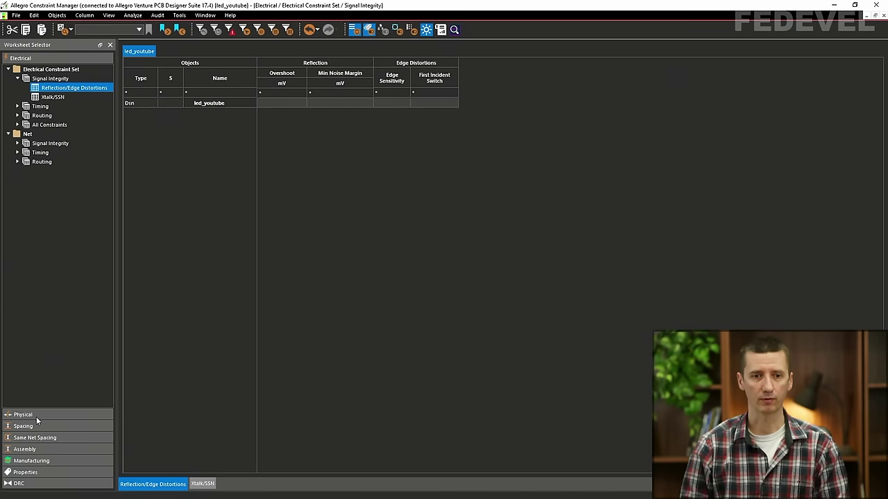
pyautogui.click(36, 415)
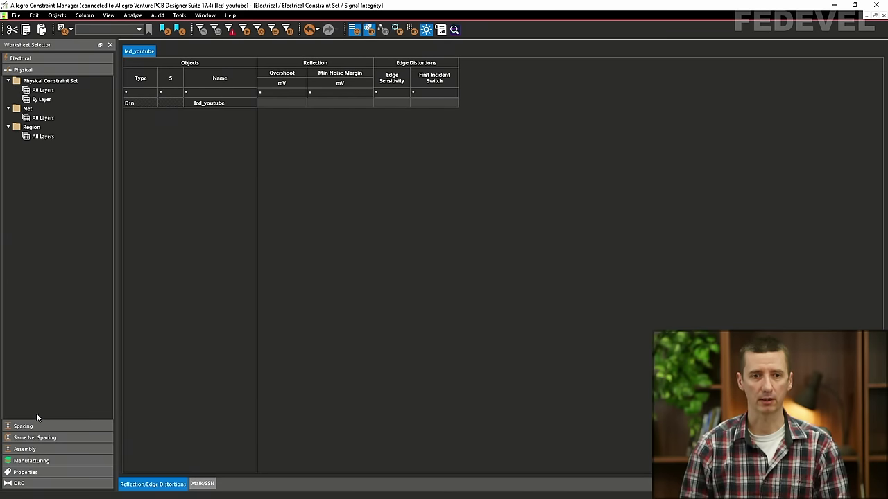
pyautogui.click(43, 90)
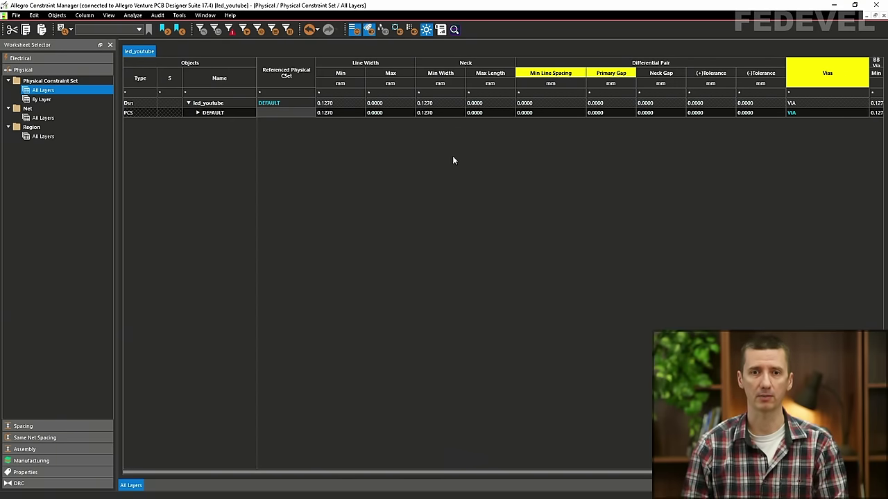
pyautogui.click(341, 111)
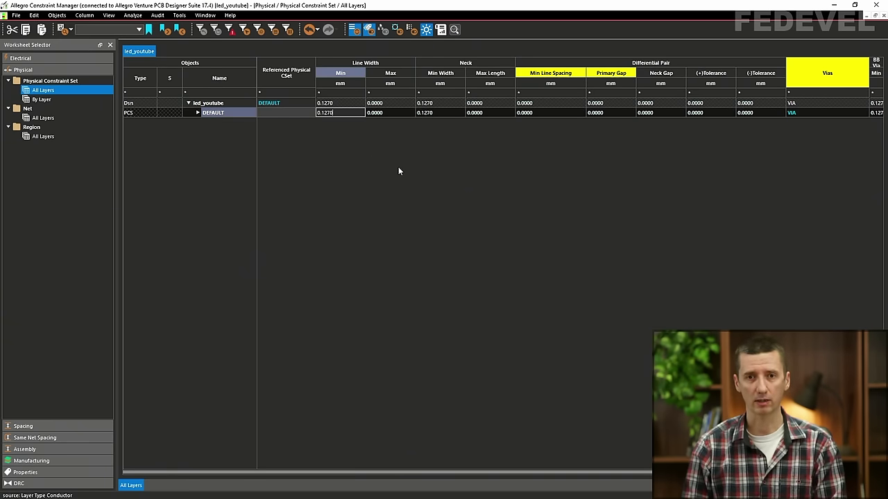
pyautogui.press('Return')
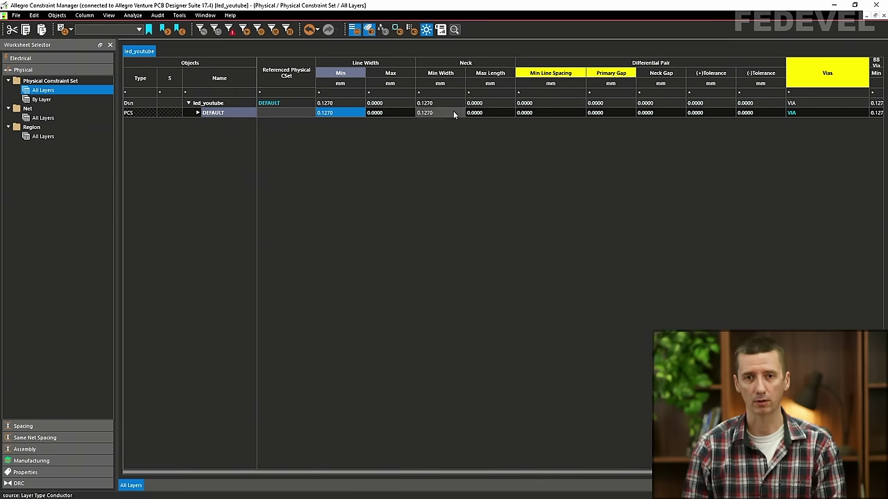
pyautogui.click(453, 111)
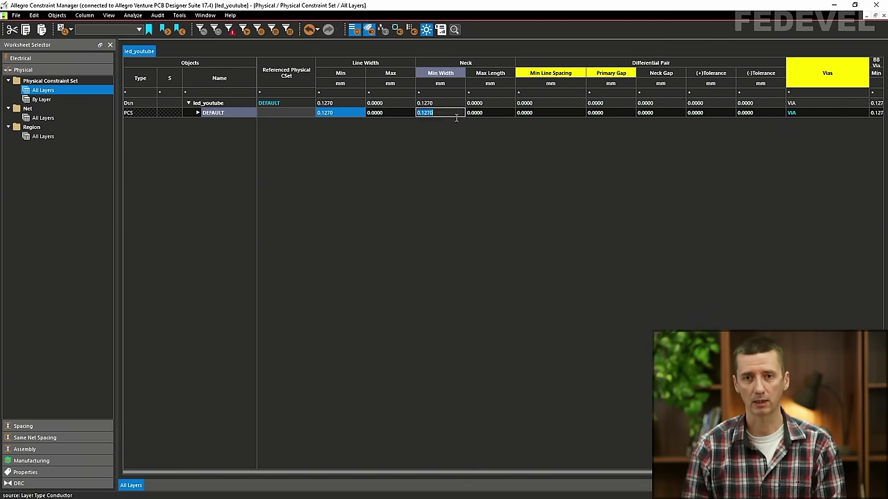
pyautogui.click(876, 113)
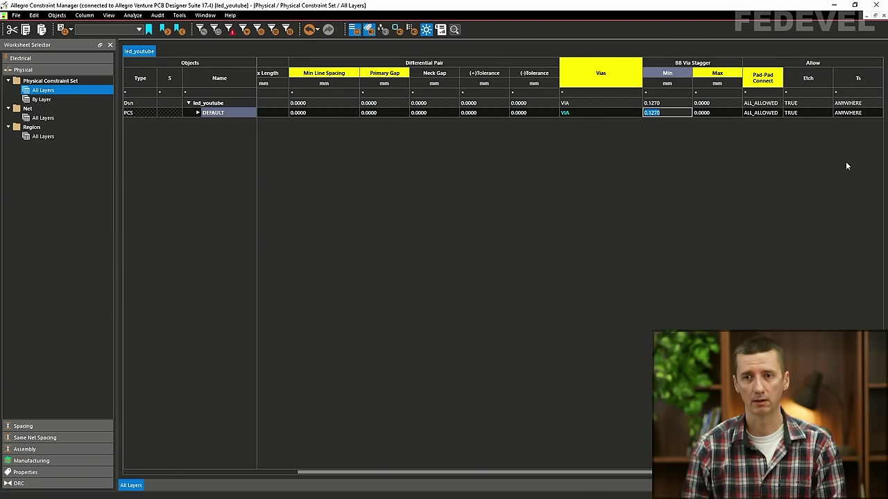
pyautogui.hscroll(-3, 673, 163)
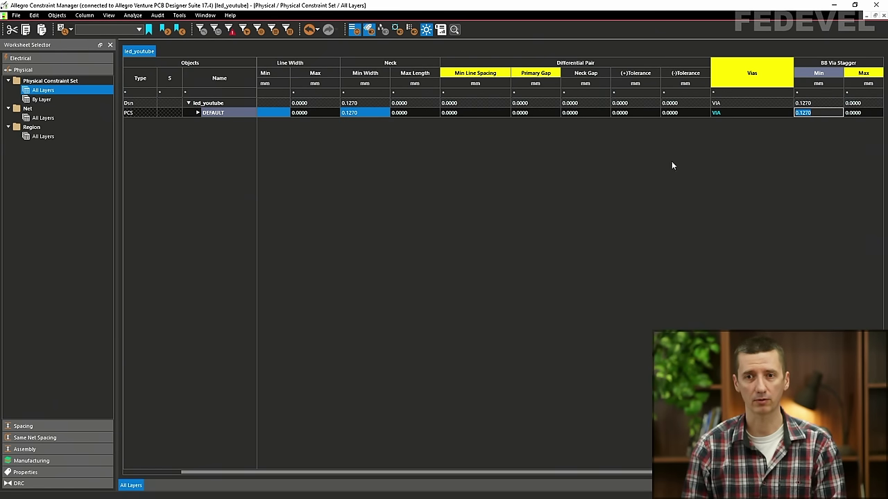
pyautogui.write('0.3')
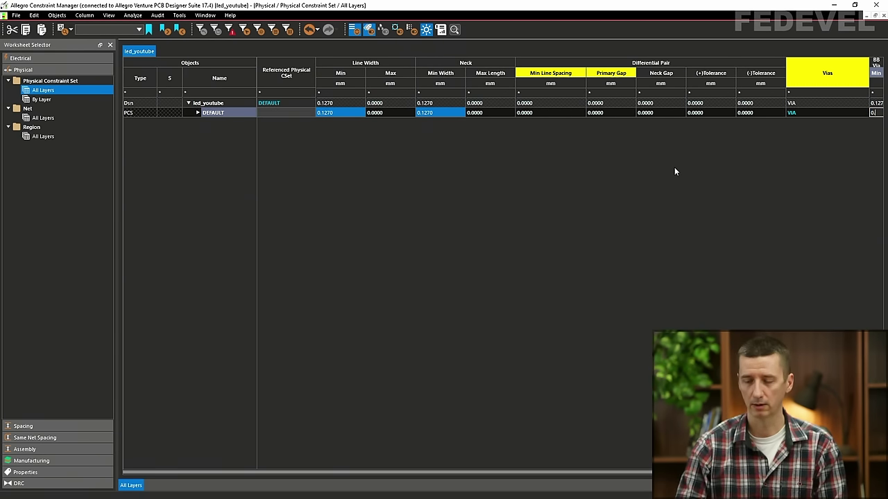
pyautogui.press('Return')
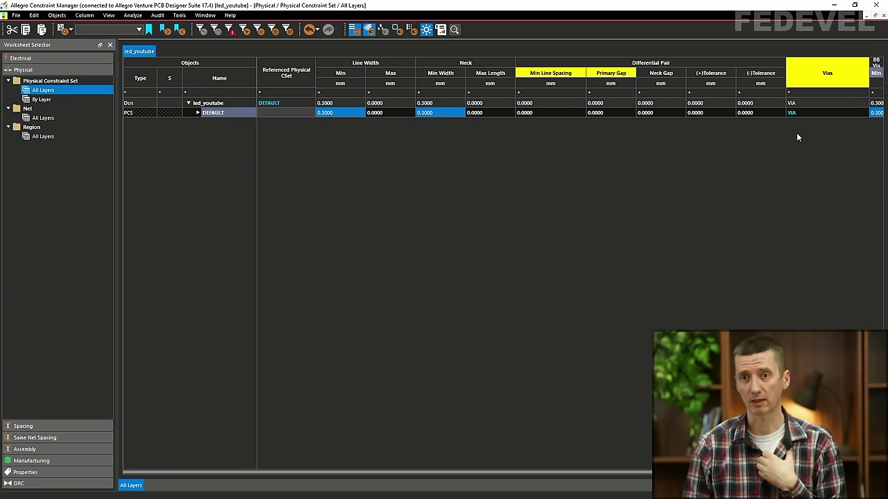
# Select the Vias entry of the DEFAULT physical constraint set for editing
pyautogui.click(806, 113)
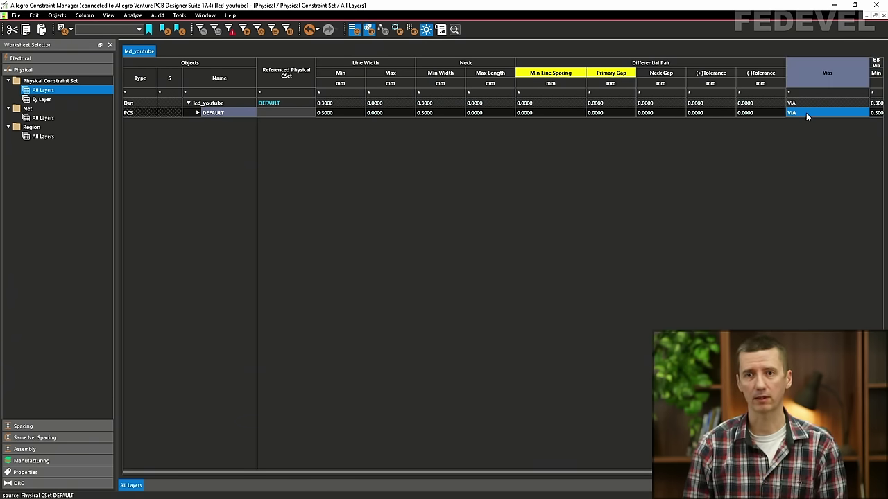